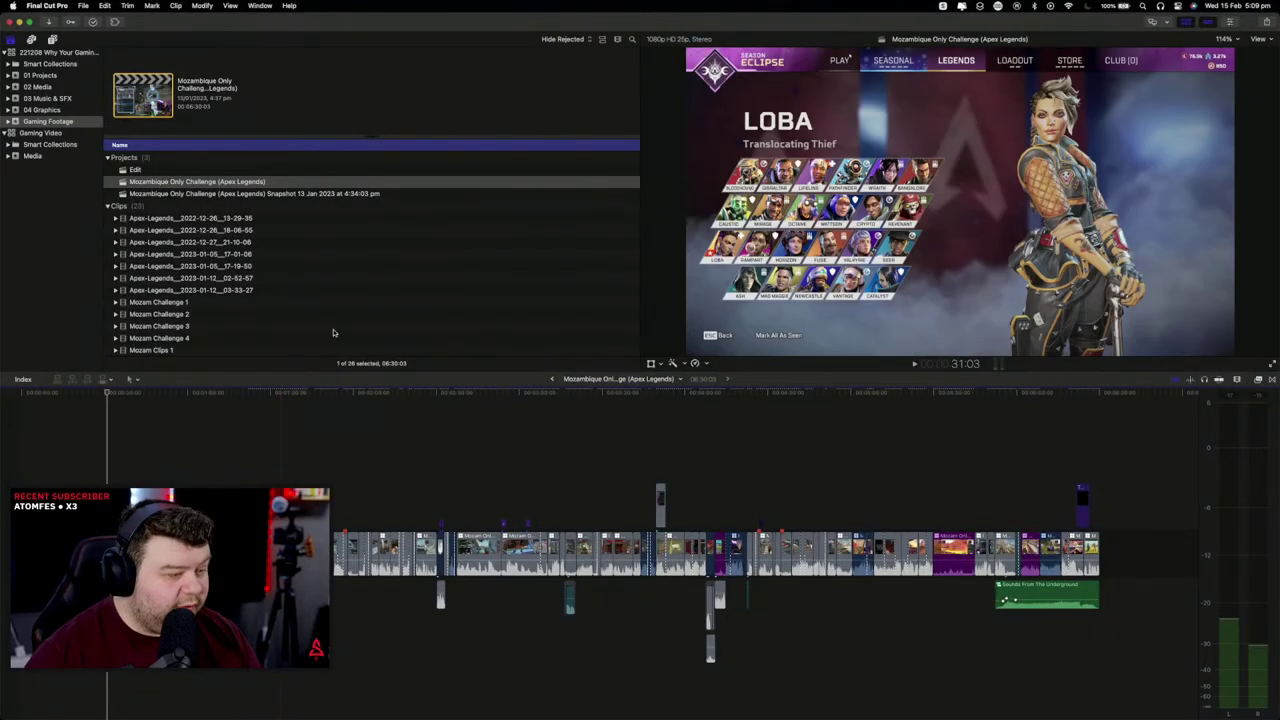
Step: Scrub the playhead through the Mozambique Only Challenge gameplay clips, past 2:14, to about 4:27
{"action": "left_click", "coordinate": [133, 394]}
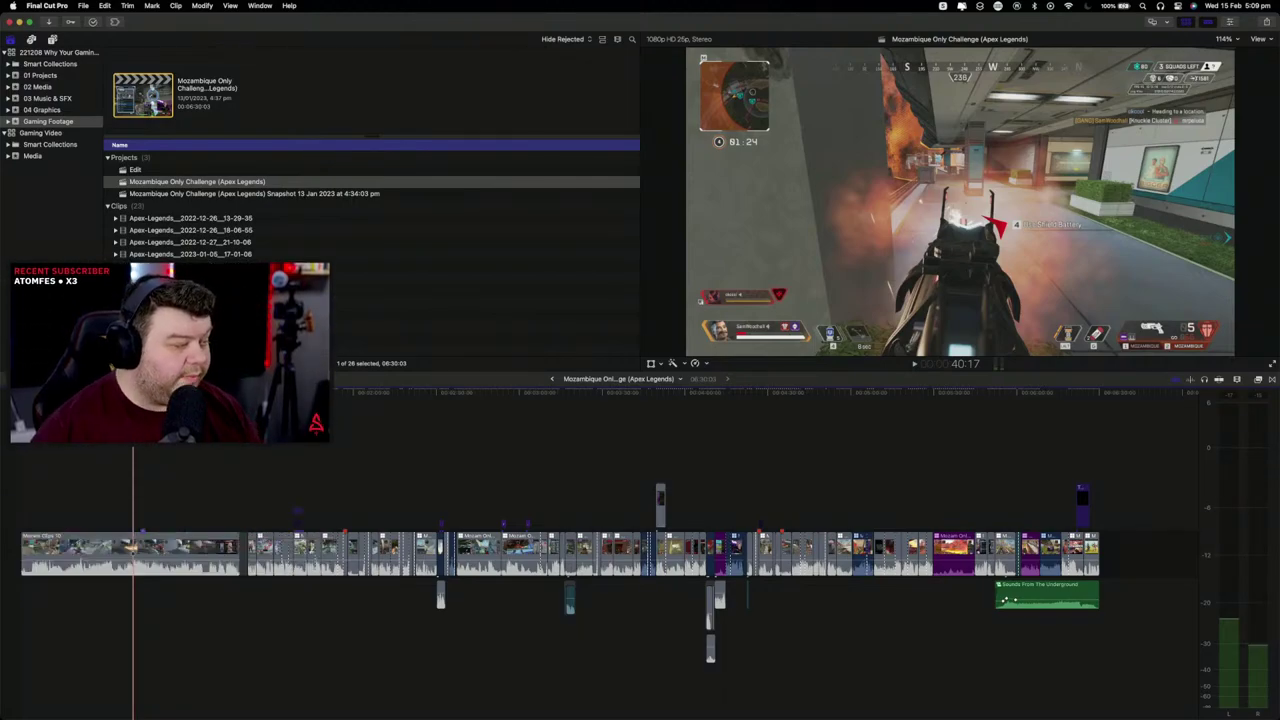
{"action": "left_click", "coordinate": [393, 394]}
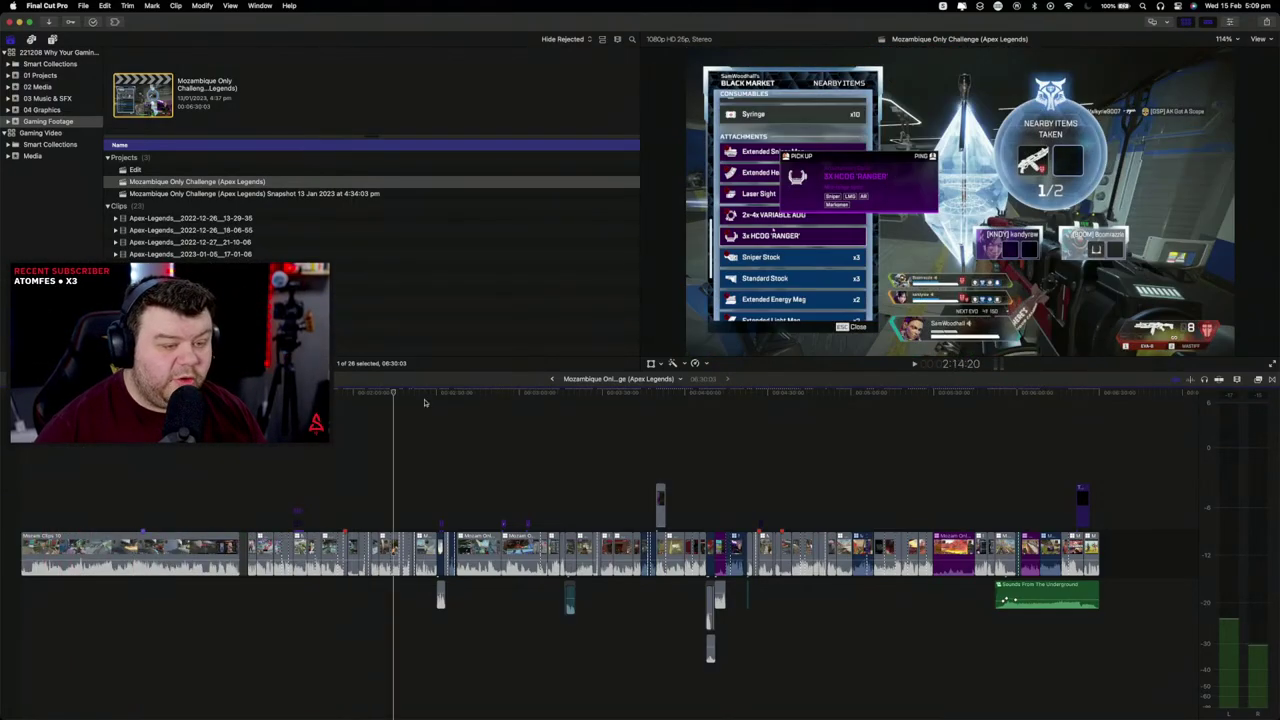
{"action": "left_click_drag", "start_coordinate": [424, 402], "coordinate": [760, 445]}
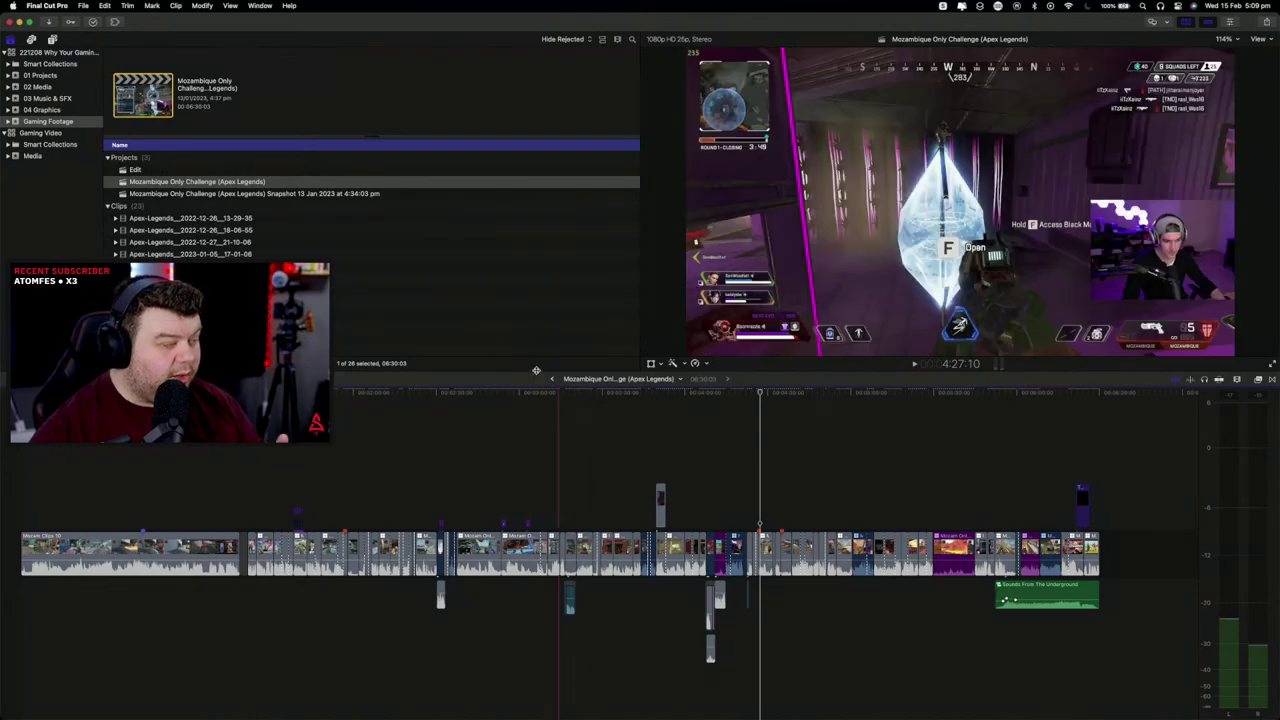
{"action": "double_click", "coordinate": [131, 172]}
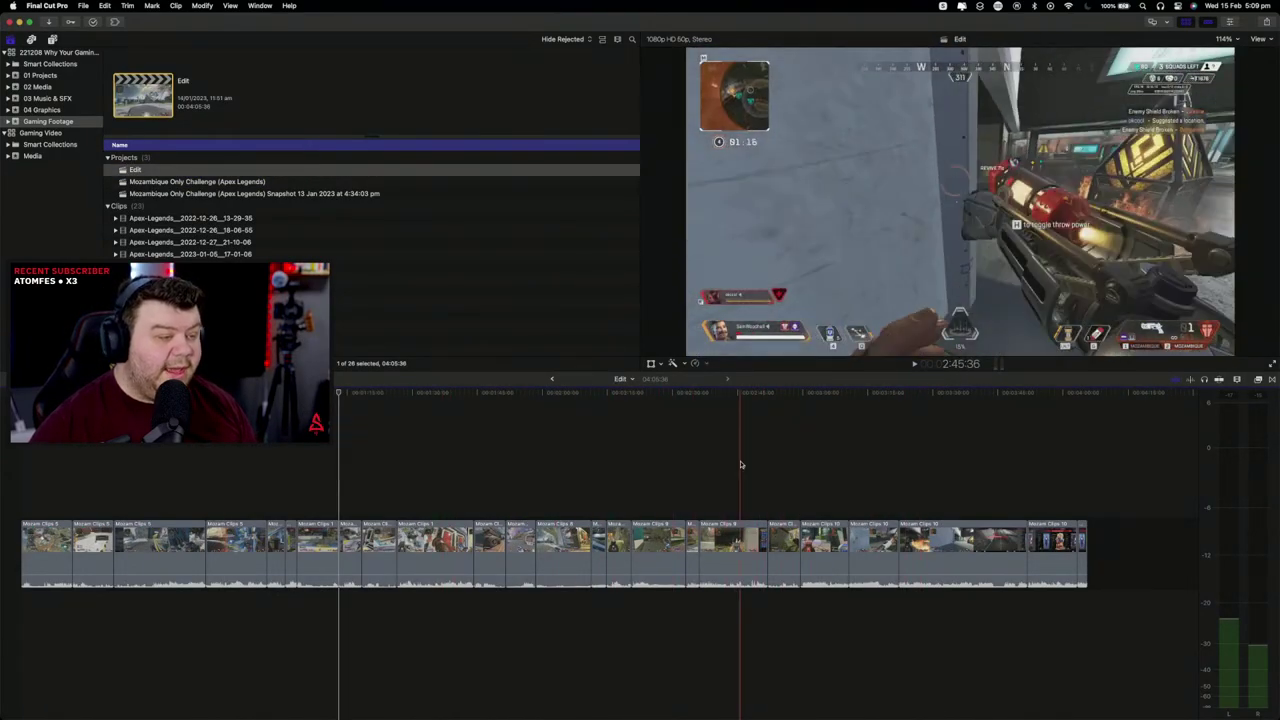
{"action": "double_click", "coordinate": [160, 181]}
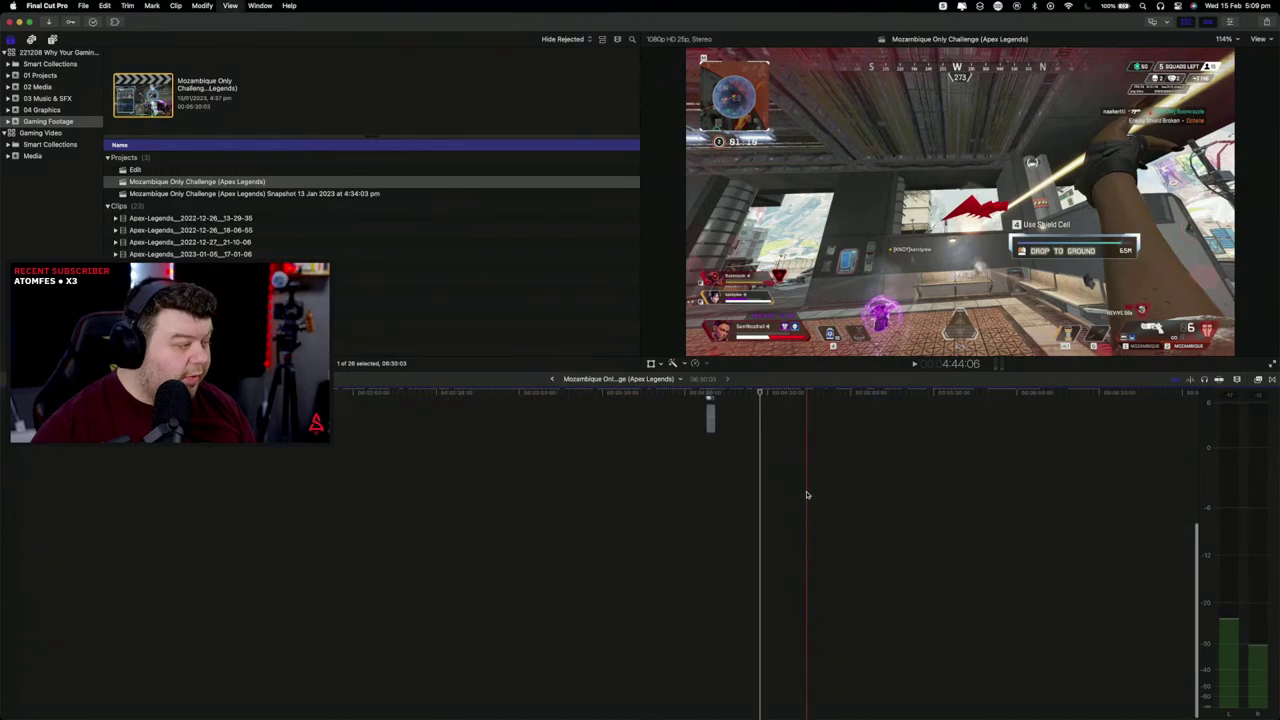
Step: Zoom the timeline in and back out to inspect the clips, then switch to Safari
{"action": "scroll", "coordinate": [807, 494], "scroll_direction": "right", "scroll_amount": 3}
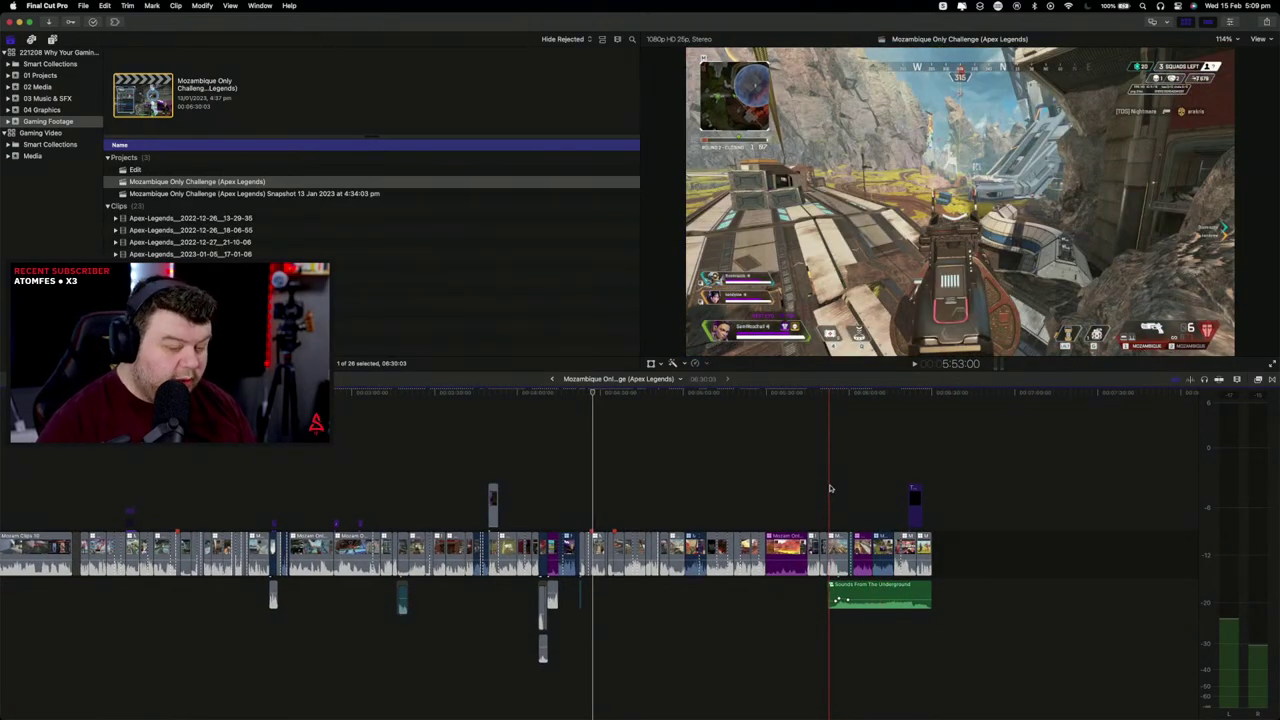
{"action": "key", "text": "super+equal"}
{"action": "key", "text": "super+equal"}
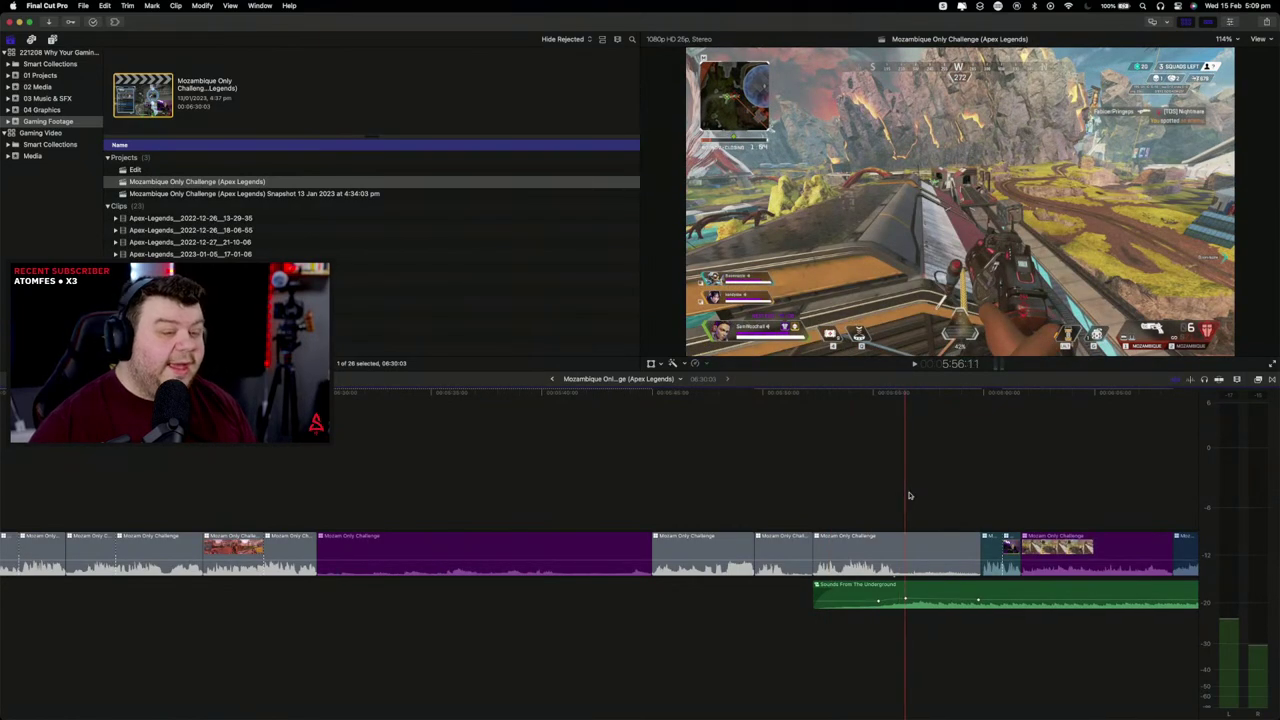
{"action": "key", "text": "super+minus"}
{"action": "key", "text": "super+minus"}
{"action": "key", "text": "super+minus"}
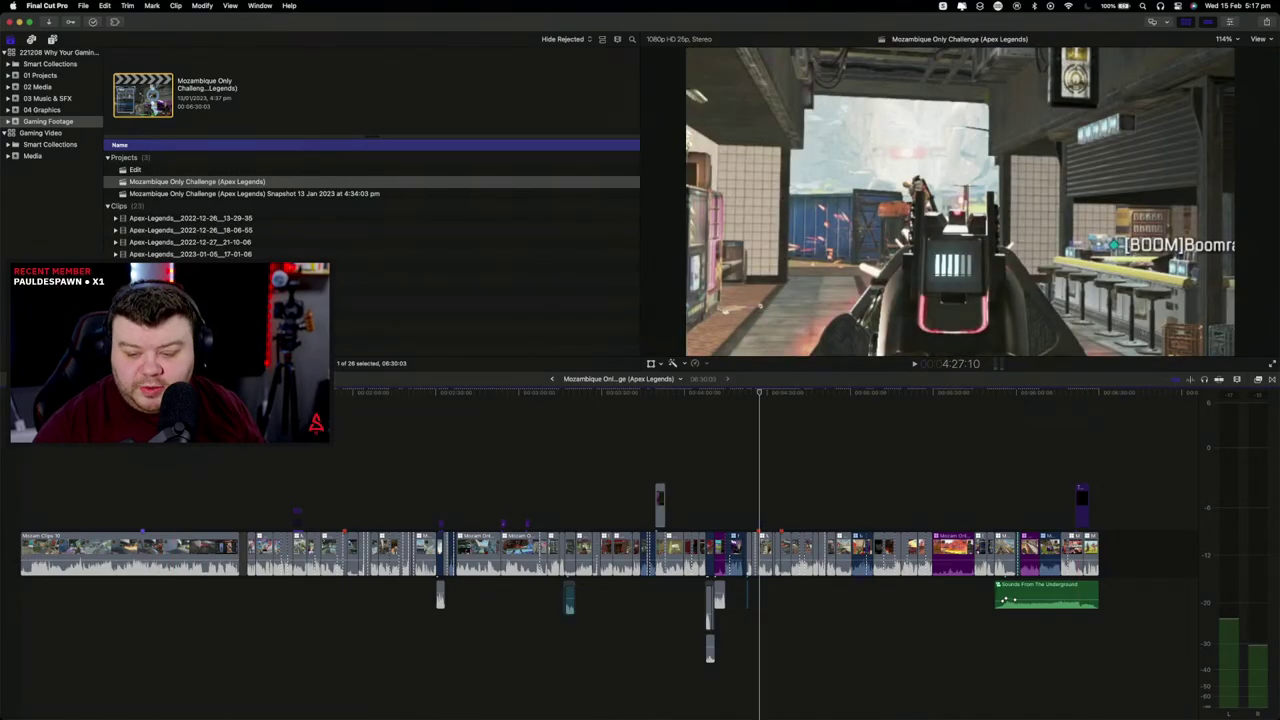
{"action": "key", "text": "super+Tab"}
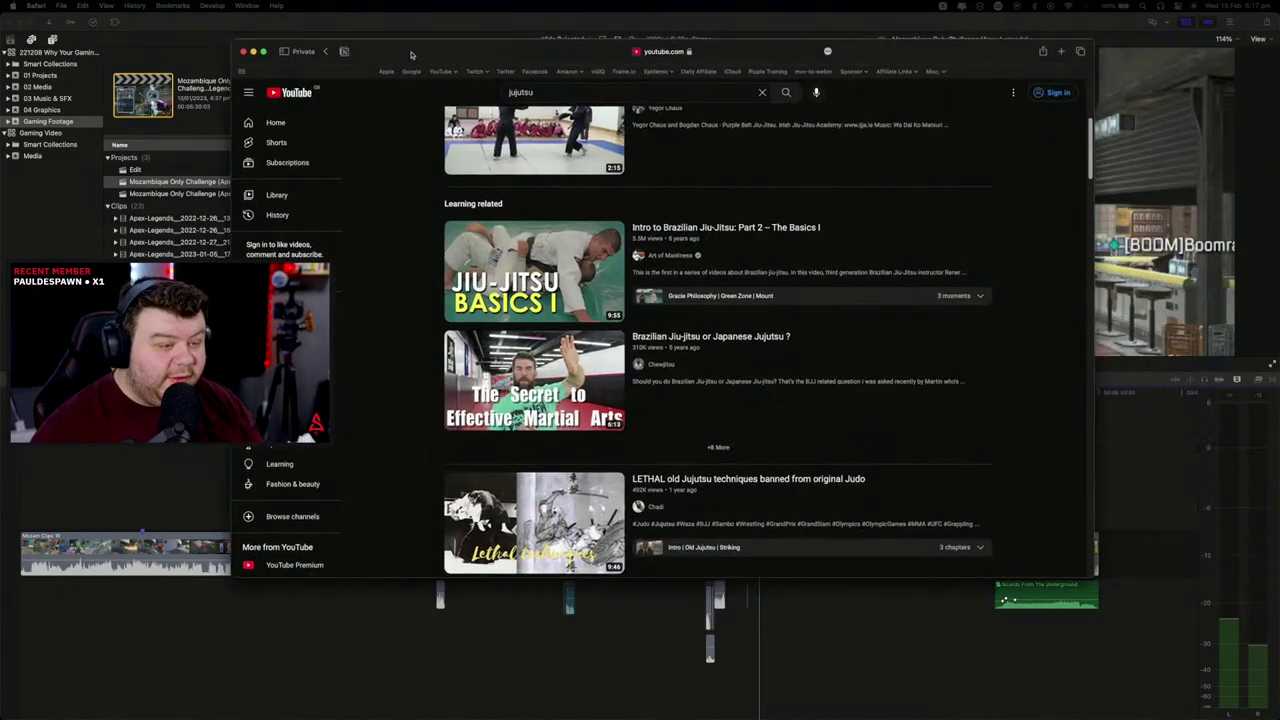
Step: Nudge the Safari window left and open the Chewjitsu channel from the results
{"action": "left_click_drag", "start_coordinate": [420, 56], "coordinate": [390, 60]}
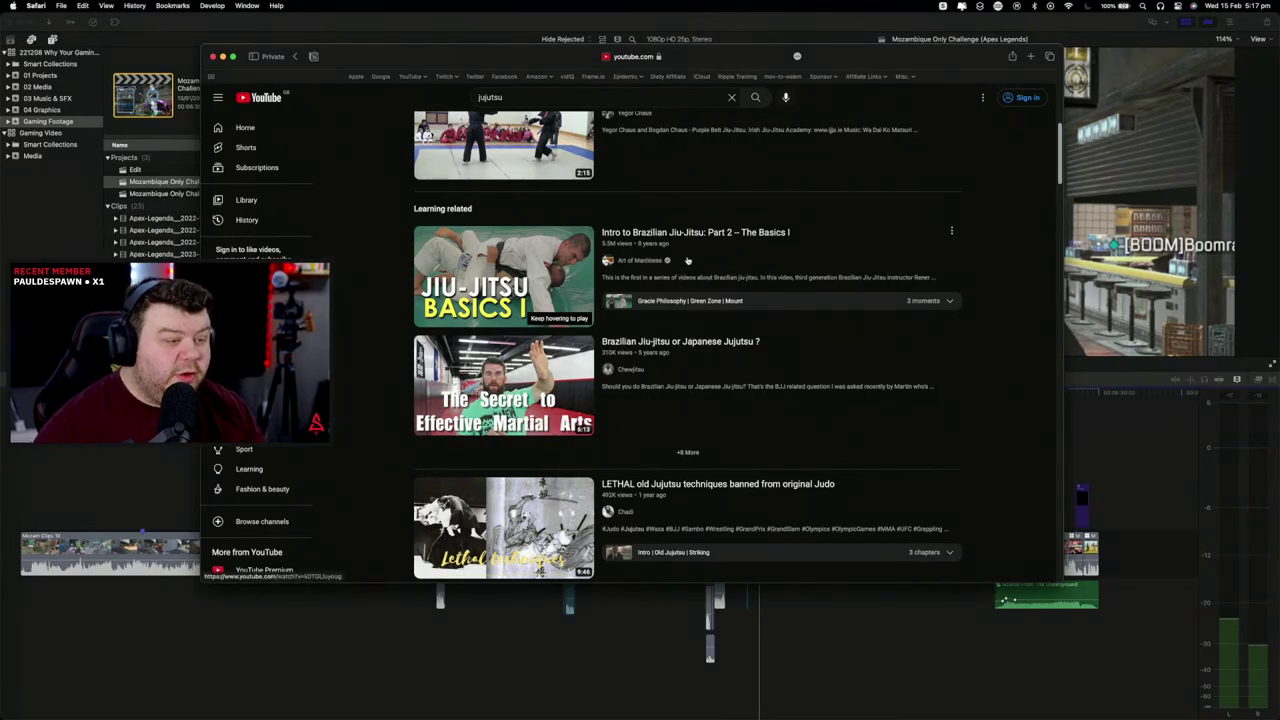
{"action": "scroll", "coordinate": [660, 366], "scroll_direction": "down", "scroll_amount": 2}
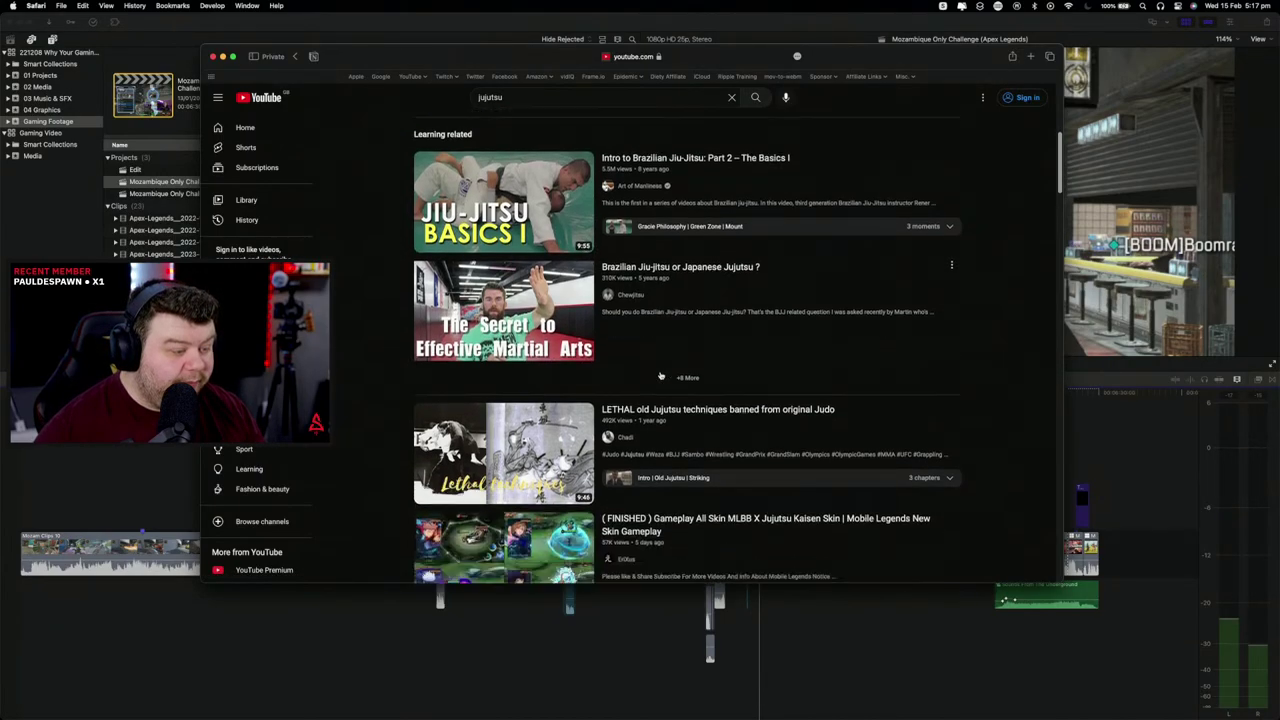
{"action": "scroll", "coordinate": [660, 375], "scroll_direction": "up", "scroll_amount": 3}
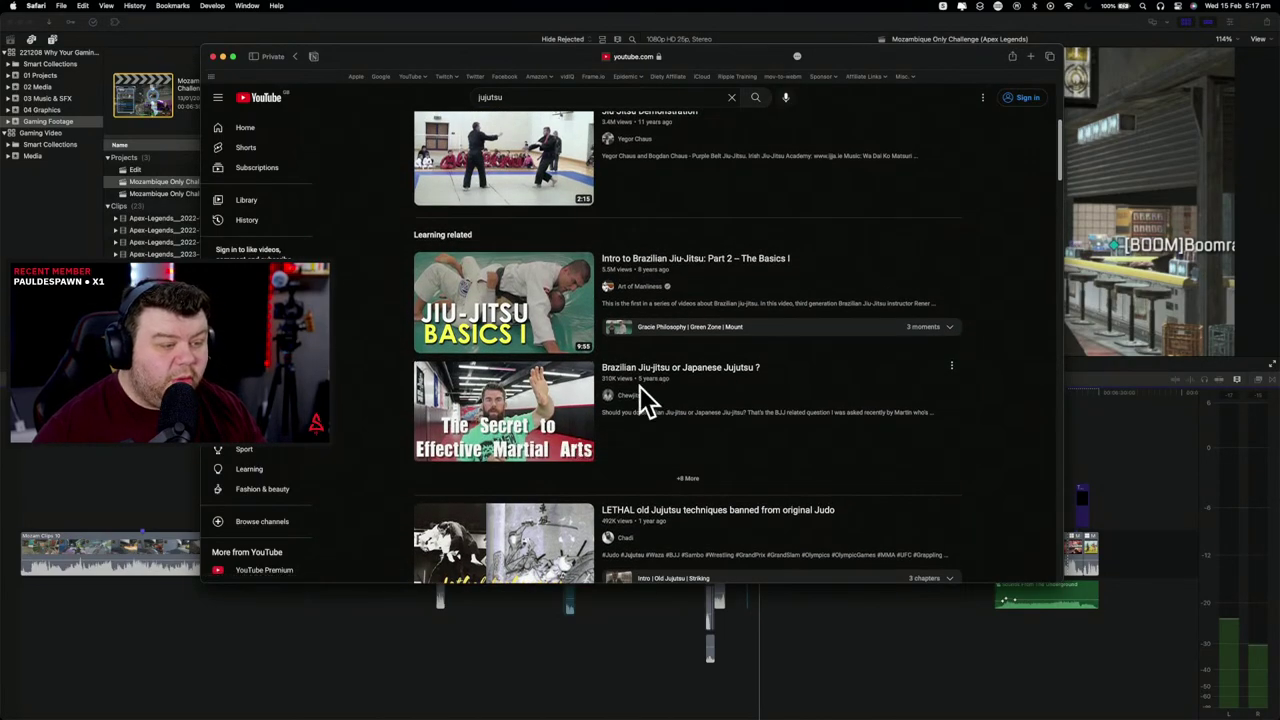
{"action": "left_click", "coordinate": [630, 396]}
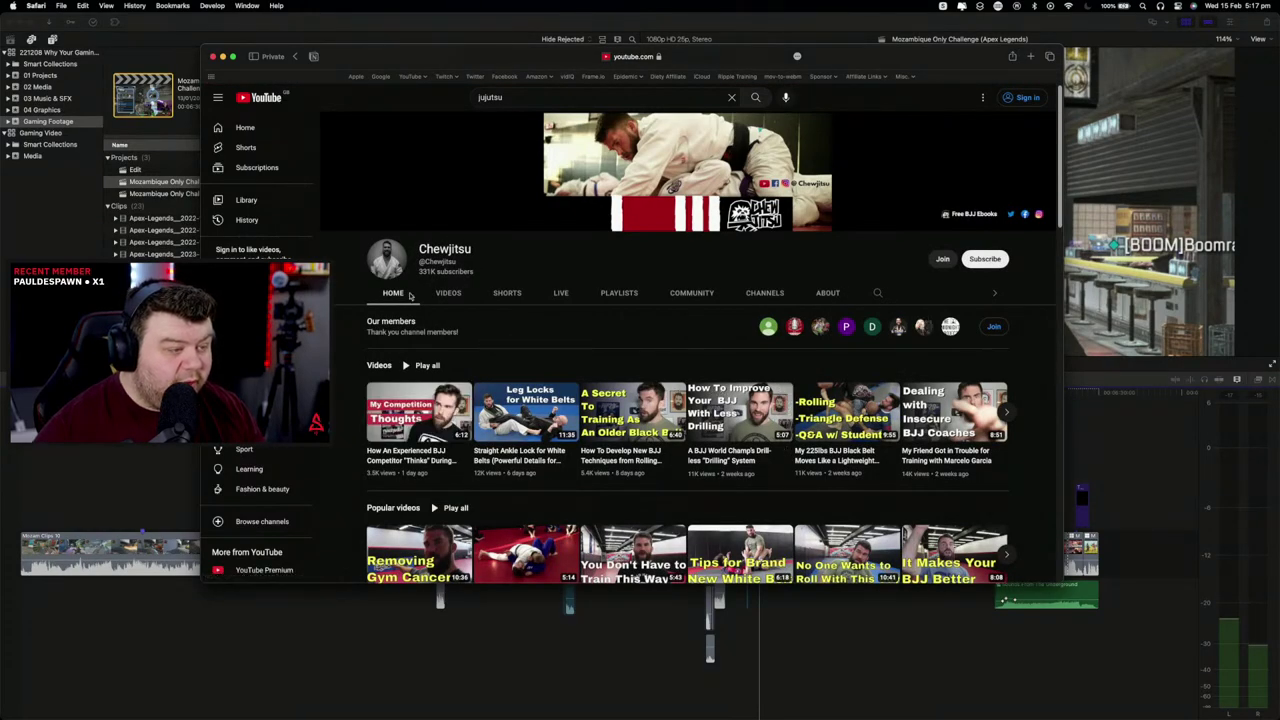
Step: Go back to the 'jujutsu' results and show the search filter options
{"action": "scroll", "coordinate": [610, 368], "scroll_direction": "left", "scroll_amount": 10}
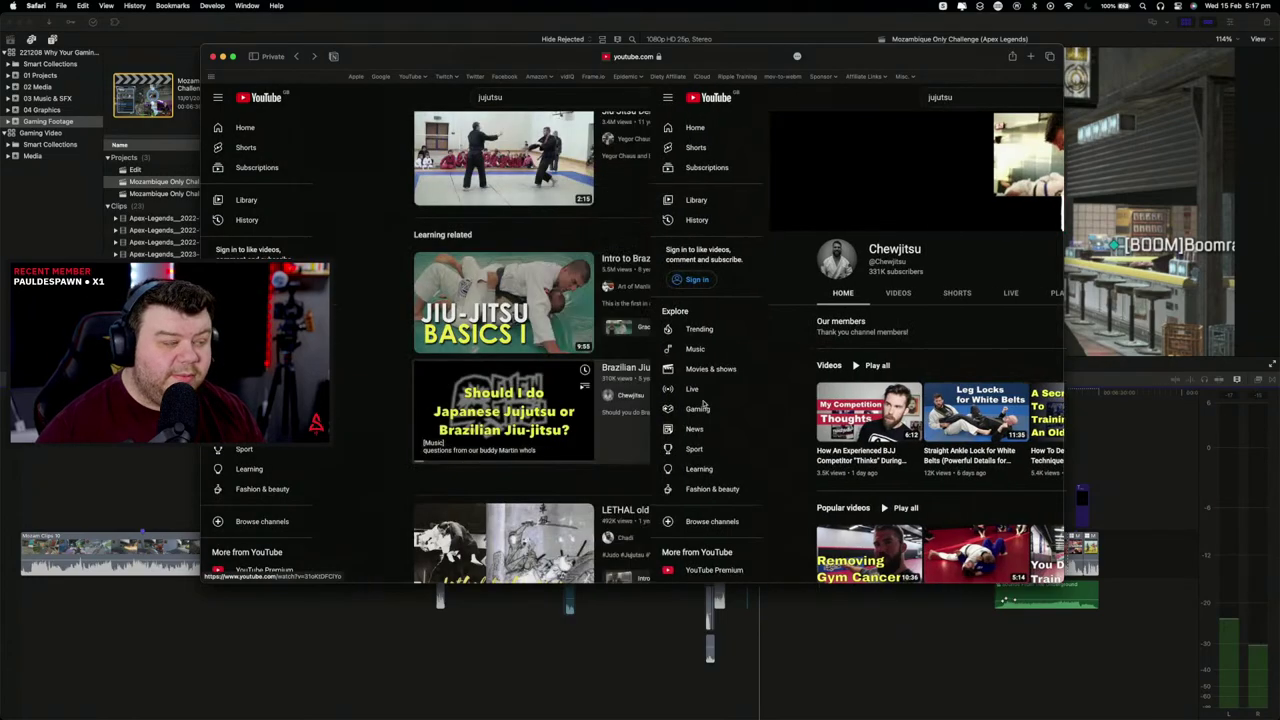
{"action": "scroll", "coordinate": [540, 200], "scroll_direction": "up", "scroll_amount": 5}
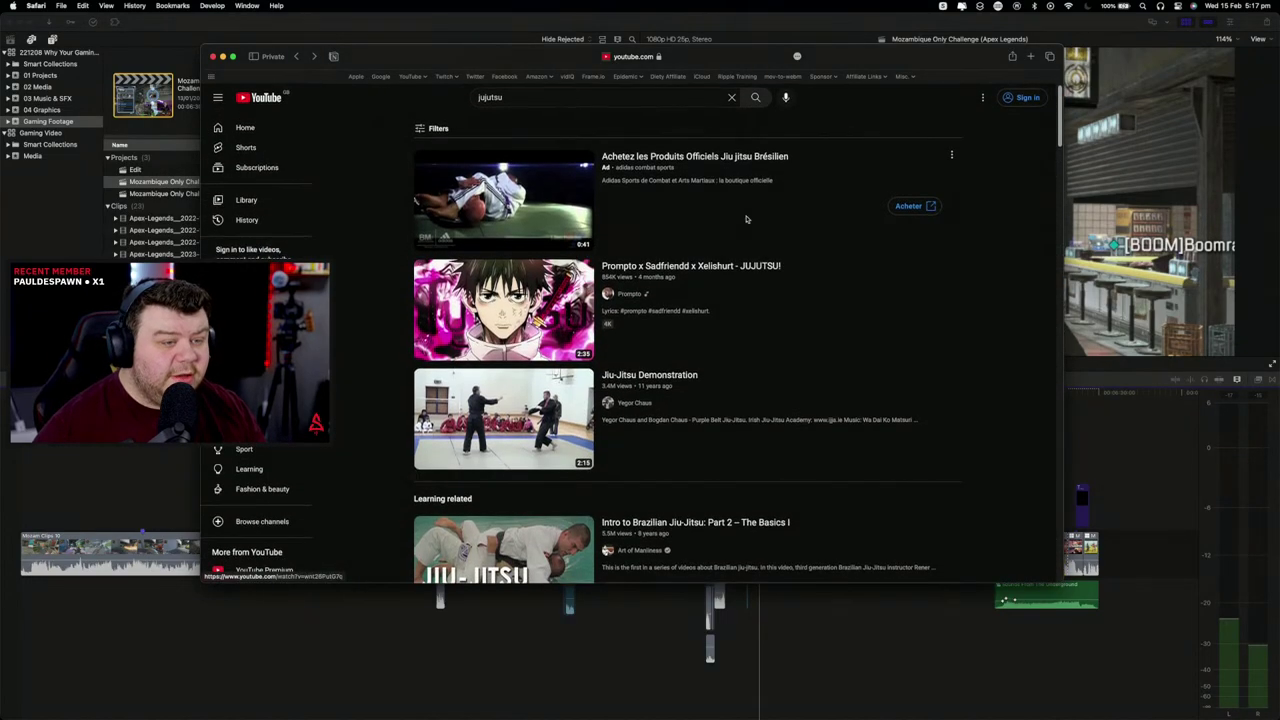
{"action": "left_click", "coordinate": [435, 129]}
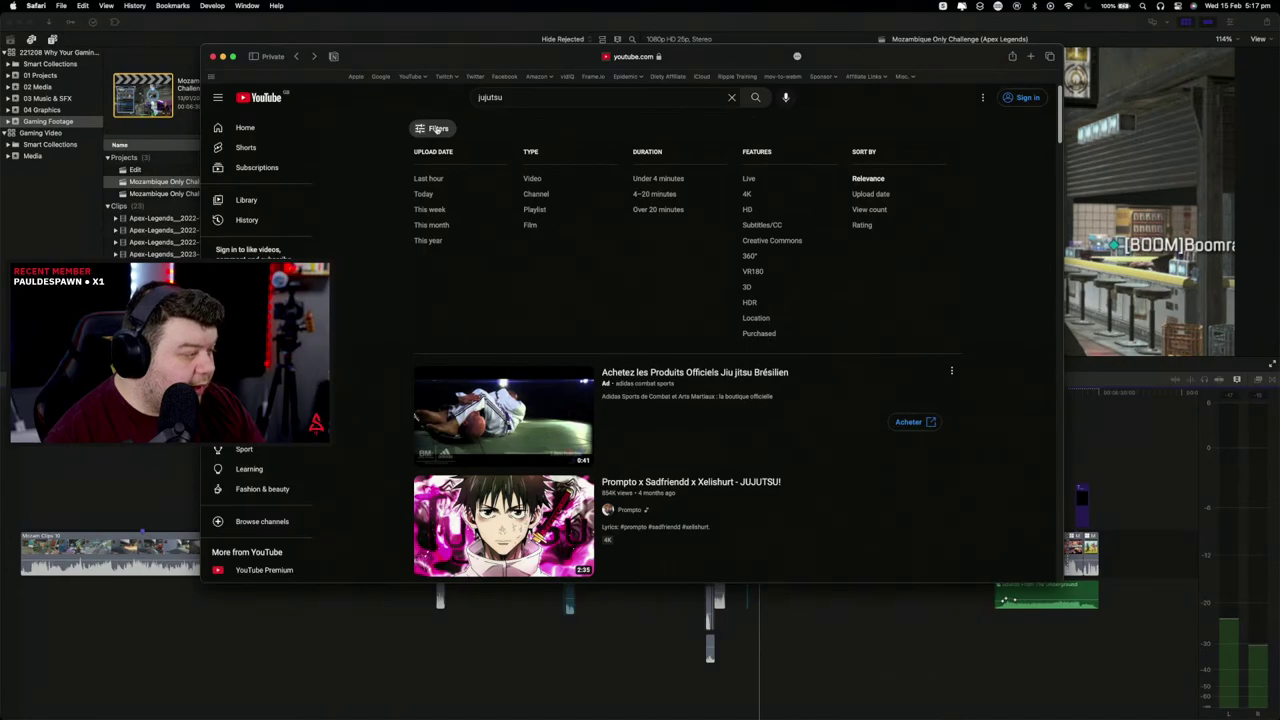
Step: Change the YouTube search from 'jujutsu' to 'jiu-jitsu' and run it
{"action": "double_click", "coordinate": [535, 93]}
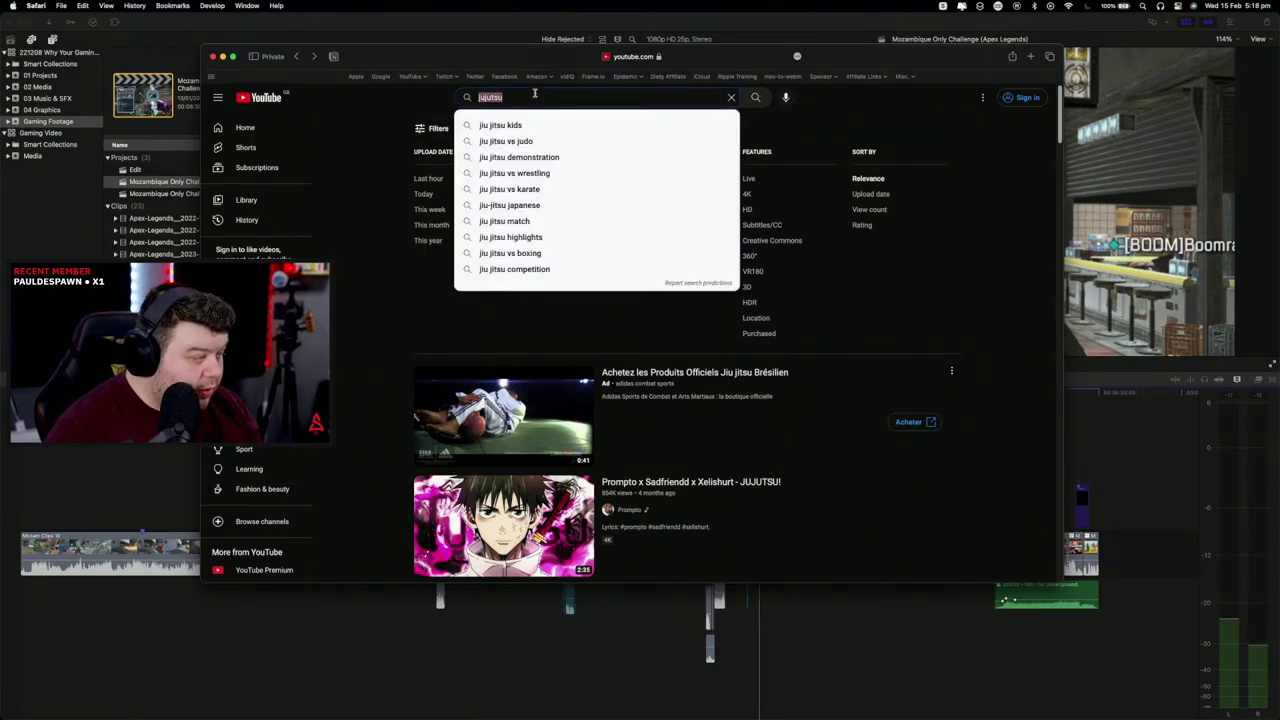
{"action": "type", "text": "jiu-"}
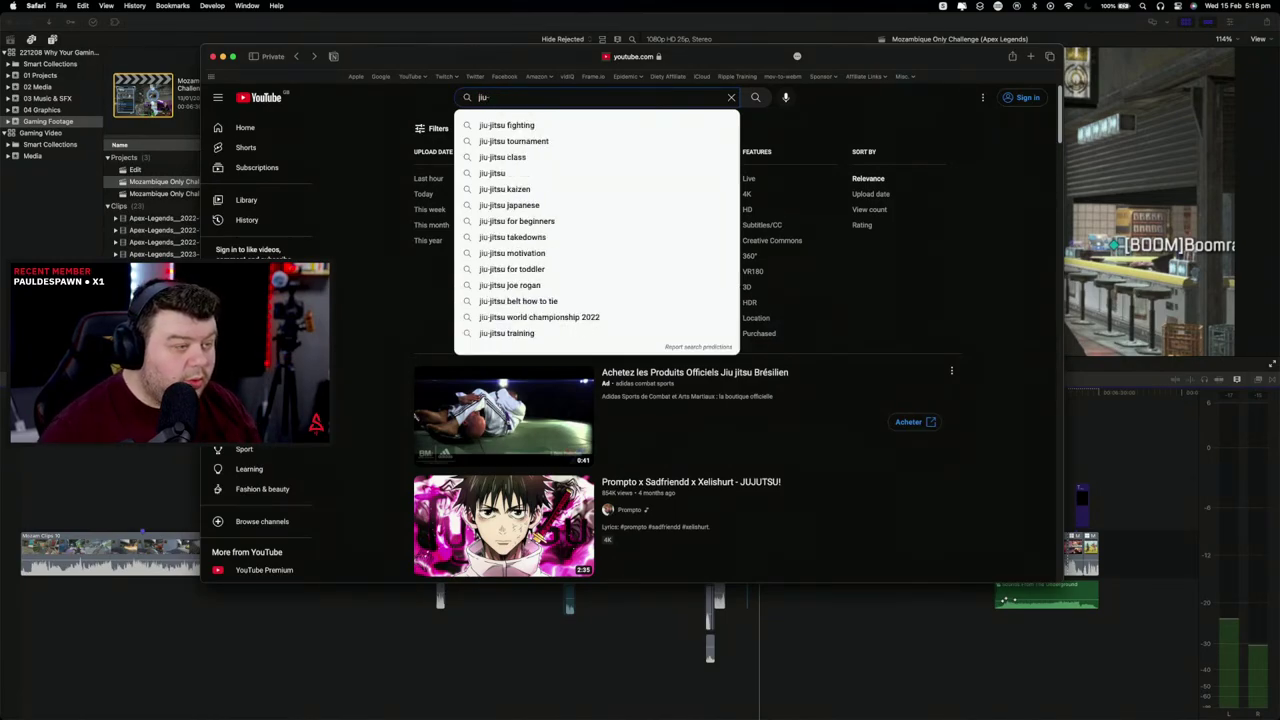
{"action": "key", "text": "Down"}
{"action": "key", "text": "alt+BackSpace"}
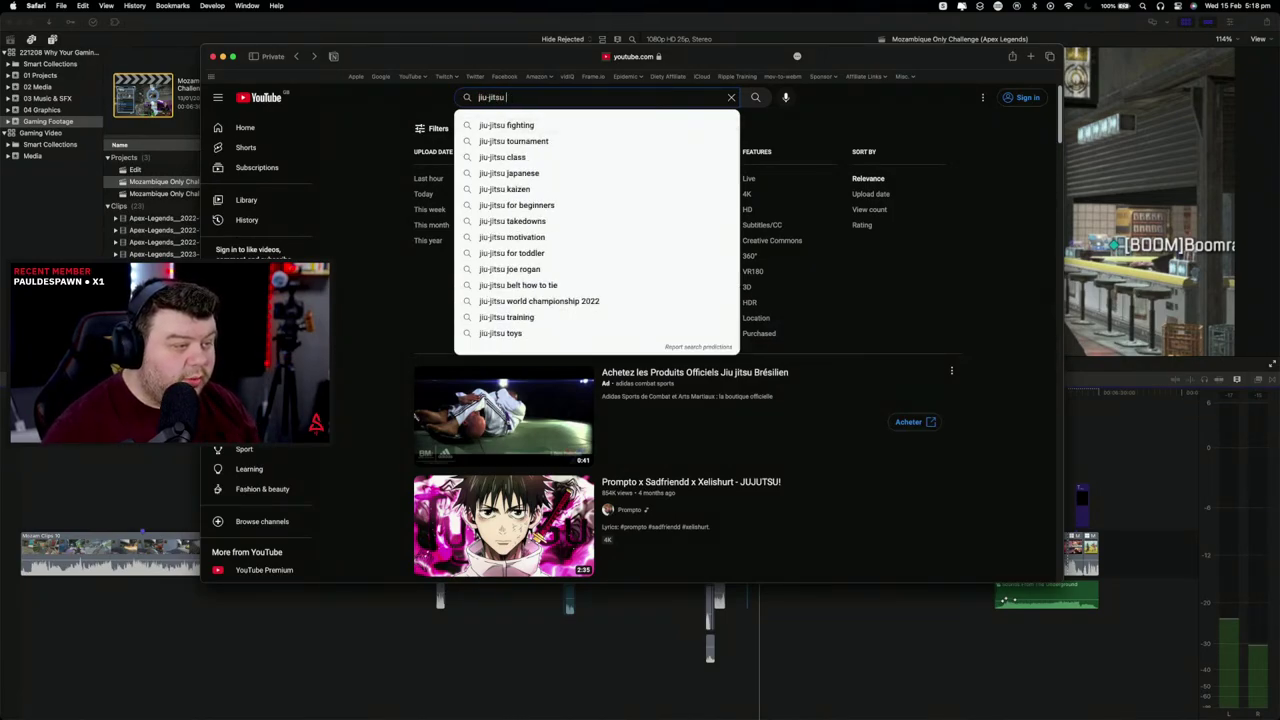
{"action": "key", "text": "Return"}
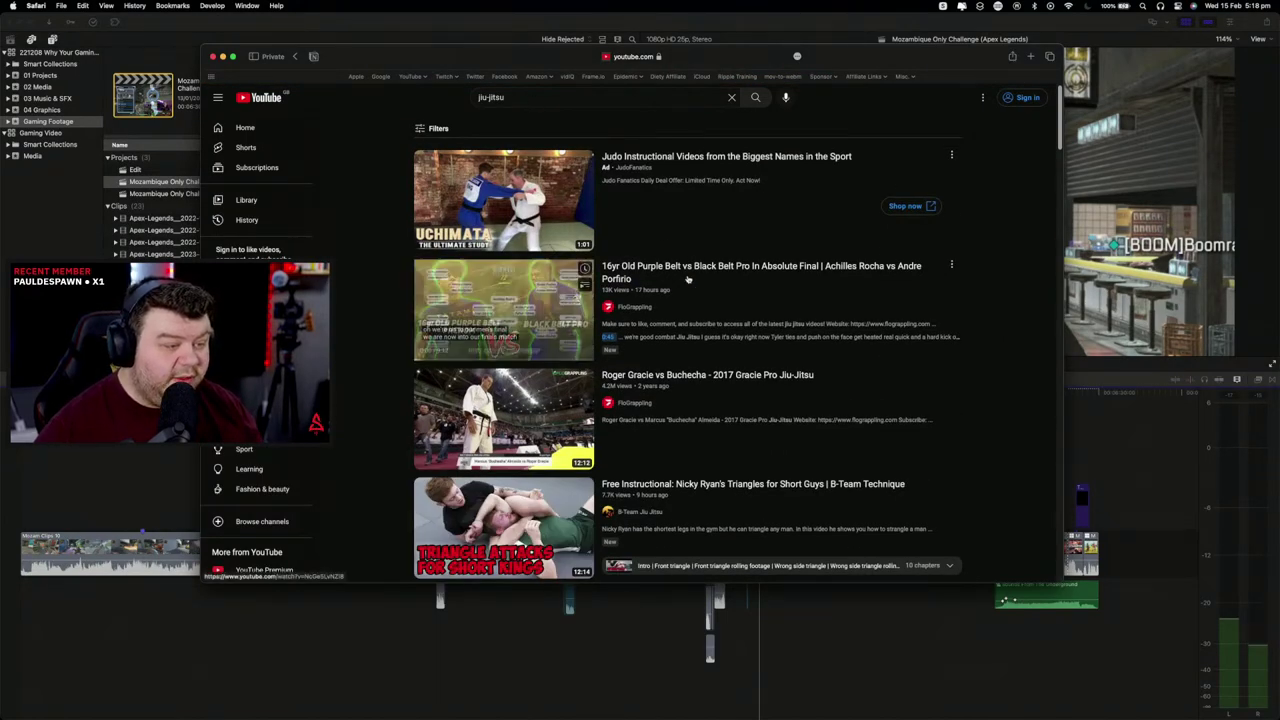
Step: Filter the results to this year's uploads and sort them by view count
{"action": "left_click", "coordinate": [421, 128]}
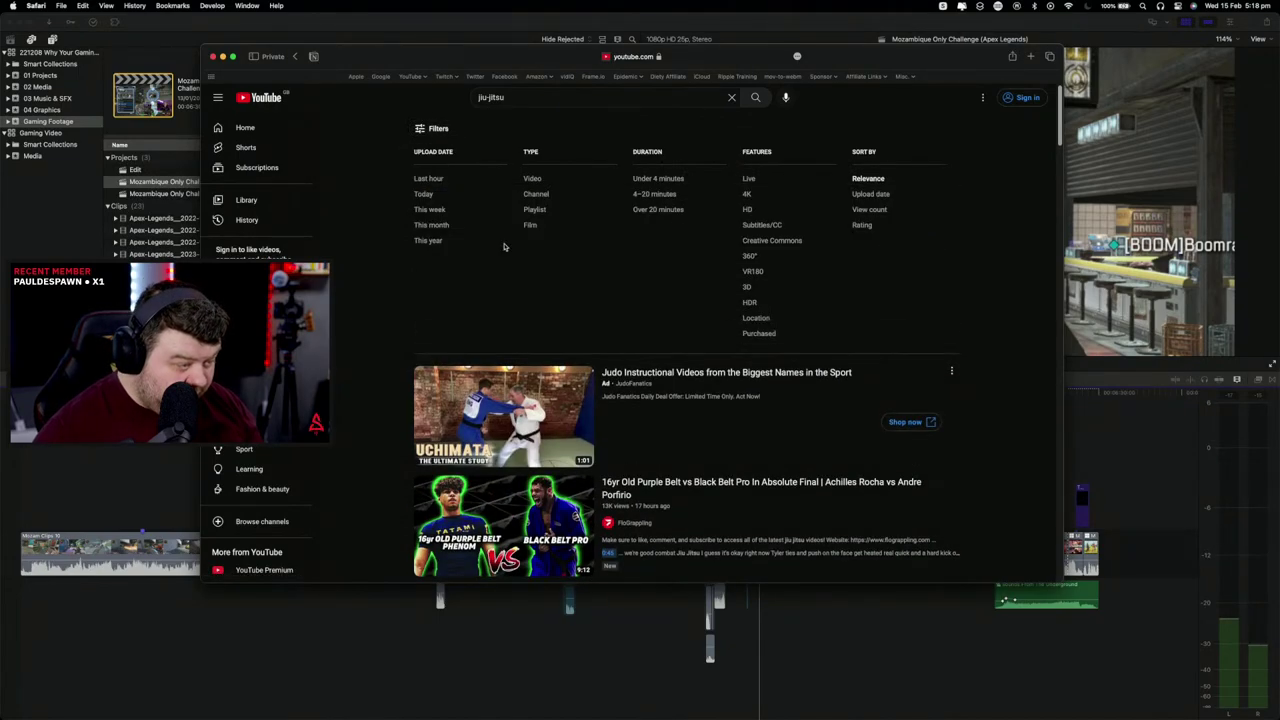
{"action": "left_click", "coordinate": [430, 241]}
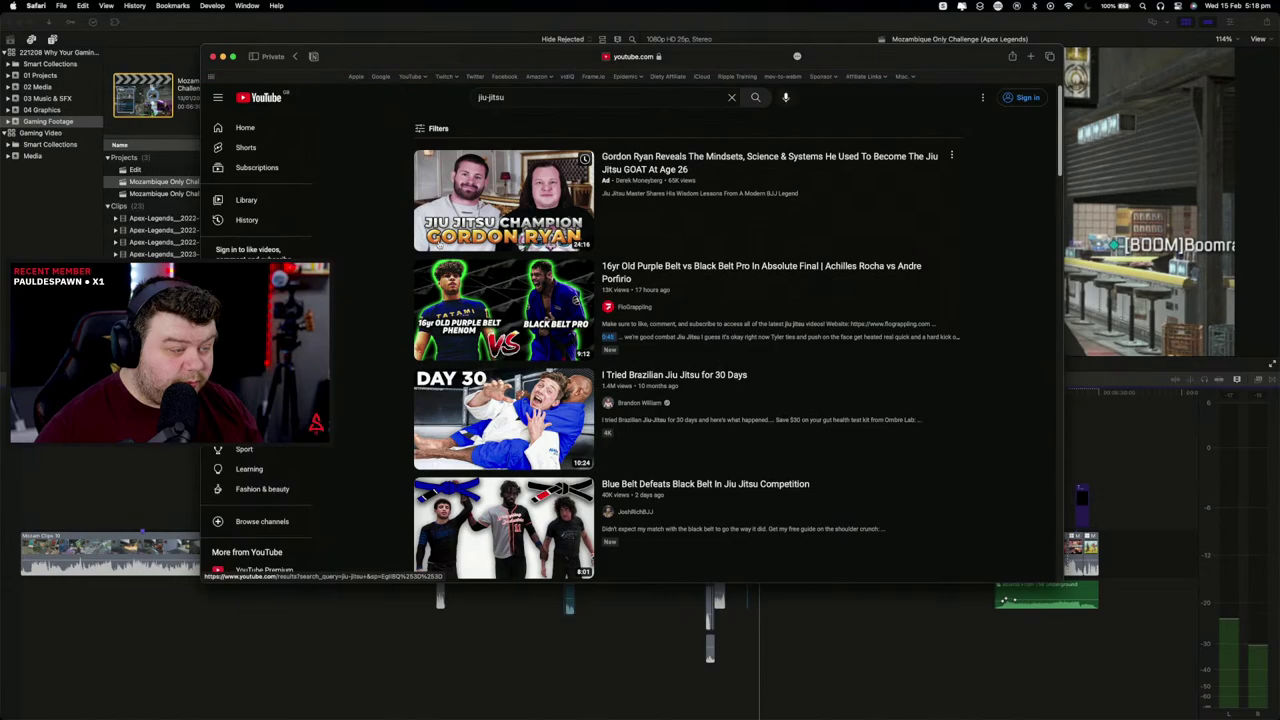
{"action": "left_click", "coordinate": [421, 128]}
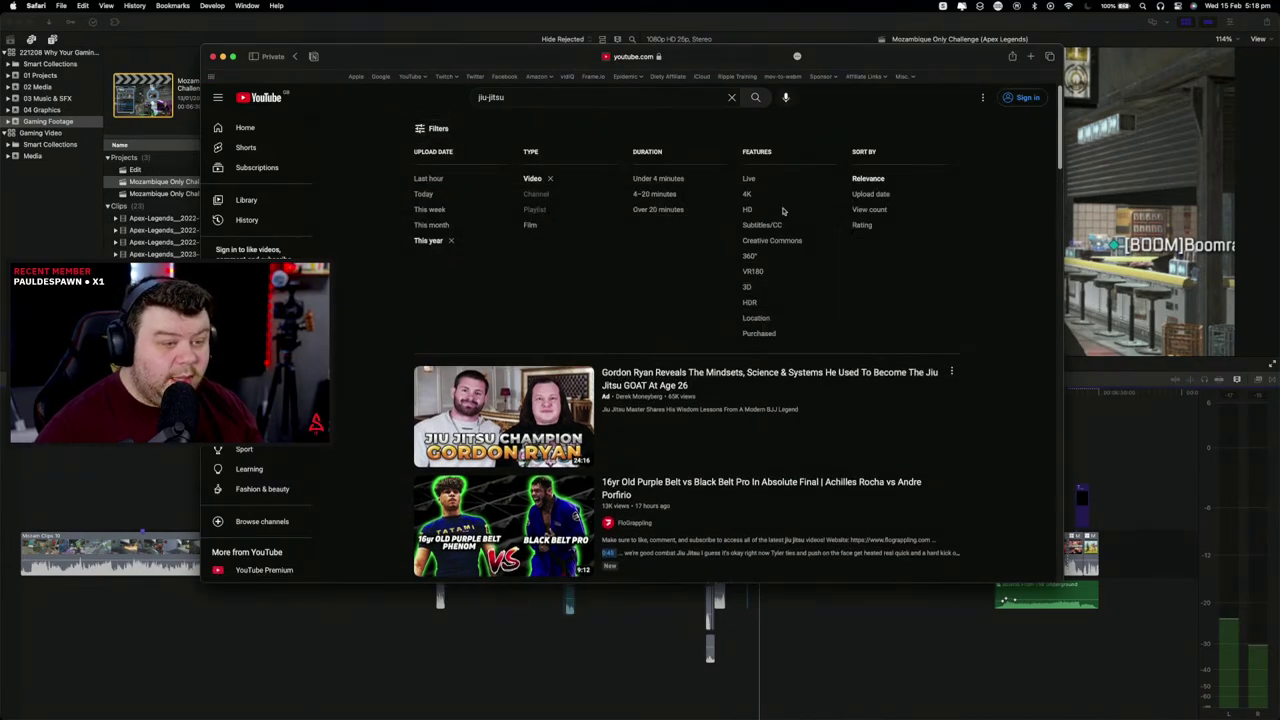
{"action": "left_click", "coordinate": [879, 211]}
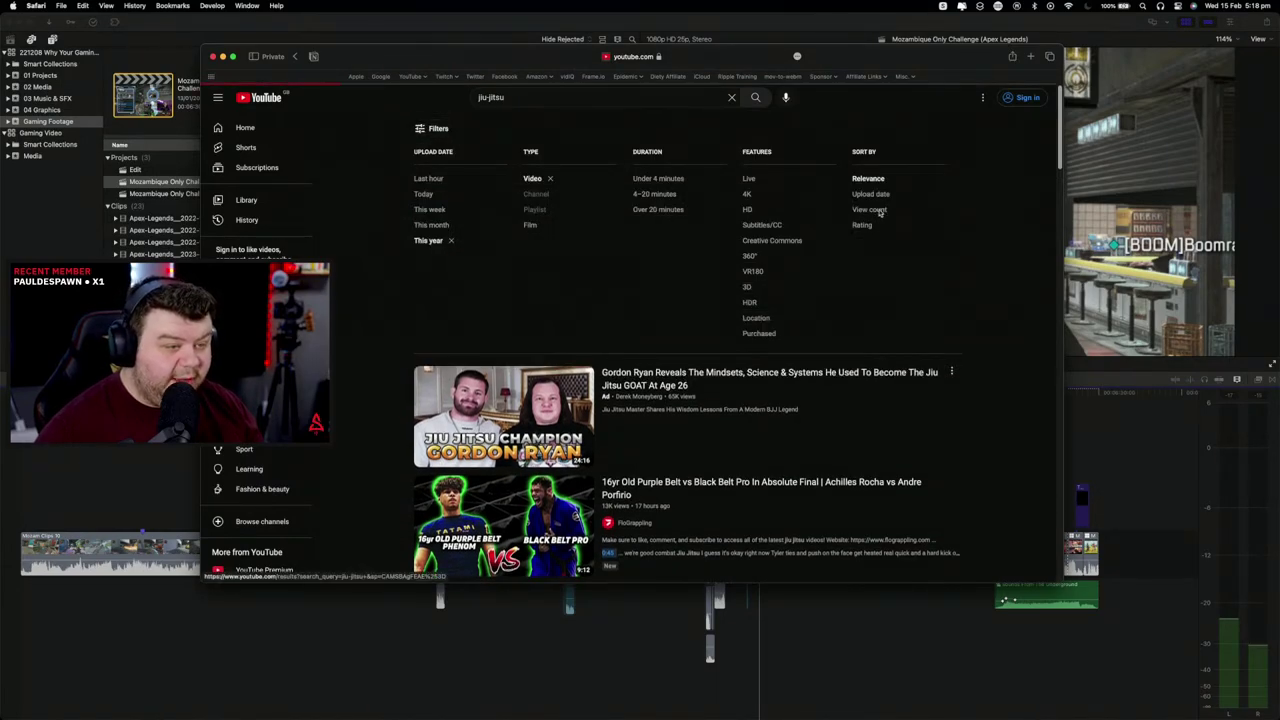
{"action": "scroll", "coordinate": [465, 228], "scroll_direction": "down", "scroll_amount": 5}
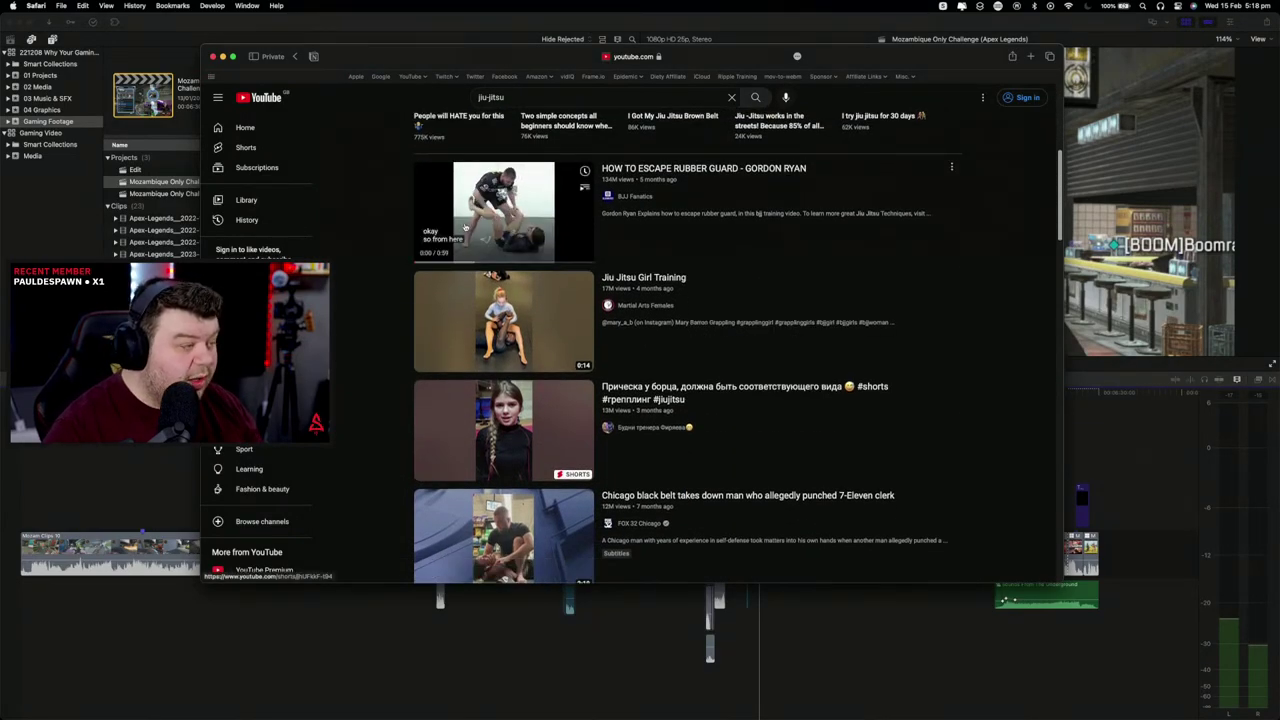
{"action": "scroll", "coordinate": [465, 228], "scroll_direction": "up", "scroll_amount": 5}
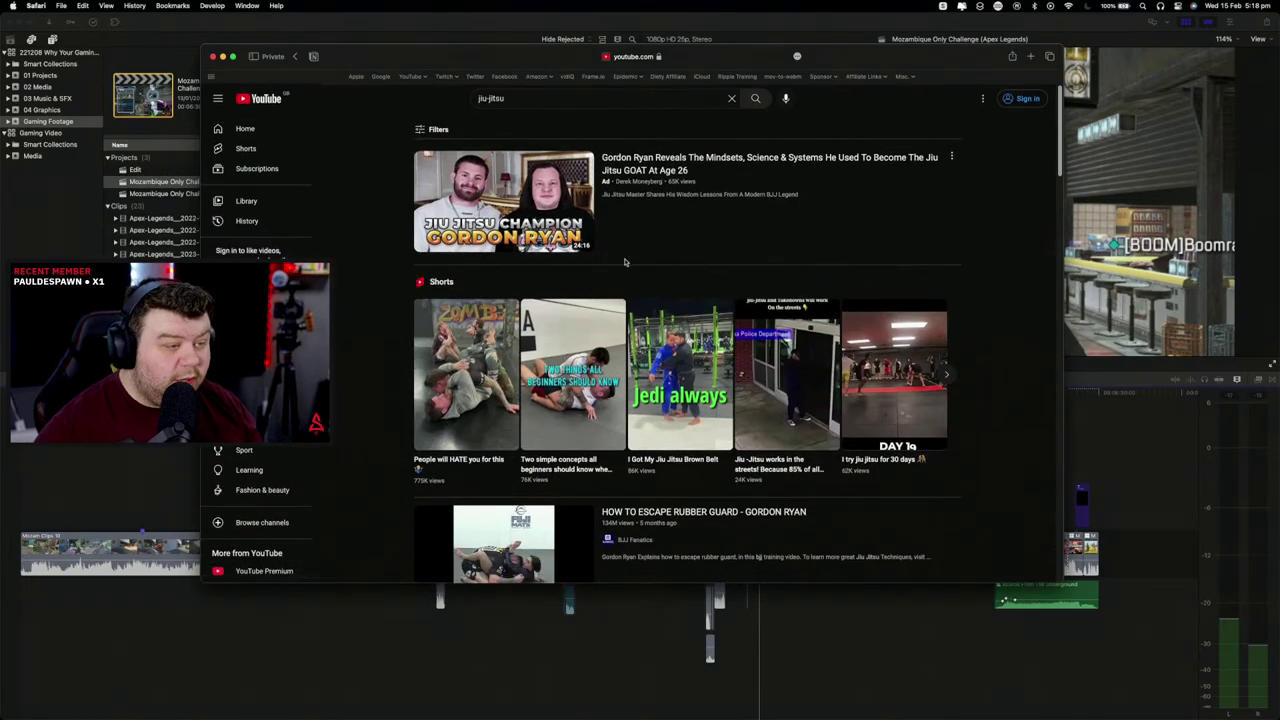
Step: Limit the results to 4–20 minute videos and scroll through them
{"action": "left_click", "coordinate": [440, 129]}
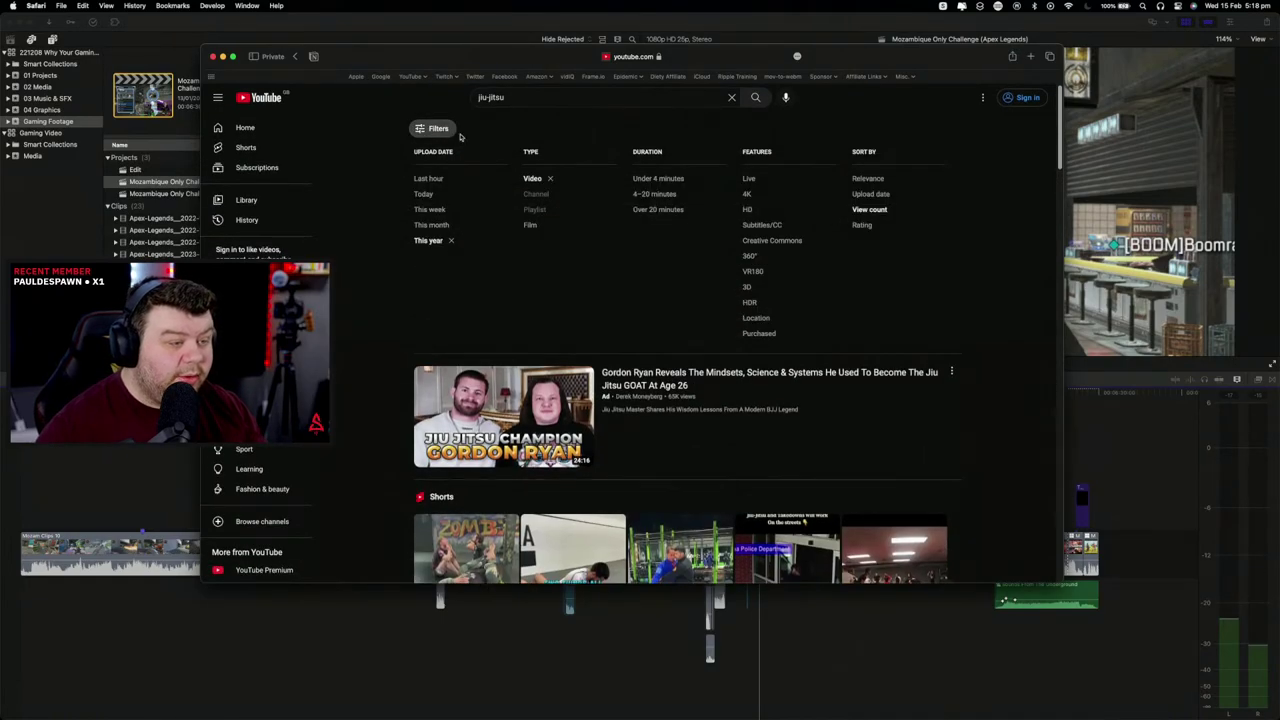
{"action": "left_click", "coordinate": [655, 195]}
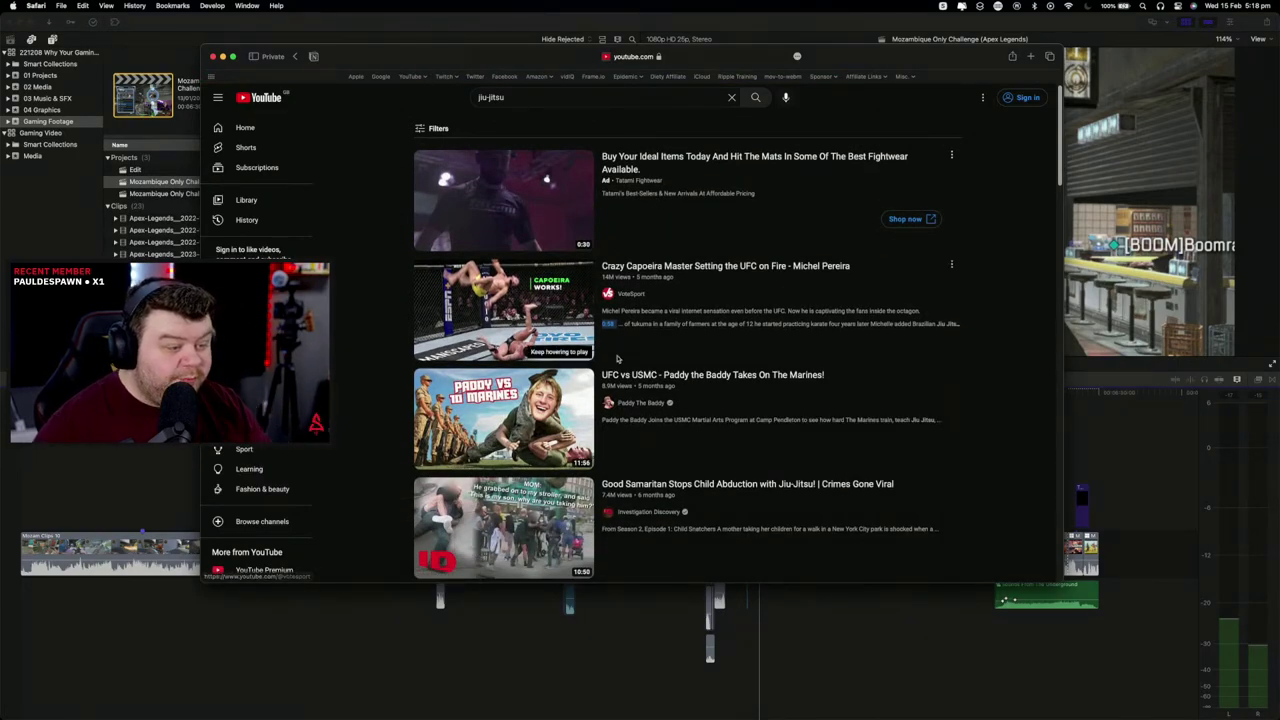
{"action": "scroll", "coordinate": [640, 340], "scroll_direction": "down", "scroll_amount": 1}
{"action": "scroll", "coordinate": [638, 350], "scroll_direction": "down", "scroll_amount": 1}
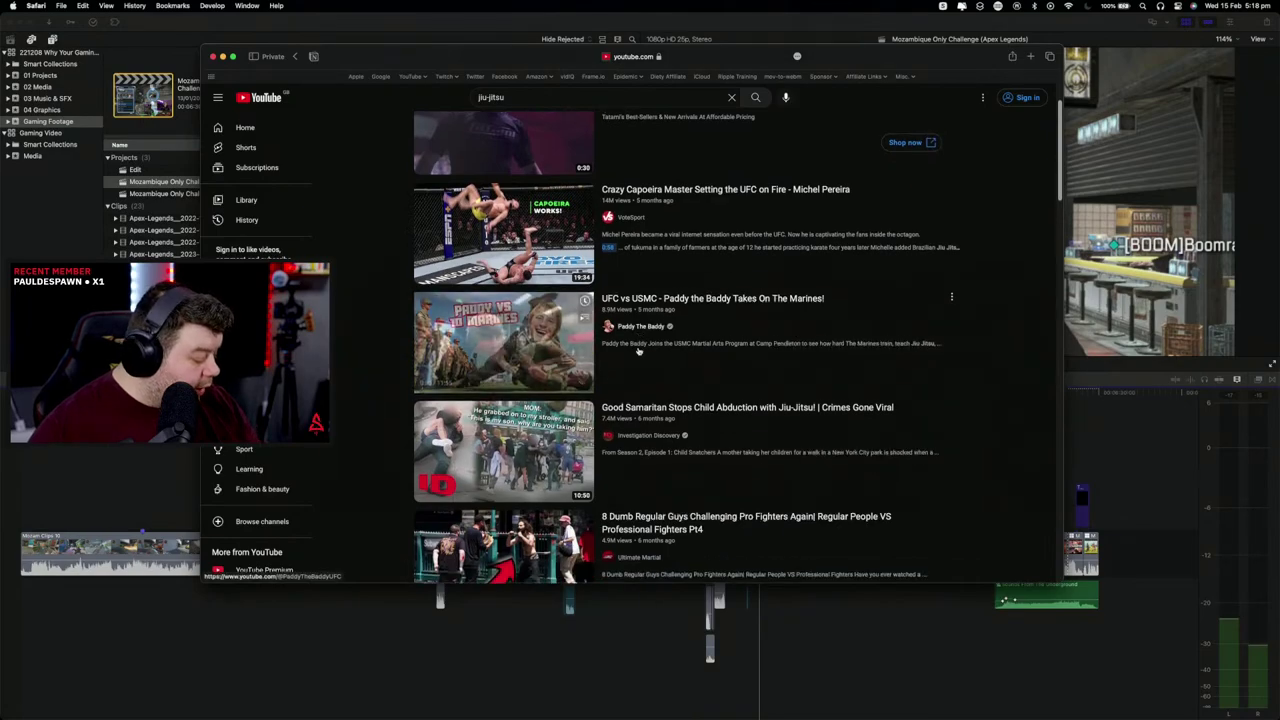
{"action": "scroll", "coordinate": [638, 350], "scroll_direction": "down", "scroll_amount": 5}
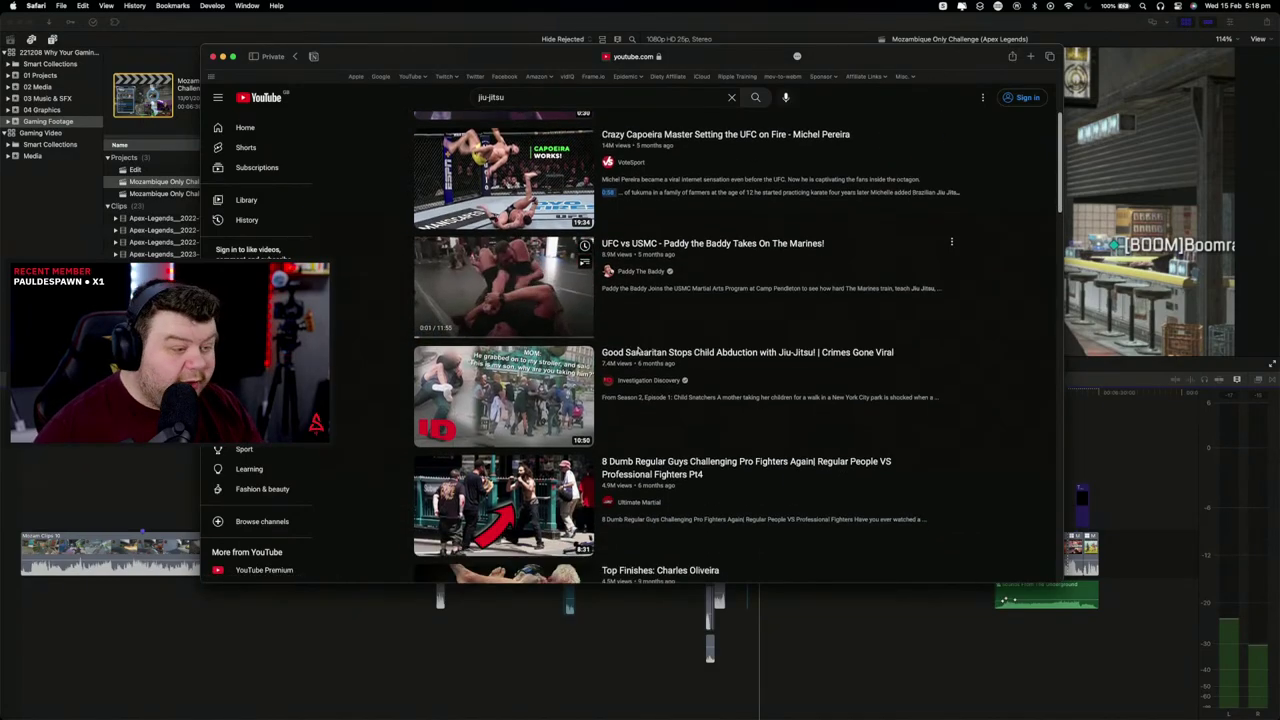
{"action": "scroll", "coordinate": [553, 378], "scroll_direction": "down", "scroll_amount": 1}
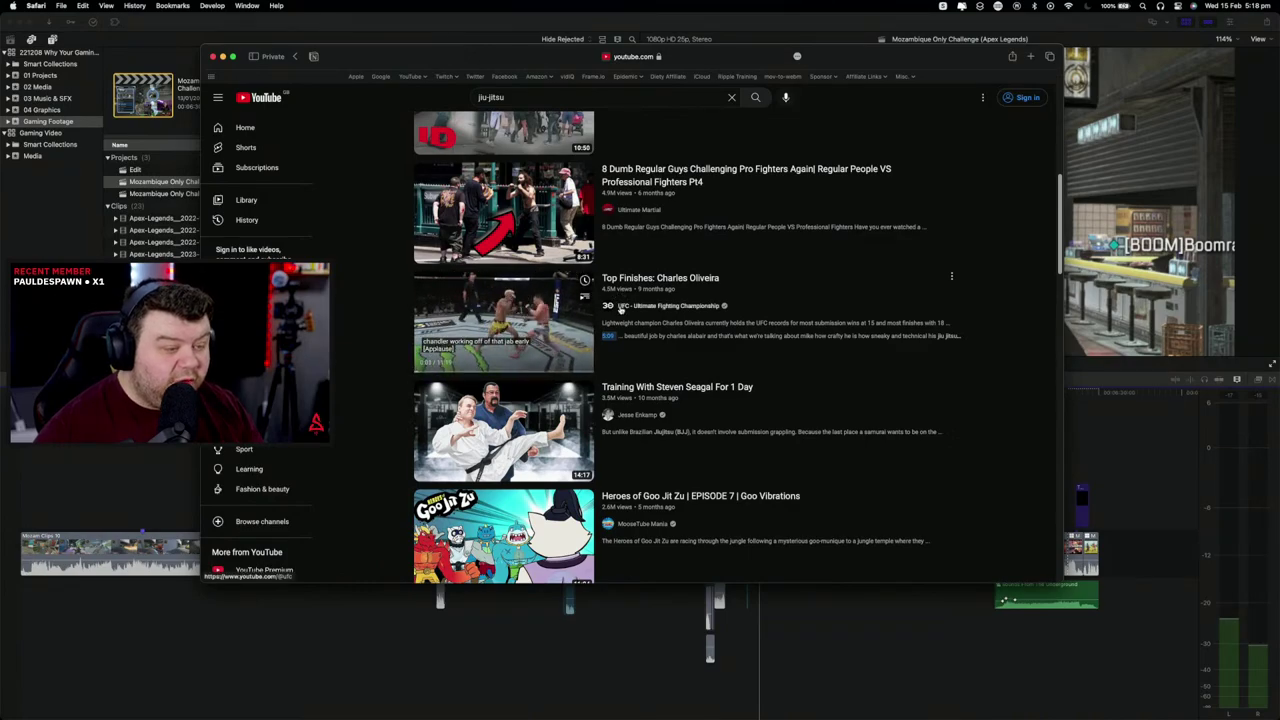
{"action": "left_click", "coordinate": [650, 278], "text": "super"}
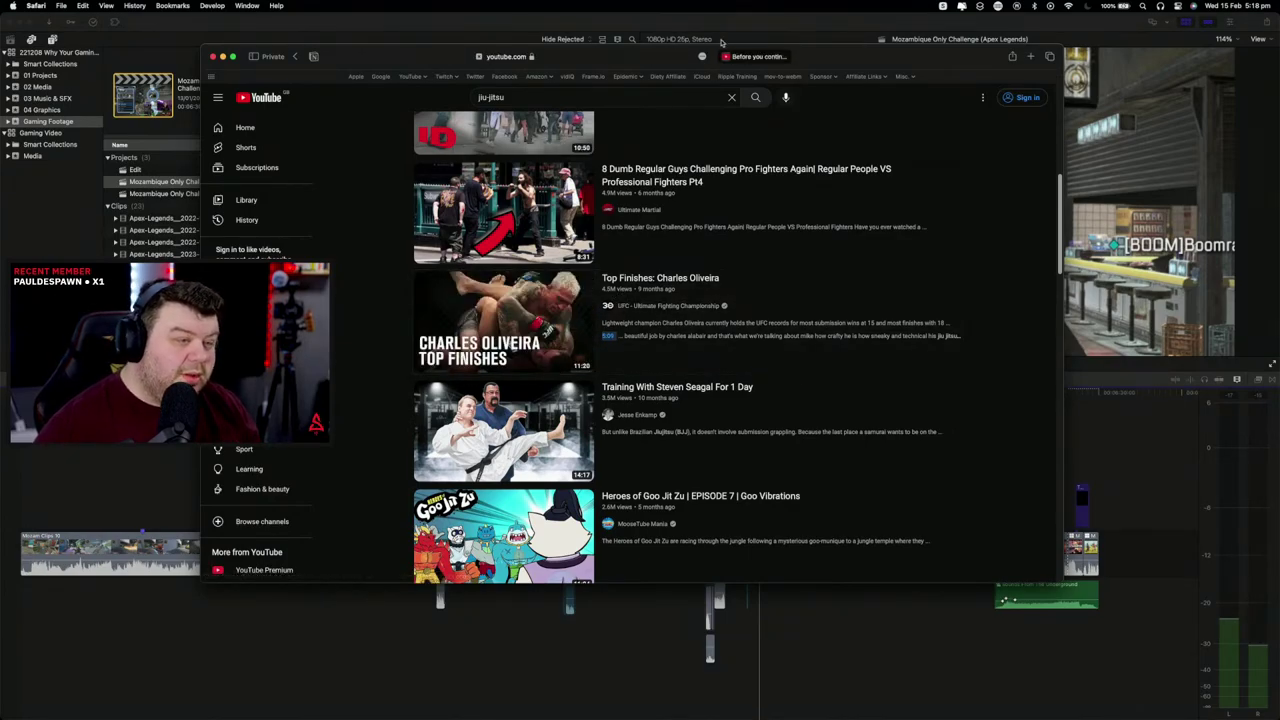
{"action": "left_click", "coordinate": [750, 57]}
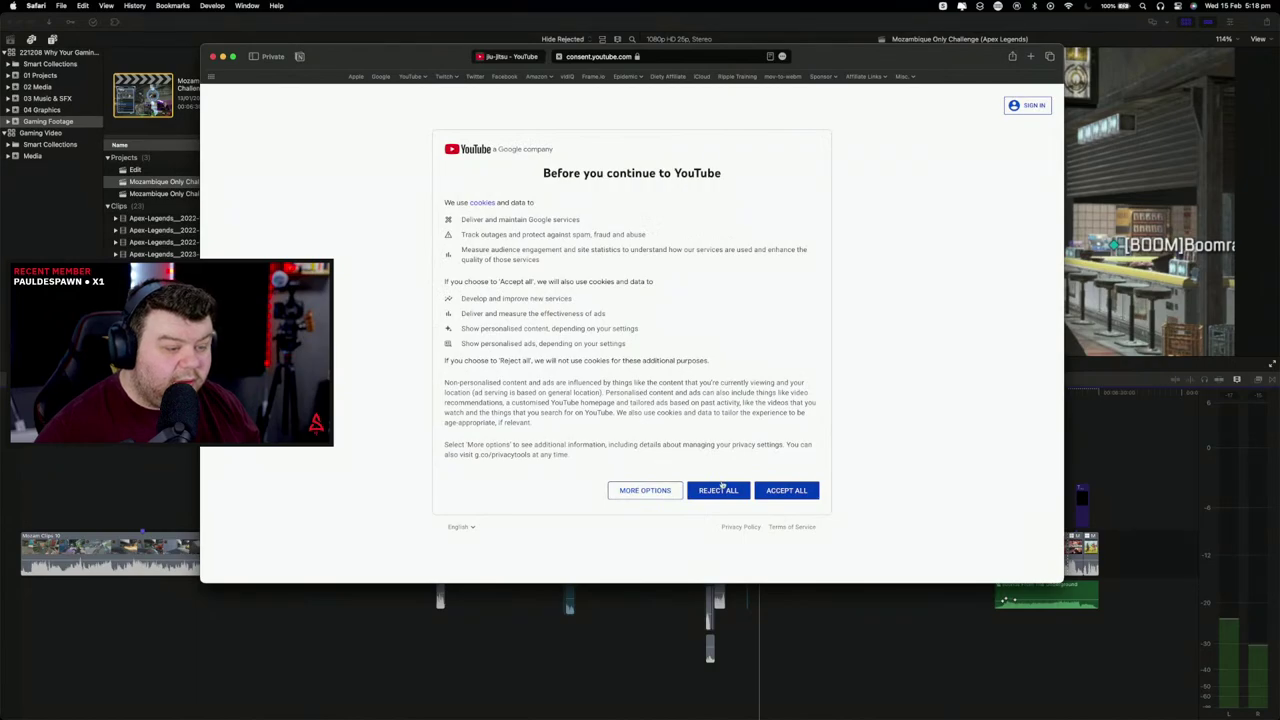
{"action": "left_click", "coordinate": [782, 491]}
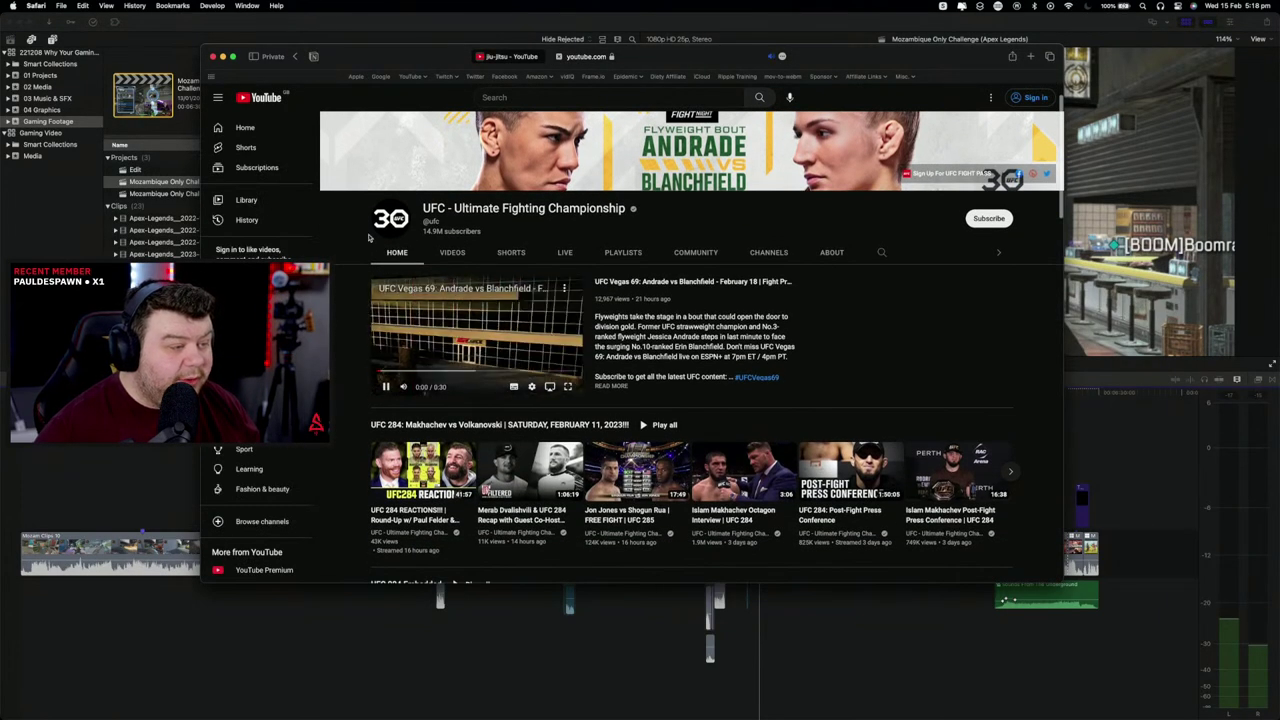
{"action": "scroll", "coordinate": [416, 237], "scroll_direction": "down", "scroll_amount": 2}
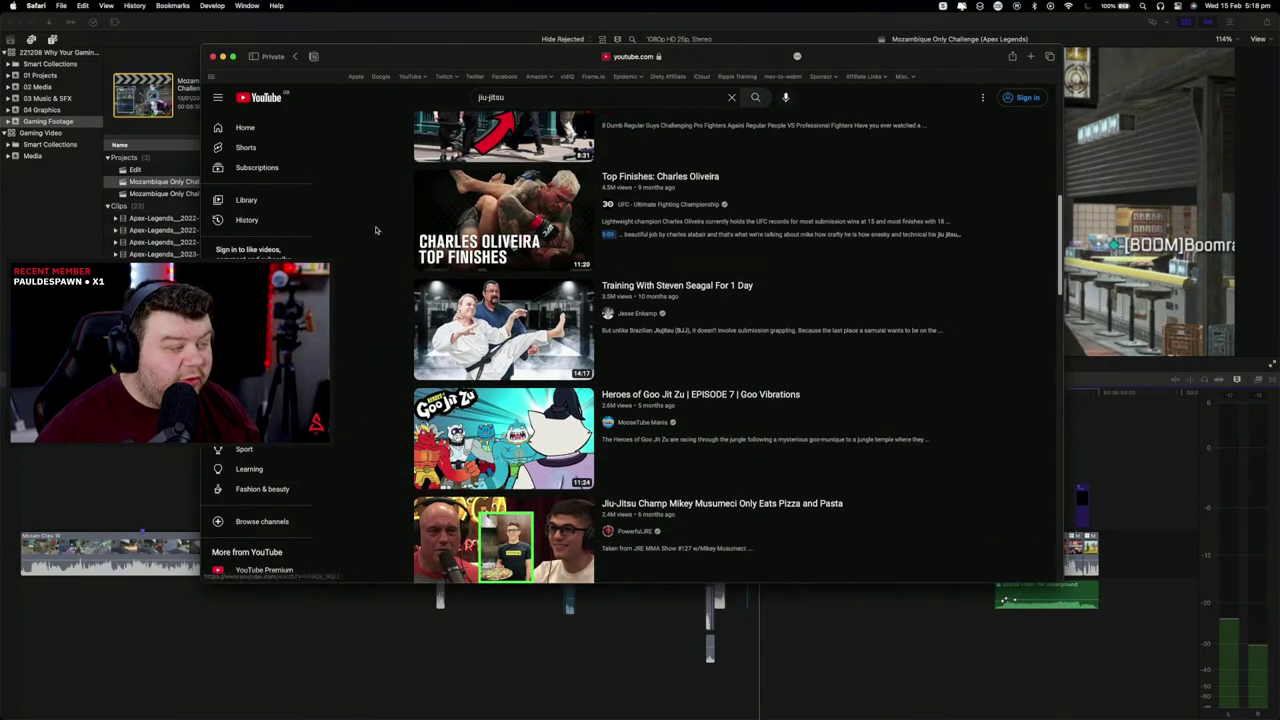
{"action": "scroll", "coordinate": [386, 229], "scroll_direction": "down", "scroll_amount": 2}
{"action": "scroll", "coordinate": [391, 229], "scroll_direction": "up", "scroll_amount": 6}
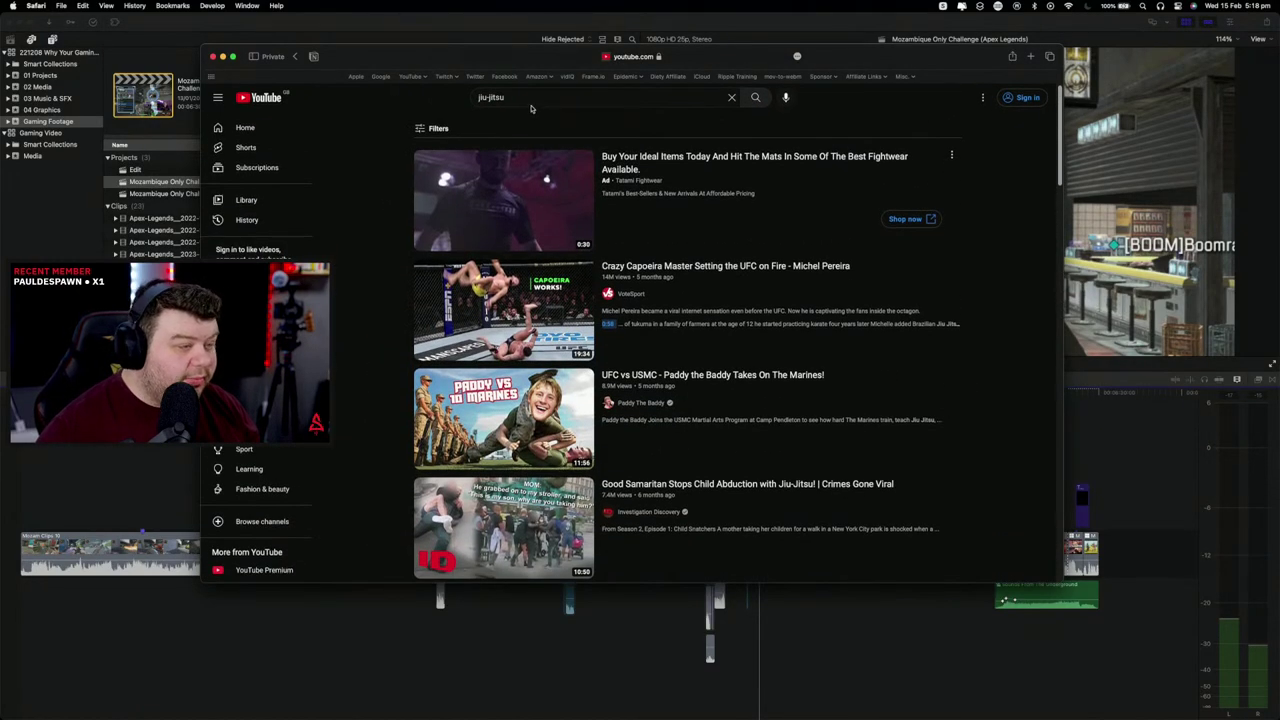
Step: Search YouTube for 'jiu-jitsu training'
{"action": "left_click", "coordinate": [533, 97]}
{"action": "type", "text": "training"}
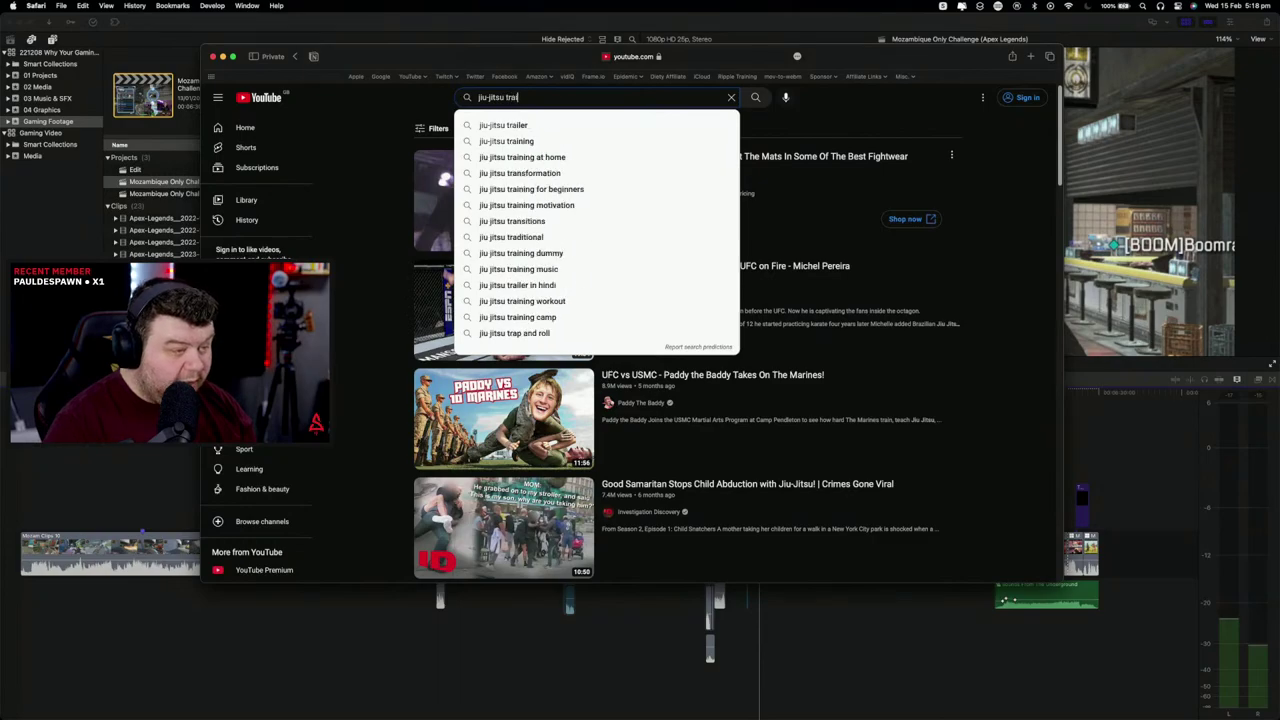
{"action": "key", "text": "Return"}
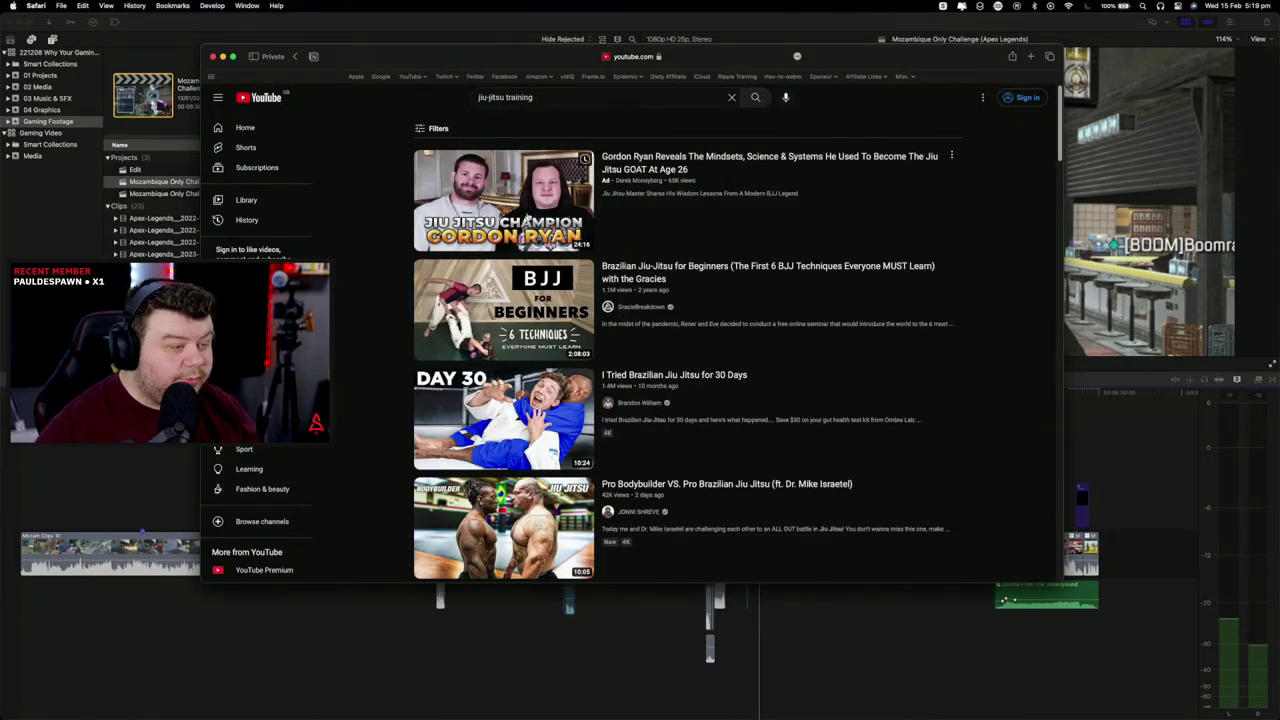
Step: Keep only videos uploaded this year and scroll to the DAY 30 video
{"action": "left_click", "coordinate": [437, 128]}
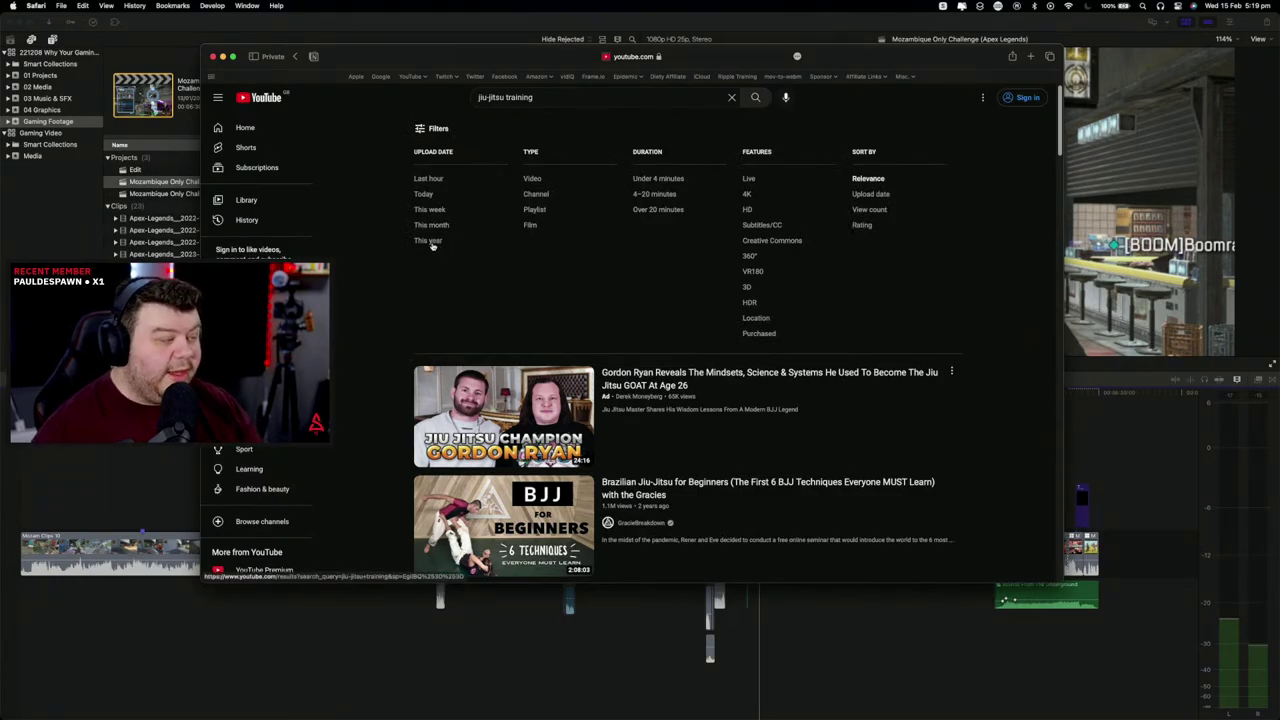
{"action": "left_click", "coordinate": [430, 242]}
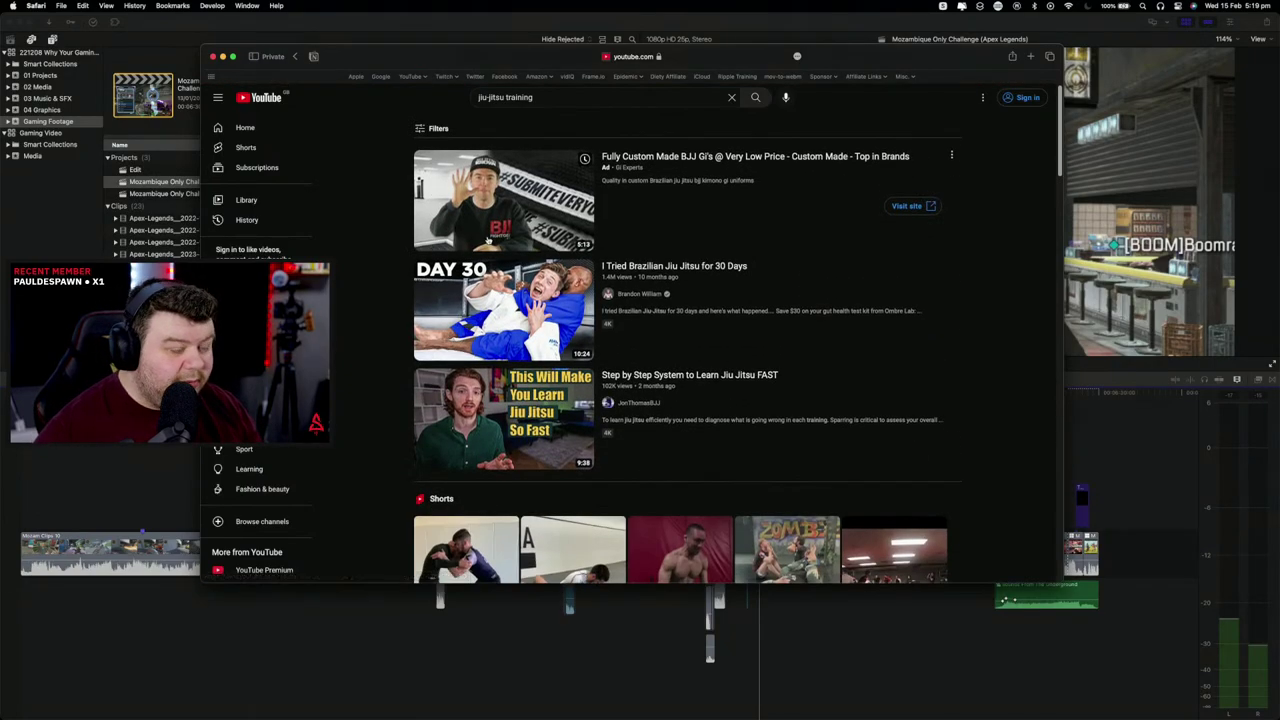
{"action": "left_click", "coordinate": [437, 128]}
{"action": "scroll", "coordinate": [548, 243], "scroll_direction": "down", "scroll_amount": 2}
{"action": "scroll", "coordinate": [548, 243], "scroll_direction": "down", "scroll_amount": 1}
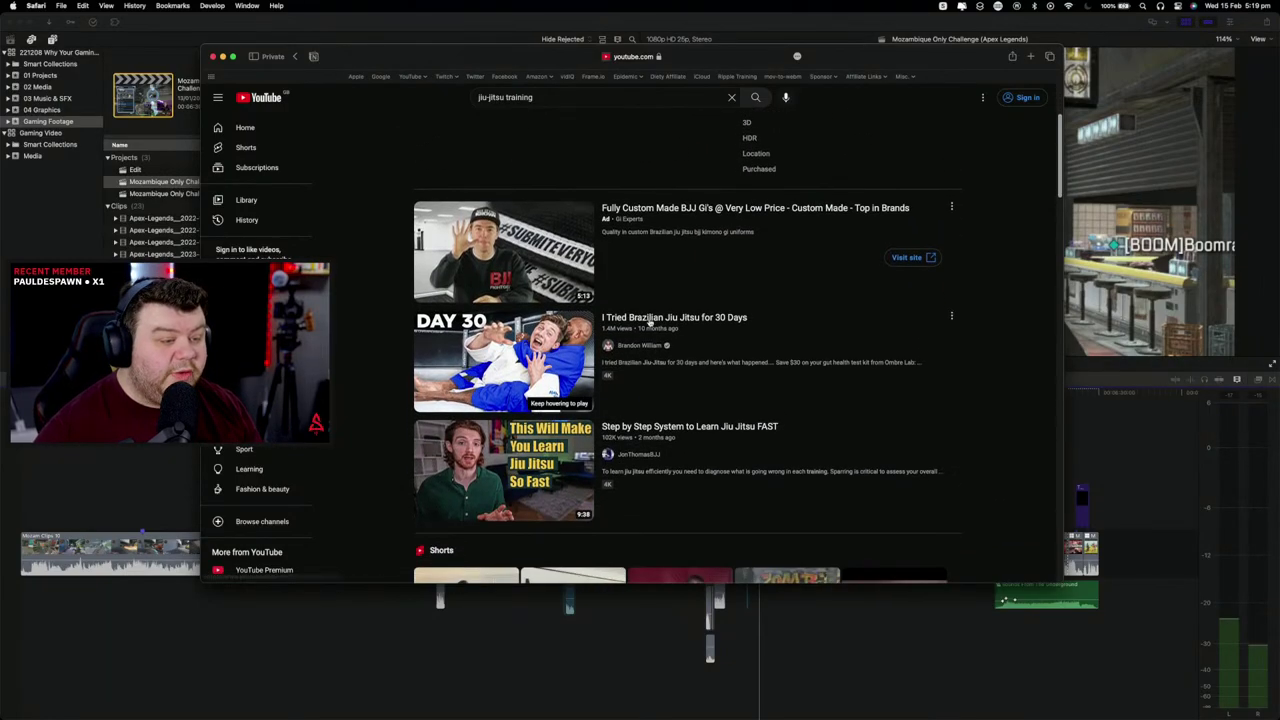
{"action": "mouse_move", "coordinate": [736, 346]}
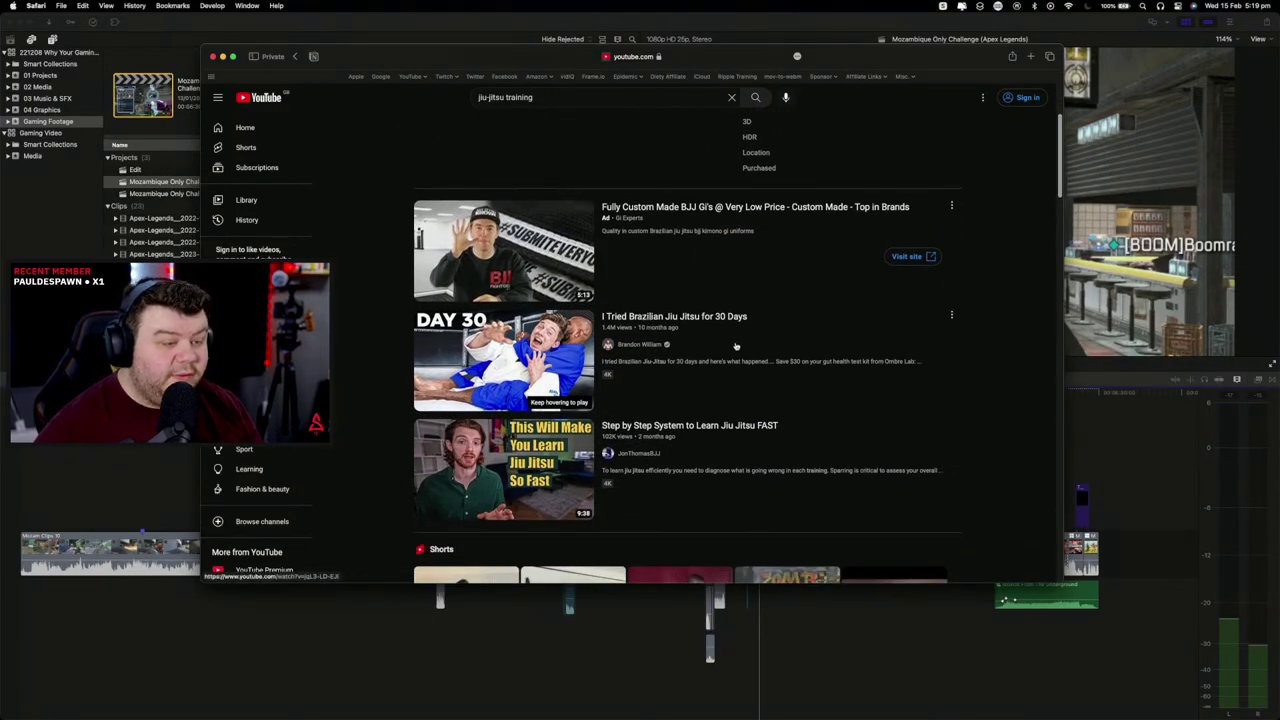
Step: Open the DAY 30 creator's channel in a new tab, accept cookies, then close it
{"action": "left_click", "coordinate": [626, 350], "text": "super"}
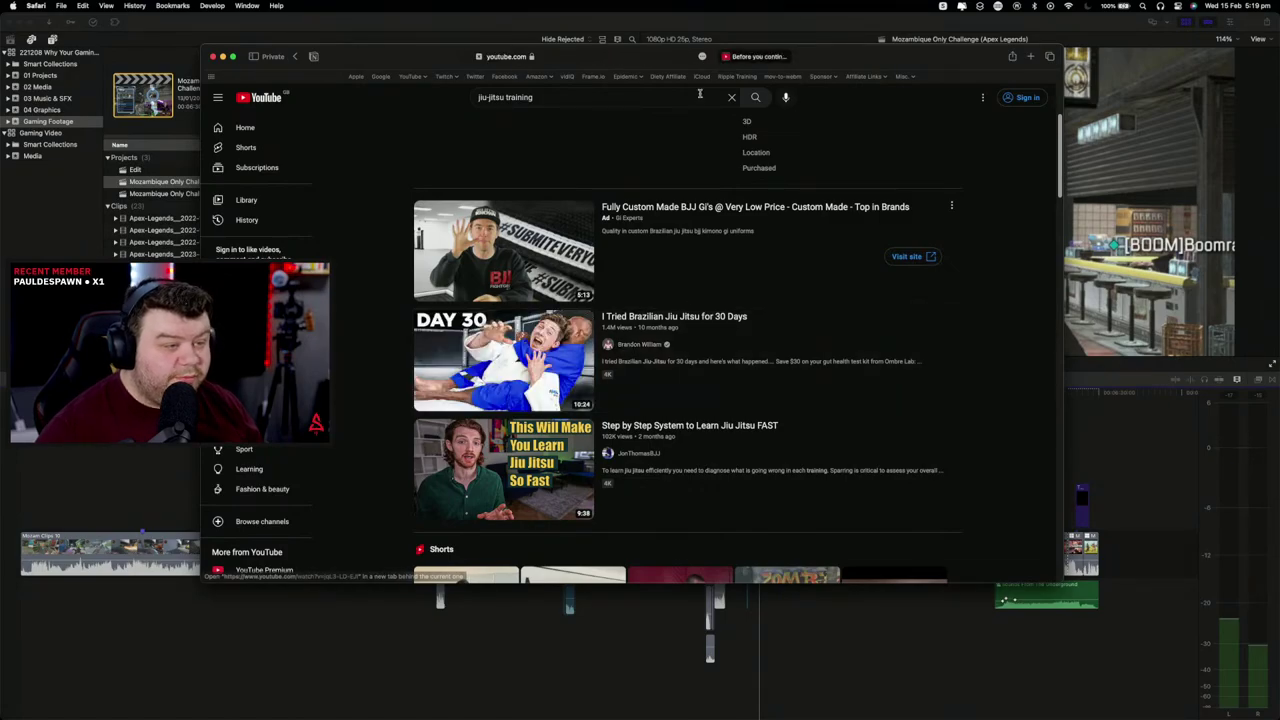
{"action": "left_click", "coordinate": [745, 58]}
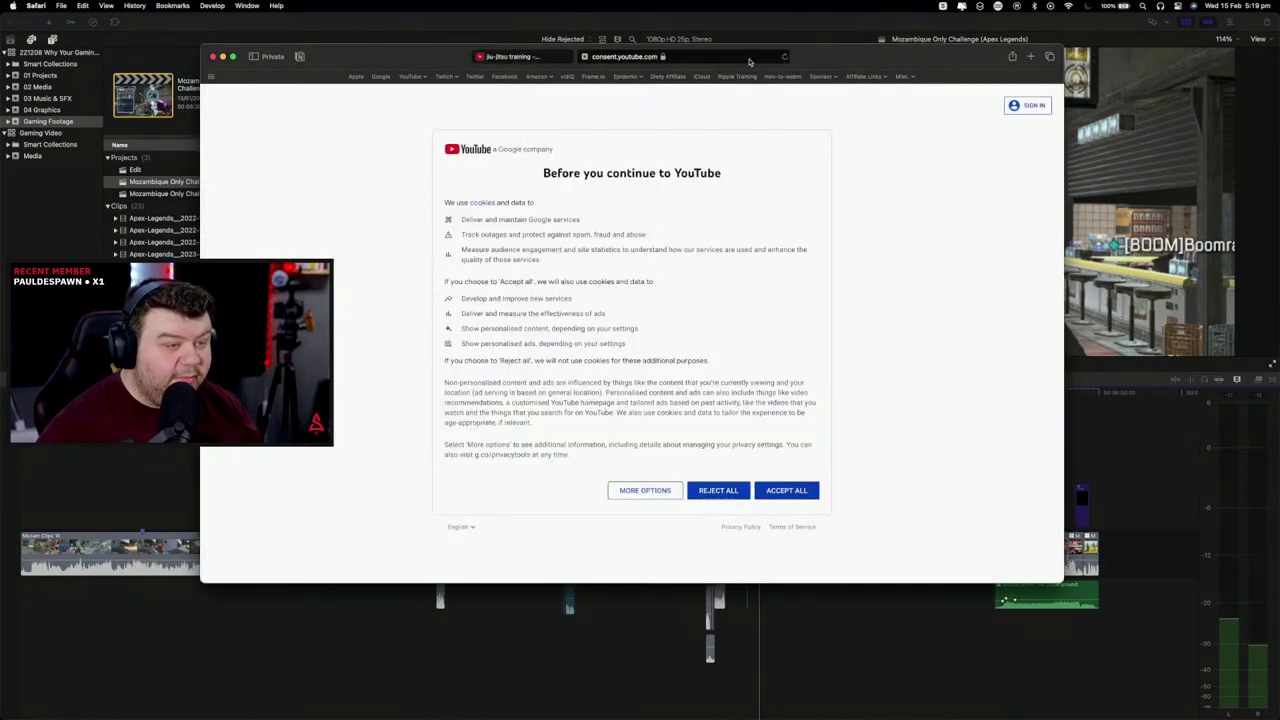
{"action": "left_click", "coordinate": [787, 486]}
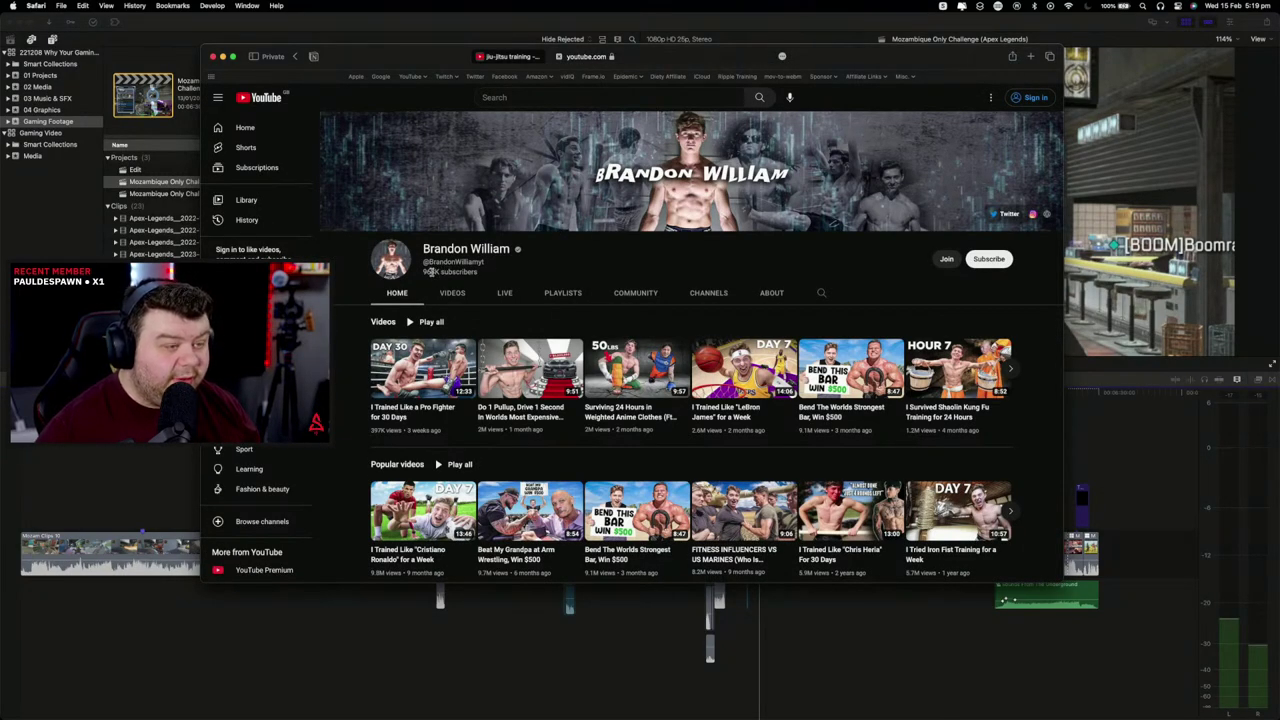
{"action": "key", "text": "super+w"}
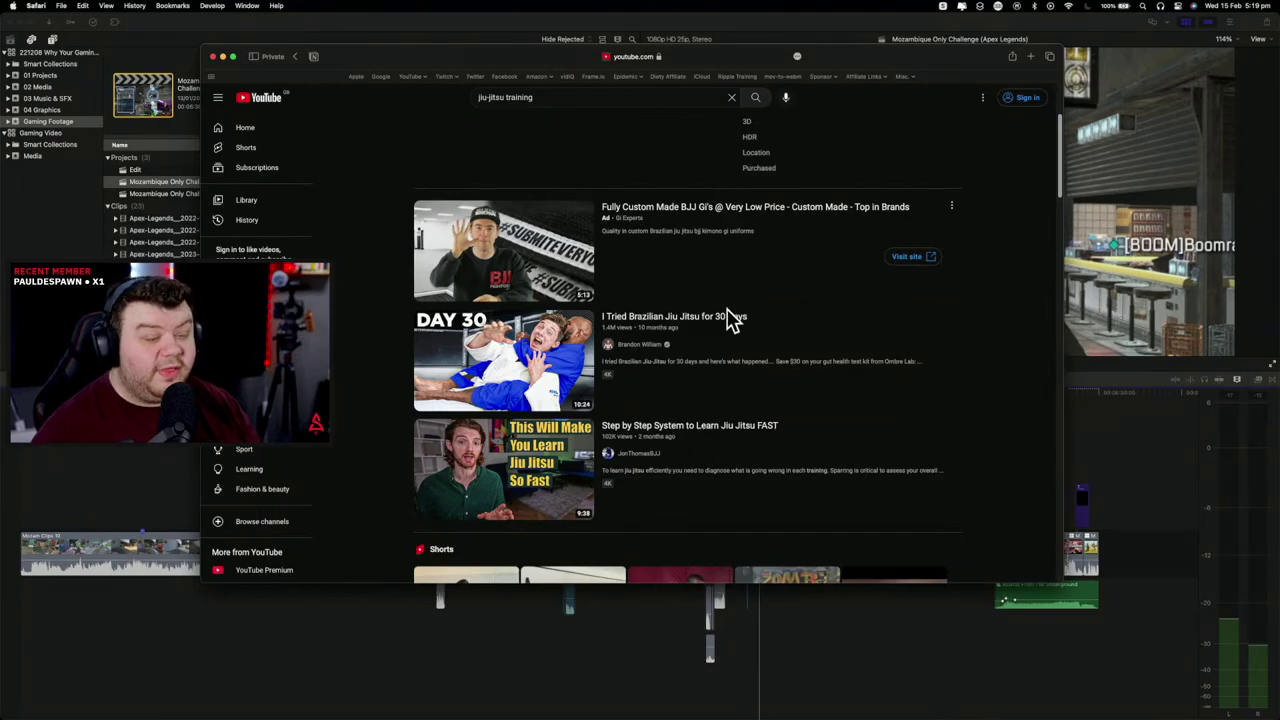
Step: Scroll the 'jiu-jitsu training' results down to the Shorts shelf
{"action": "scroll", "coordinate": [930, 324], "scroll_direction": "down", "scroll_amount": 1}
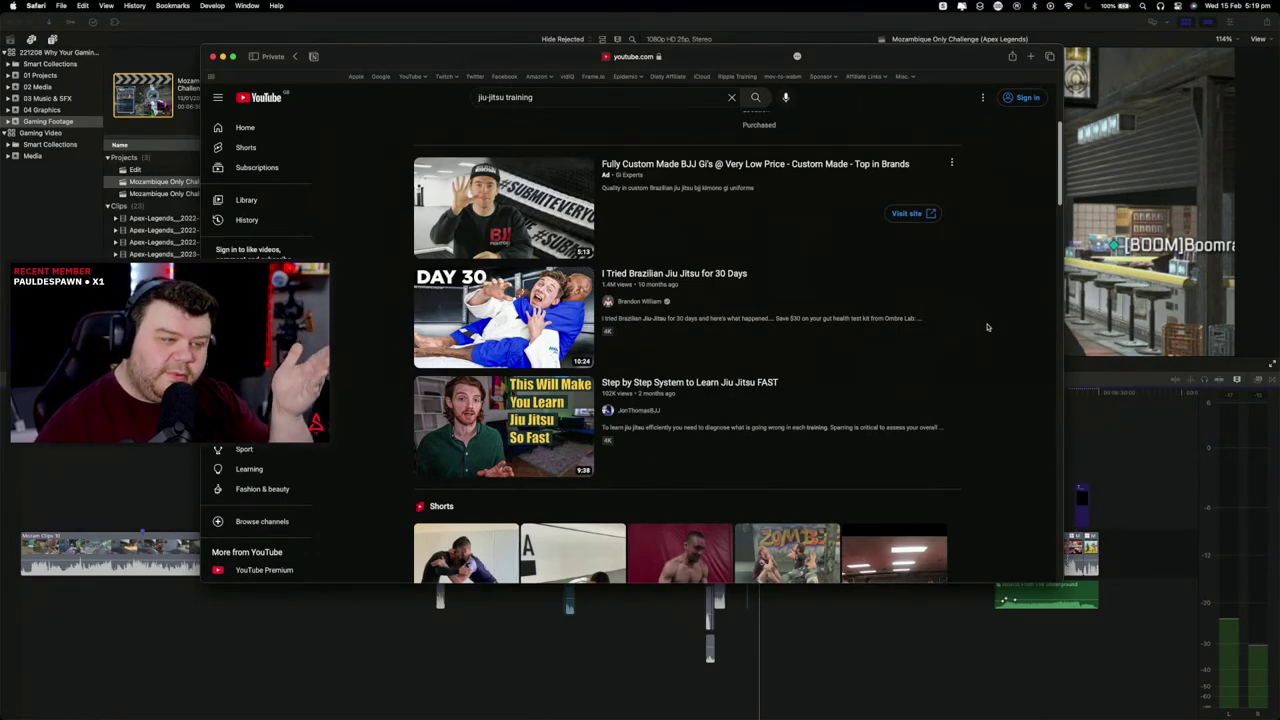
{"action": "mouse_move", "coordinate": [709, 285]}
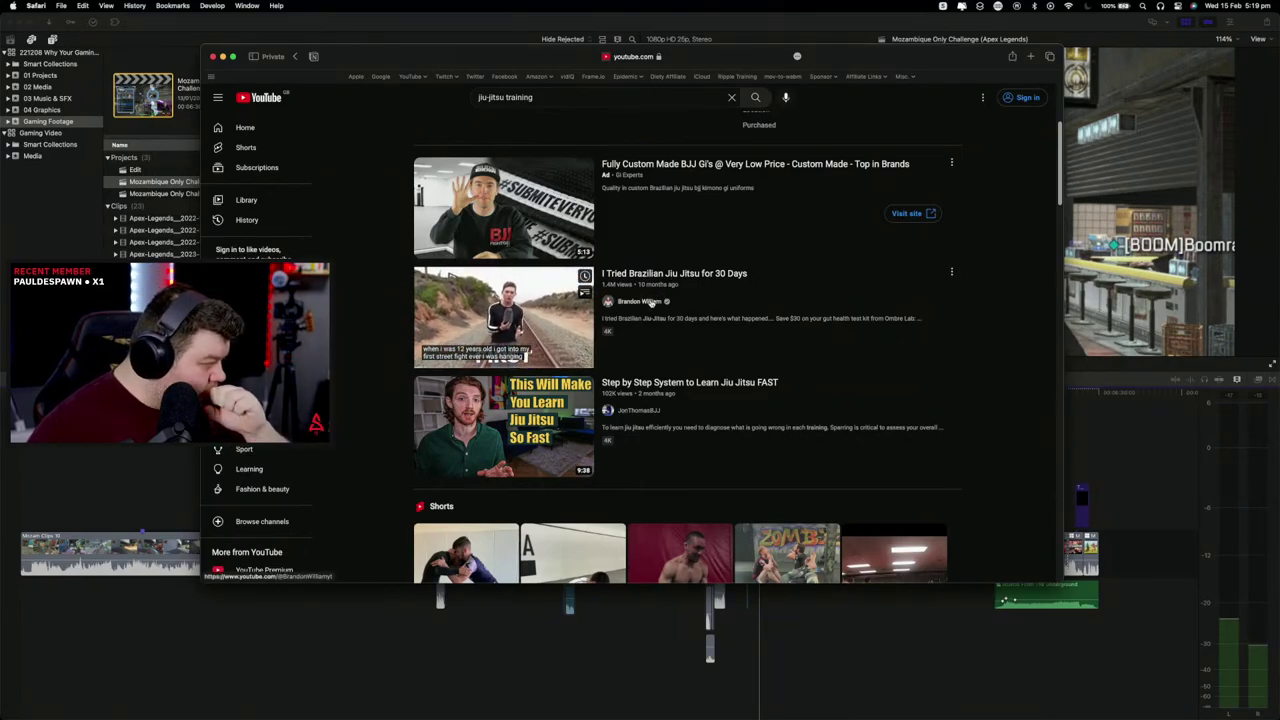
{"action": "scroll", "coordinate": [878, 386], "scroll_direction": "down", "scroll_amount": 2}
{"action": "scroll", "coordinate": [878, 386], "scroll_direction": "down", "scroll_amount": 1}
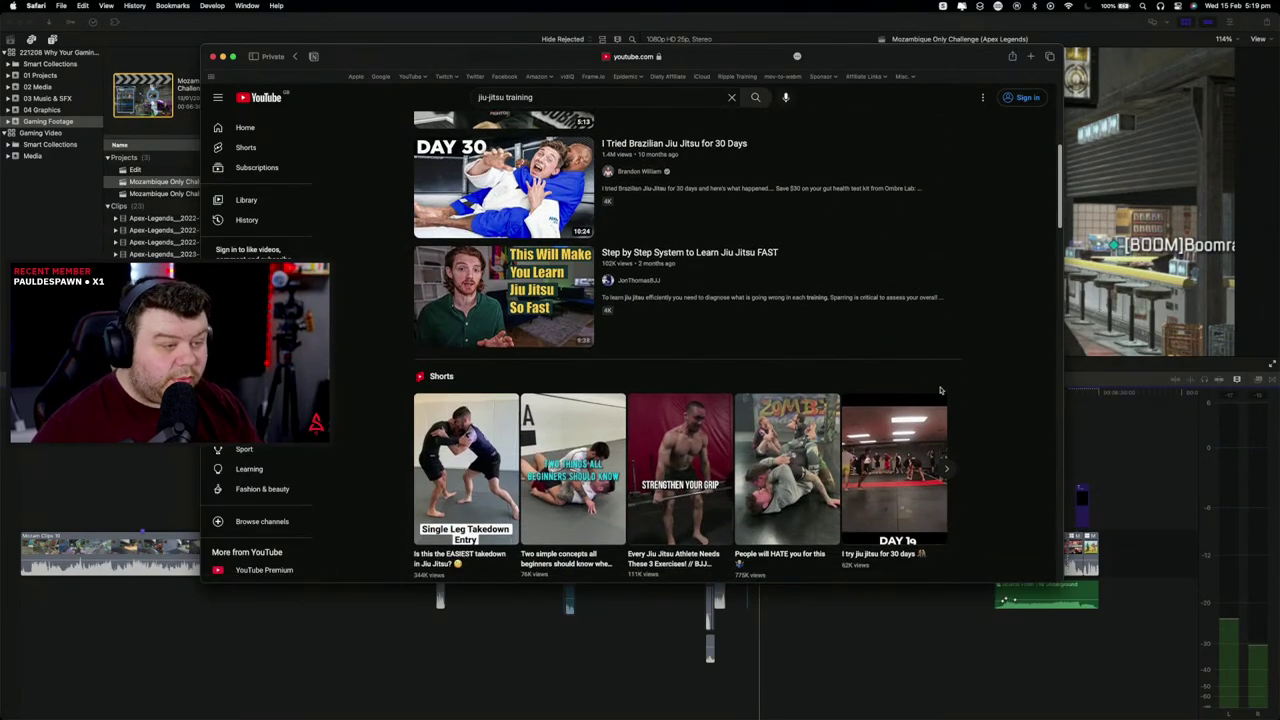
{"action": "mouse_move", "coordinate": [665, 273]}
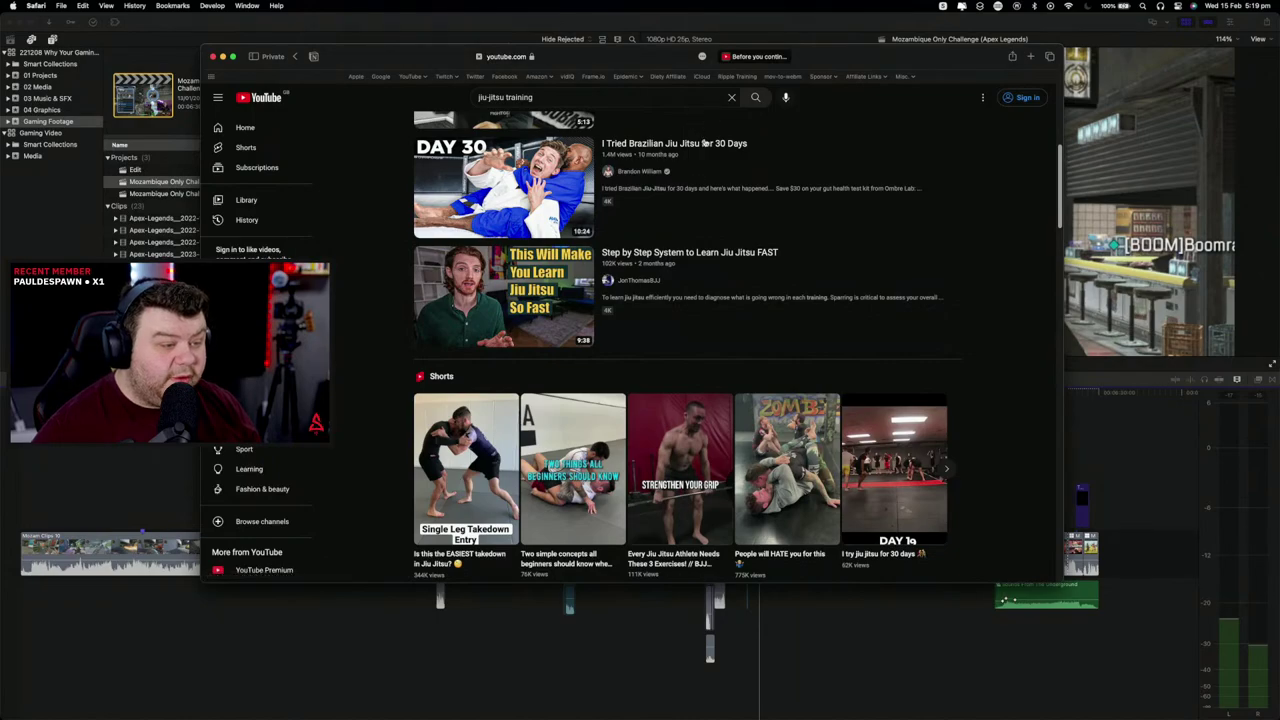
Step: Accept cookies on the Step by Step channel tab, then return to the search results
{"action": "left_click", "coordinate": [743, 57]}
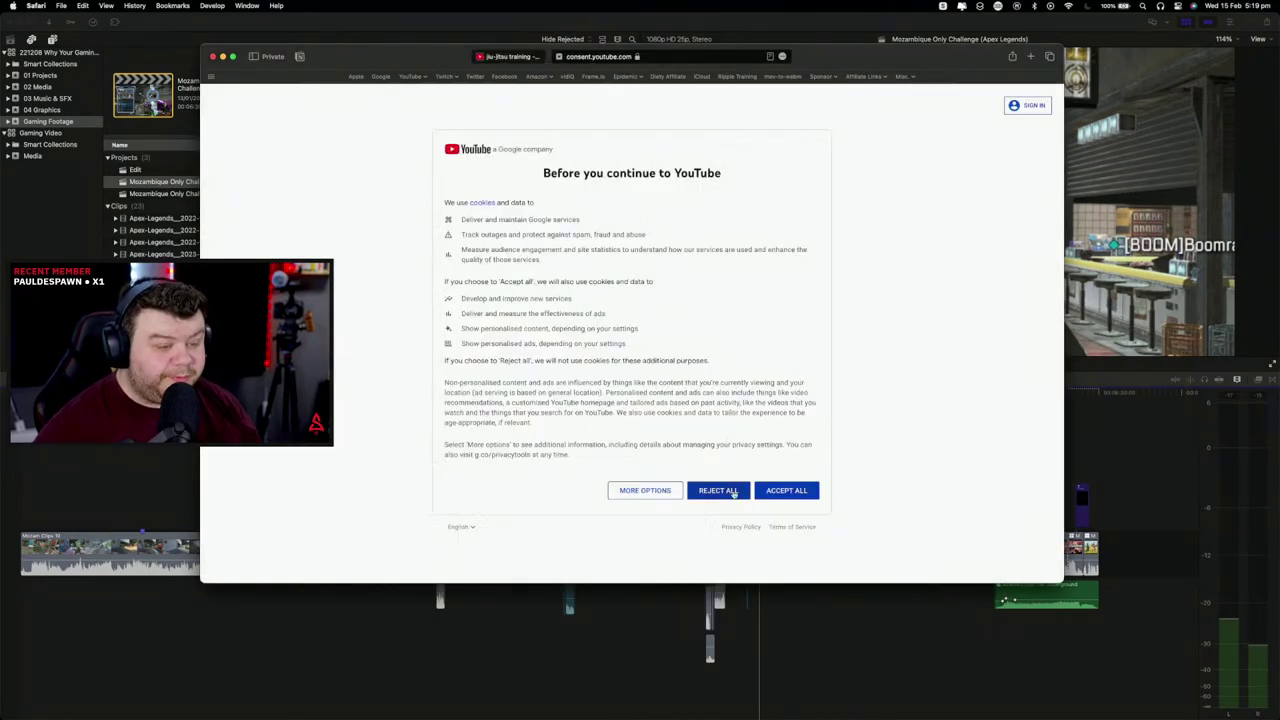
{"action": "left_click", "coordinate": [780, 491]}
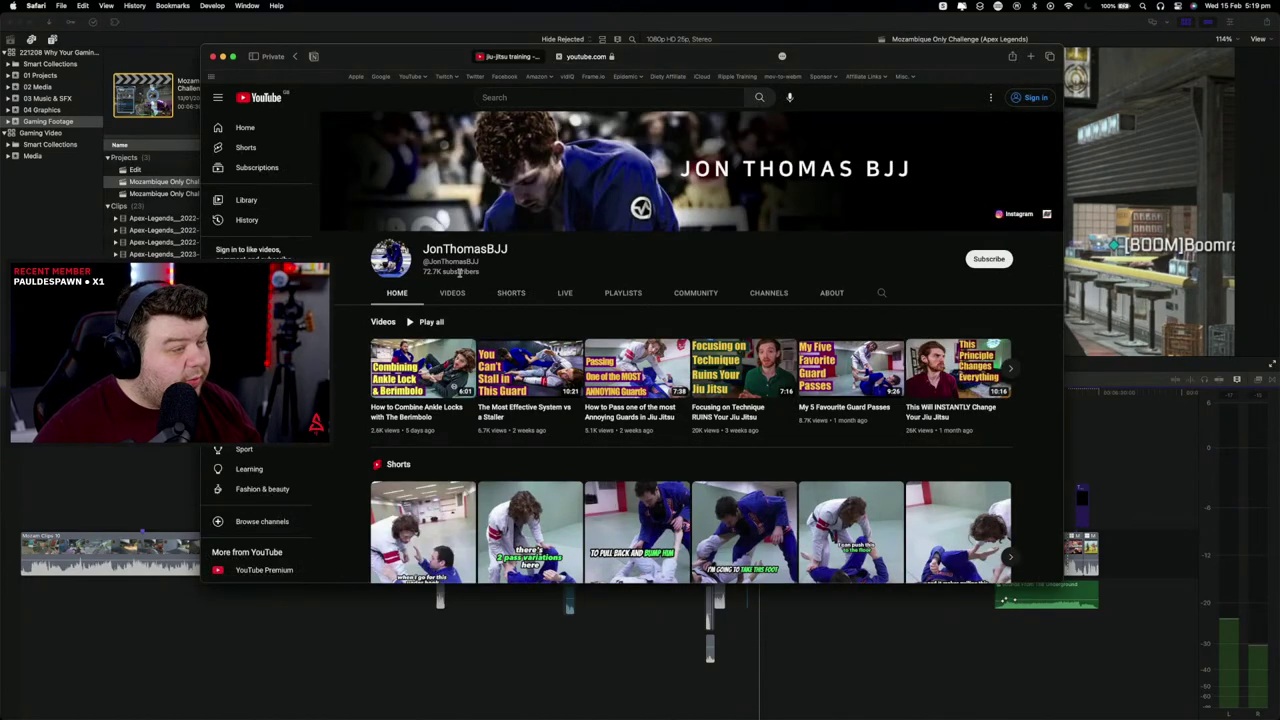
{"action": "key", "text": "ctrl+shift+Tab"}
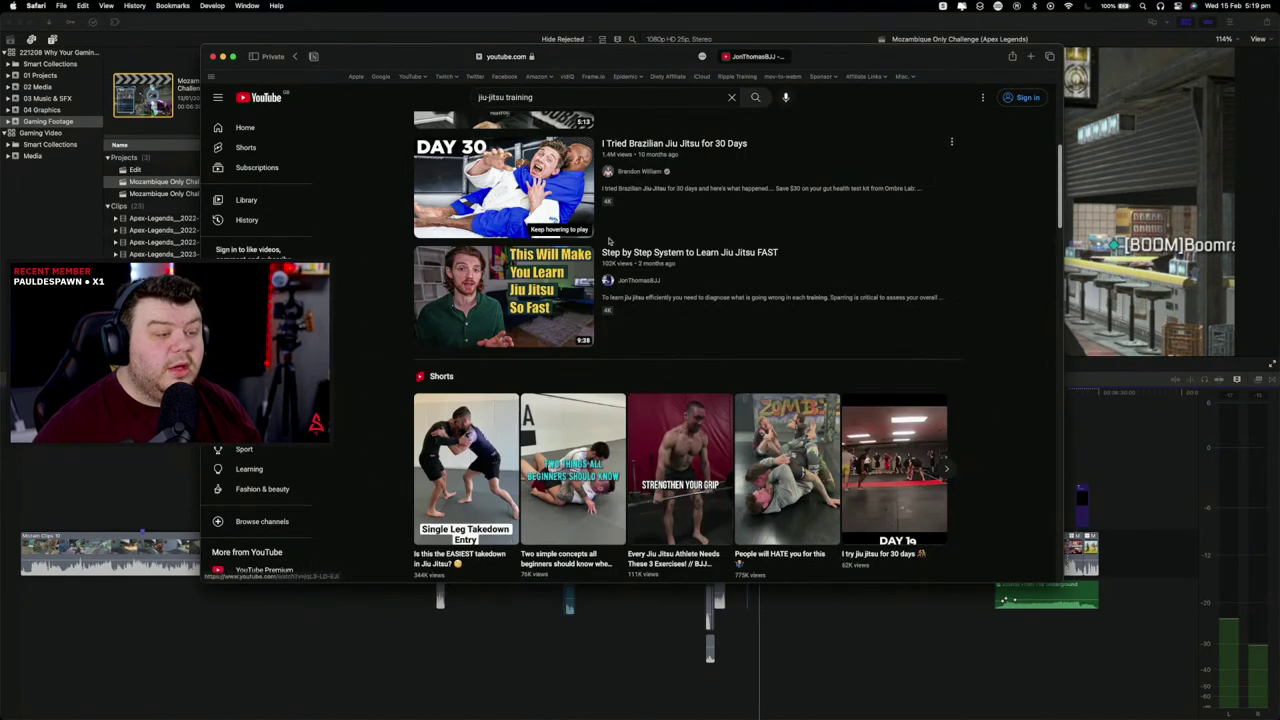
{"action": "mouse_move", "coordinate": [658, 300]}
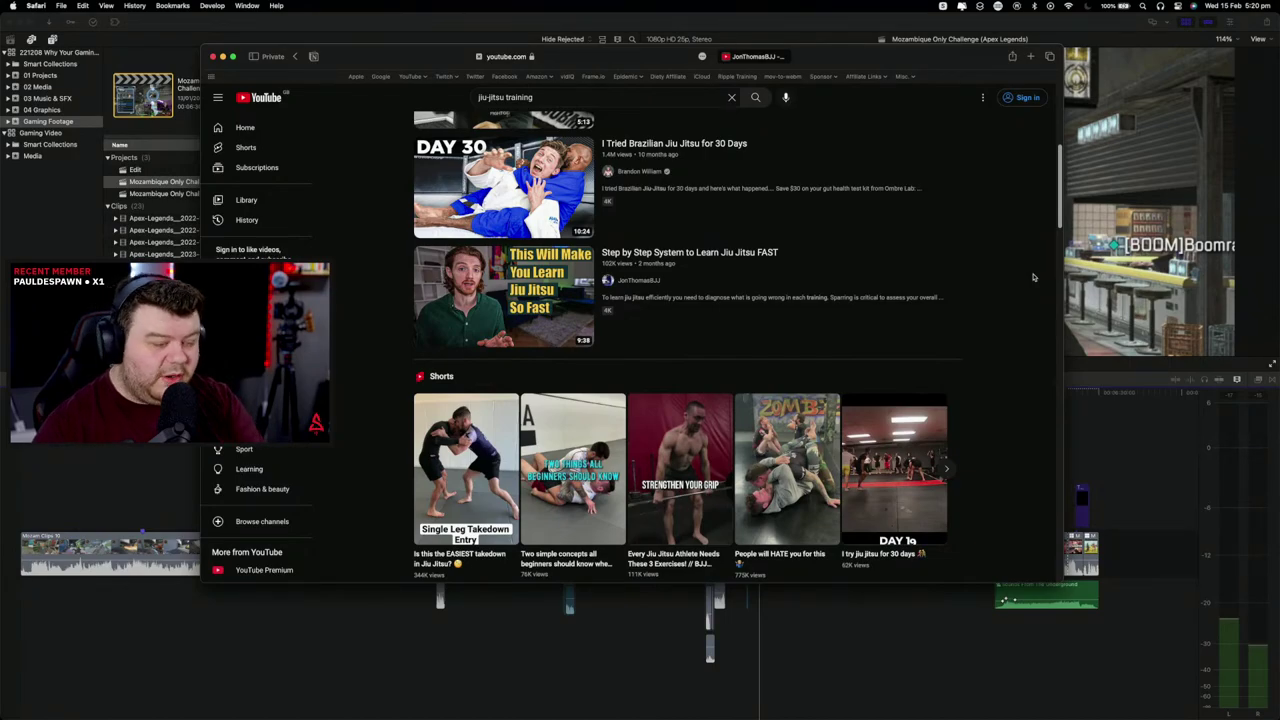
Step: Scroll down to the 'Pro Bodybuilder VS. Pro Brazilian Jiu Jitsu' result
{"action": "scroll", "coordinate": [1034, 277], "scroll_direction": "down", "scroll_amount": 10}
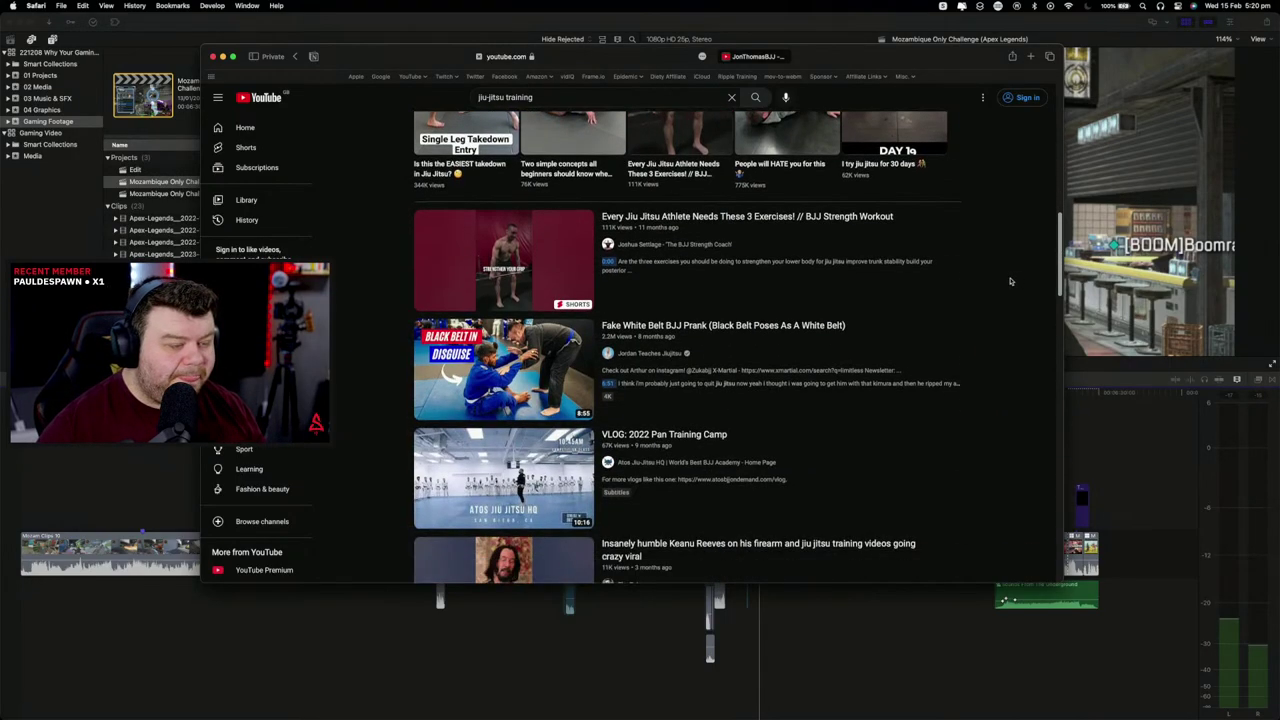
{"action": "scroll", "coordinate": [1008, 278], "scroll_direction": "up", "scroll_amount": 3}
{"action": "scroll", "coordinate": [1008, 278], "scroll_direction": "down", "scroll_amount": 3}
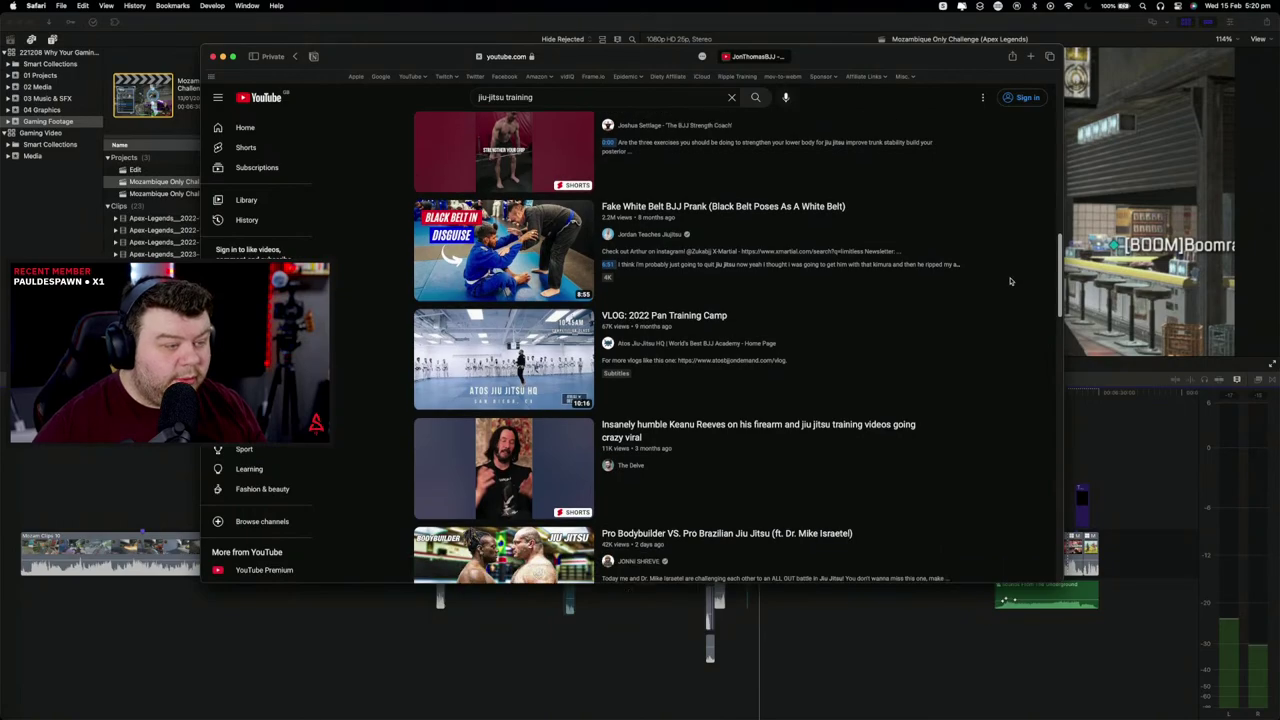
{"action": "mouse_move", "coordinate": [716, 174]}
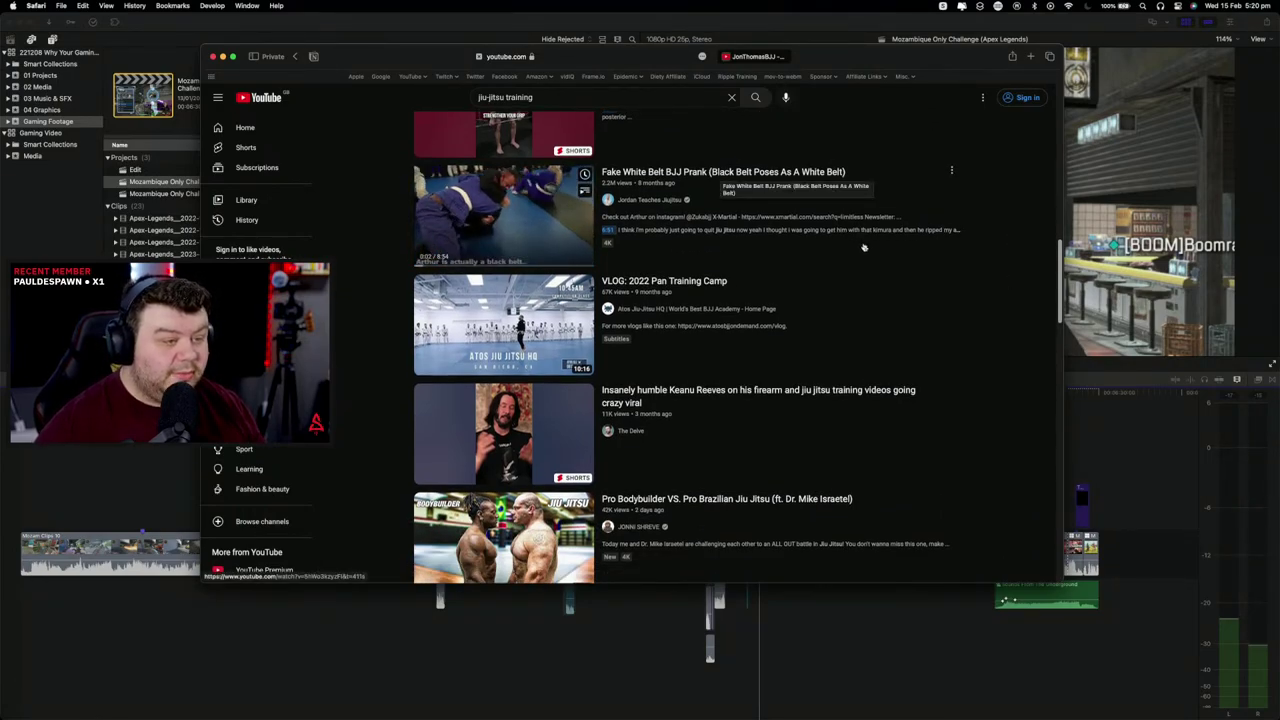
{"action": "scroll", "coordinate": [920, 268], "scroll_direction": "down", "scroll_amount": 3}
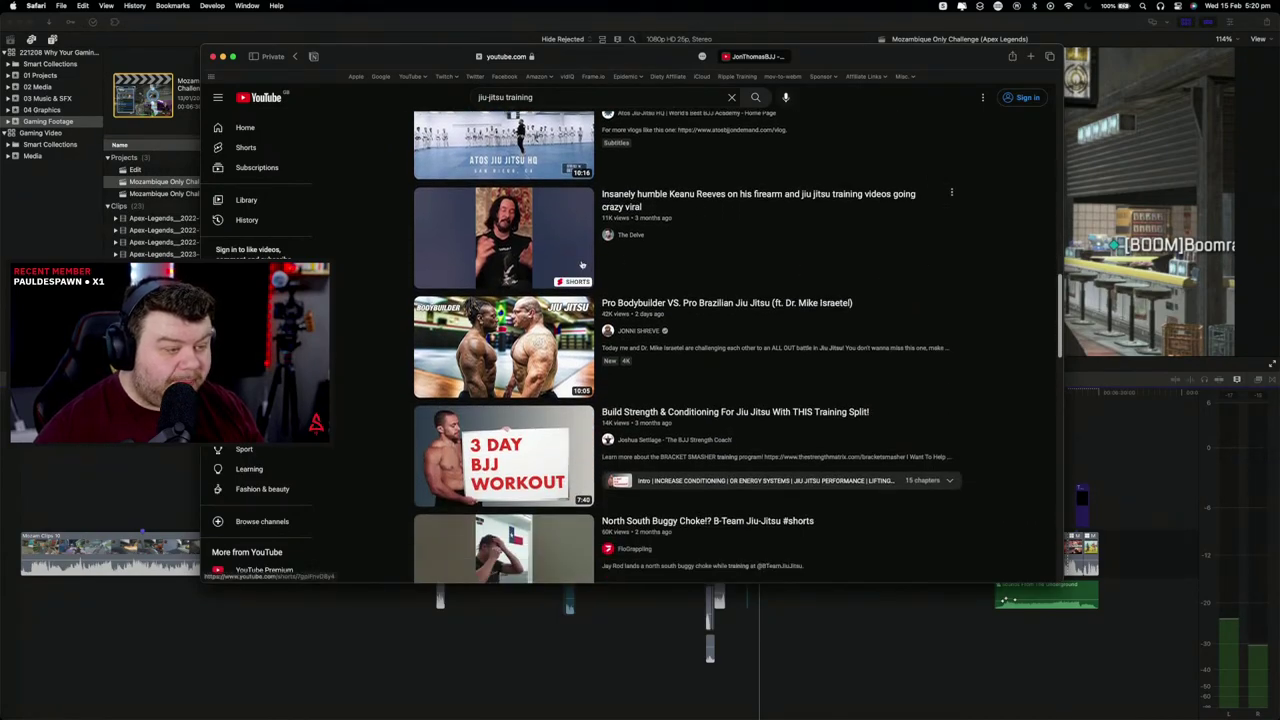
{"action": "mouse_move", "coordinate": [707, 313]}
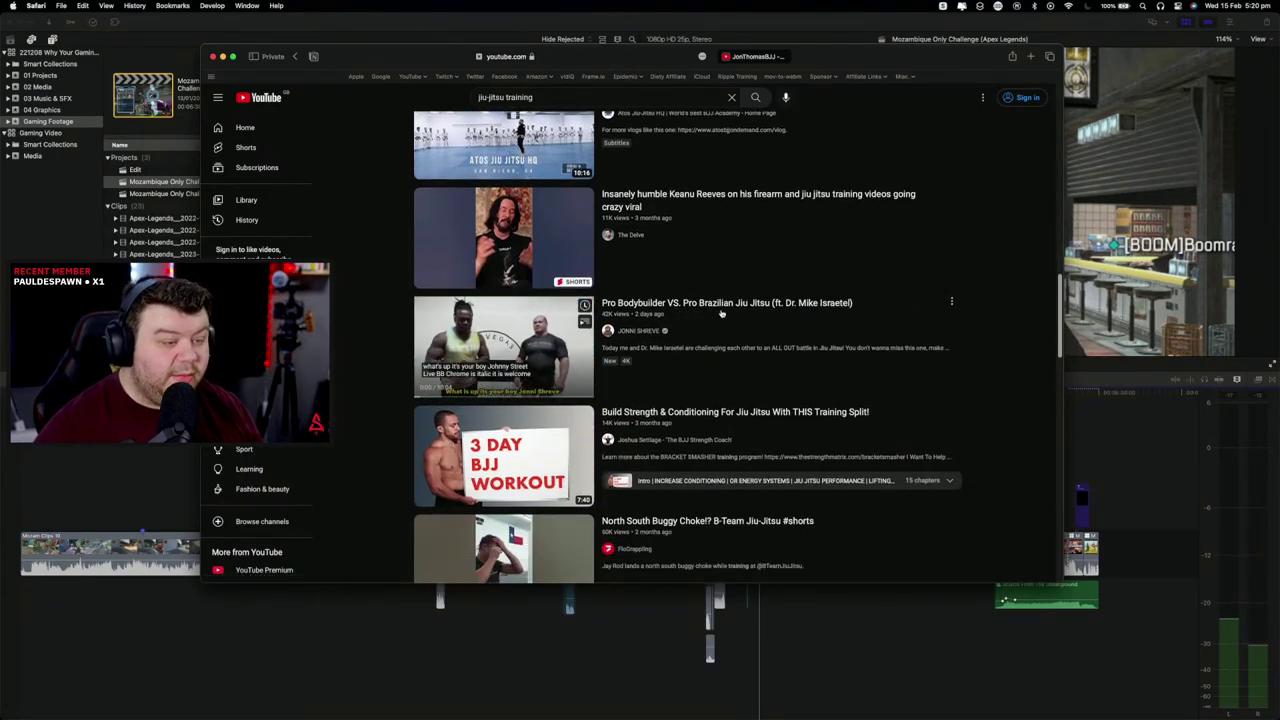
Step: Open its uploader's channel, accept cookies, then close both channel tabs
{"action": "left_click", "coordinate": [646, 336], "text": "super"}
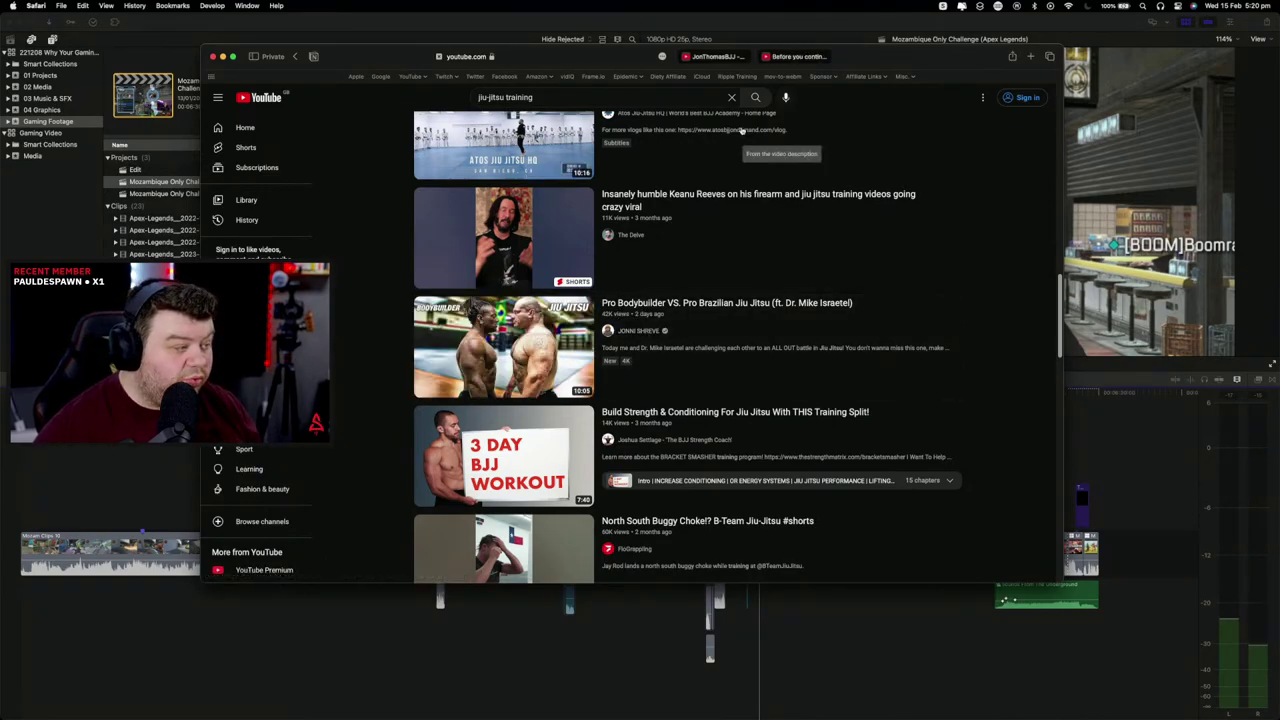
{"action": "left_click", "coordinate": [785, 57]}
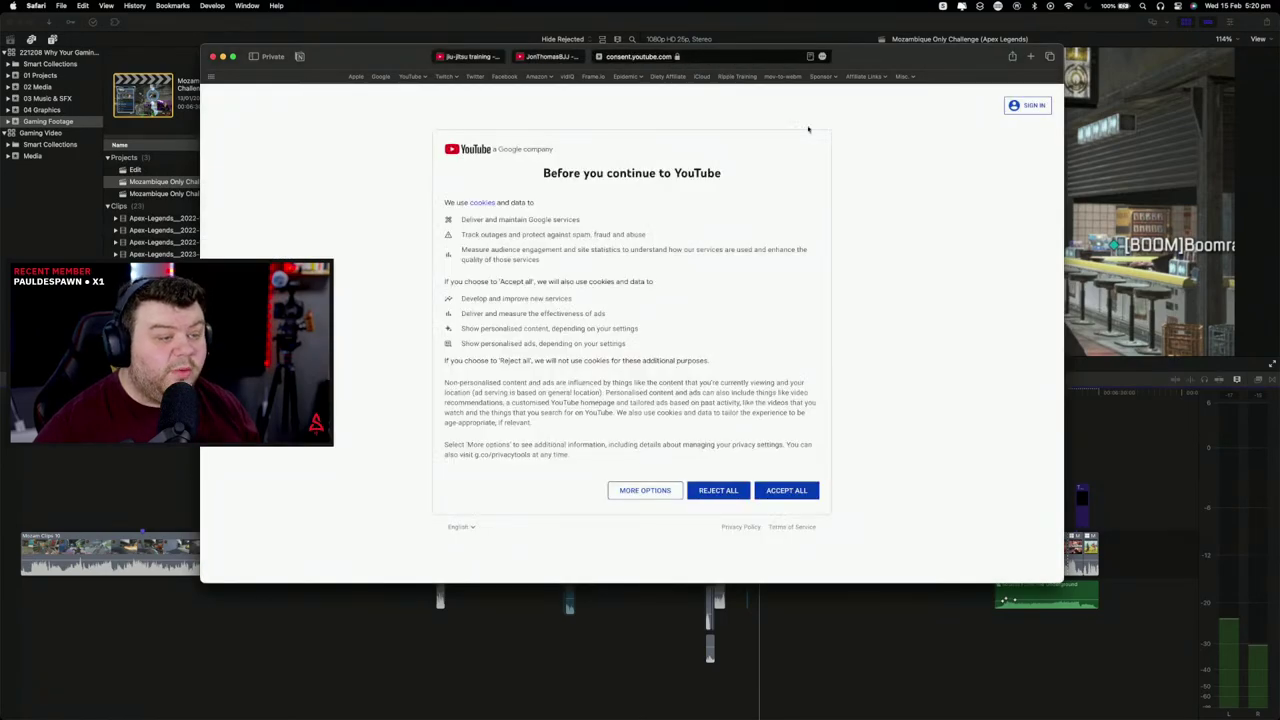
{"action": "left_click", "coordinate": [801, 486]}
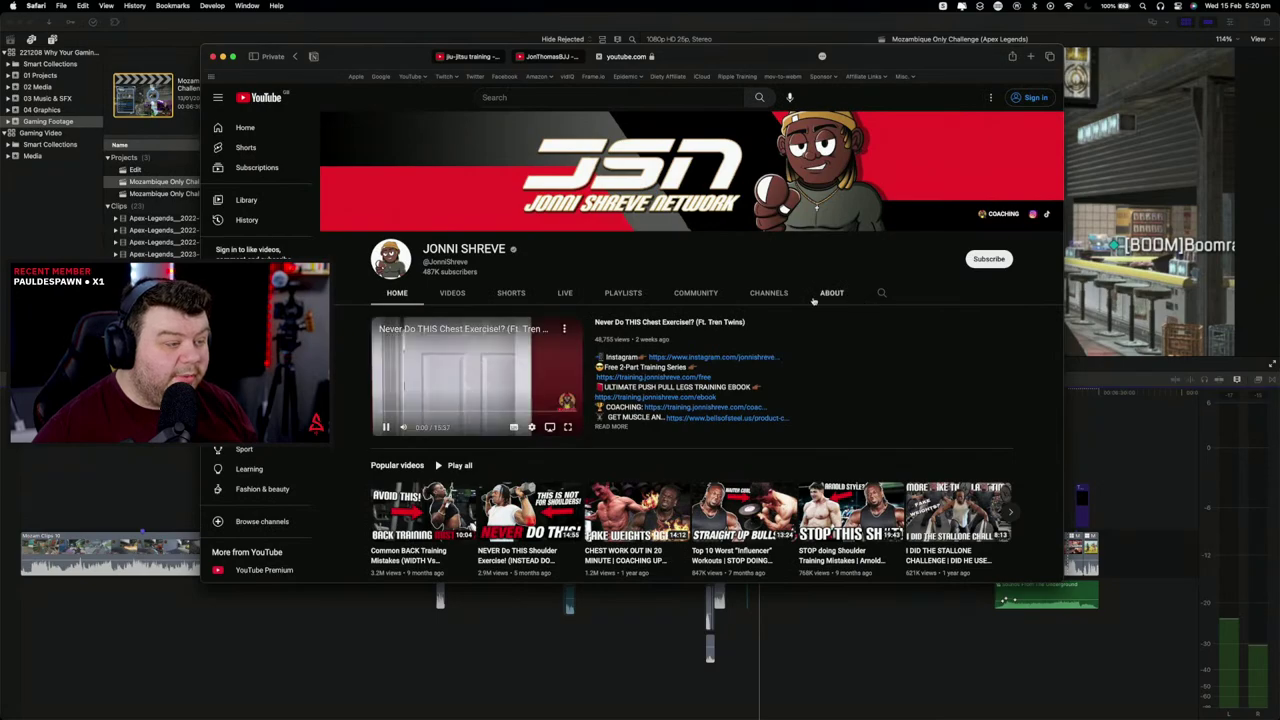
{"action": "key", "text": "super+w"}
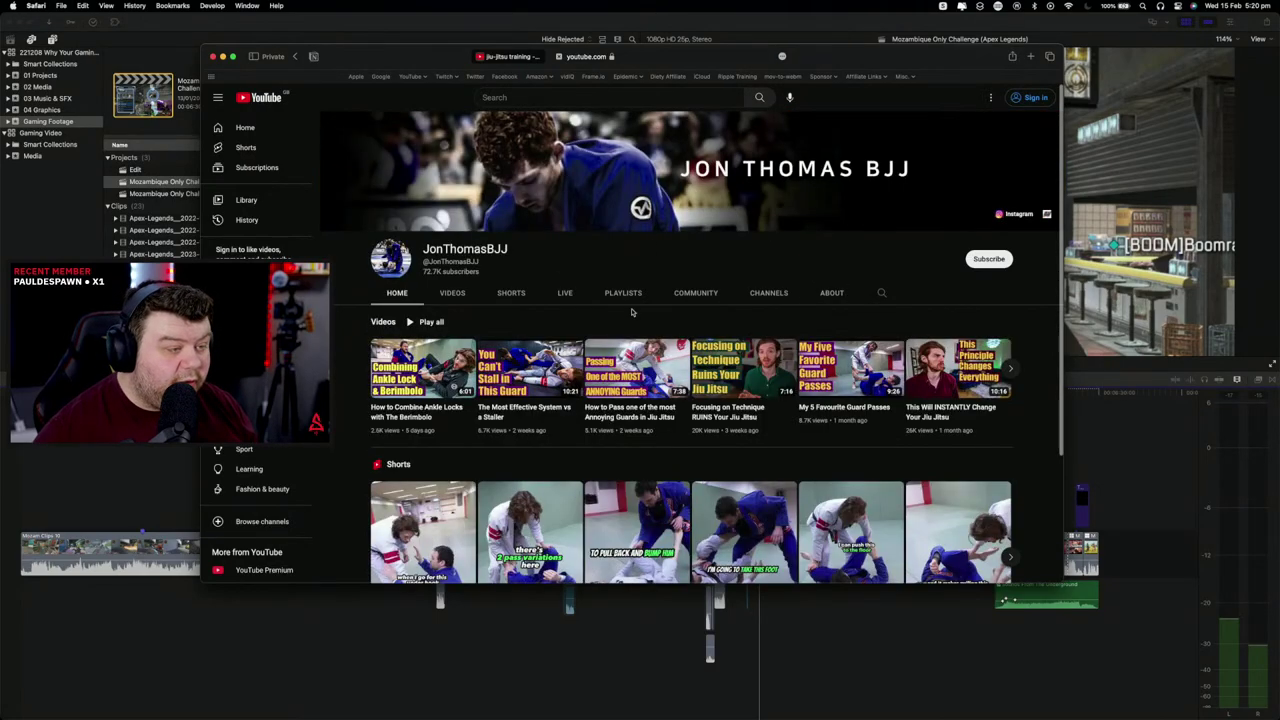
{"action": "key", "text": "super+w"}
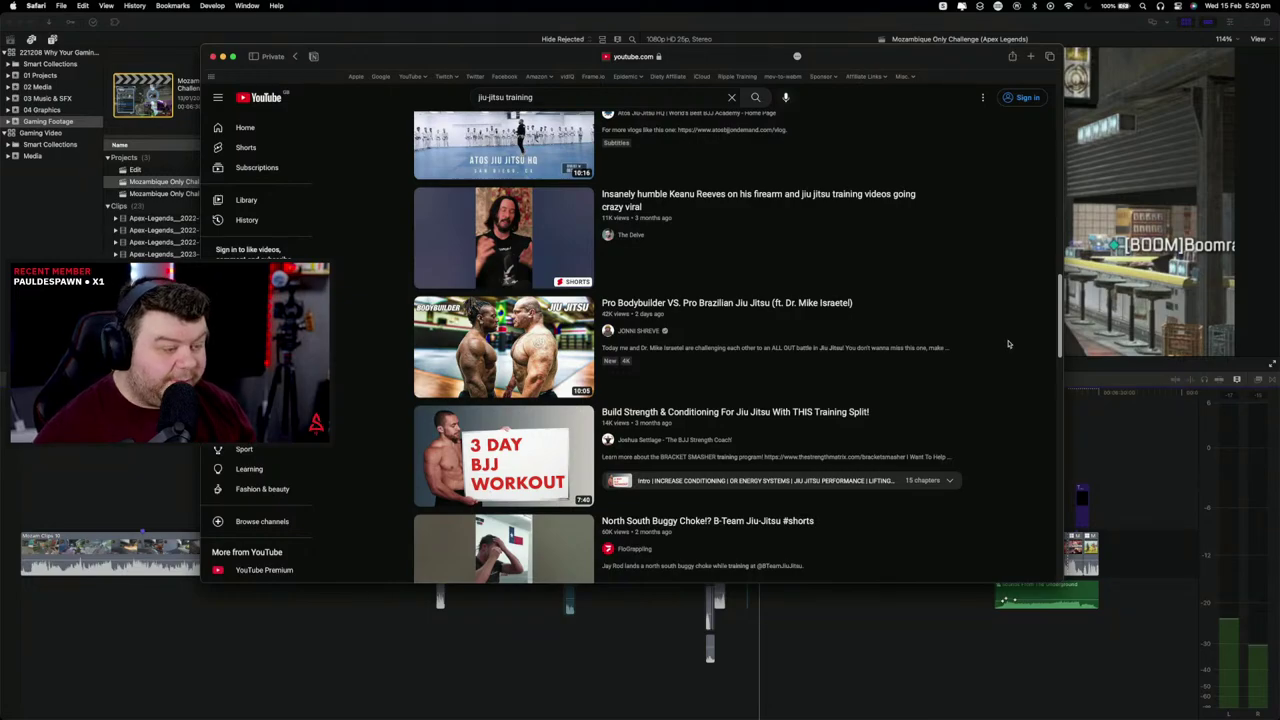
Step: Open the Build Strength video's channel, accept cookies, and return to the results
{"action": "scroll", "coordinate": [1008, 344], "scroll_direction": "down", "scroll_amount": 3}
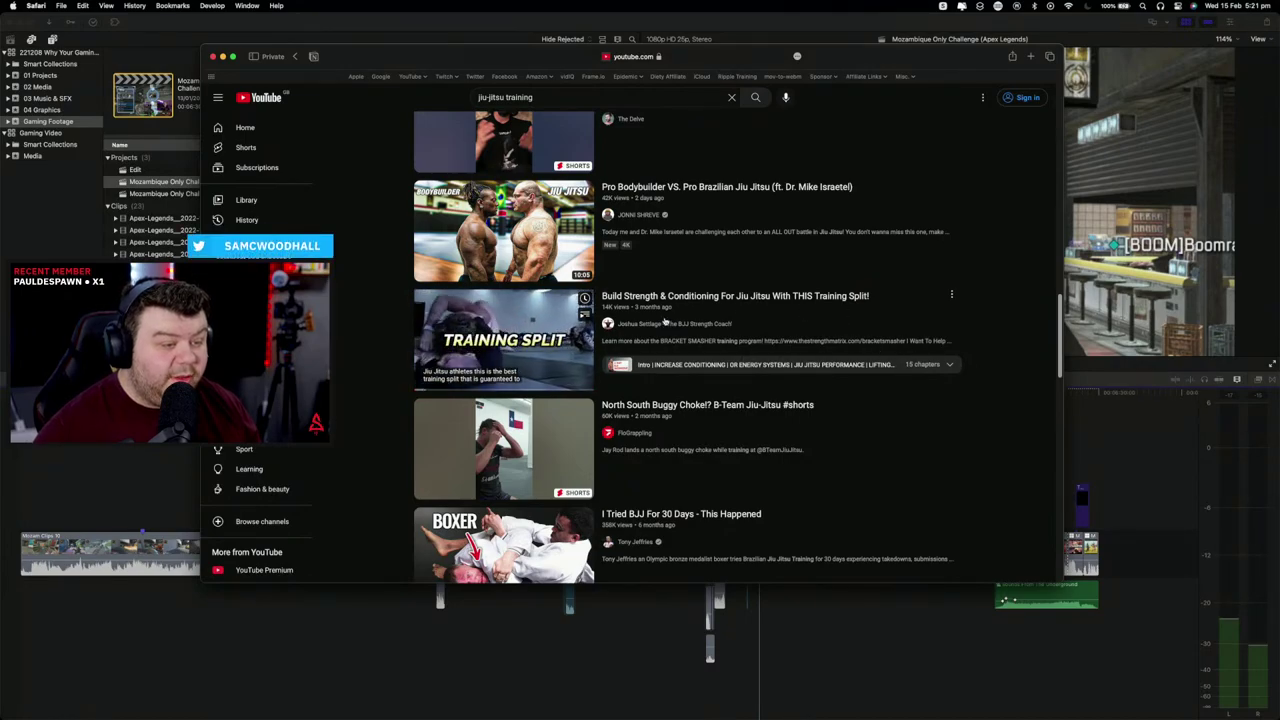
{"action": "left_click", "coordinate": [844, 331], "text": "super"}
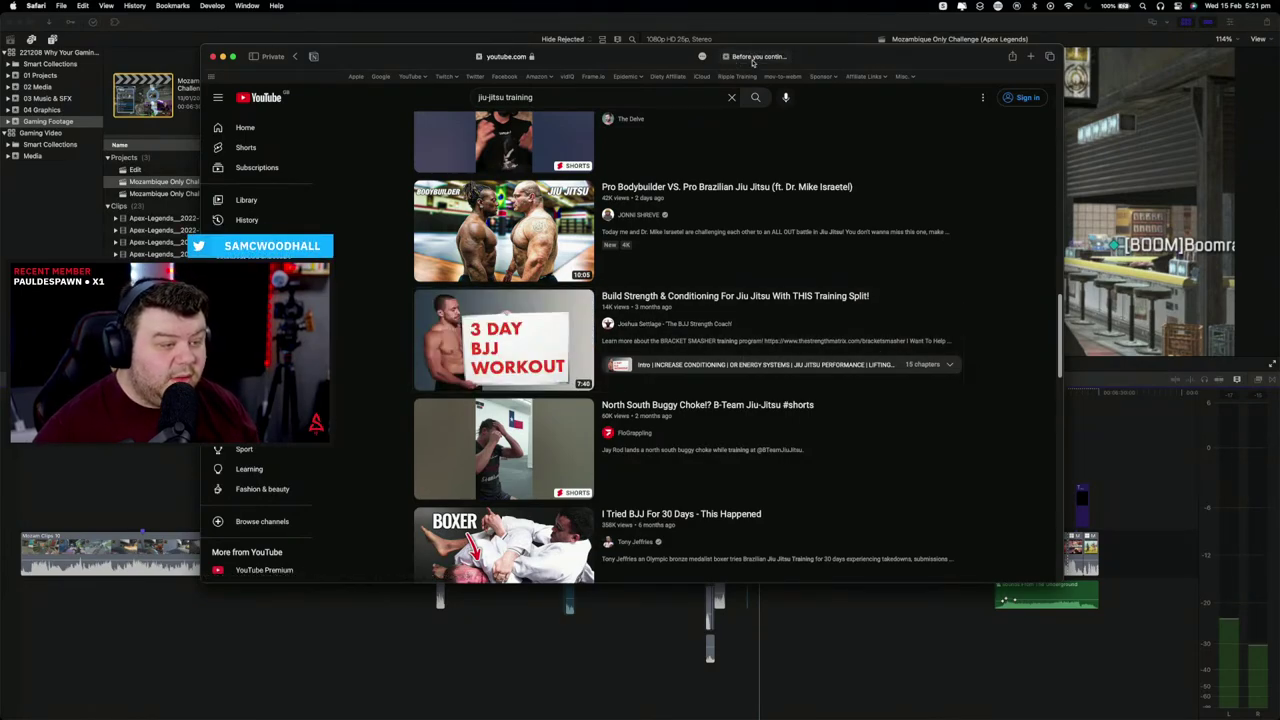
{"action": "left_click", "coordinate": [753, 58]}
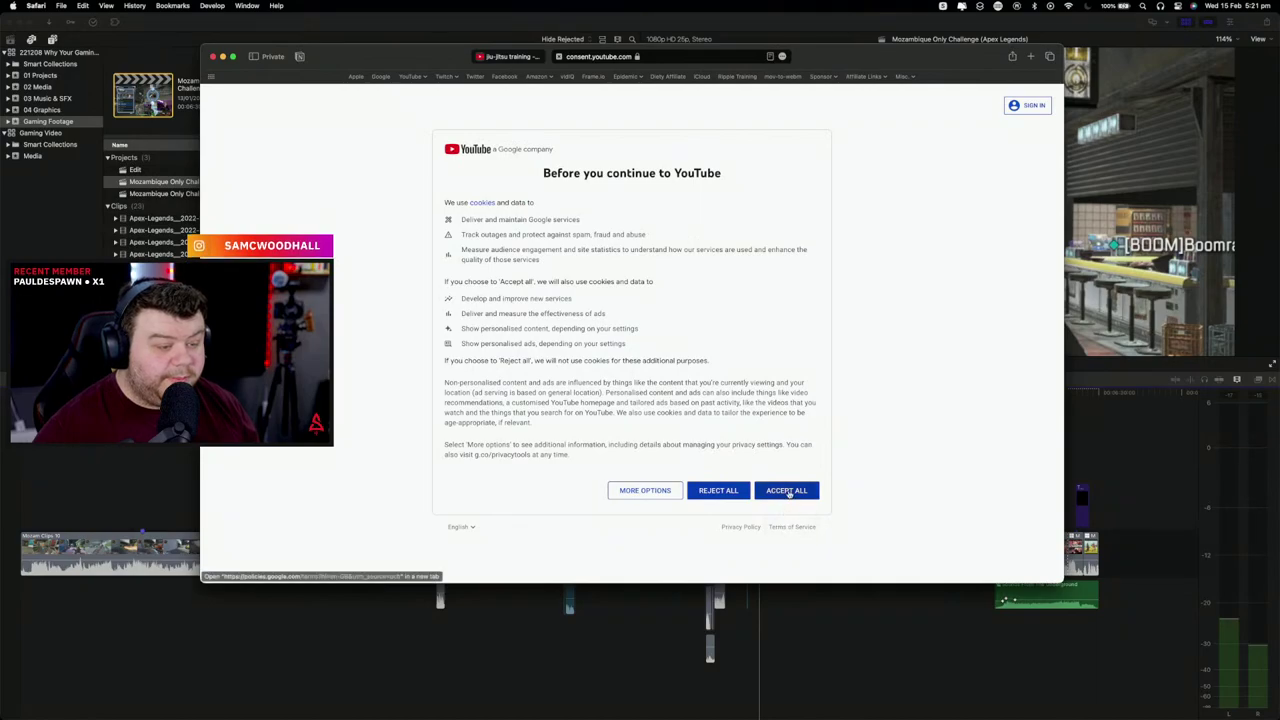
{"action": "left_click", "coordinate": [788, 492]}
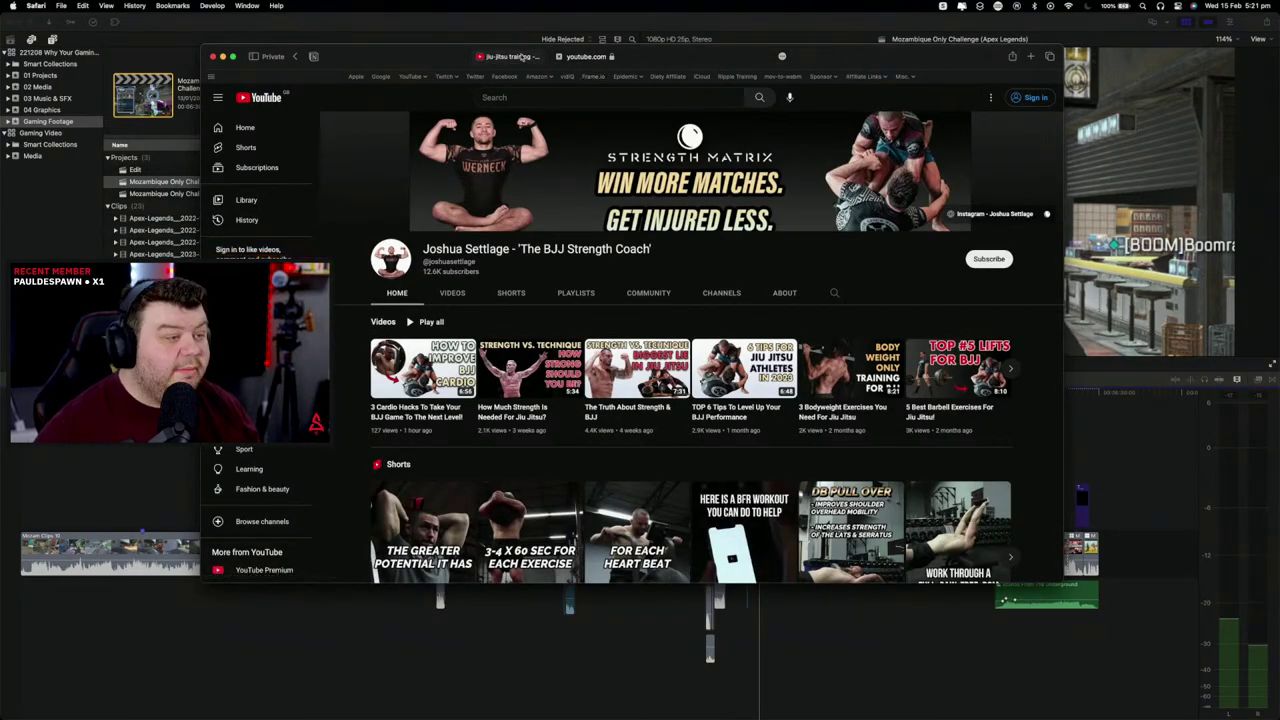
{"action": "left_click", "coordinate": [518, 62]}
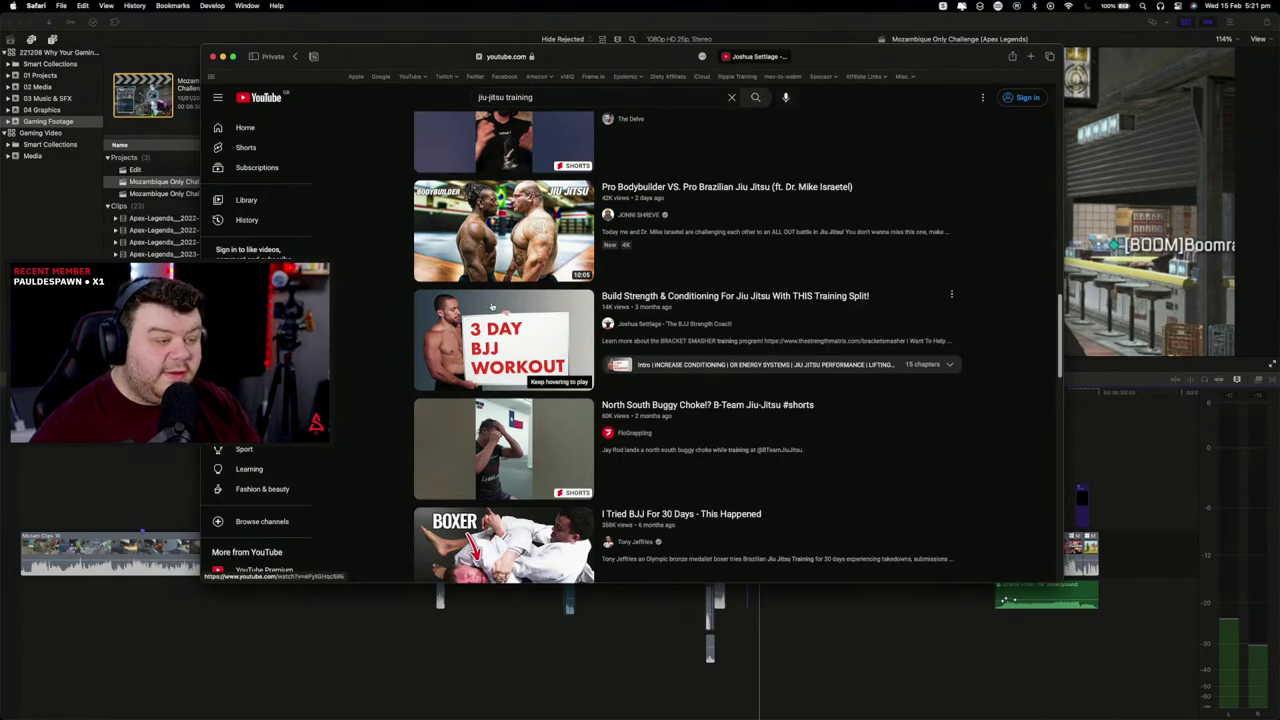
Step: Open the 'I Tried BJJ For 30 Days' uploader's channel, accept cookies, then close it
{"action": "scroll", "coordinate": [888, 284], "scroll_direction": "down", "scroll_amount": 5}
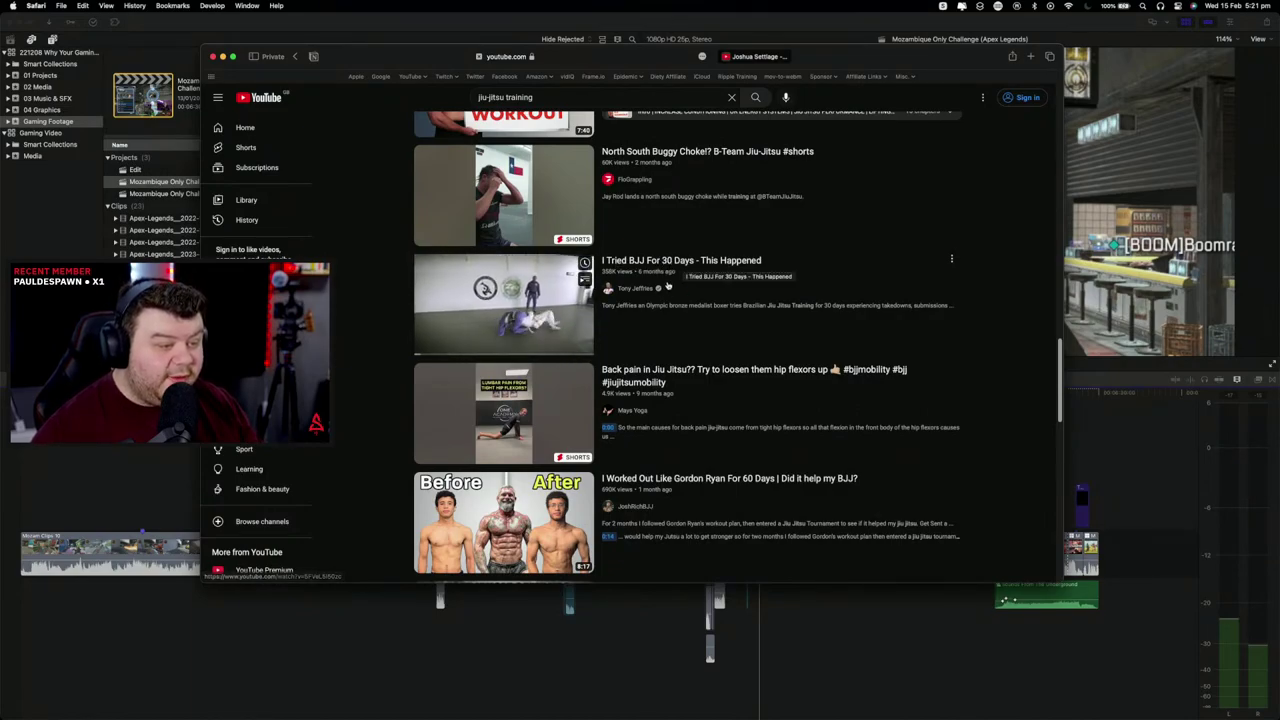
{"action": "left_click", "coordinate": [608, 291], "text": "super"}
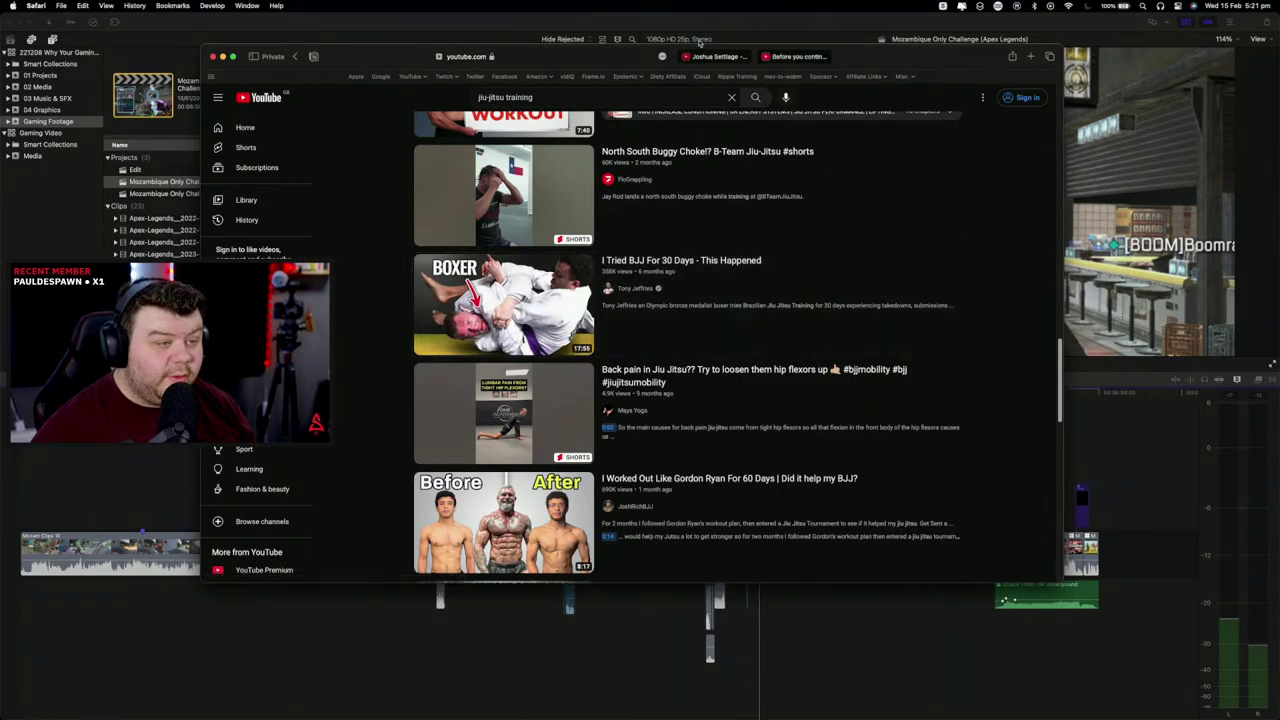
{"action": "left_click", "coordinate": [795, 56]}
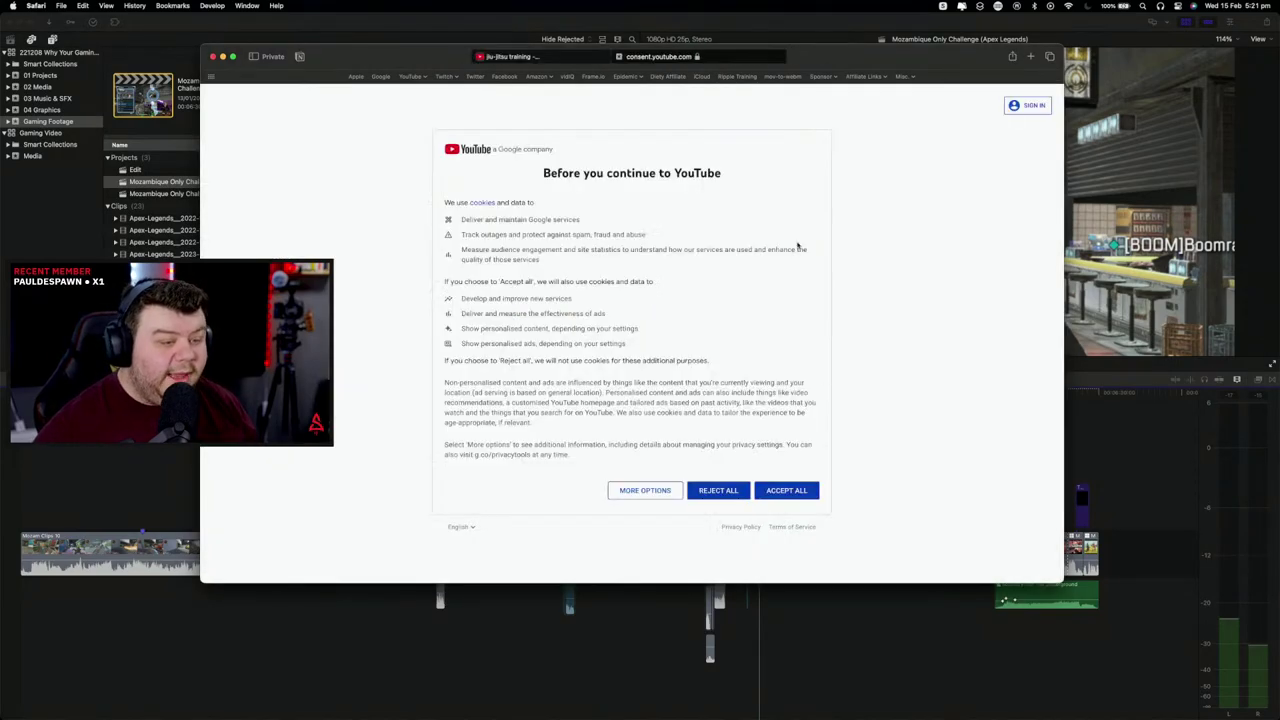
{"action": "left_click", "coordinate": [782, 491]}
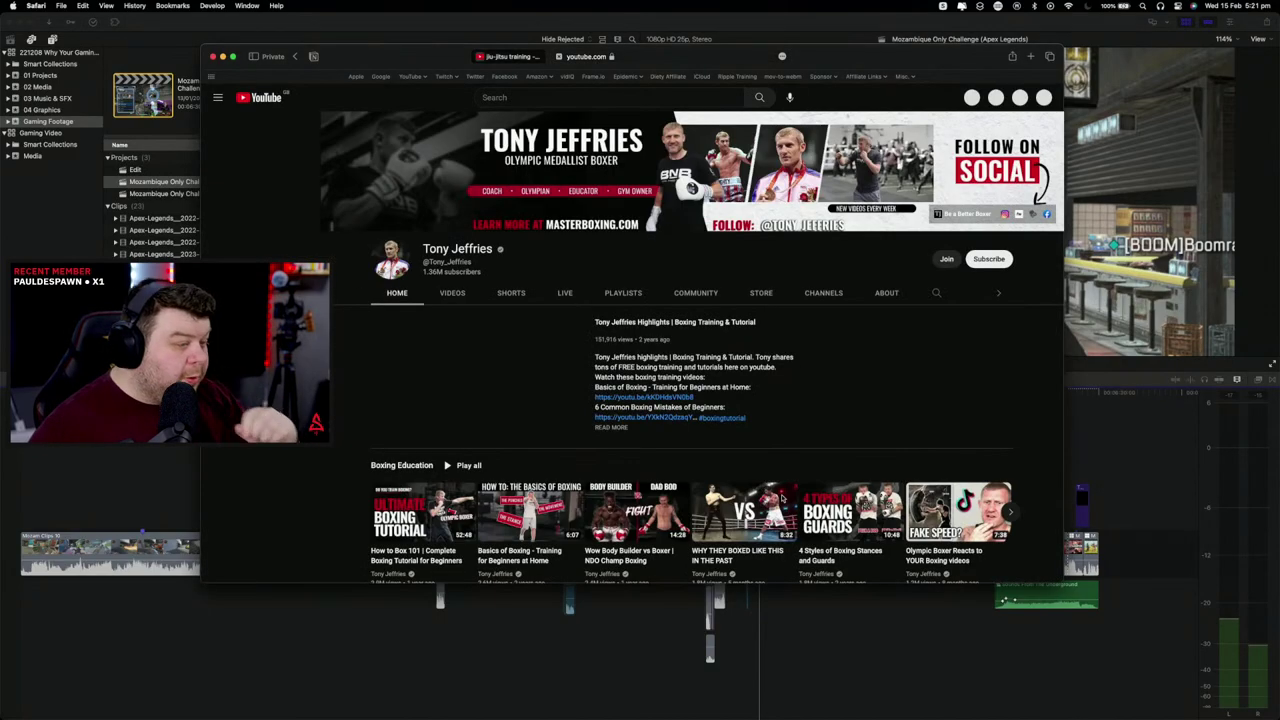
{"action": "key", "text": "super+w"}
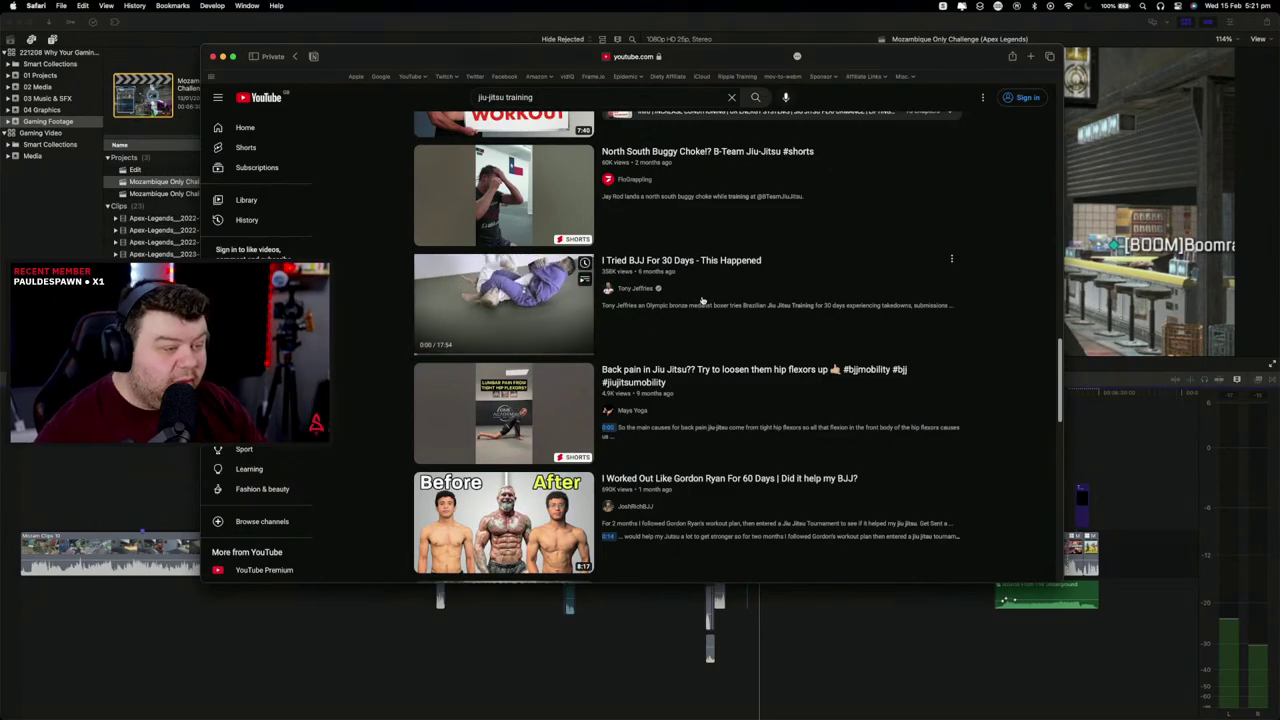
Step: Open the Chewjitsu channel in a new tab, accept all cookies, then close that tab
{"action": "scroll", "coordinate": [750, 295], "scroll_direction": "down", "scroll_amount": 3}
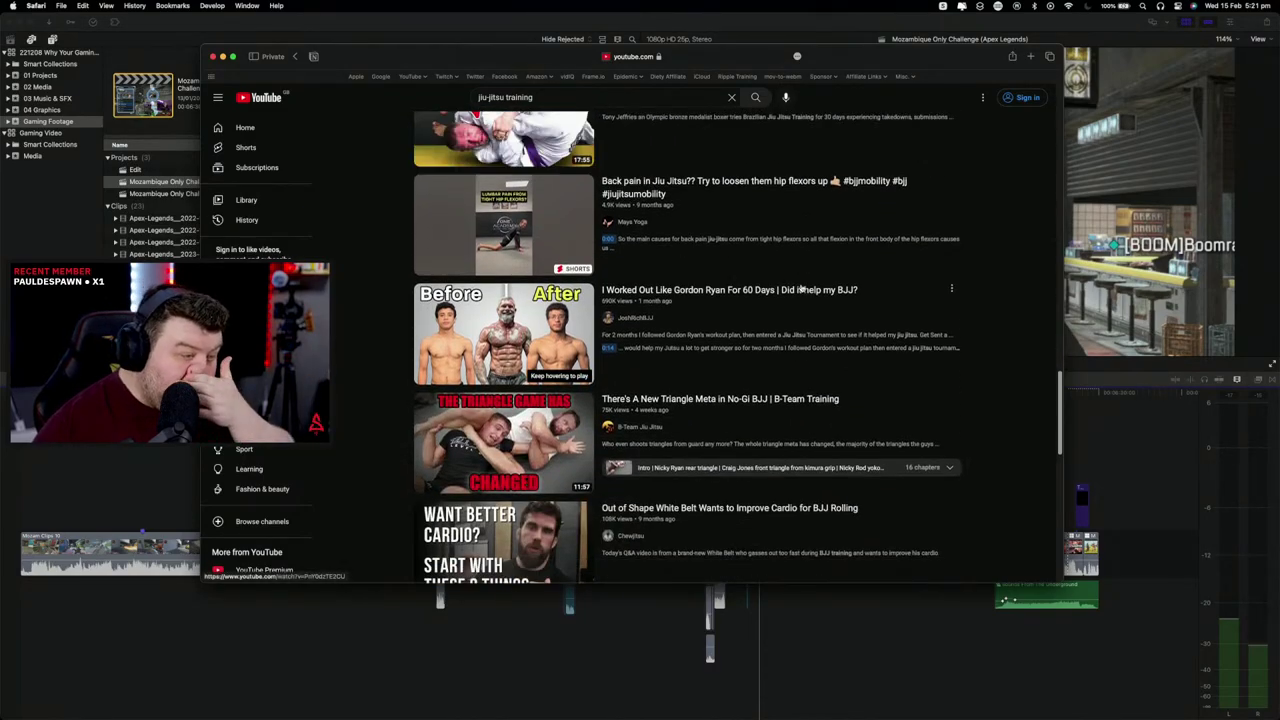
{"action": "scroll", "coordinate": [792, 305], "scroll_direction": "down", "scroll_amount": 3}
{"action": "scroll", "coordinate": [790, 314], "scroll_direction": "down", "scroll_amount": 2}
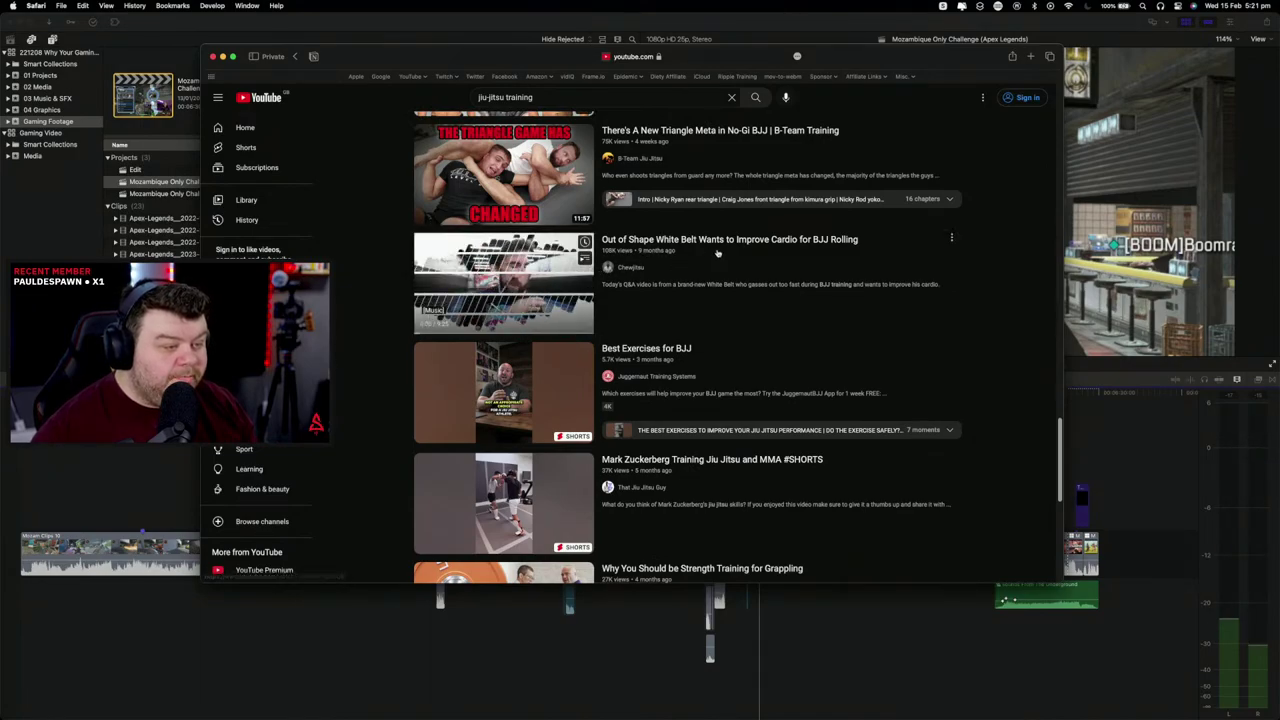
{"action": "left_click", "coordinate": [627, 270], "text": "super"}
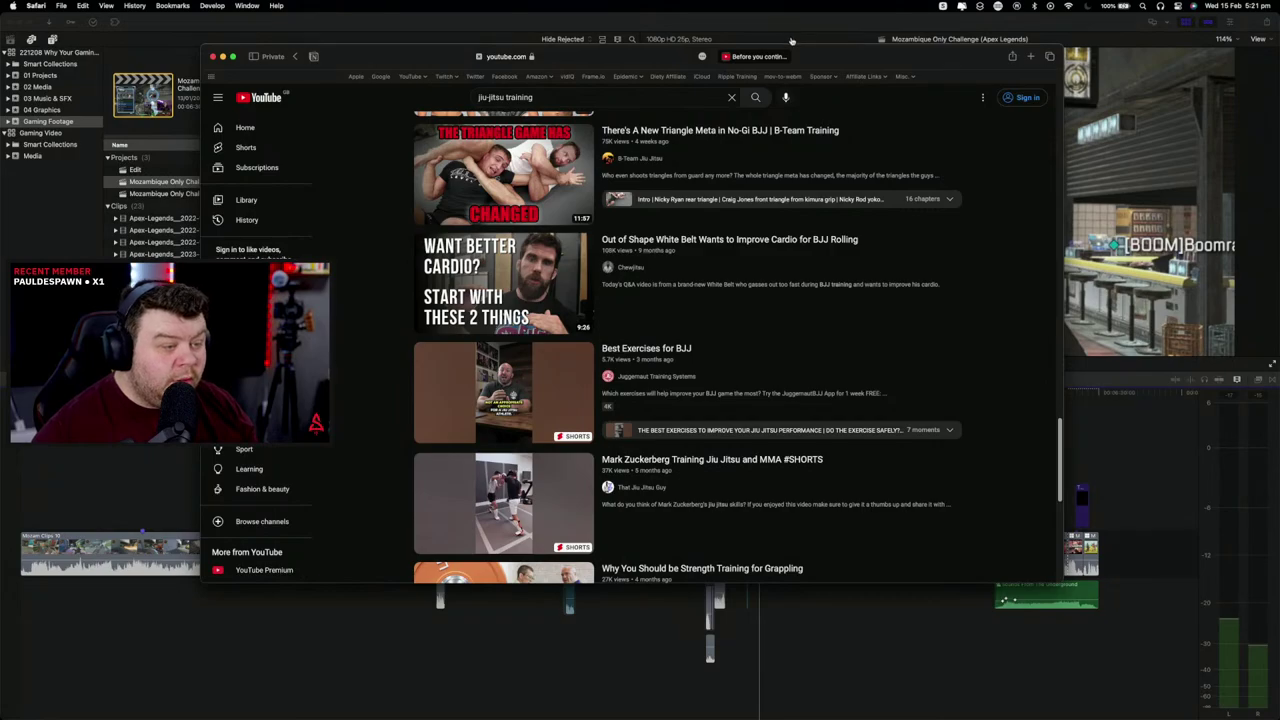
{"action": "left_click", "coordinate": [760, 56]}
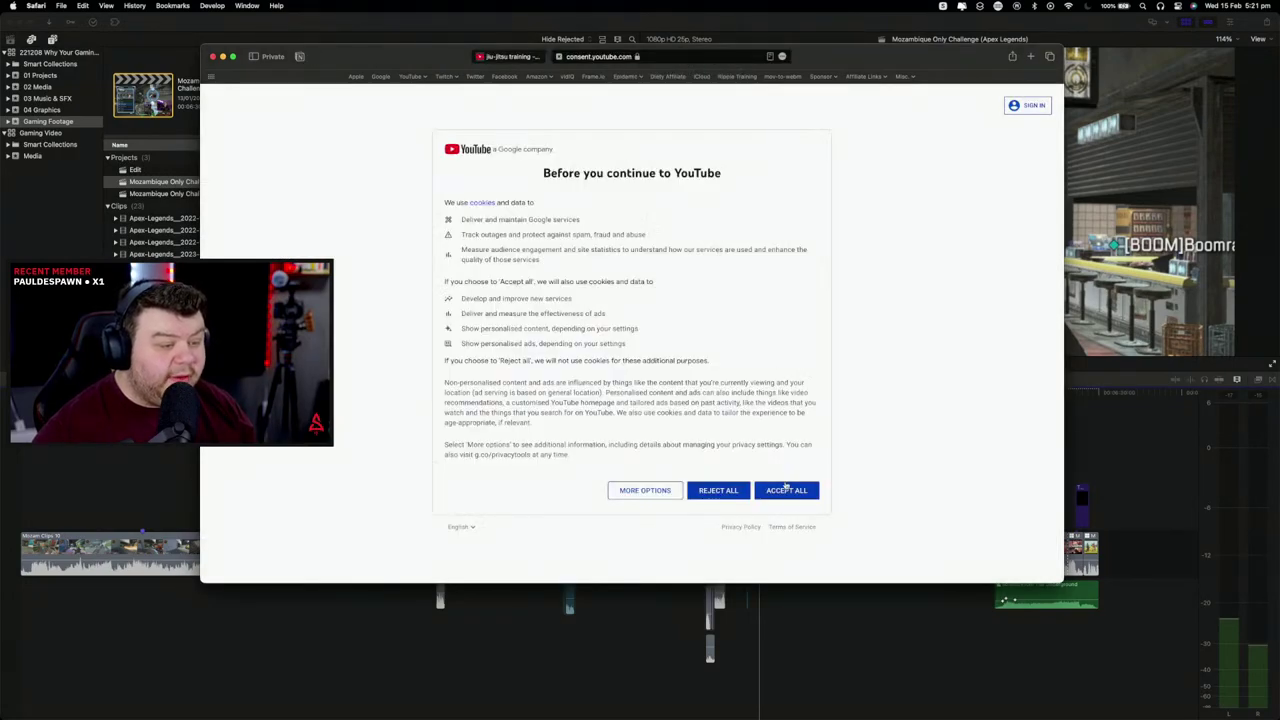
{"action": "left_click", "coordinate": [790, 492]}
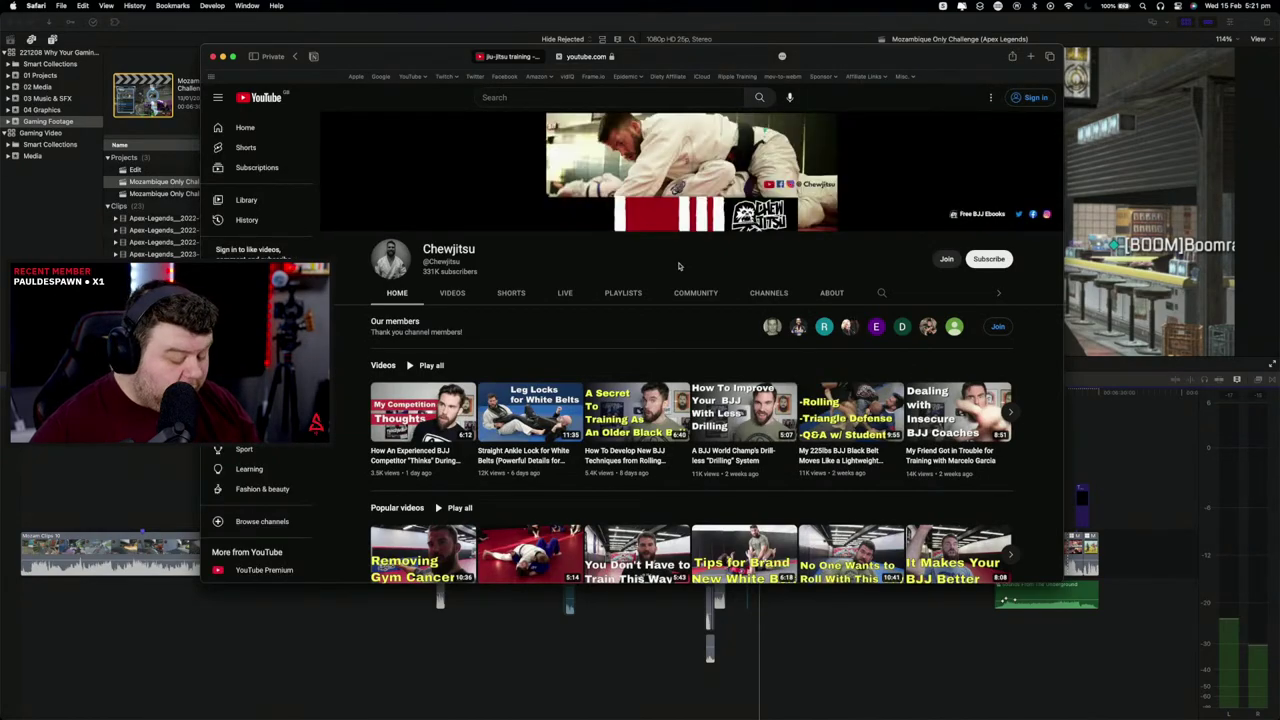
{"action": "key", "text": "super+w"}
Step: Scroll the YouTube results back to the top and put Safari away to reveal Final Cut Pro
{"action": "mouse_move", "coordinate": [628, 268]}
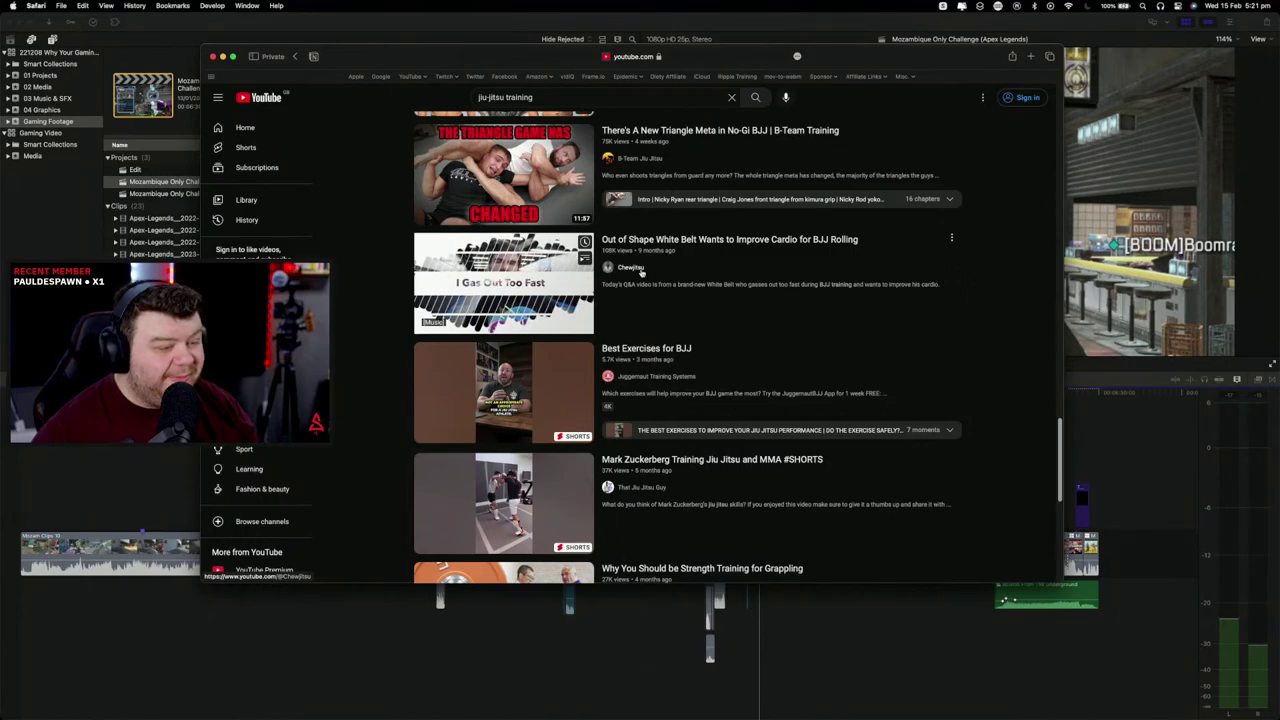
{"action": "scroll", "coordinate": [630, 269], "scroll_direction": "down", "scroll_amount": 2}
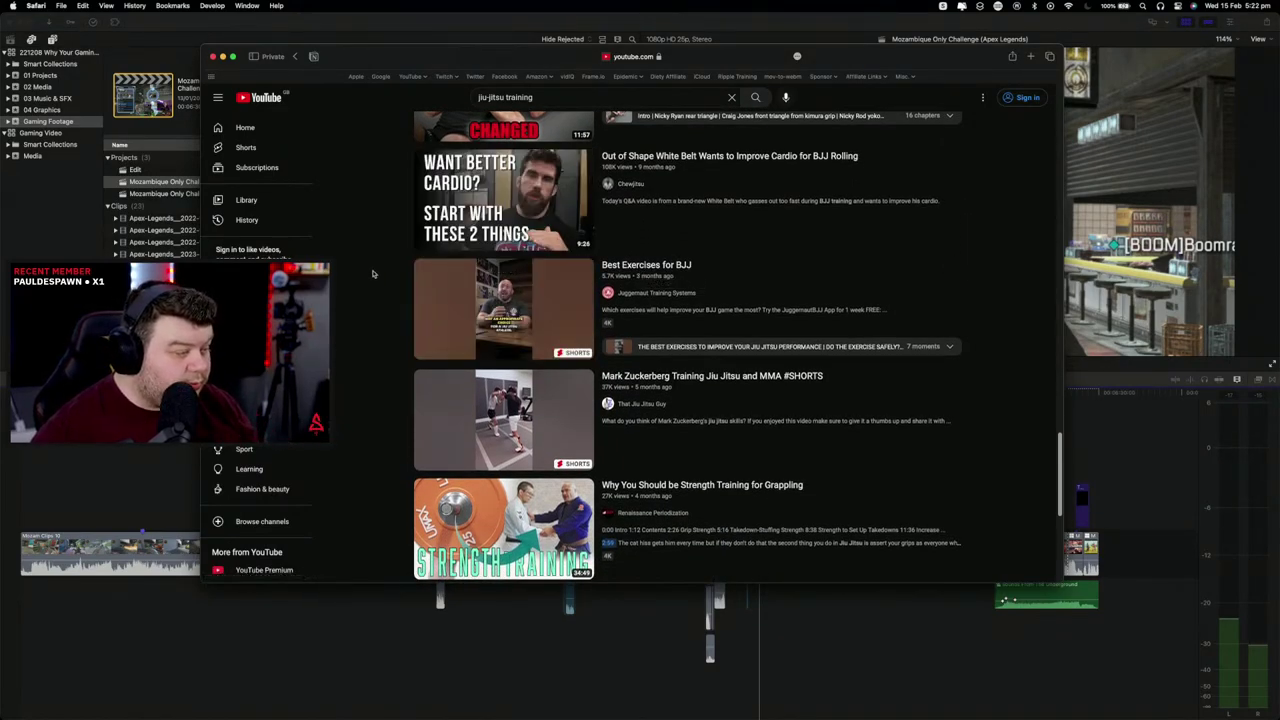
{"action": "scroll", "coordinate": [384, 268], "scroll_direction": "down", "scroll_amount": 1}
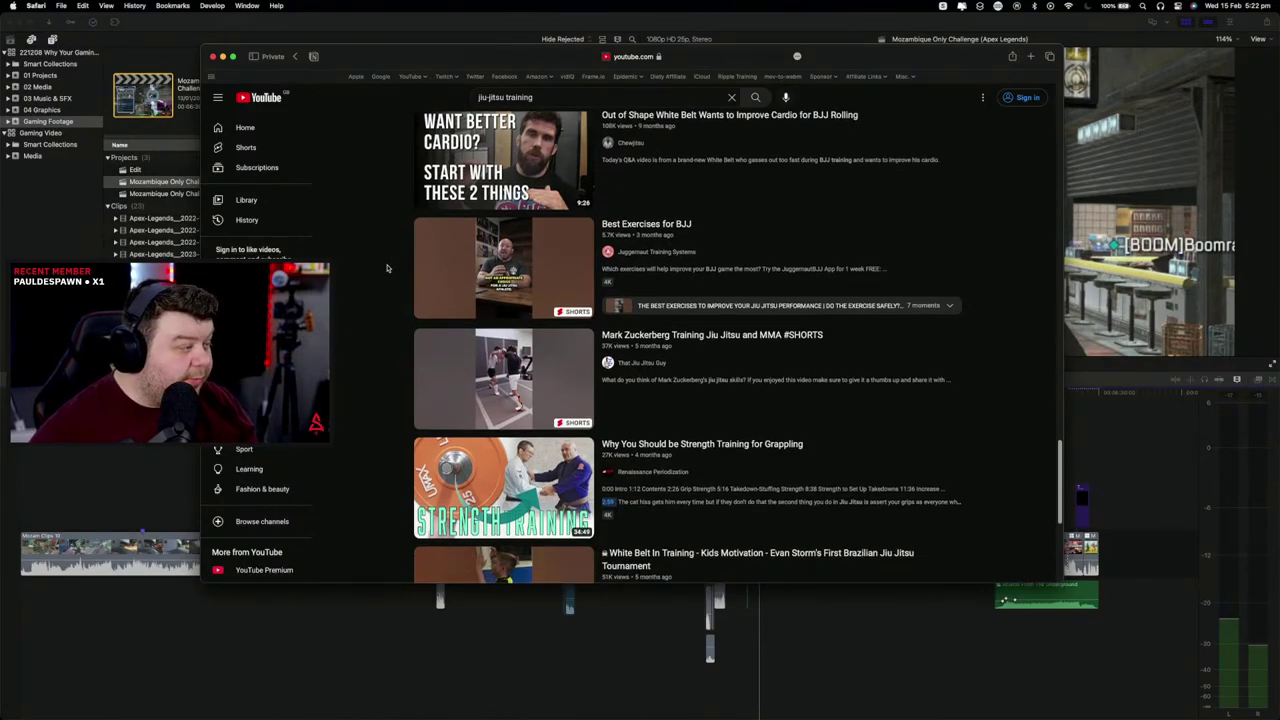
{"action": "scroll", "coordinate": [387, 268], "scroll_direction": "down", "scroll_amount": 6}
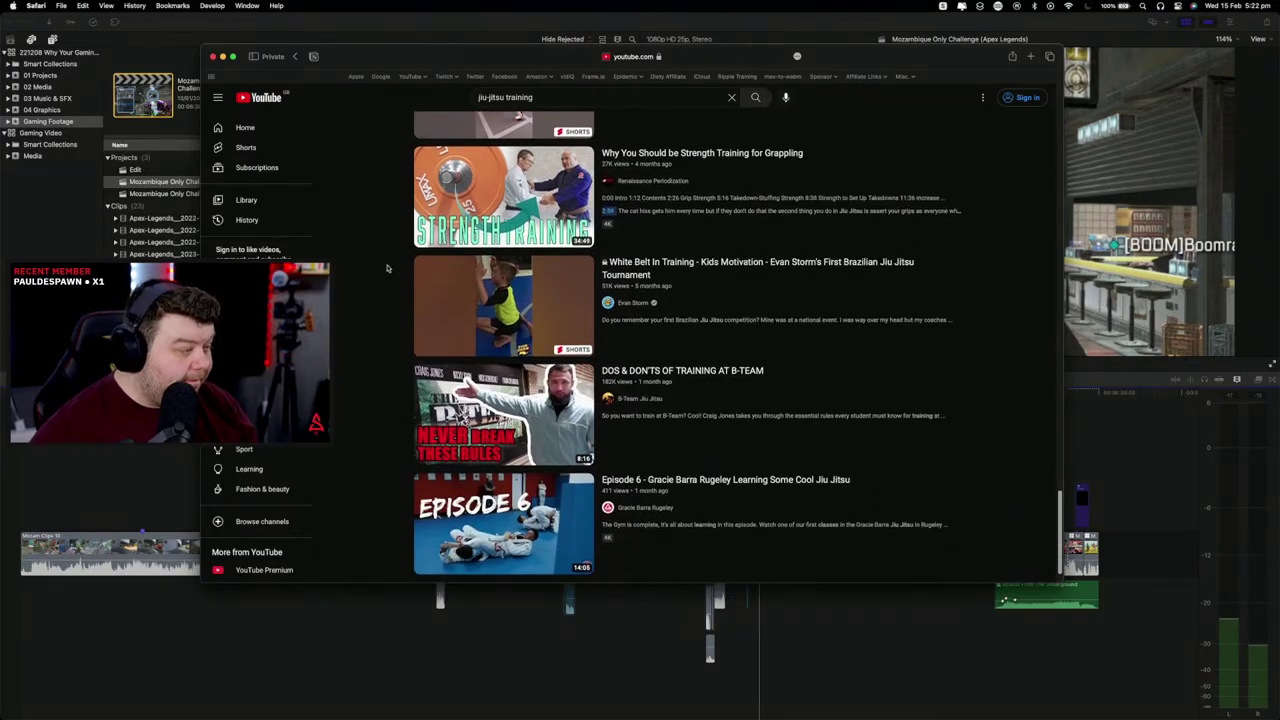
{"action": "scroll", "coordinate": [387, 268], "scroll_direction": "down", "scroll_amount": 1}
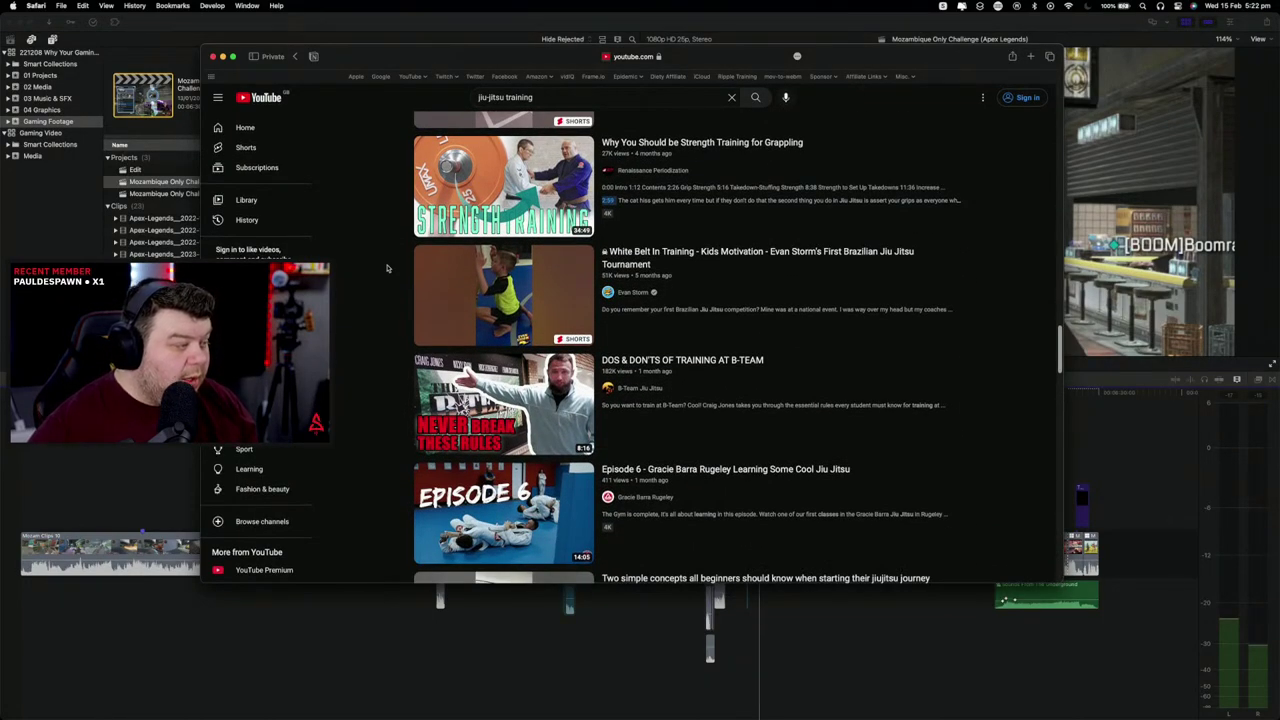
{"action": "scroll", "coordinate": [387, 268], "scroll_direction": "up", "scroll_amount": 15}
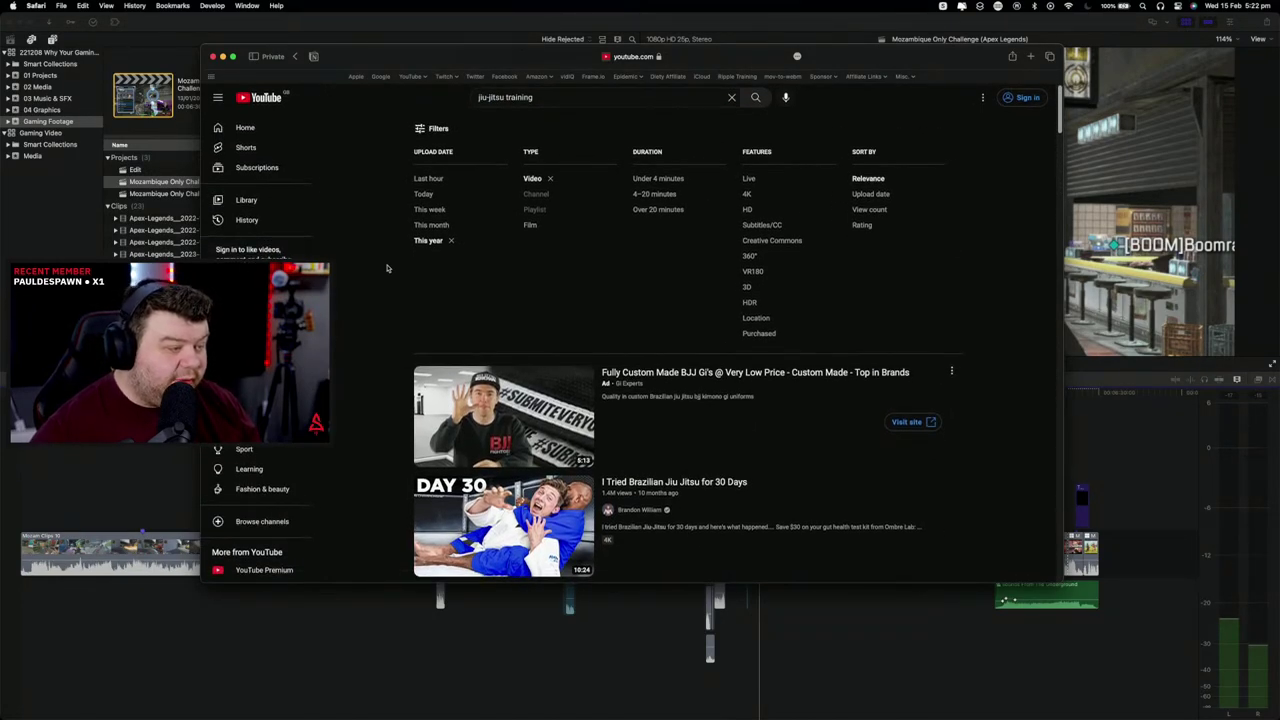
{"action": "key", "text": "super+w"}
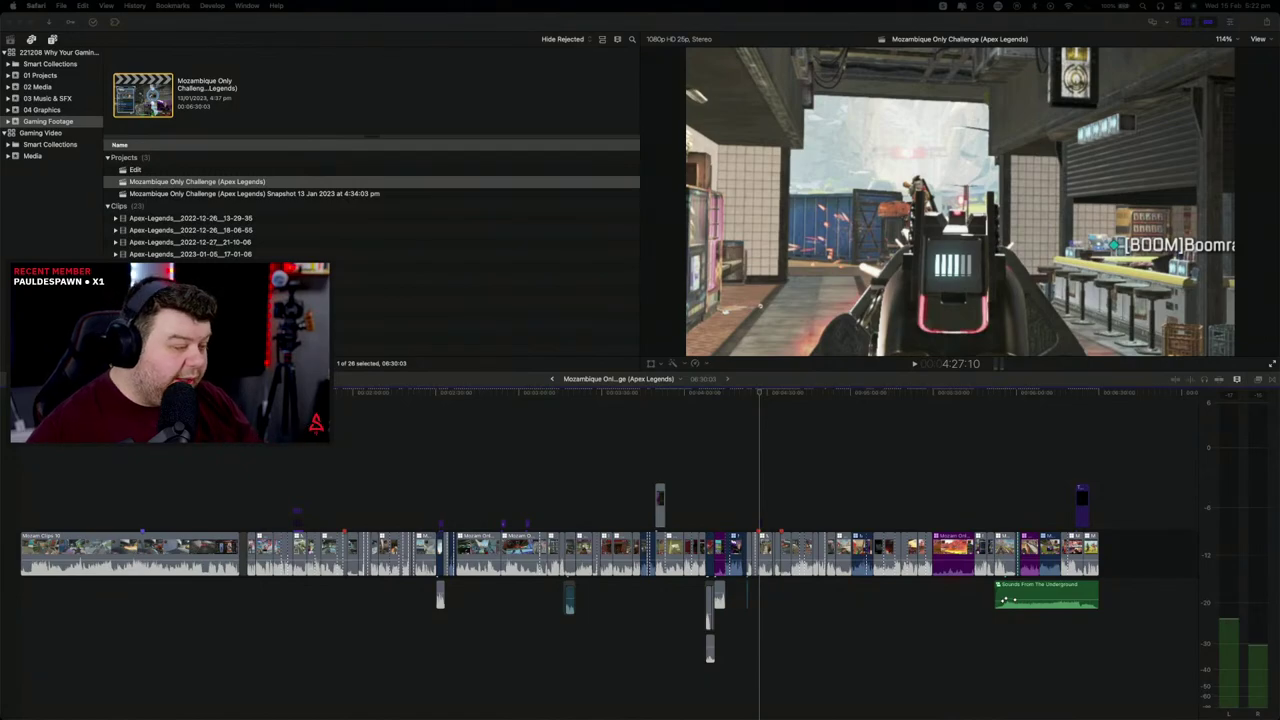
Step: Scrub the playhead to the squad-eliminated moment and early shots, then zoom the timeline in
{"action": "left_click", "coordinate": [596, 395]}
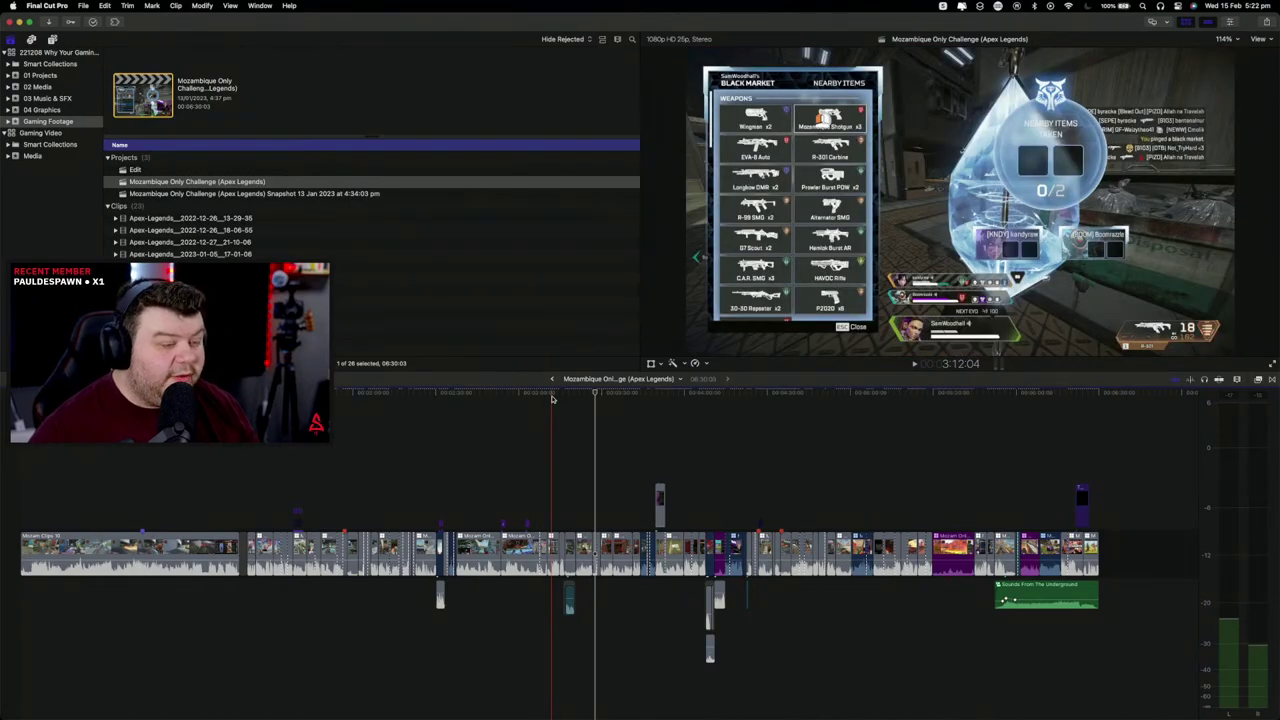
{"action": "left_click", "coordinate": [486, 400]}
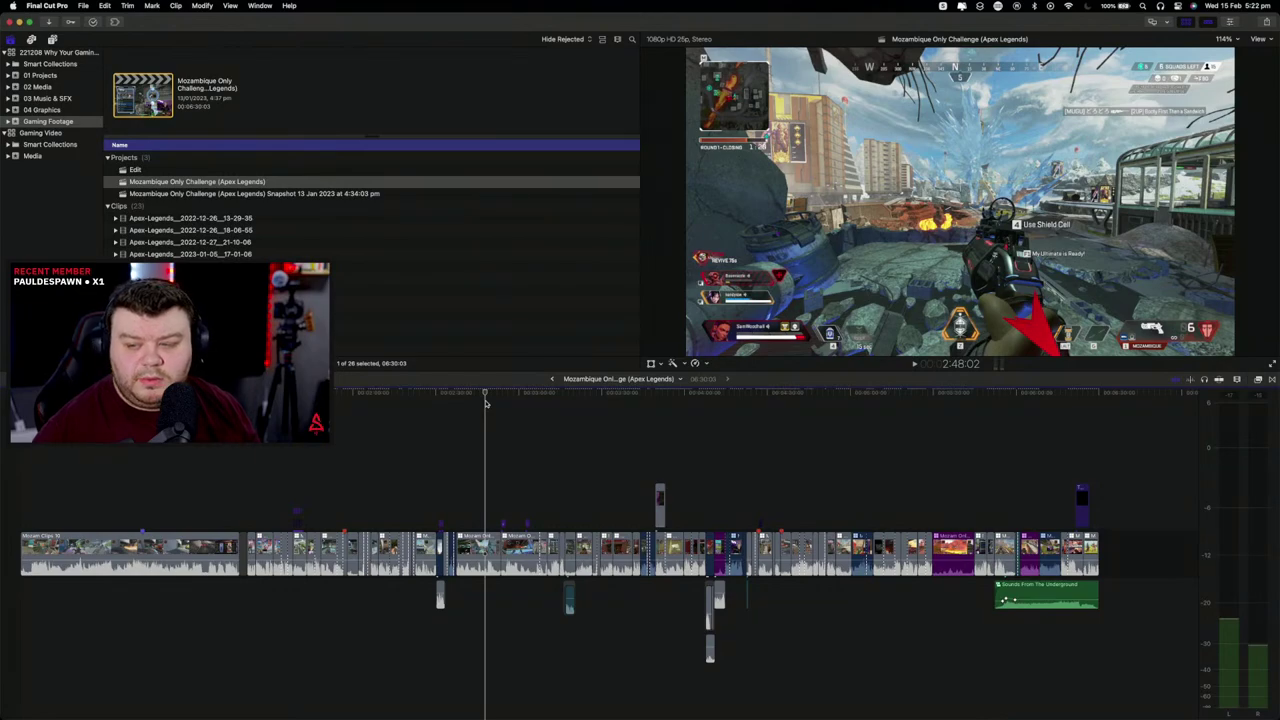
{"action": "left_click_drag", "start_coordinate": [488, 402], "coordinate": [395, 400]}
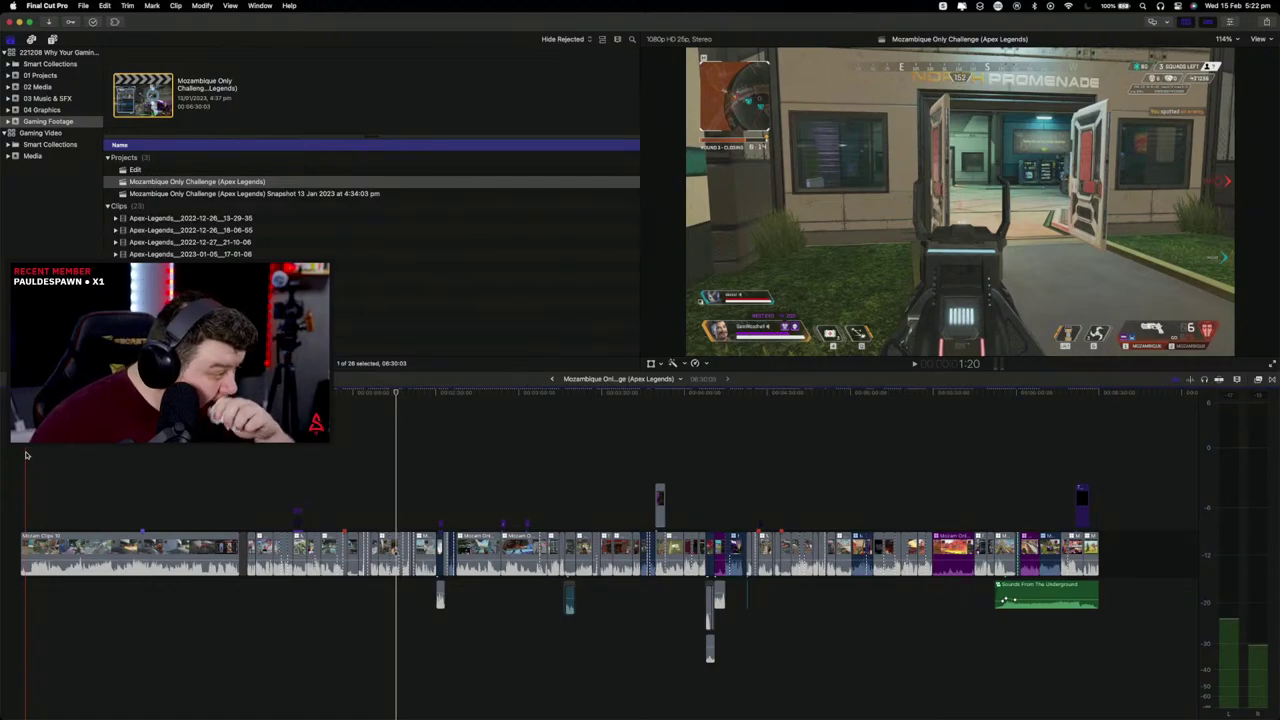
{"action": "left_click", "coordinate": [152, 465]}
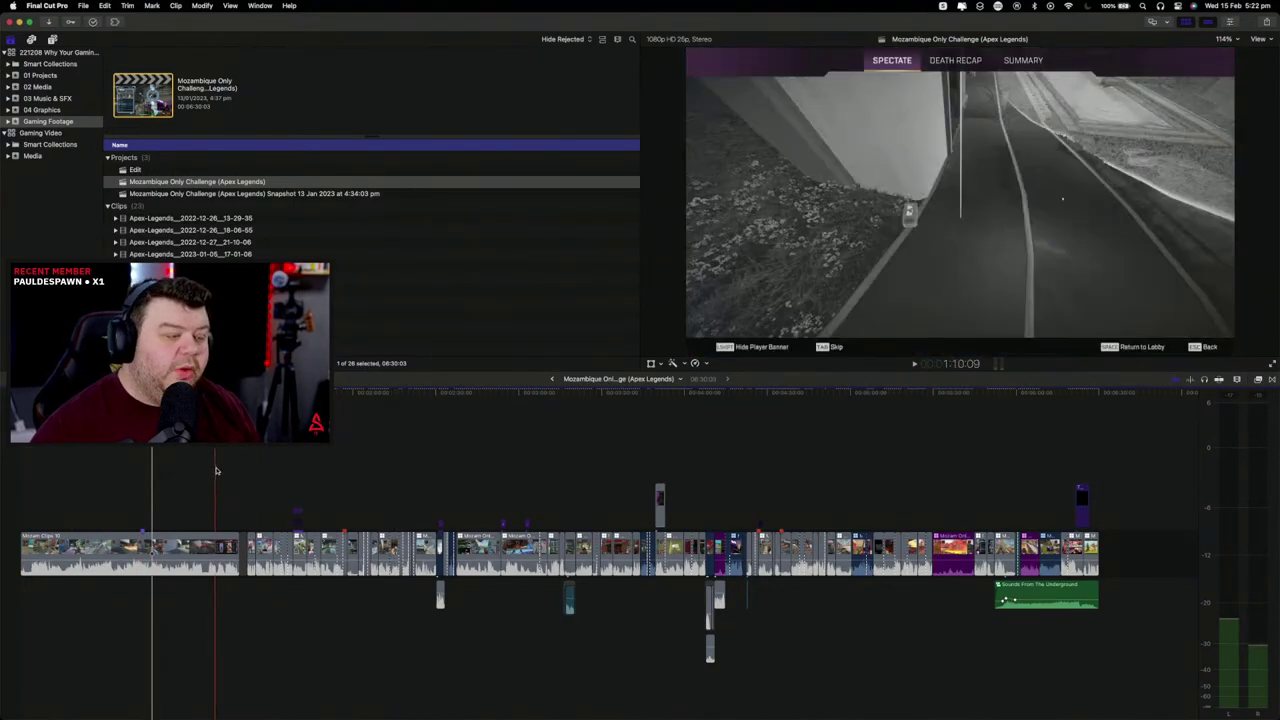
{"action": "left_click", "coordinate": [245, 472]}
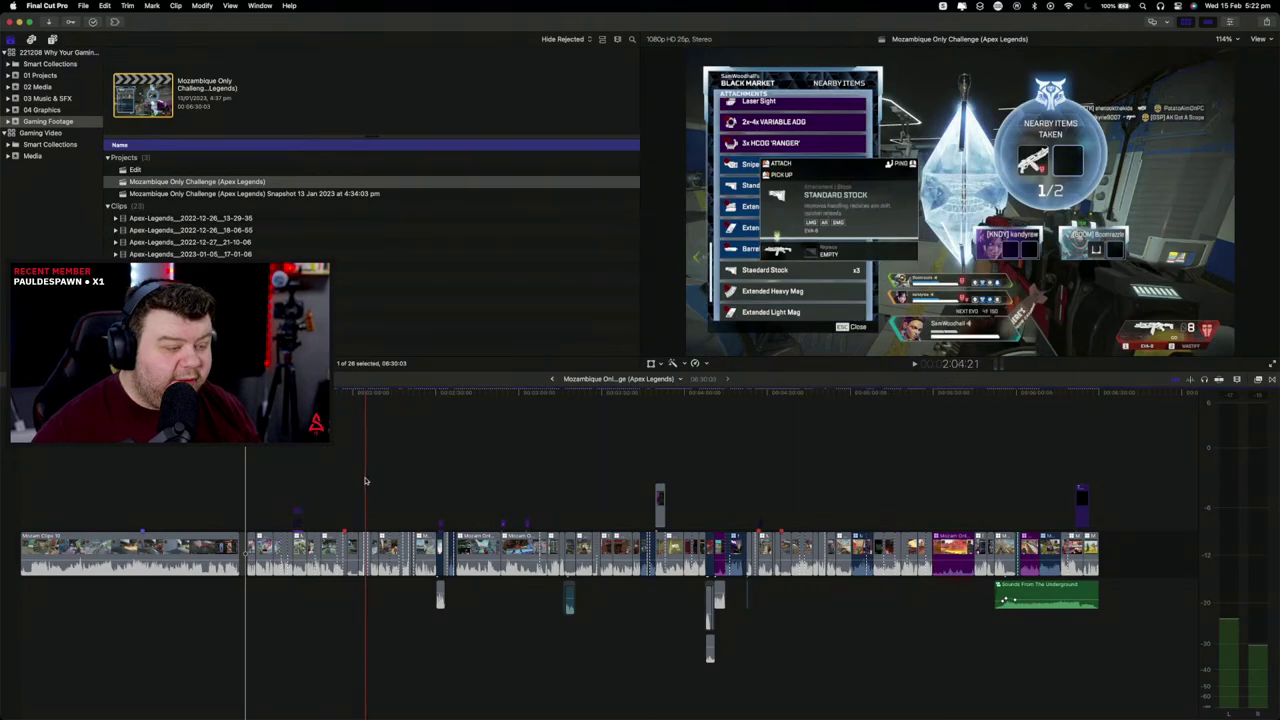
{"action": "key", "text": "super+equal"}
{"action": "key", "text": "super+equal"}
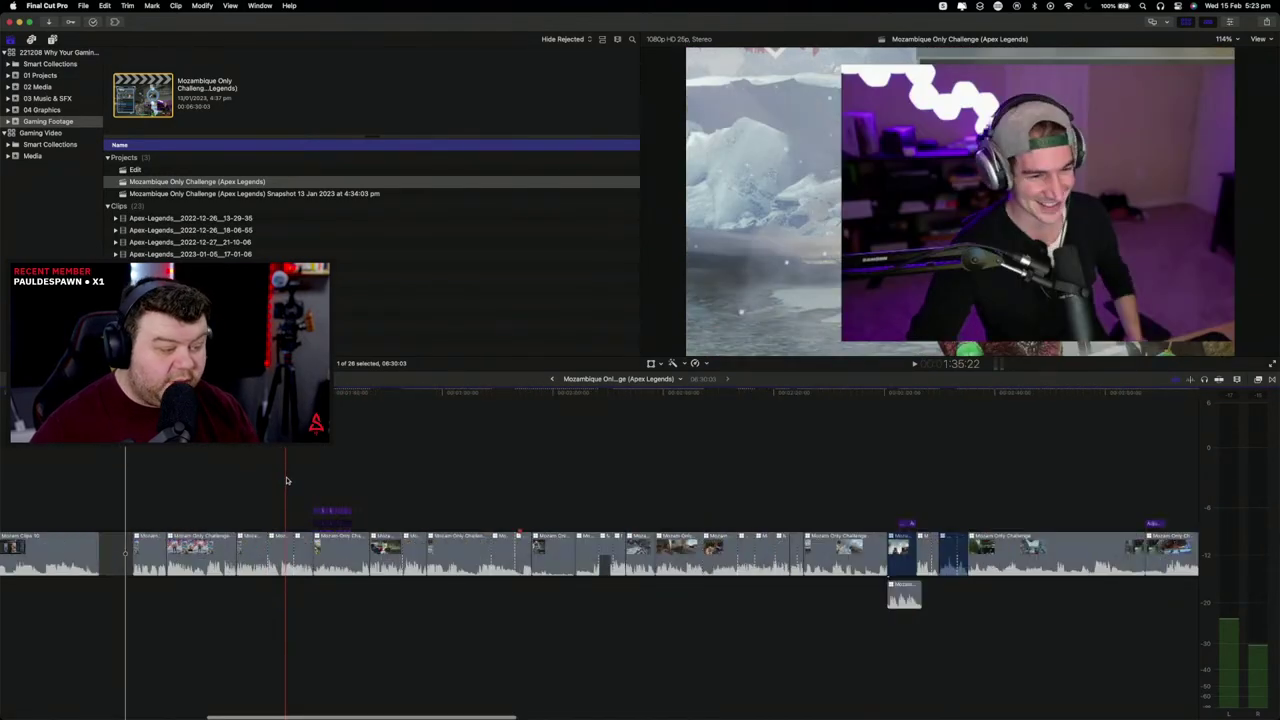
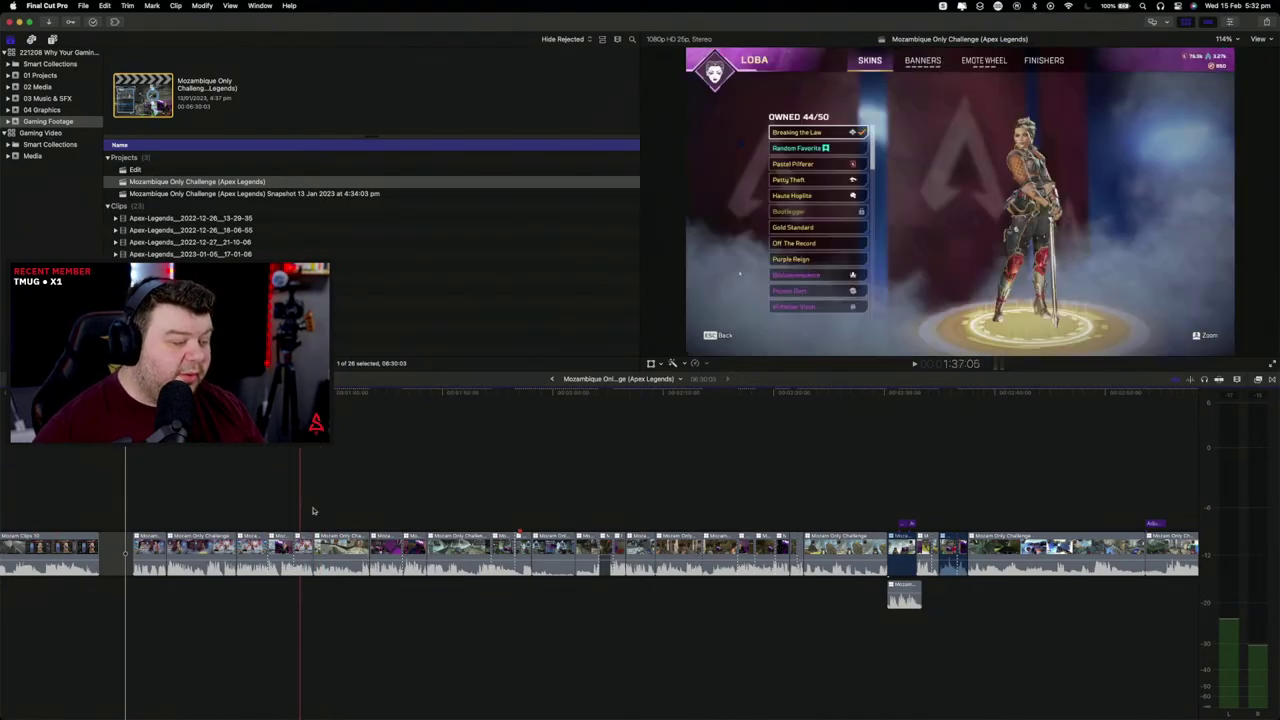
Step: Scroll back and park the playhead in the empty gap between the two runs of clips
{"action": "scroll", "coordinate": [335, 503], "scroll_direction": "left", "scroll_amount": 5}
{"action": "left_click", "coordinate": [360, 500]}
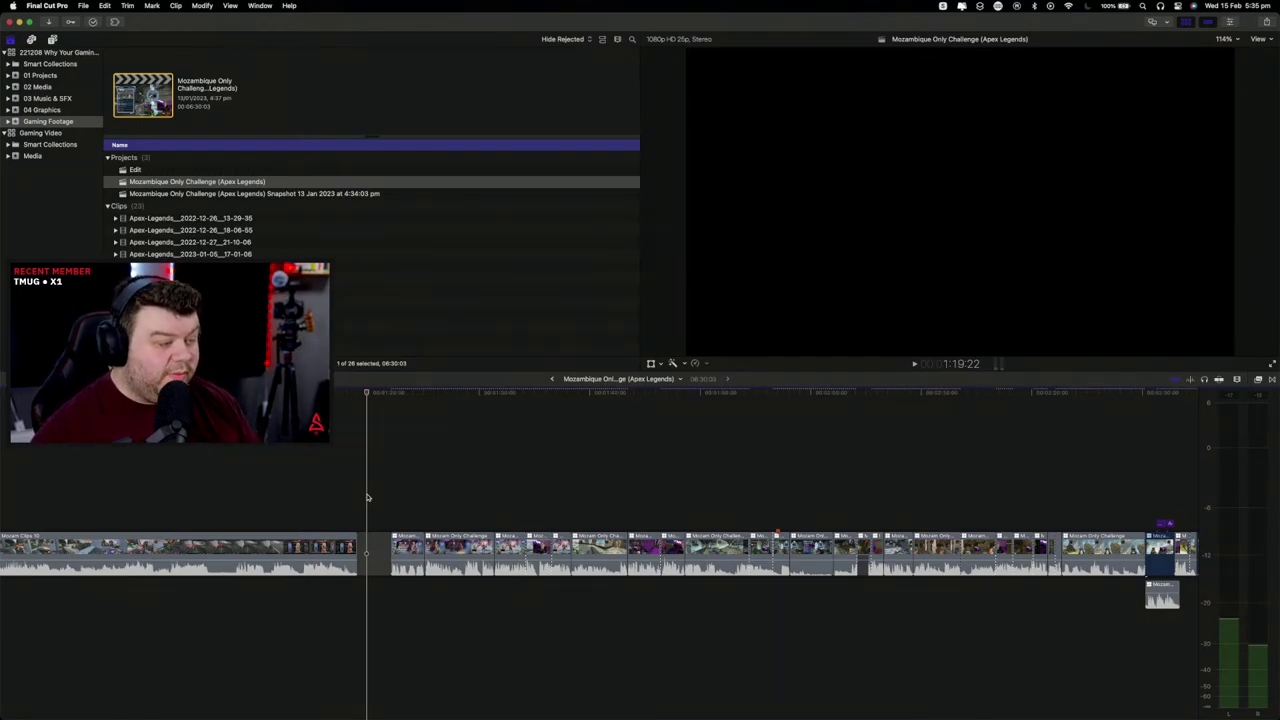
Step: Jump the playhead back to earlier gameplay and play it from there
{"action": "scroll", "coordinate": [367, 497], "scroll_direction": "left", "scroll_amount": 5}
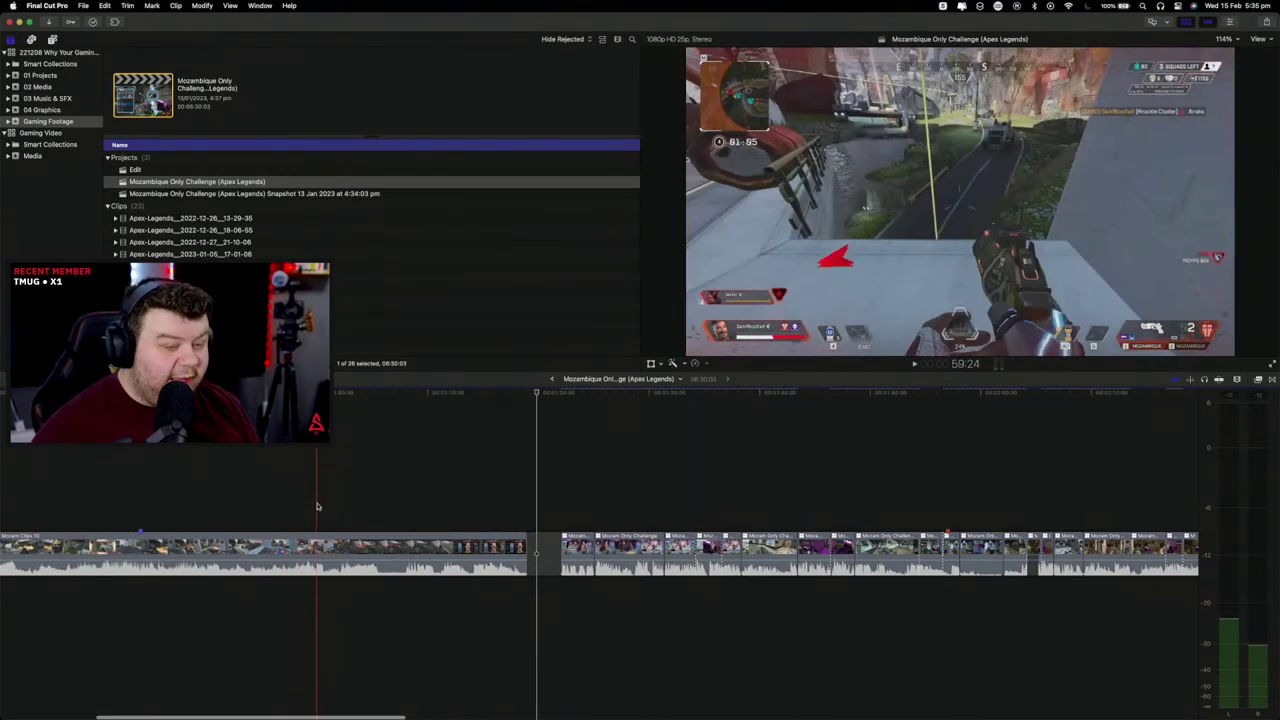
{"action": "left_click", "coordinate": [242, 500]}
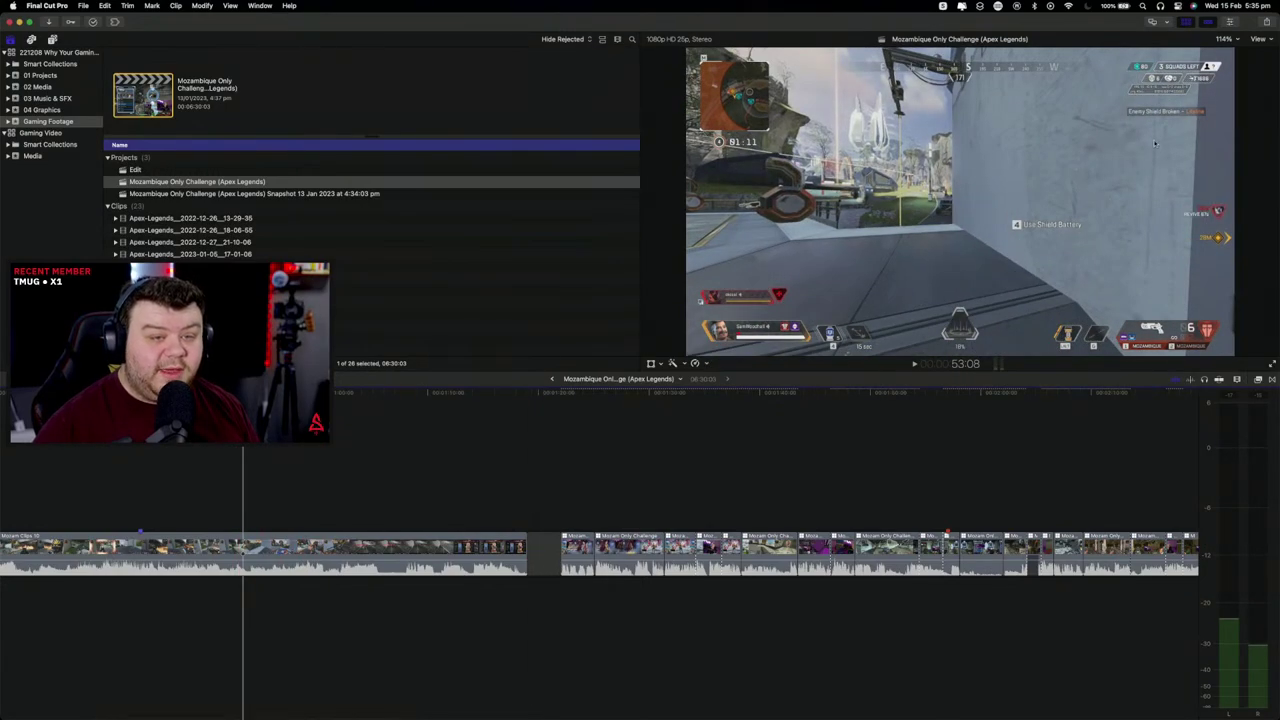
{"action": "key", "text": "space"}
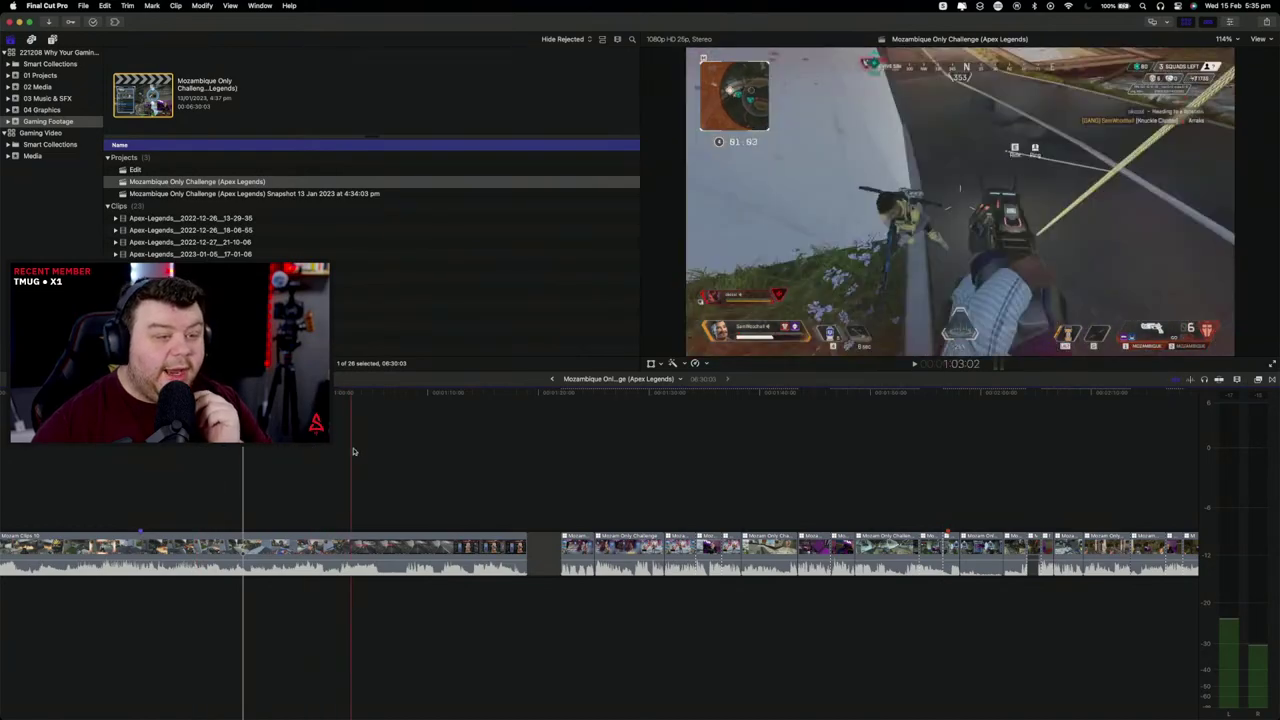
{"action": "left_click", "coordinate": [483, 456]}
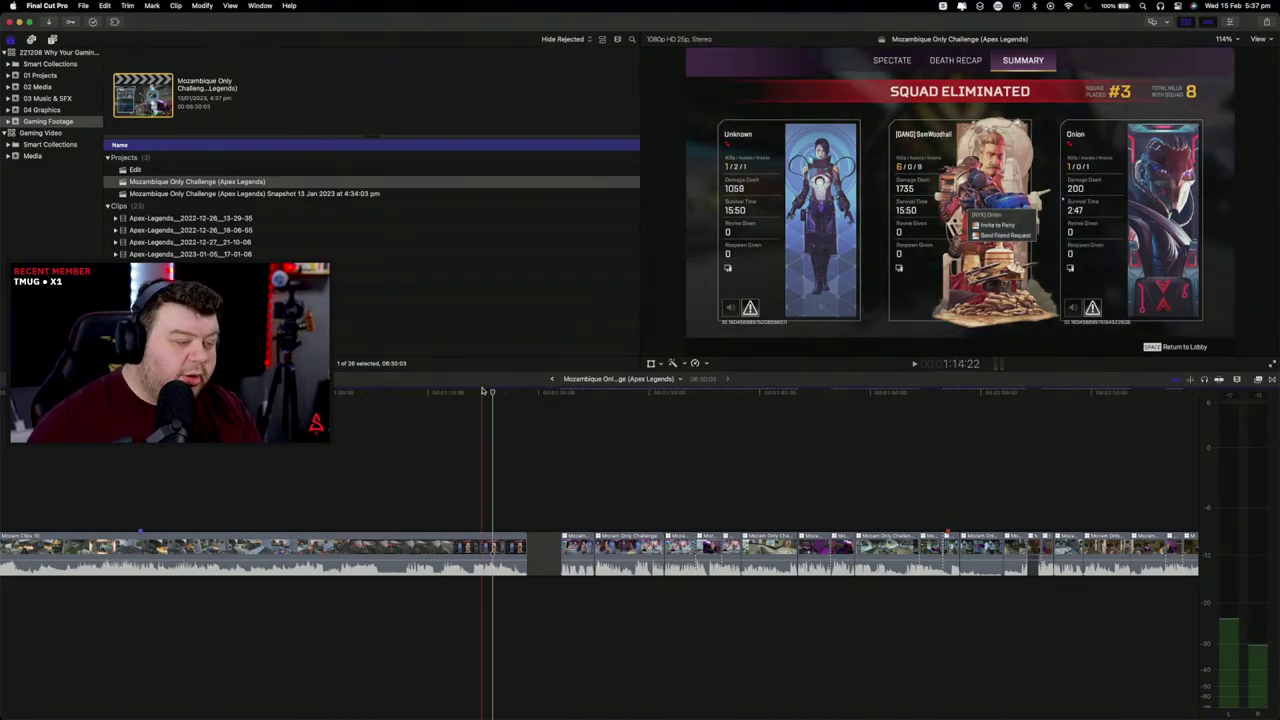
Step: Scrub forward to the Squad Eliminated screen, then back to 55:23 in the first clip
{"action": "left_click", "coordinate": [322, 408]}
{"action": "left_click_drag", "start_coordinate": [322, 398], "coordinate": [478, 407]}
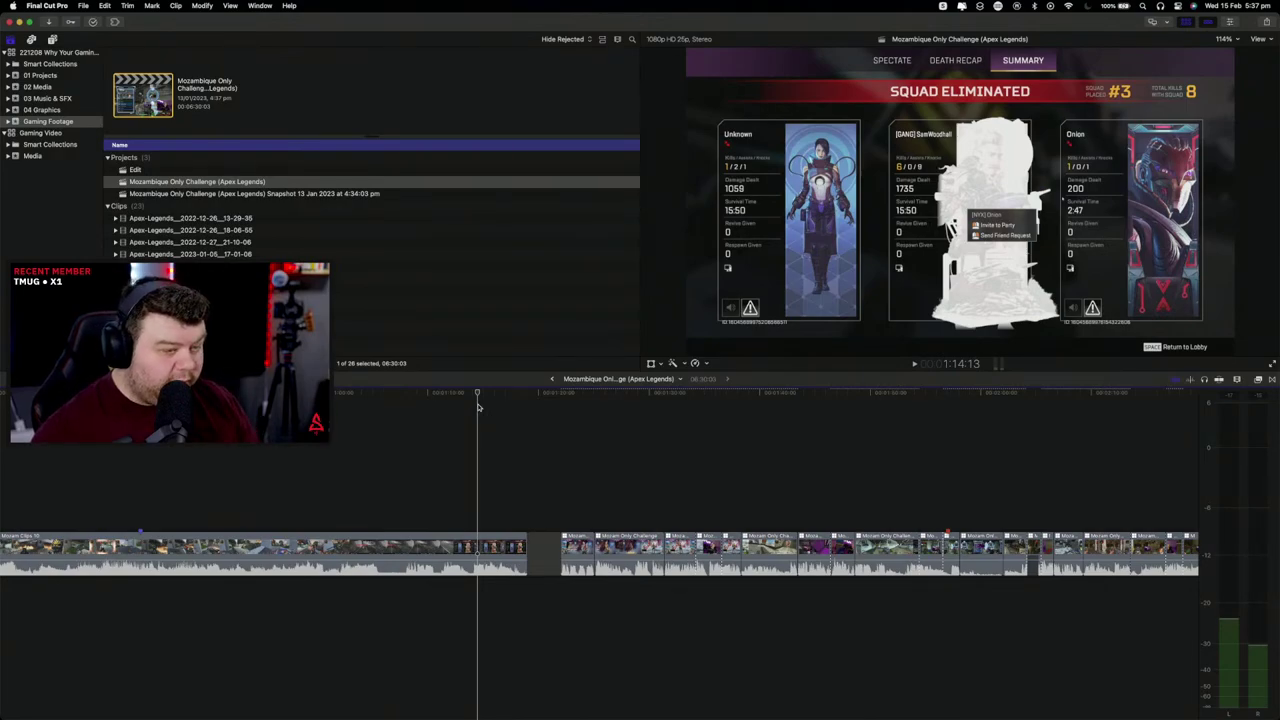
{"action": "left_click_drag", "start_coordinate": [478, 407], "coordinate": [272, 407]}
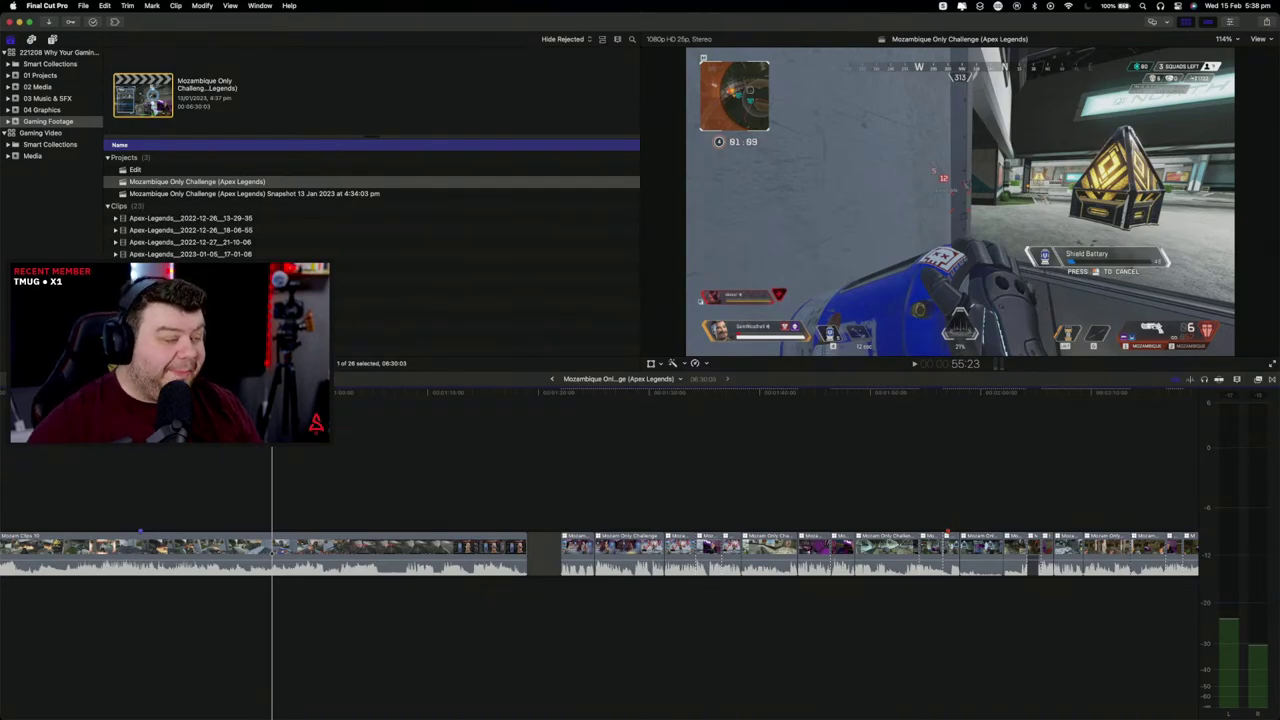
{"action": "left_click", "coordinate": [470, 447]}
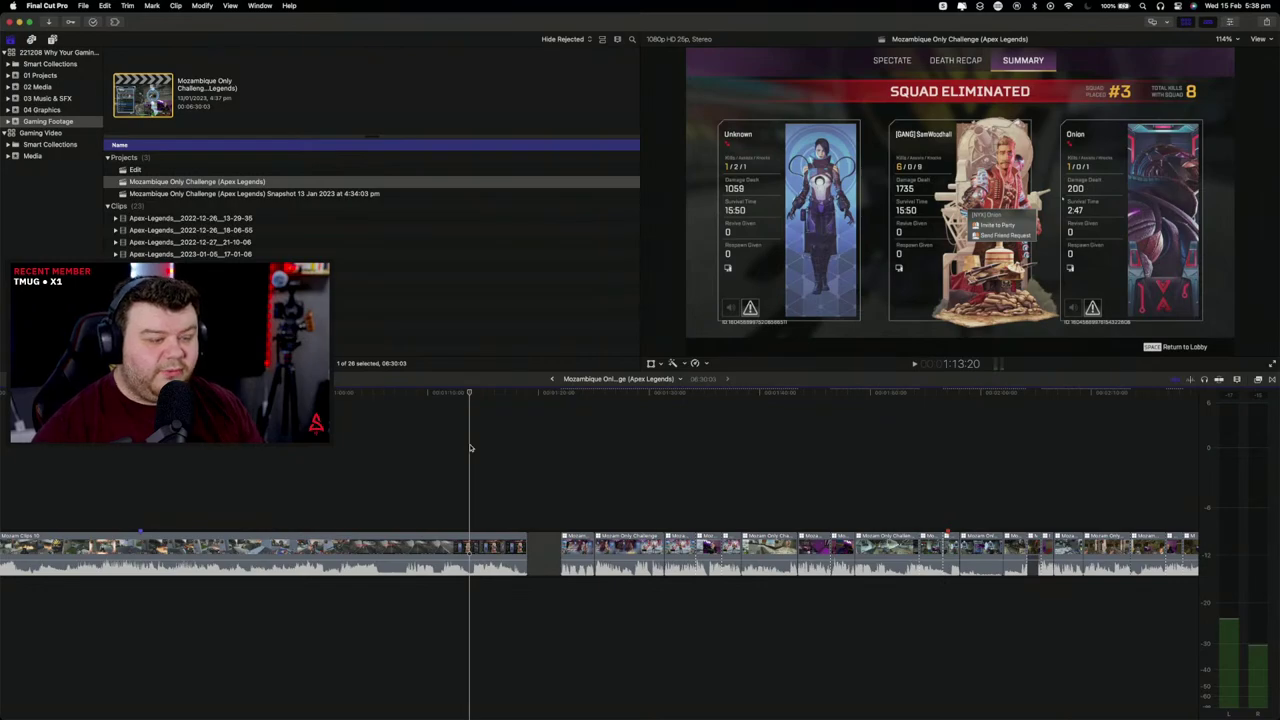
{"action": "key", "text": "super+minus"}
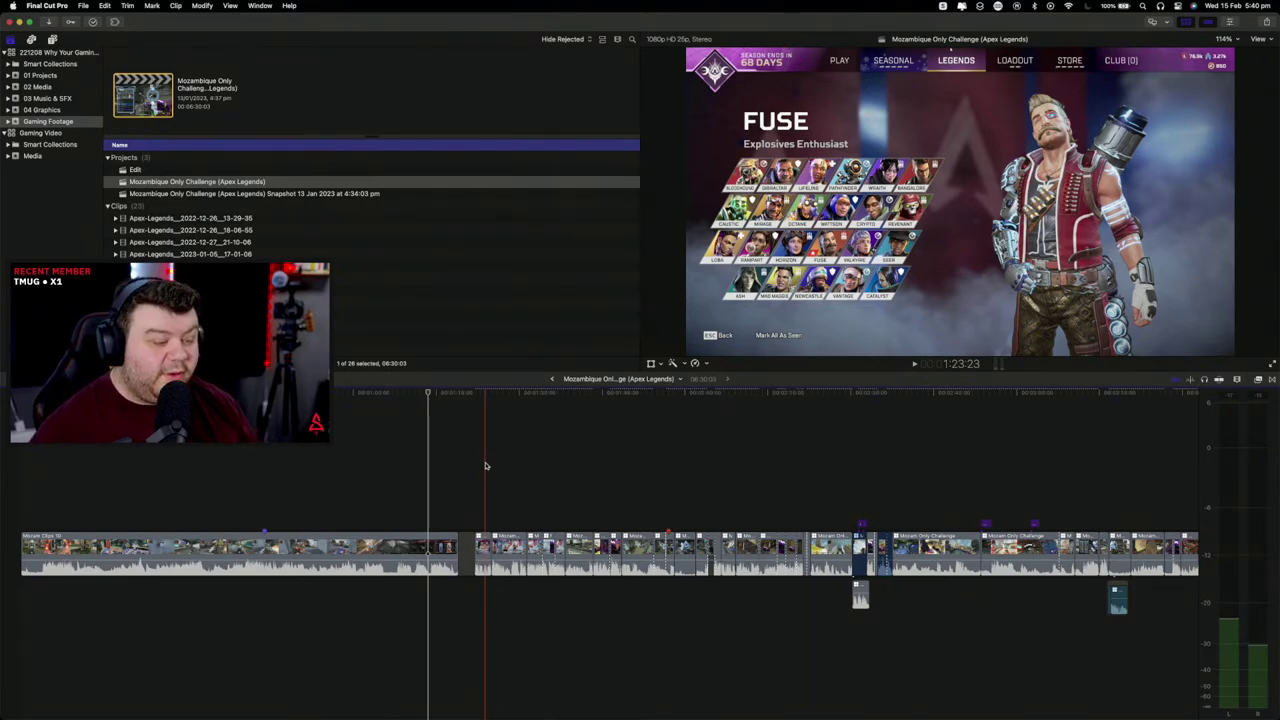
Step: Play the lobby clip from its start, then zoom the timeline in at that point
{"action": "left_click", "coordinate": [485, 466]}
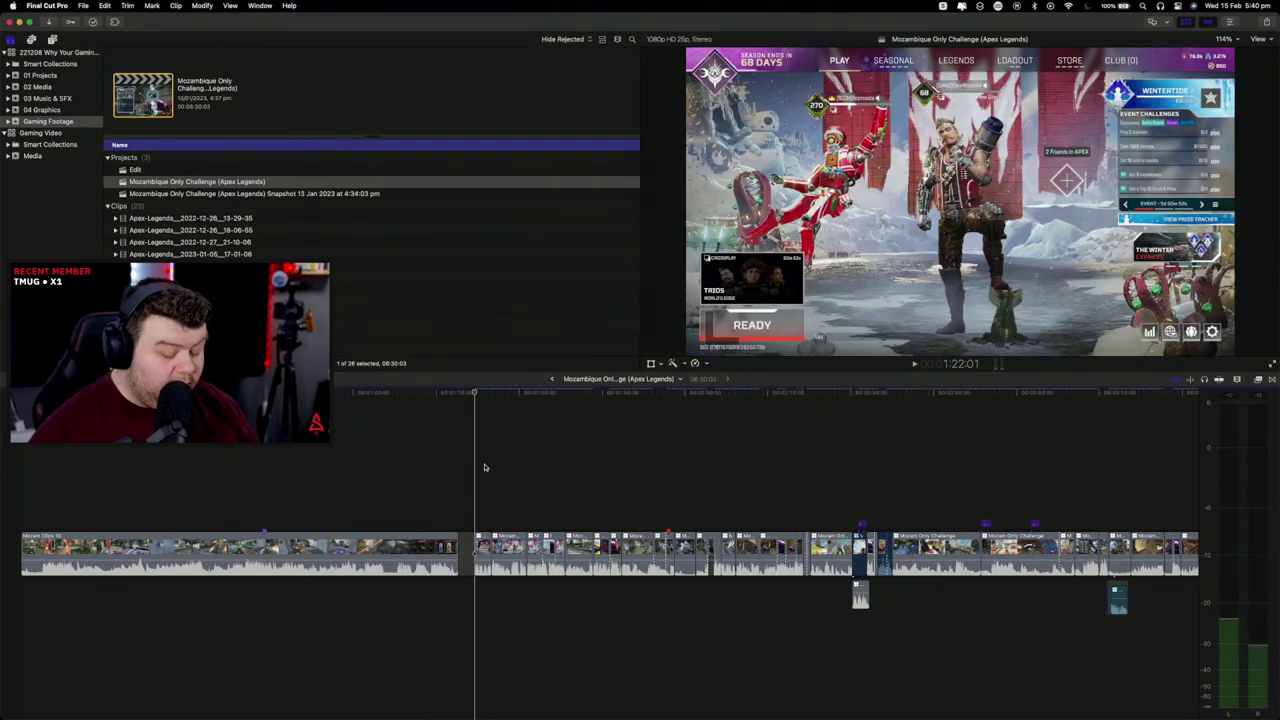
{"action": "key", "text": "space"}
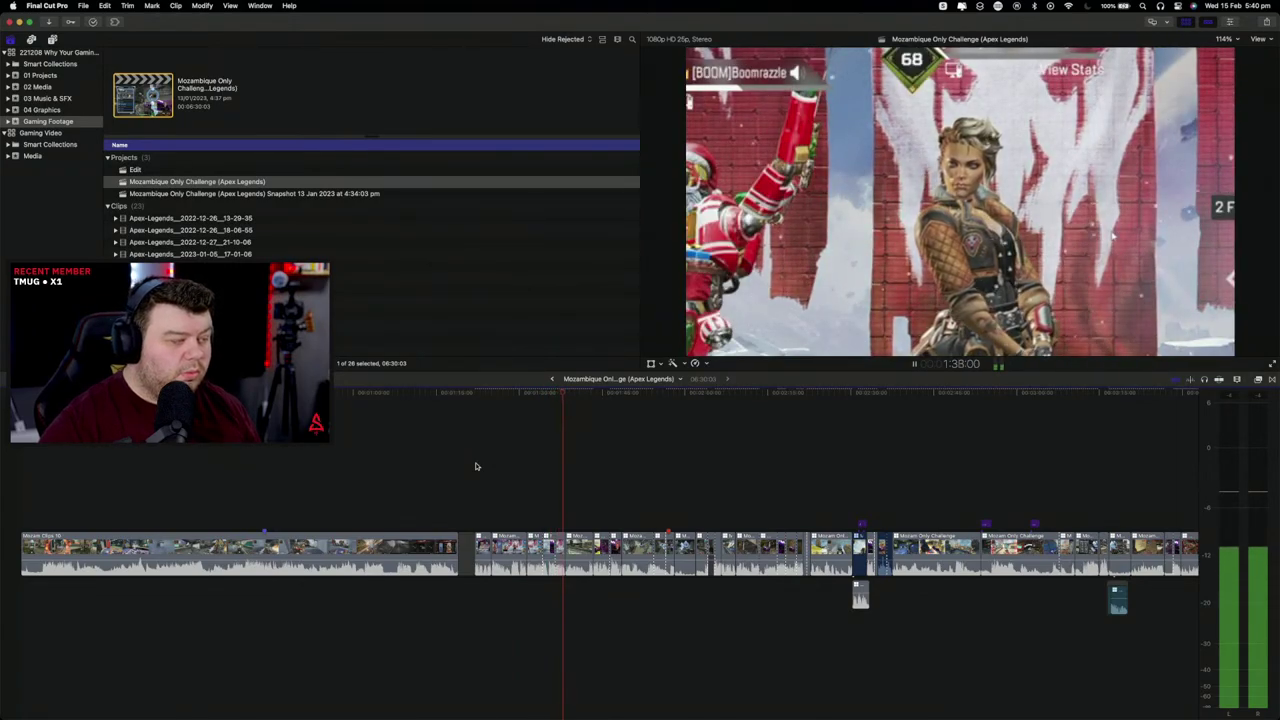
{"action": "key", "text": "space"}
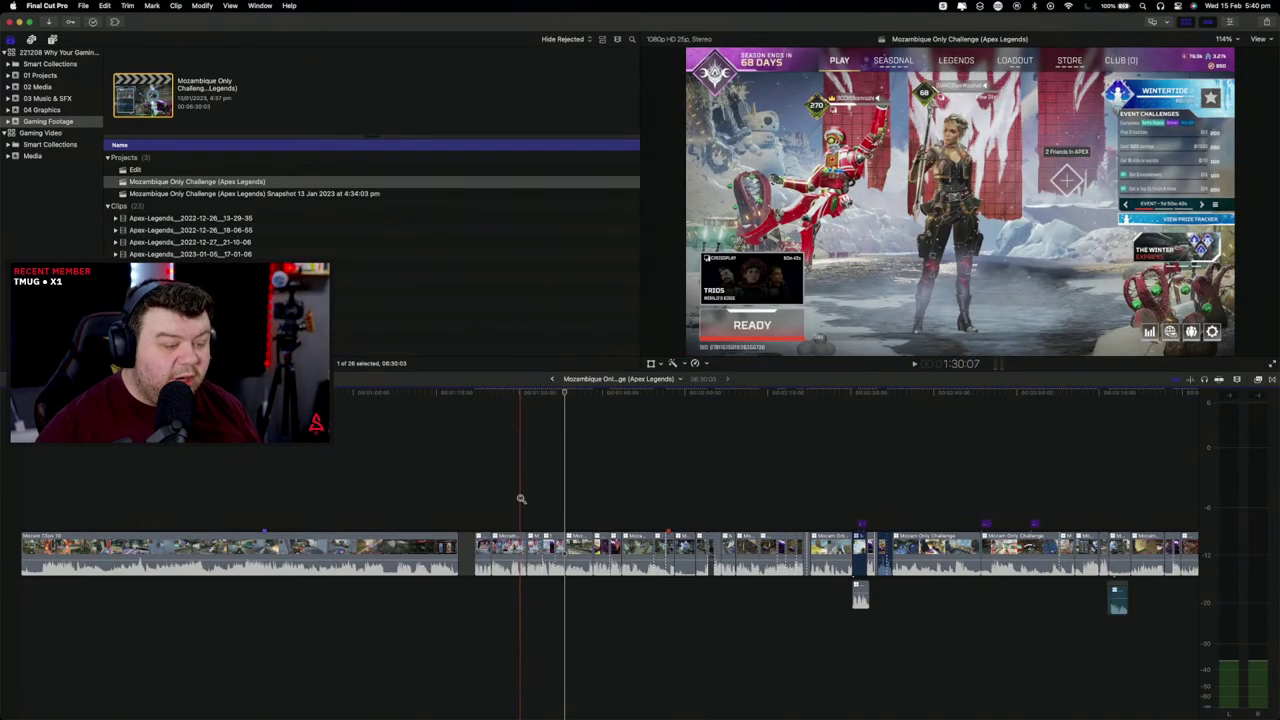
{"action": "key", "text": "super+equal"}
{"action": "key", "text": "super+equal"}
{"action": "key", "text": "super+equal"}
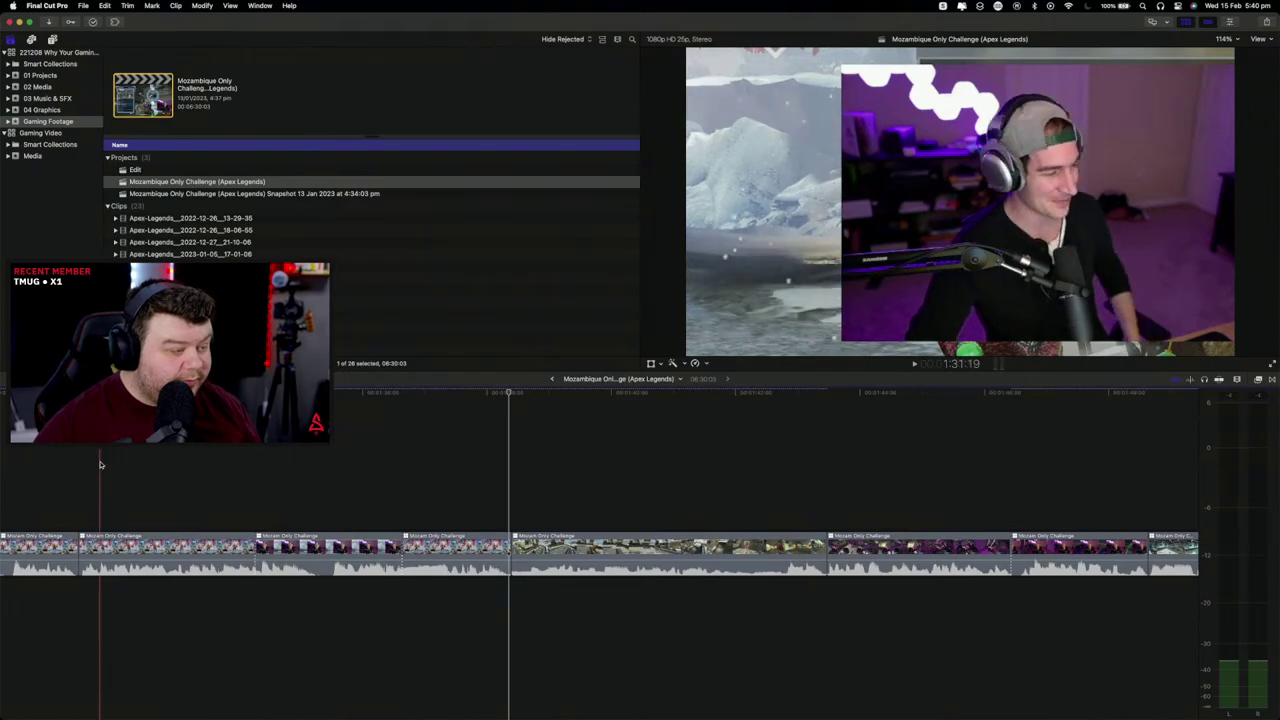
Step: Play the facecam section, then marquee-select the four clips before the long gameplay clip
{"action": "key", "text": "space"}
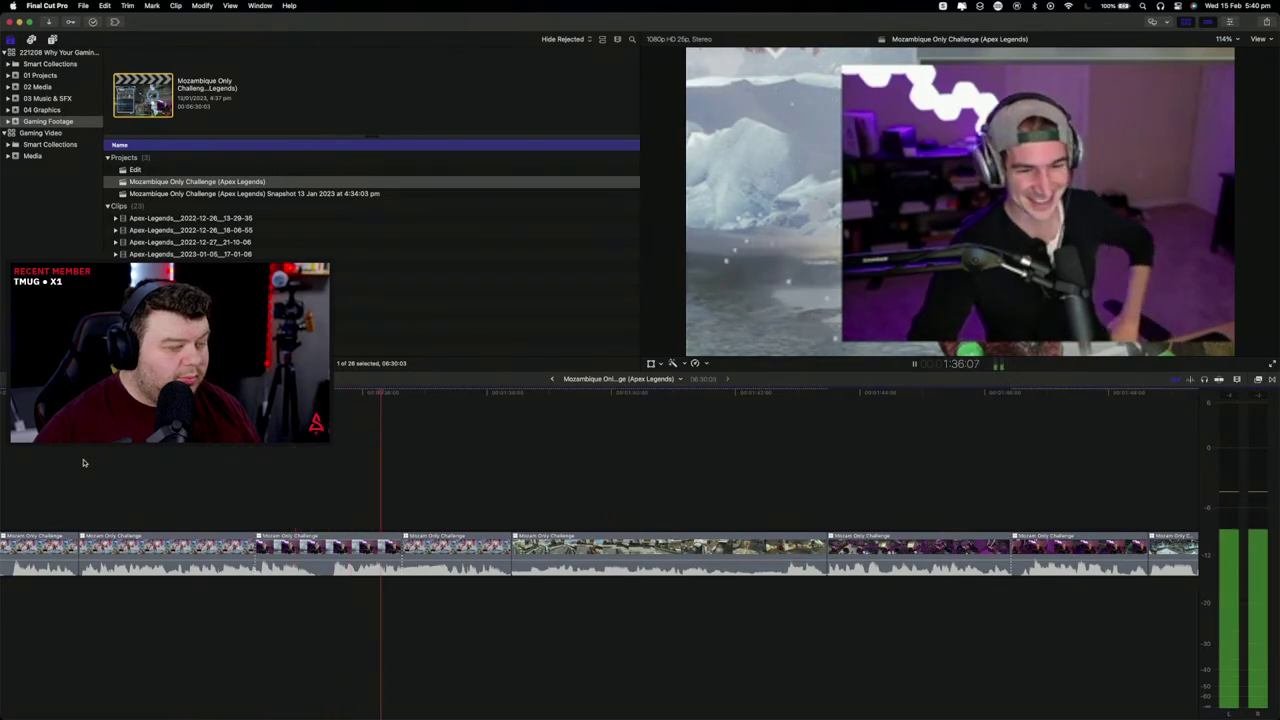
{"action": "key", "text": "space"}
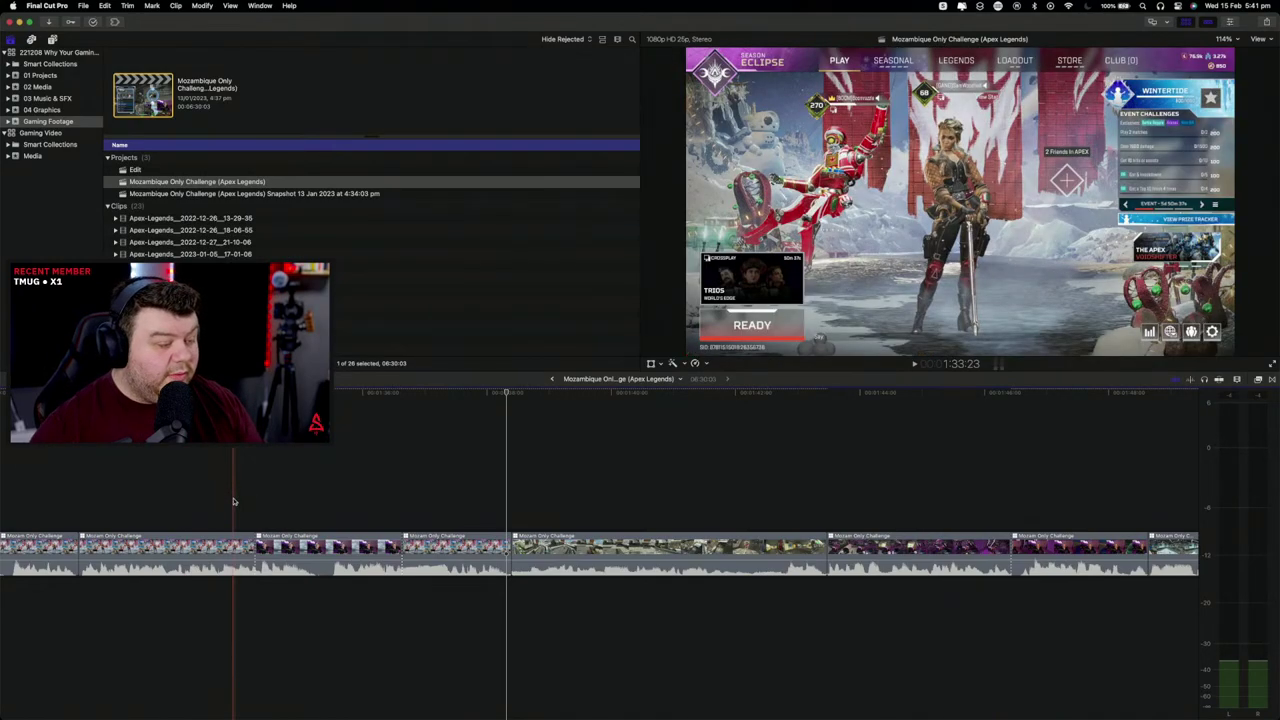
{"action": "left_click_drag", "start_coordinate": [233, 562], "coordinate": [175, 581]}
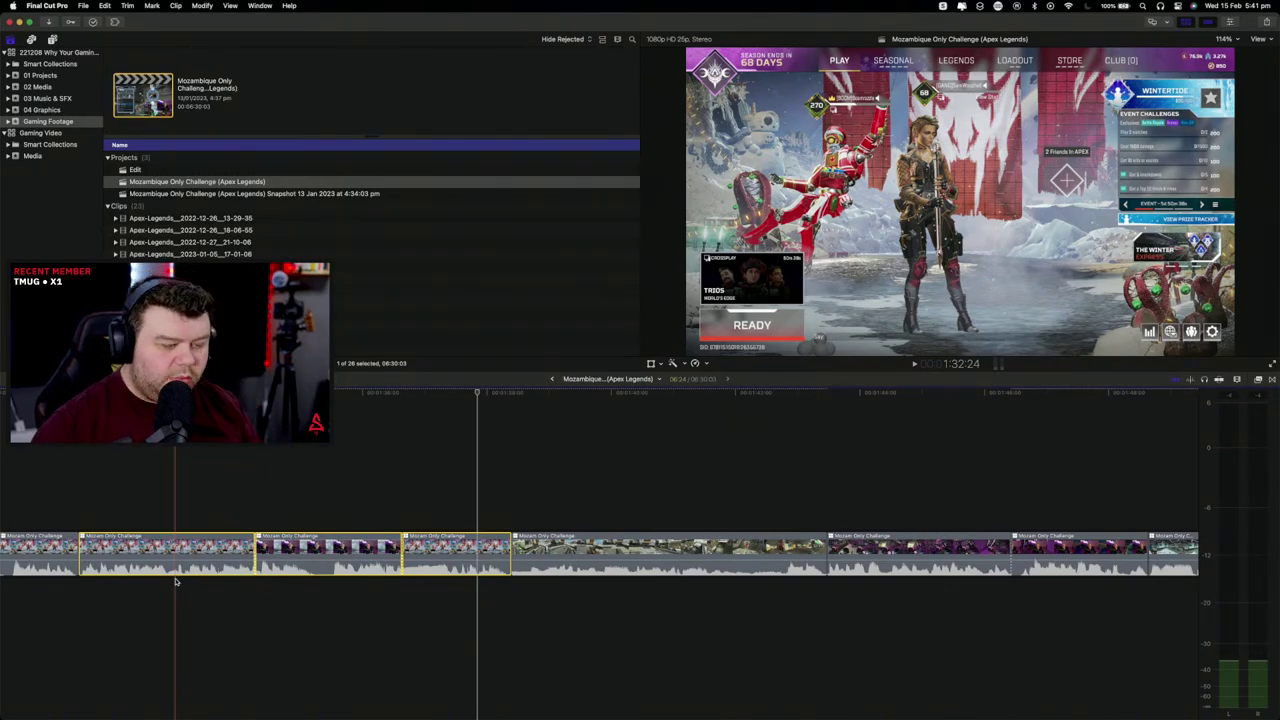
Step: Deselect the clips, zoom the timeline out and turn skimming off
{"action": "left_click", "coordinate": [748, 507]}
{"action": "key", "text": "super+minus"}
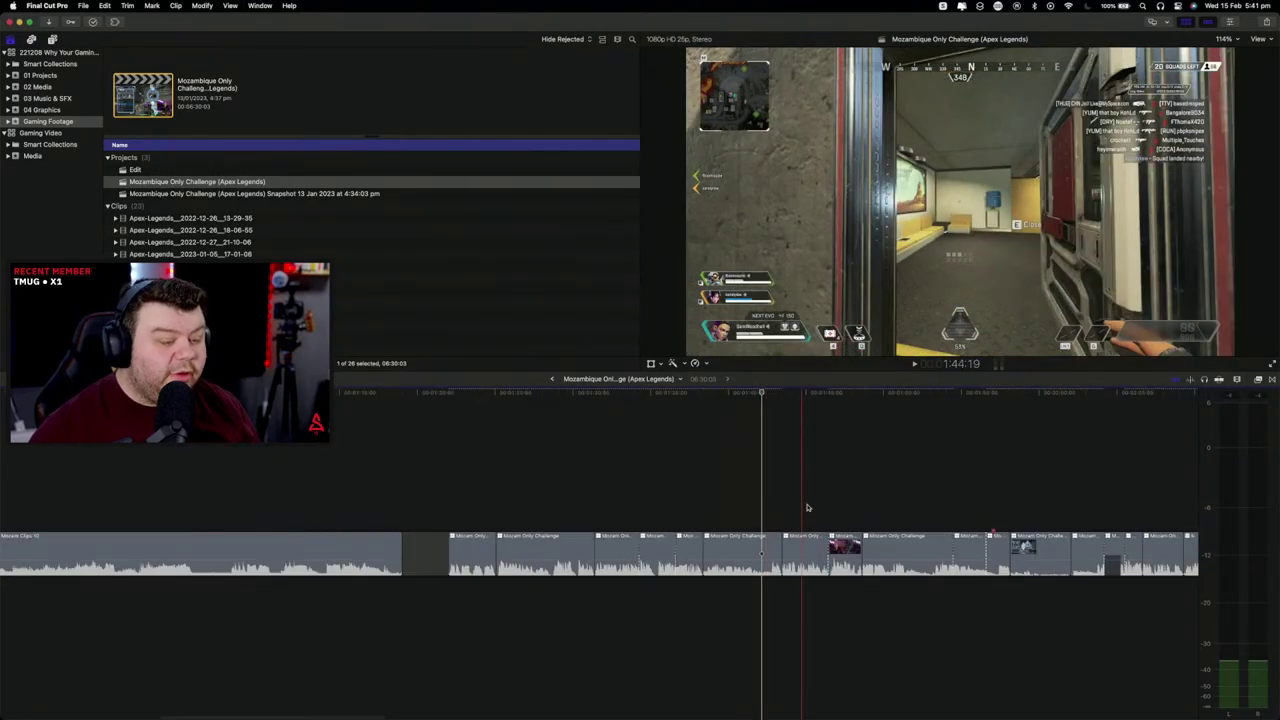
{"action": "scroll", "coordinate": [808, 507], "scroll_direction": "right", "scroll_amount": 5}
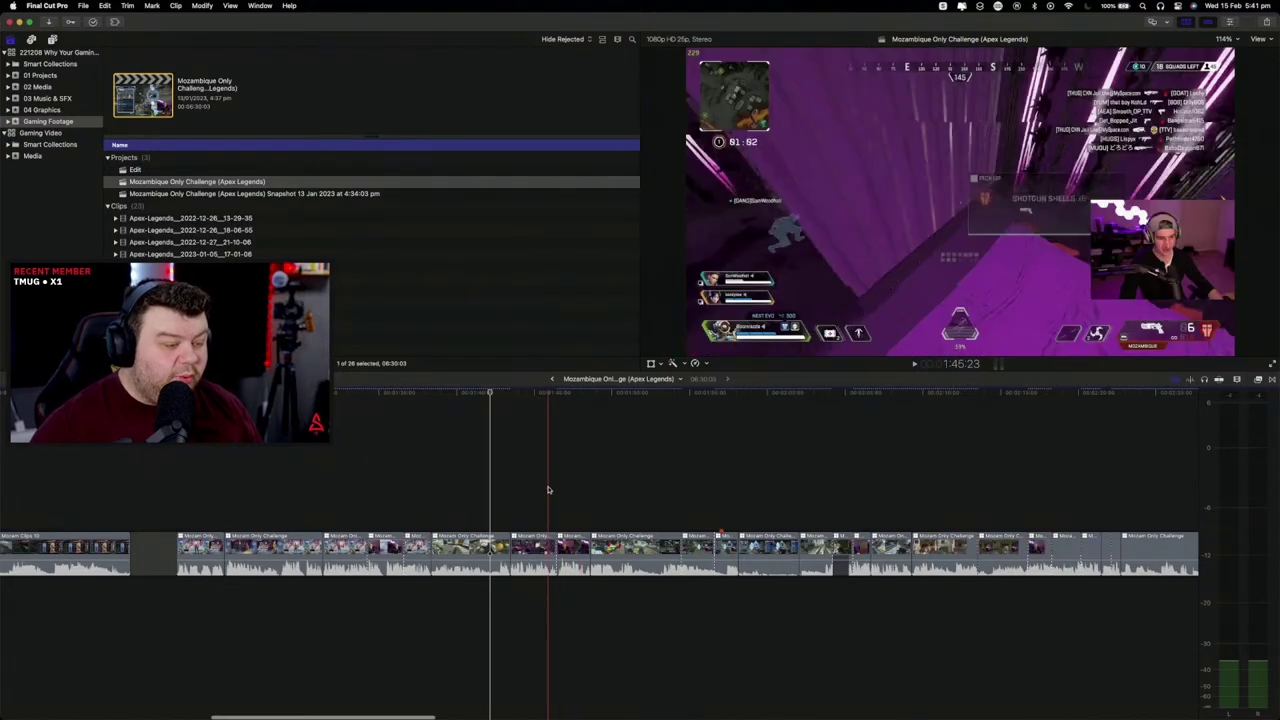
{"action": "key", "text": "s"}
Step: Play through the next stretch of in-match gameplay, pausing and resuming along the way
{"action": "left_click", "coordinate": [517, 489]}
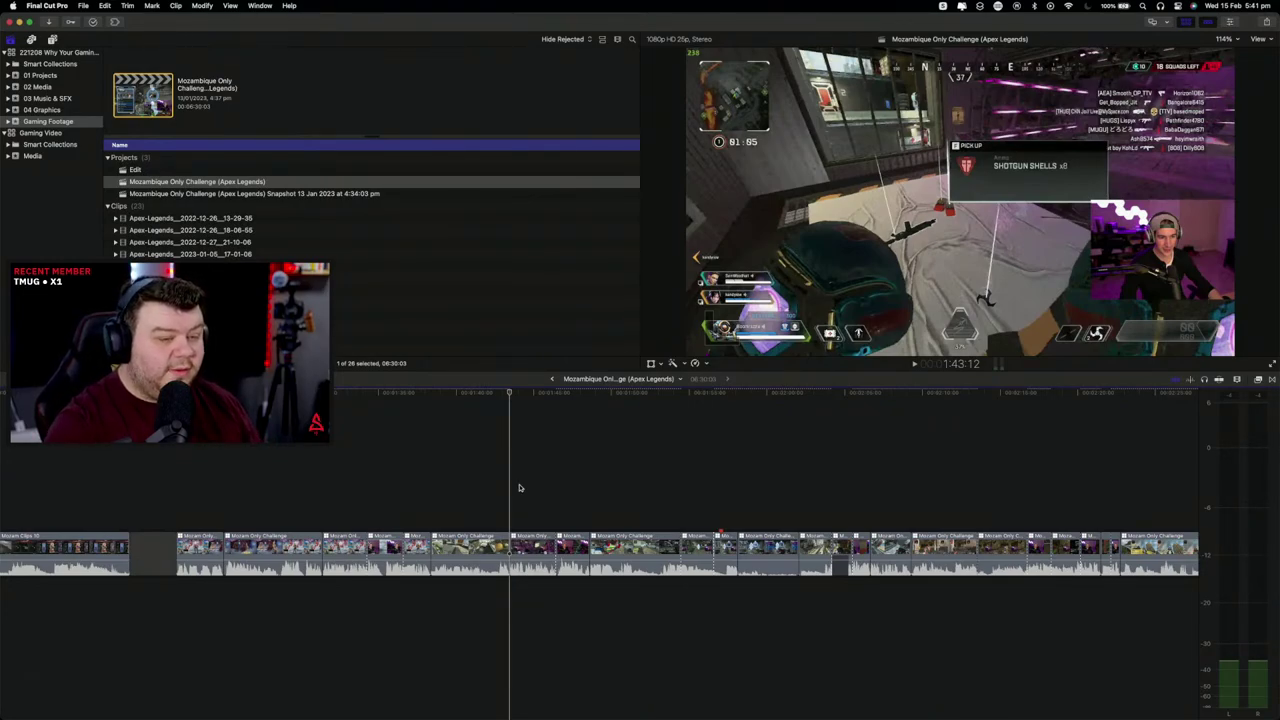
{"action": "key", "text": "space"}
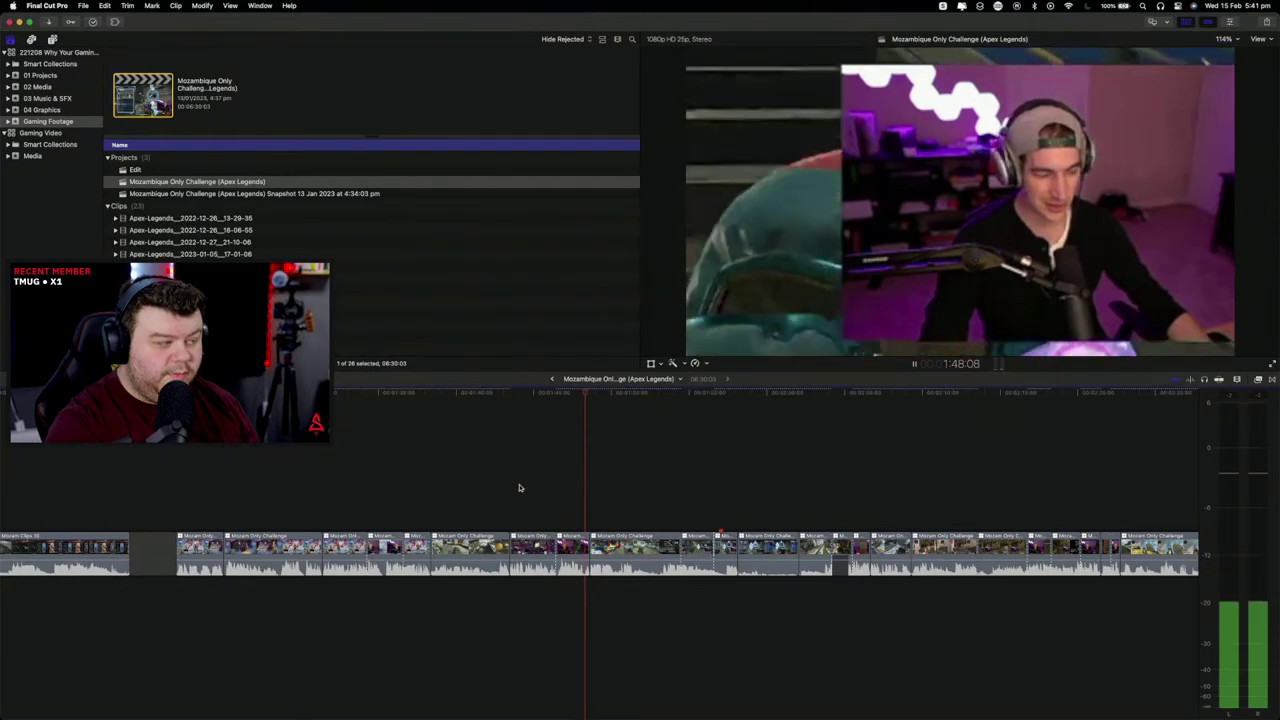
{"action": "key", "text": "space"}
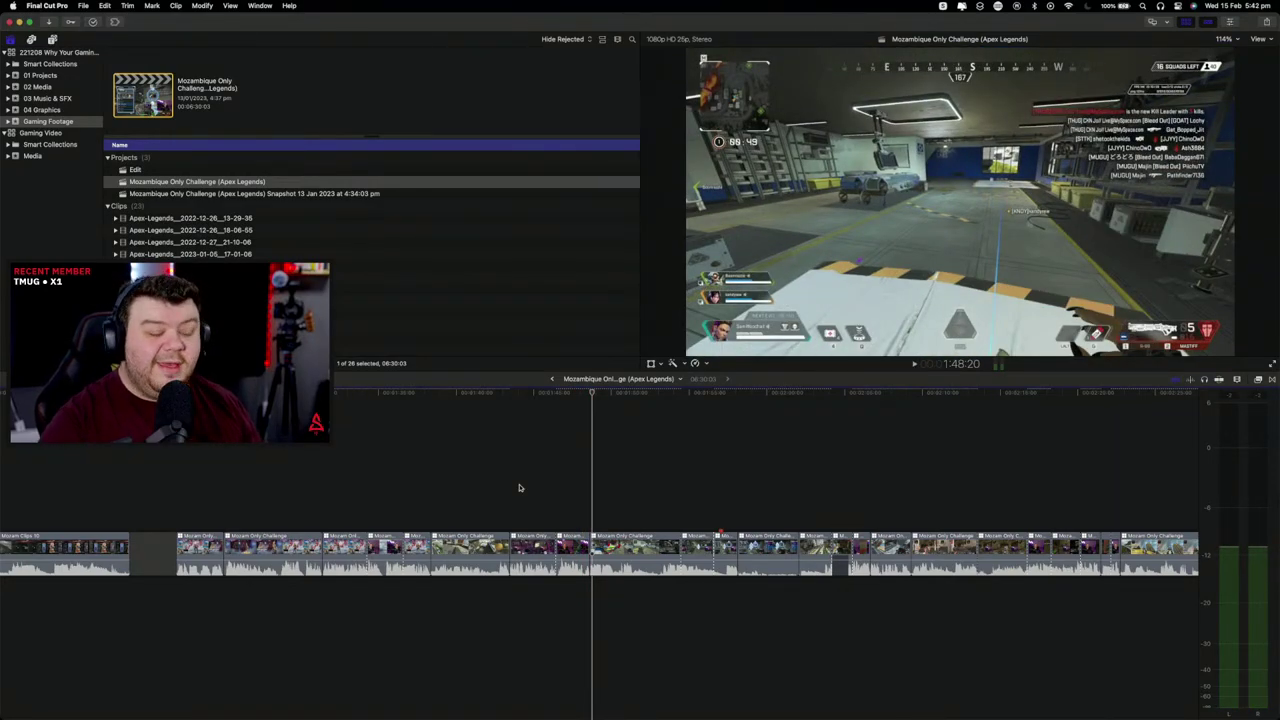
{"action": "key", "text": "space"}
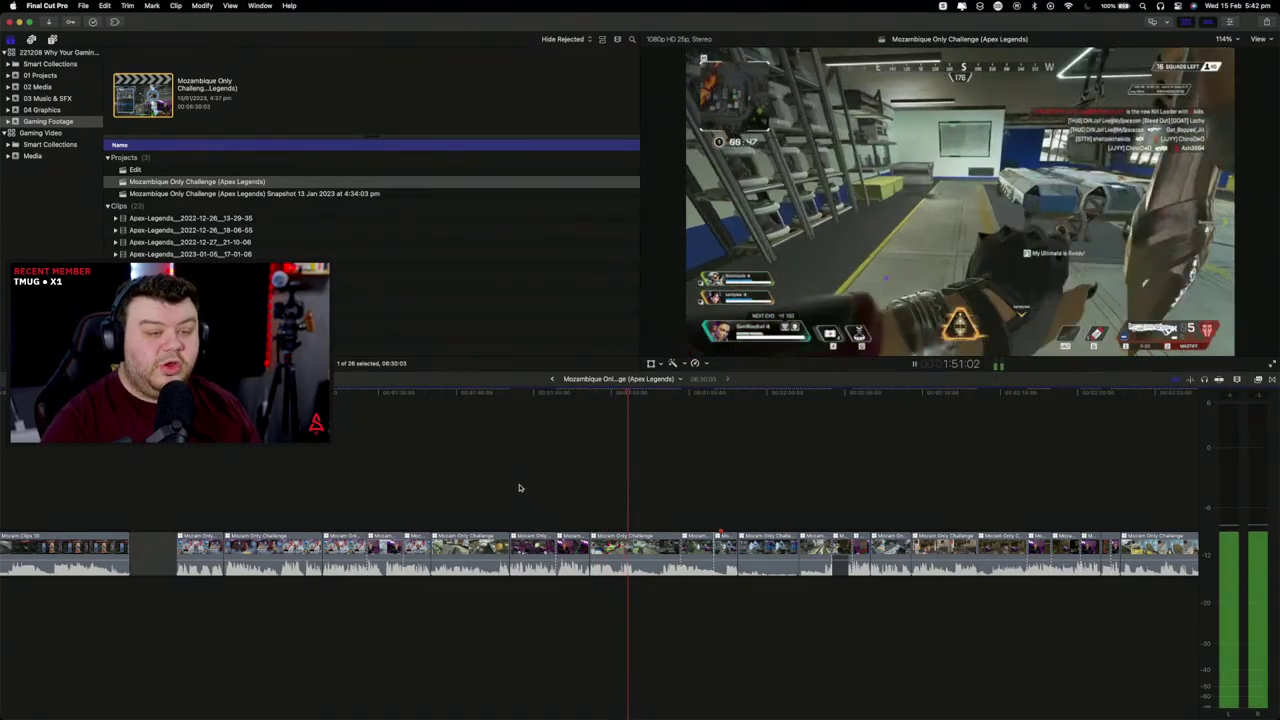
{"action": "key", "text": "space"}
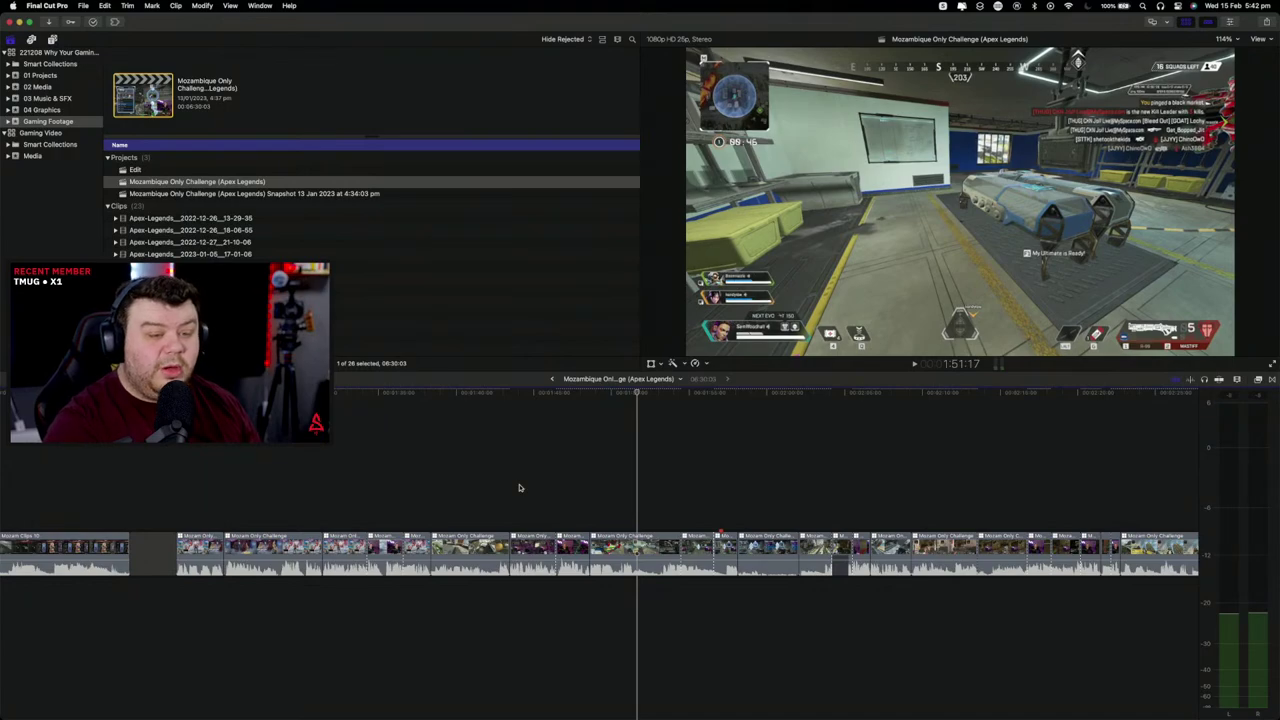
{"action": "key", "text": "space"}
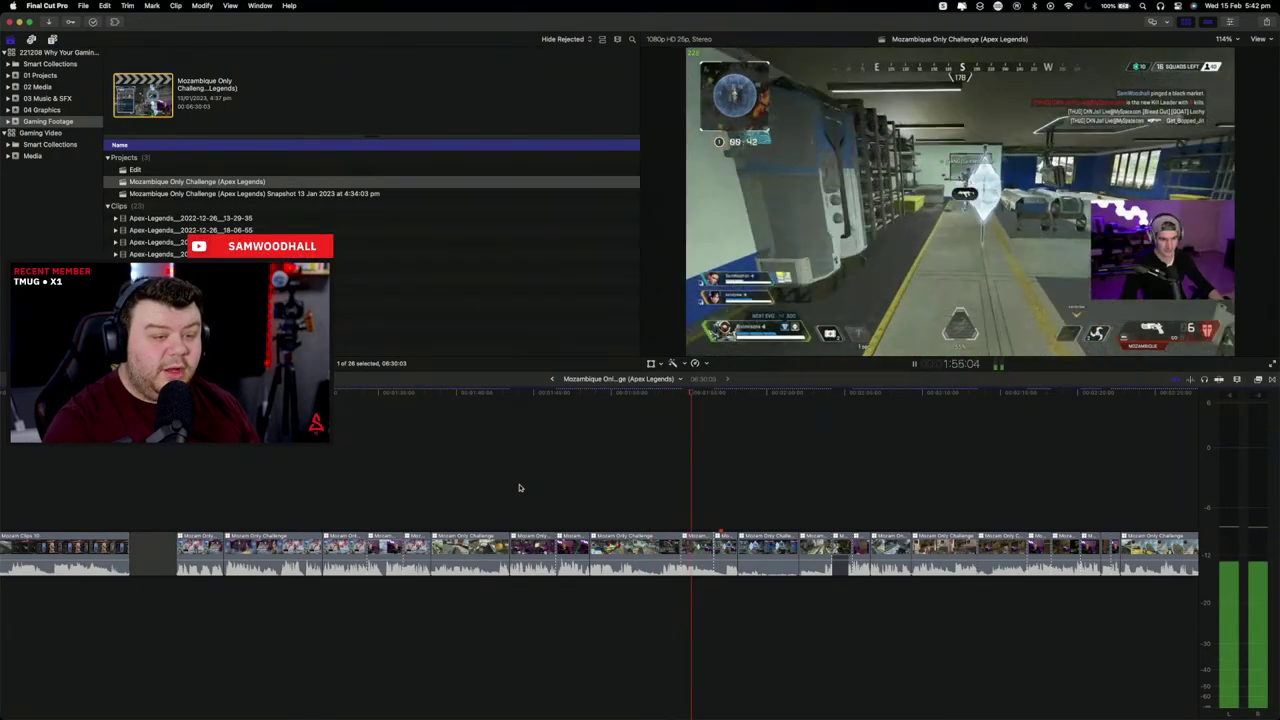
Step: Stop playback on the weapons tally screen listing the R-99, Devotion and Sentinel
{"action": "key", "text": "space"}
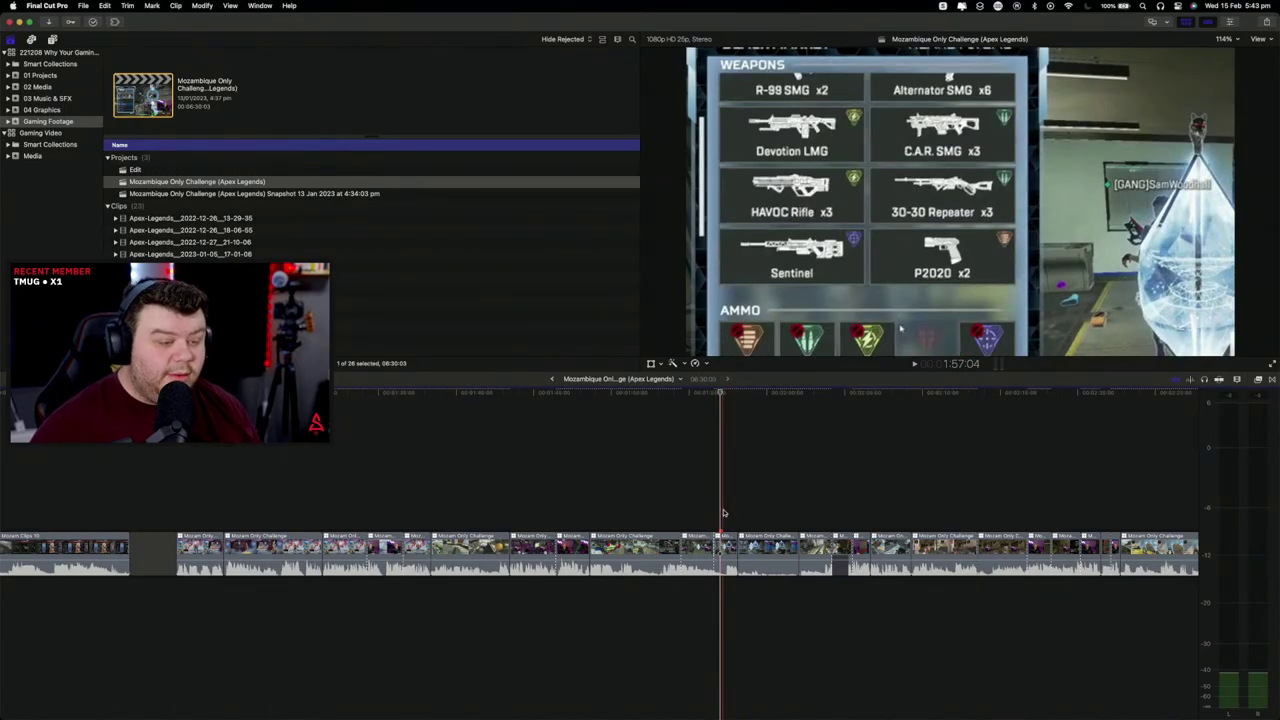
Step: Play on from the black market screen and select a gameplay clip to review
{"action": "key", "text": "space"}
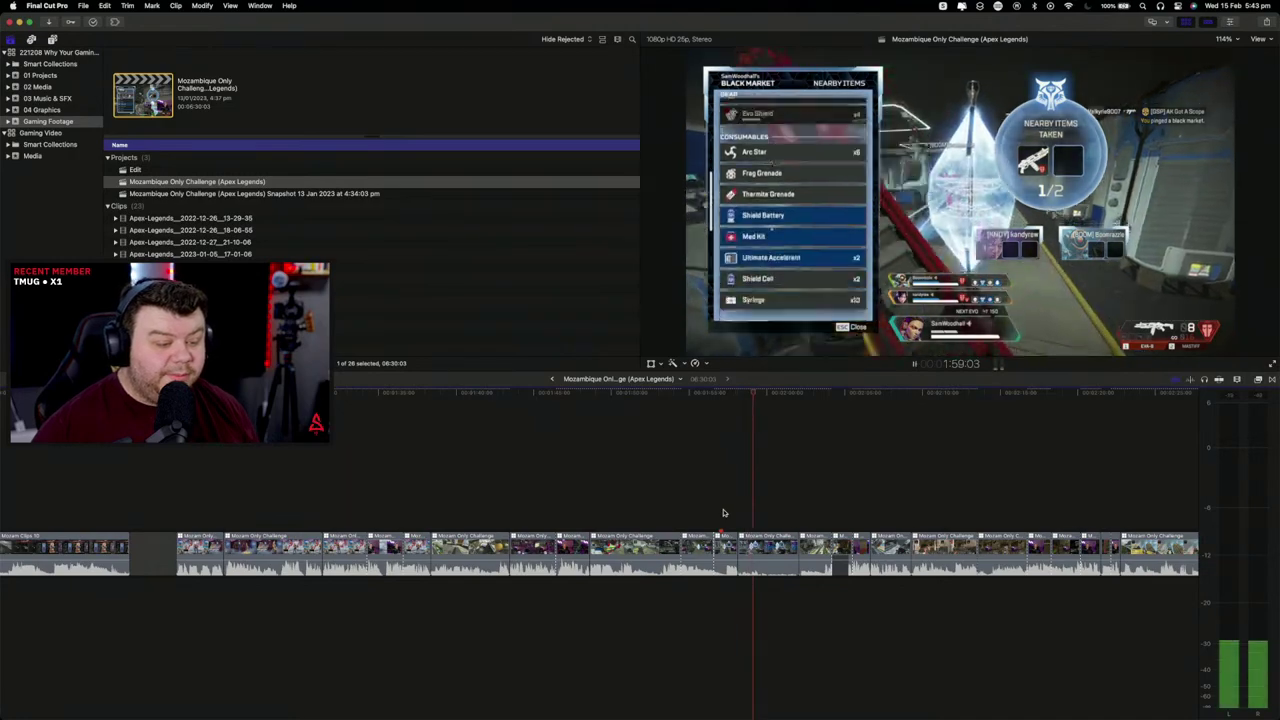
{"action": "scroll", "coordinate": [725, 512], "scroll_direction": "right", "scroll_amount": 2}
{"action": "key", "text": "space"}
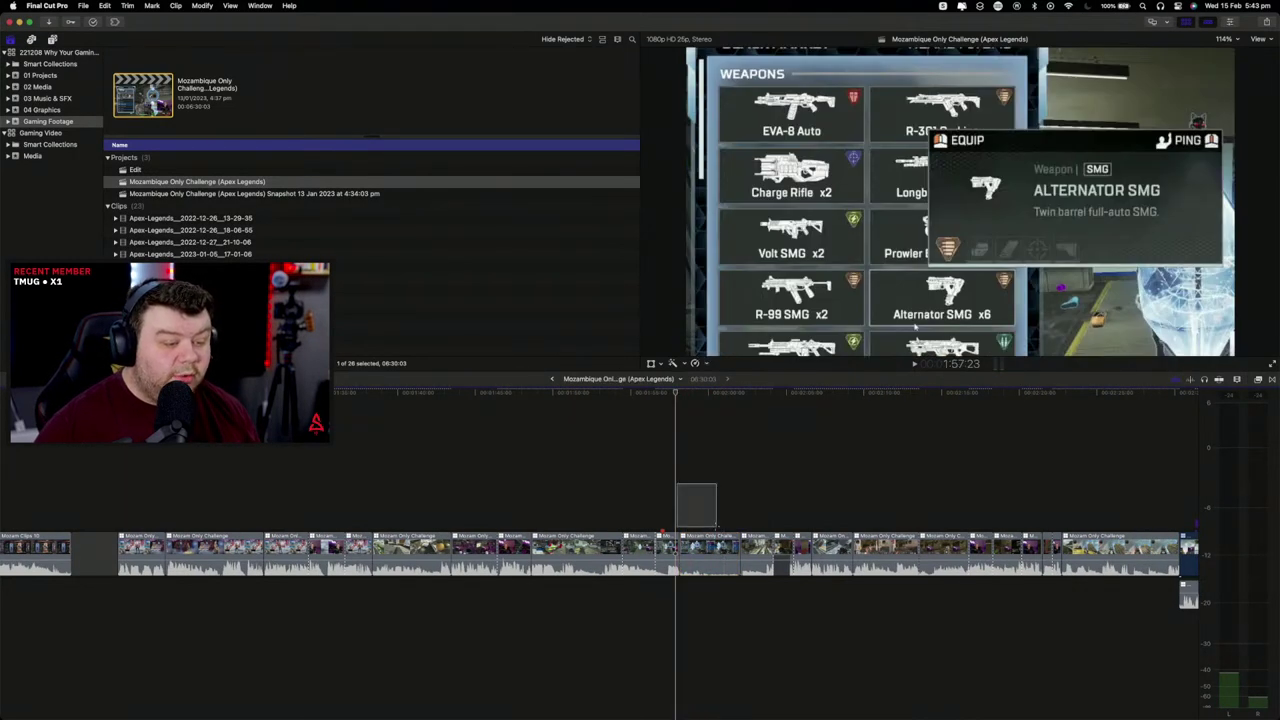
{"action": "left_click", "coordinate": [712, 550]}
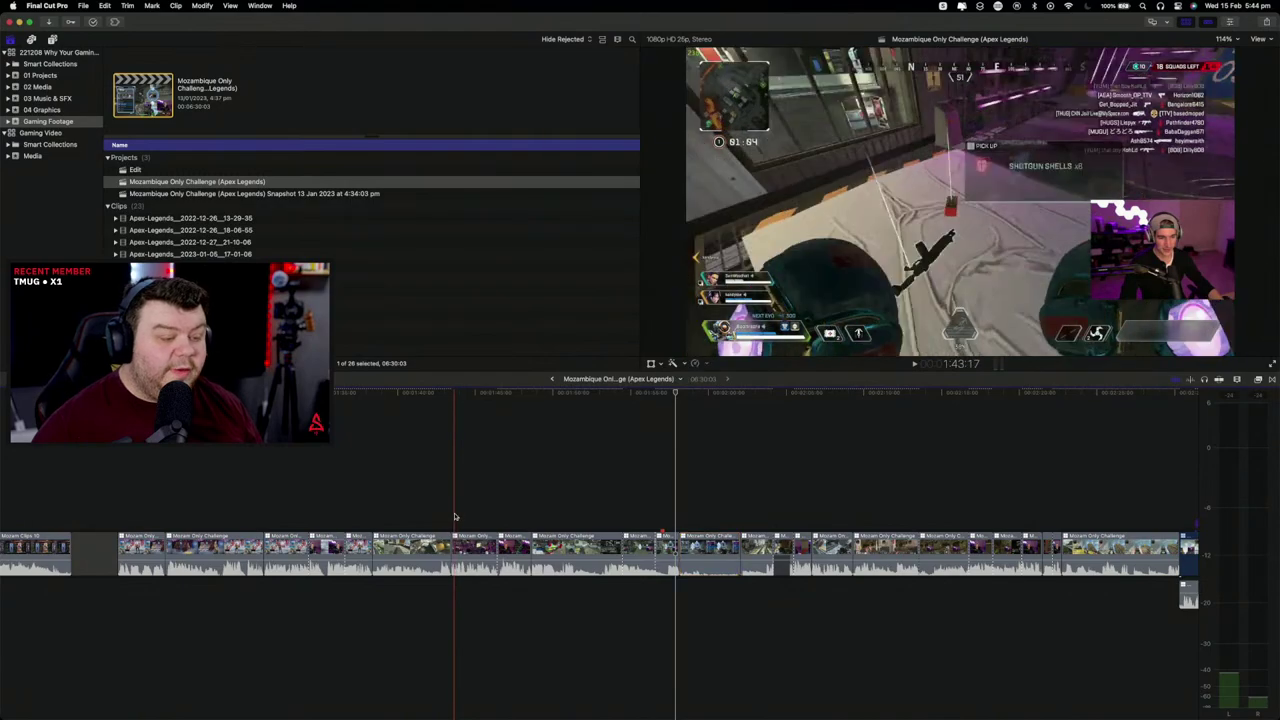
{"action": "key", "text": "space"}
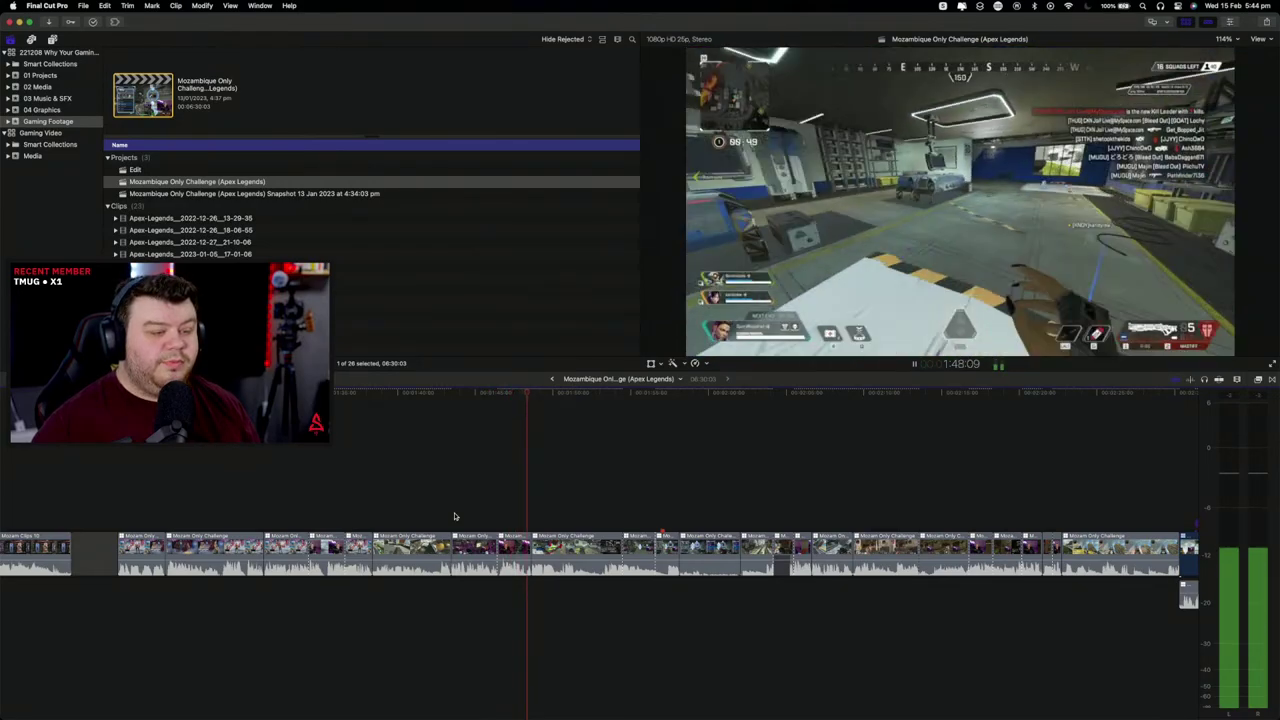
Step: Expand the multicam clip's audio components and disable the blue and green channels
{"action": "left_click", "coordinate": [560, 550]}
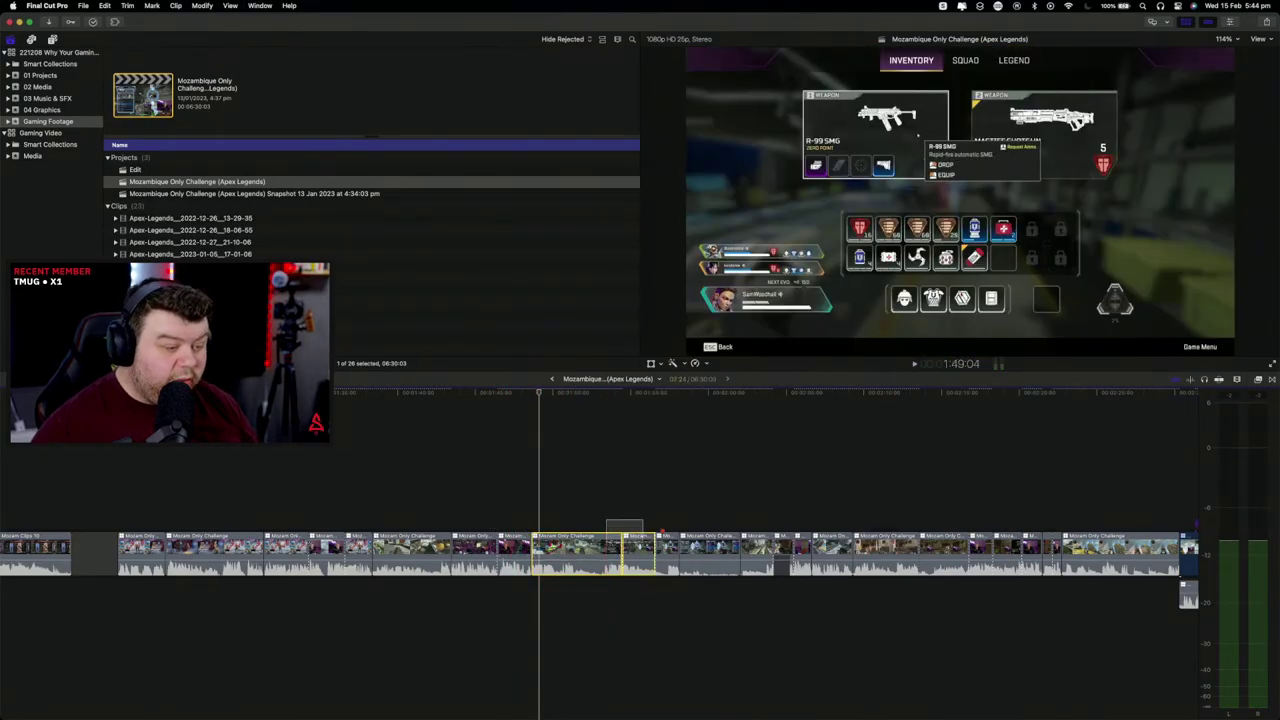
{"action": "key", "text": "ctrl+alt+s"}
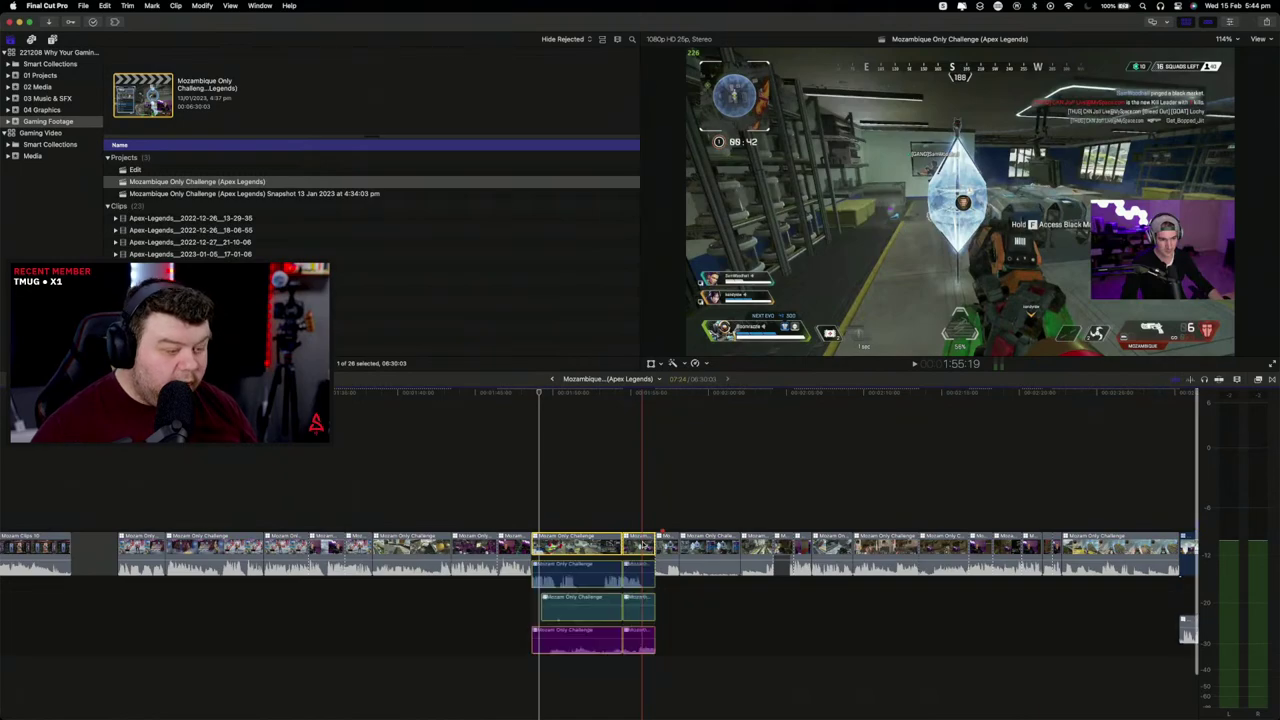
{"action": "left_click", "coordinate": [573, 583]}
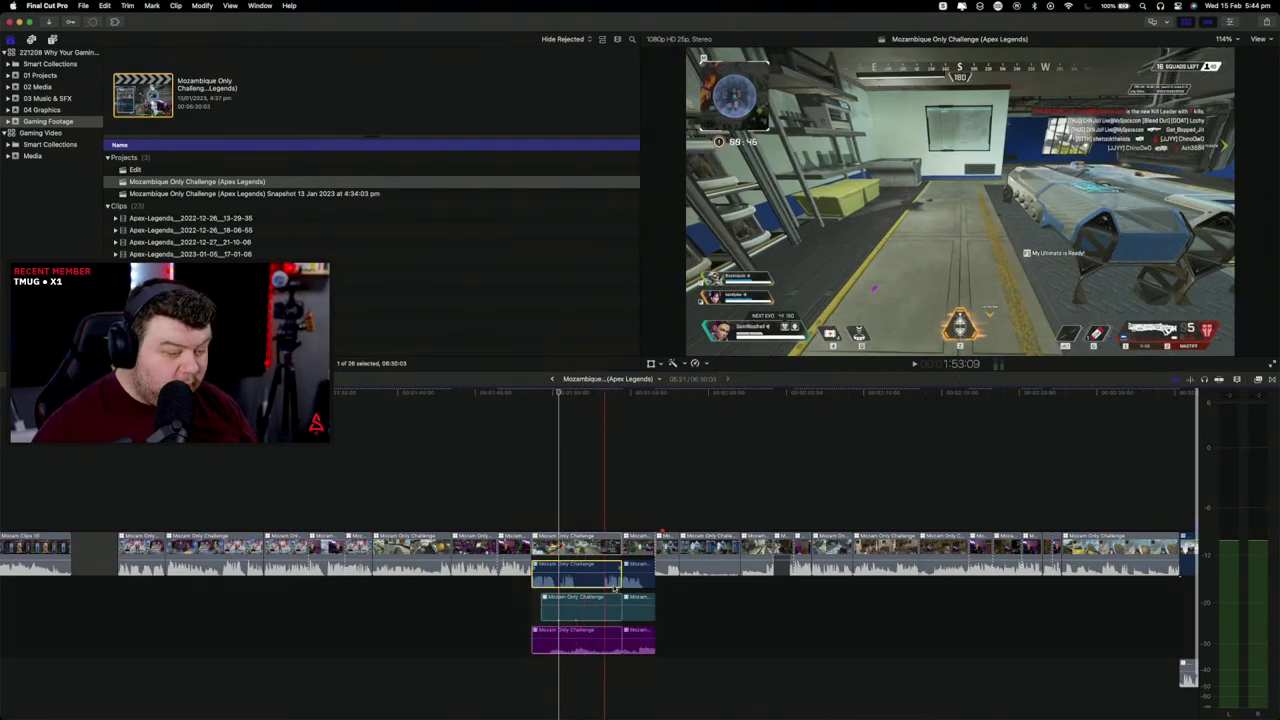
{"action": "key", "text": "v"}
{"action": "left_click", "coordinate": [638, 578]}
{"action": "key", "text": "v"}
{"action": "left_click", "coordinate": [600, 607]}
{"action": "key", "text": "v"}
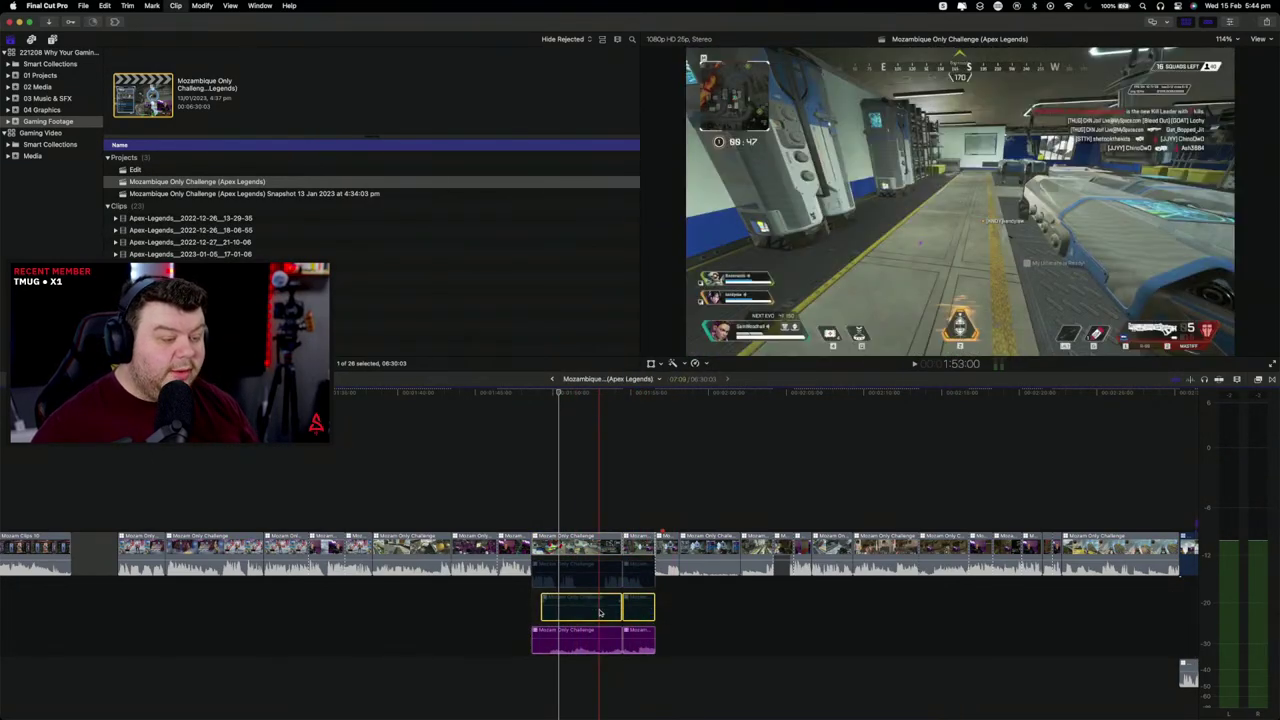
{"action": "left_click", "coordinate": [532, 494]}
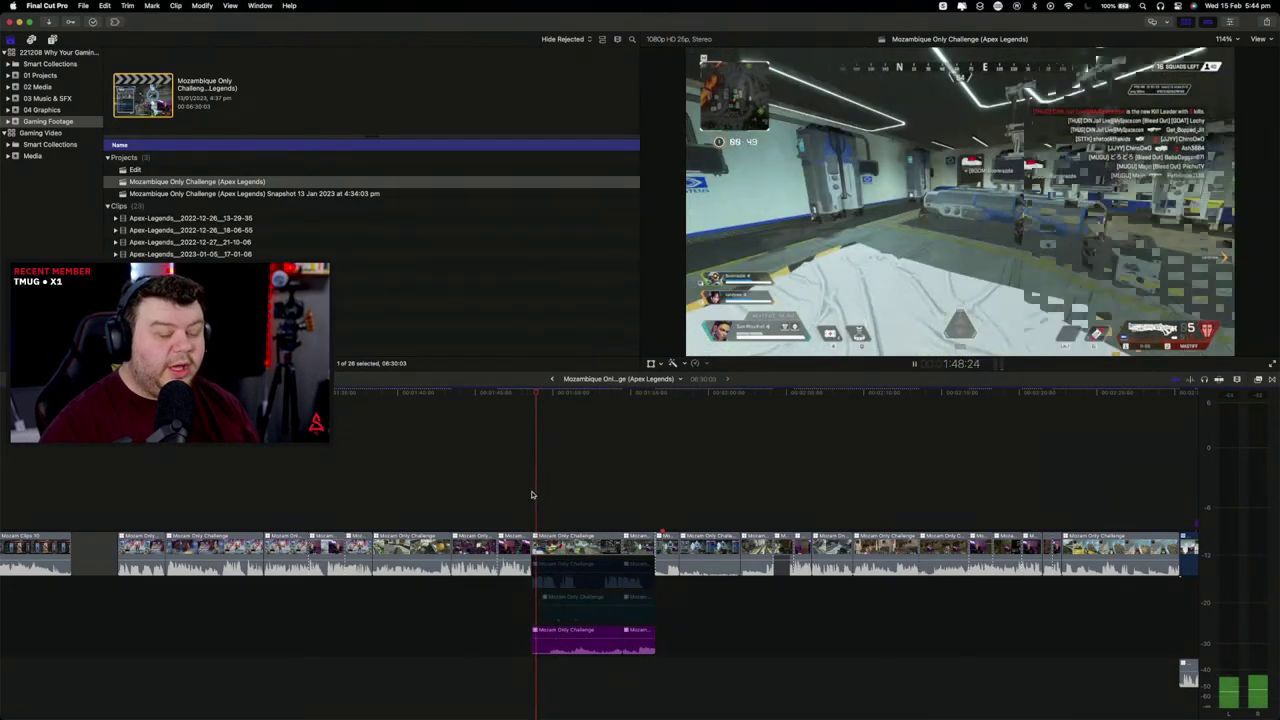
{"action": "key", "text": "Up"}
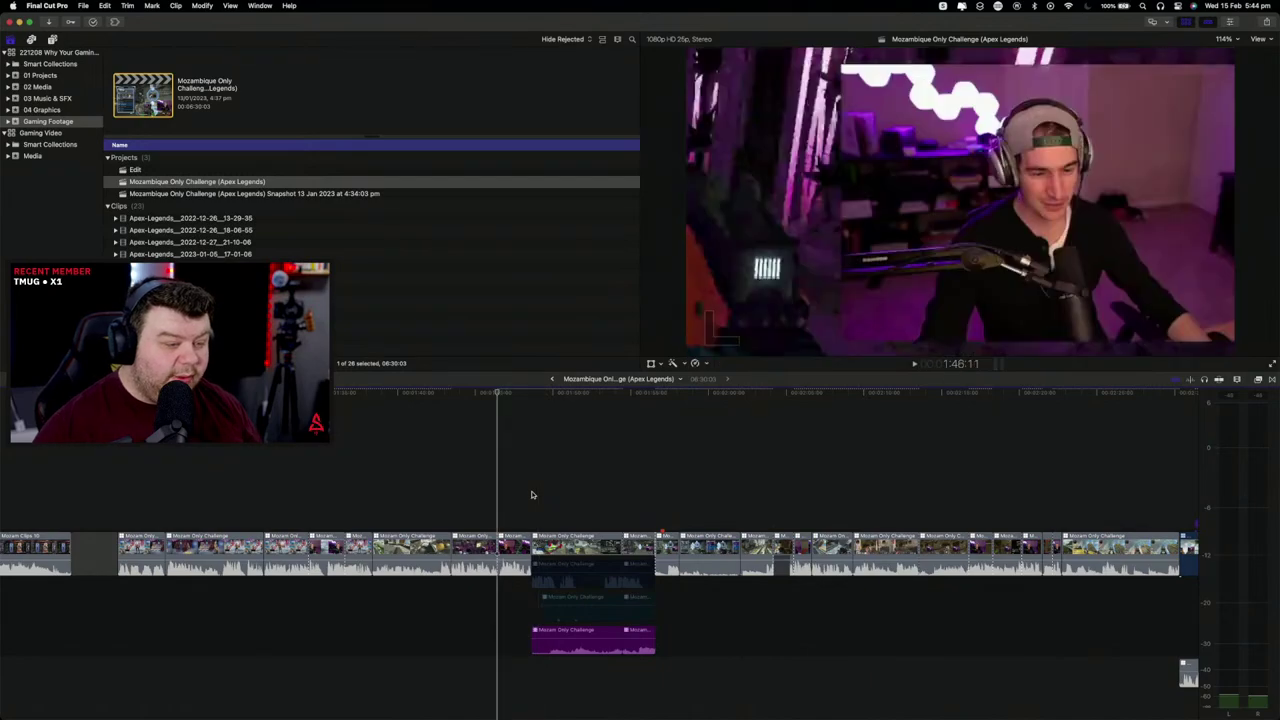
{"action": "key", "text": "space"}
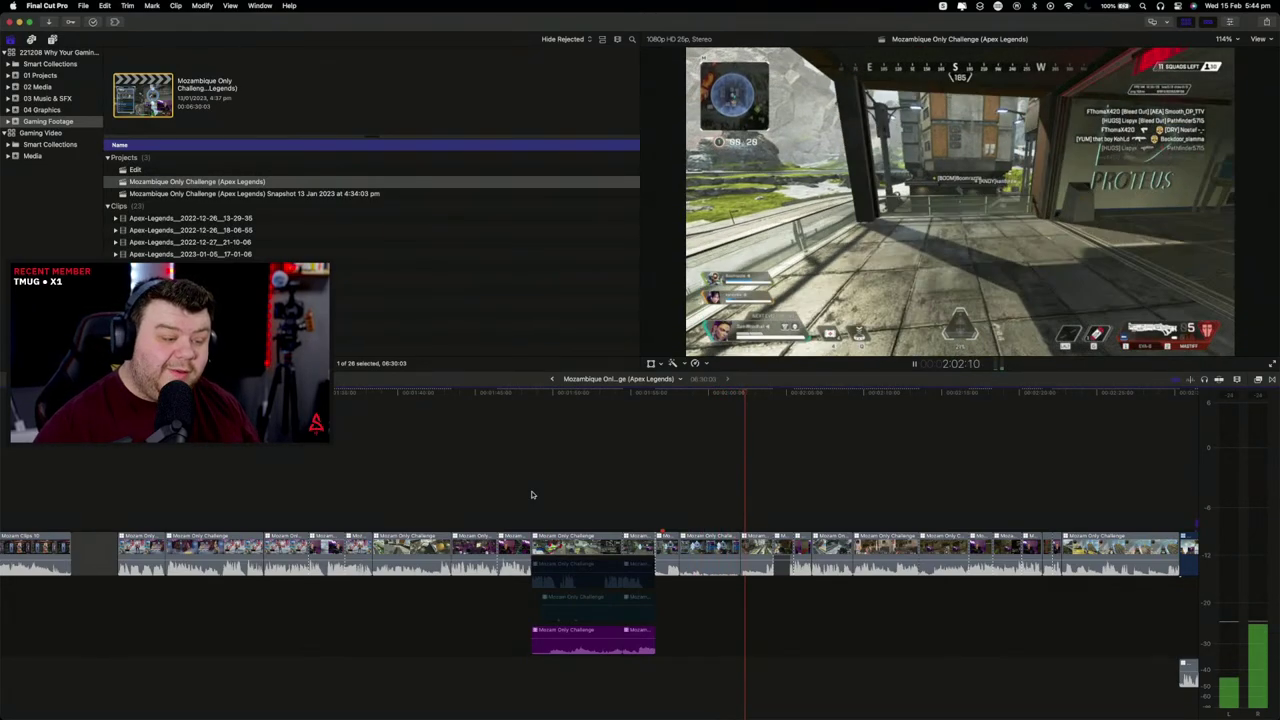
{"action": "key", "text": "space"}
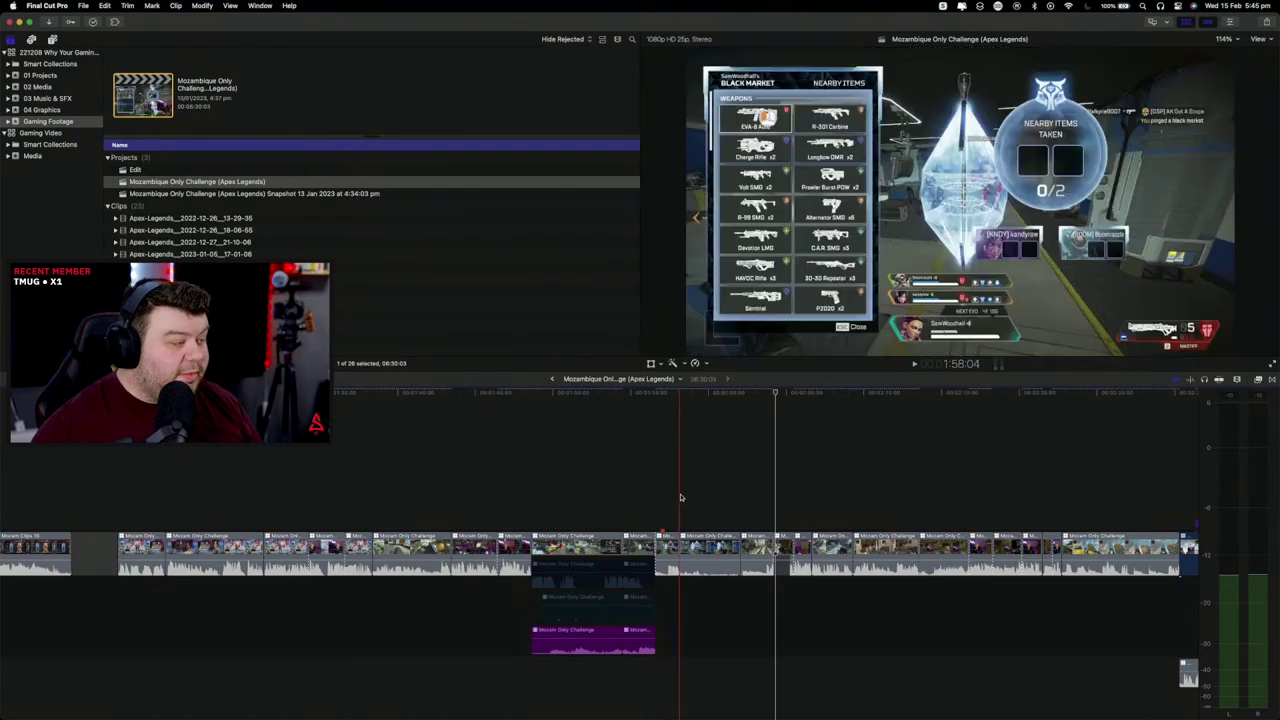
{"action": "key", "text": "space"}
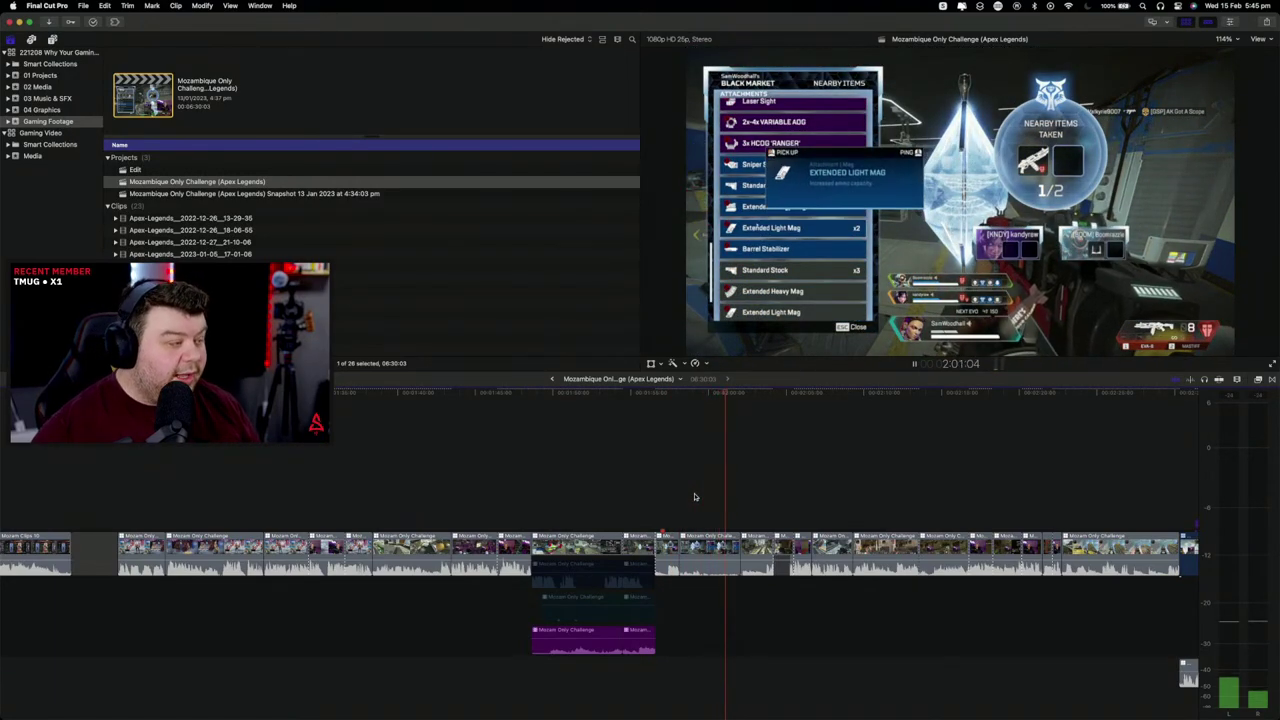
{"action": "key", "text": "space"}
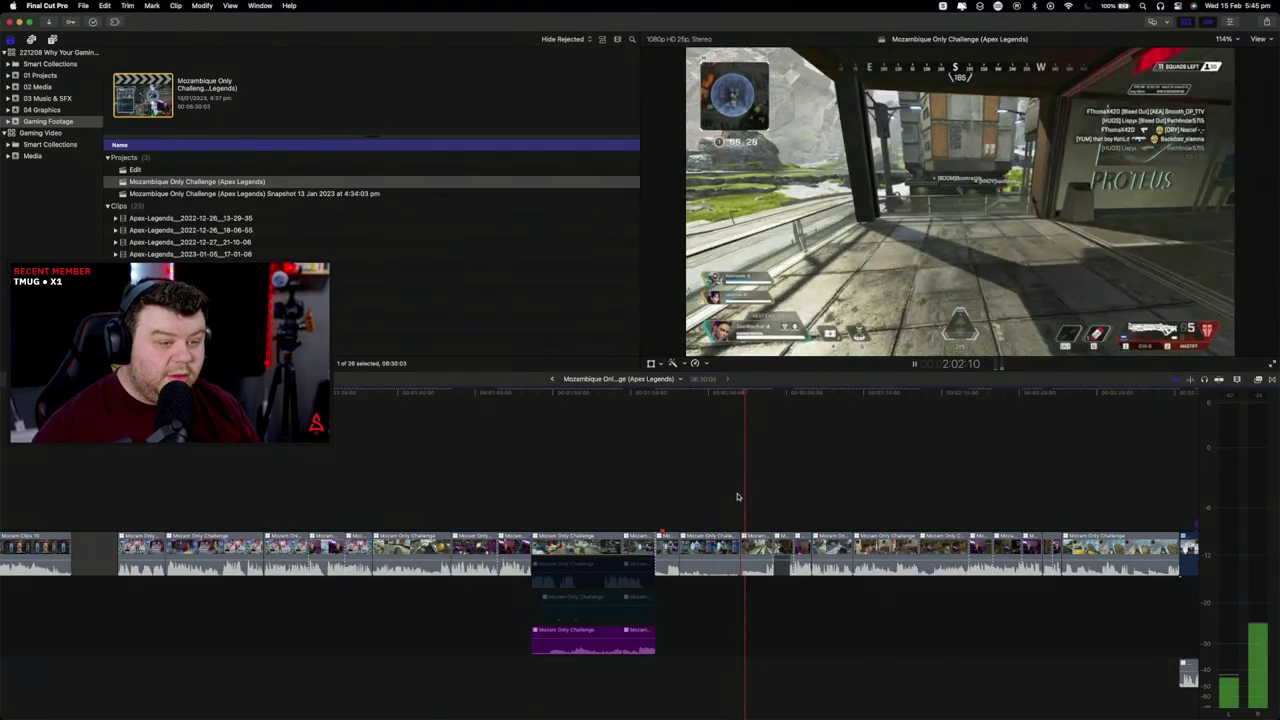
{"action": "key", "text": "space"}
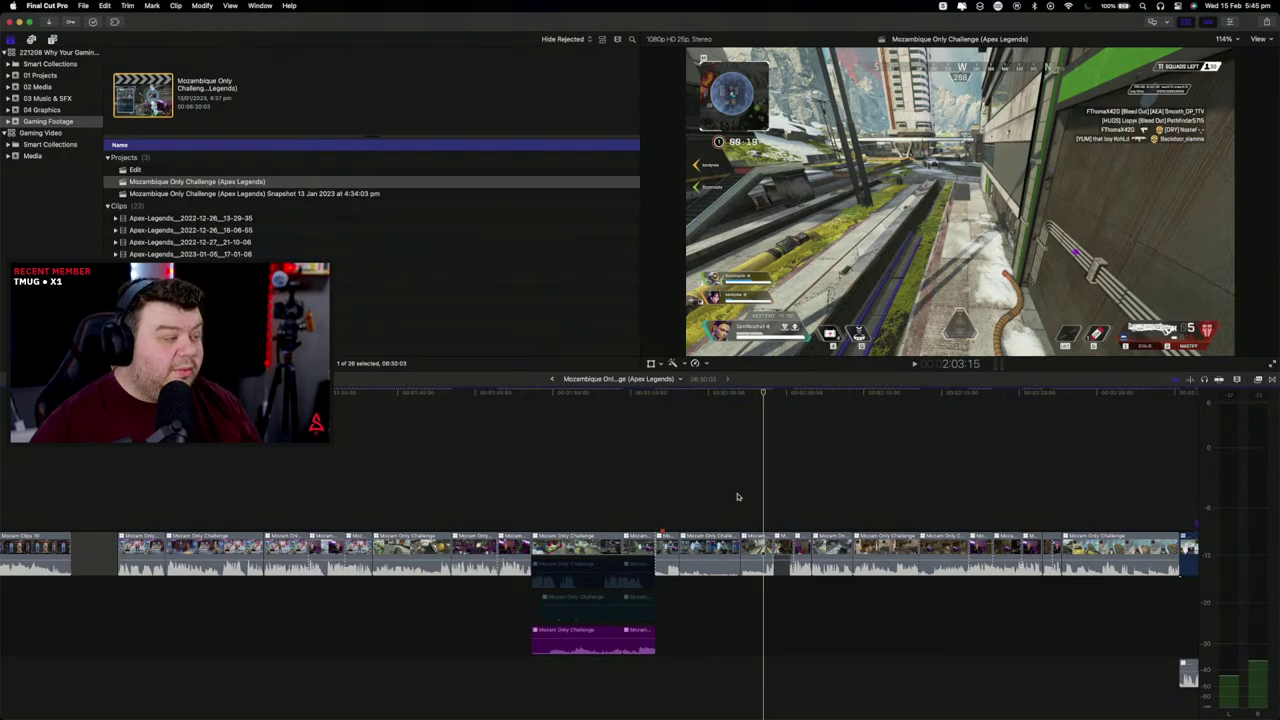
{"action": "key", "text": "space"}
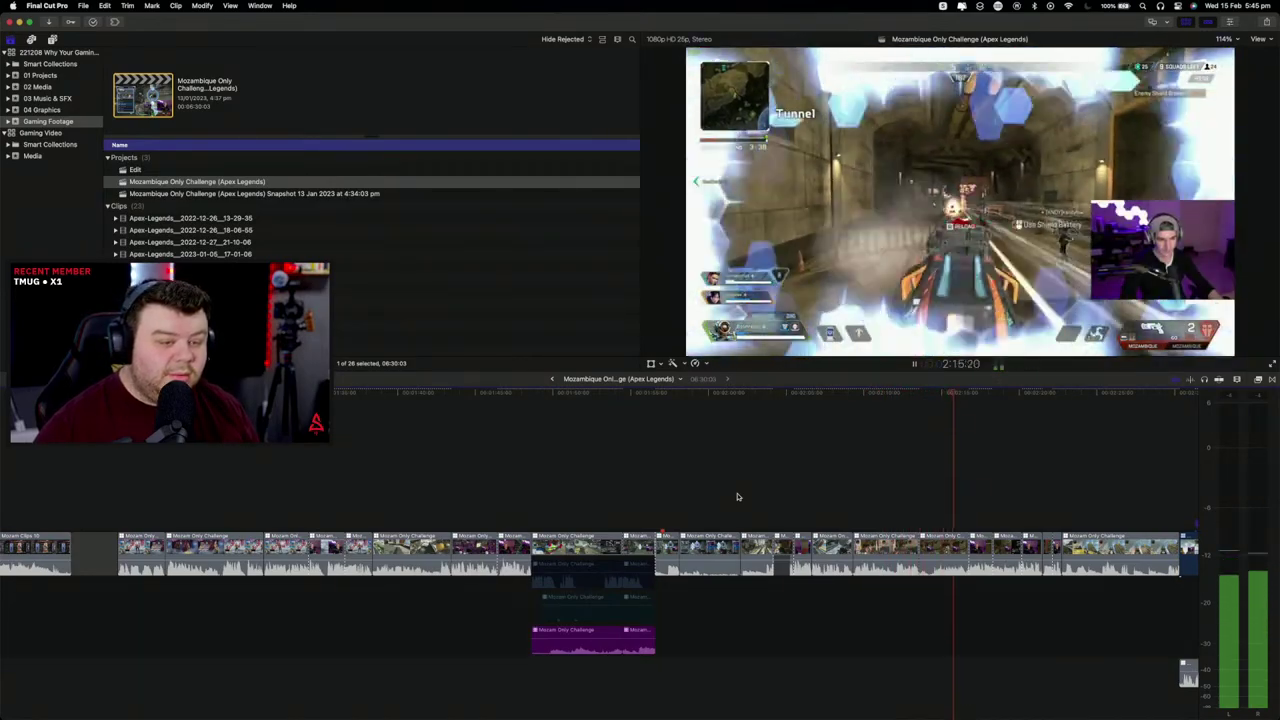
{"action": "key", "text": "space"}
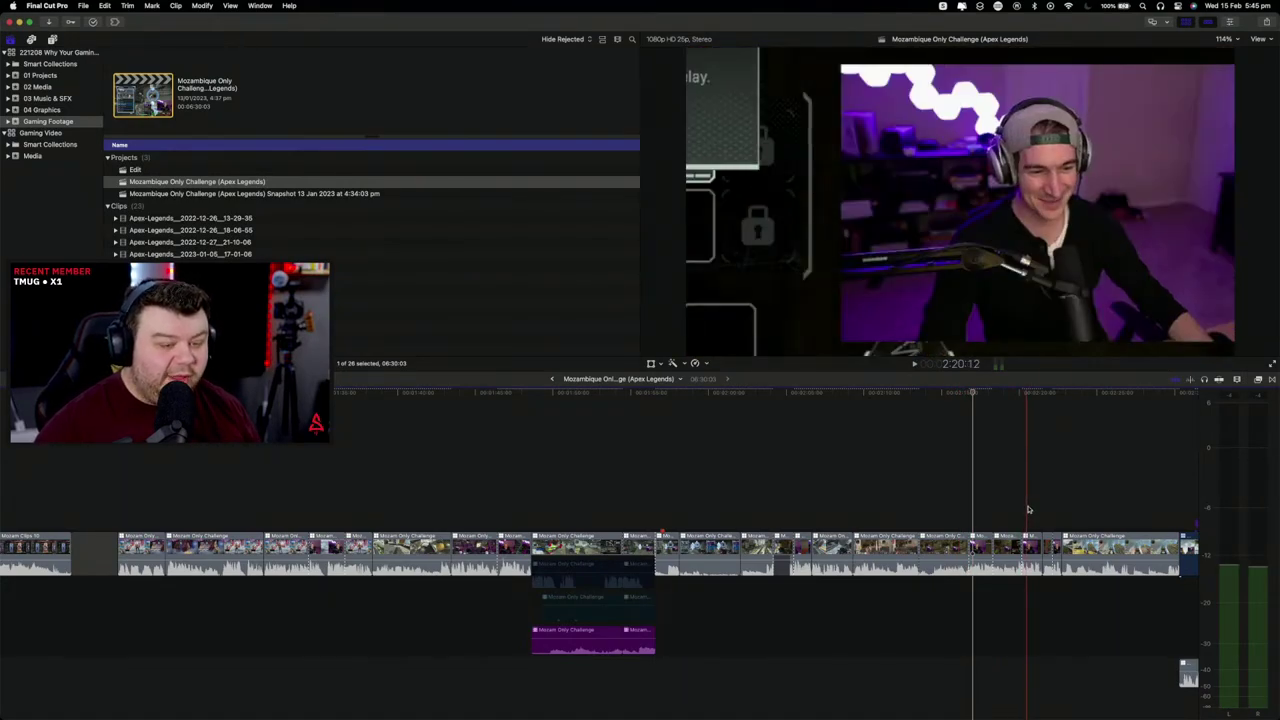
{"action": "key", "text": "space"}
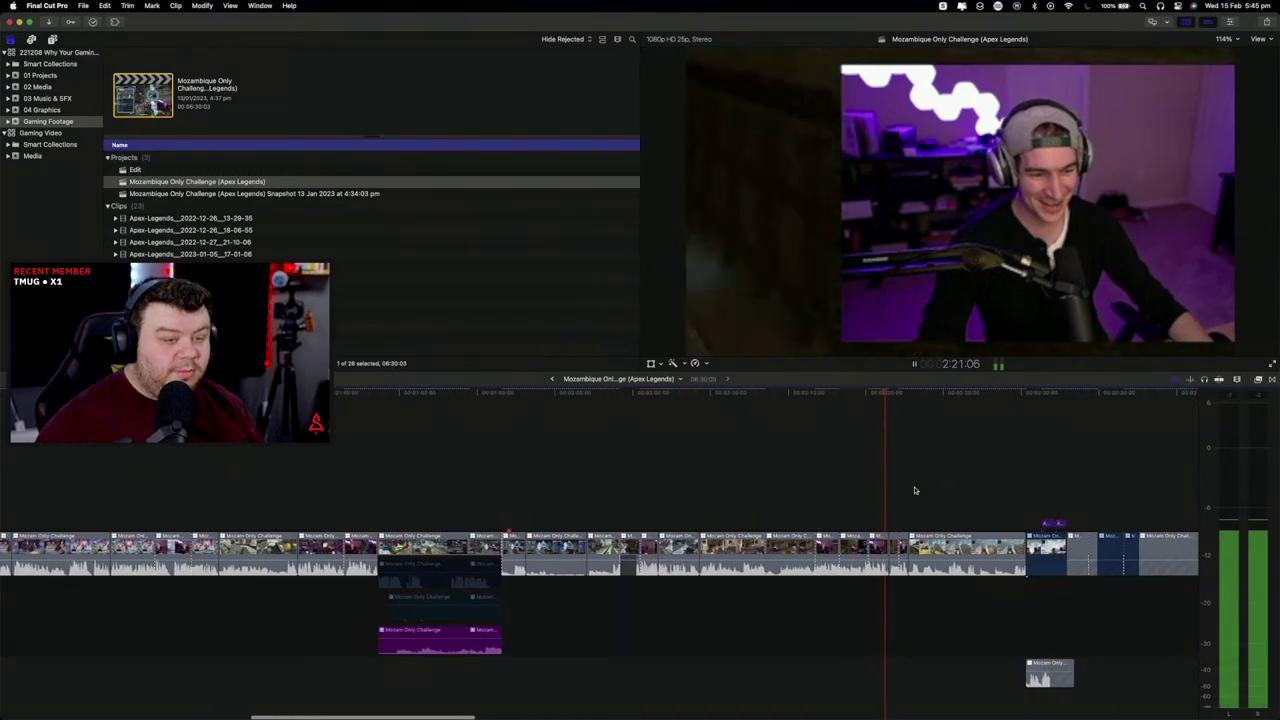
Step: Select the short clip further along and play through that part of the edit
{"action": "key", "text": "space"}
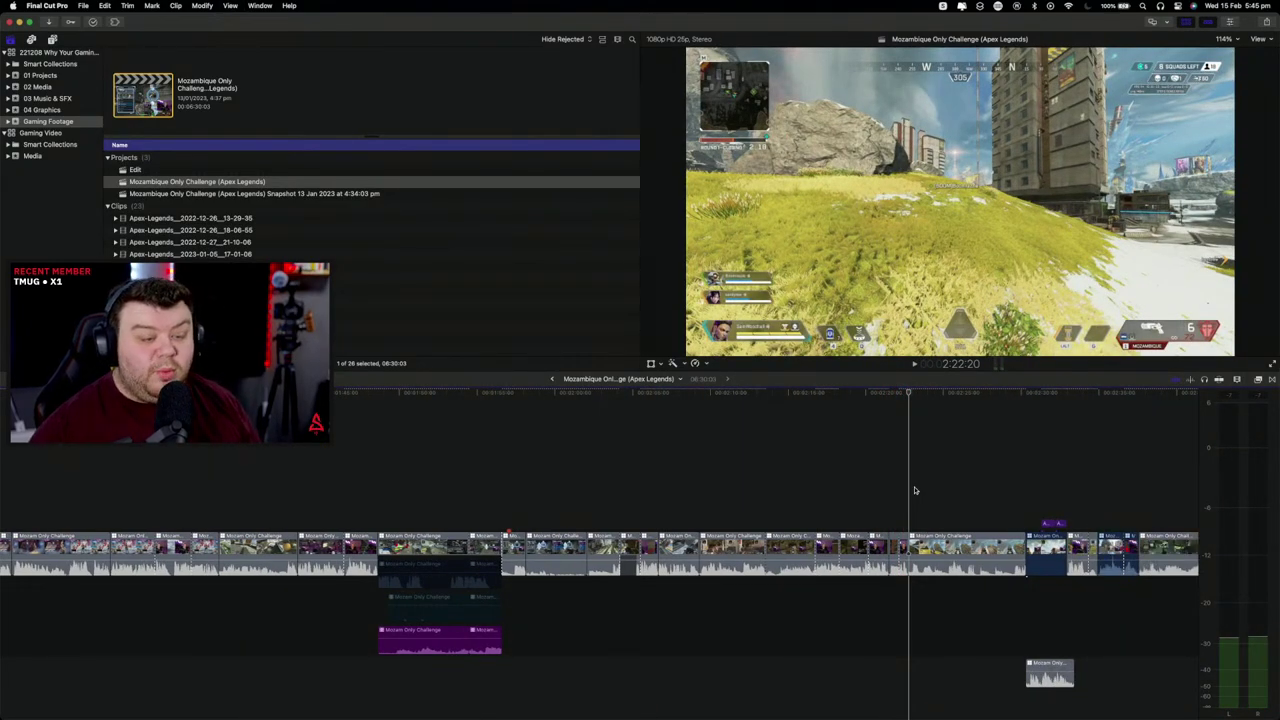
{"action": "left_click", "coordinate": [877, 548]}
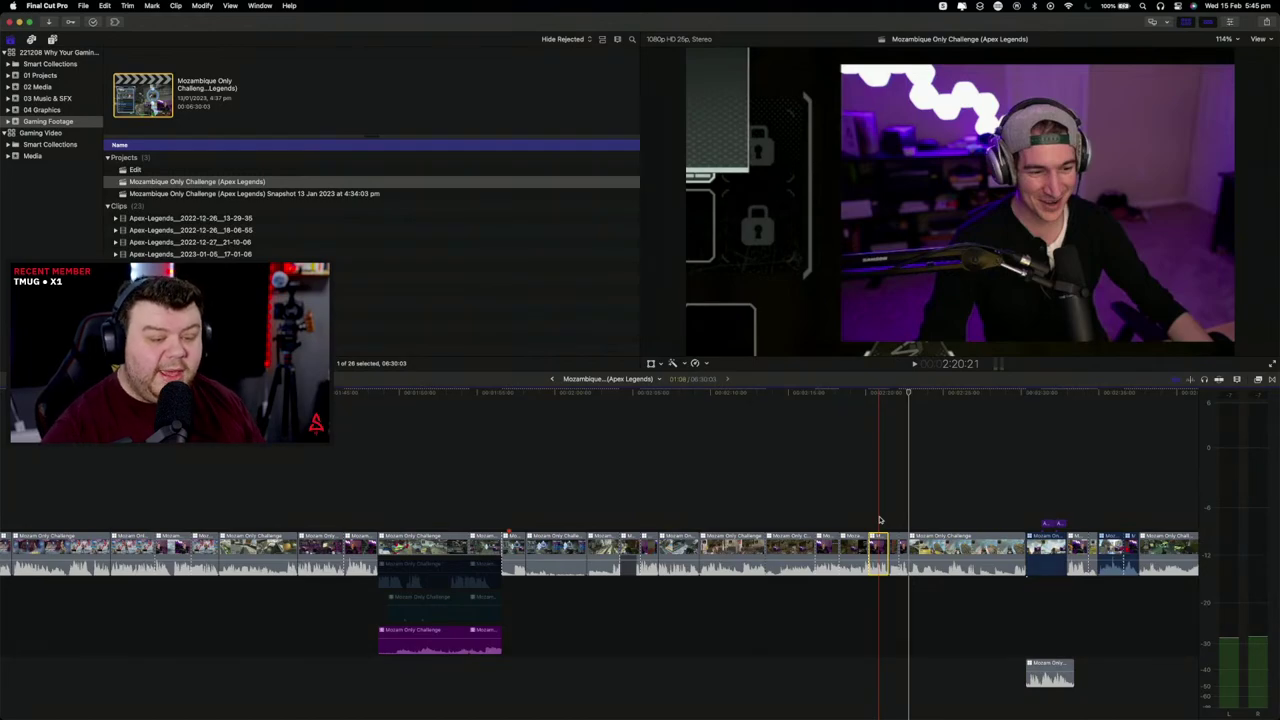
{"action": "key", "text": "space"}
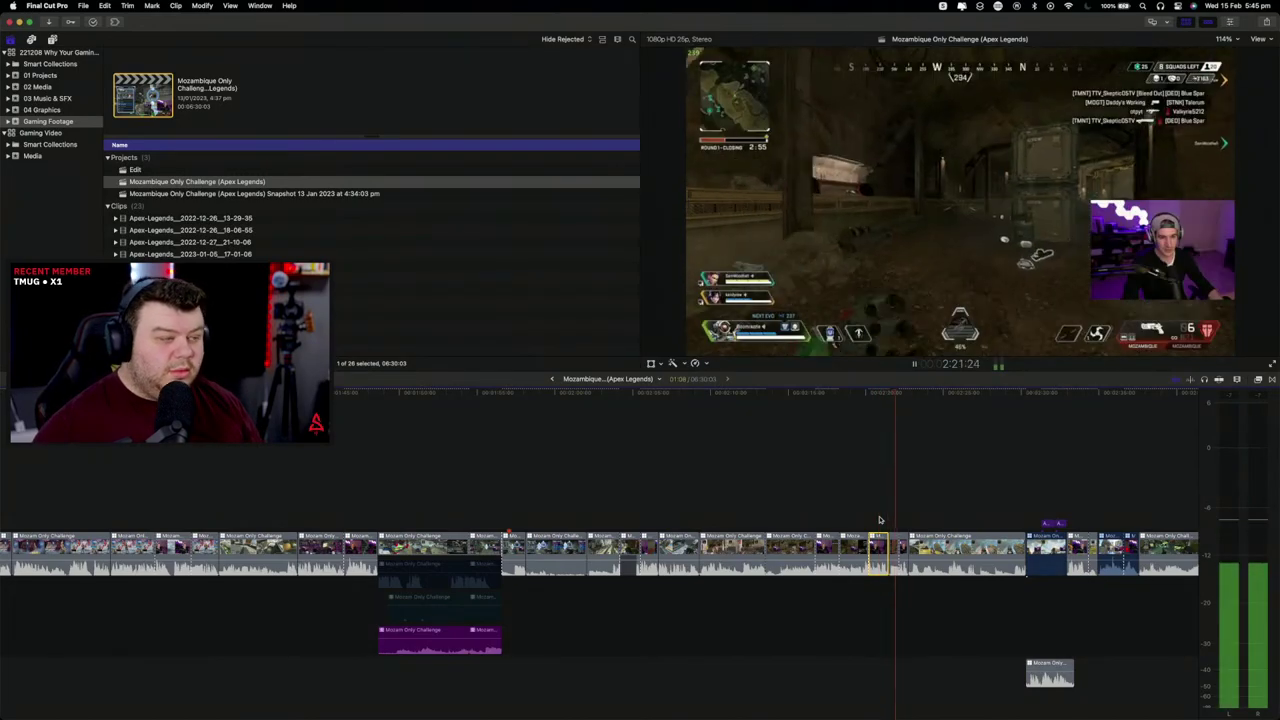
{"action": "key", "text": "space"}
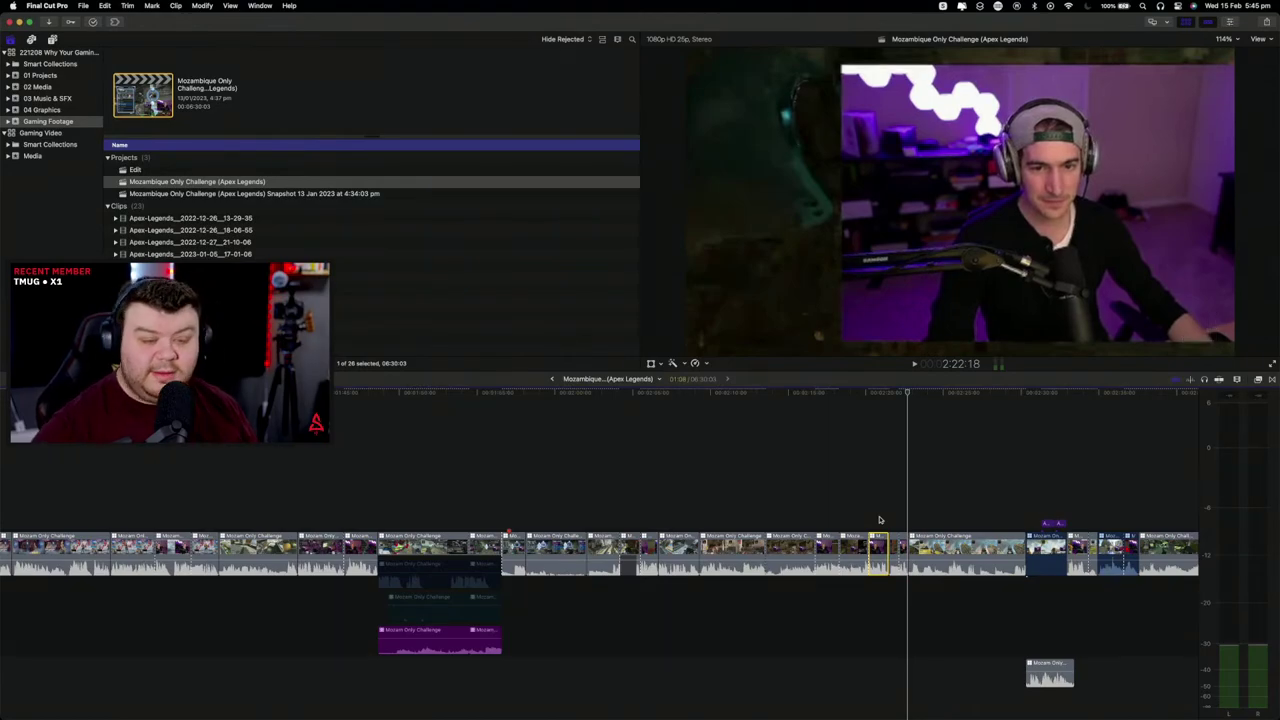
{"action": "key", "text": "space"}
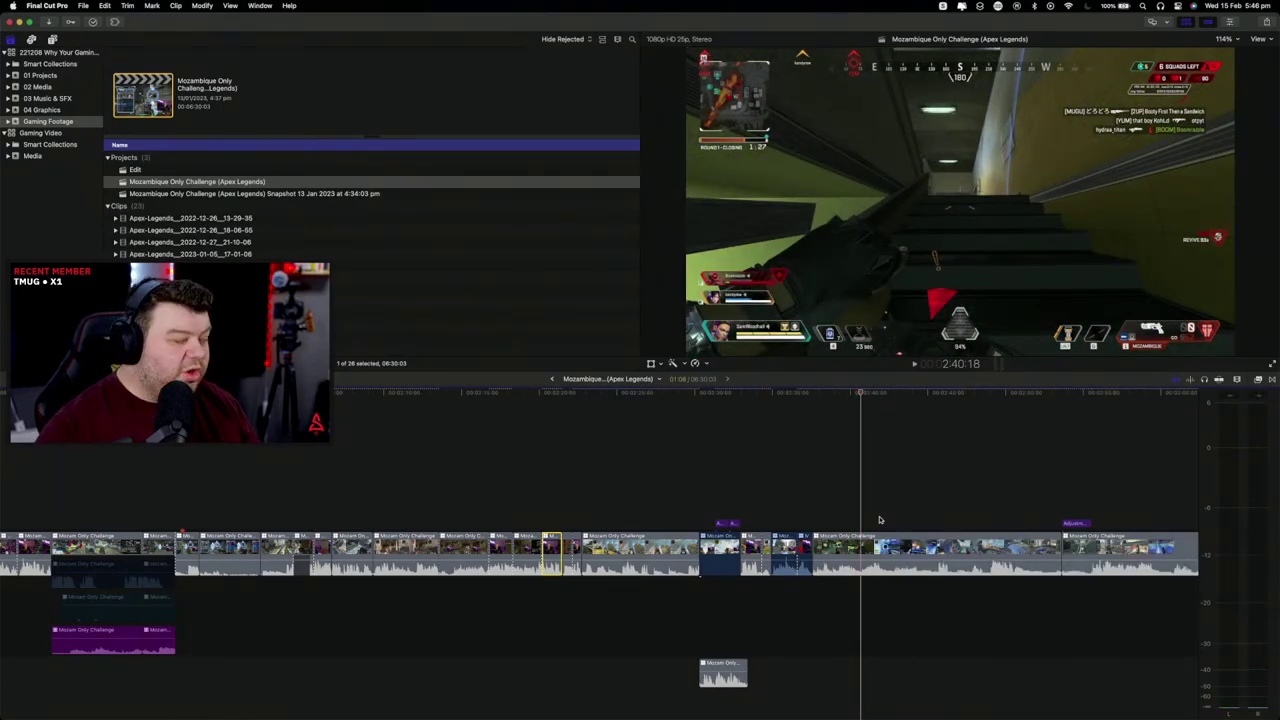
{"action": "key", "text": "space"}
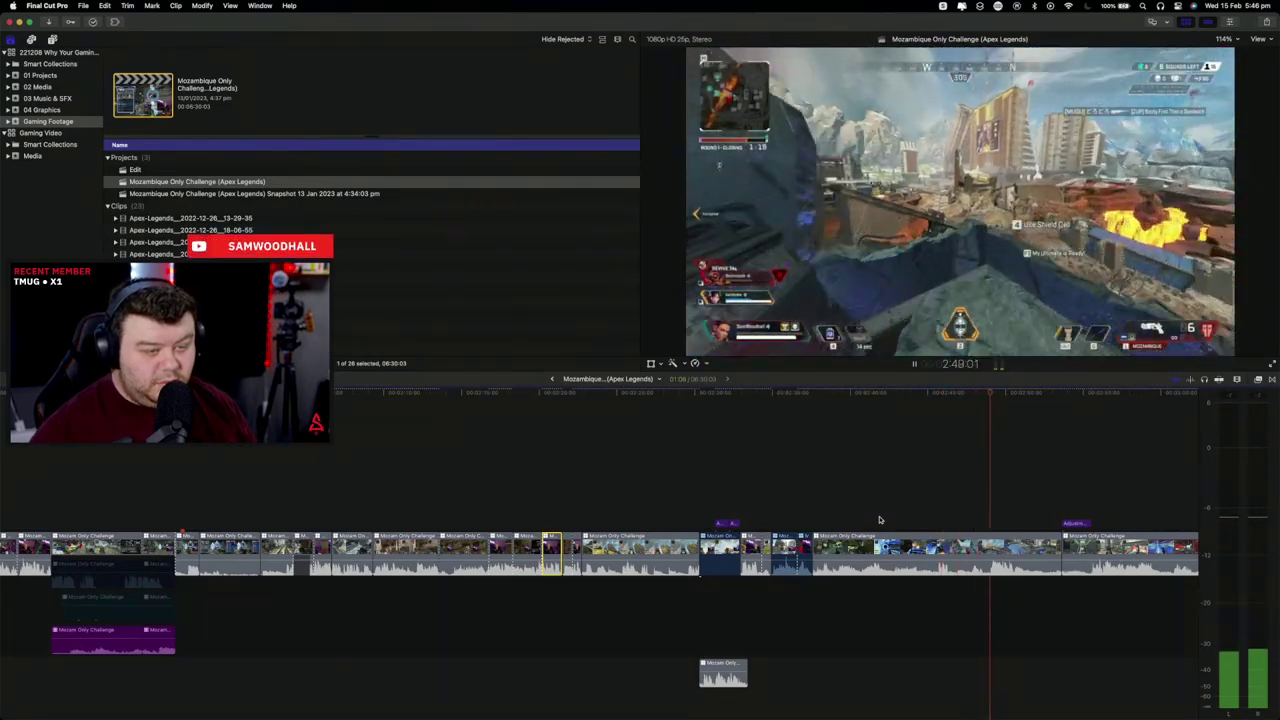
{"action": "key", "text": "space"}
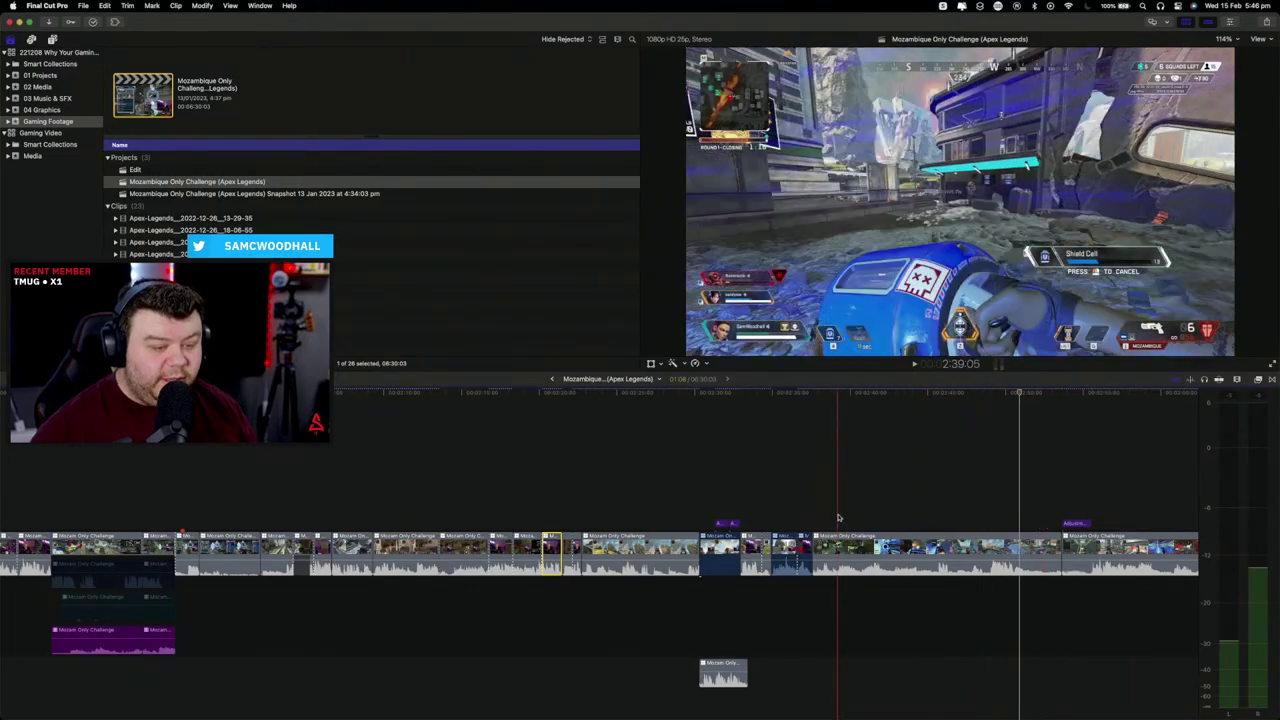
Step: Play the section around the playhead in short bursts, then zoom the timeline in
{"action": "key", "text": "space"}
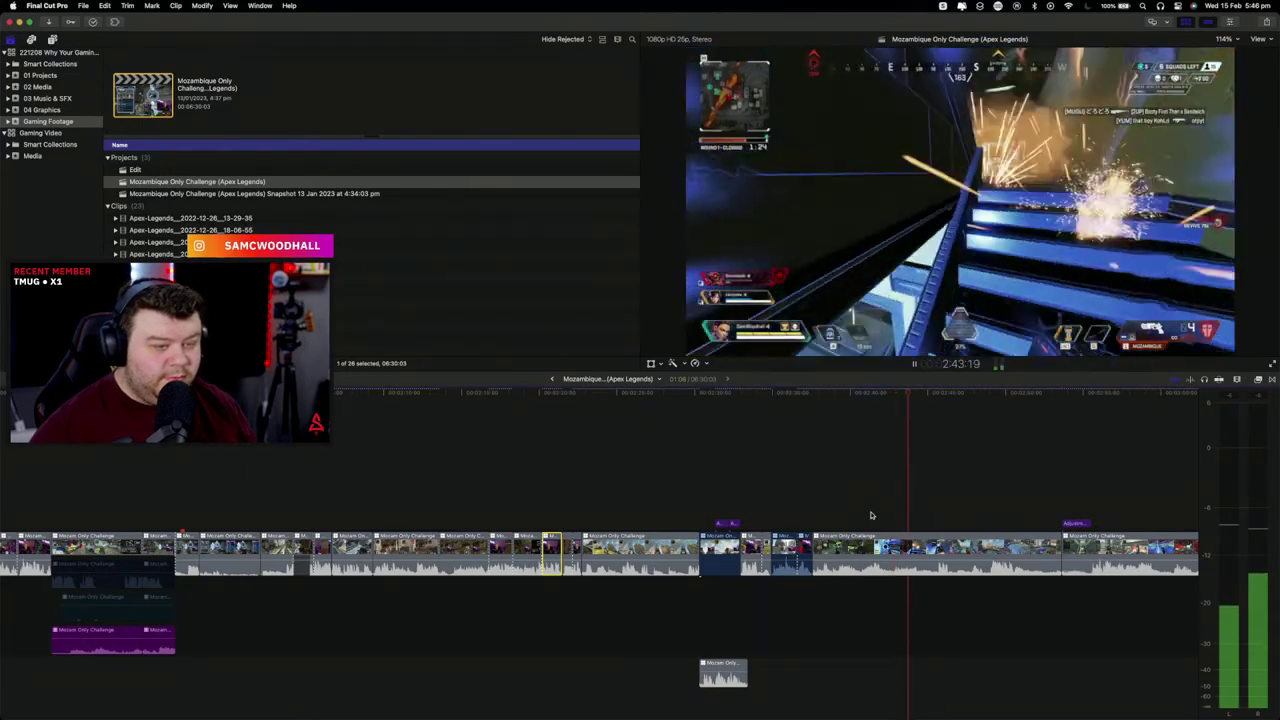
{"action": "key", "text": "space"}
{"action": "key", "text": "space"}
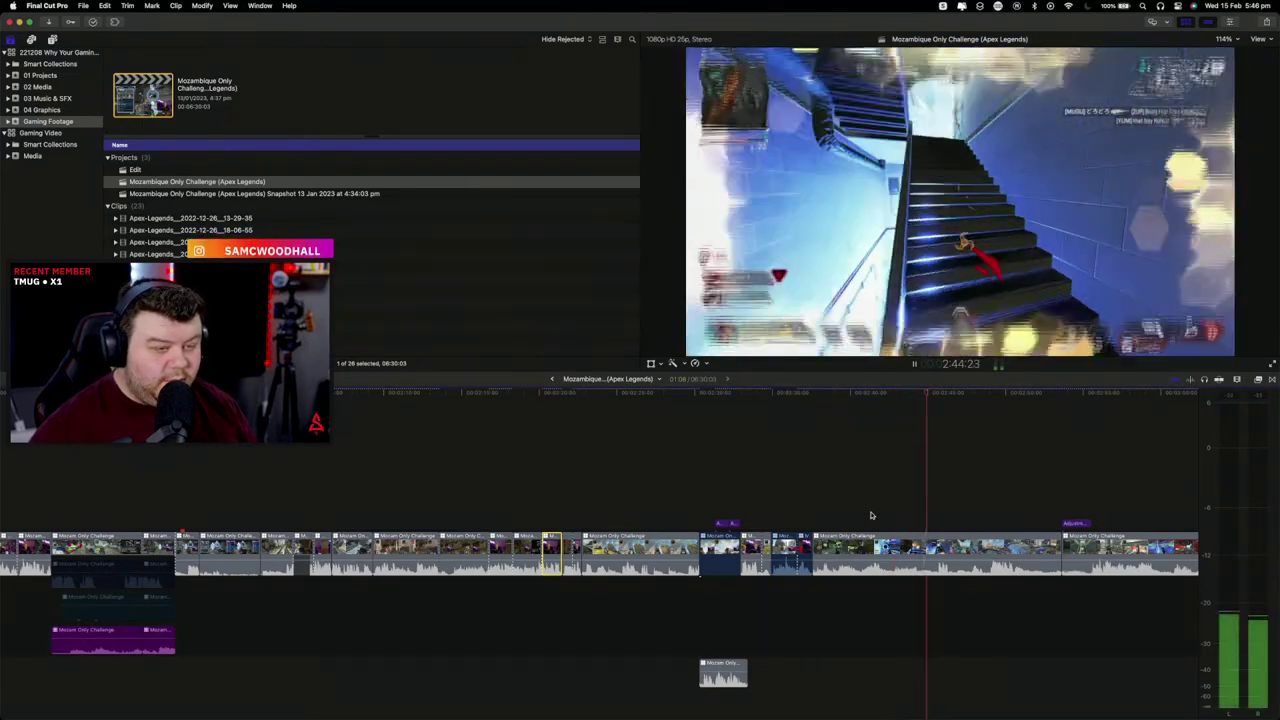
{"action": "key", "text": "space"}
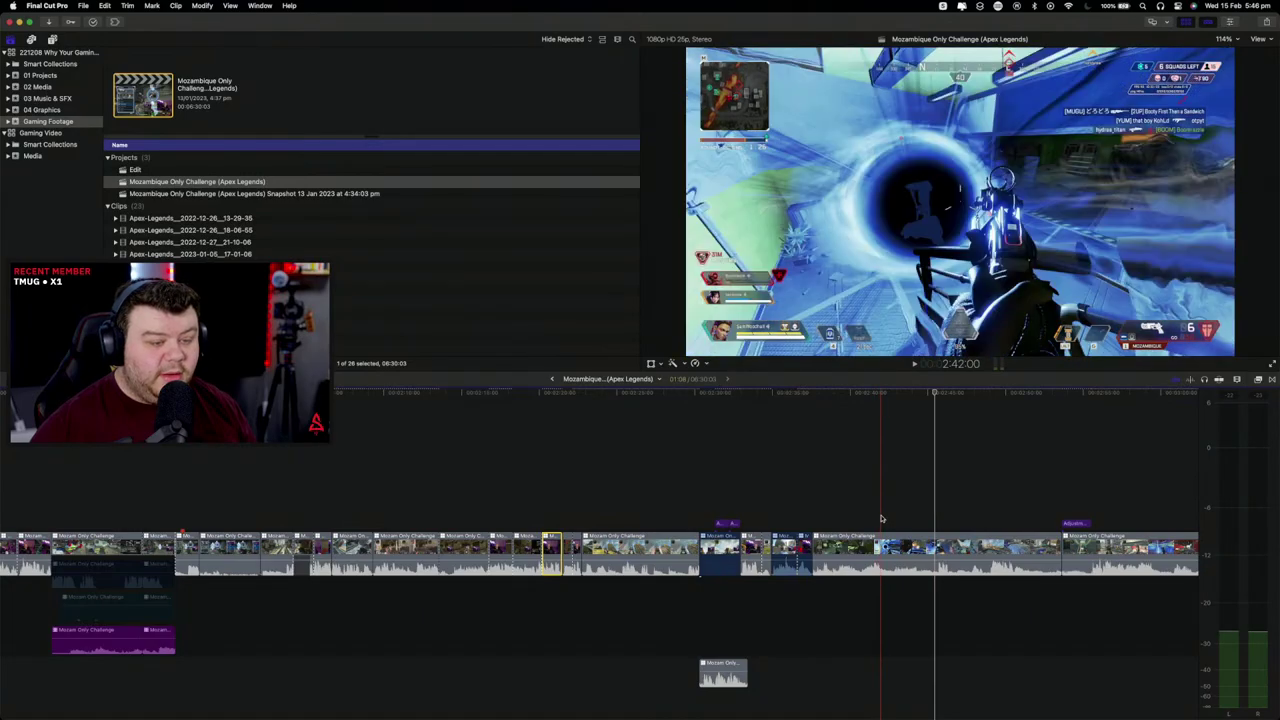
{"action": "key", "text": "space"}
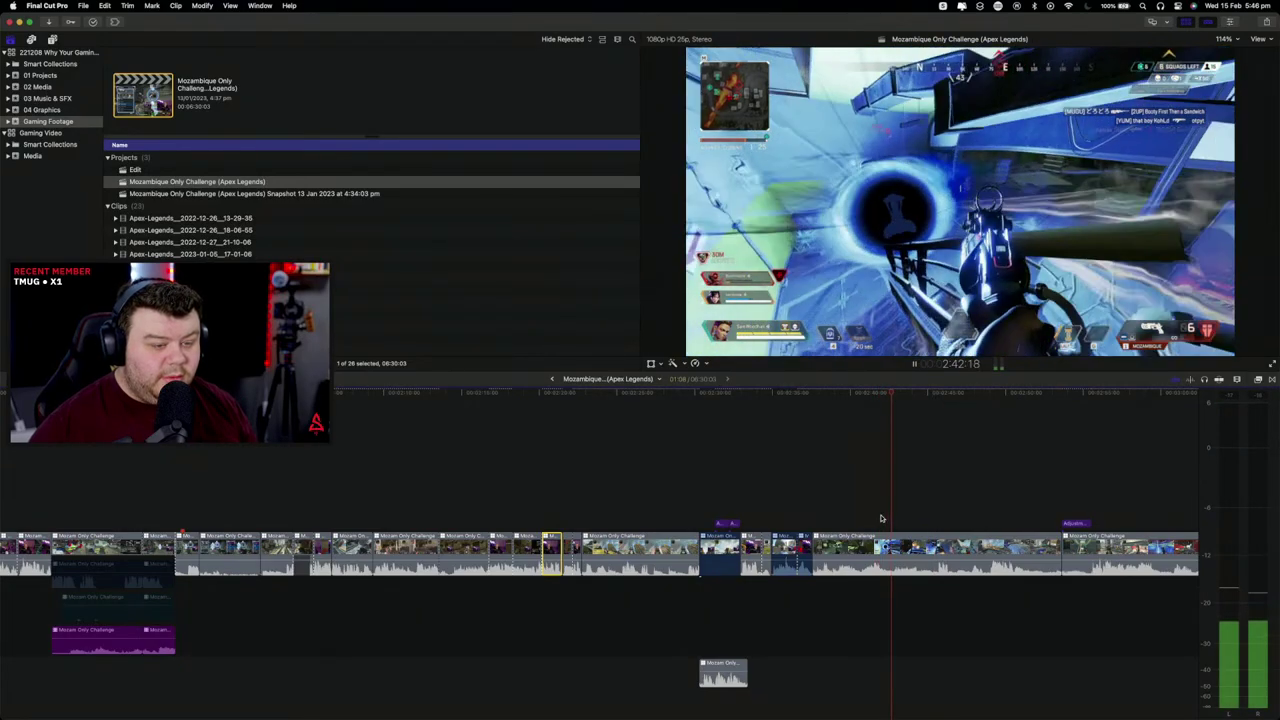
{"action": "key", "text": "space"}
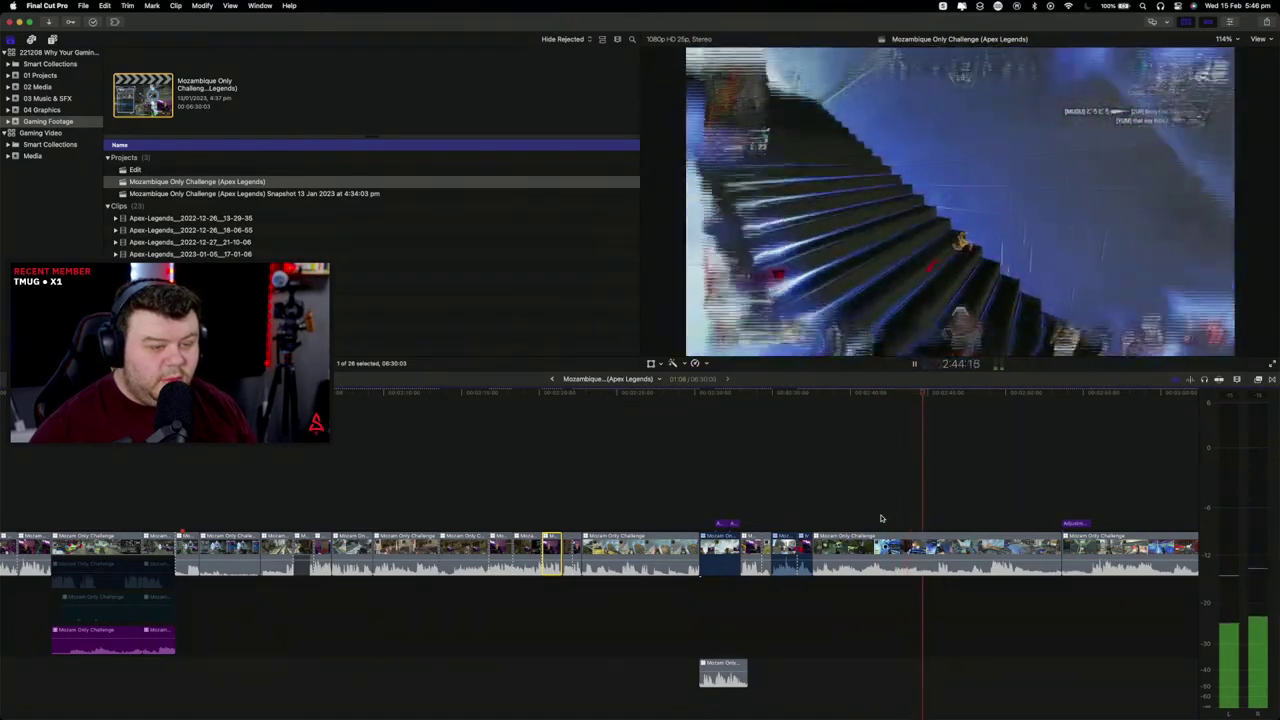
{"action": "key", "text": "space"}
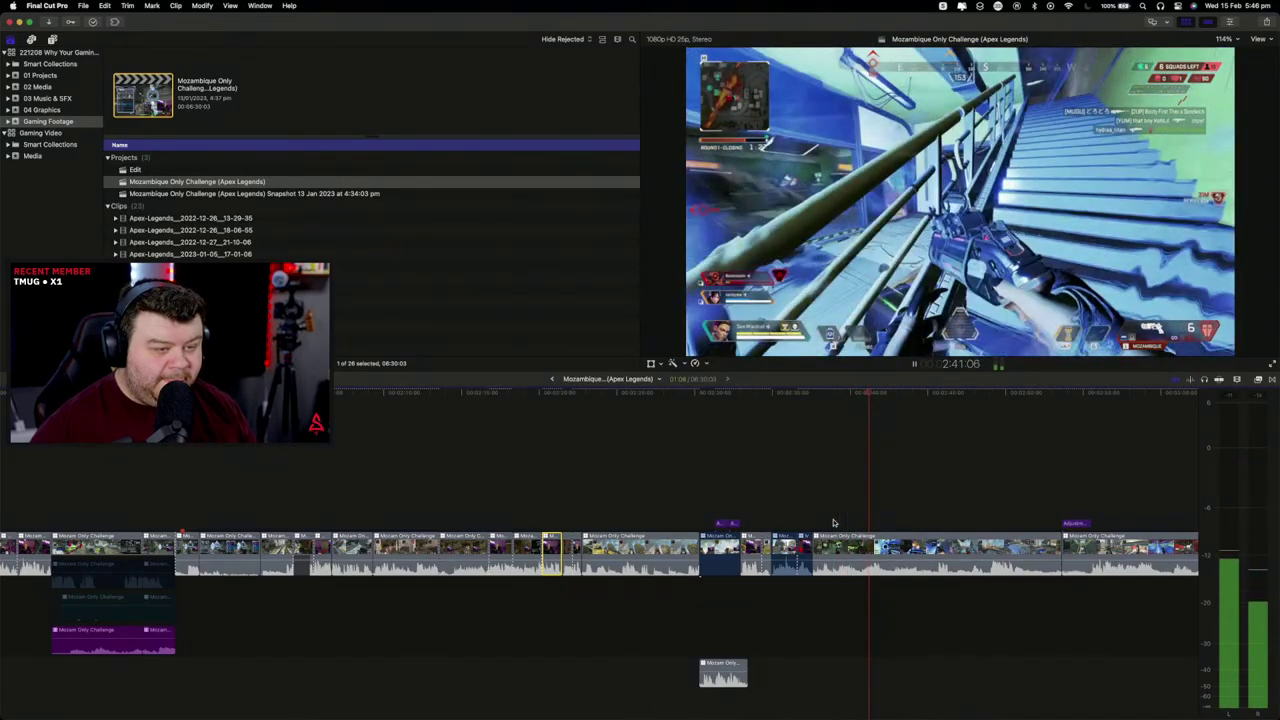
{"action": "key", "text": "space"}
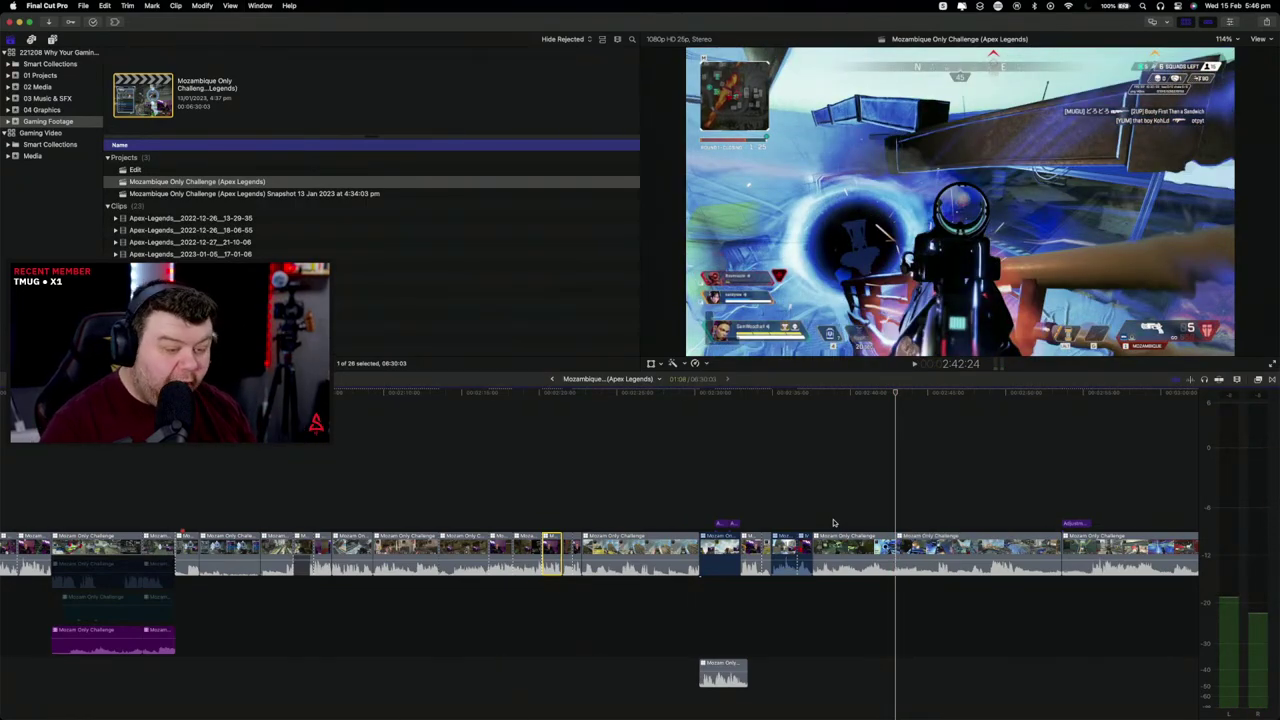
{"action": "key", "text": "super+equal"}
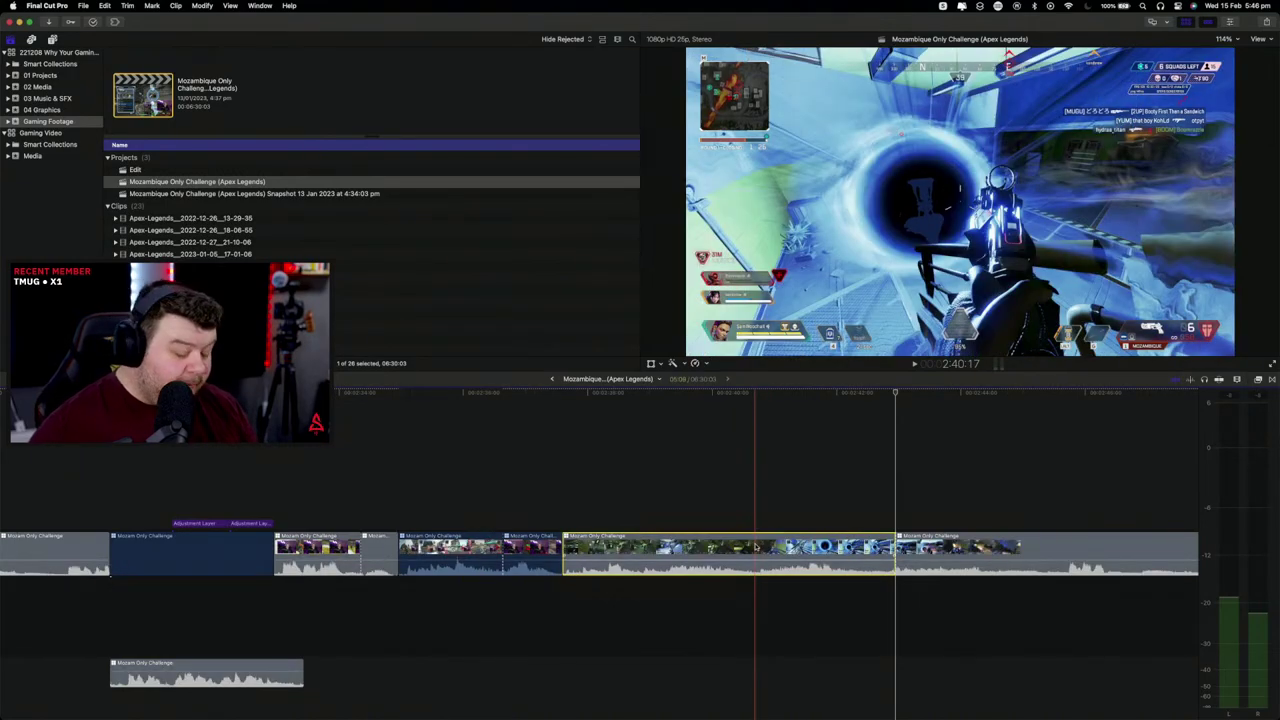
Step: Expand the multicam clip's audio components, disable channels 3 and 4, and play it
{"action": "key", "text": "ctrl+alt+s"}
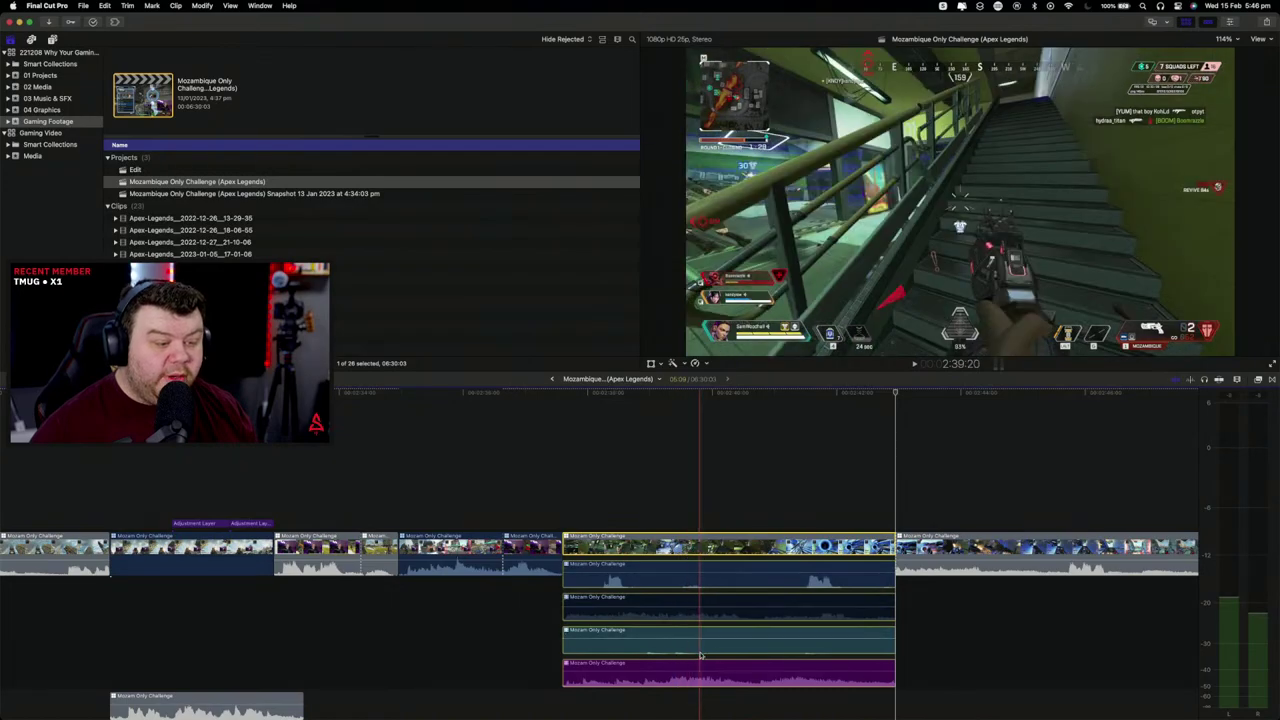
{"action": "left_click", "coordinate": [806, 580]}
{"action": "left_click_drag", "start_coordinate": [797, 703], "coordinate": [781, 655]}
{"action": "key", "text": "v"}
{"action": "left_click", "coordinate": [779, 700]}
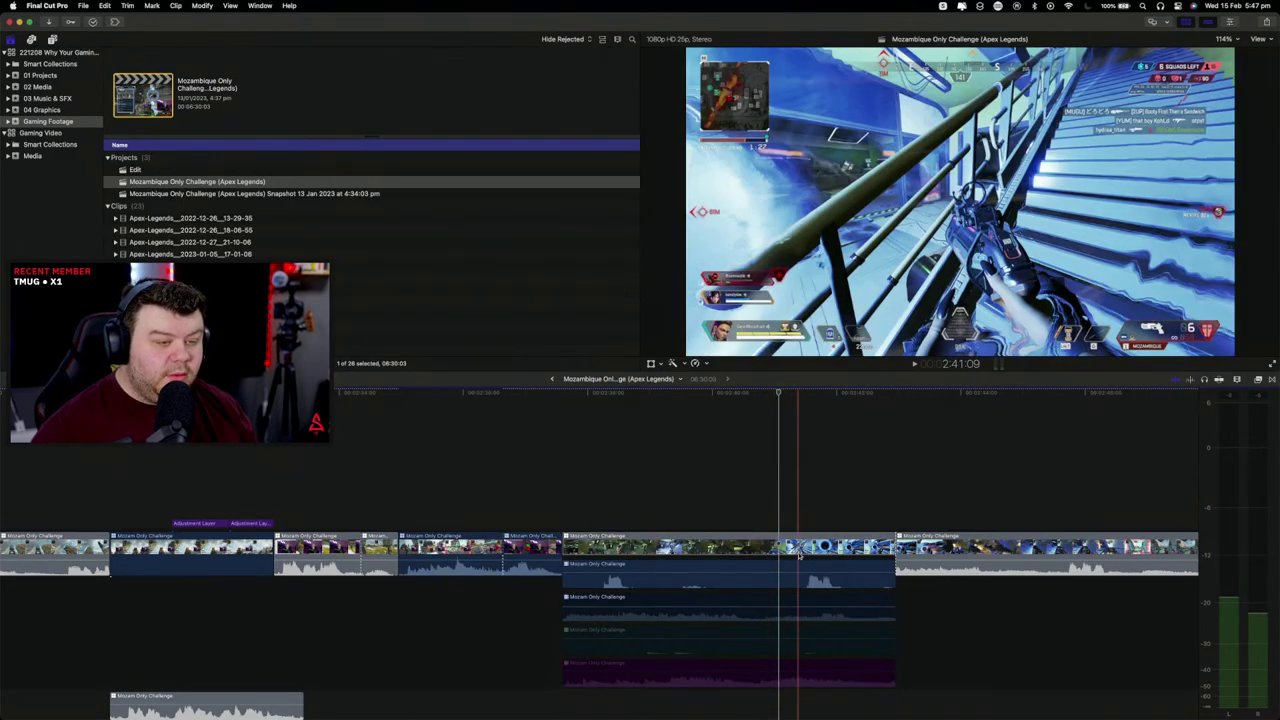
{"action": "key", "text": "space"}
Step: Trim the gameplay clip's start to the playhead with Option-[, leaving a short piece
{"action": "left_click", "coordinate": [800, 556]}
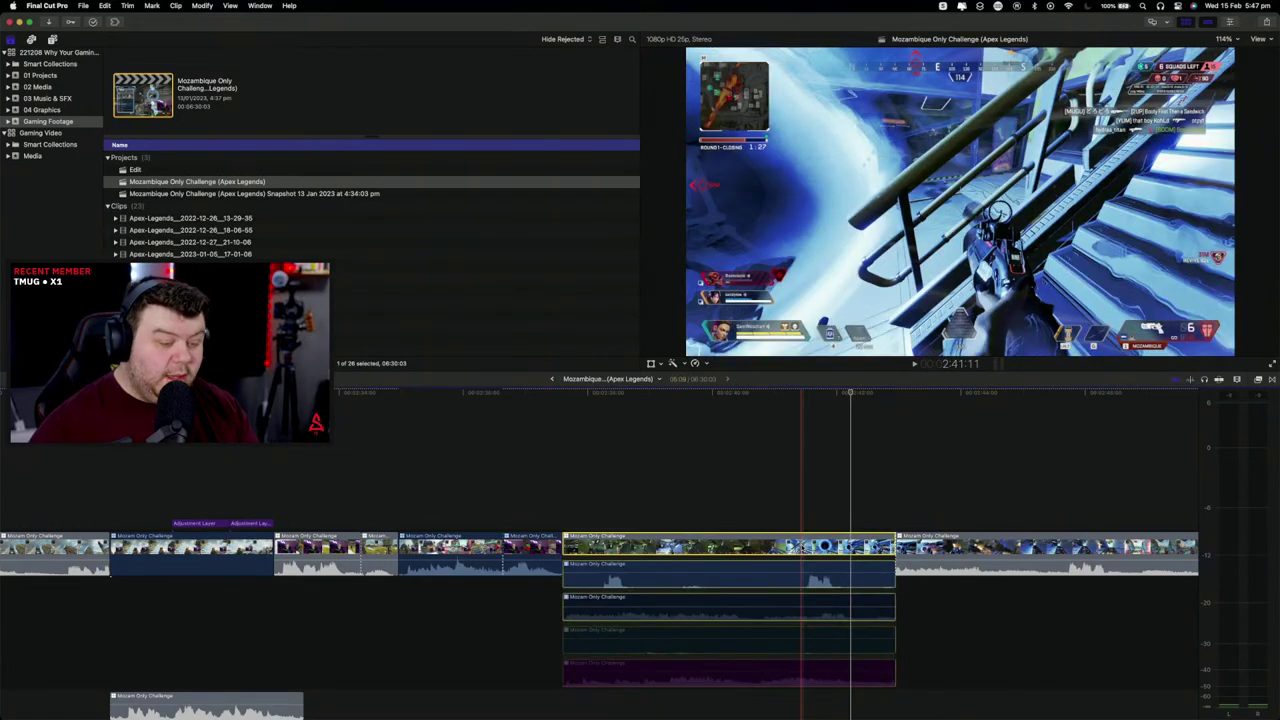
{"action": "key", "text": "alt+bracketleft"}
{"action": "key", "text": "super+z"}
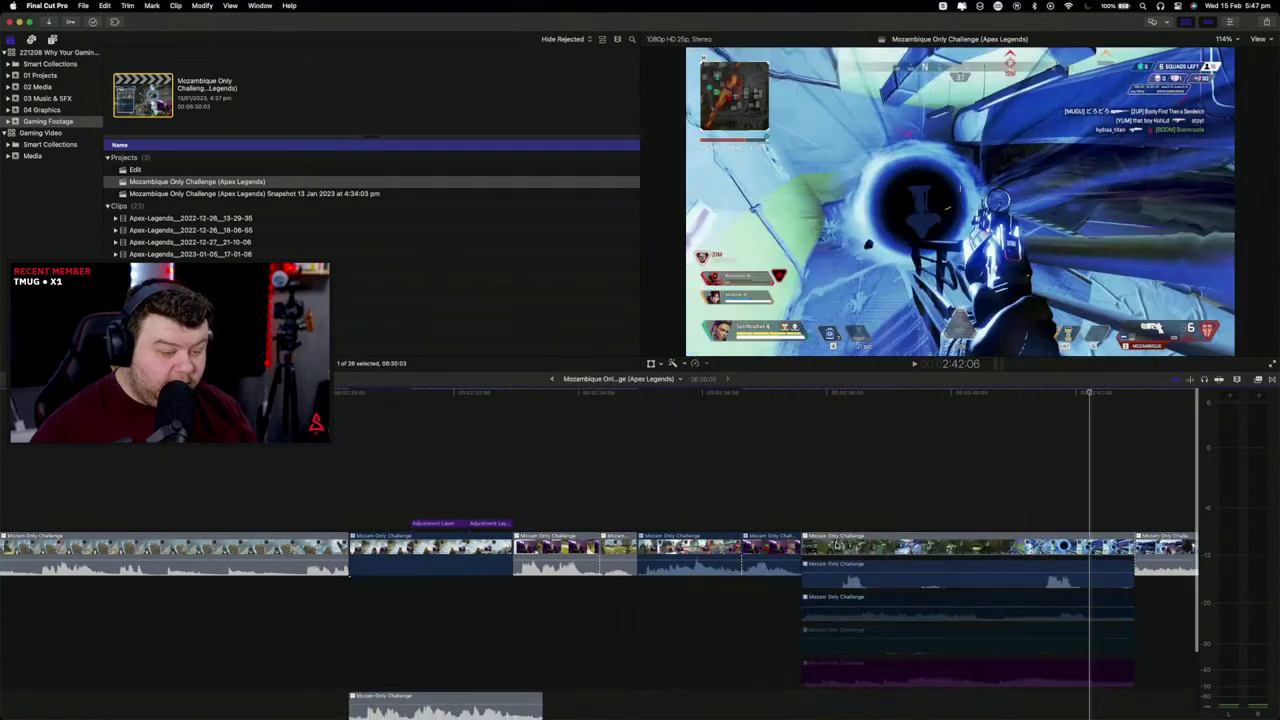
{"action": "key", "text": "super+z"}
{"action": "key", "text": "super+z"}
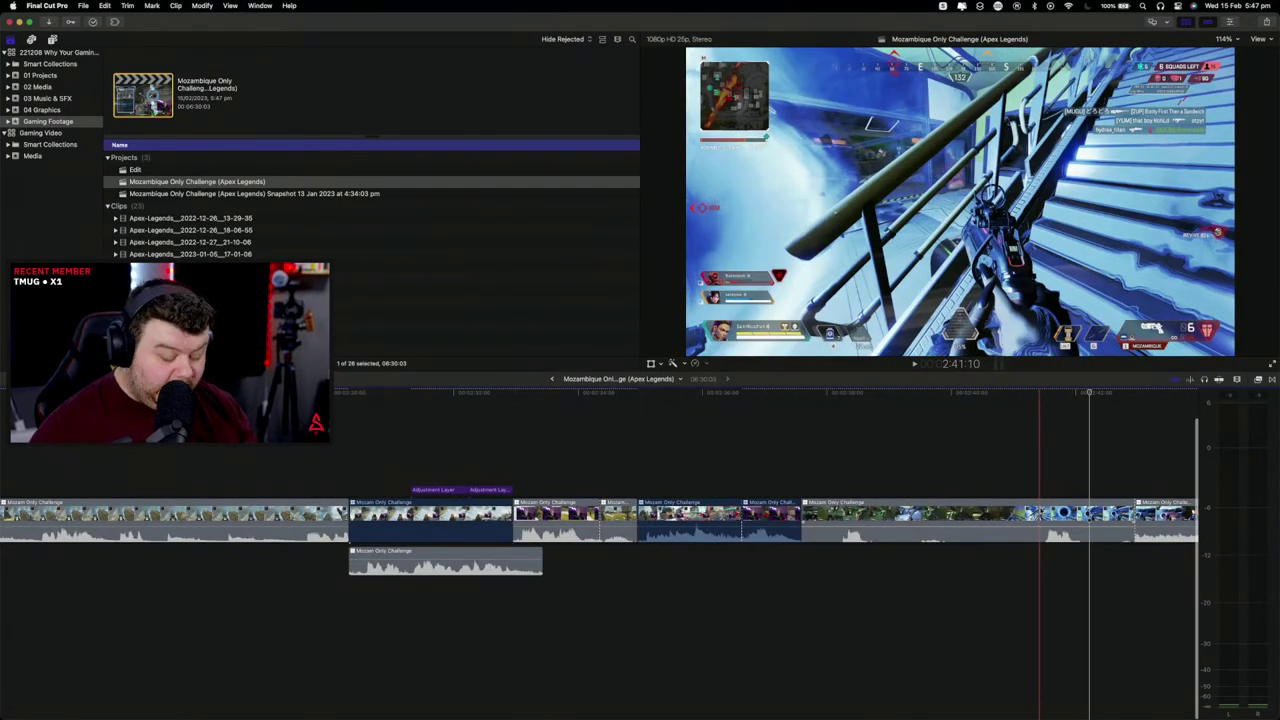
{"action": "key", "text": "alt+bracketleft"}
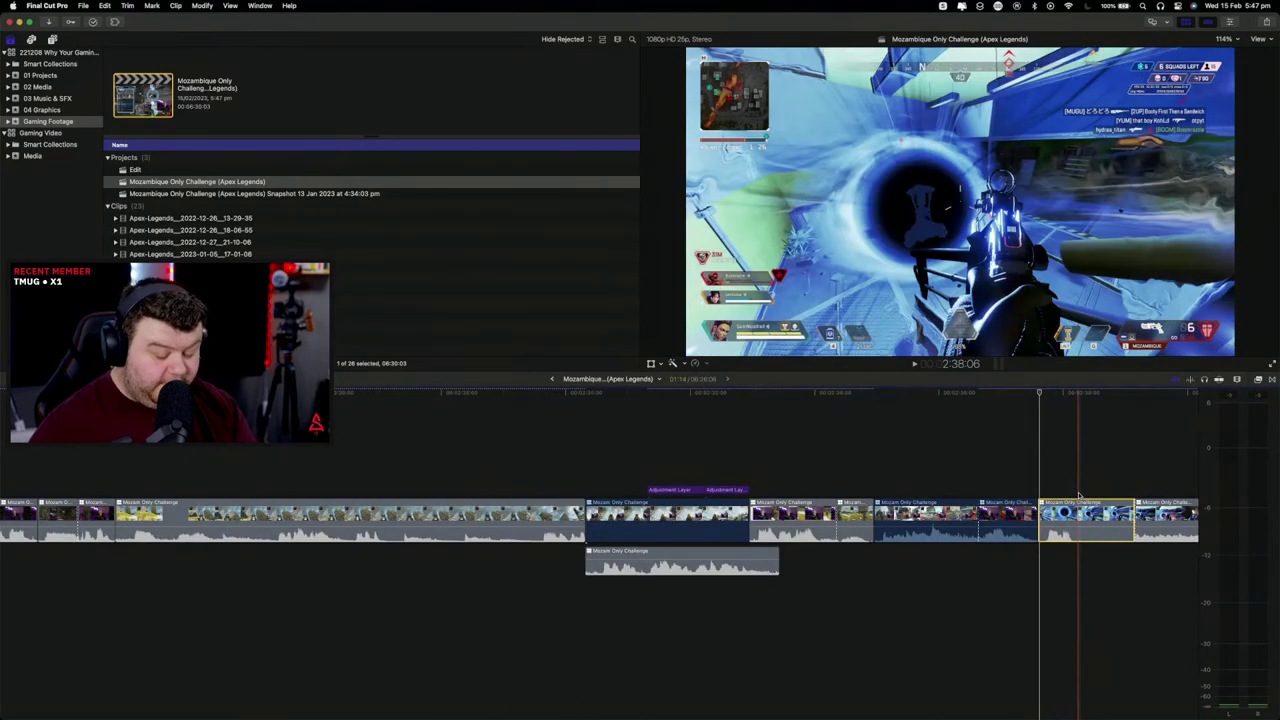
Step: Connect the short piece below the main storyline and play back the result
{"action": "scroll", "coordinate": [1064, 515], "scroll_direction": "right", "scroll_amount": 2}
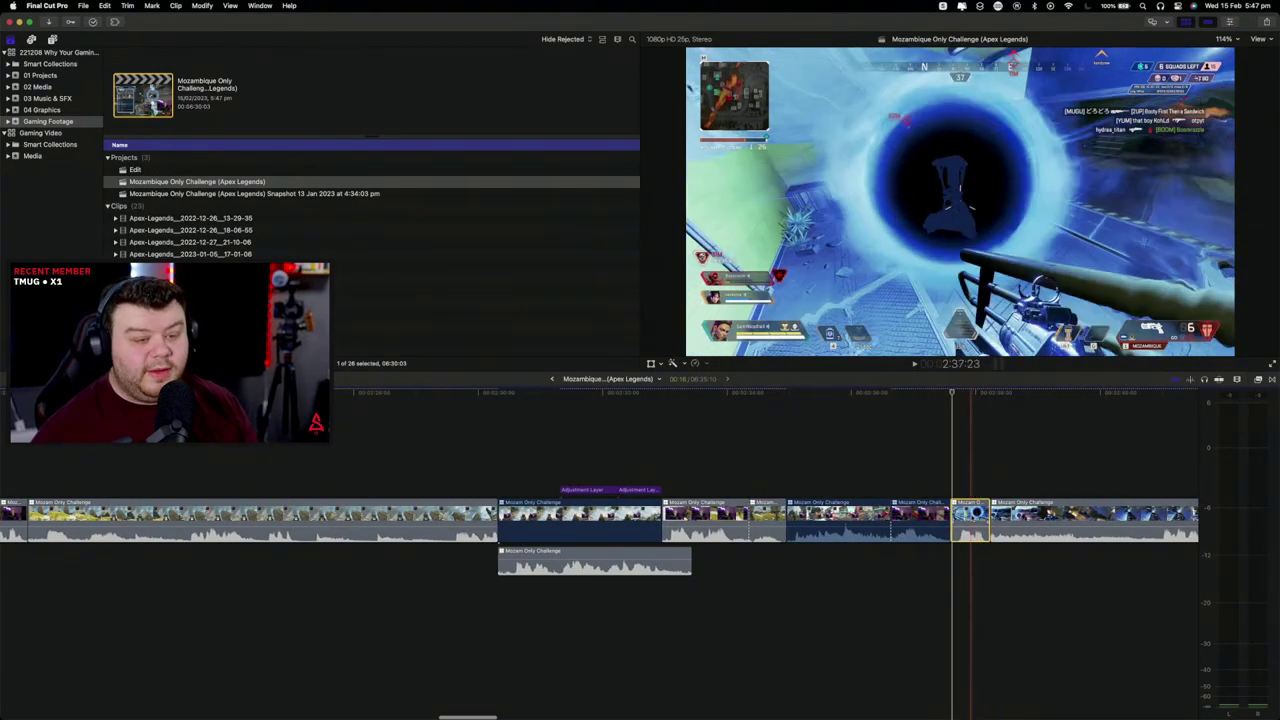
{"action": "left_click_drag", "start_coordinate": [969, 515], "coordinate": [1062, 580]}
{"action": "key", "text": "space"}
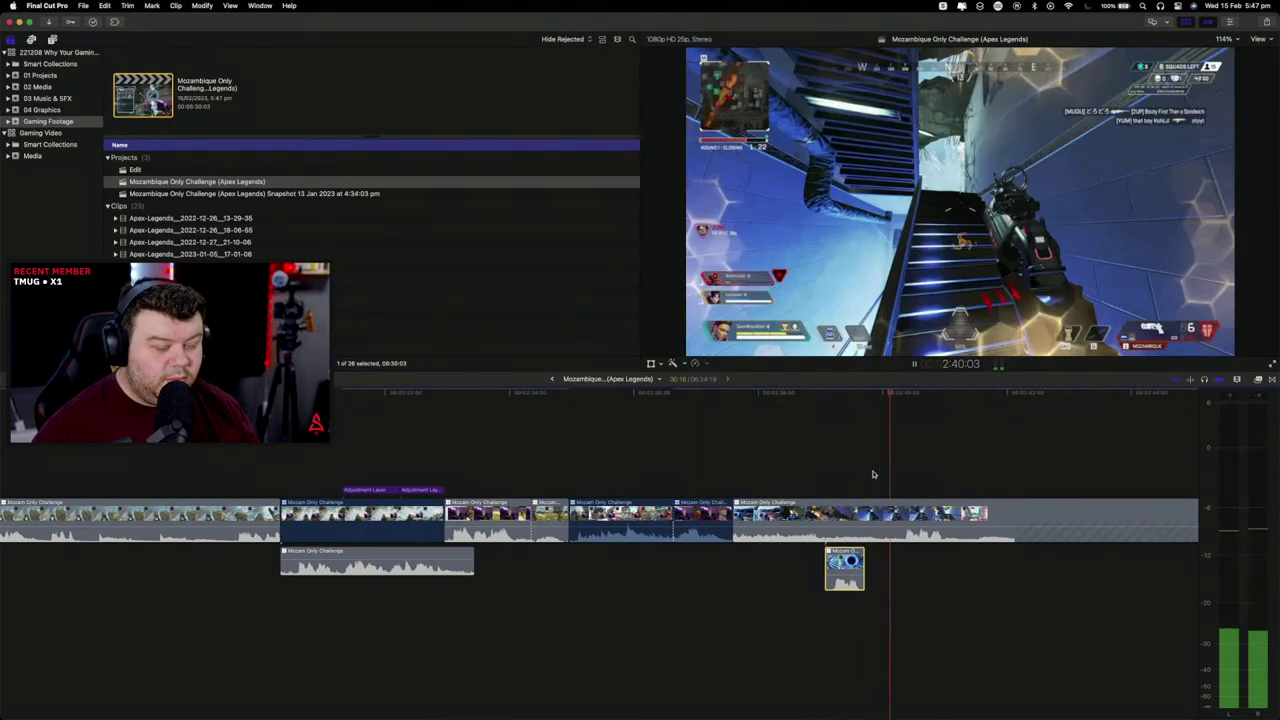
{"action": "key", "text": "space"}
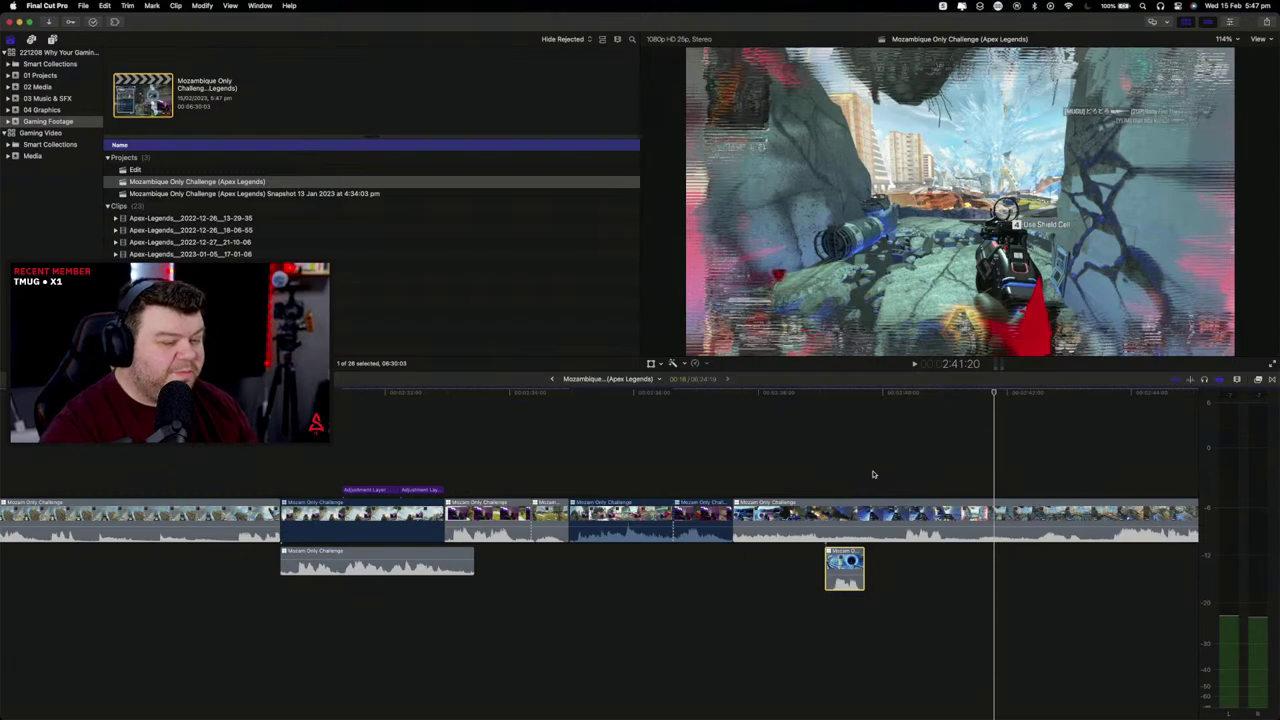
{"action": "key", "text": "space"}
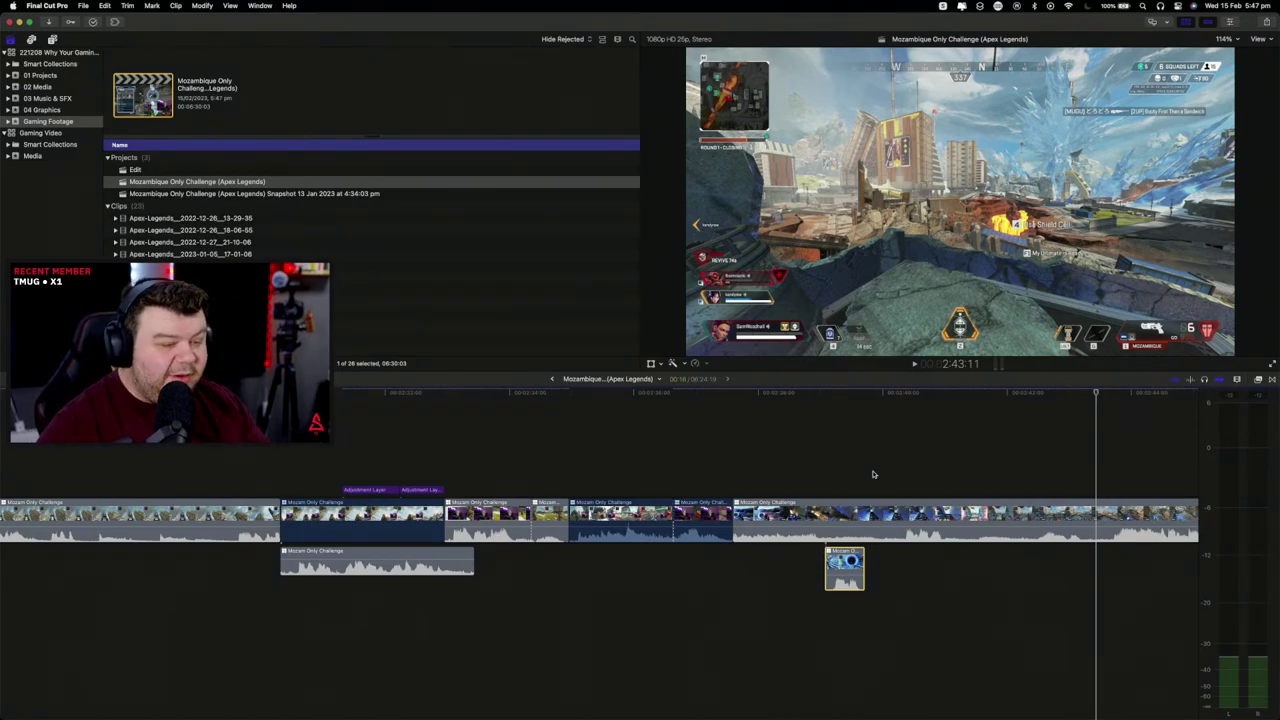
{"action": "key", "text": "space"}
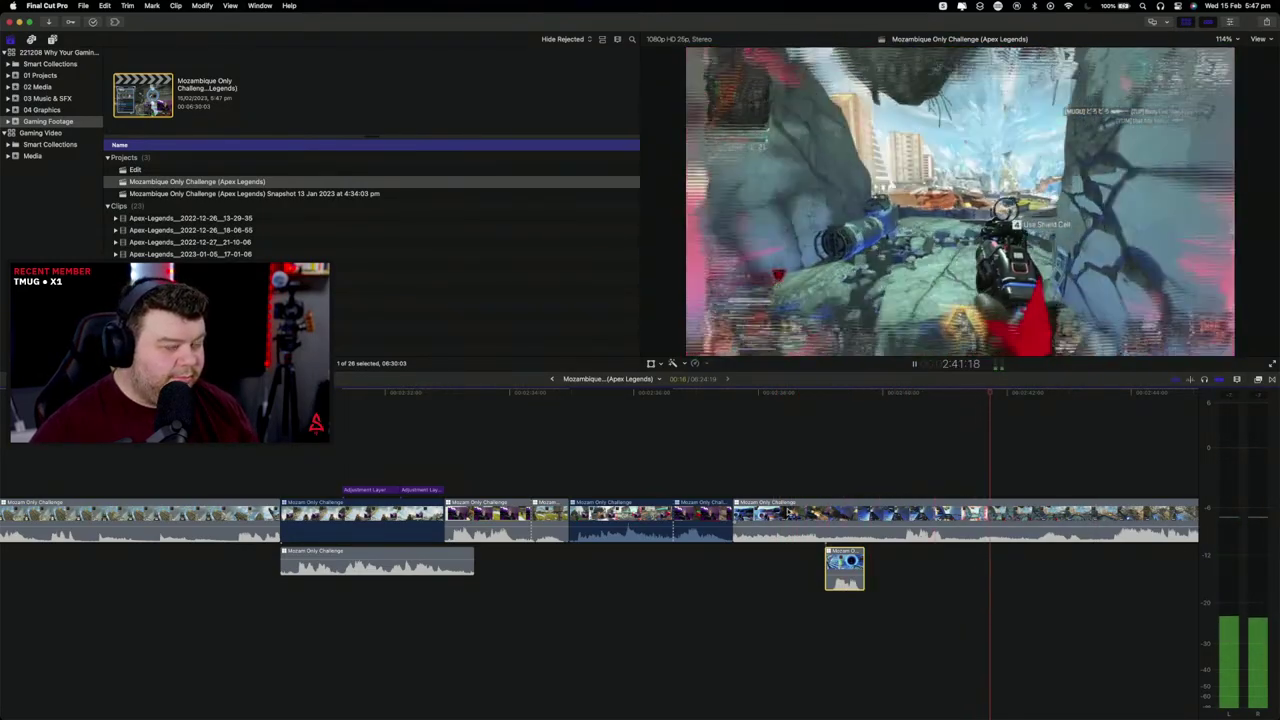
{"action": "key", "text": "space"}
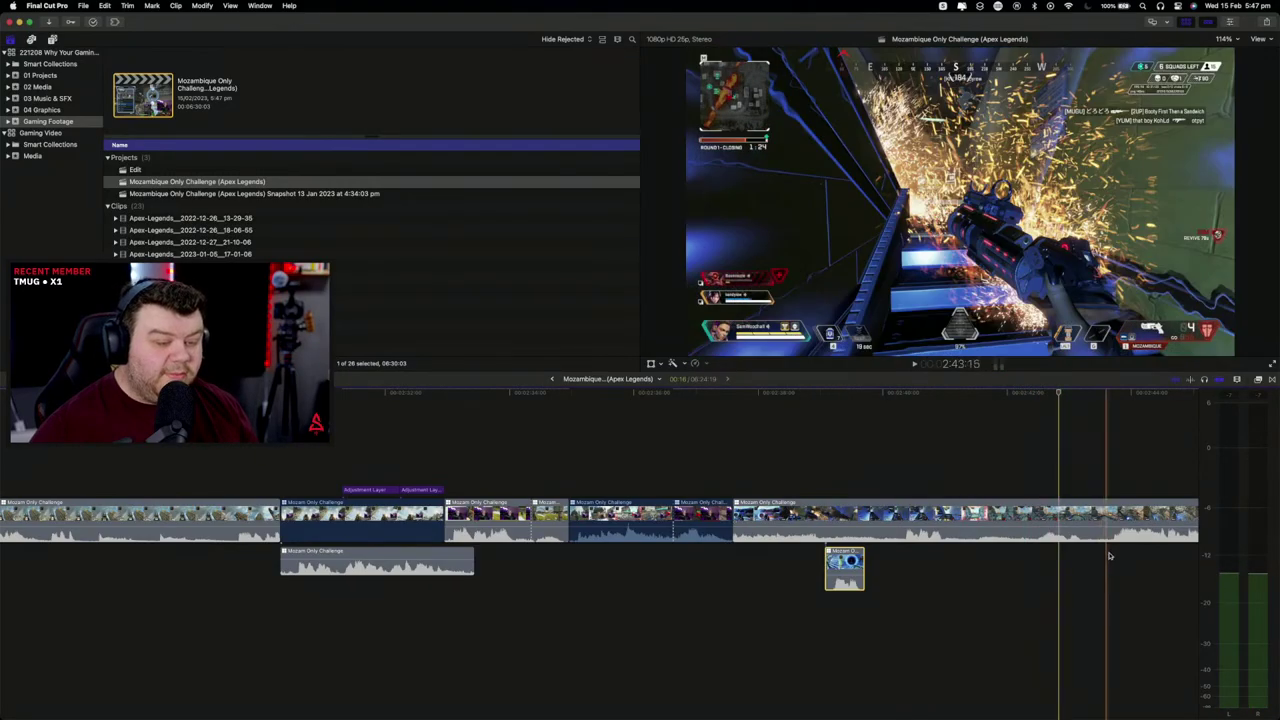
{"action": "key", "text": "space"}
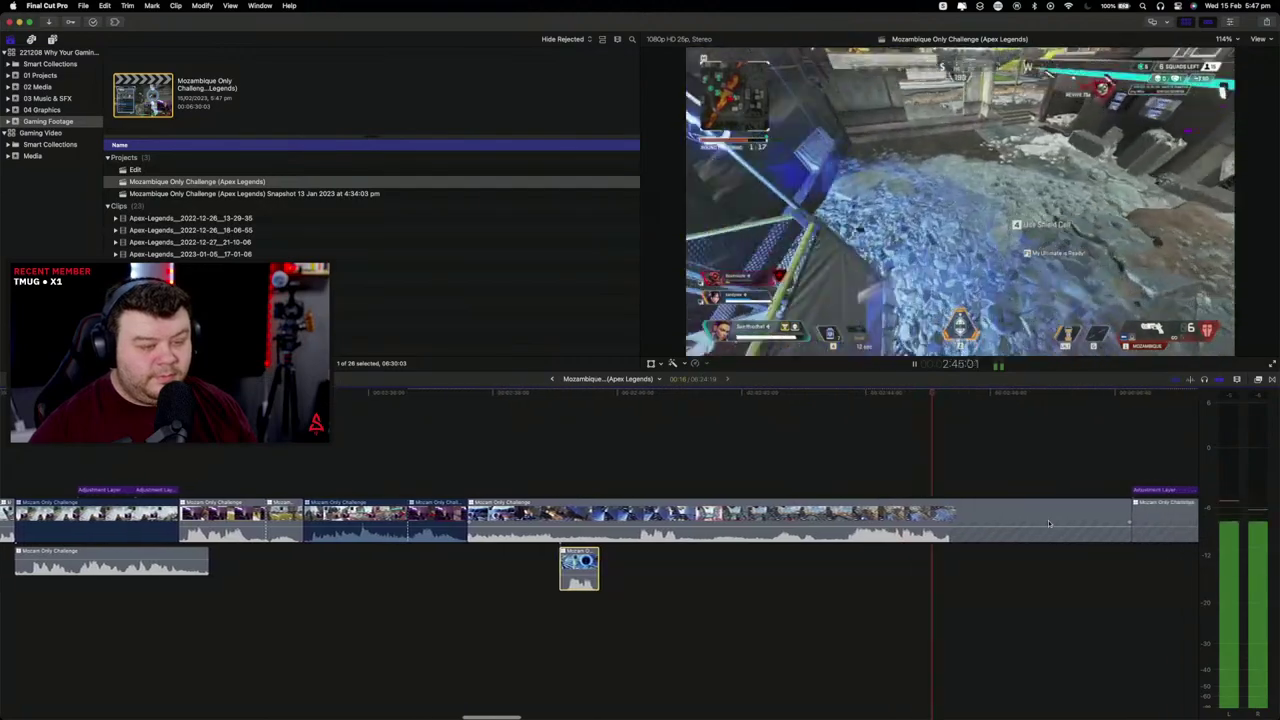
{"action": "key", "text": "space"}
{"action": "left_click", "coordinate": [893, 500]}
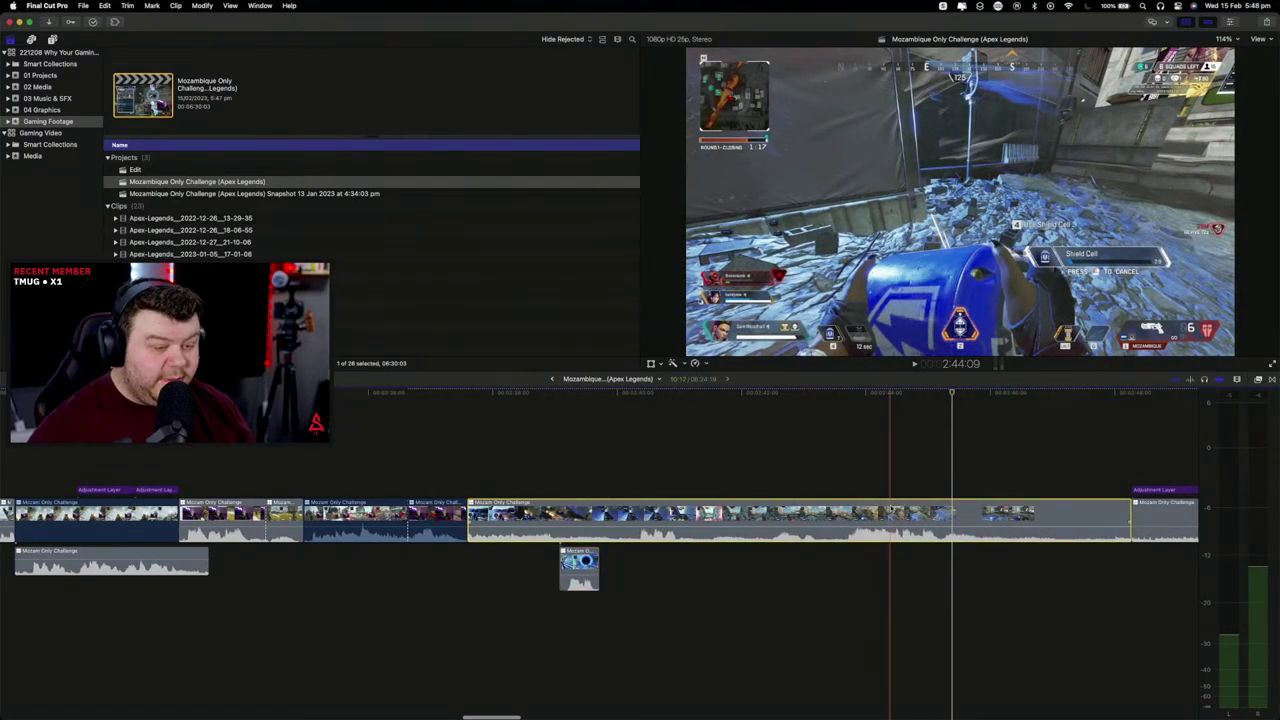
{"action": "key", "text": "ctrl+alt+s"}
{"action": "left_click", "coordinate": [770, 612]}
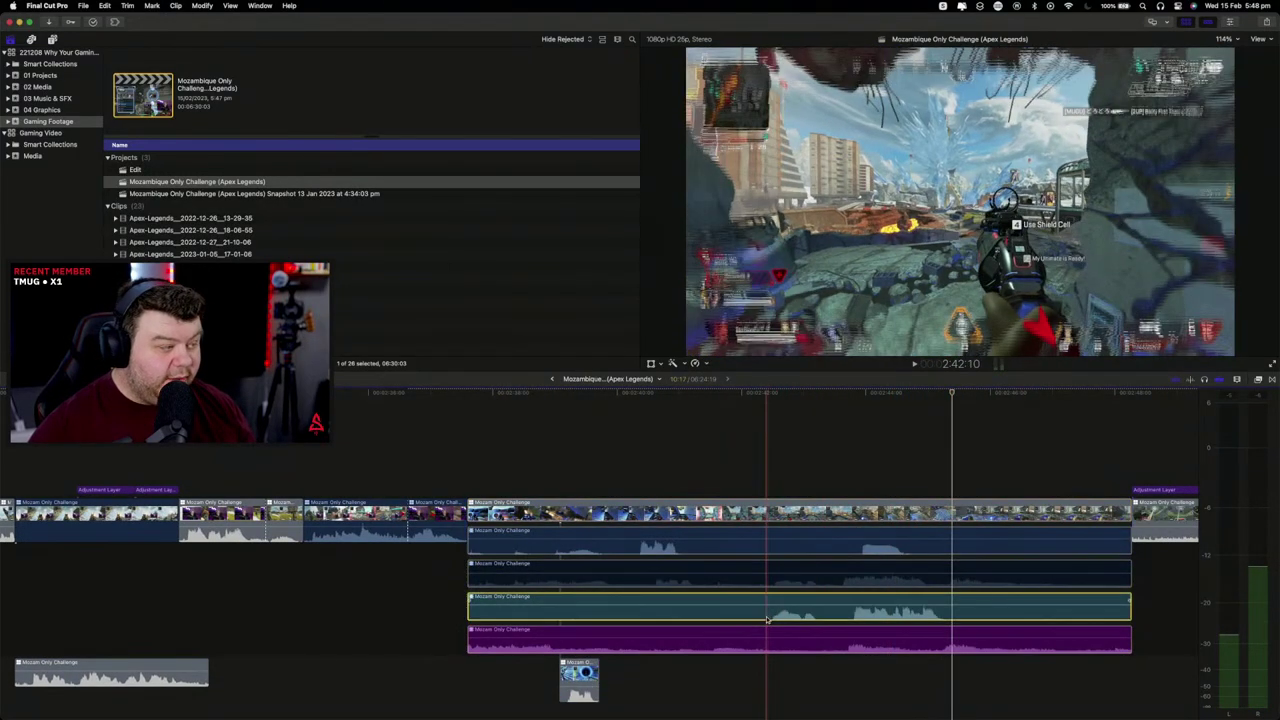
{"action": "key", "text": "ctrl+alt+s"}
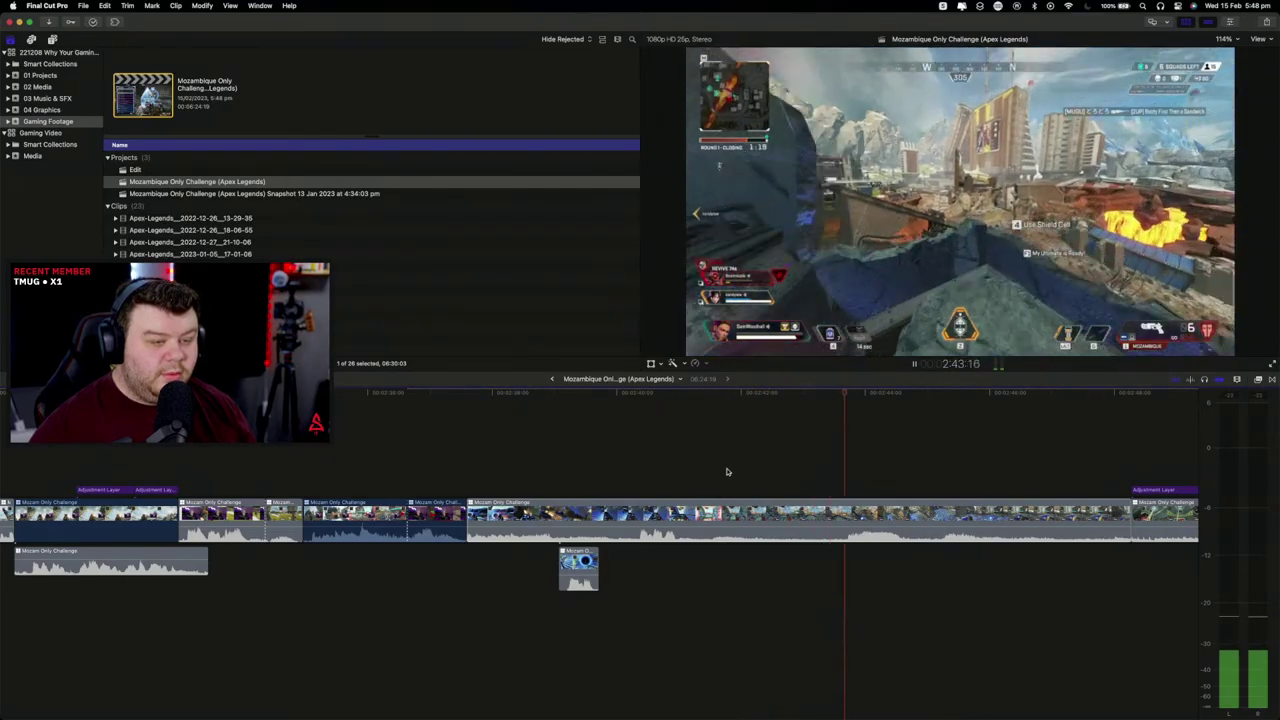
{"action": "key", "text": "space"}
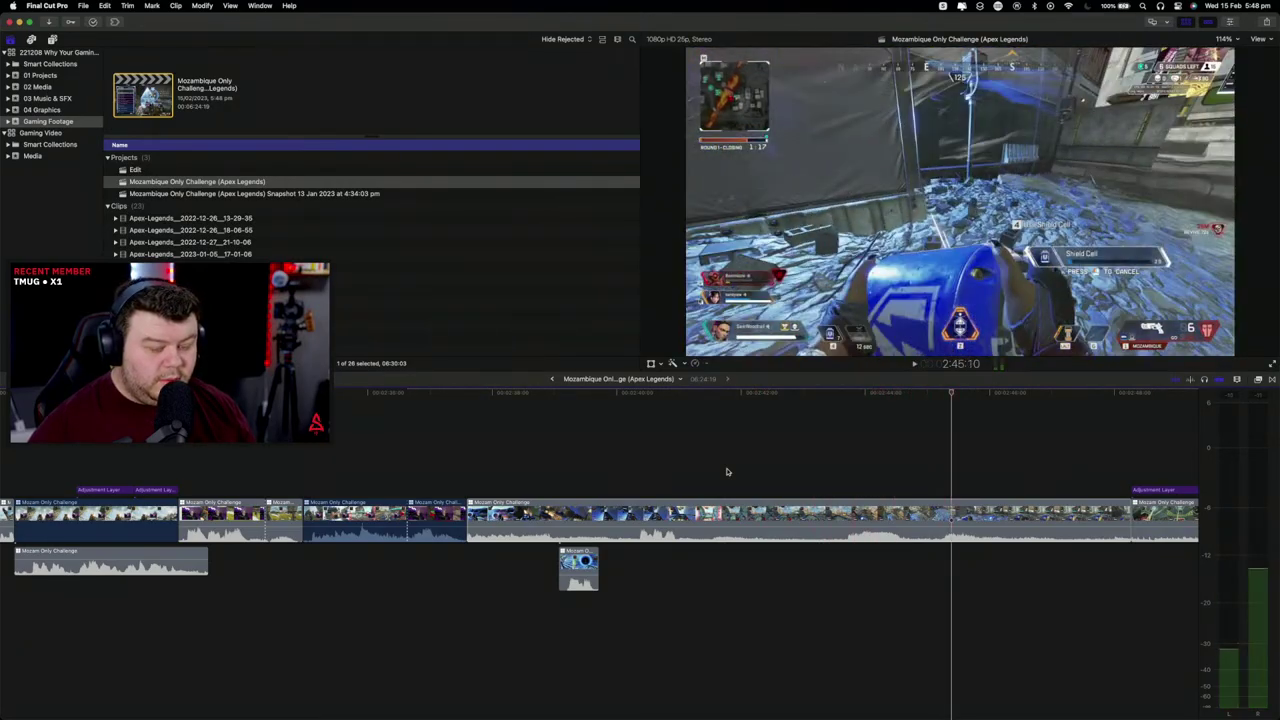
{"action": "key", "text": "space"}
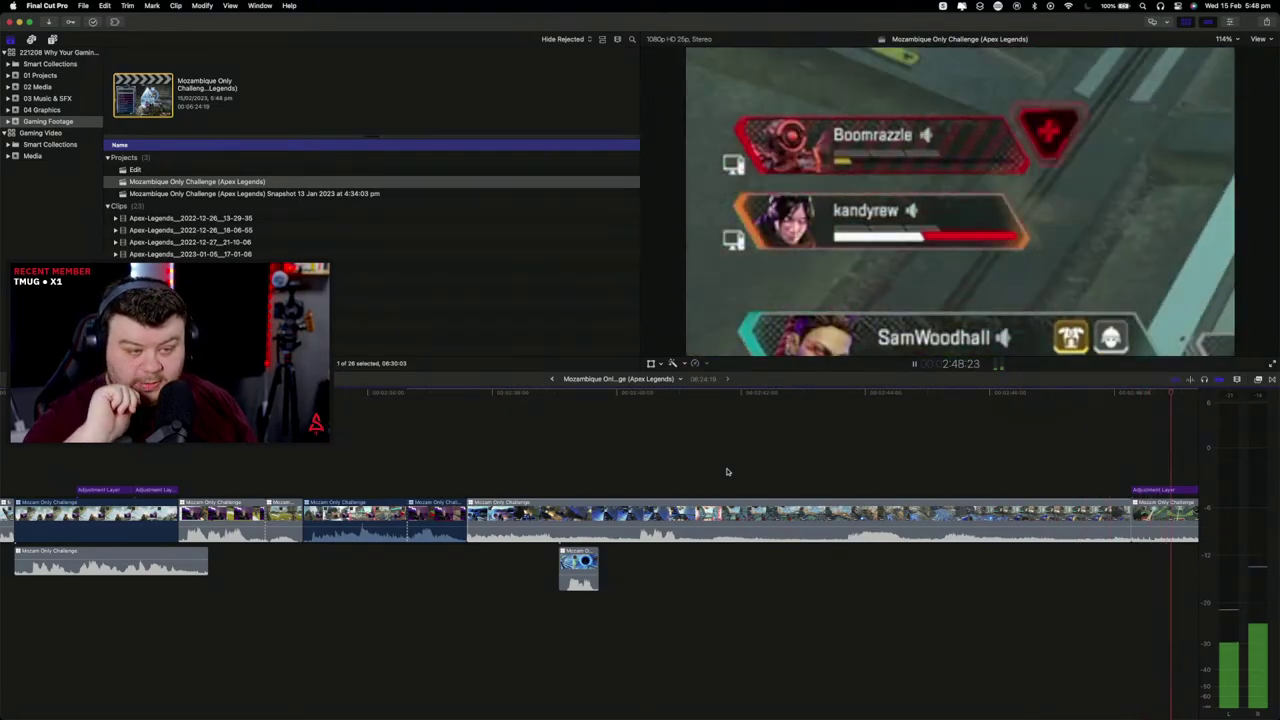
{"action": "key", "text": "space"}
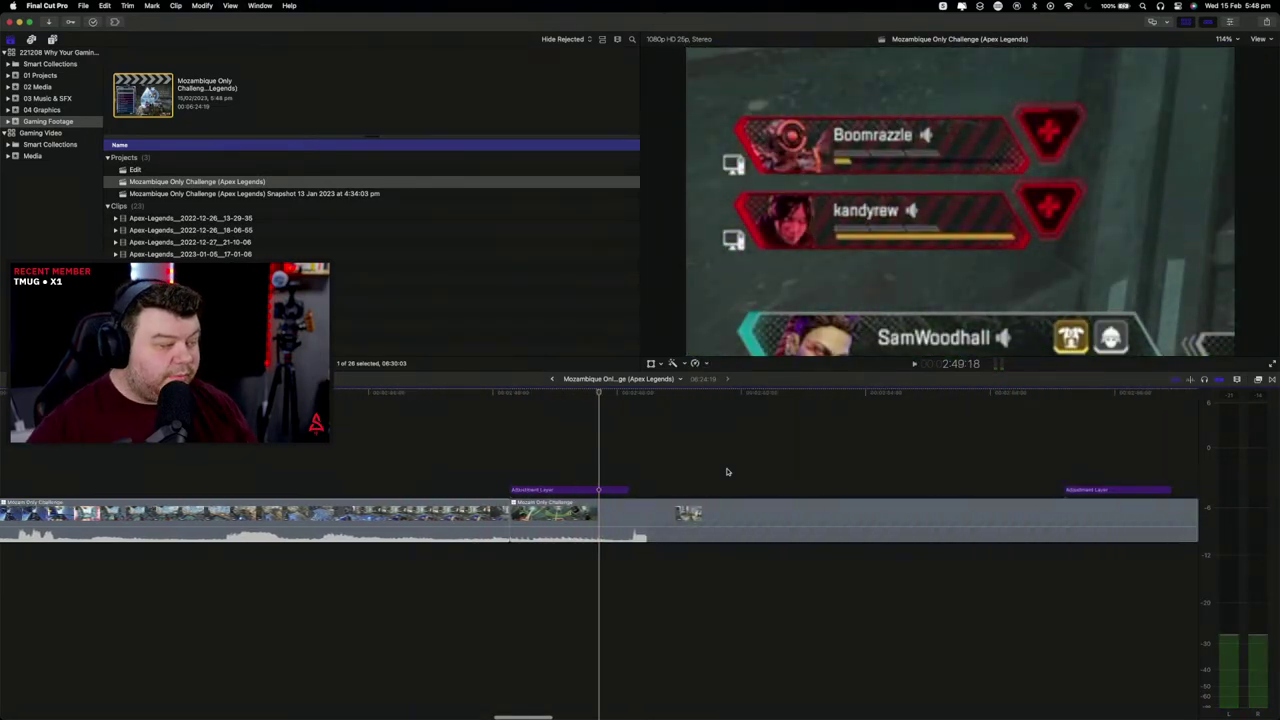
{"action": "key", "text": "space"}
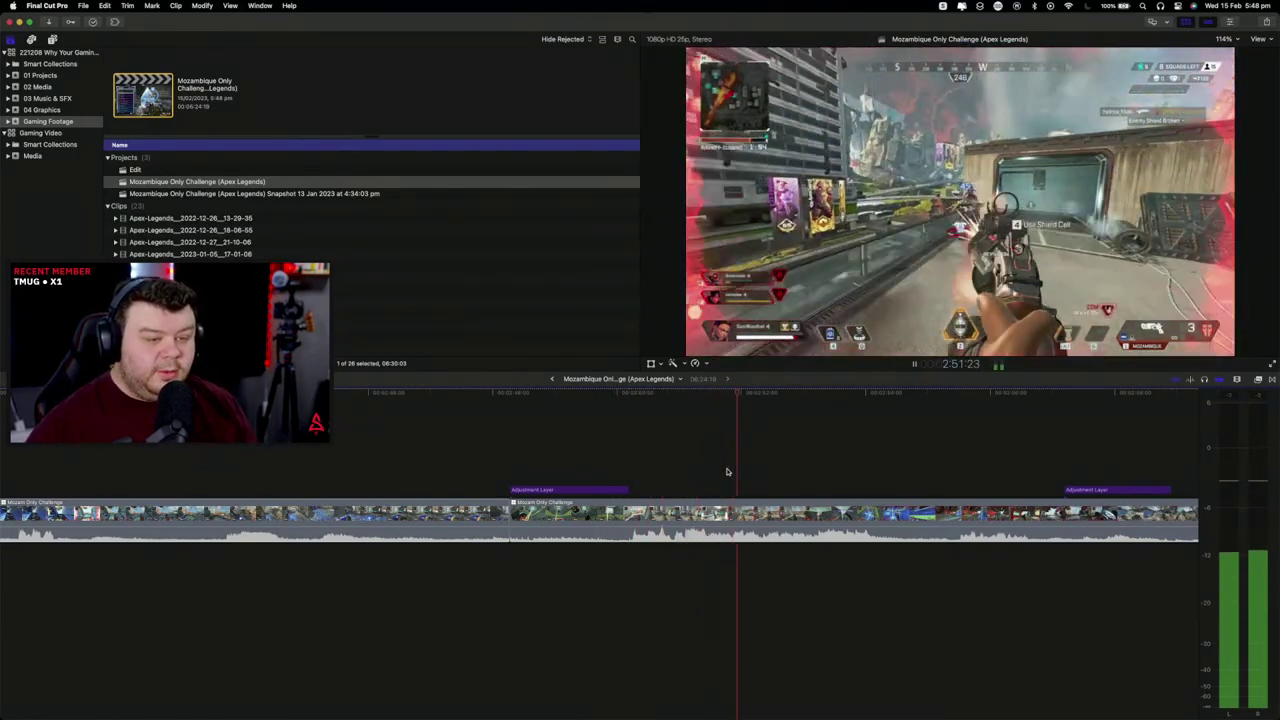
{"action": "left_click", "coordinate": [770, 522]}
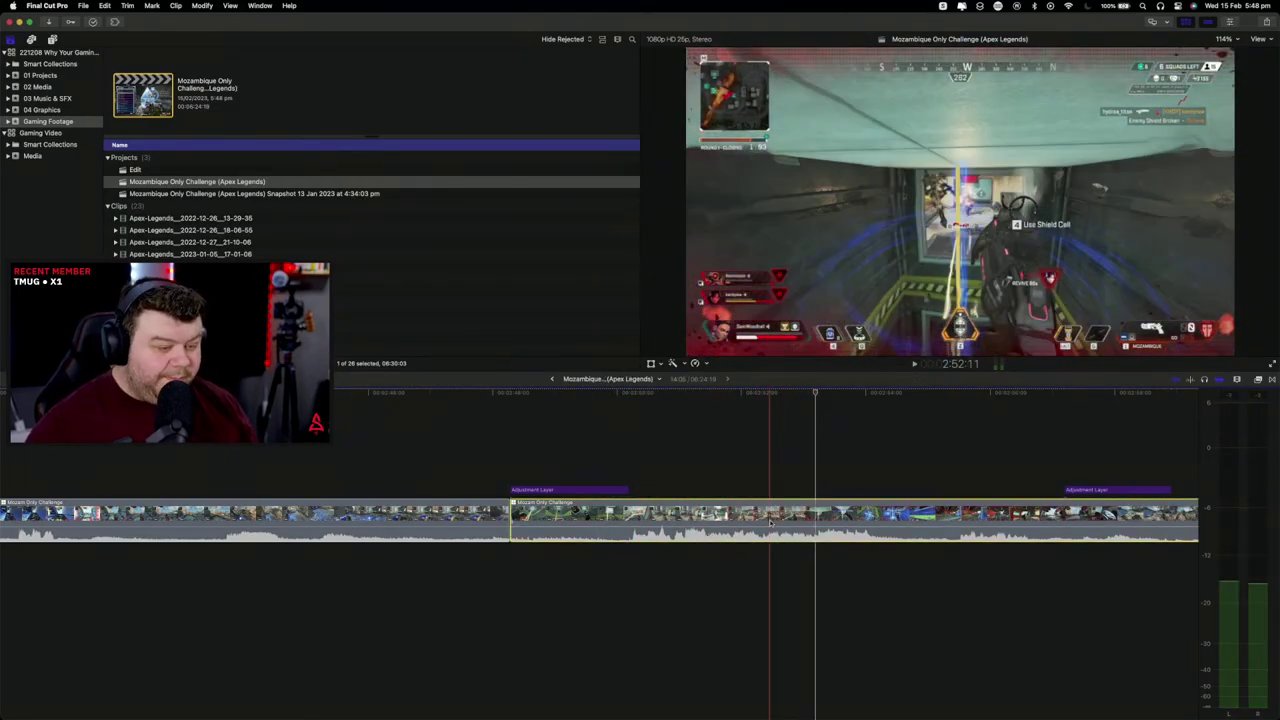
{"action": "key", "text": "ctrl+alt+s"}
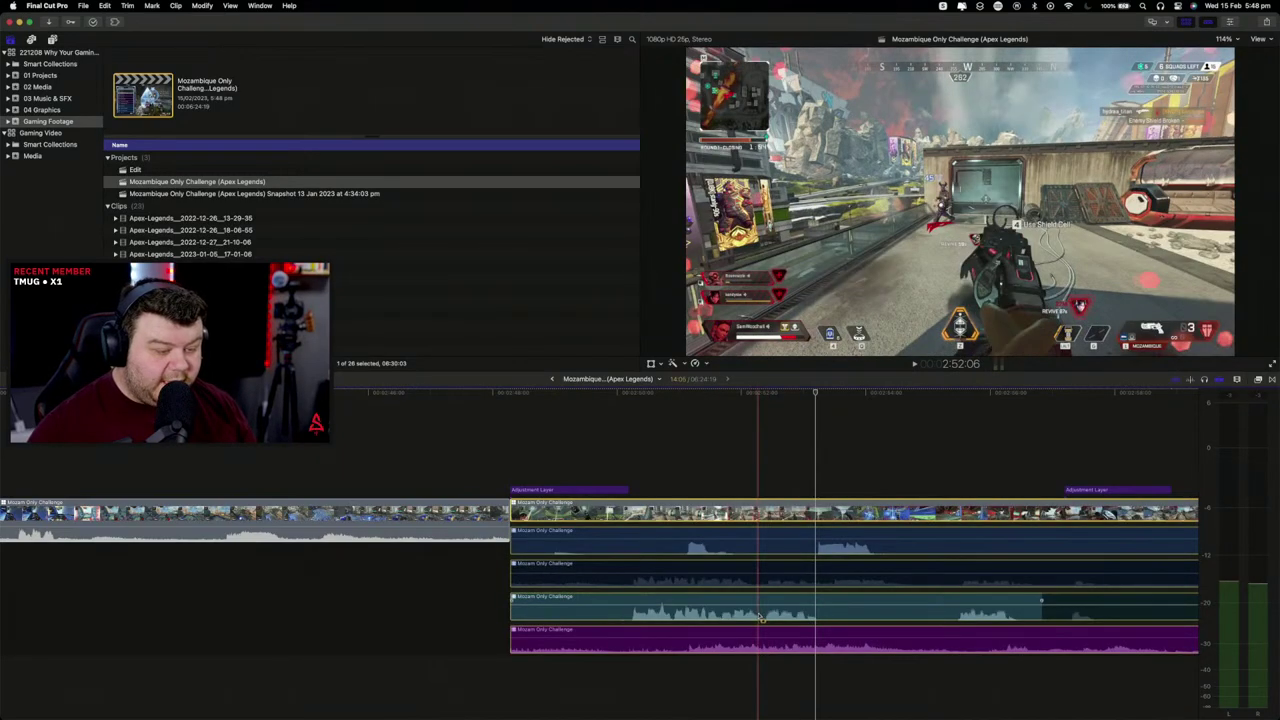
{"action": "left_click_drag", "start_coordinate": [765, 617], "coordinate": [837, 611]}
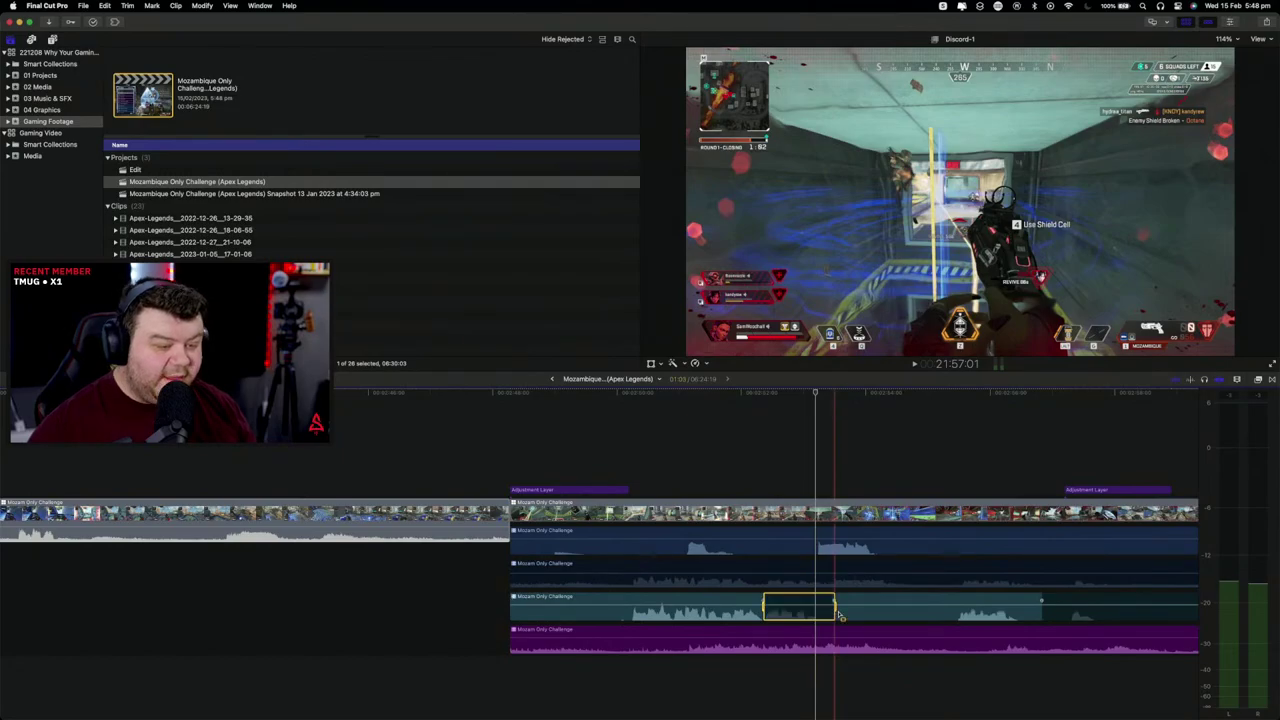
{"action": "key", "text": "space"}
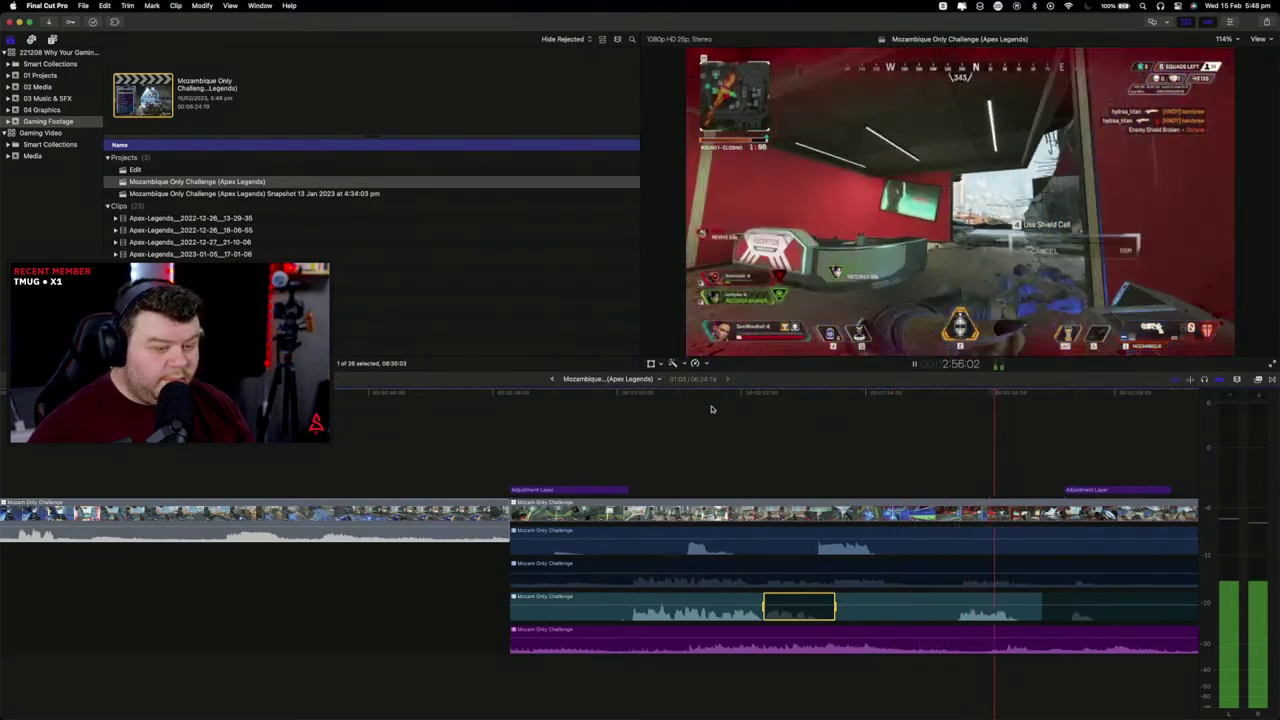
{"action": "scroll", "coordinate": [712, 409], "scroll_direction": "right", "scroll_amount": 5}
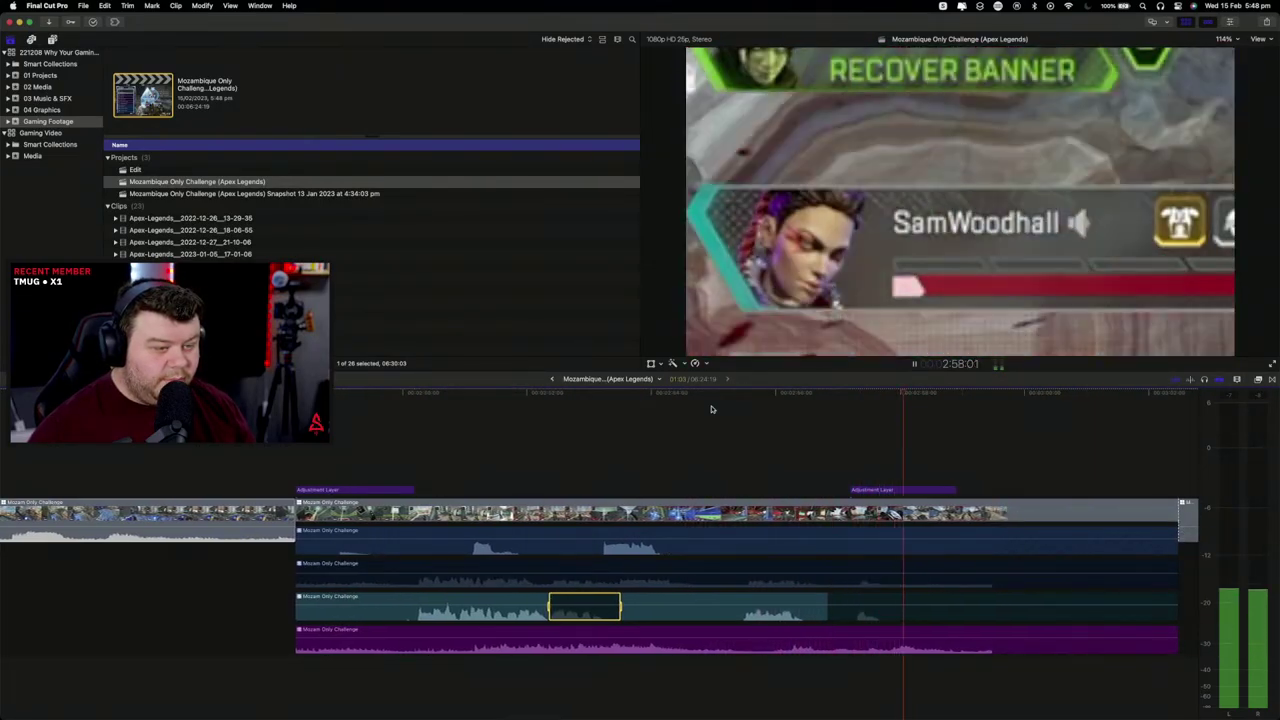
{"action": "key", "text": "space"}
{"action": "left_click", "coordinate": [830, 443]}
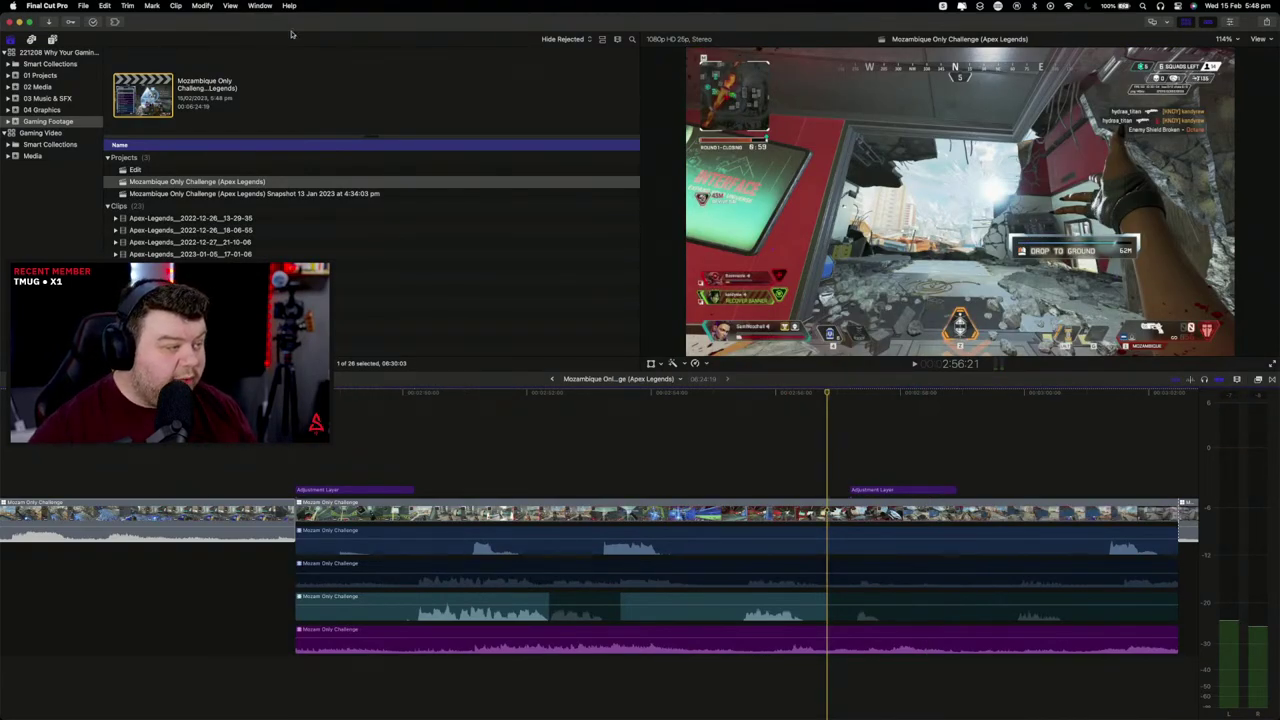
Step: Open the Why Your Gaming Videos project from the 01 Projects event and collapse its audio role lanes
{"action": "left_click", "coordinate": [45, 76]}
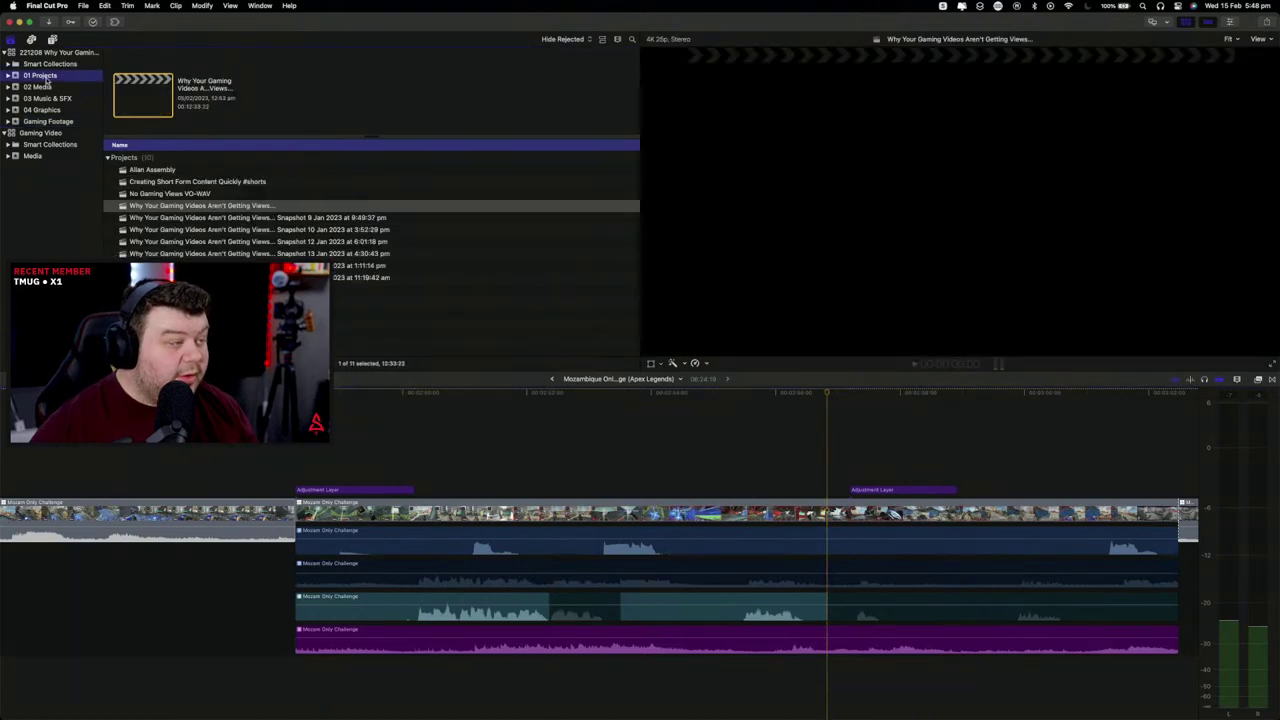
{"action": "double_click", "coordinate": [160, 114]}
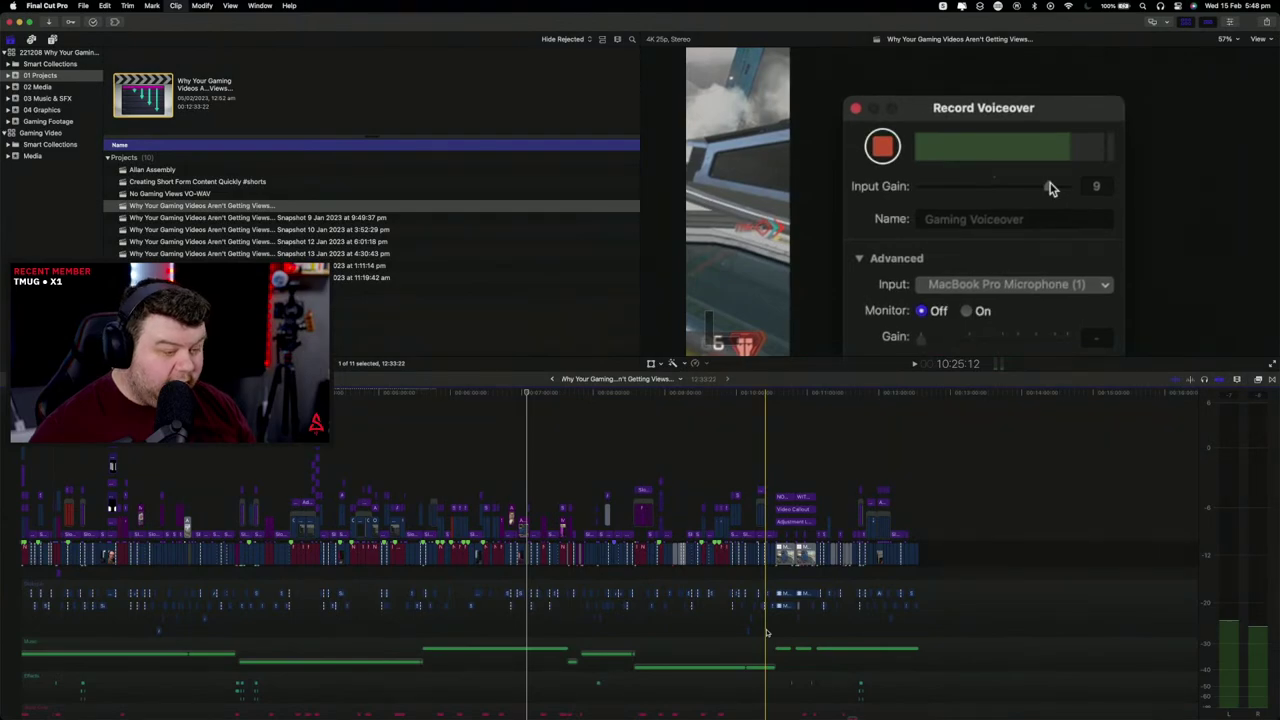
{"action": "key", "text": "ctrl+alt+super+l"}
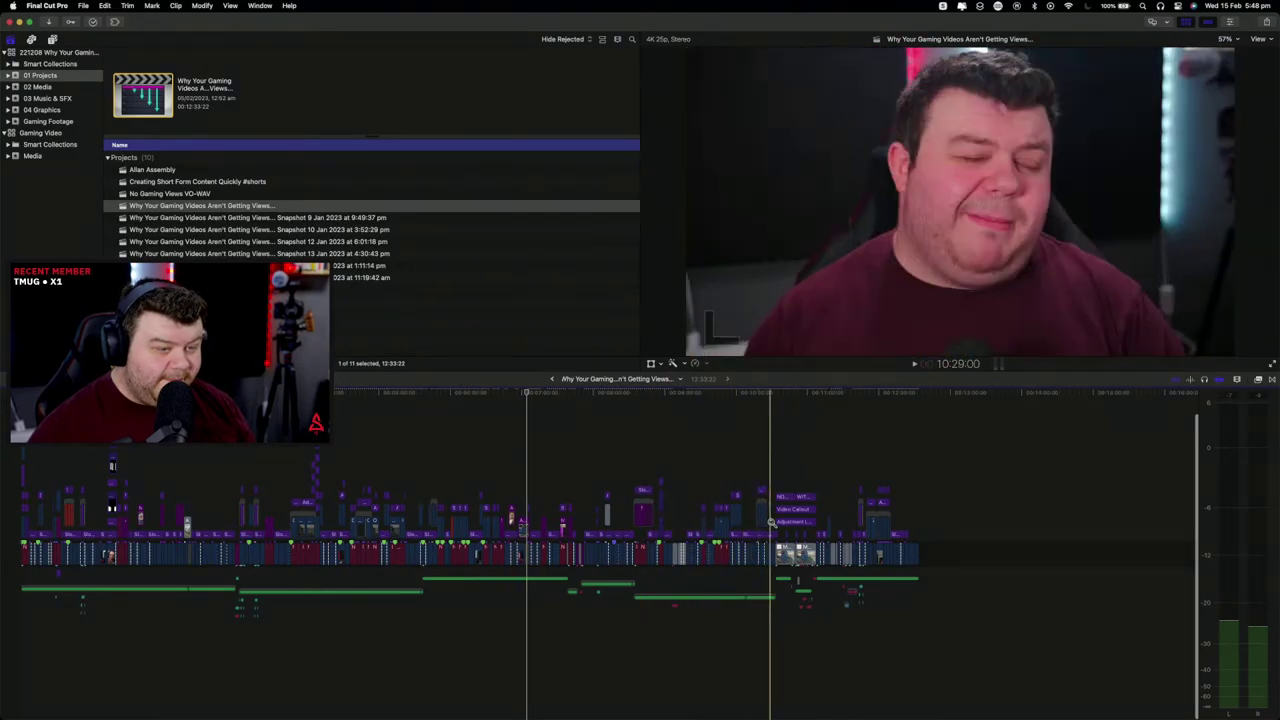
Step: Zoom the timeline in, select the lower audio clips, and return to the Mozambique Only Challenge clip
{"action": "key", "text": "super+equal"}
{"action": "key", "text": "super+equal"}
{"action": "key", "text": "super+equal"}
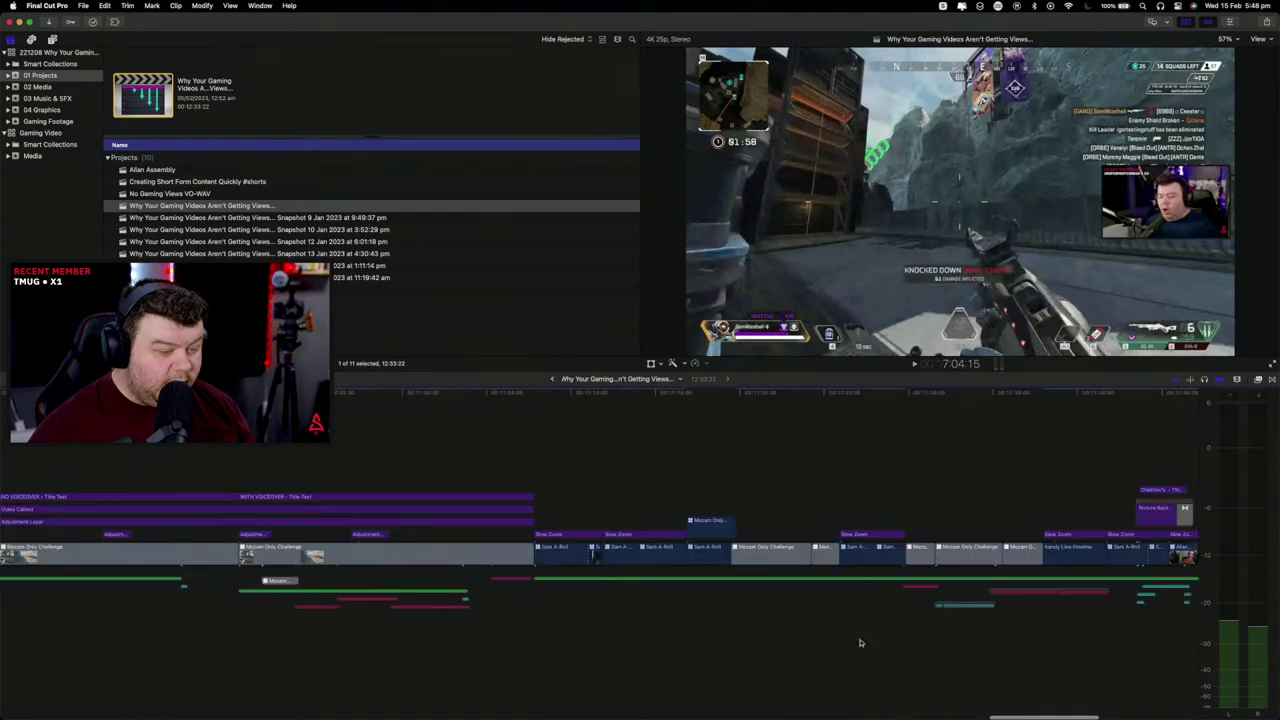
{"action": "left_click_drag", "start_coordinate": [437, 634], "coordinate": [320, 601]}
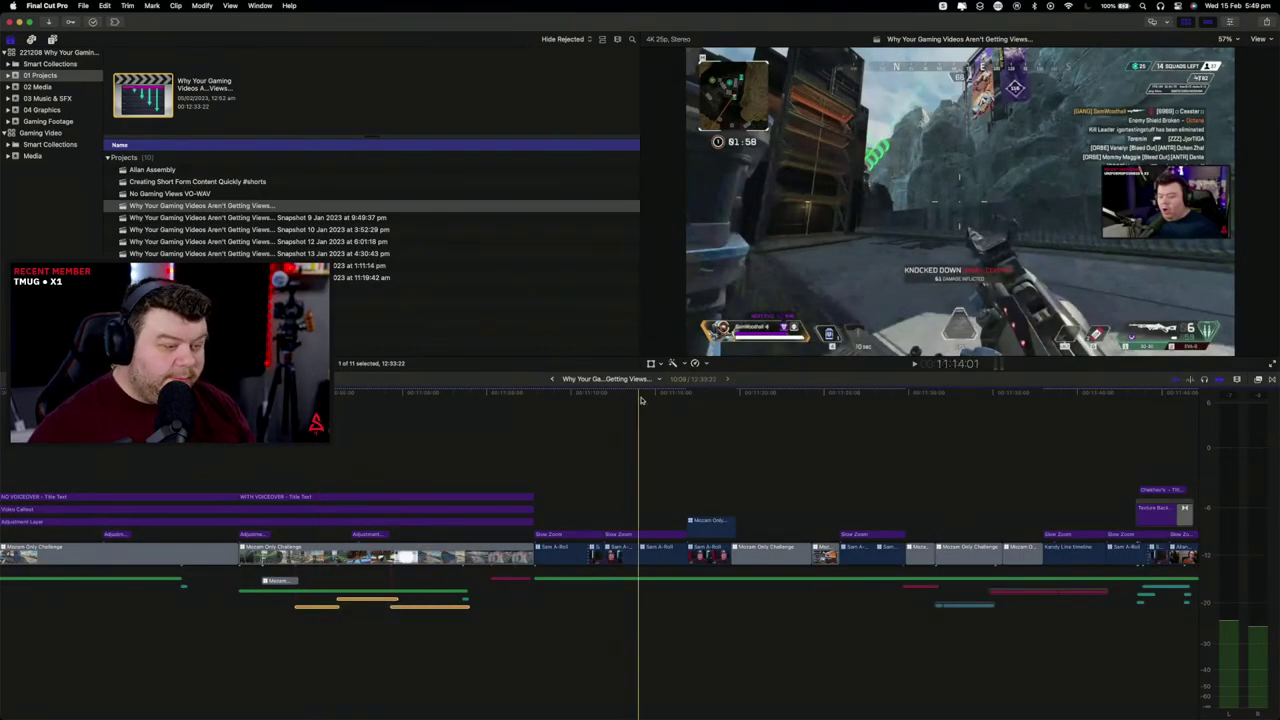
{"action": "left_click", "coordinate": [554, 380]}
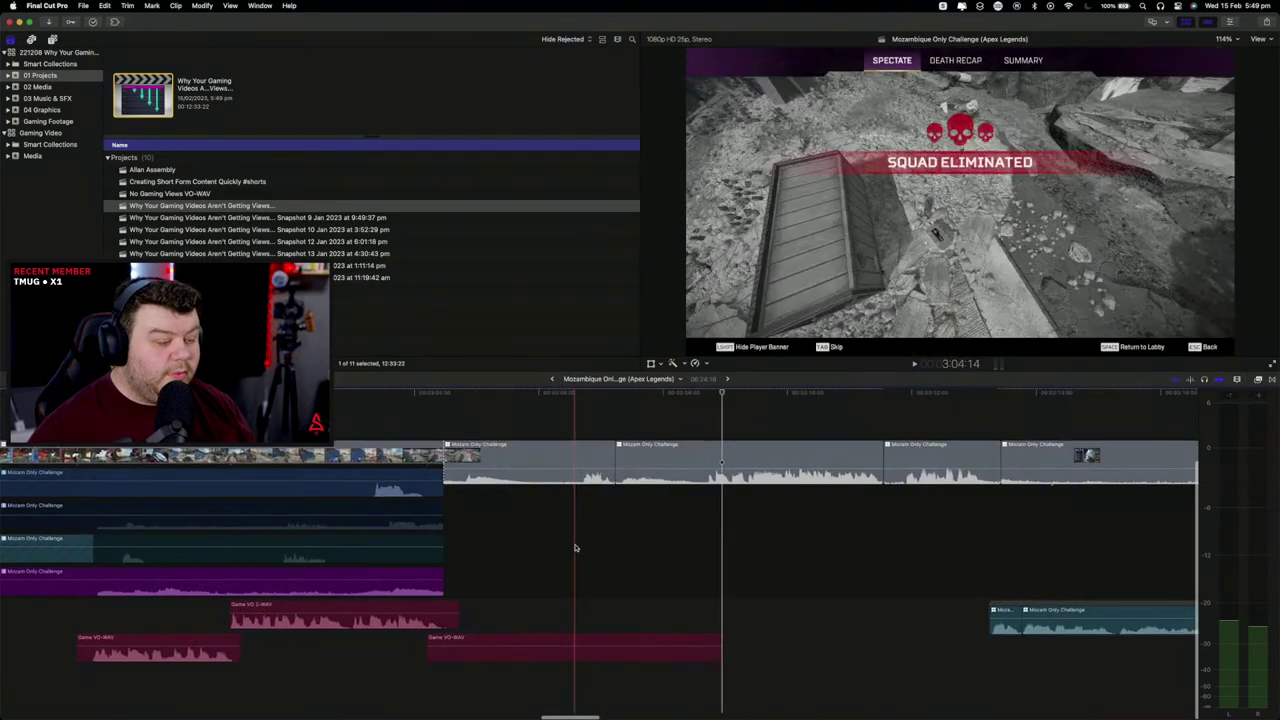
Step: Shift the adjustment layer and voiceover clips earlier and play back the edited section
{"action": "scroll", "coordinate": [572, 542], "scroll_direction": "left", "scroll_amount": 3}
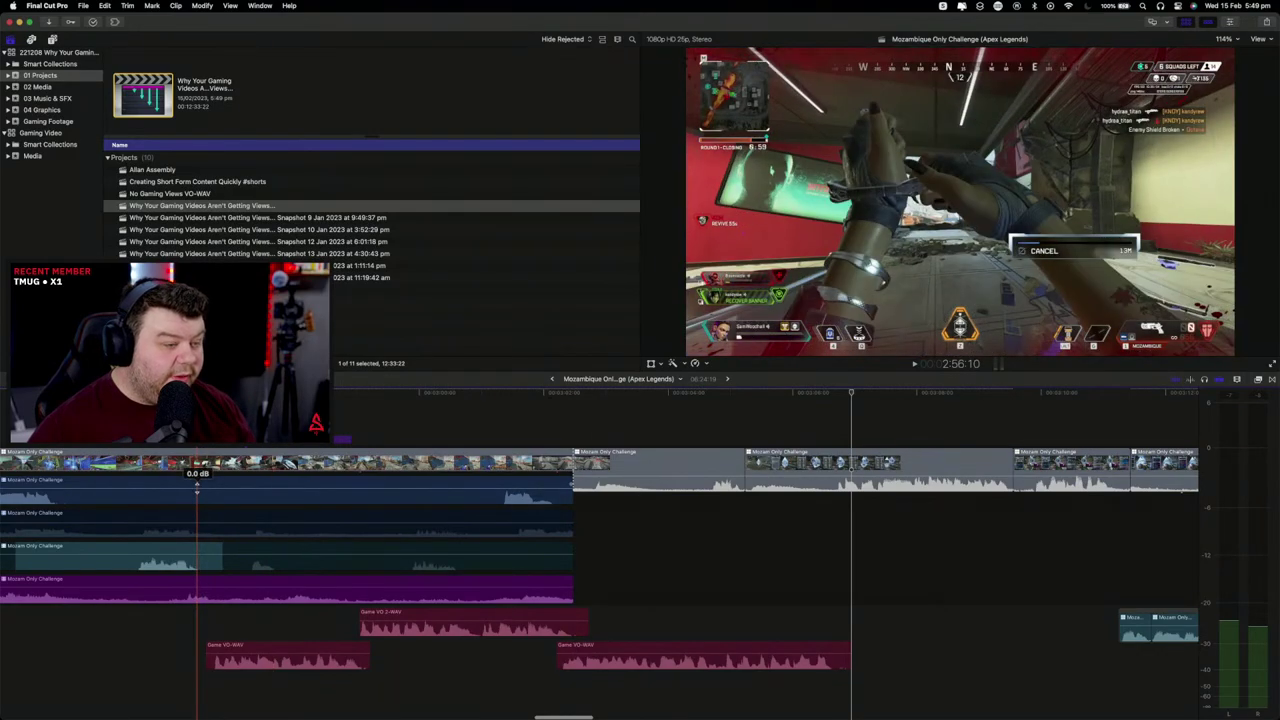
{"action": "scroll", "coordinate": [353, 602], "scroll_direction": "left", "scroll_amount": 4}
{"action": "left_click", "coordinate": [298, 560]}
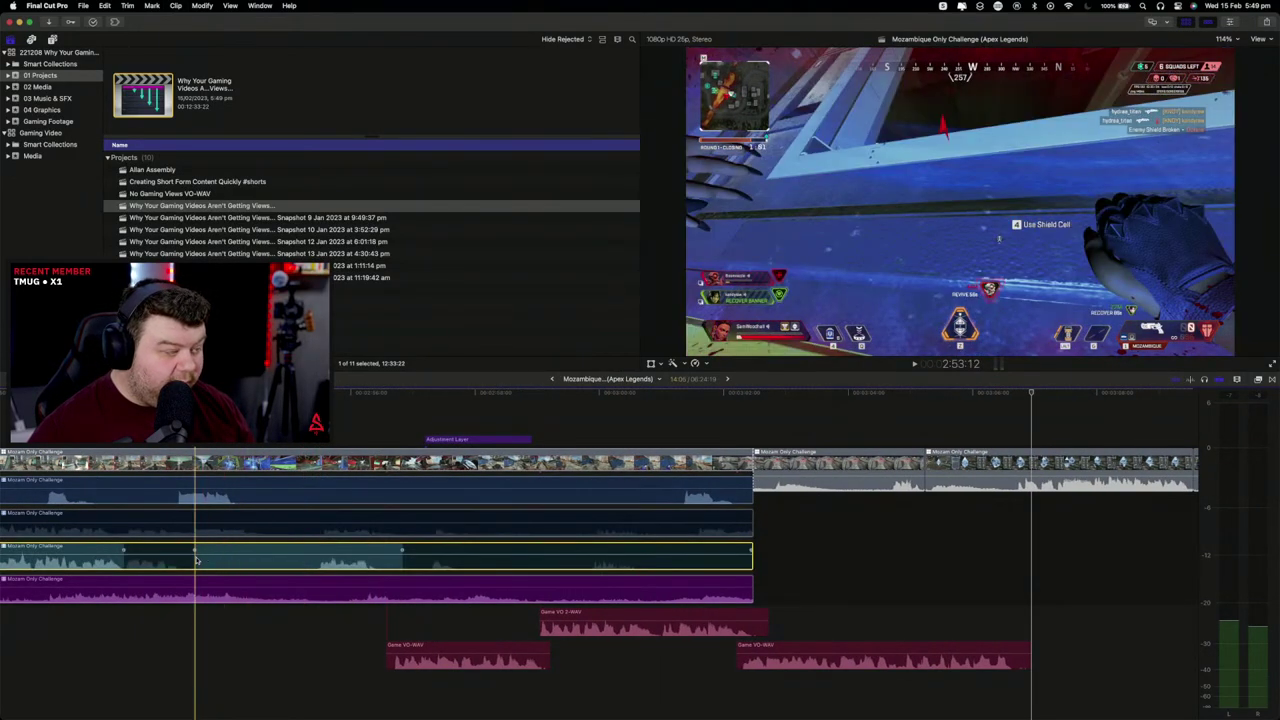
{"action": "scroll", "coordinate": [238, 562], "scroll_direction": "left", "scroll_amount": 2}
{"action": "scroll", "coordinate": [238, 562], "scroll_direction": "right", "scroll_amount": 1}
{"action": "scroll", "coordinate": [300, 555], "scroll_direction": "left", "scroll_amount": 3}
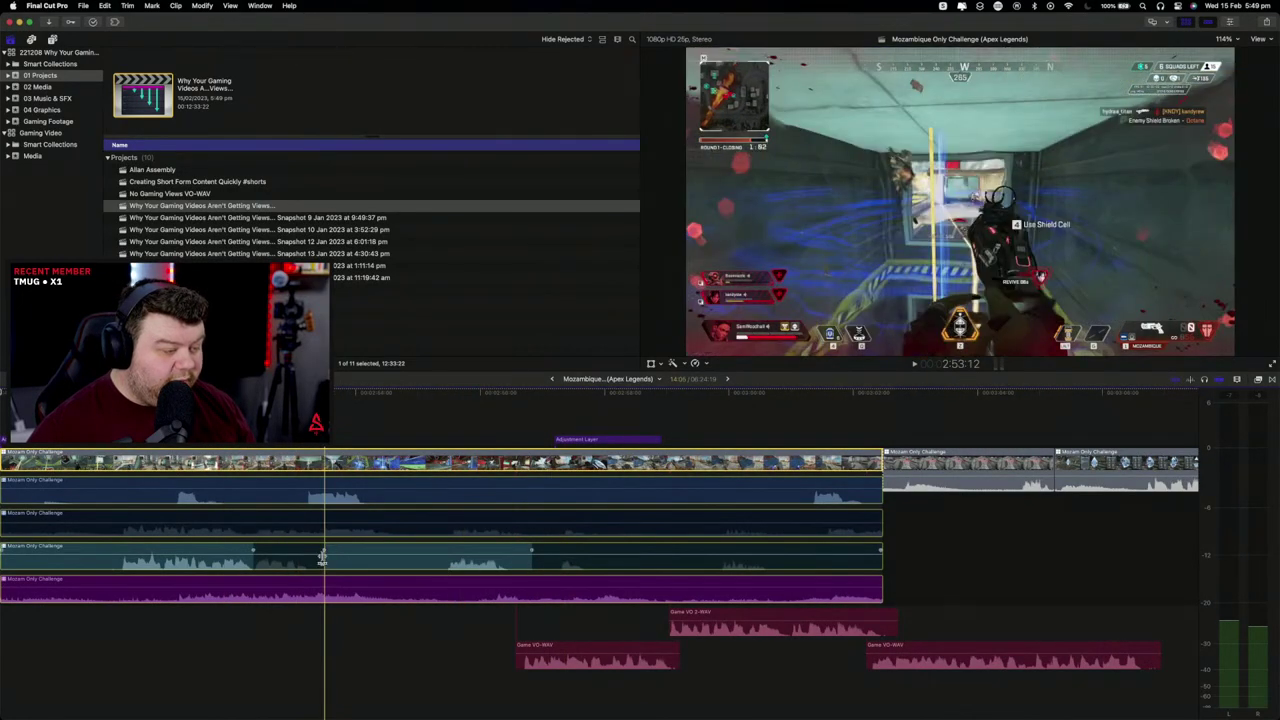
{"action": "left_click_drag", "start_coordinate": [577, 440], "coordinate": [482, 441]}
{"action": "key", "text": "space"}
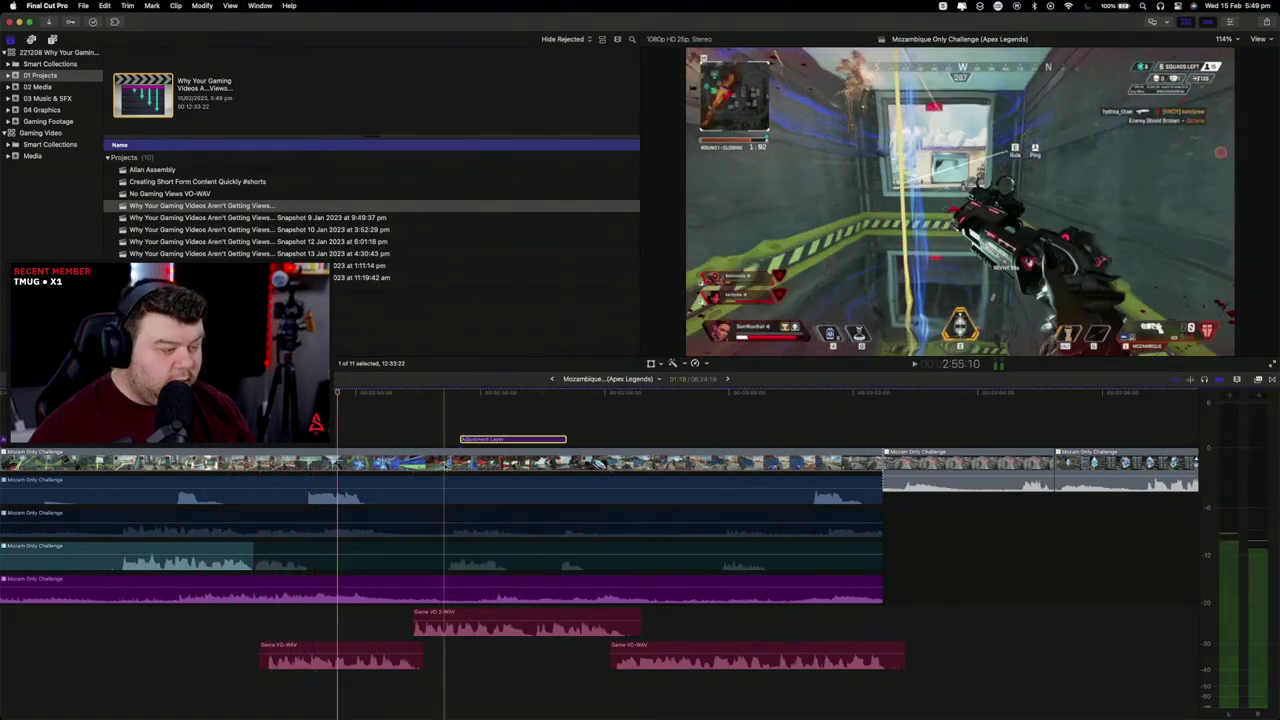
{"action": "key", "text": "space"}
Step: Mark a range on the first audio channel and play it back from just before
{"action": "left_click", "coordinate": [297, 495]}
{"action": "left_click", "coordinate": [304, 489]}
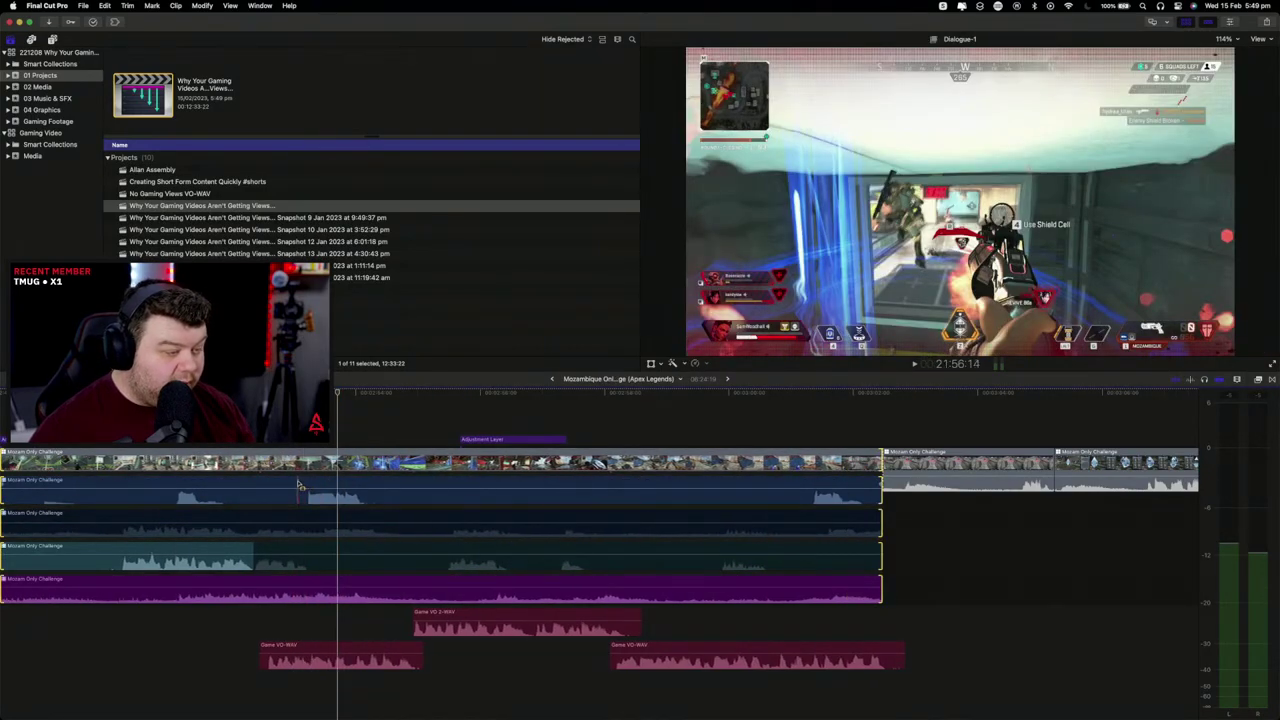
{"action": "left_click_drag", "start_coordinate": [297, 485], "coordinate": [373, 485]}
{"action": "left_click", "coordinate": [272, 449]}
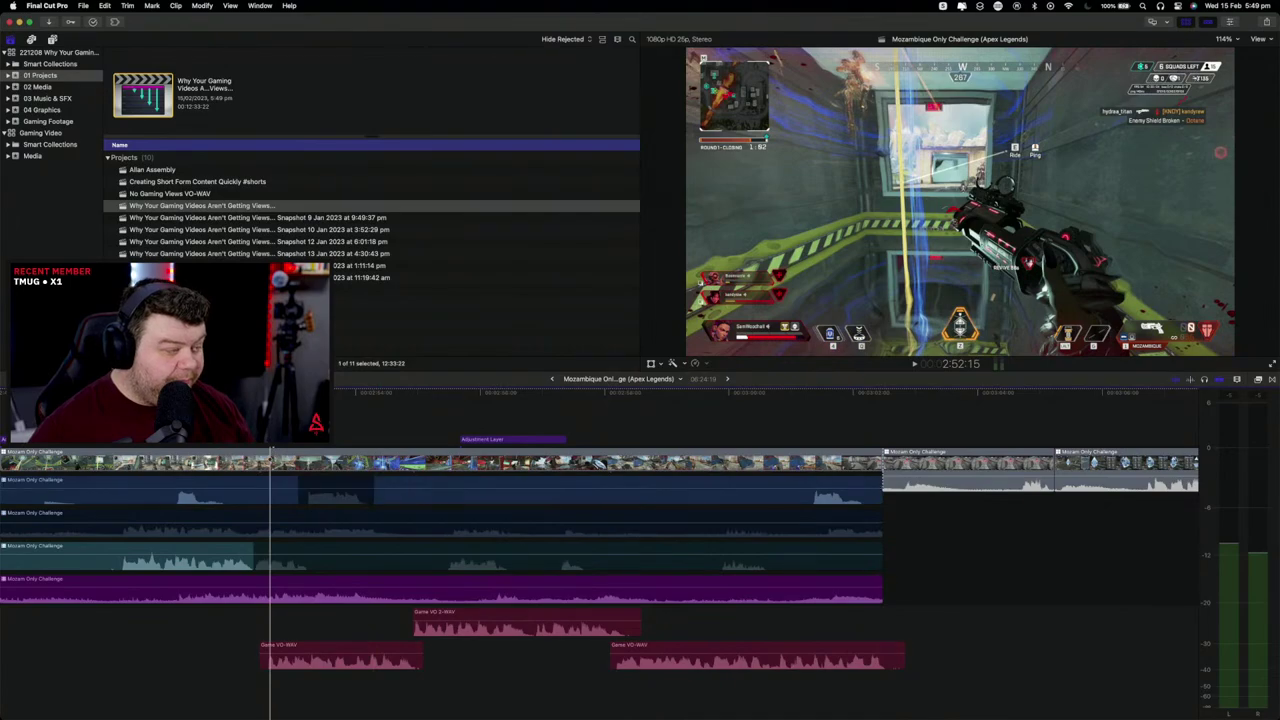
{"action": "key", "text": "space"}
{"action": "key", "text": "space"}
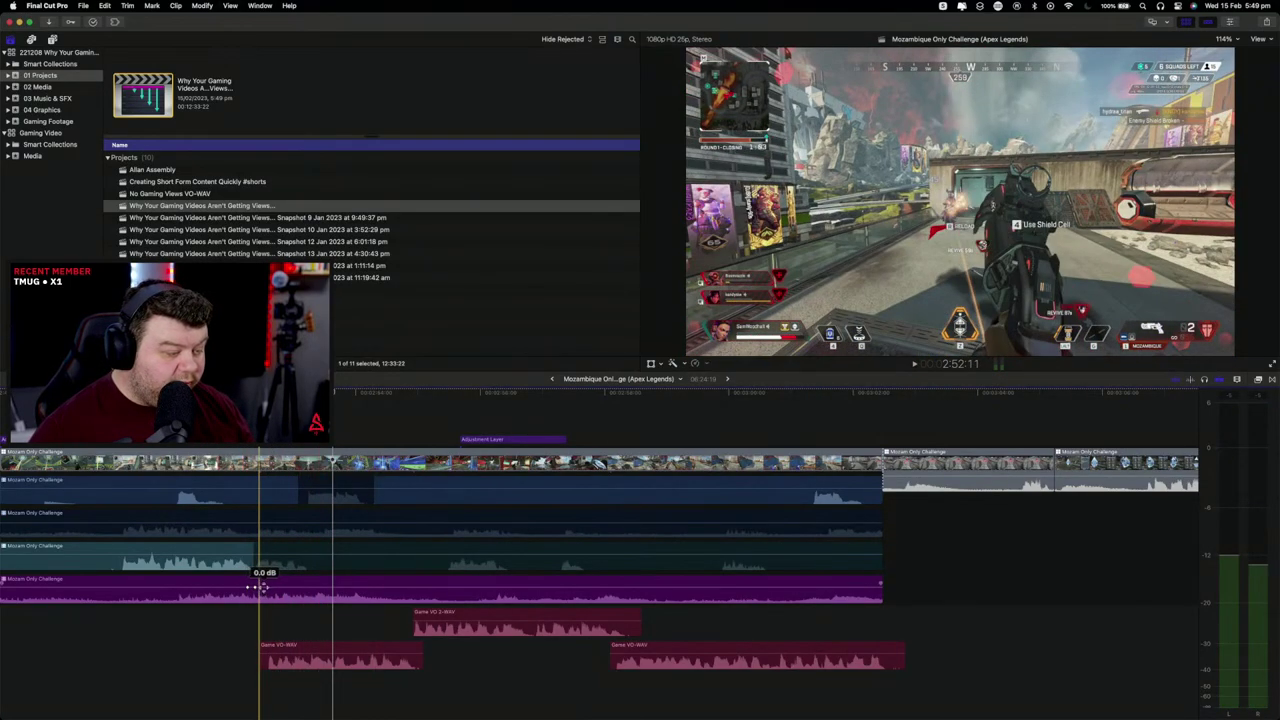
Step: Duck the purple channel after its keyframe, set the second channel to -4 dB, and review playback
{"action": "left_click", "coordinate": [260, 590]}
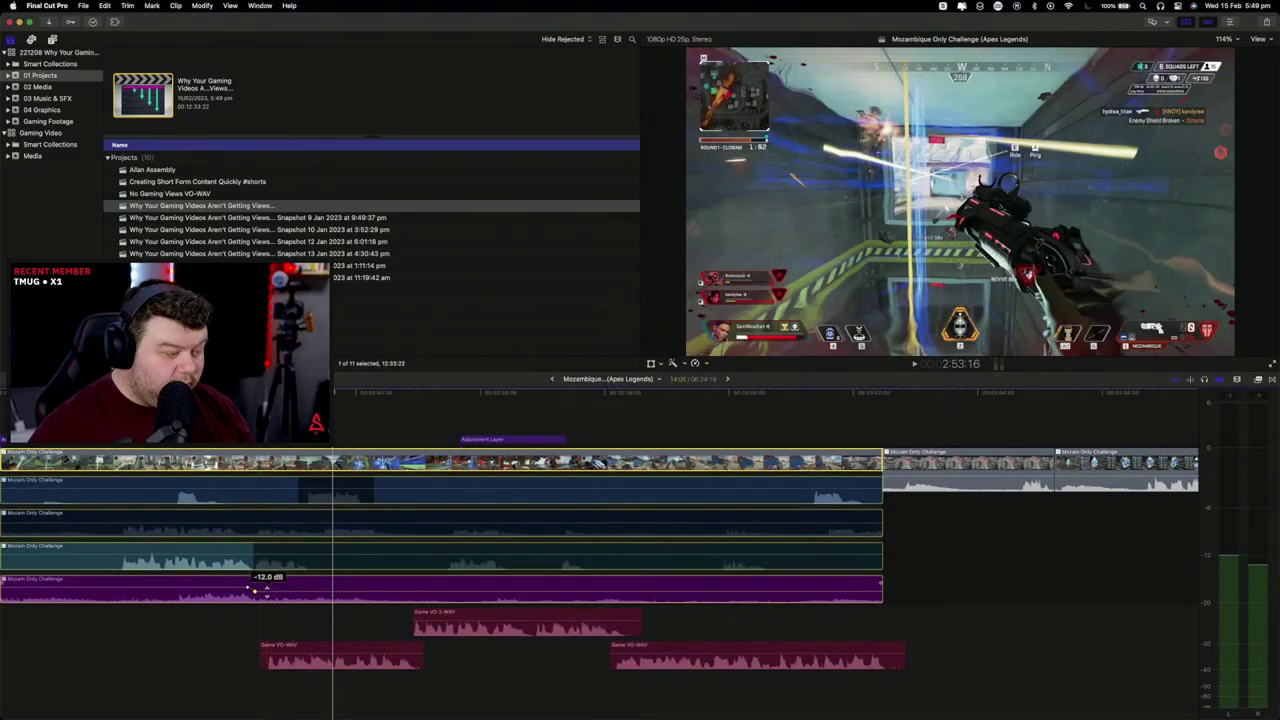
{"action": "left_click_drag", "start_coordinate": [266, 588], "coordinate": [262, 596]}
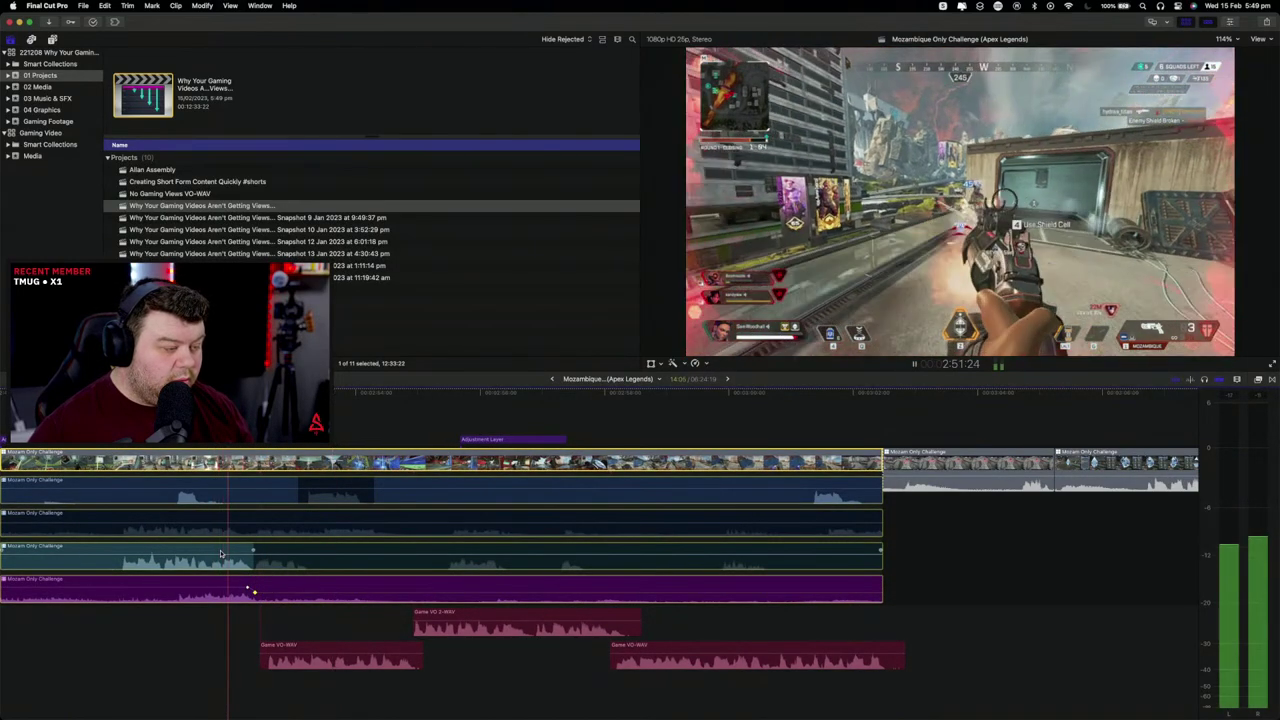
{"action": "left_click", "coordinate": [252, 592]}
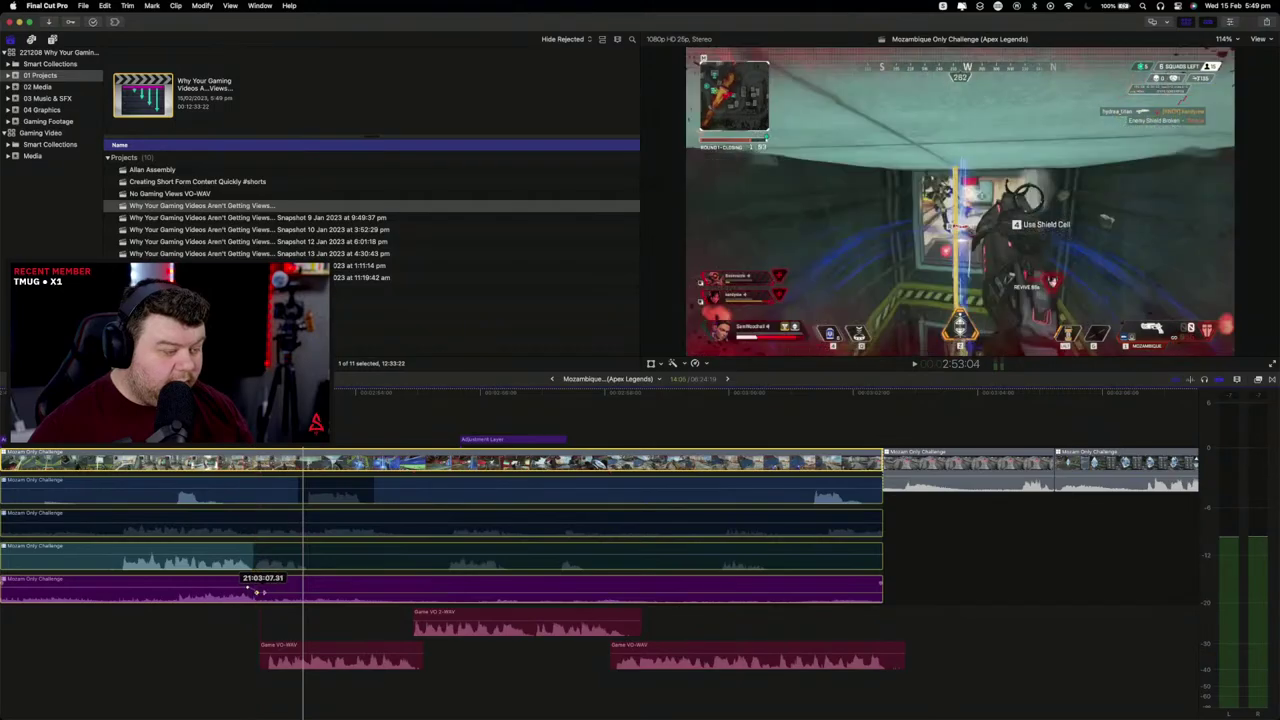
{"action": "left_click", "coordinate": [219, 521]}
{"action": "key", "text": "space"}
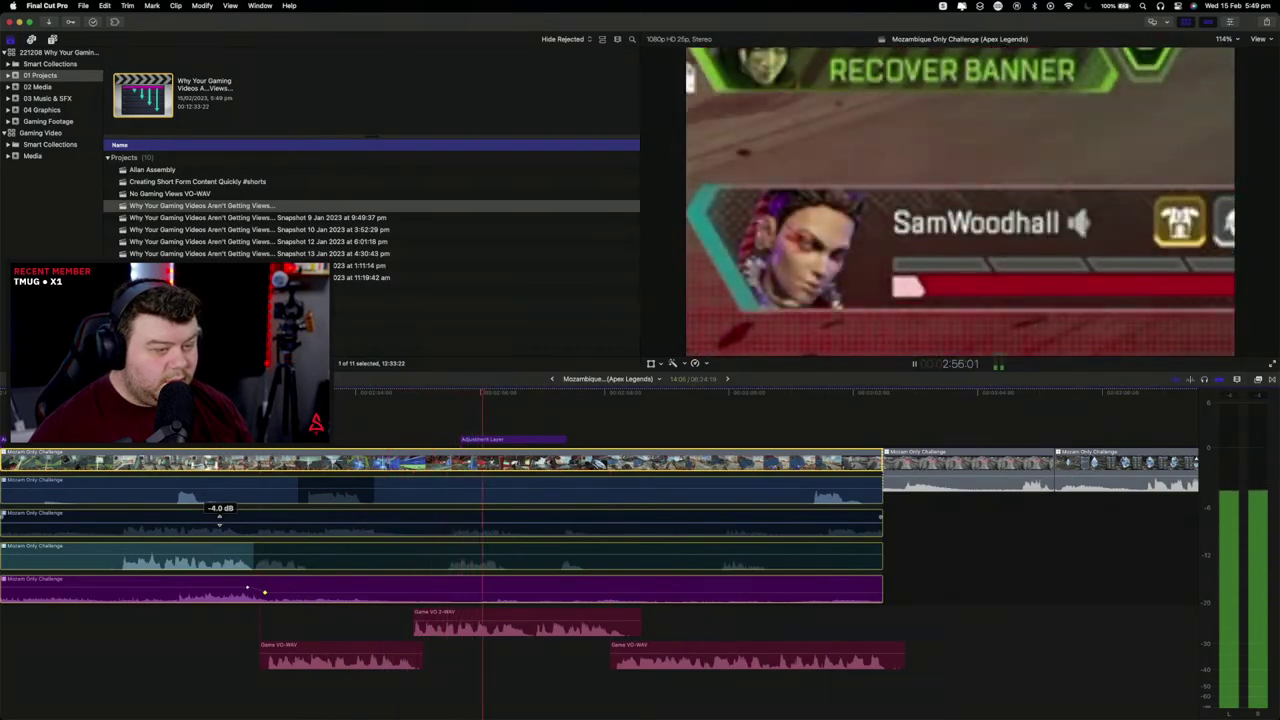
{"action": "scroll", "coordinate": [219, 521], "scroll_direction": "right", "scroll_amount": 3}
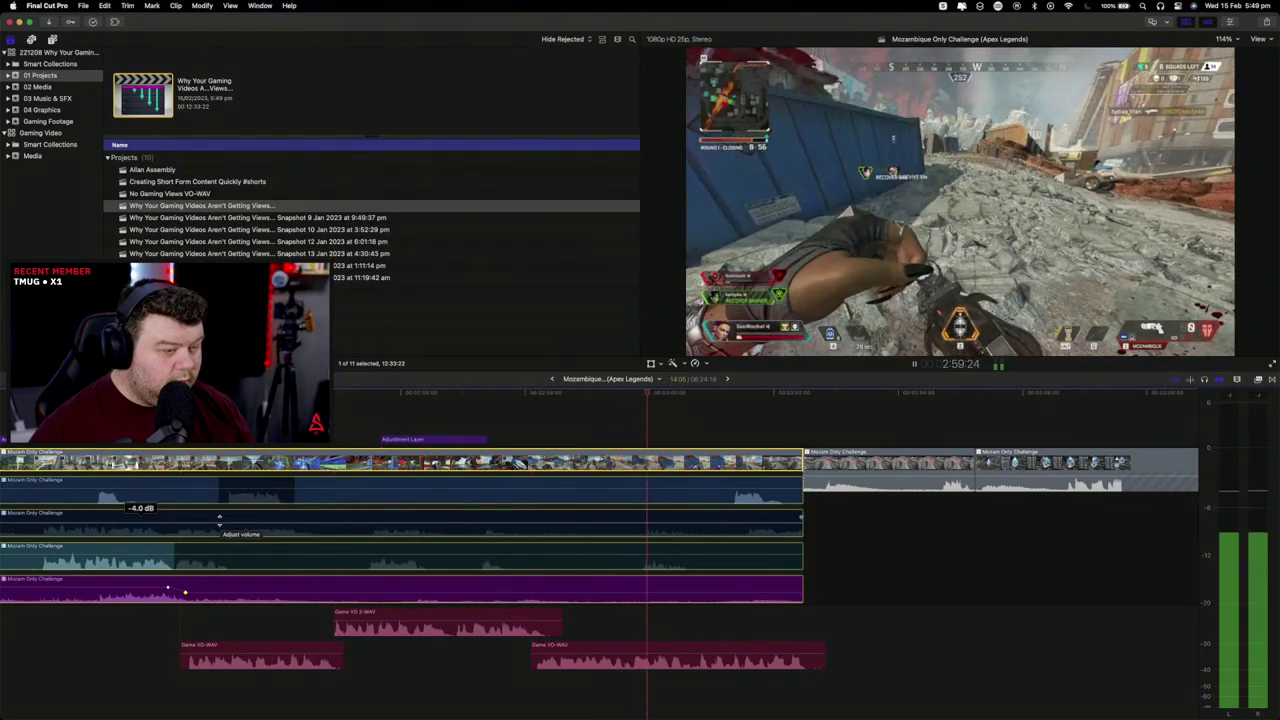
{"action": "key", "text": "space"}
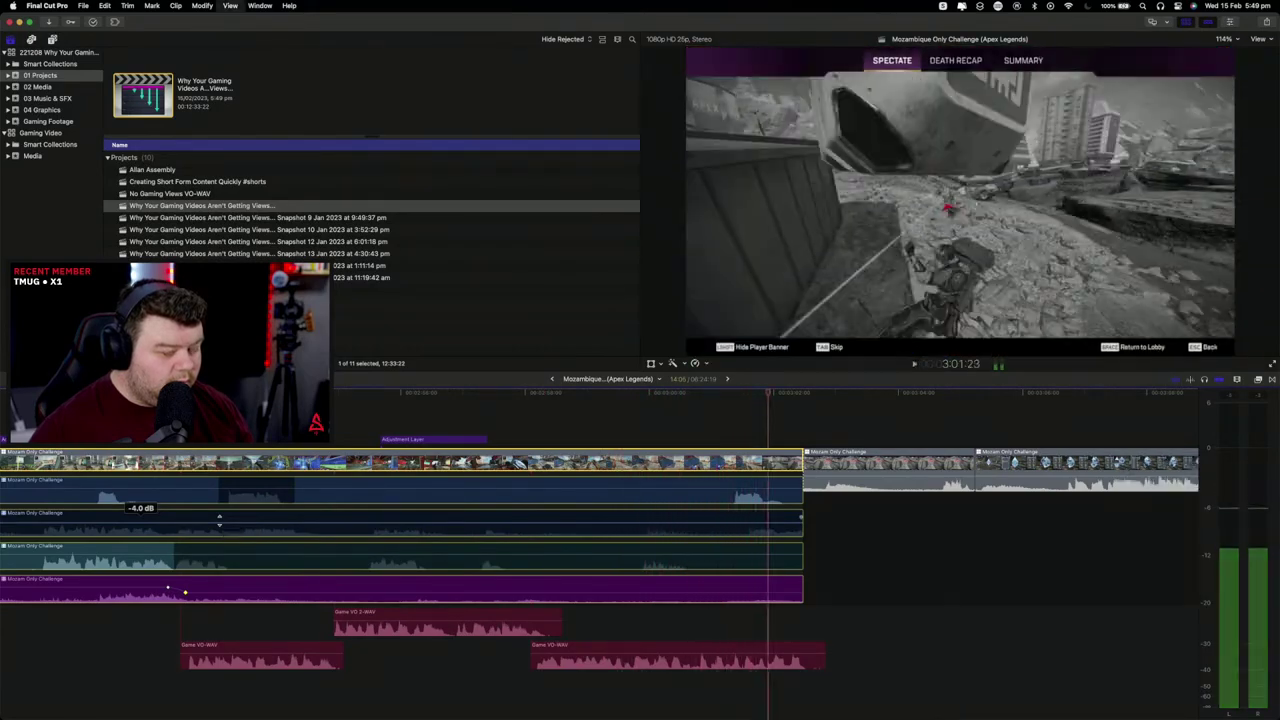
{"action": "left_click", "coordinate": [684, 648]}
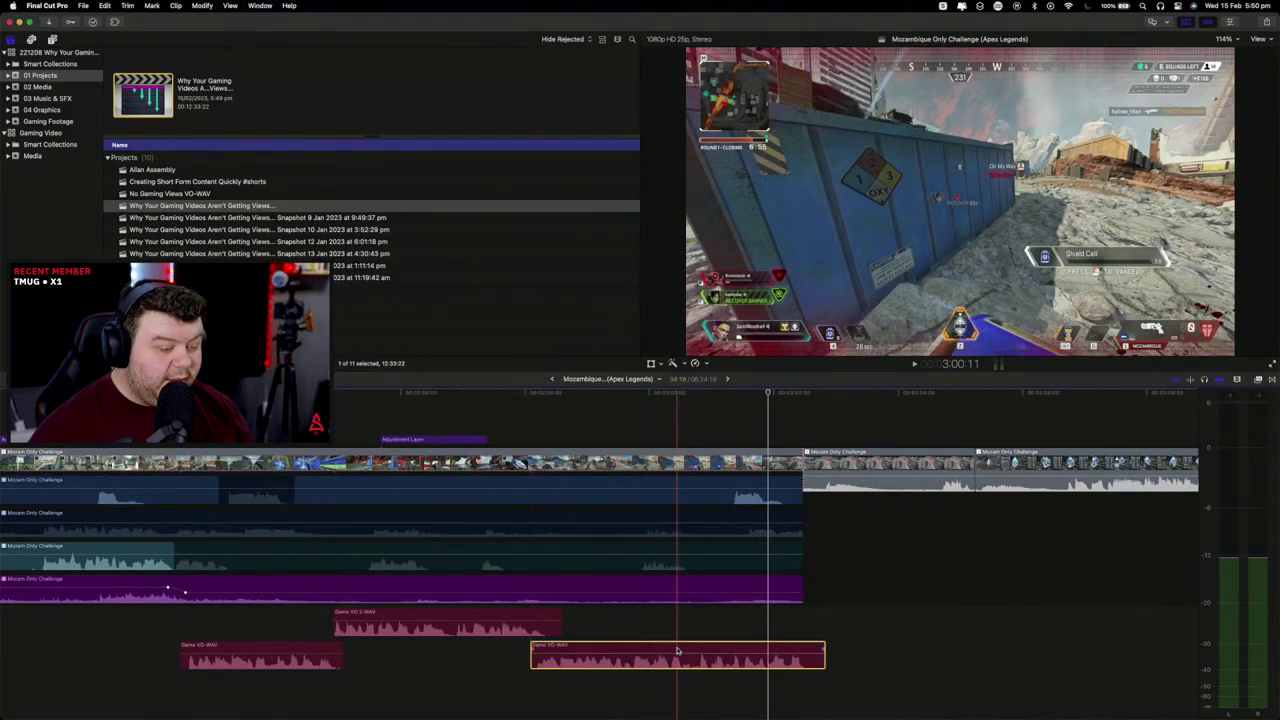
Step: Add two keyframes to bring the purple channel back to 0.0 dB, then collapse the audio channels
{"action": "key", "text": "space"}
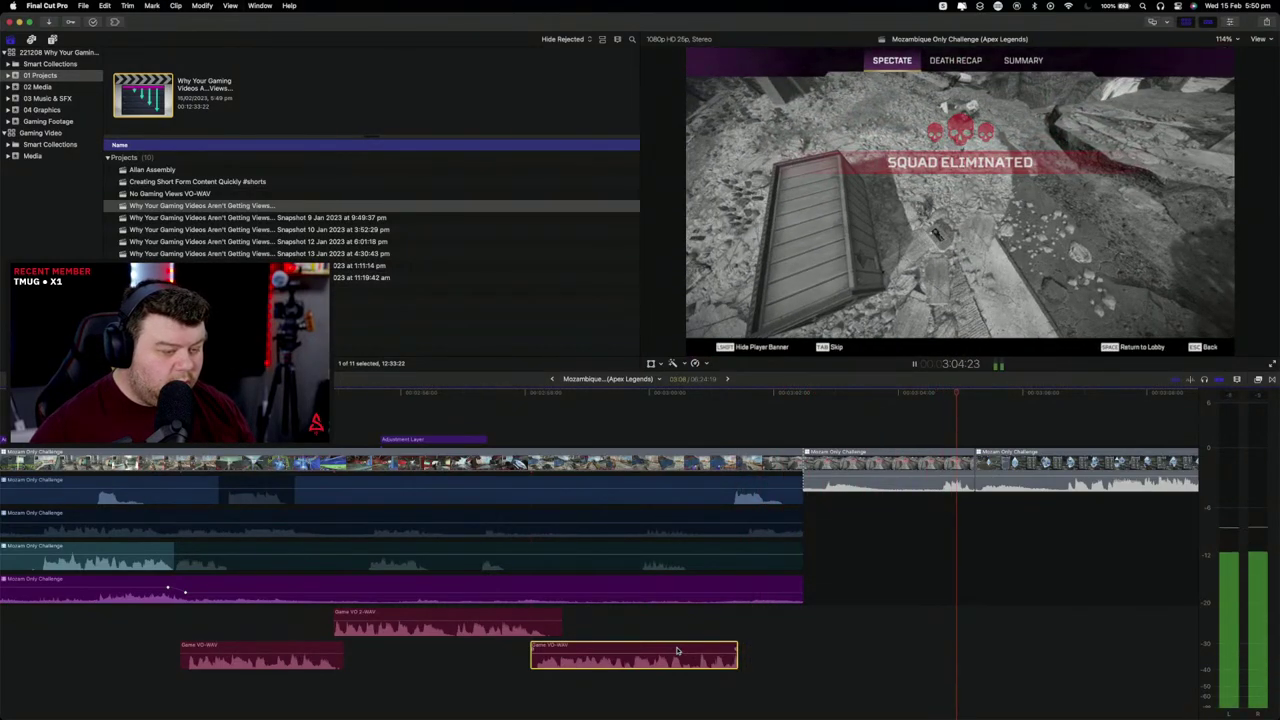
{"action": "key", "text": "space"}
{"action": "left_click", "coordinate": [736, 593], "text": "alt"}
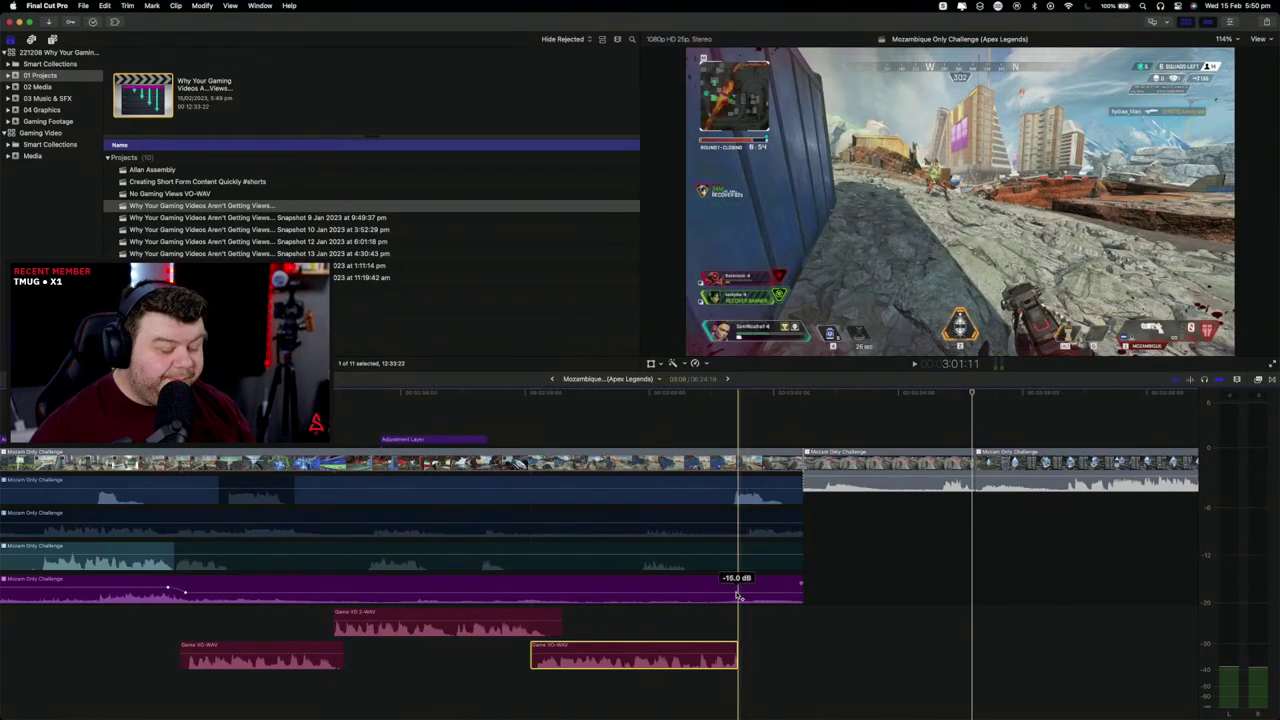
{"action": "left_click", "coordinate": [752, 590], "text": "alt"}
{"action": "left_click_drag", "start_coordinate": [766, 590], "coordinate": [766, 592]}
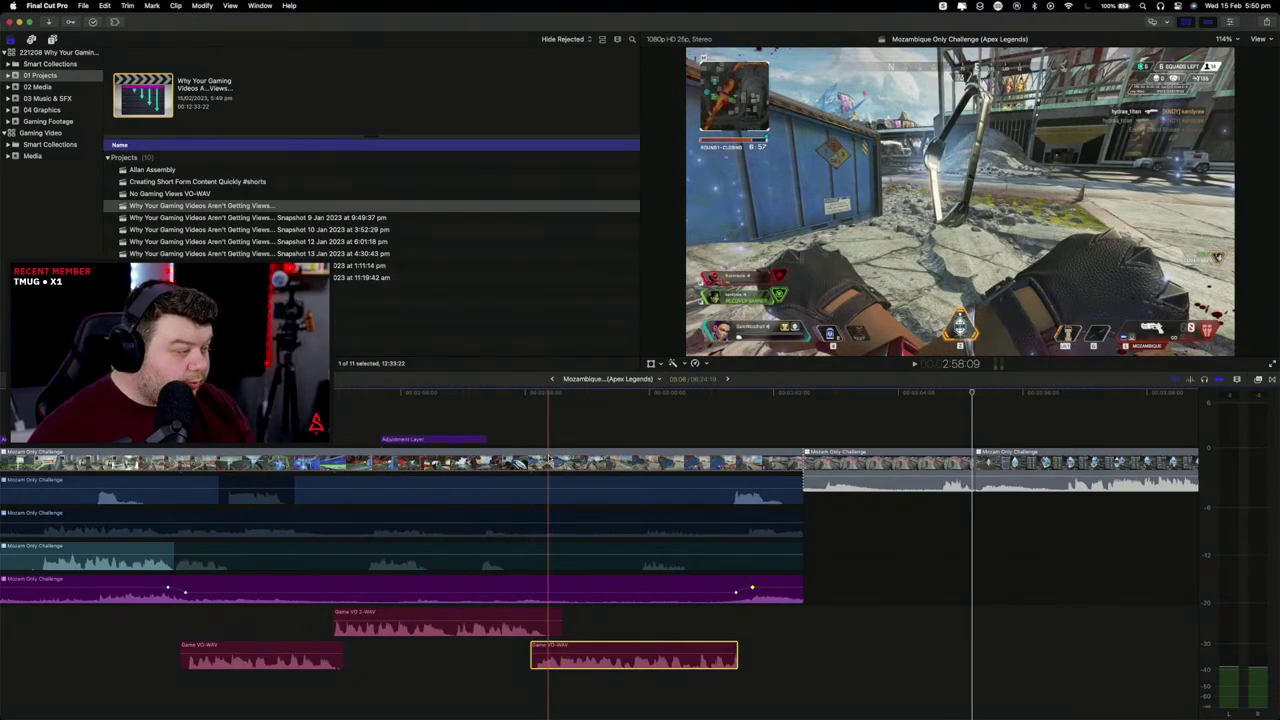
{"action": "key", "text": "ctrl+alt+s"}
{"action": "left_click", "coordinate": [510, 575]}
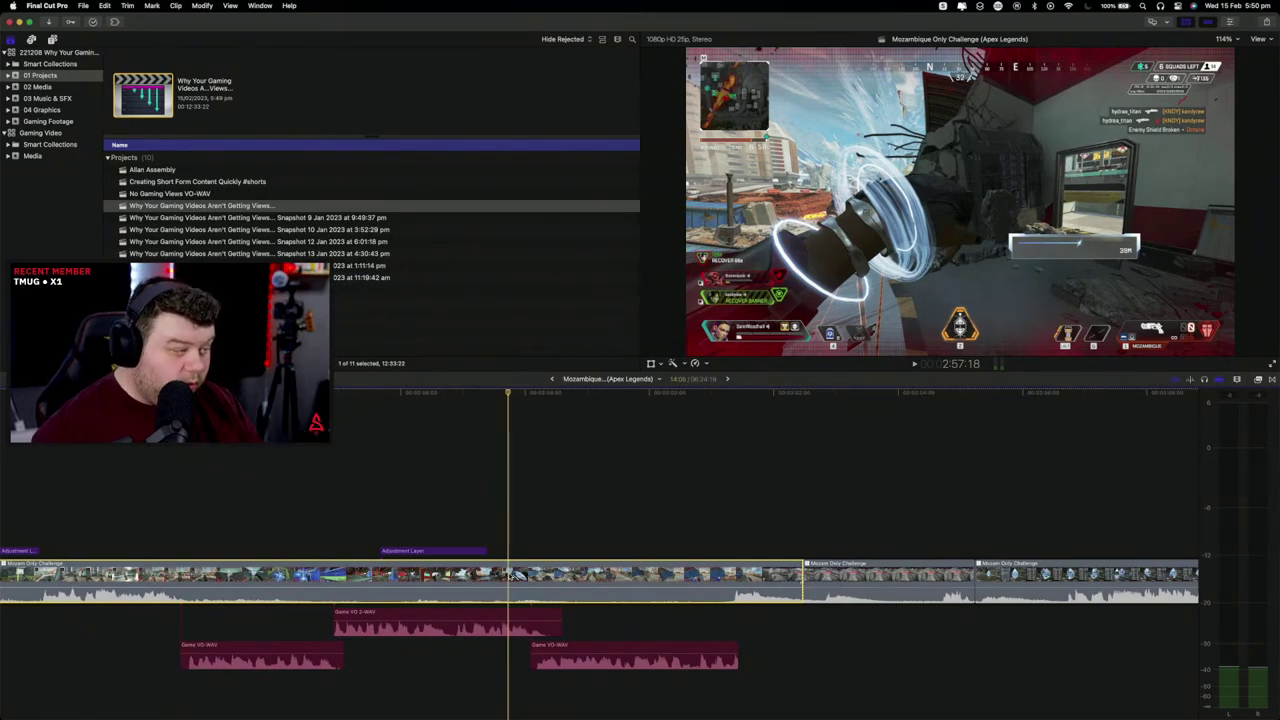
Step: Play the Mozambique Only Challenge clip from about 3:00:17
{"action": "scroll", "coordinate": [490, 530], "scroll_direction": "down", "scroll_amount": 3}
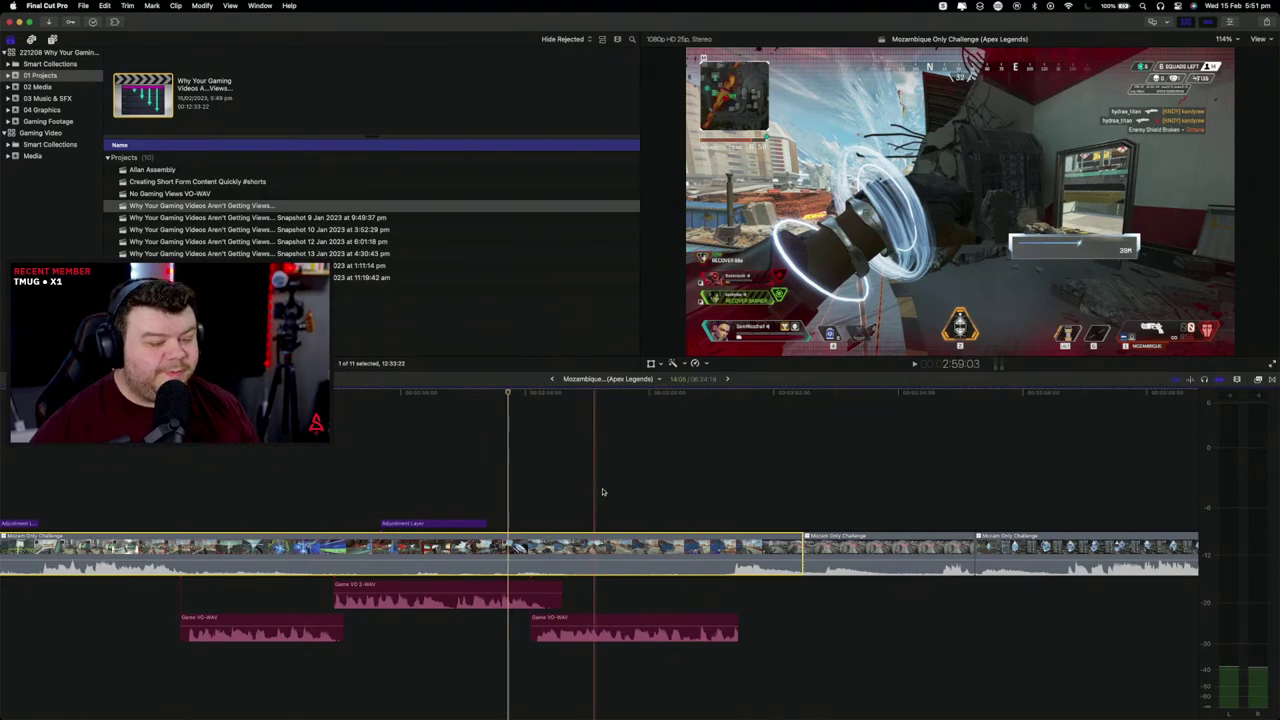
{"action": "left_click", "coordinate": [692, 494]}
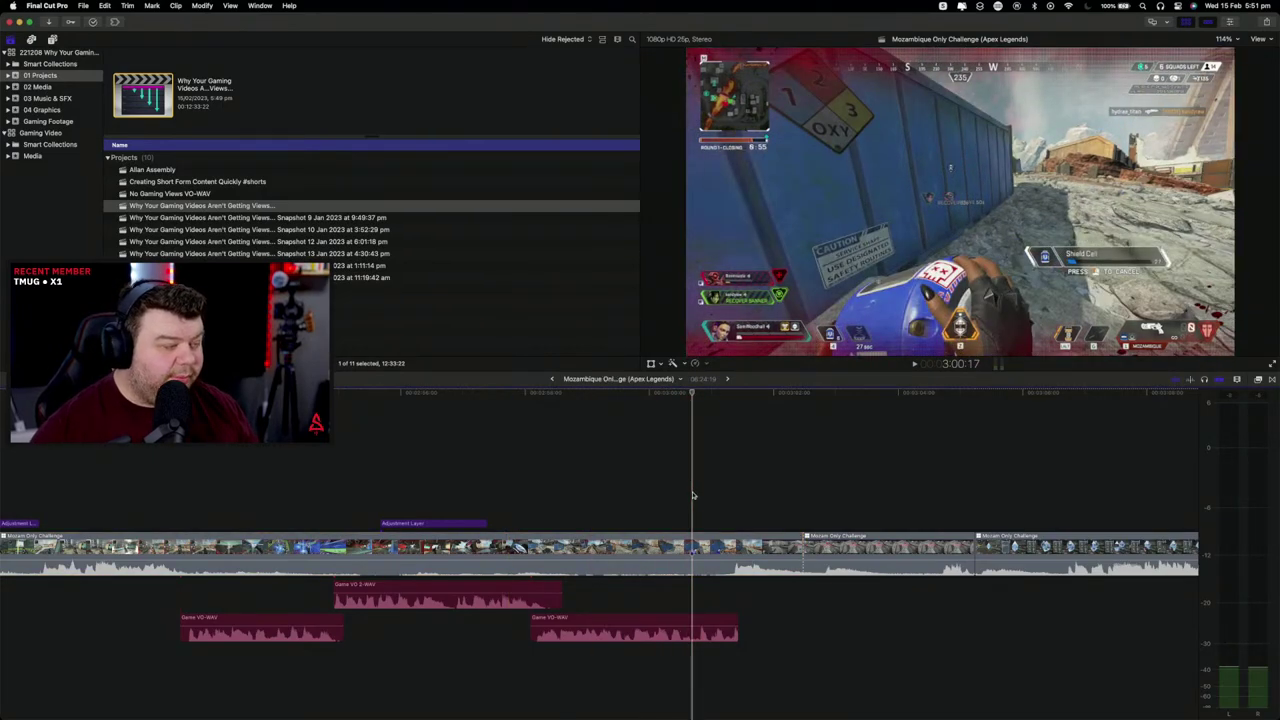
{"action": "key", "text": "space"}
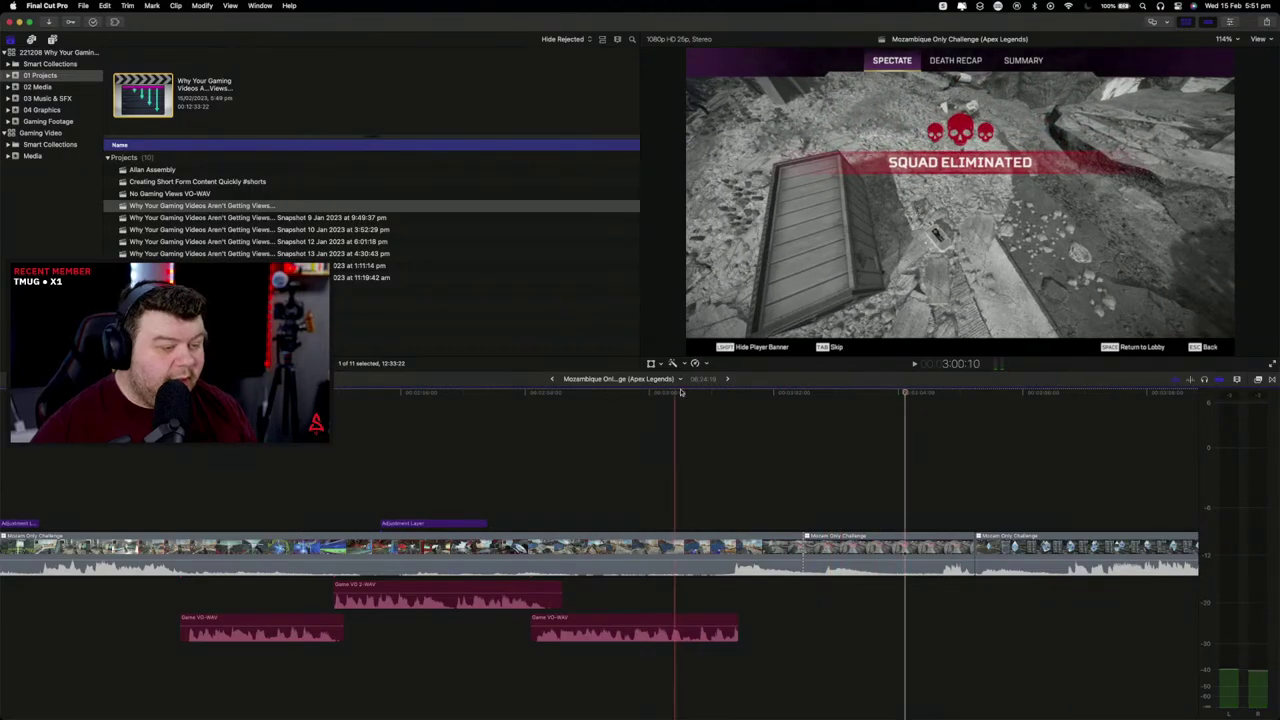
Step: Return to the Why Your Gaming Videos project and play its WITH VOICEOVER section to Squad Eliminated
{"action": "left_click", "coordinate": [728, 379]}
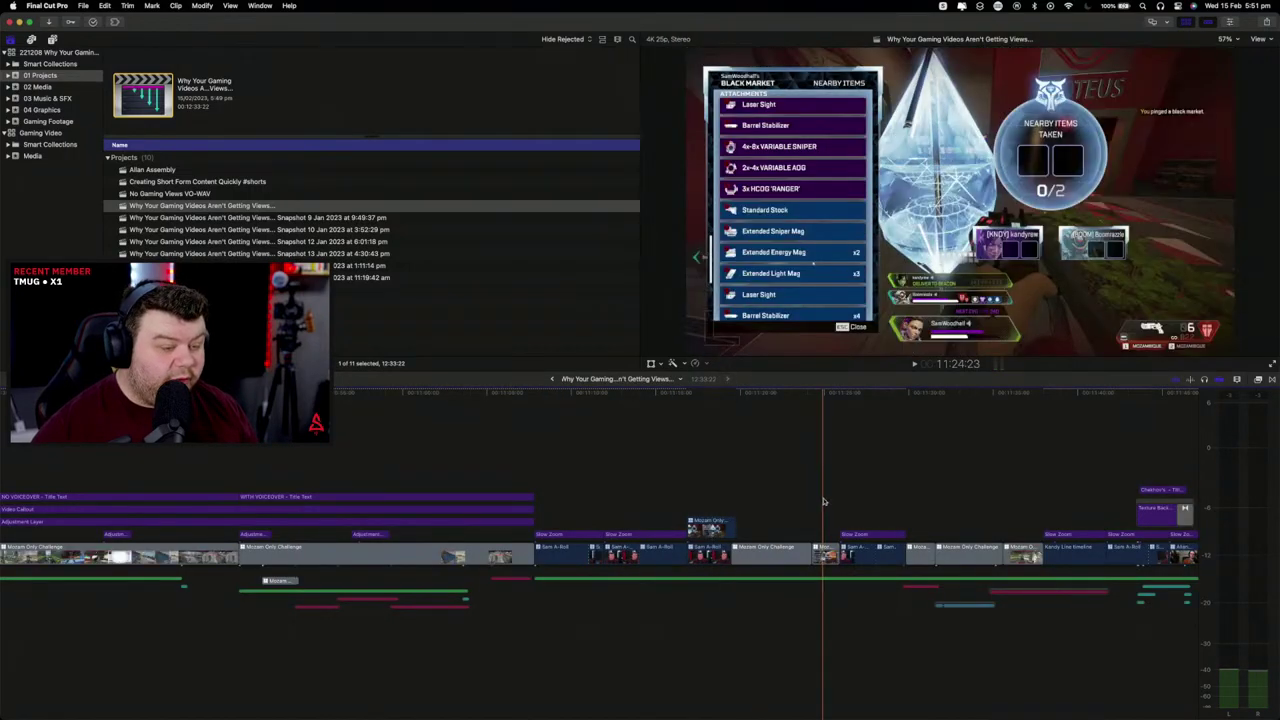
{"action": "scroll", "coordinate": [840, 500], "scroll_direction": "right", "scroll_amount": 5}
{"action": "scroll", "coordinate": [838, 500], "scroll_direction": "left", "scroll_amount": 5}
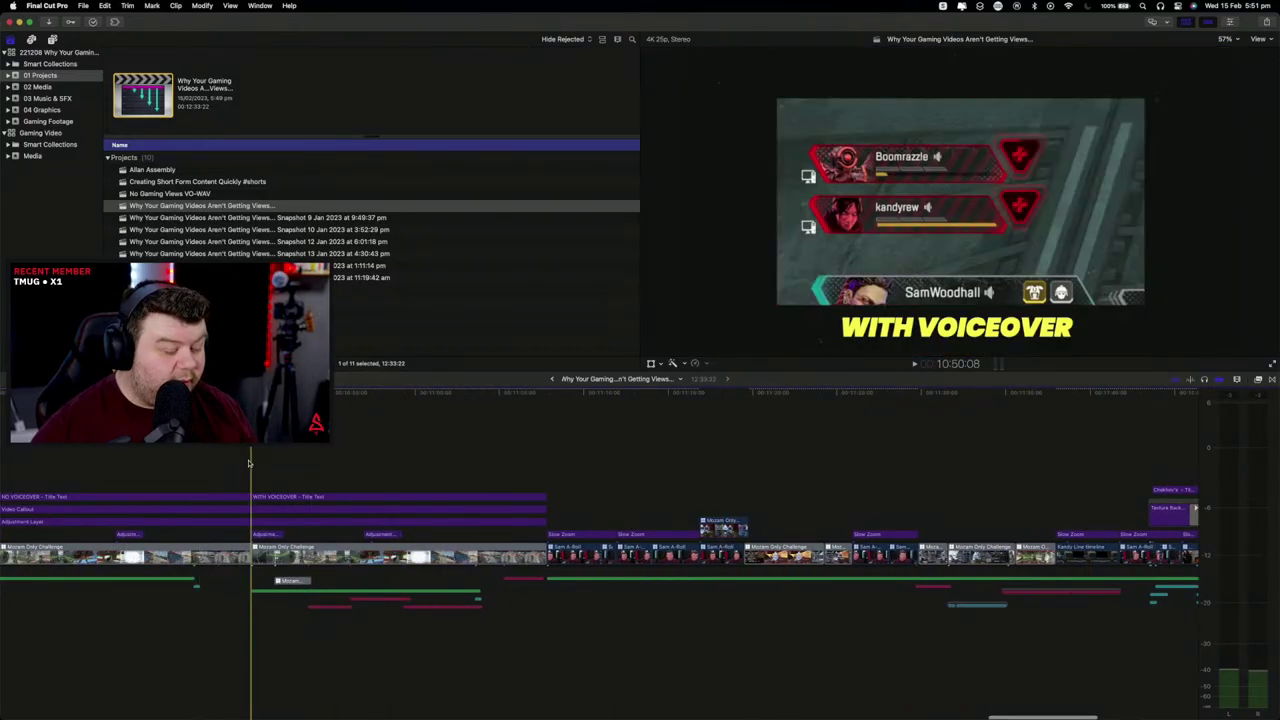
{"action": "key", "text": "space"}
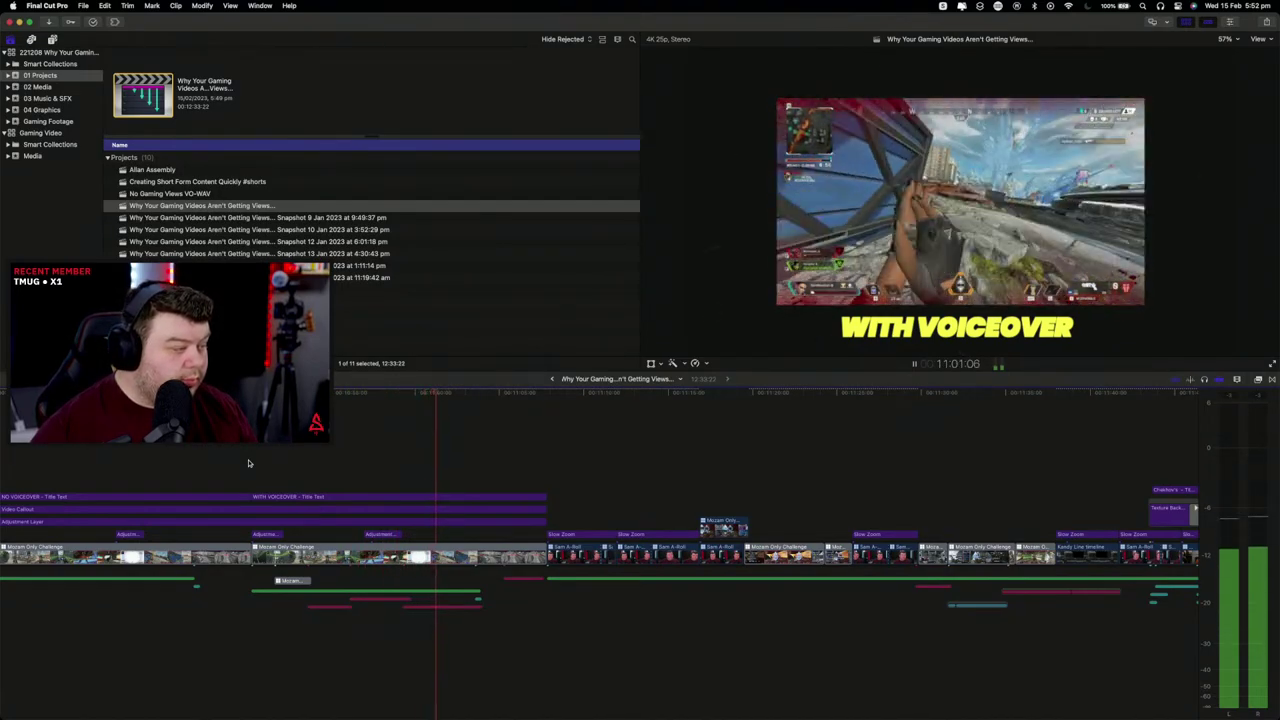
{"action": "key", "text": "space"}
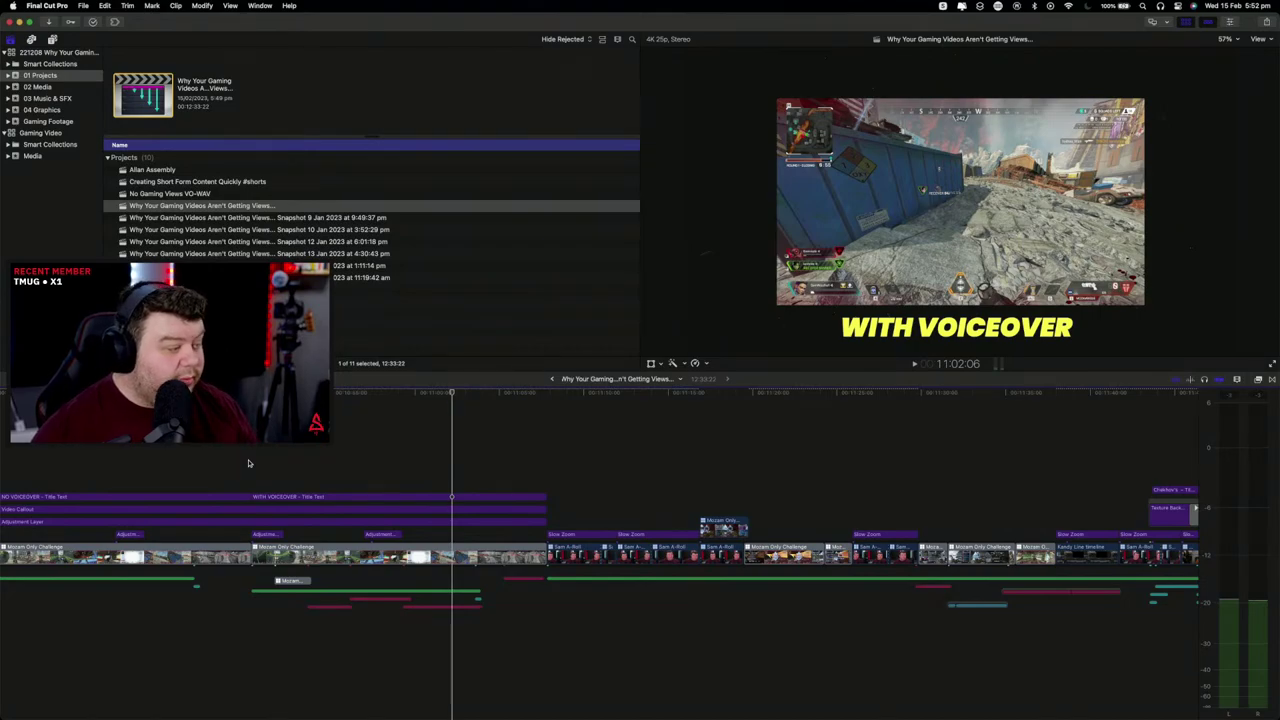
{"action": "key", "text": "space"}
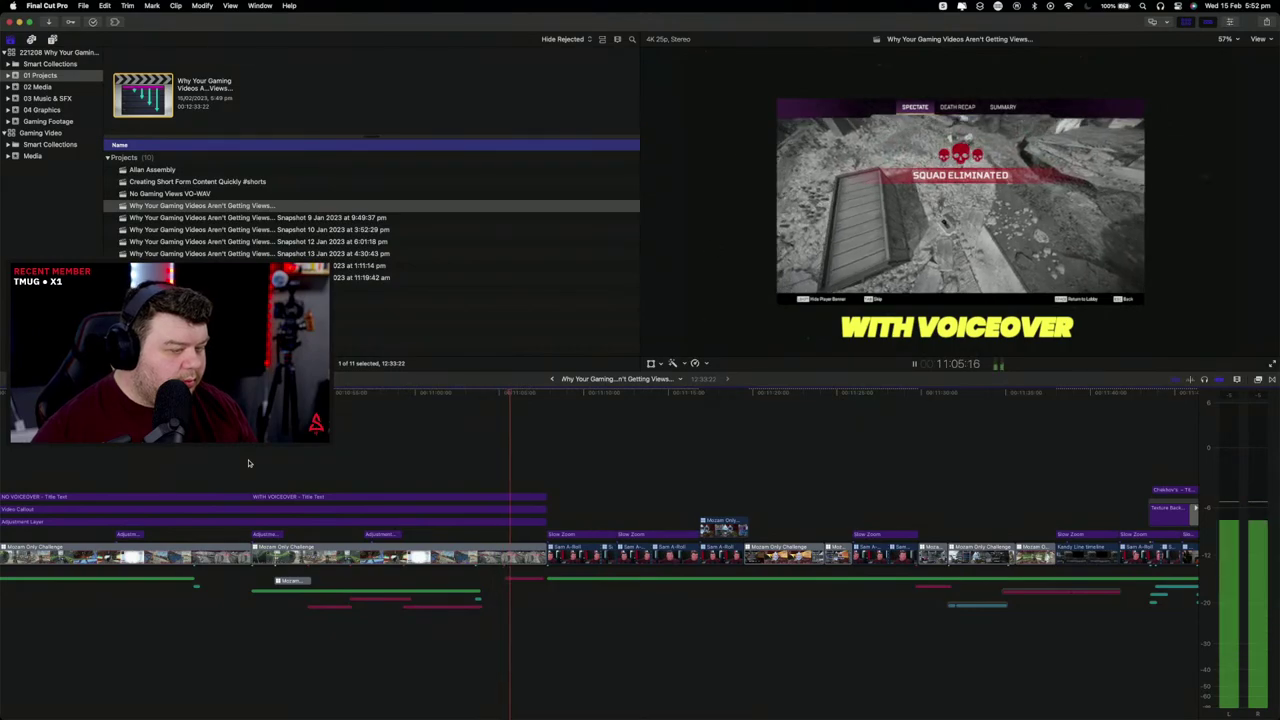
{"action": "key", "text": "space"}
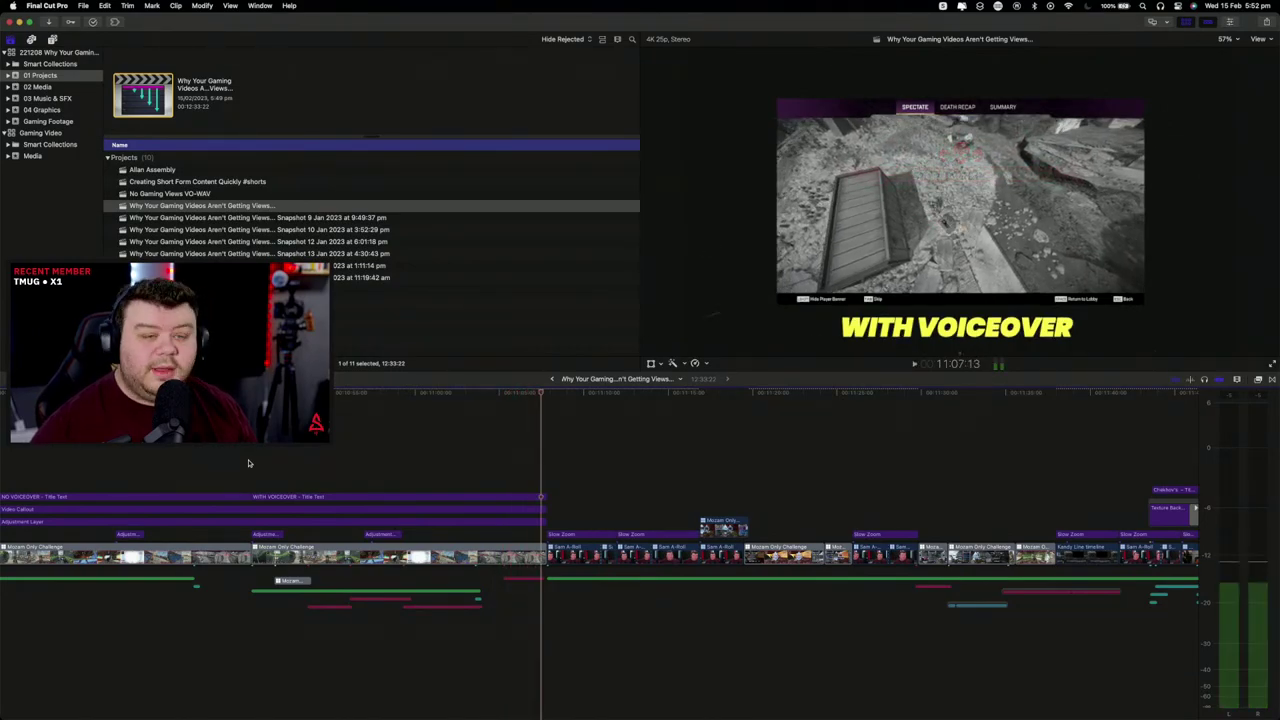
Step: Reopen the Mozambique Only Challenge (Apex Legends) clip and review the connected audio clip around 3:10
{"action": "left_click", "coordinate": [552, 379]}
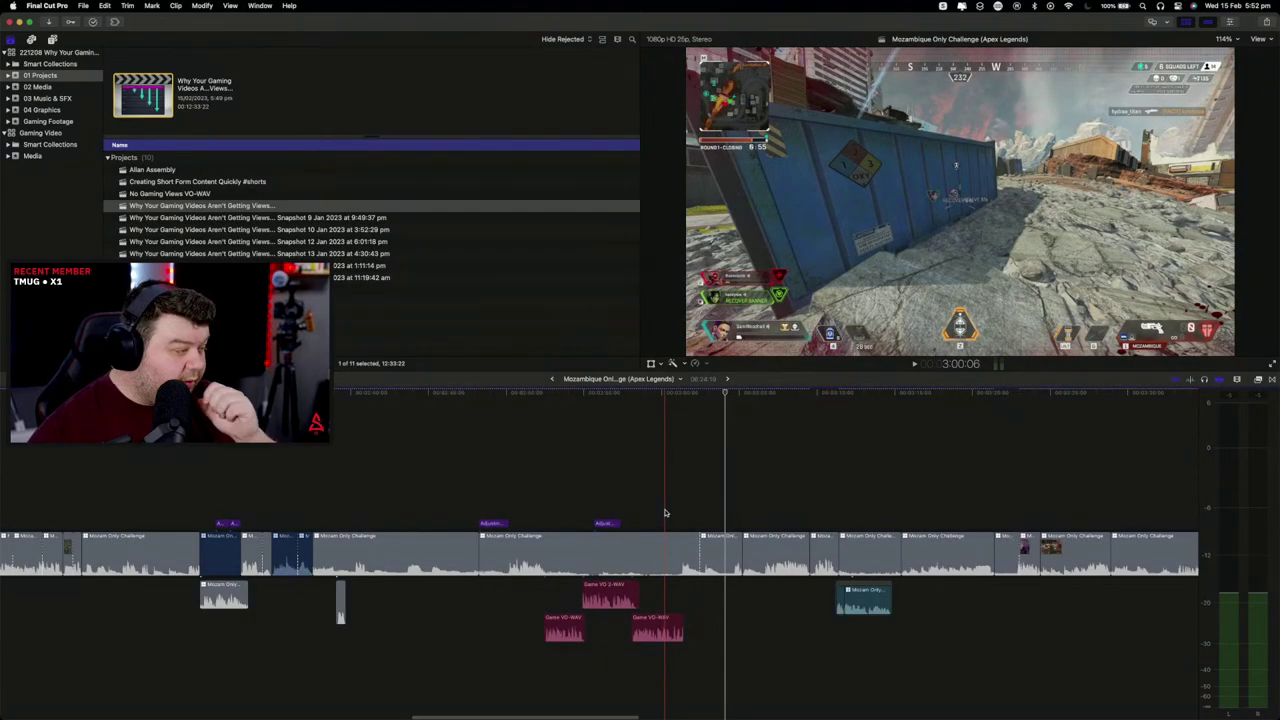
{"action": "scroll", "coordinate": [666, 500], "scroll_direction": "right", "scroll_amount": 5}
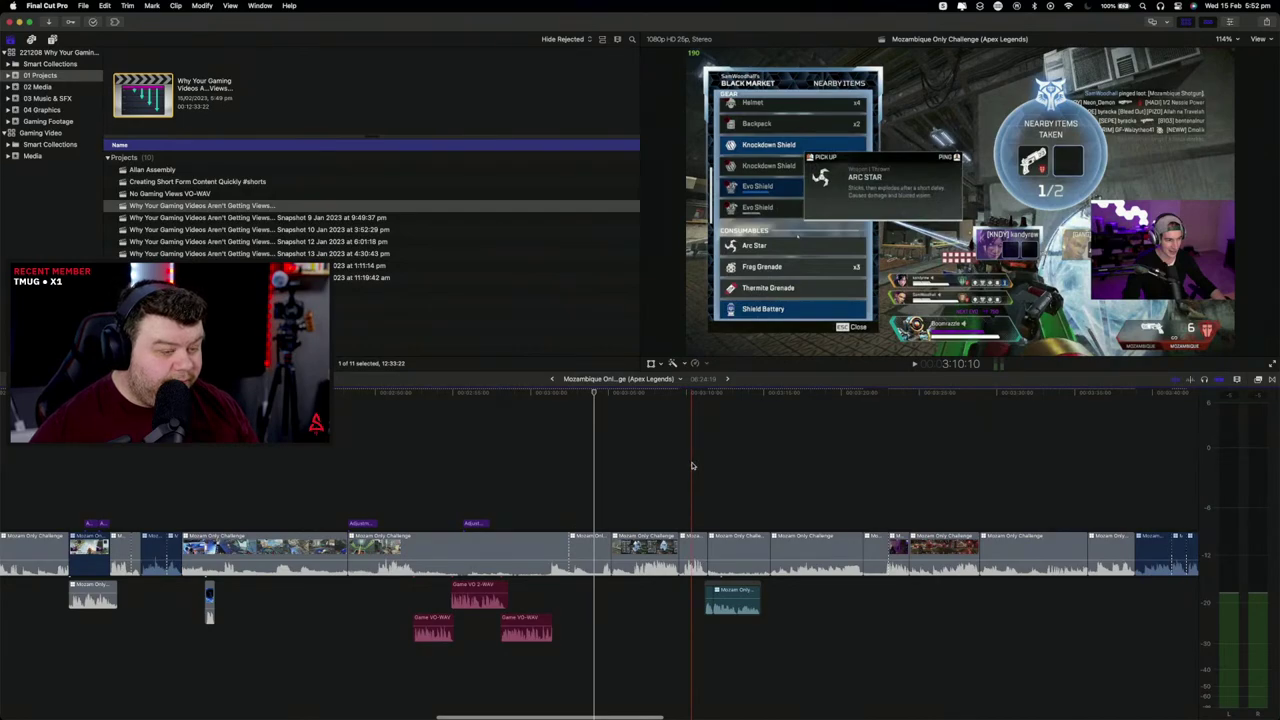
{"action": "left_click", "coordinate": [661, 470]}
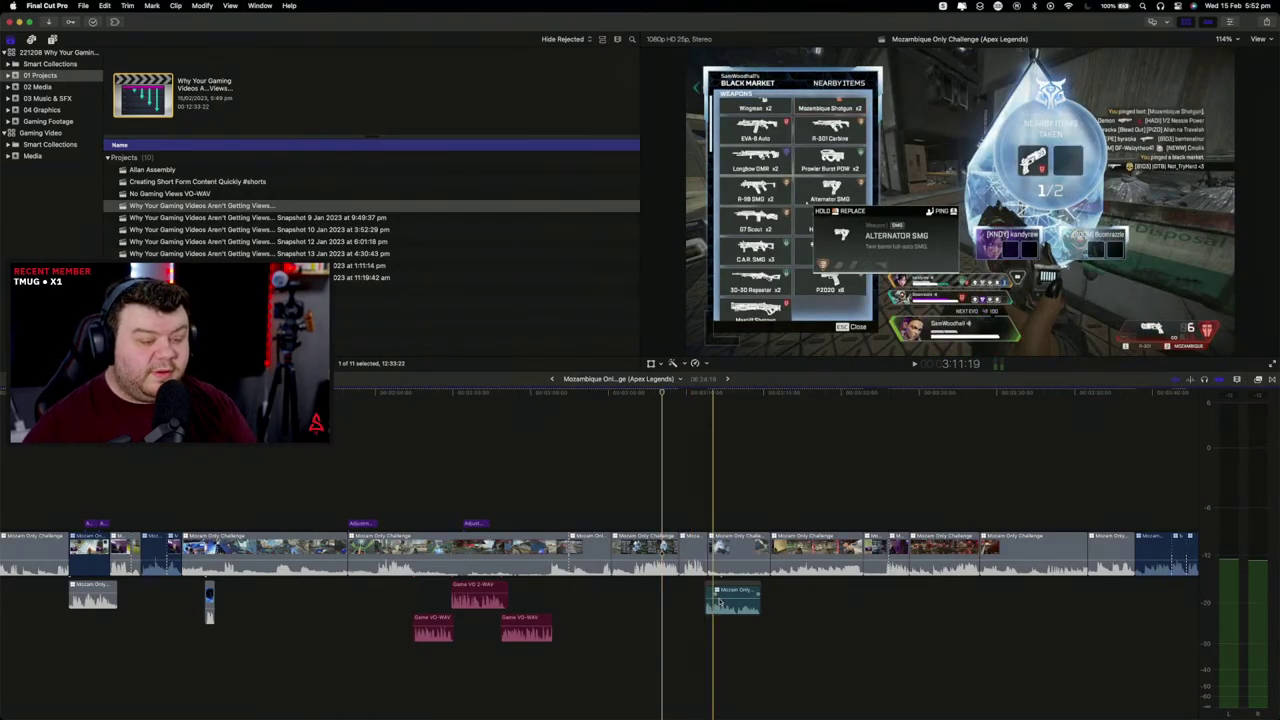
{"action": "left_click", "coordinate": [724, 602]}
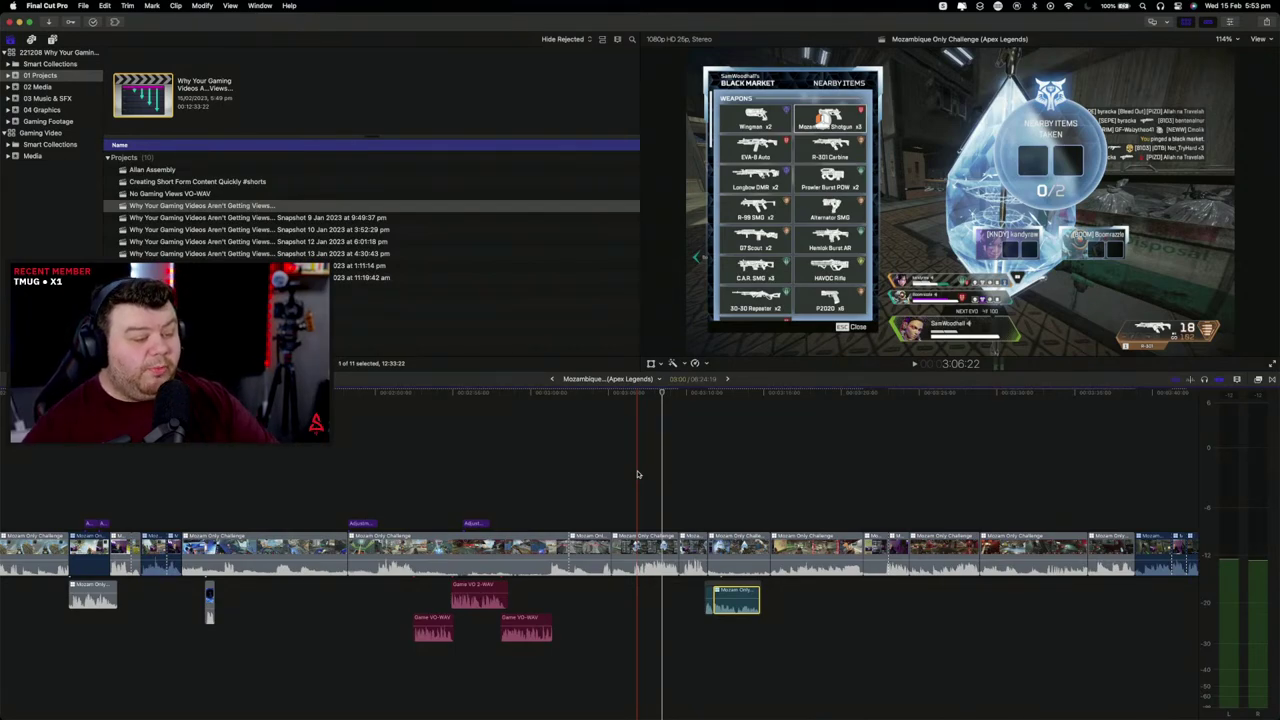
{"action": "left_click", "coordinate": [627, 471]}
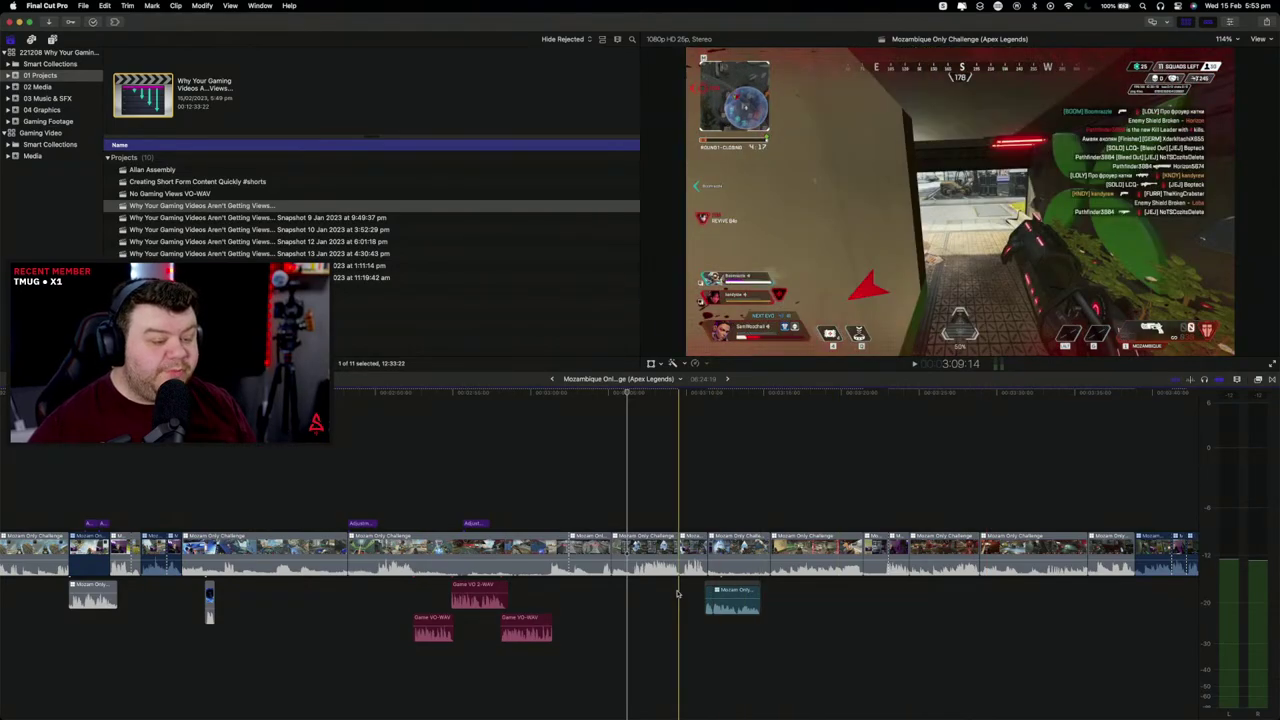
{"action": "left_click", "coordinate": [692, 550]}
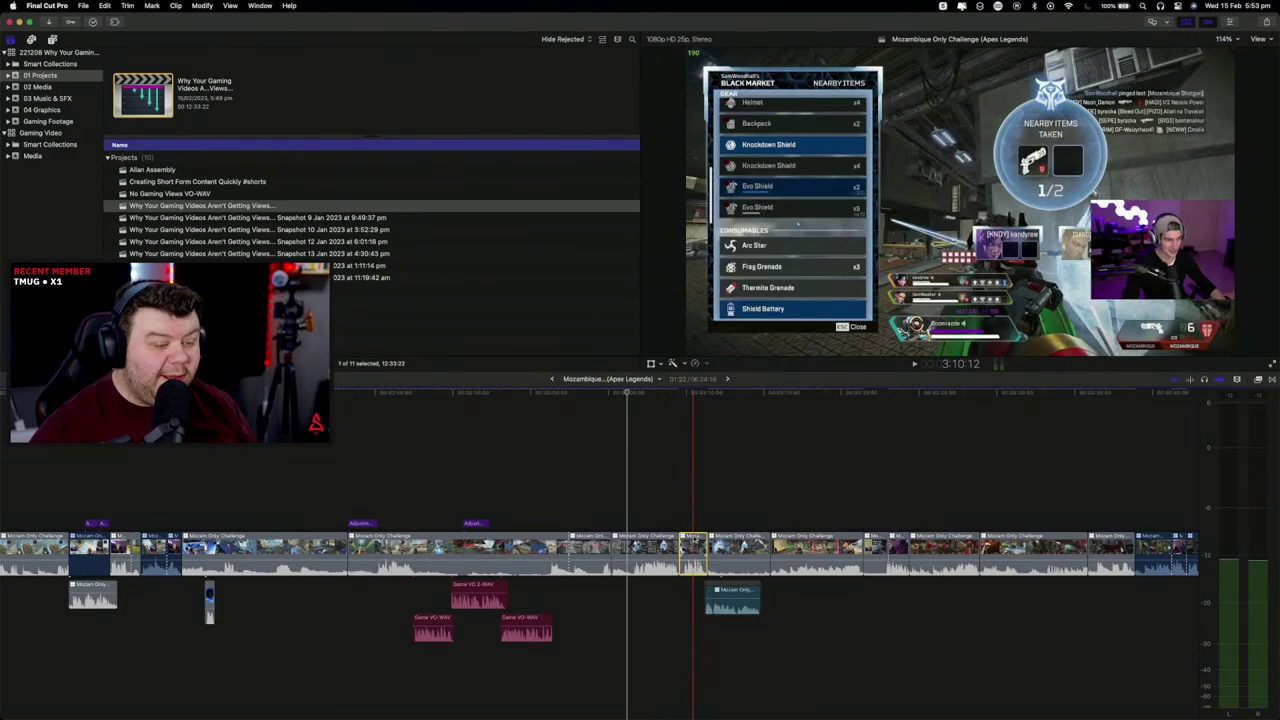
Step: Show the Gaming Footage event and check the duration of a marked source range
{"action": "left_click", "coordinate": [48, 121]}
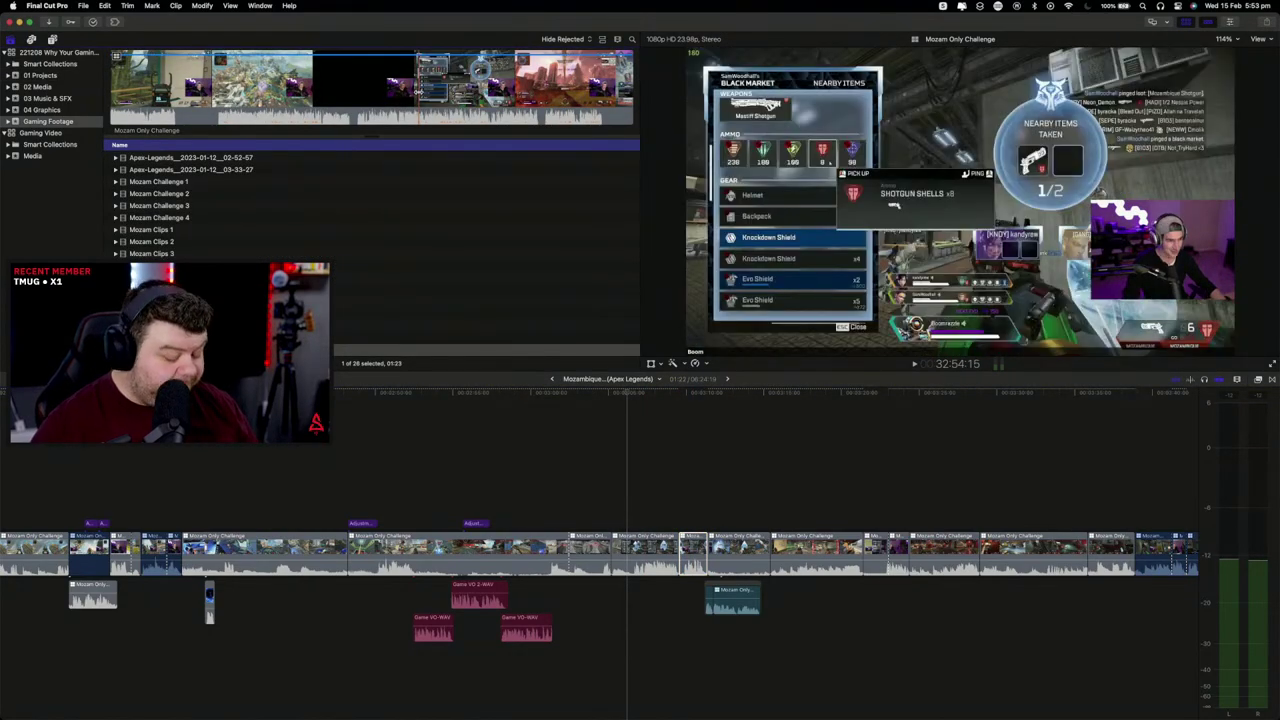
{"action": "key", "text": "i"}
{"action": "key", "text": "ctrl+d"}
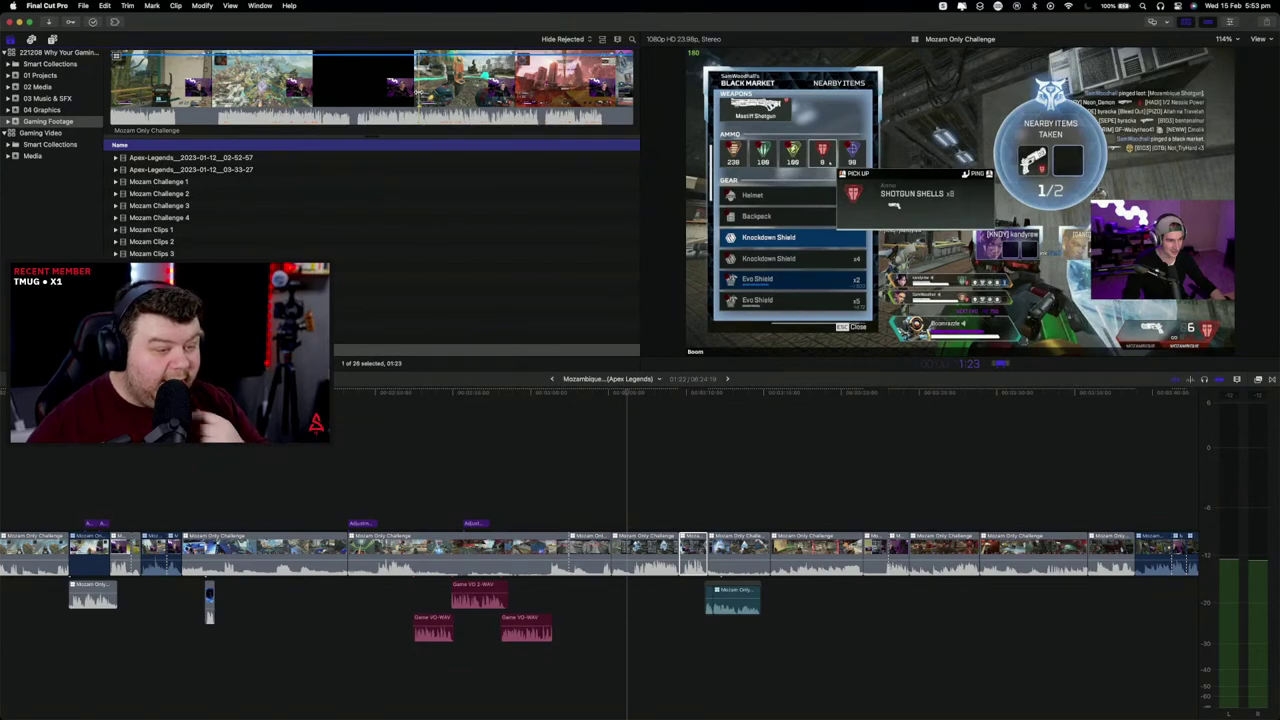
{"action": "key", "text": "Escape"}
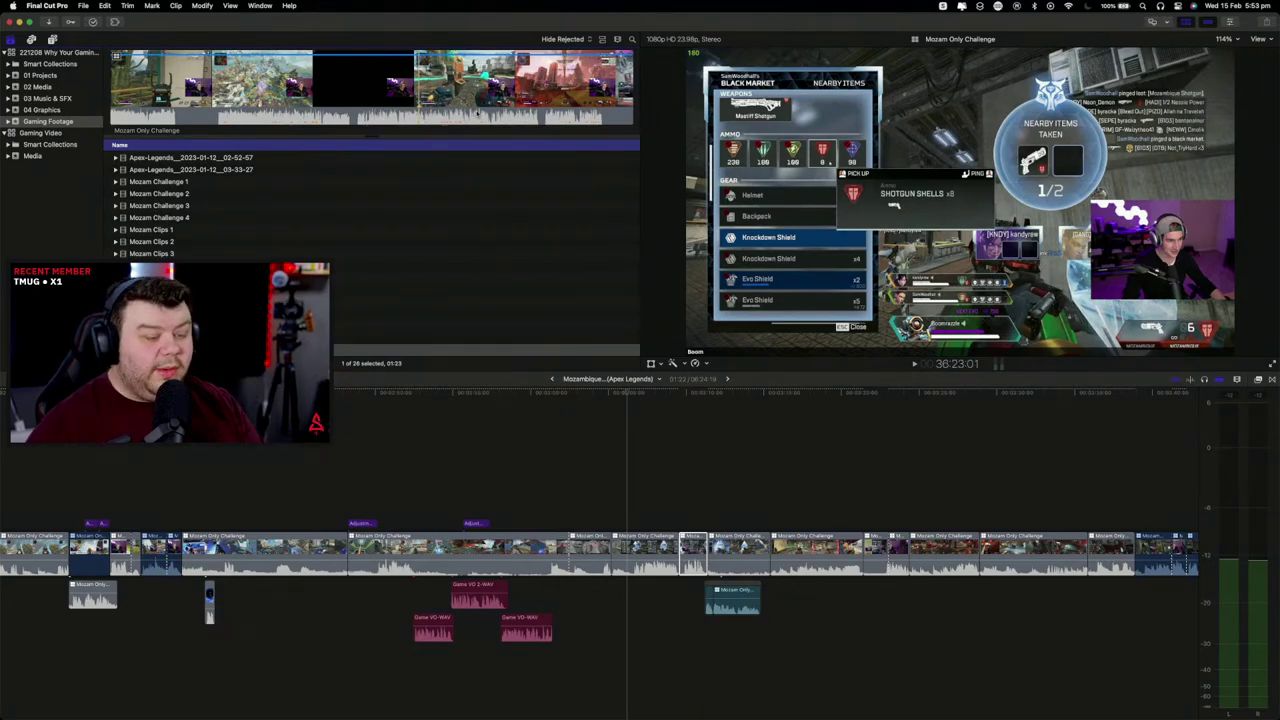
Step: Play the gameplay from around 3:10 and select the connected audio clip
{"action": "left_click_drag", "start_coordinate": [685, 632], "coordinate": [788, 612]}
{"action": "left_click", "coordinate": [694, 495]}
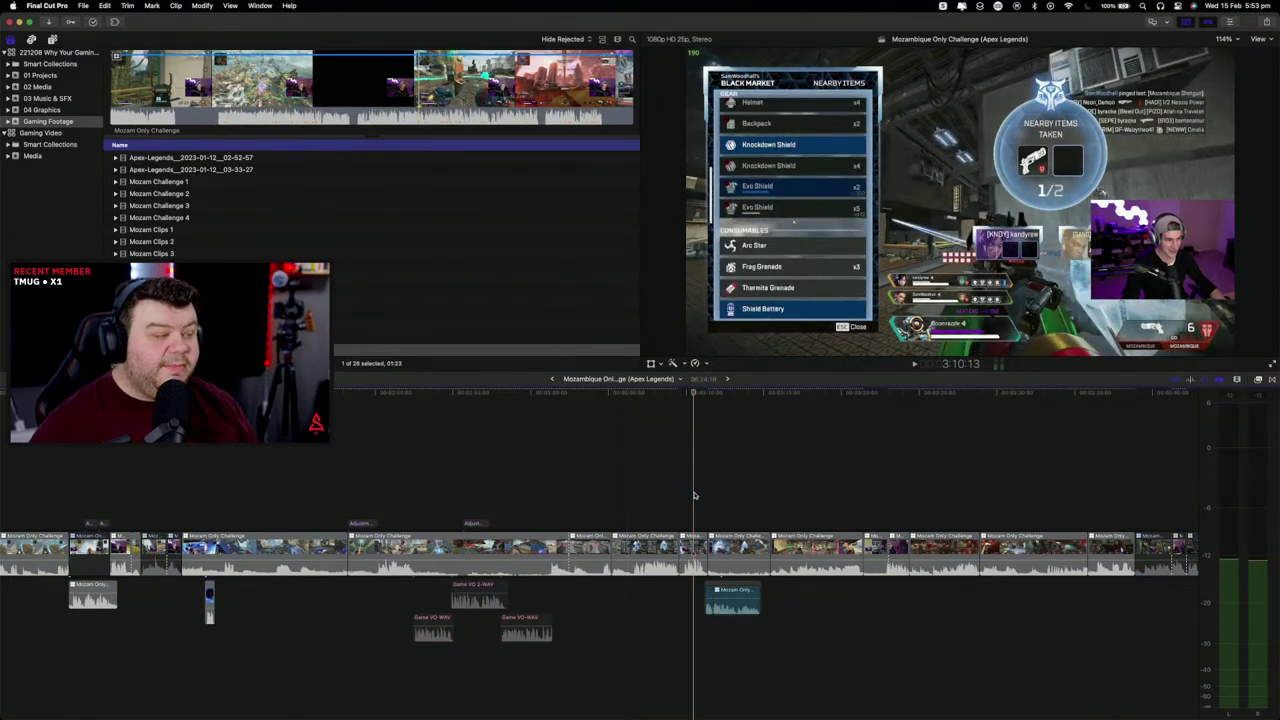
{"action": "key", "text": "space"}
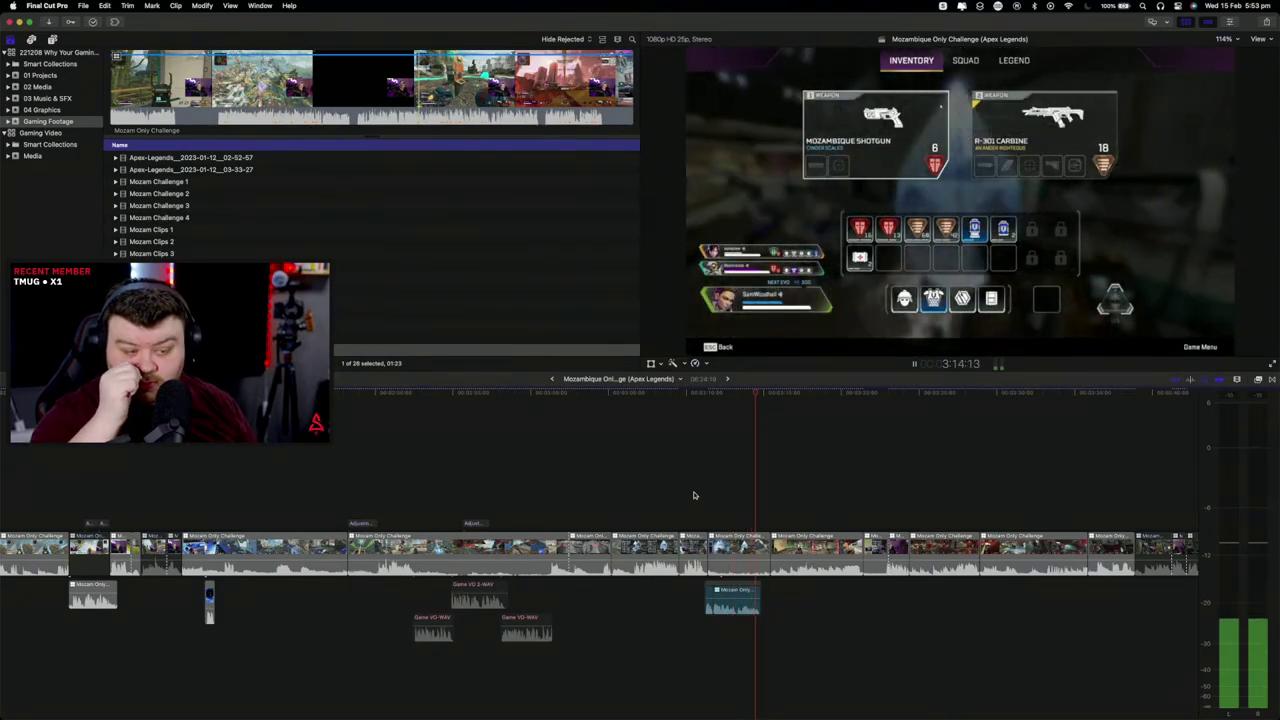
{"action": "key", "text": "space"}
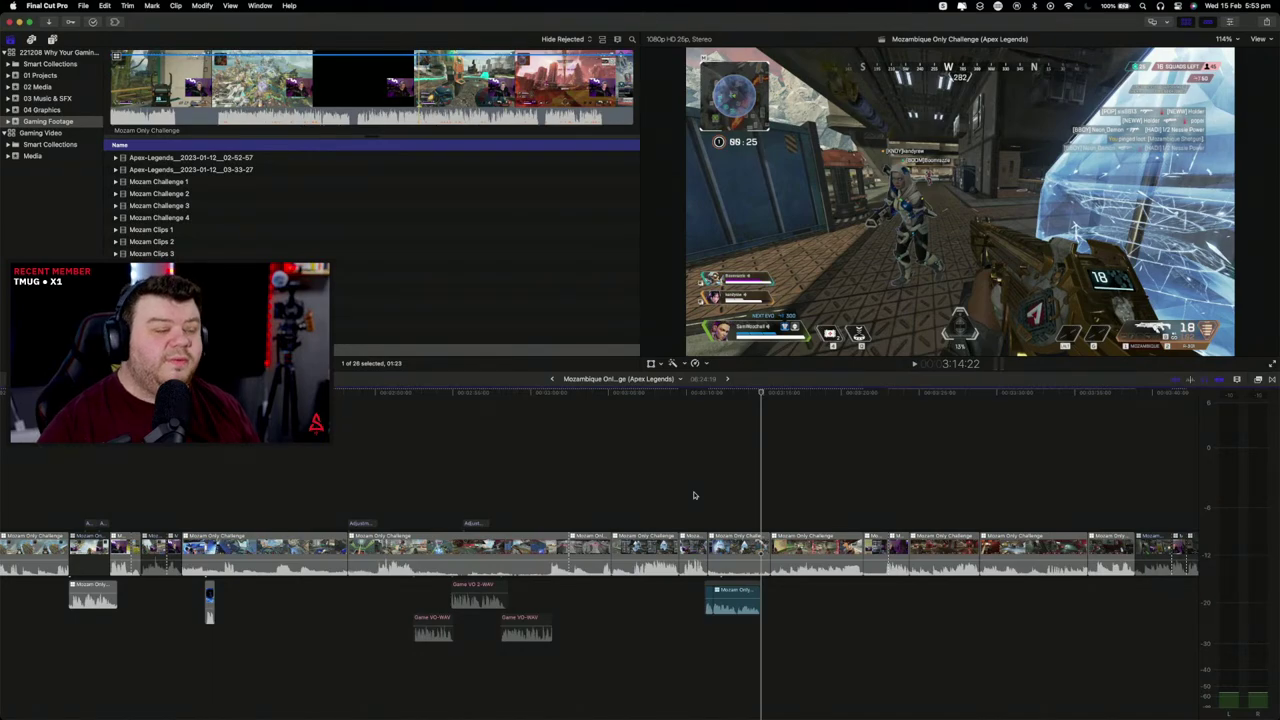
{"action": "left_click", "coordinate": [725, 597]}
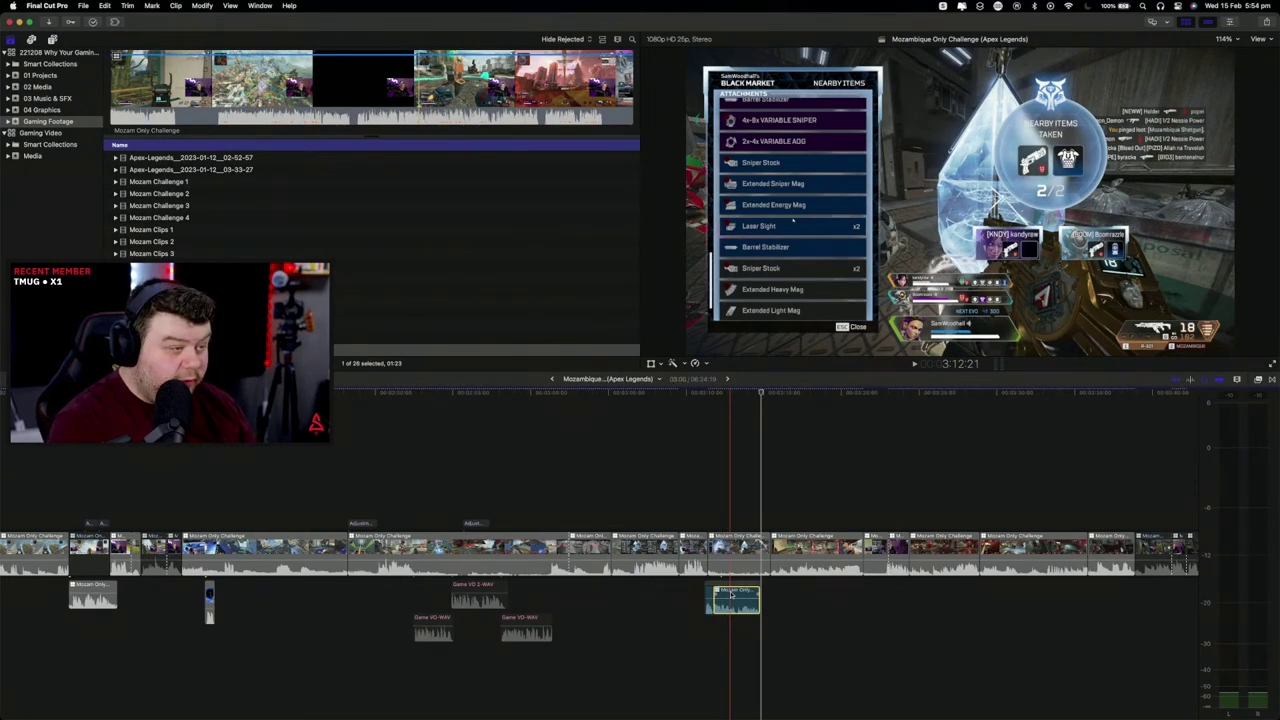
Step: Match-frame the connected audio clip to its Mozam Only Challenge source footage and preview it
{"action": "key", "text": "shift+f"}
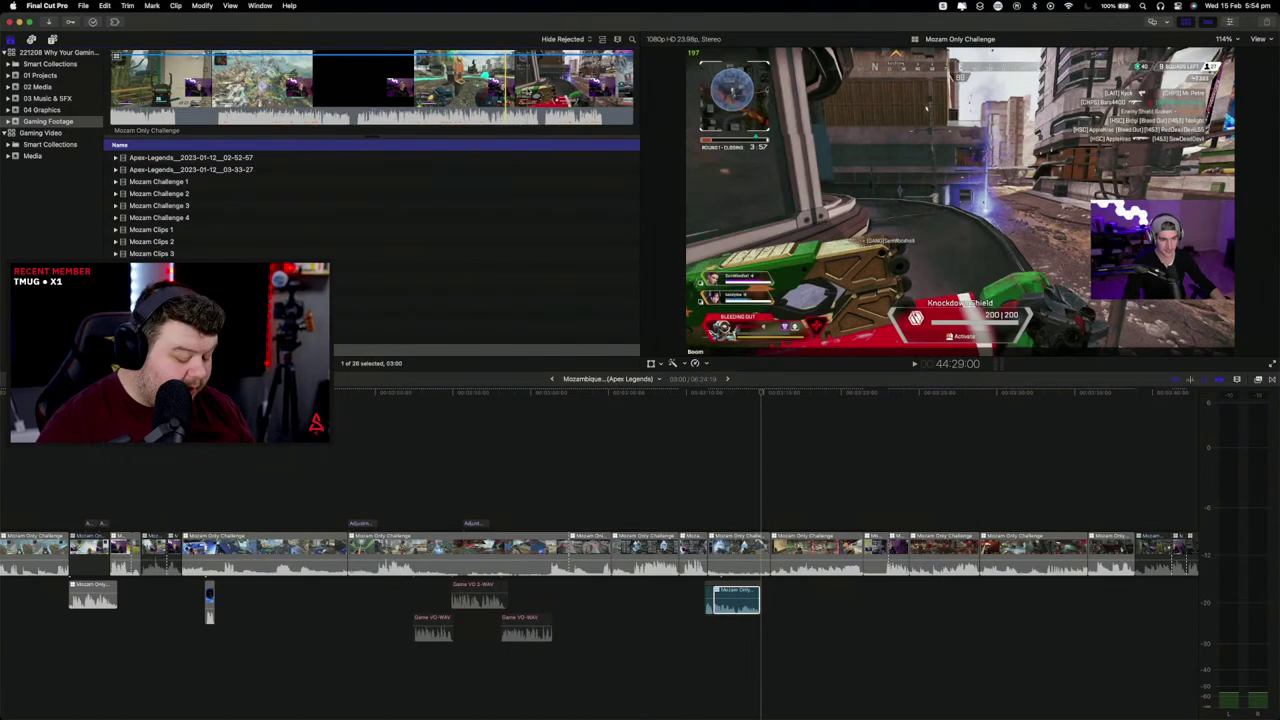
{"action": "key", "text": "space"}
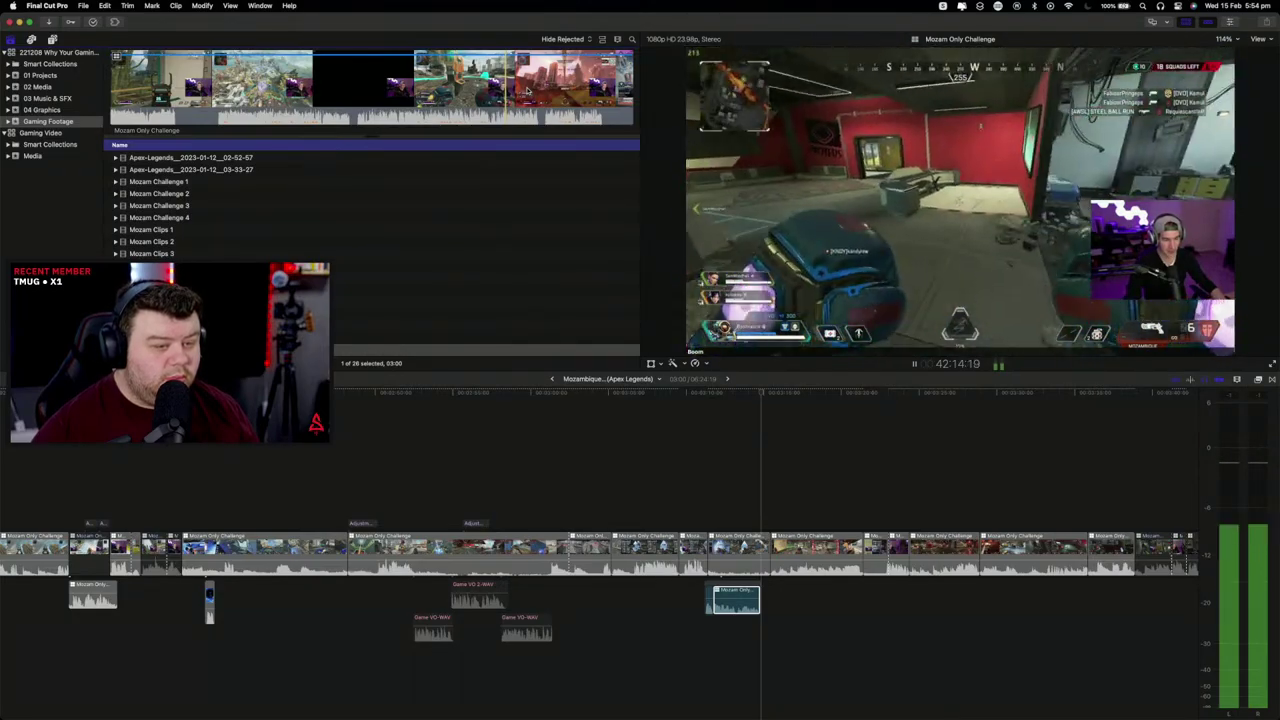
{"action": "key", "text": "space"}
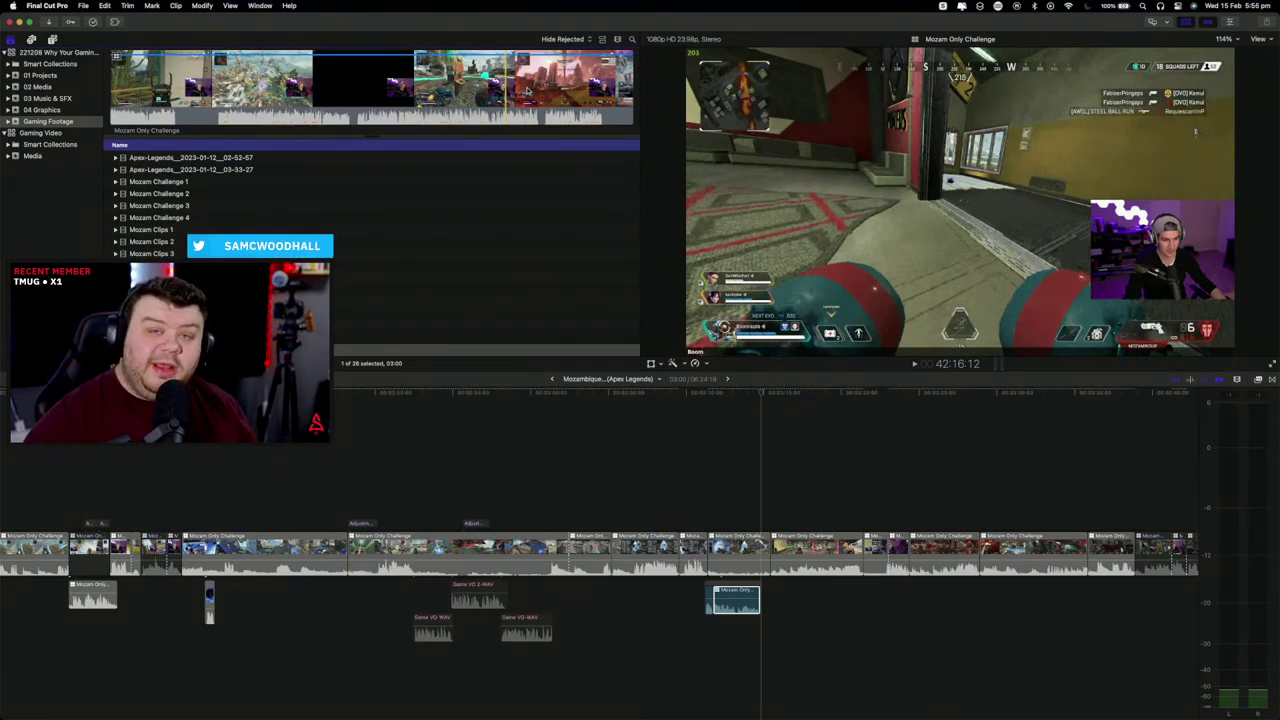
Step: Park the playhead in the Mozambique edit, play briefly, and stop playback
{"action": "left_click", "coordinate": [598, 503]}
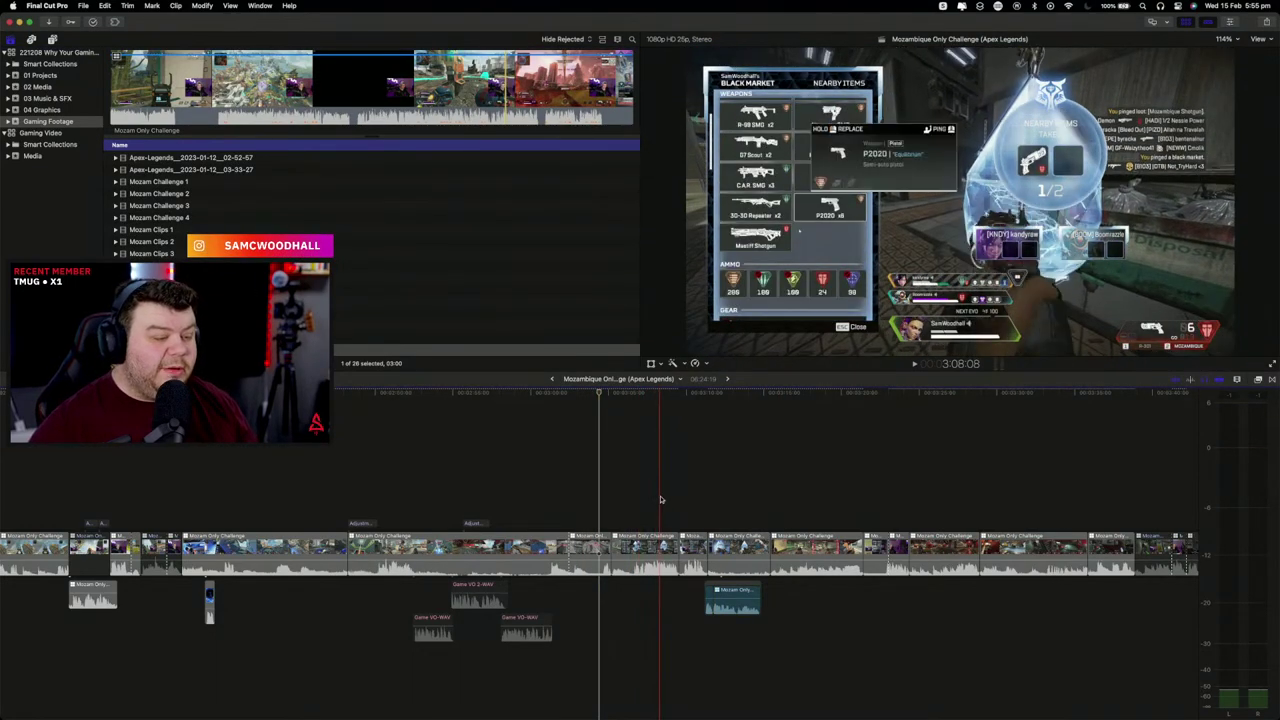
{"action": "key", "text": "space"}
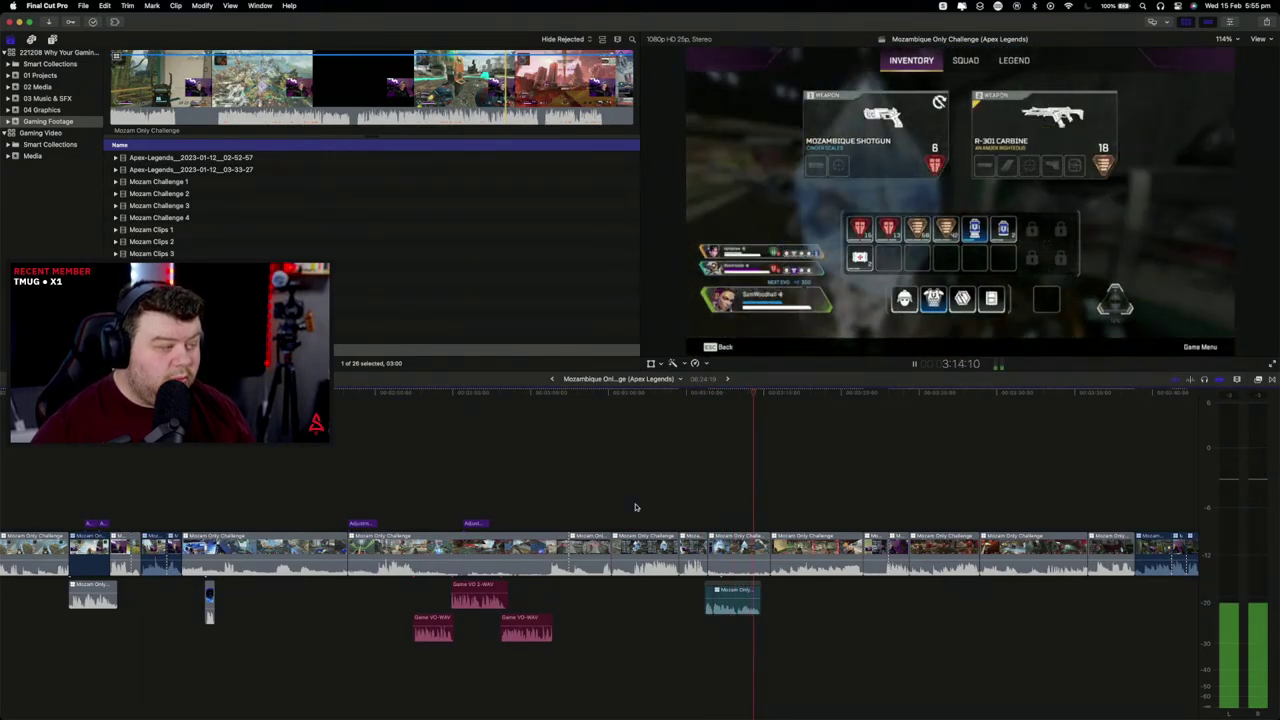
{"action": "key", "text": "space"}
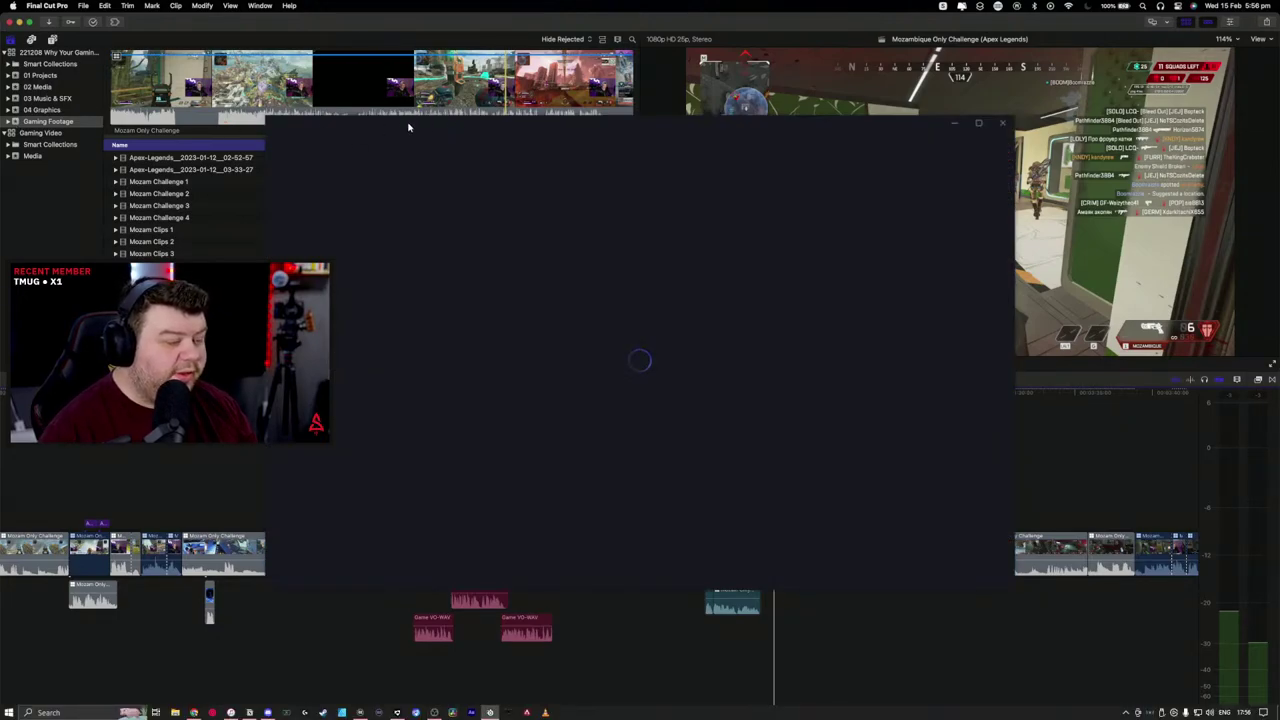
Step: Show GG's Moments gallery and scroll to the Overwatch Multi-kill clips and Ramattra POTG
{"action": "left_click", "coordinate": [305, 229]}
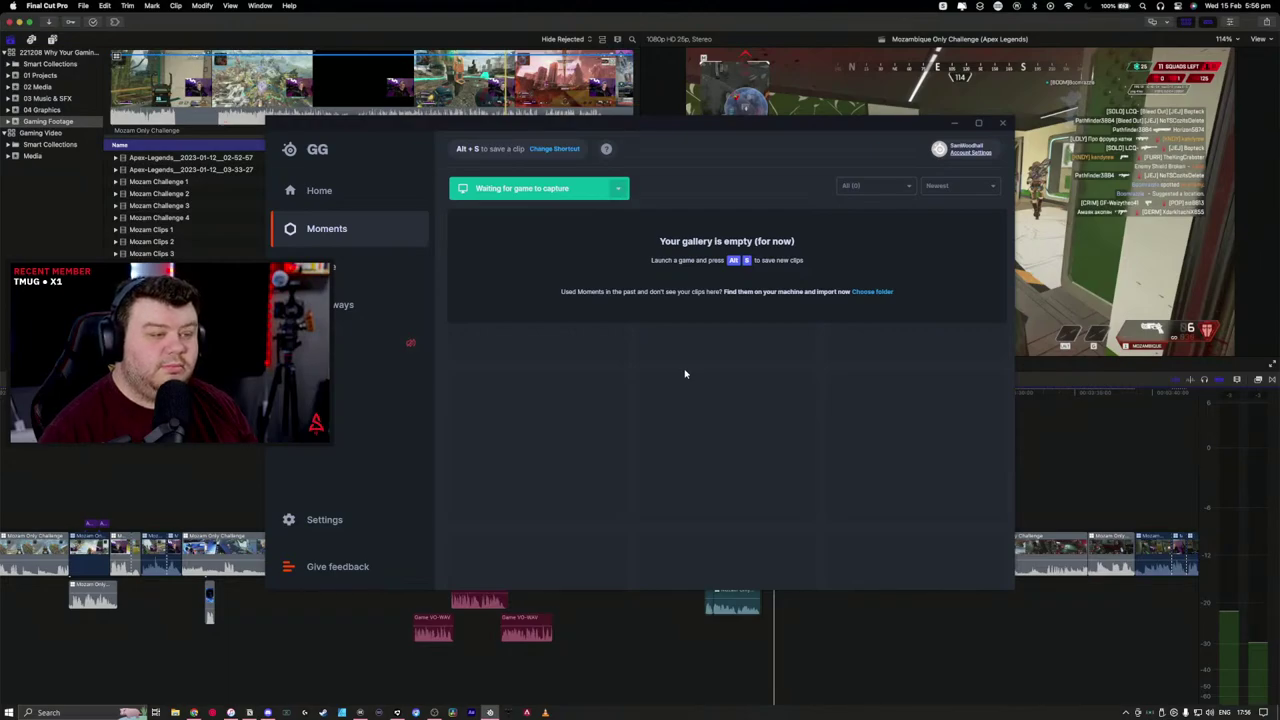
{"action": "scroll", "coordinate": [685, 373], "scroll_direction": "down", "scroll_amount": 15}
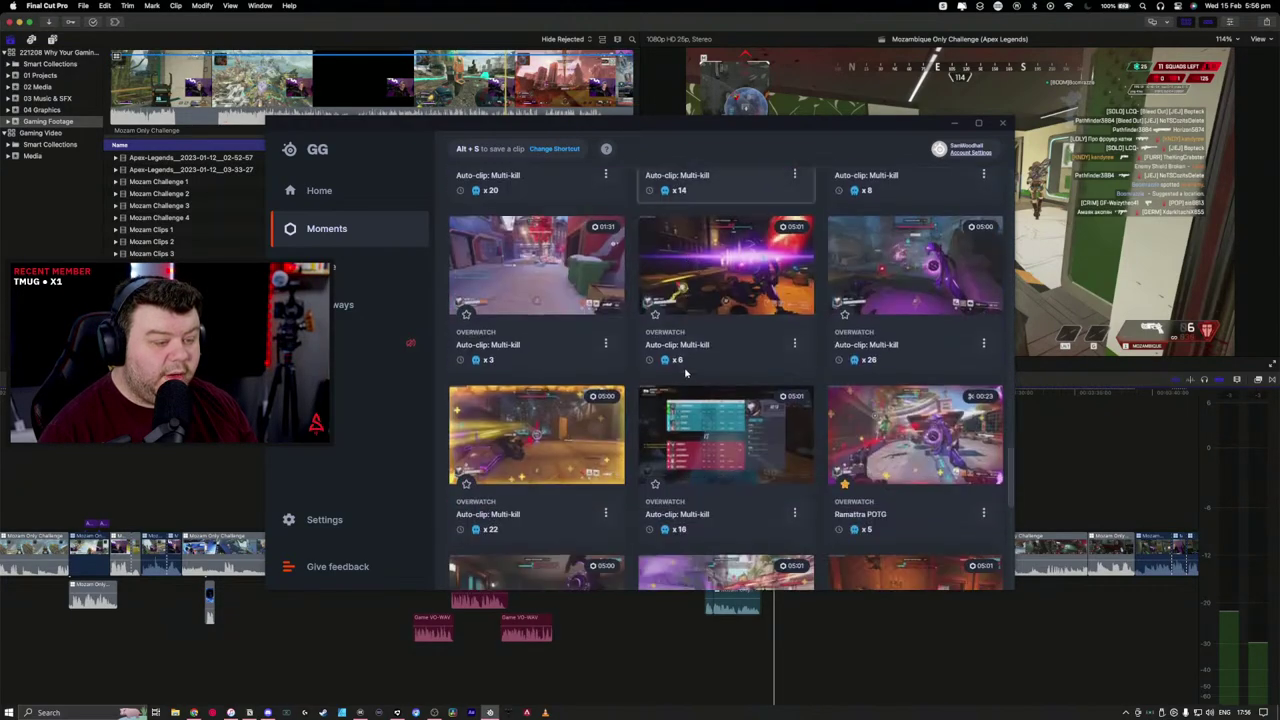
{"action": "scroll", "coordinate": [685, 373], "scroll_direction": "down", "scroll_amount": 3}
{"action": "scroll", "coordinate": [700, 373], "scroll_direction": "up", "scroll_amount": 5}
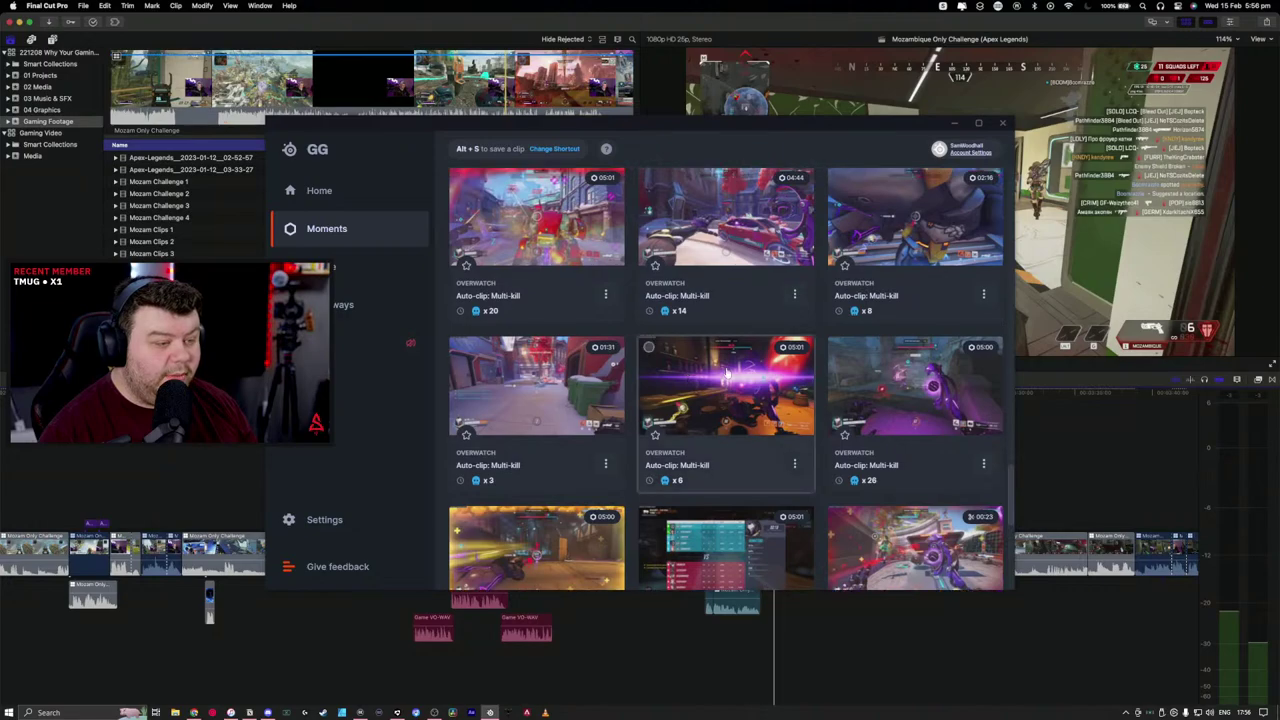
Step: Open the Overwatch Auto-clip: Multi-kill clip, pause and mute its preview, and reposition the window
{"action": "left_click", "coordinate": [727, 372]}
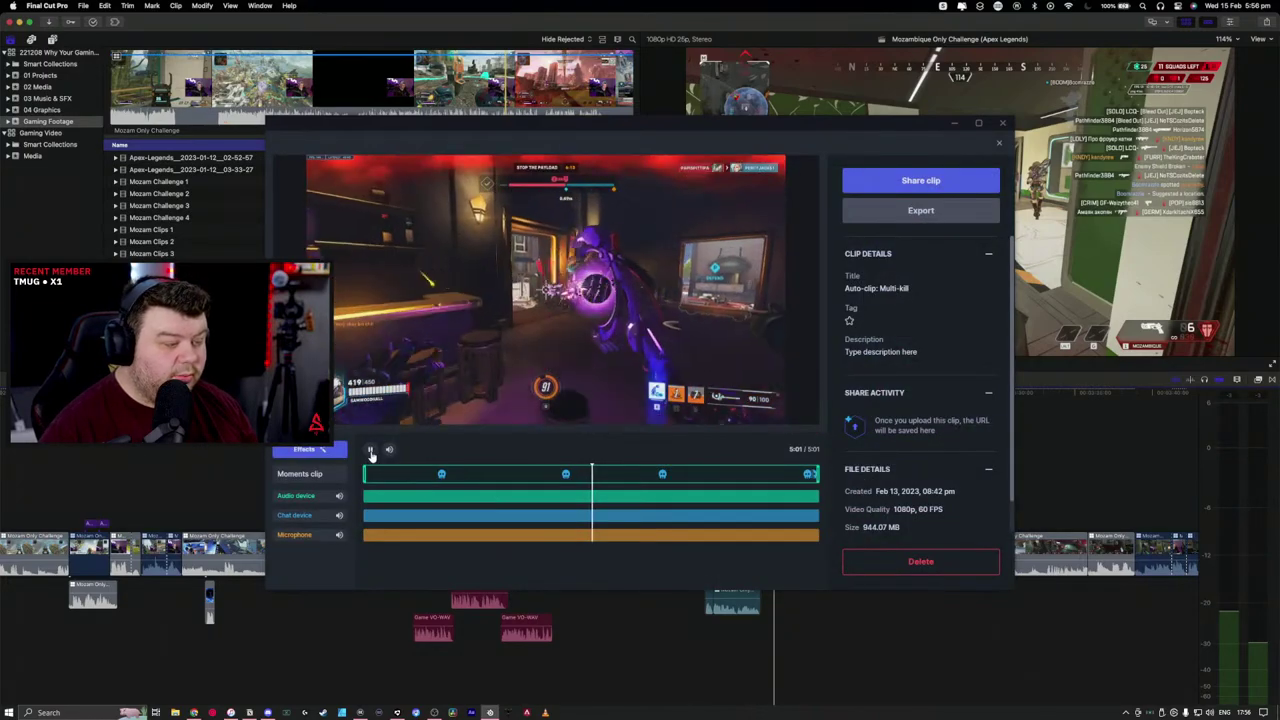
{"action": "left_click", "coordinate": [370, 449]}
{"action": "left_click", "coordinate": [391, 452]}
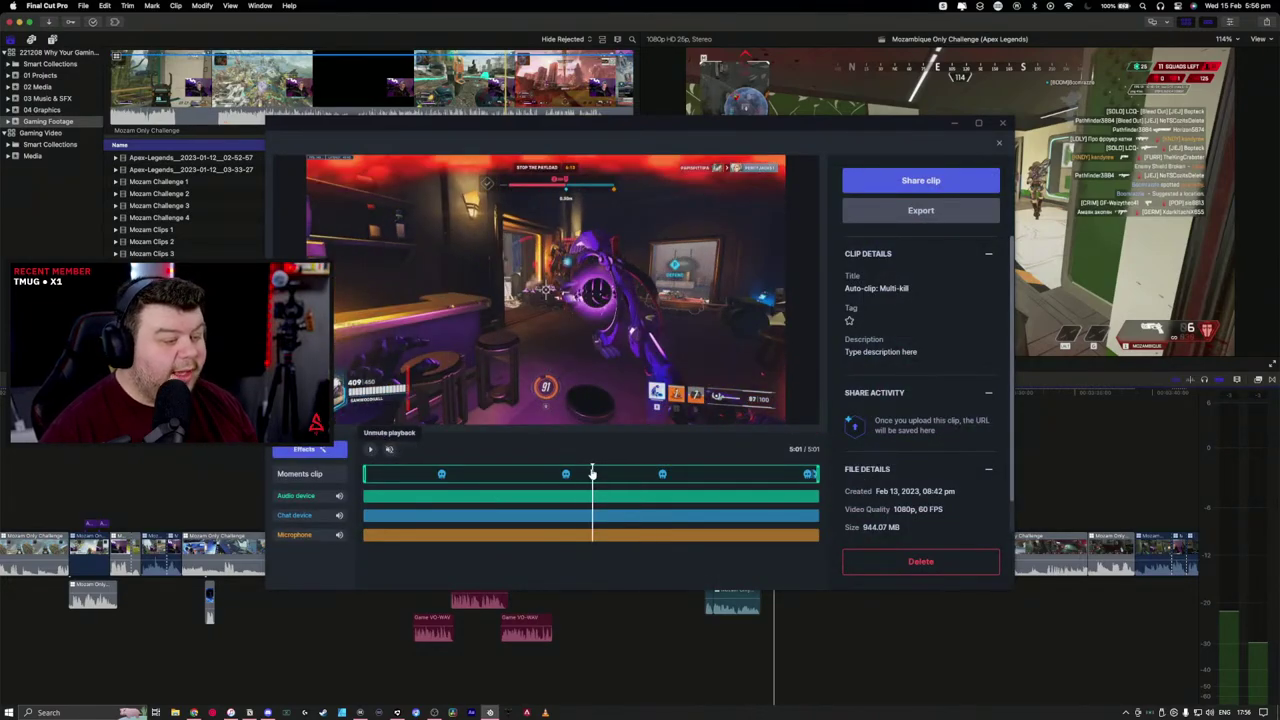
{"action": "left_click", "coordinate": [558, 476]}
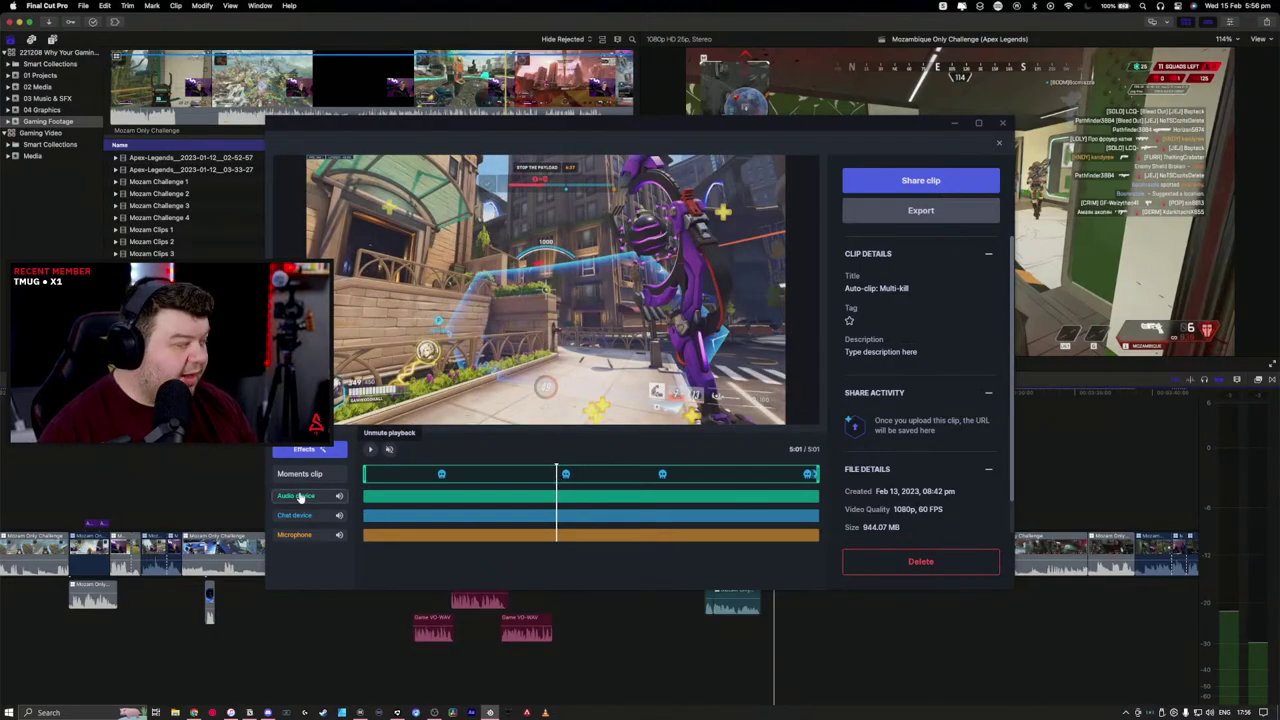
{"action": "left_click_drag", "start_coordinate": [385, 125], "coordinate": [537, 92]}
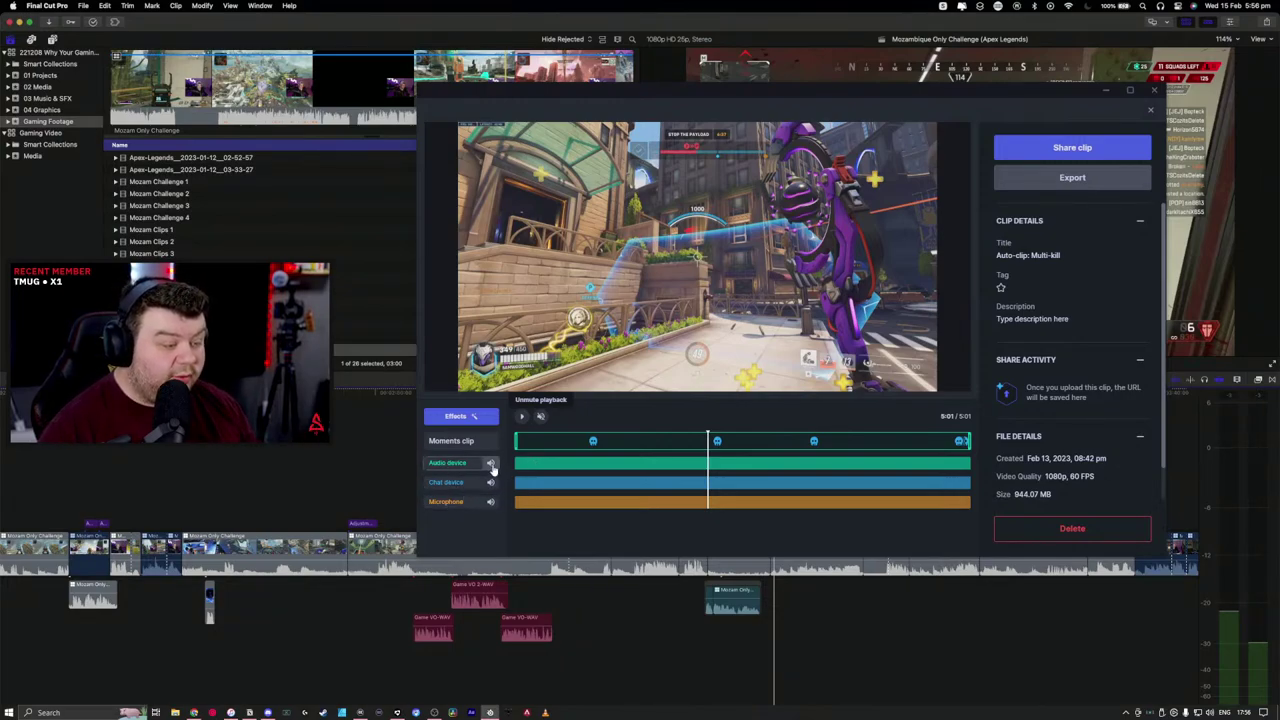
Step: Turn the Audio device track down to 0% and preview the clip
{"action": "mouse_move", "coordinate": [490, 462]}
{"action": "left_click_drag", "start_coordinate": [481, 497], "coordinate": [441, 546]}
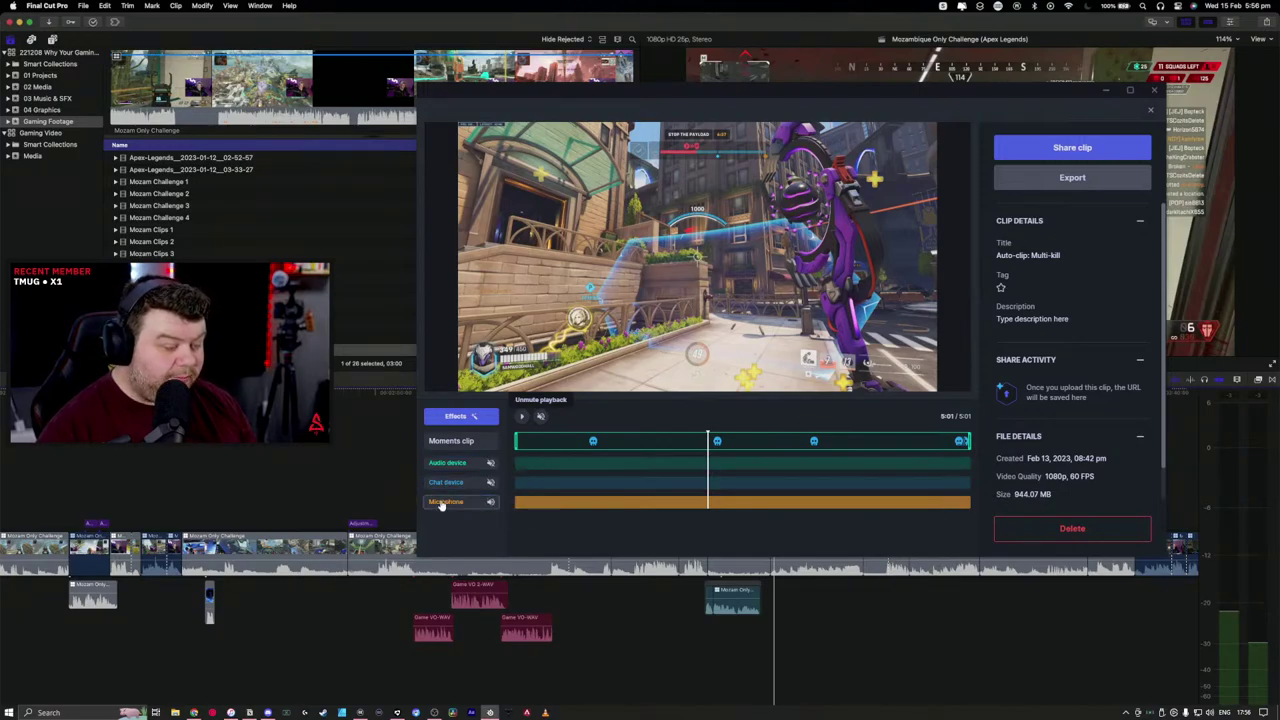
{"action": "left_click", "coordinate": [520, 416]}
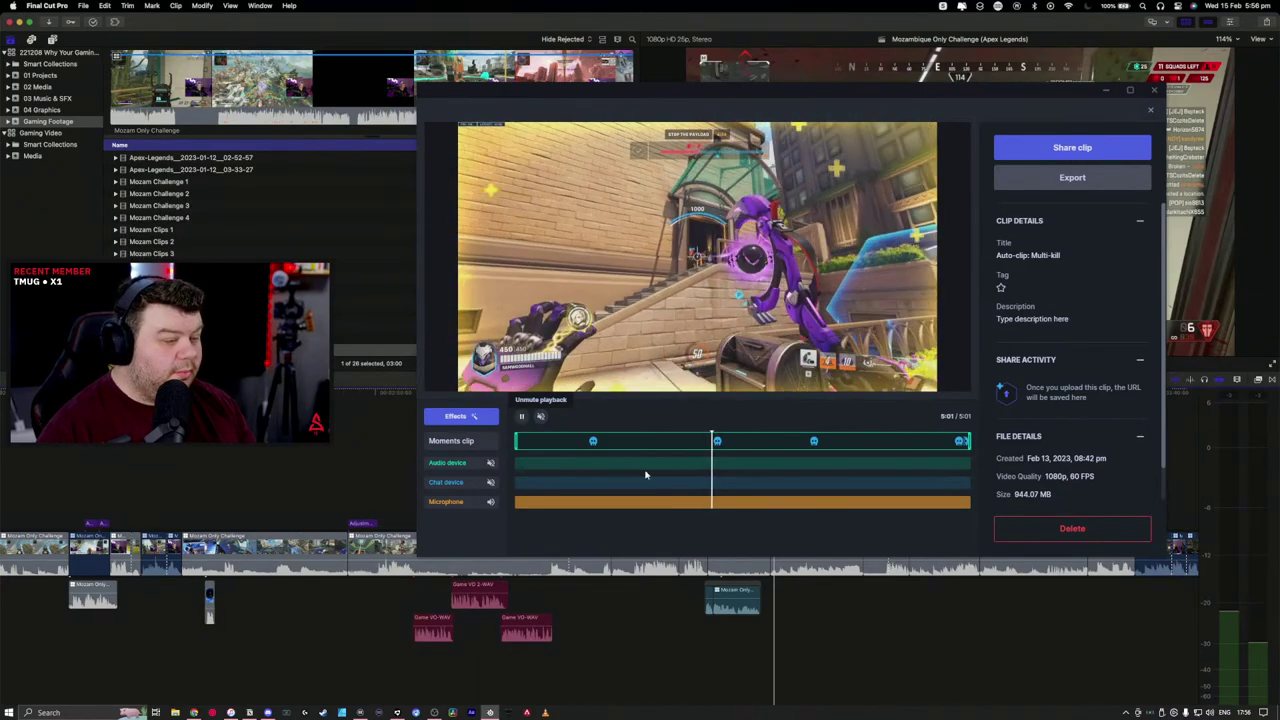
{"action": "left_click", "coordinate": [521, 418]}
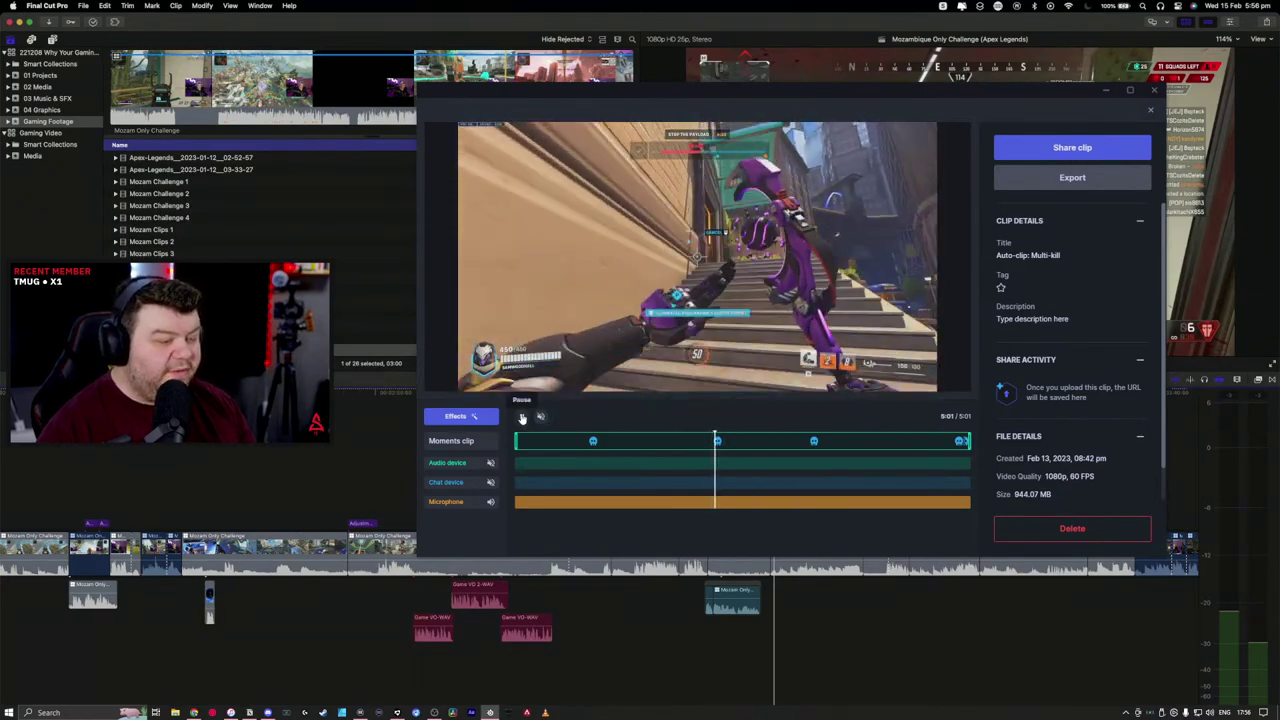
Step: Raise the Audio device track's volume again and play the clip preview to listen
{"action": "mouse_move", "coordinate": [488, 480]}
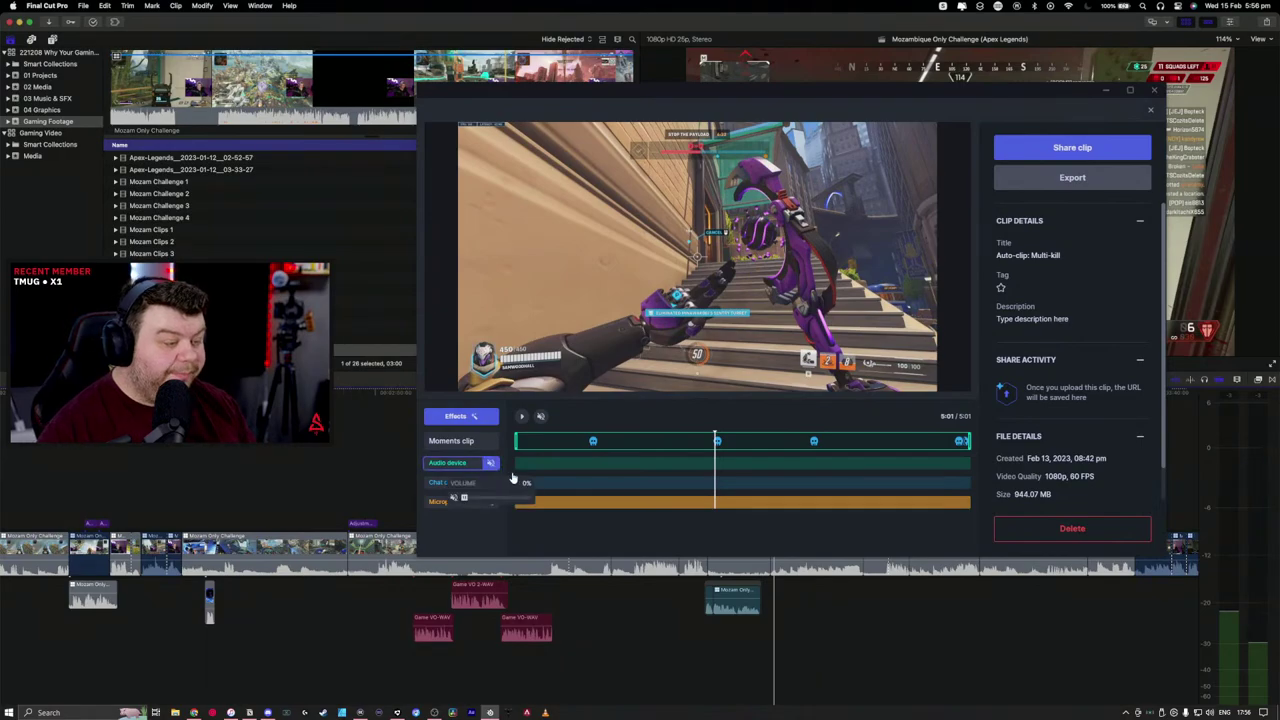
{"action": "left_click_drag", "start_coordinate": [490, 497], "coordinate": [405, 533]}
{"action": "left_click", "coordinate": [519, 417]}
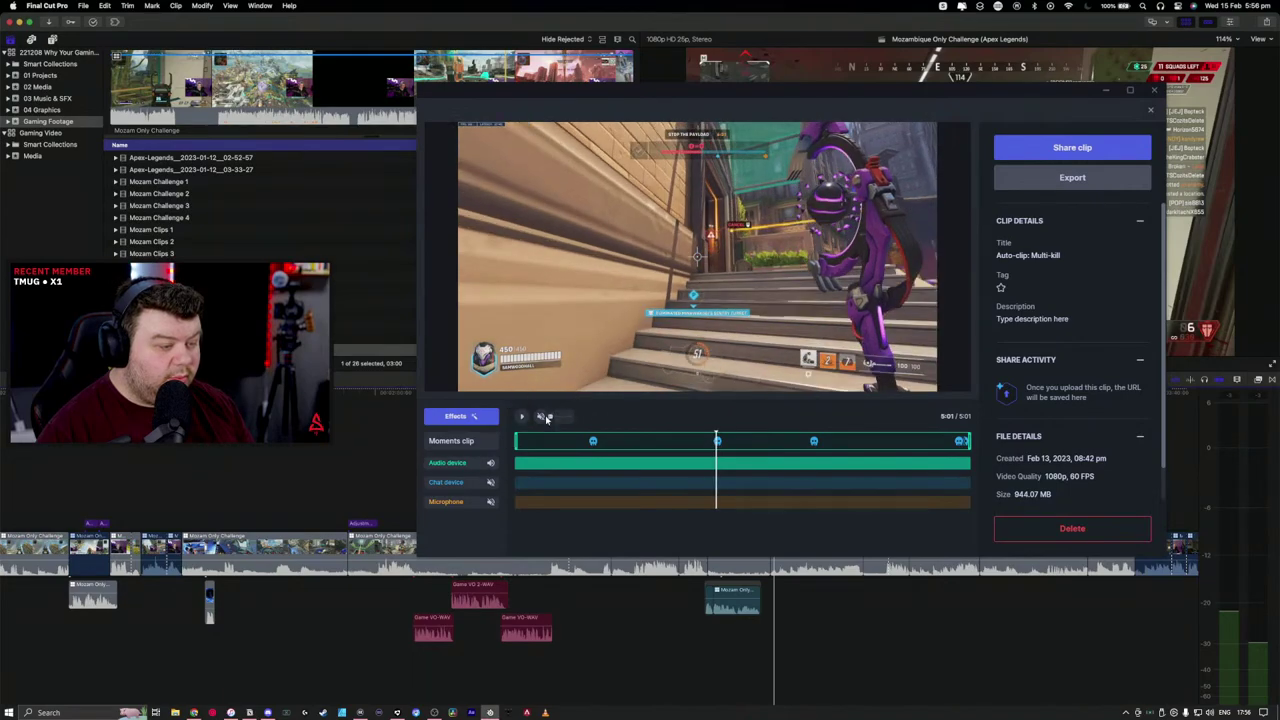
{"action": "left_click", "coordinate": [521, 419]}
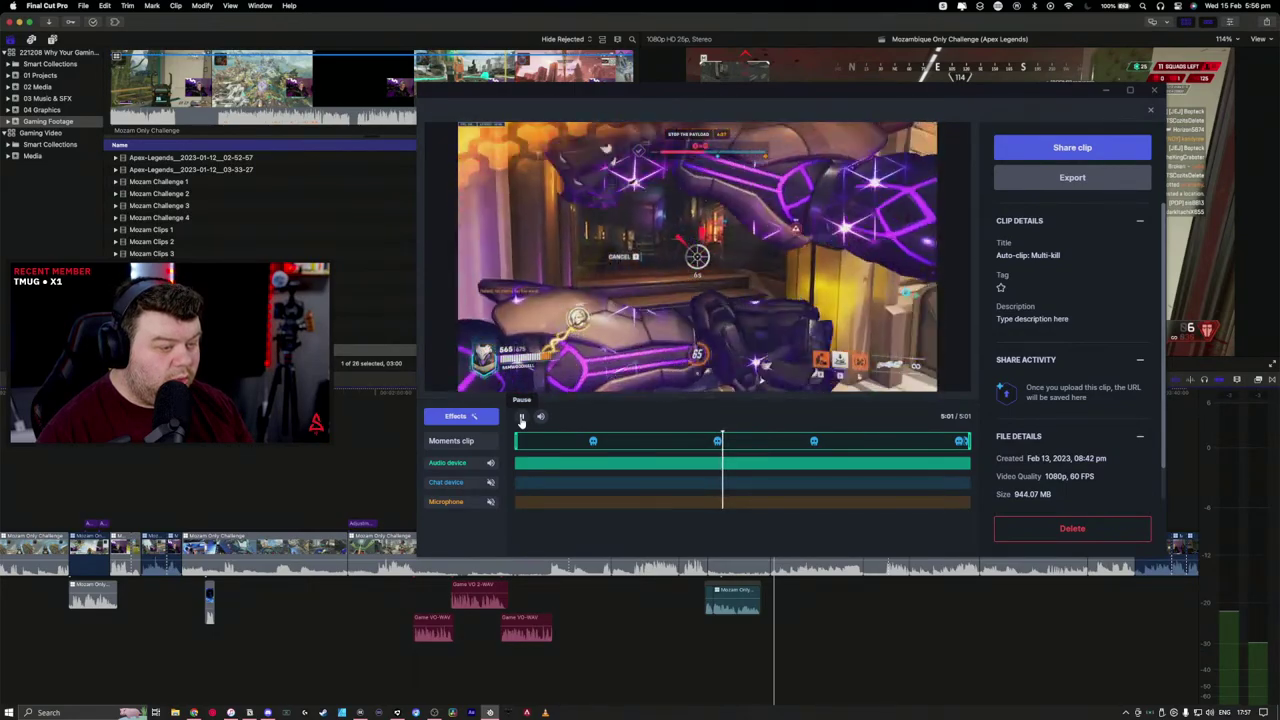
{"action": "left_click", "coordinate": [521, 418]}
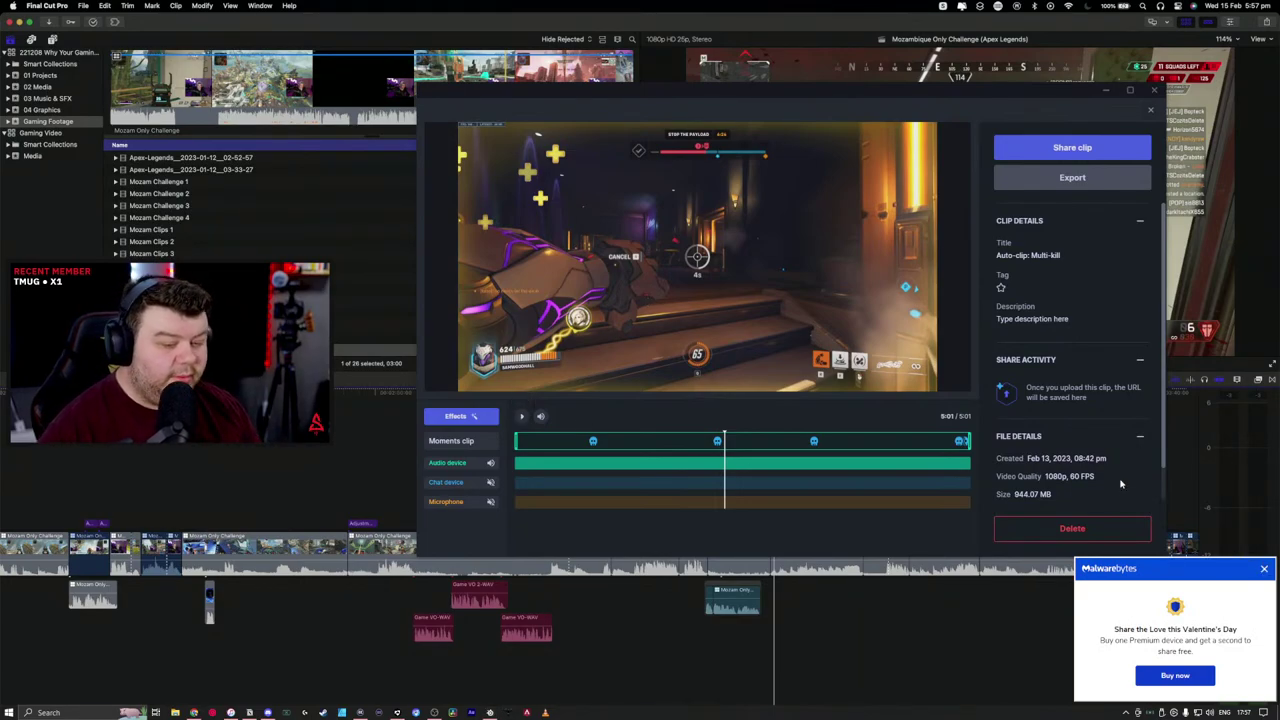
Step: Jump to the elimination marker, close the clip editor, and return to Final Cut Pro
{"action": "left_click", "coordinate": [707, 441]}
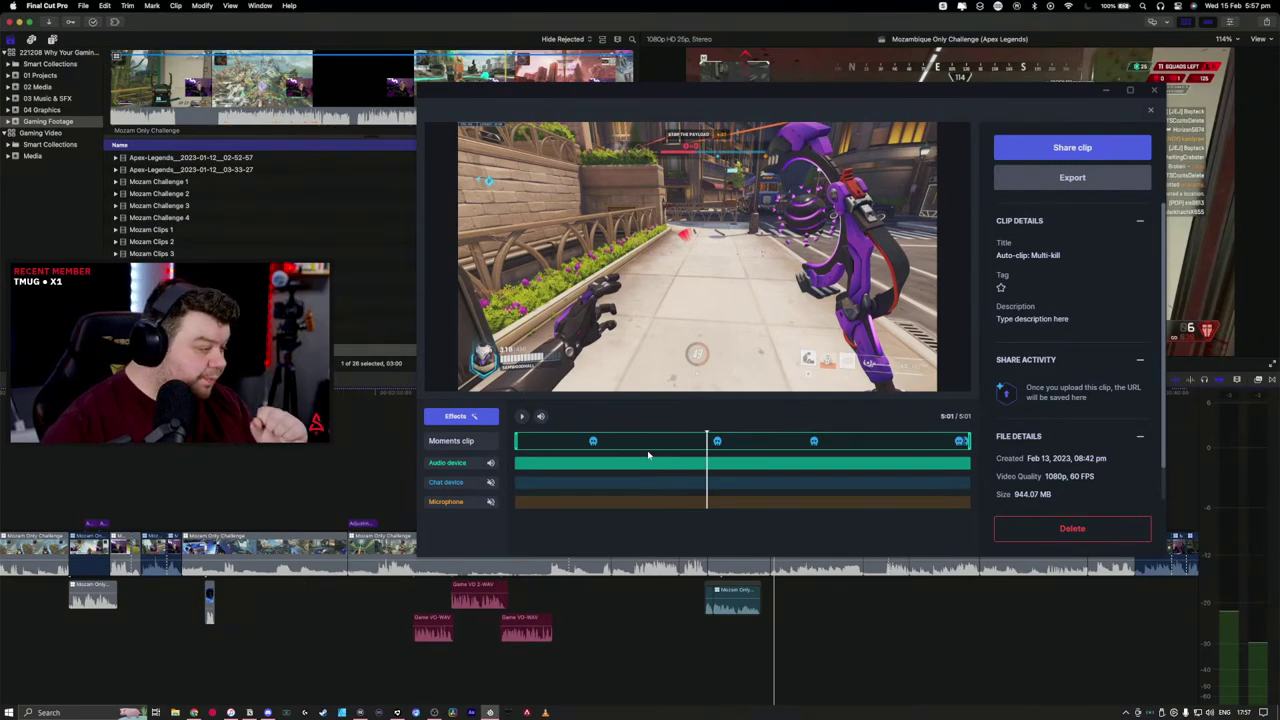
{"action": "left_click", "coordinate": [717, 441]}
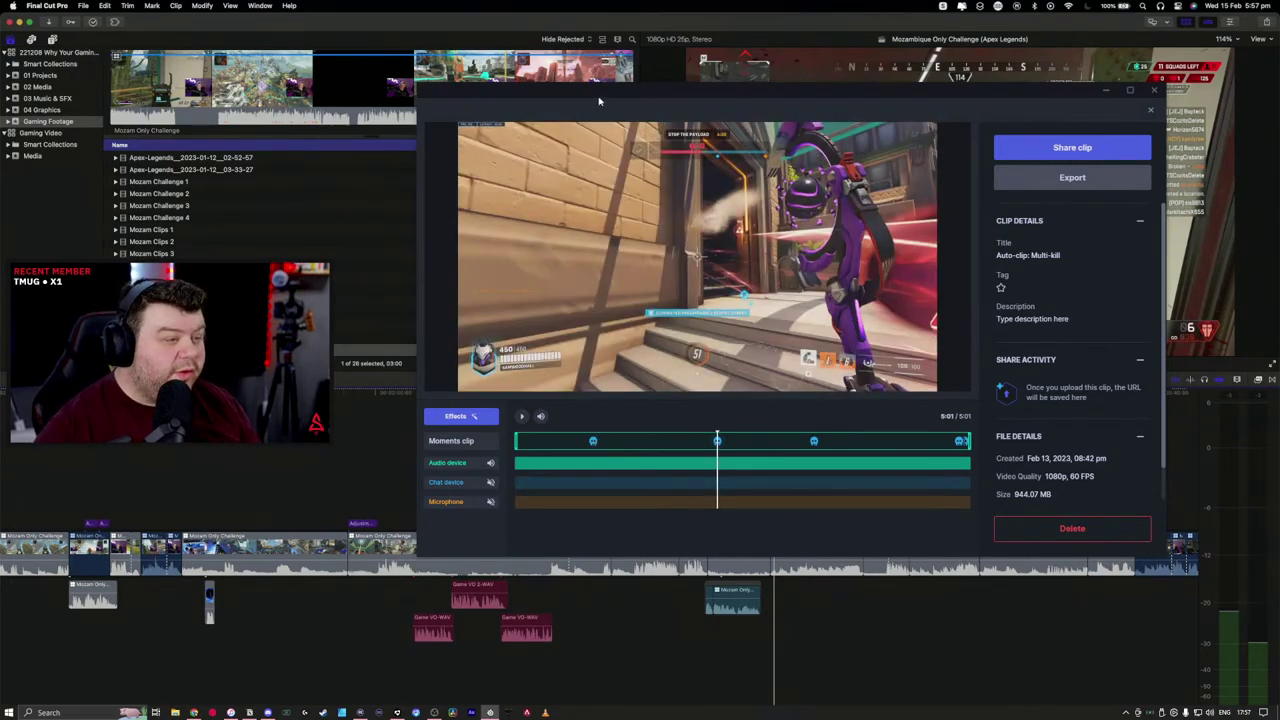
{"action": "left_click_drag", "start_coordinate": [599, 101], "coordinate": [614, 90]}
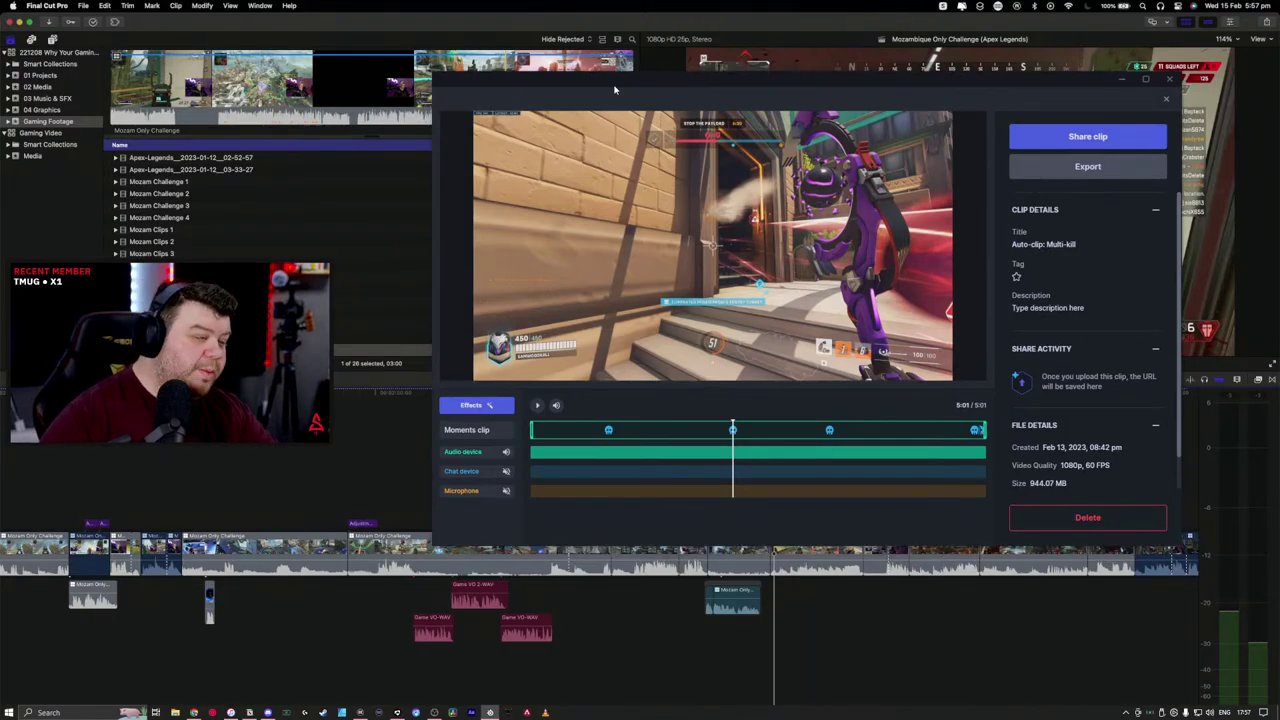
{"action": "left_click", "coordinate": [1165, 98]}
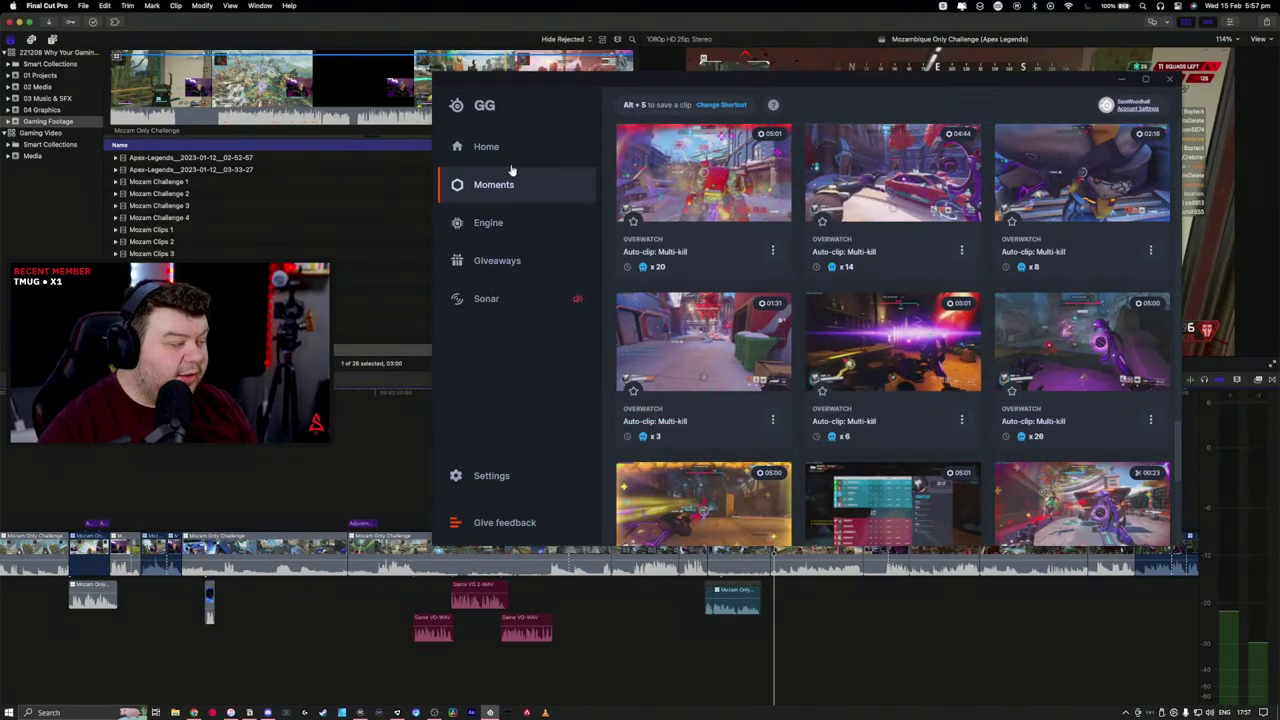
{"action": "left_click", "coordinate": [580, 29]}
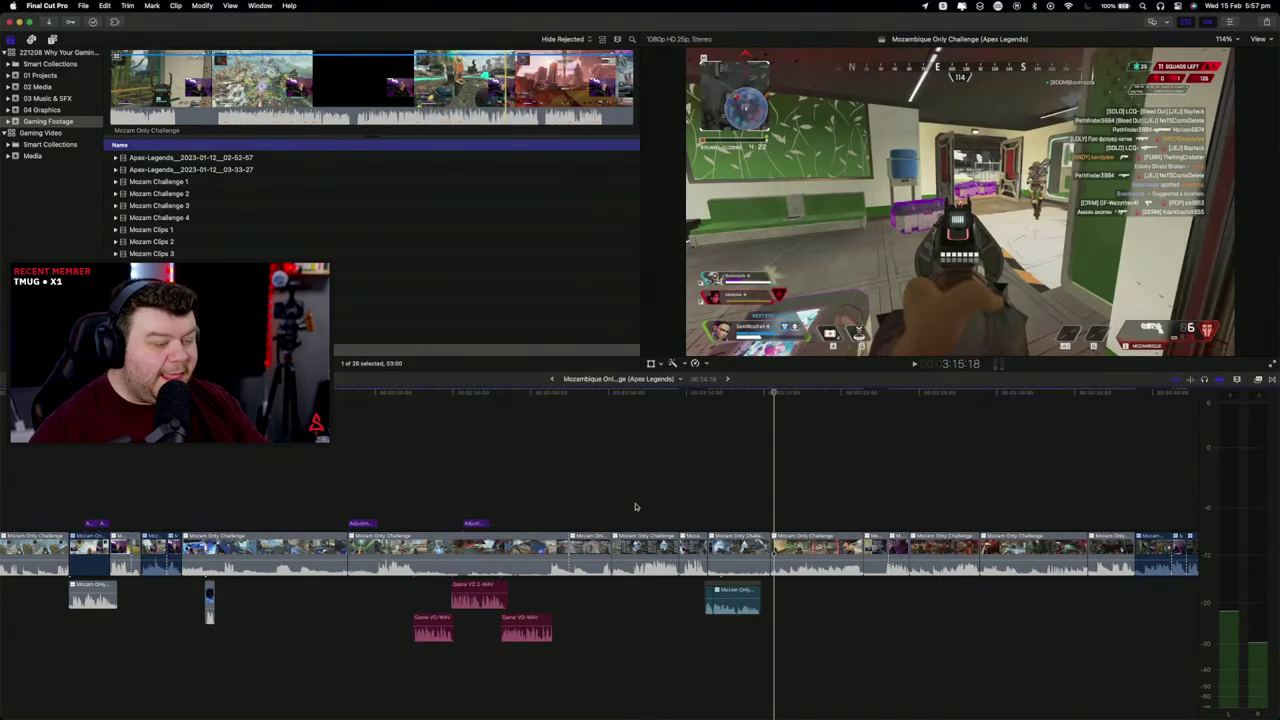
Step: Expand the multicam clip's audio components and inspect its Gameplay-1 and Dialogue-1 angles in the Inspector
{"action": "left_click", "coordinate": [429, 552]}
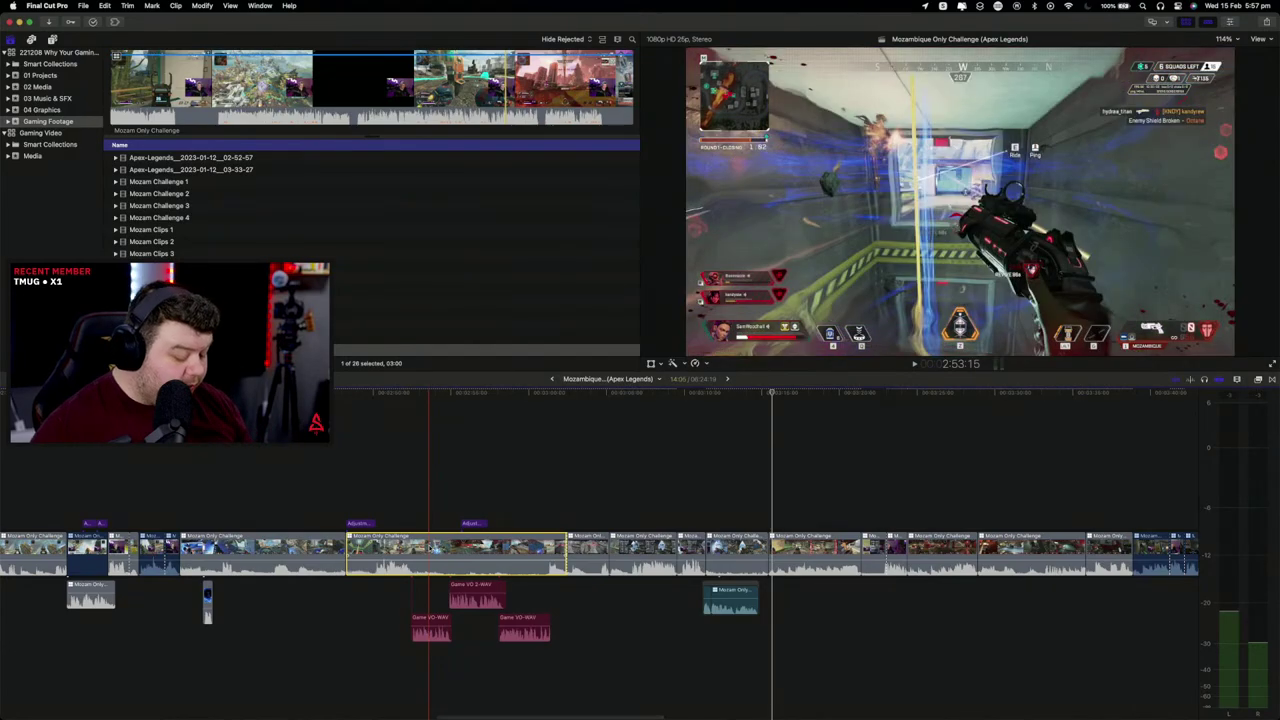
{"action": "key", "text": "ctrl+alt+s"}
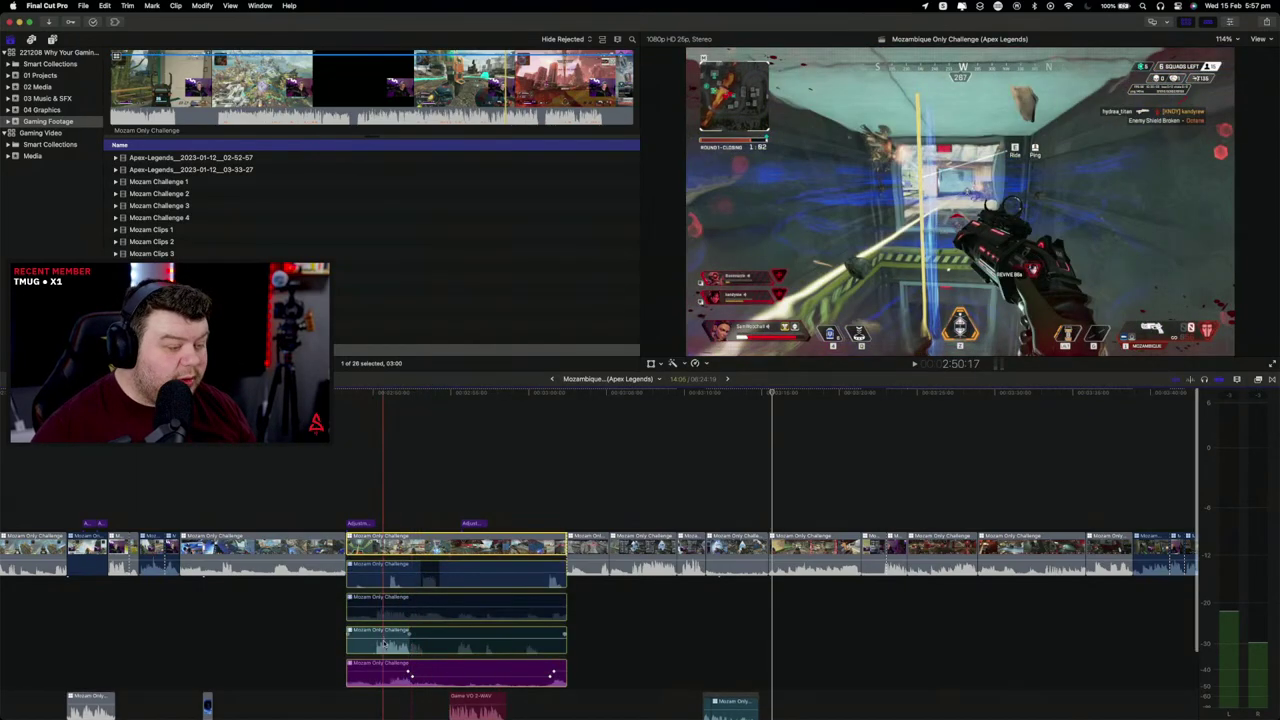
{"action": "left_click", "coordinate": [383, 640]}
{"action": "key", "text": "super+4"}
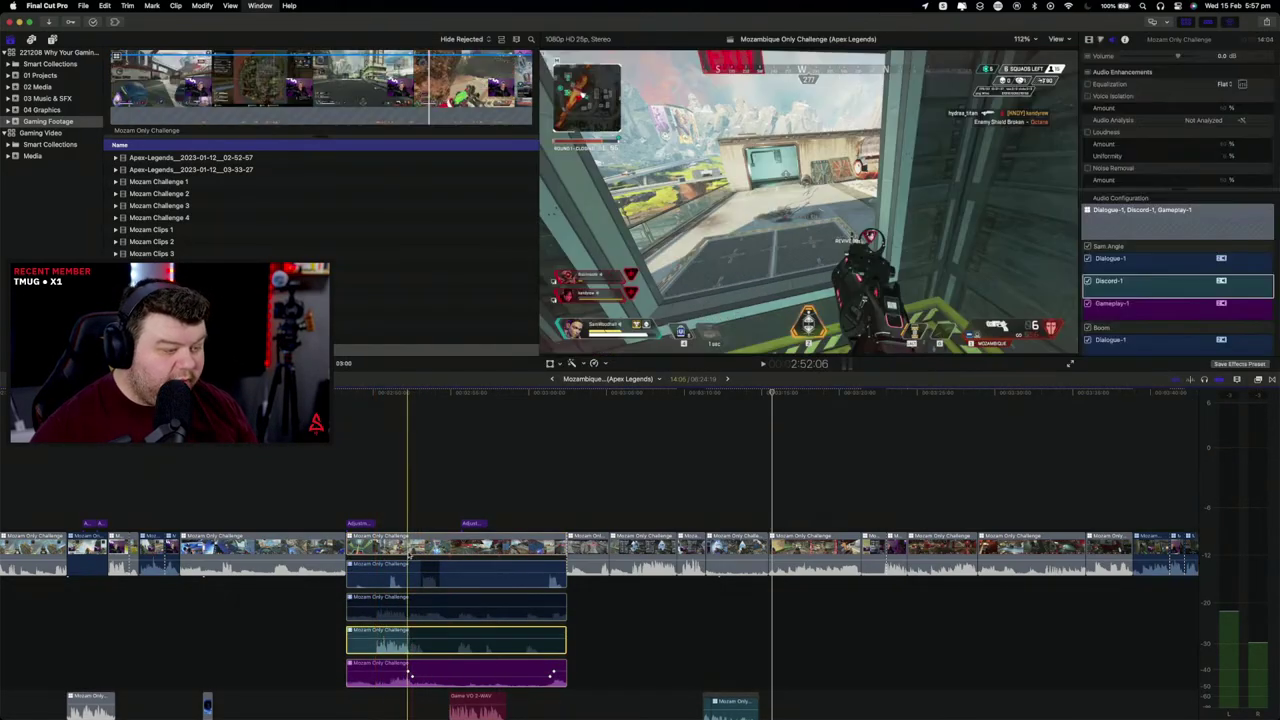
{"action": "left_click", "coordinate": [1140, 305]}
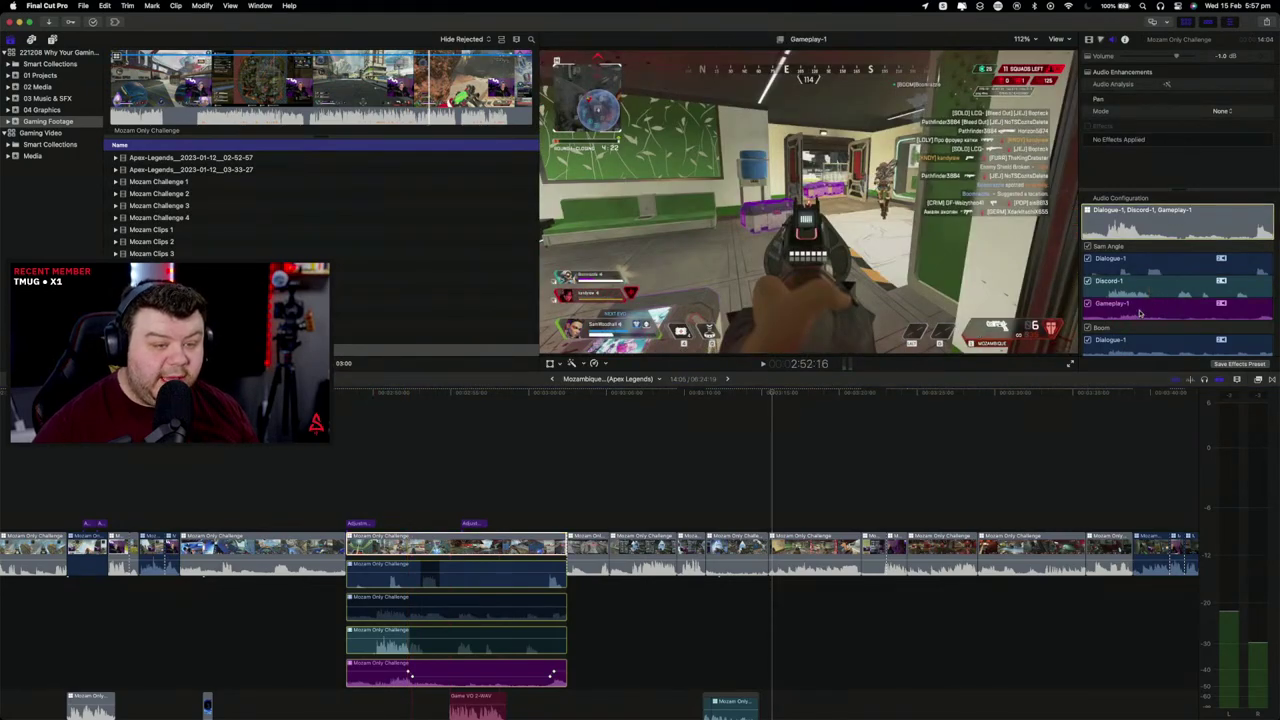
{"action": "left_click", "coordinate": [1134, 261]}
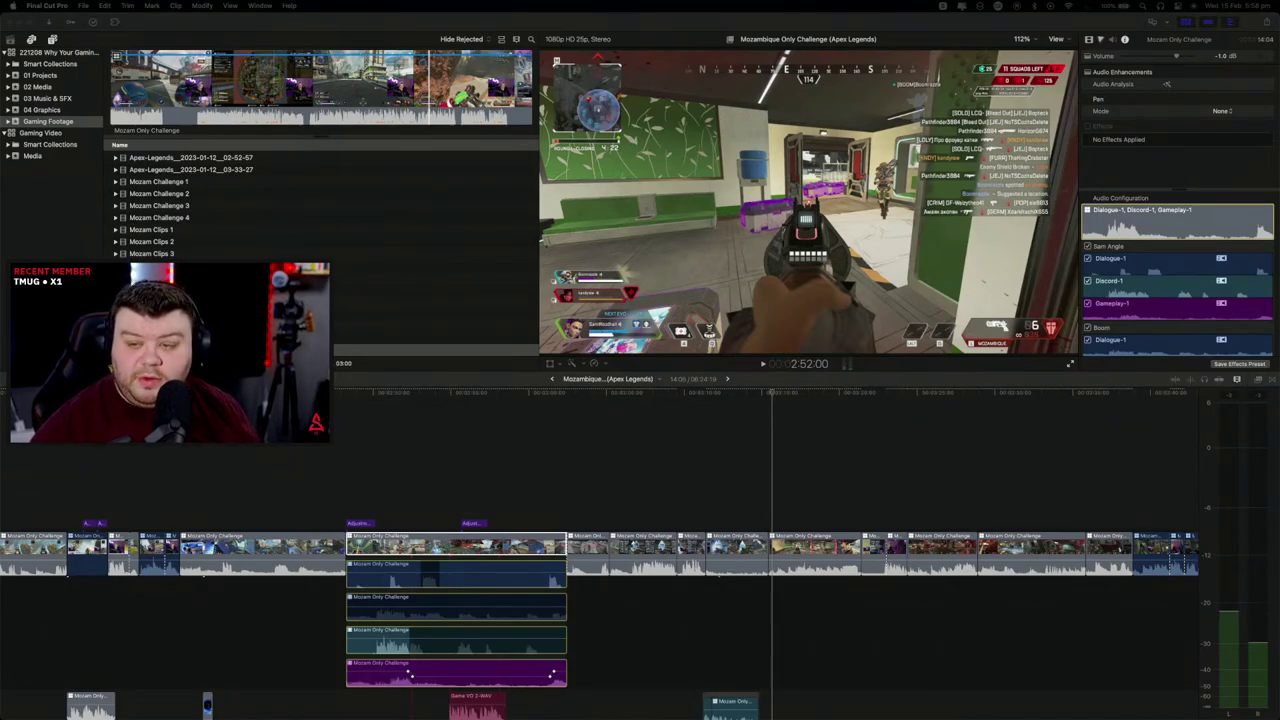
Step: Bring up the Craig site and read its opening sections, briefly enlarging the page text
{"action": "key", "text": "super+Tab"}
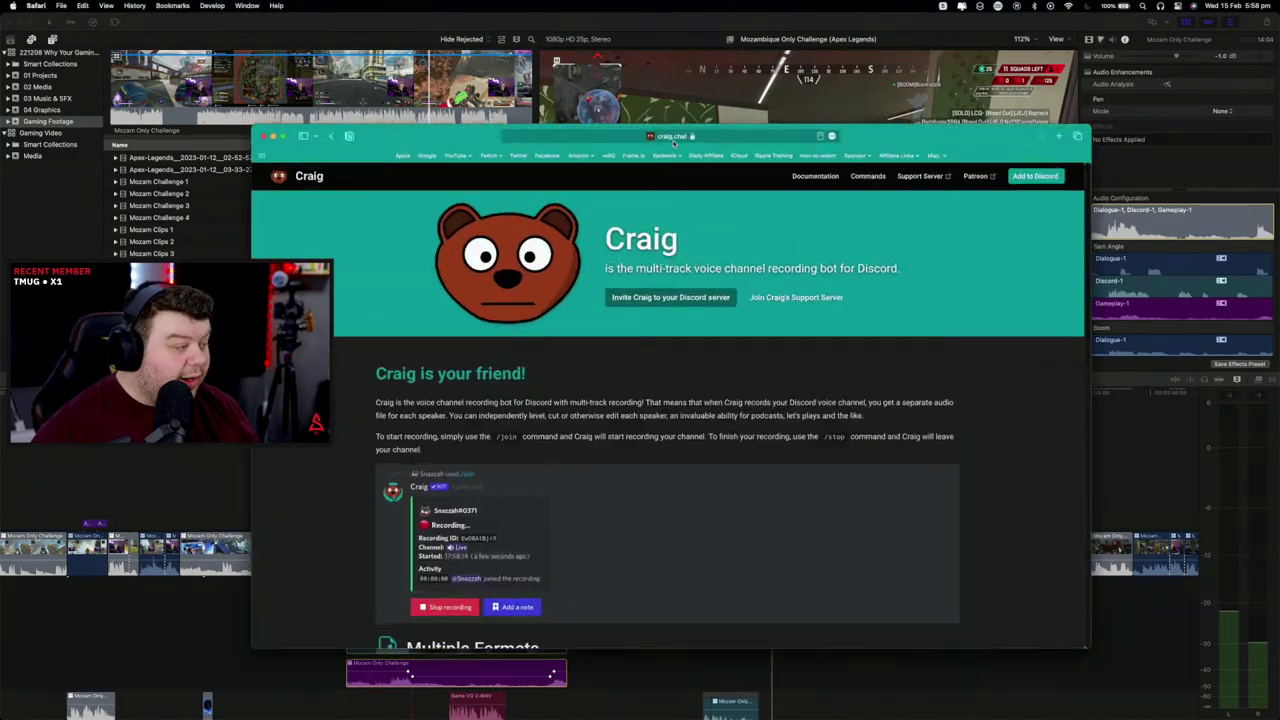
{"action": "left_click_drag", "start_coordinate": [416, 139], "coordinate": [488, 78]}
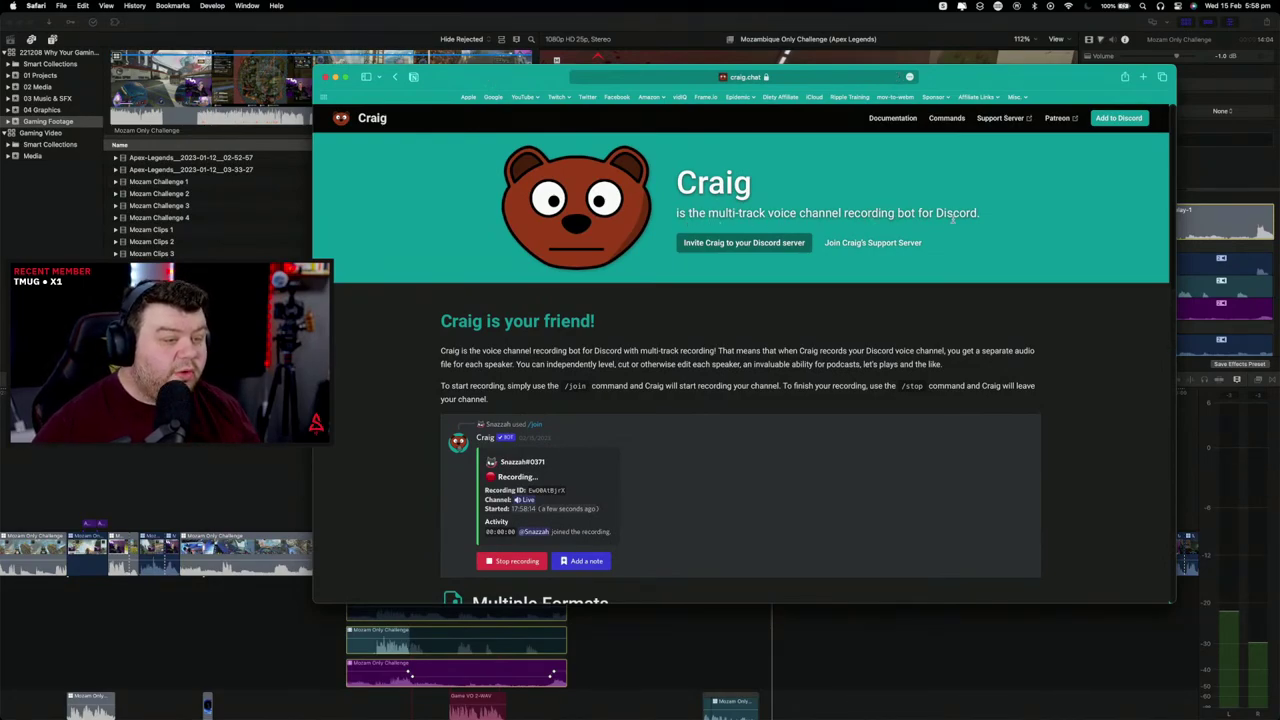
{"action": "scroll", "coordinate": [970, 215], "scroll_direction": "down", "scroll_amount": 1}
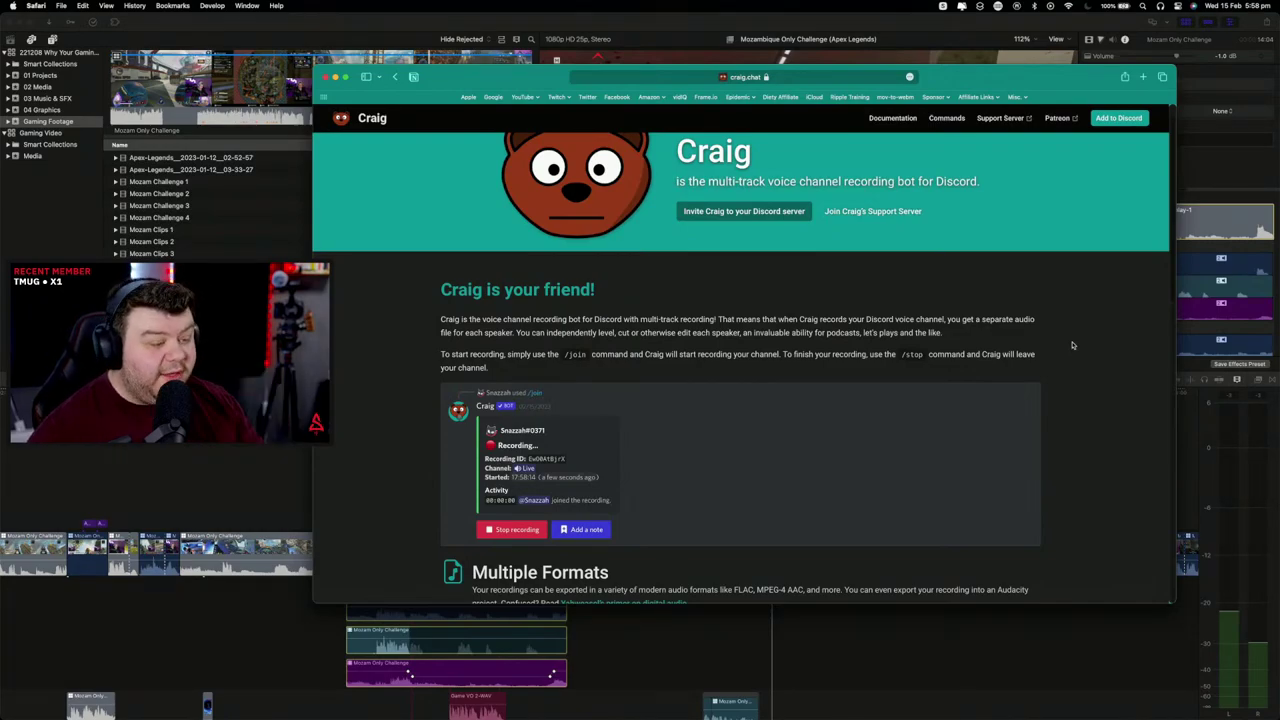
{"action": "scroll", "coordinate": [628, 404], "scroll_direction": "down", "scroll_amount": 5}
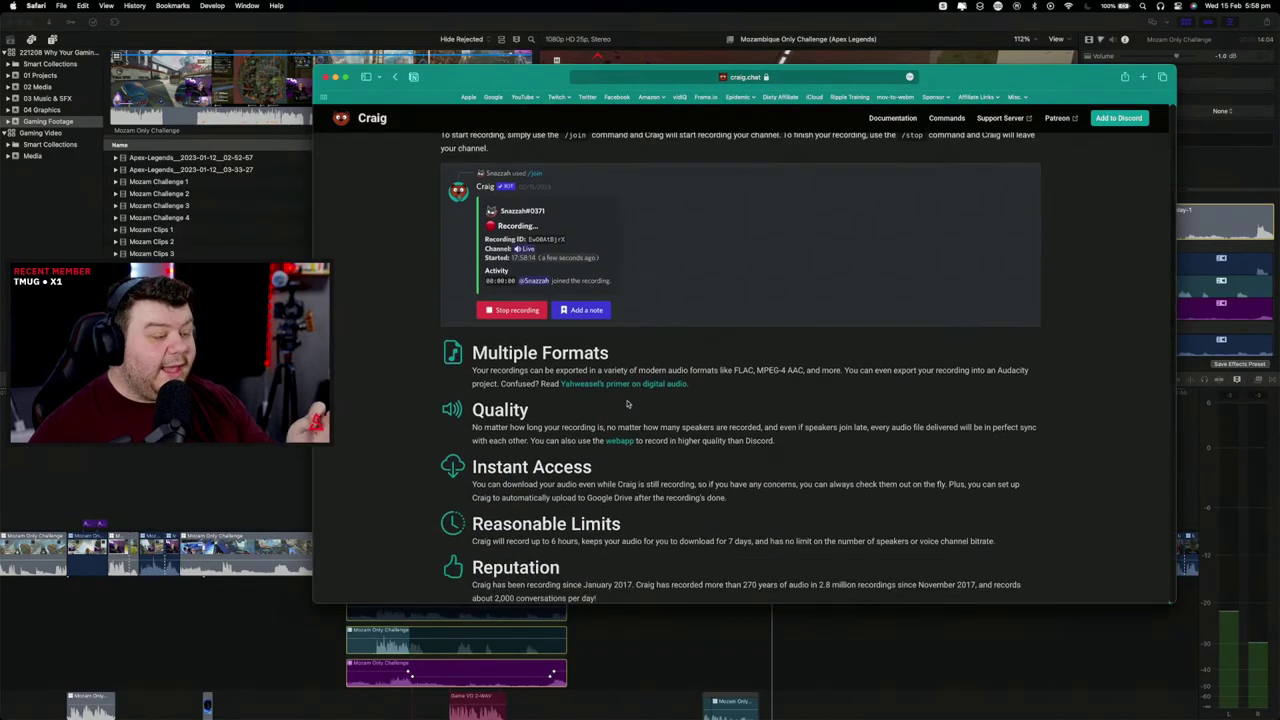
{"action": "scroll", "coordinate": [628, 404], "scroll_direction": "down", "scroll_amount": 2}
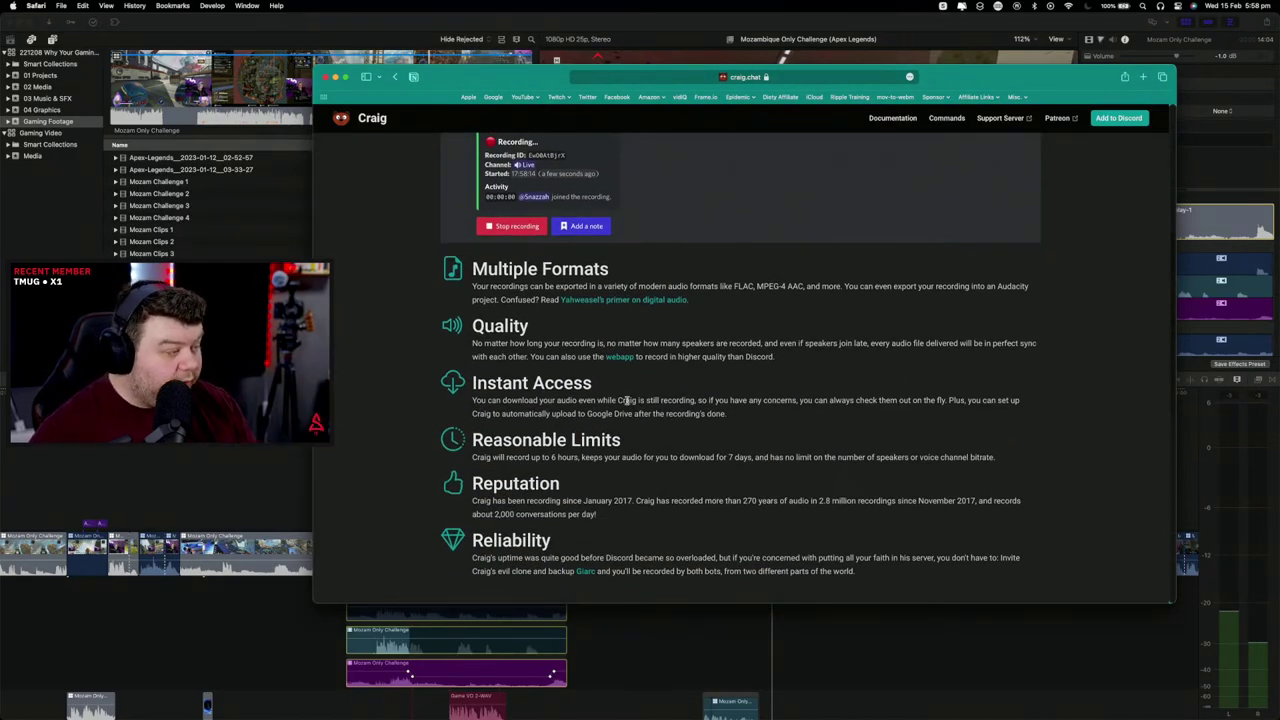
{"action": "scroll", "coordinate": [628, 400], "scroll_direction": "down", "scroll_amount": 2}
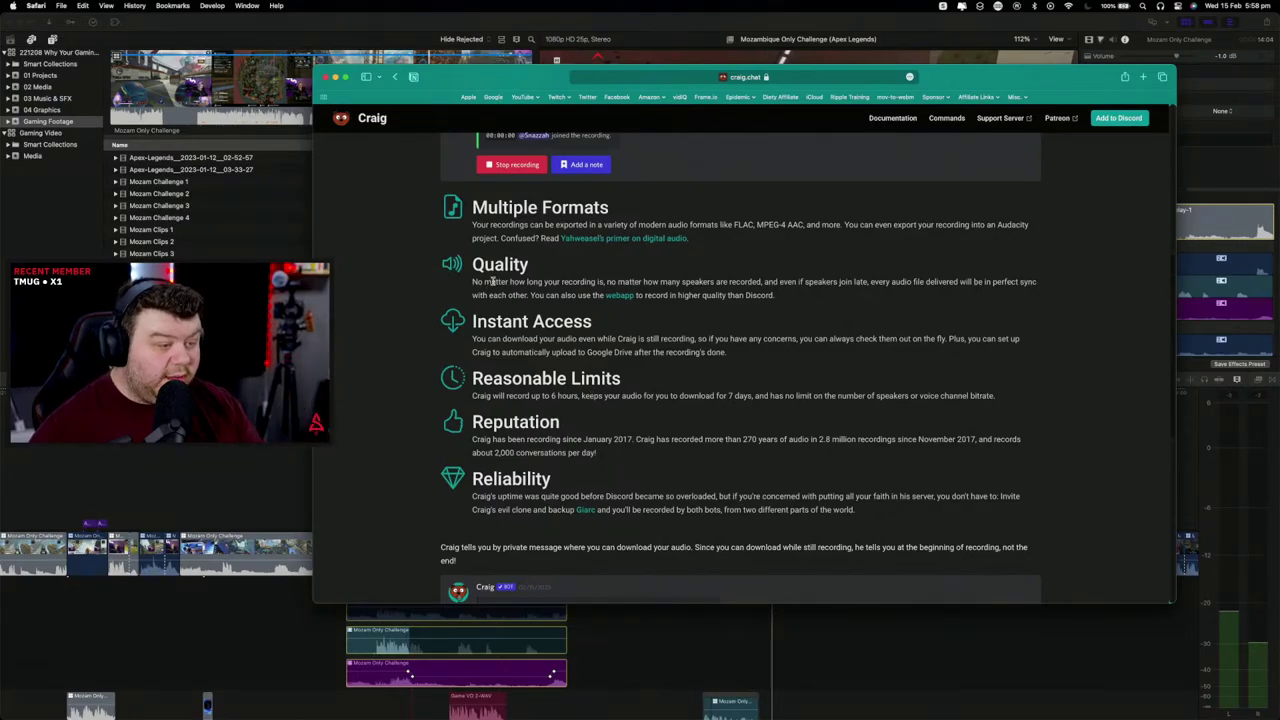
{"action": "key", "text": "super+equal"}
{"action": "key", "text": "super+equal"}
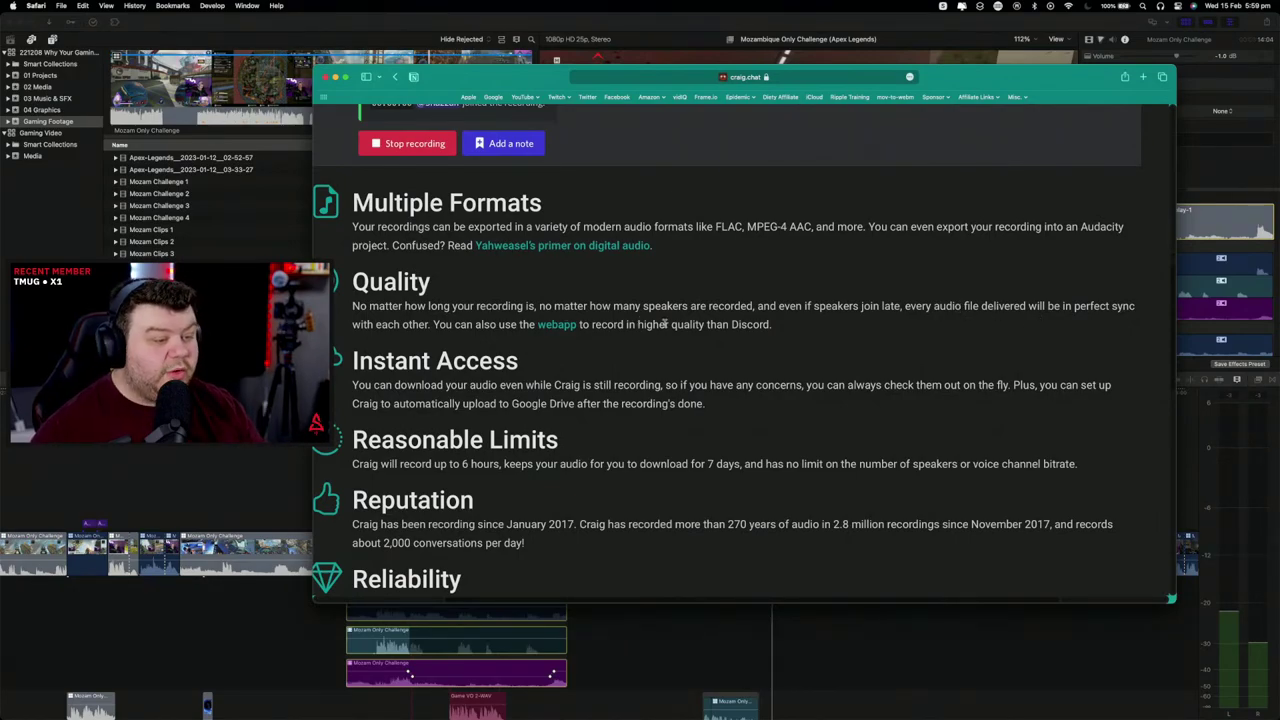
{"action": "key", "text": "super+minus"}
Step: Read down to the footer, highlighting the Reasonable Limits line, then go back to Final Cut Pro
{"action": "scroll", "coordinate": [612, 292], "scroll_direction": "down", "scroll_amount": 1}
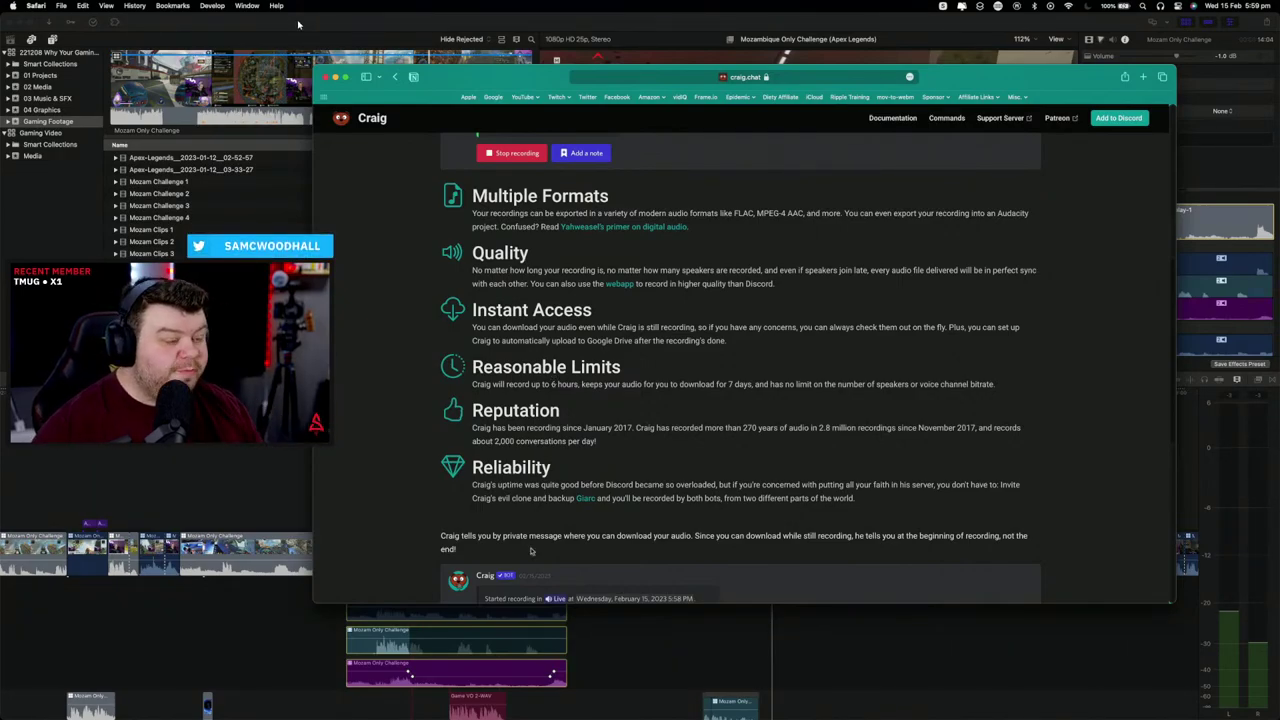
{"action": "scroll", "coordinate": [541, 537], "scroll_direction": "down", "scroll_amount": 5}
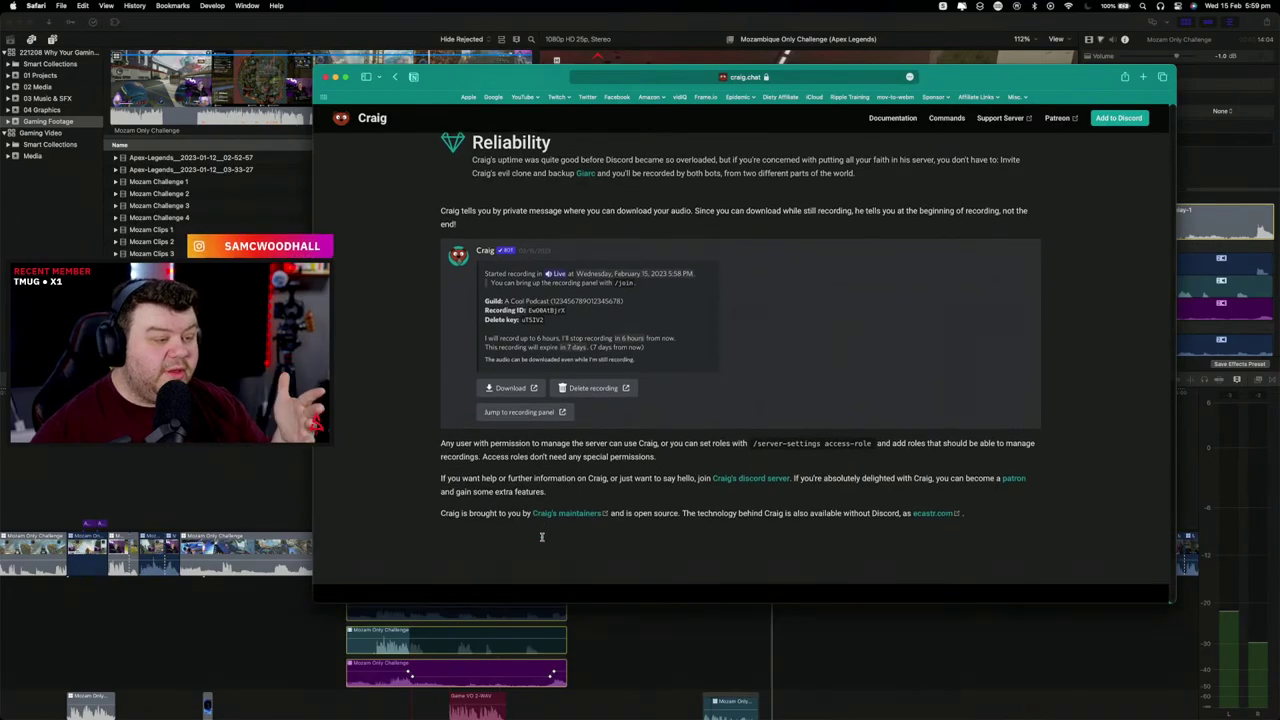
{"action": "scroll", "coordinate": [552, 482], "scroll_direction": "down", "scroll_amount": 3}
{"action": "scroll", "coordinate": [552, 482], "scroll_direction": "up", "scroll_amount": 15}
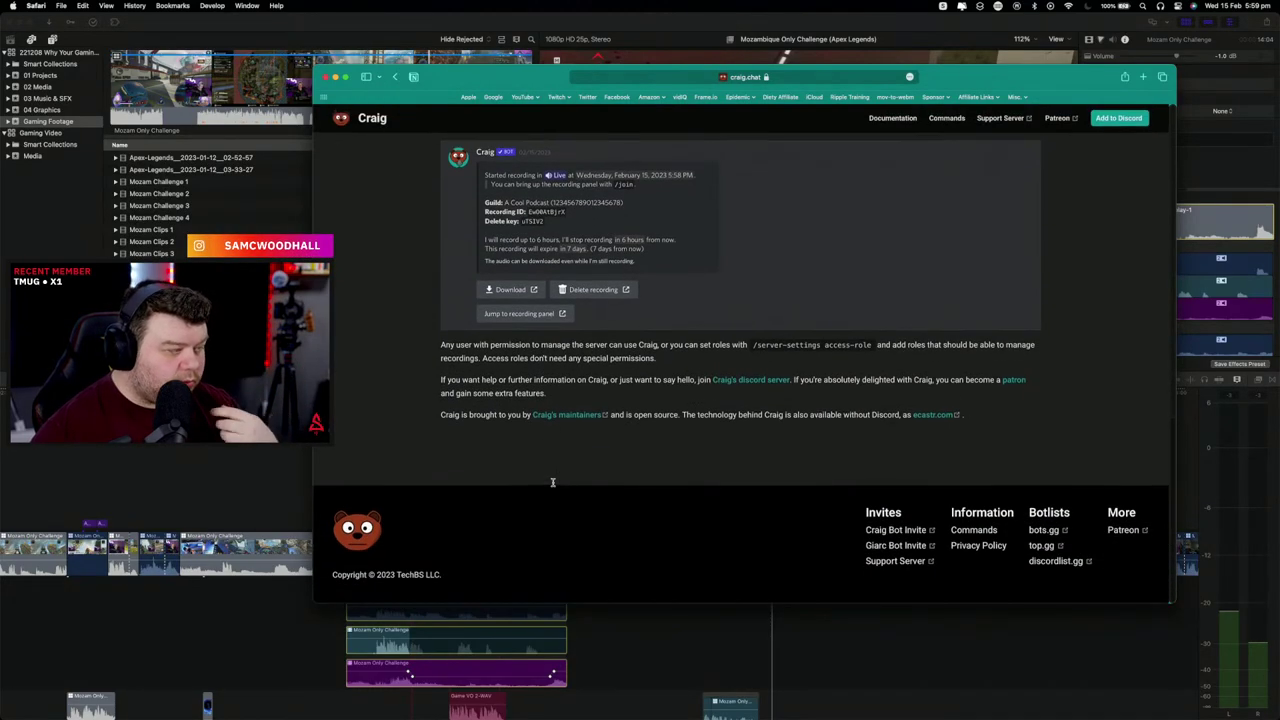
{"action": "scroll", "coordinate": [552, 486], "scroll_direction": "down", "scroll_amount": 3}
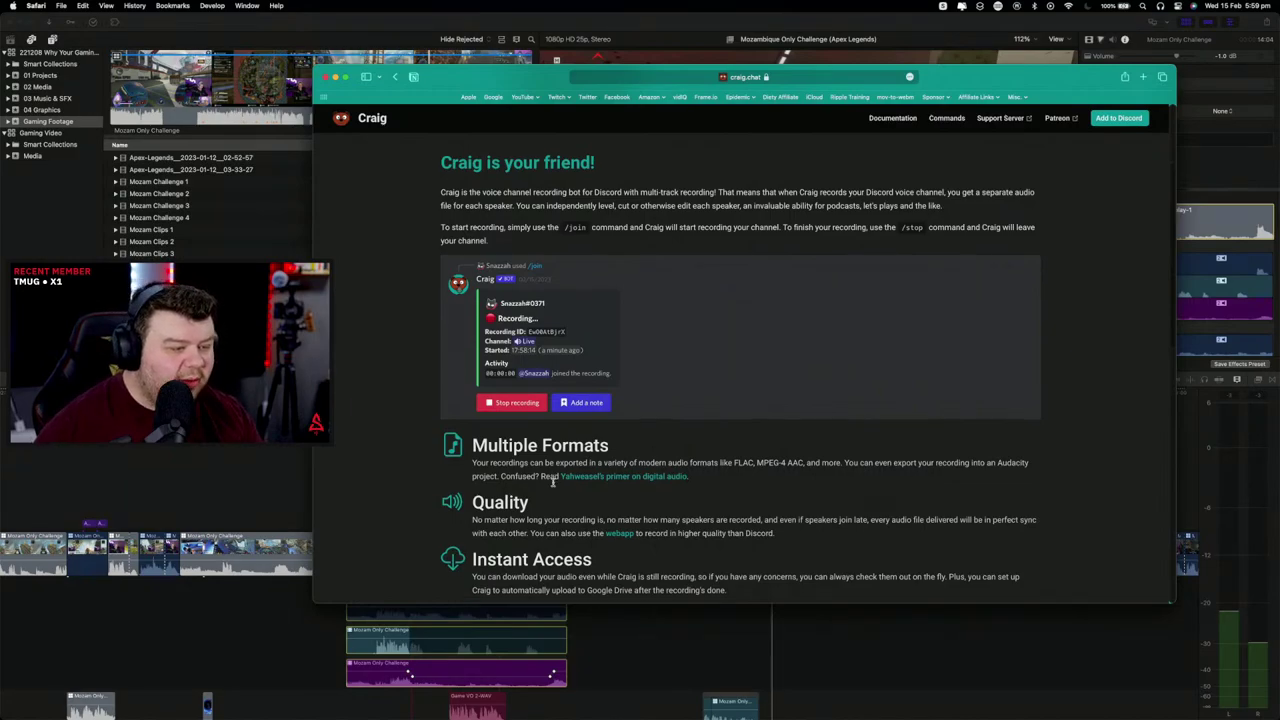
{"action": "scroll", "coordinate": [552, 482], "scroll_direction": "down", "scroll_amount": 3}
{"action": "scroll", "coordinate": [552, 482], "scroll_direction": "down", "scroll_amount": 4}
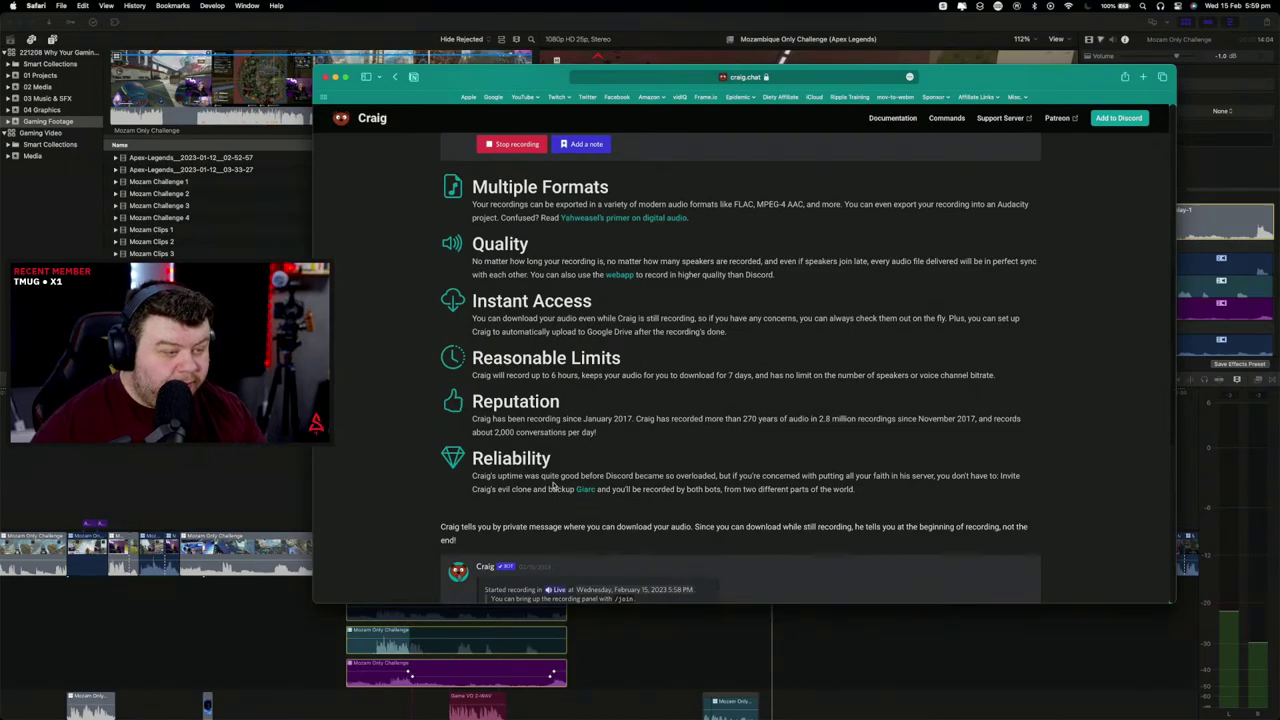
{"action": "triple_click", "coordinate": [558, 362]}
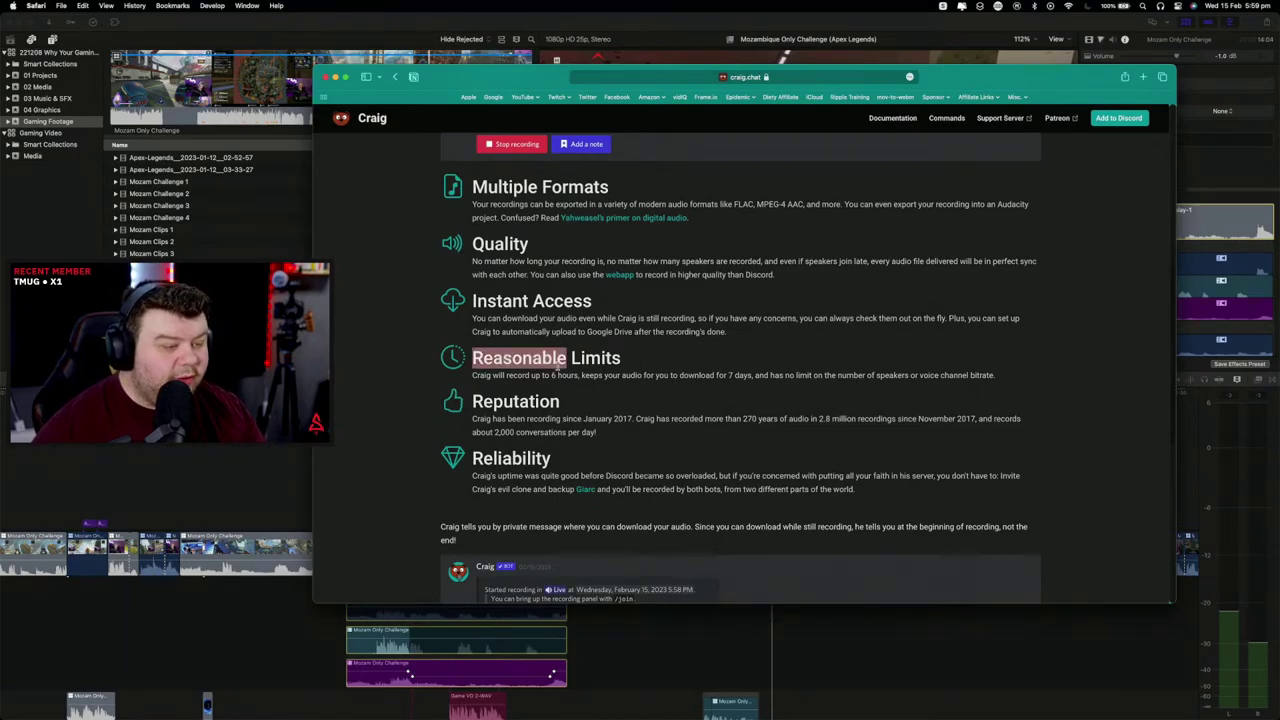
{"action": "triple_click", "coordinate": [558, 376]}
{"action": "left_click", "coordinate": [648, 377]}
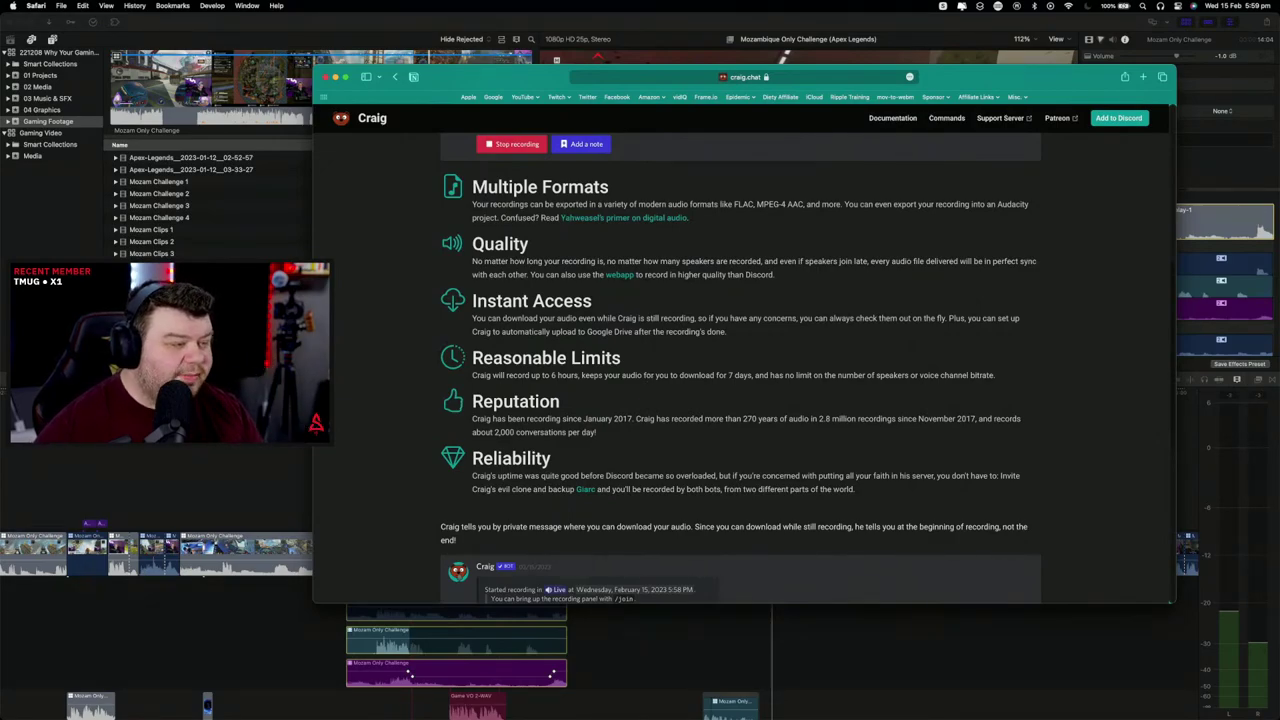
{"action": "key", "text": "super+Tab"}
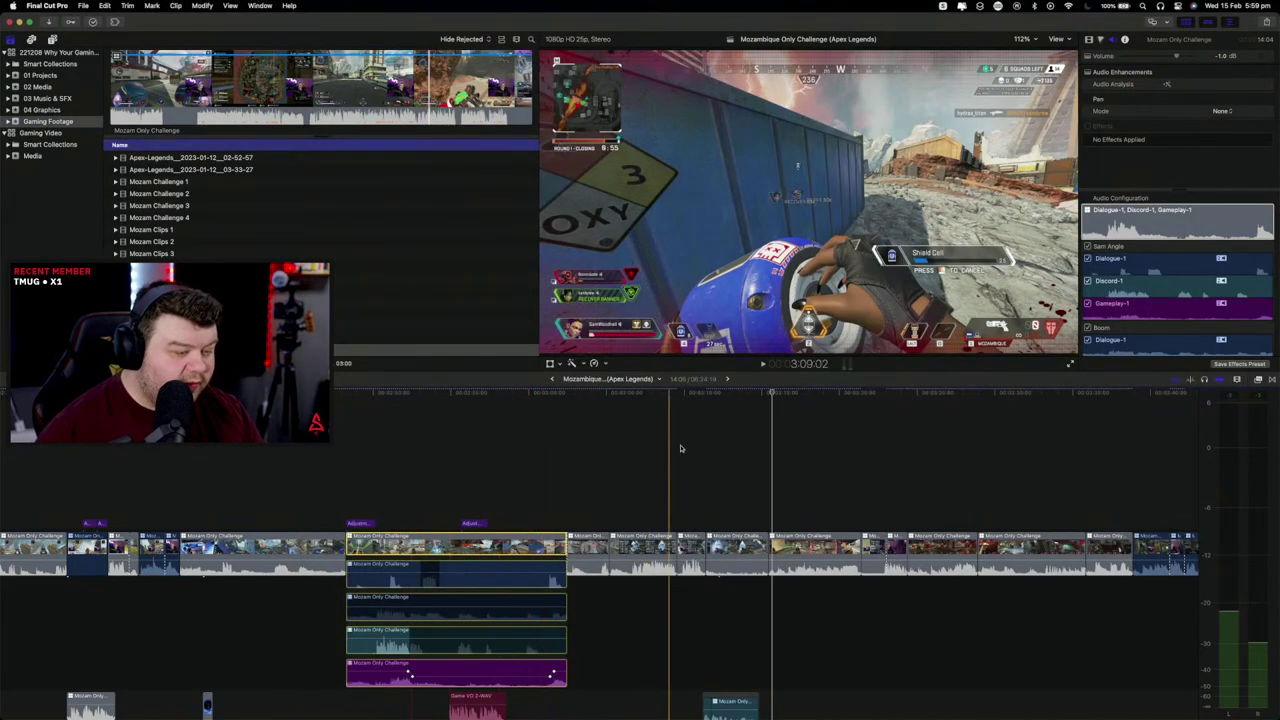
Step: Move the playhead back to about 2:57:10, then bring Safari's Craig page forward
{"action": "left_click", "coordinate": [505, 449]}
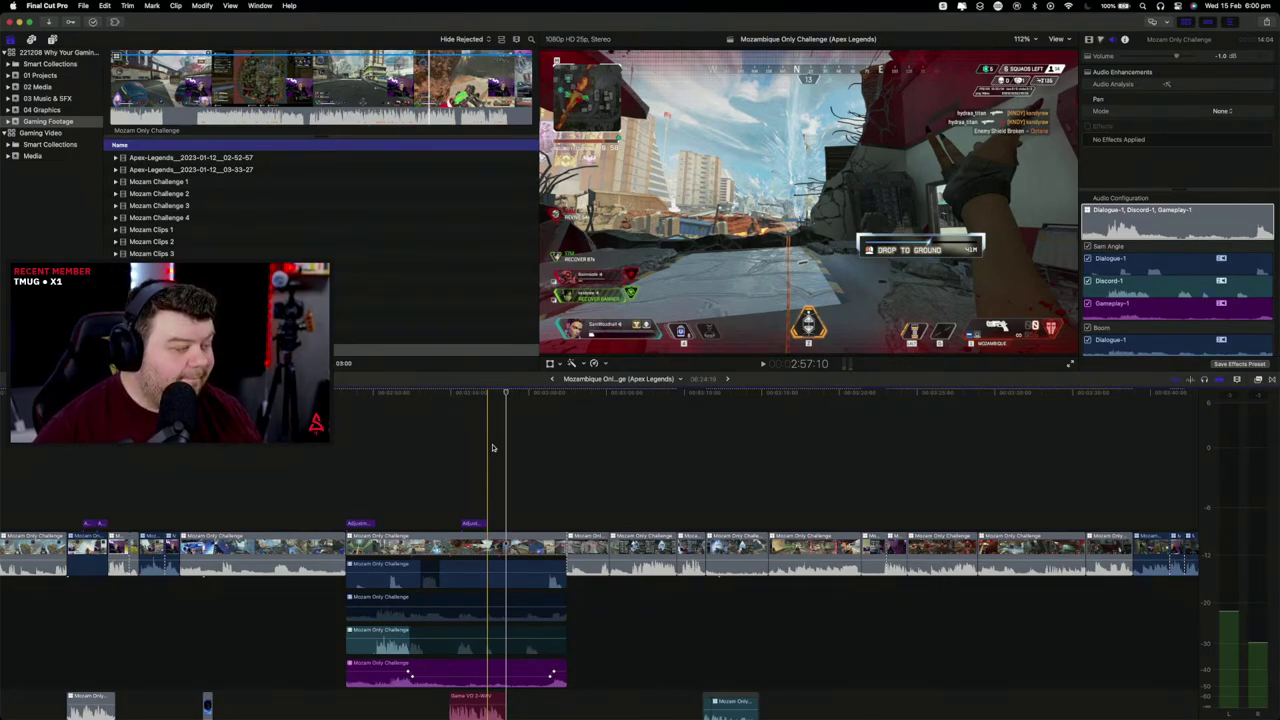
{"action": "key", "text": "super+Tab"}
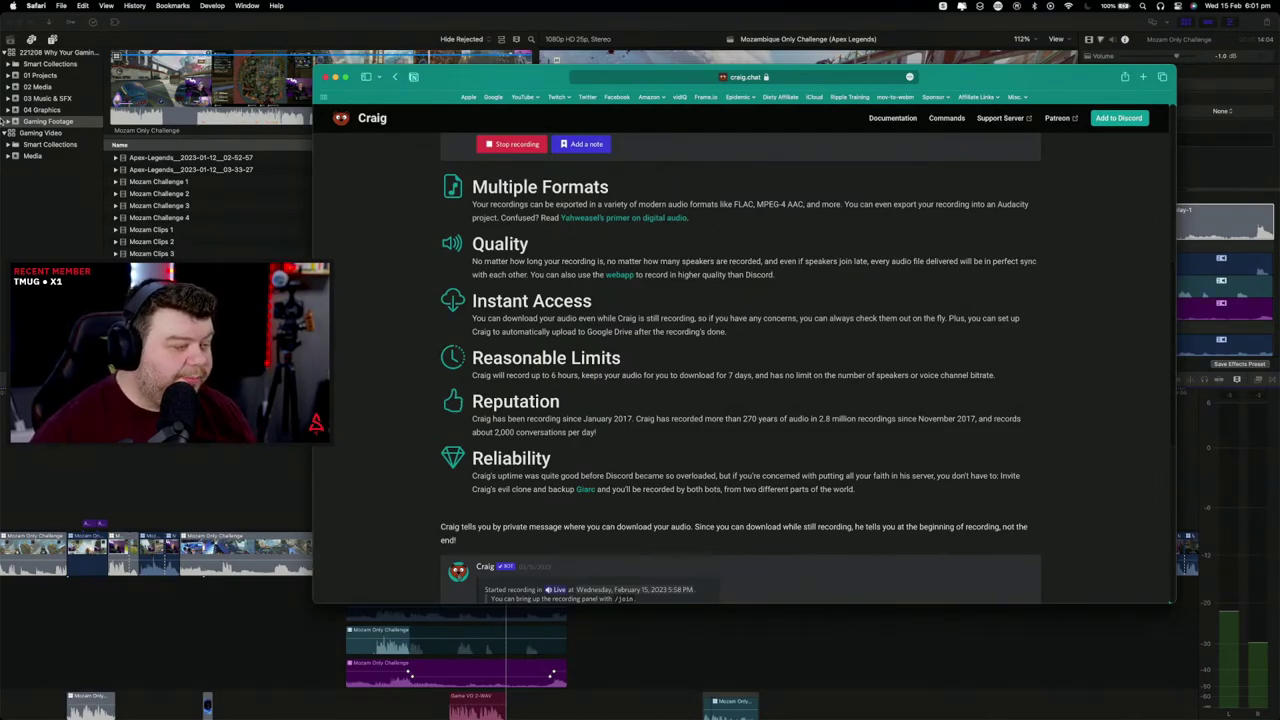
Step: Bring the Final Cut Pro window in front of the Craig page
{"action": "left_click", "coordinate": [41, 196]}
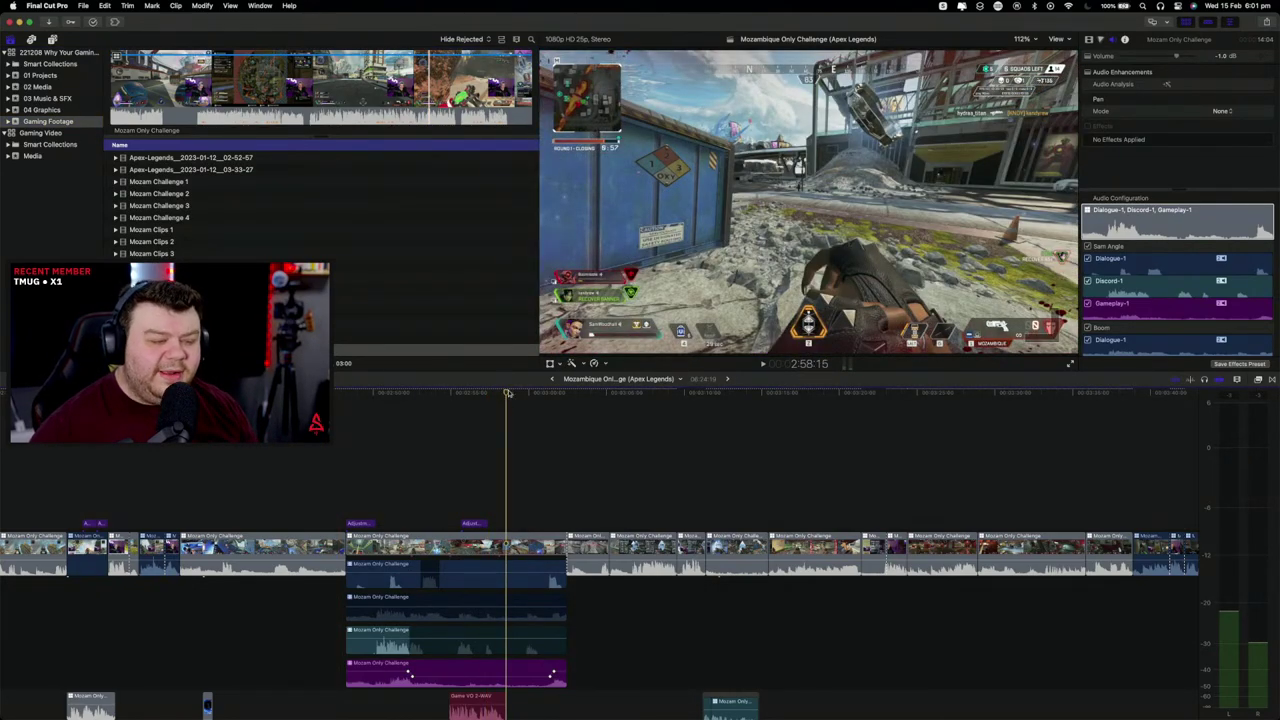
Step: Move the playhead to around 3:02, zoom the timeline out, and restore filmstrip-and-waveform clip display
{"action": "left_click_drag", "start_coordinate": [506, 398], "coordinate": [550, 405]}
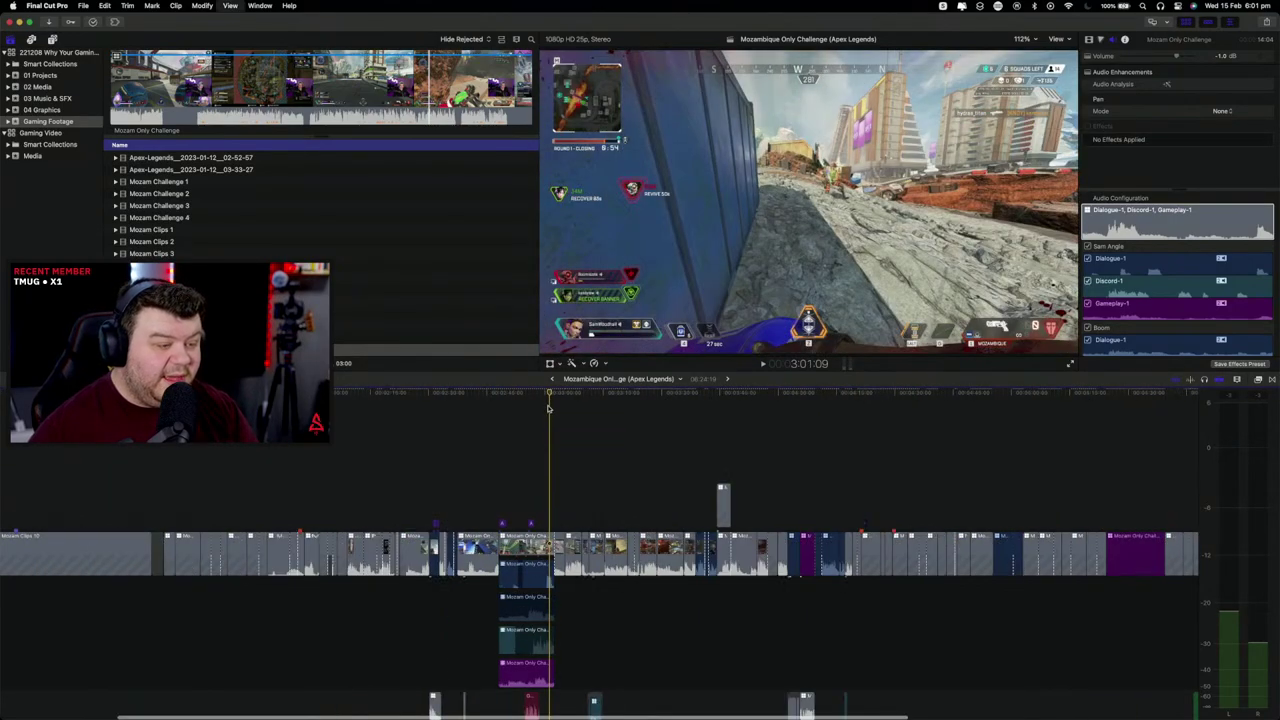
{"action": "key", "text": "super+minus"}
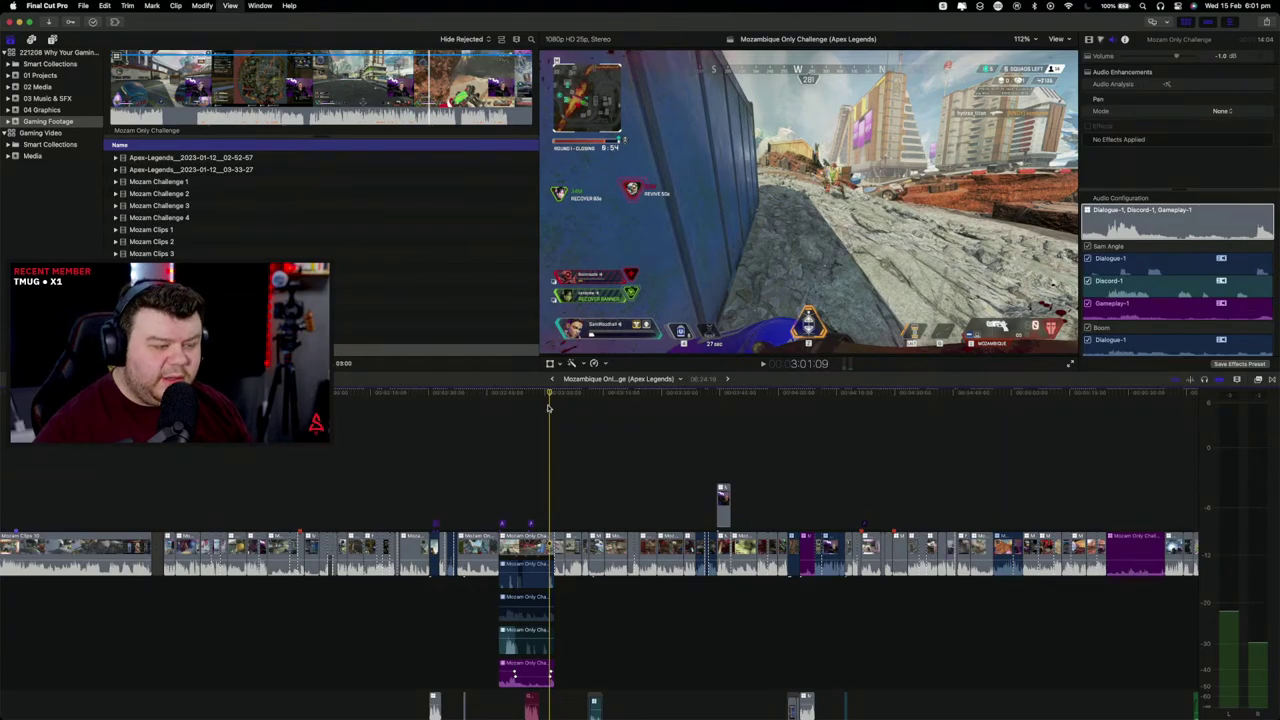
{"action": "key", "text": "ctrl+alt+1"}
{"action": "key", "text": "ctrl+alt+4"}
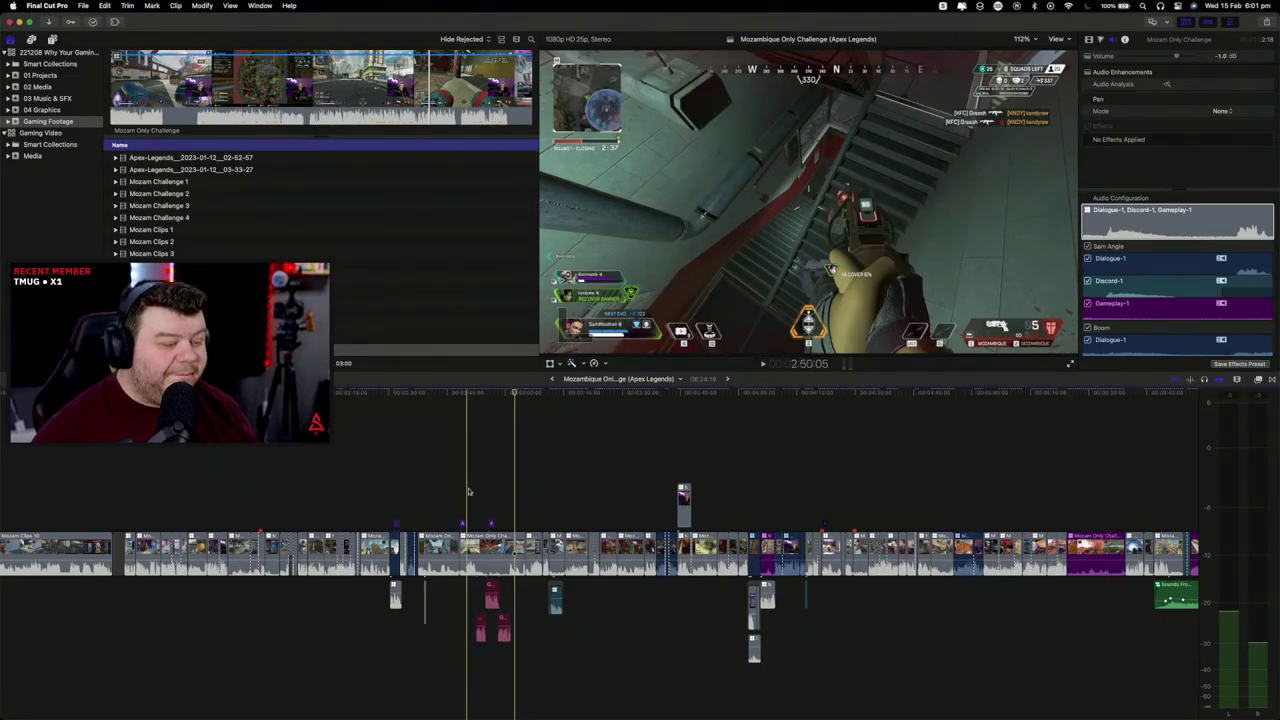
Step: Marquee-zoom into the timeline section near the playhead around 3:11
{"action": "left_click_drag", "start_coordinate": [543, 480], "coordinate": [600, 680]}
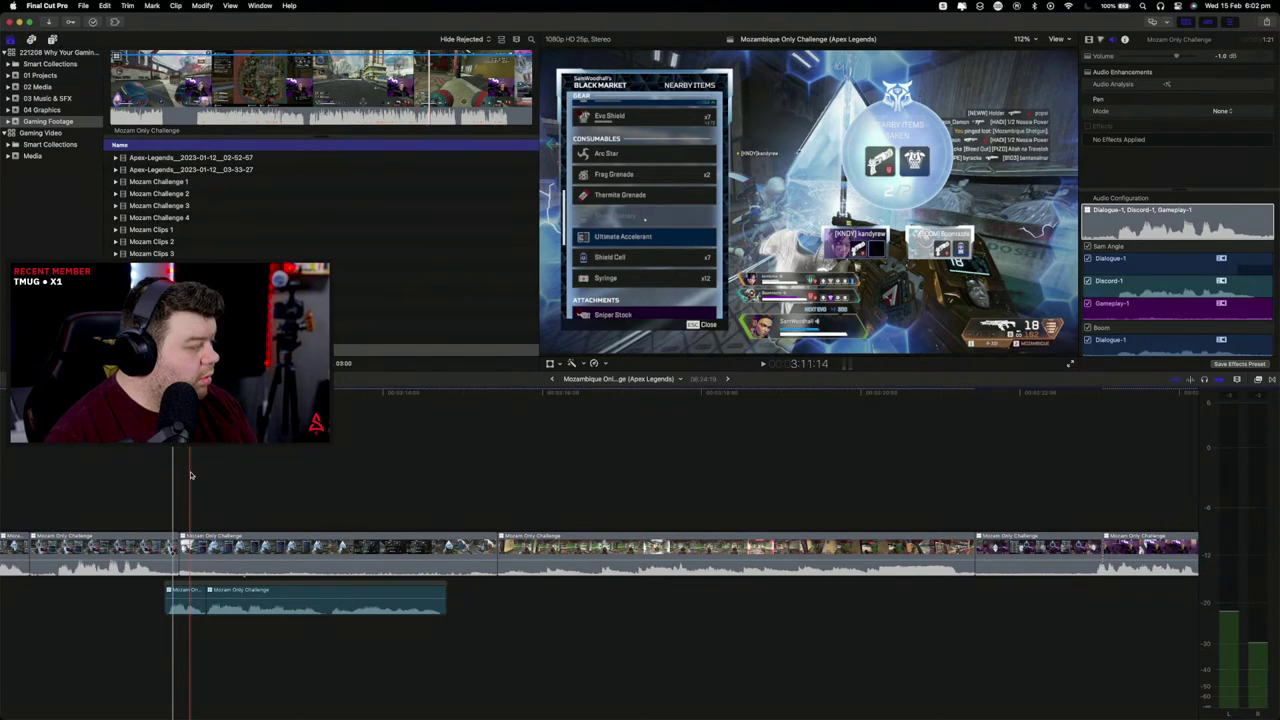
{"action": "key", "text": "ctrl+Up"}
{"action": "key", "text": "Escape"}
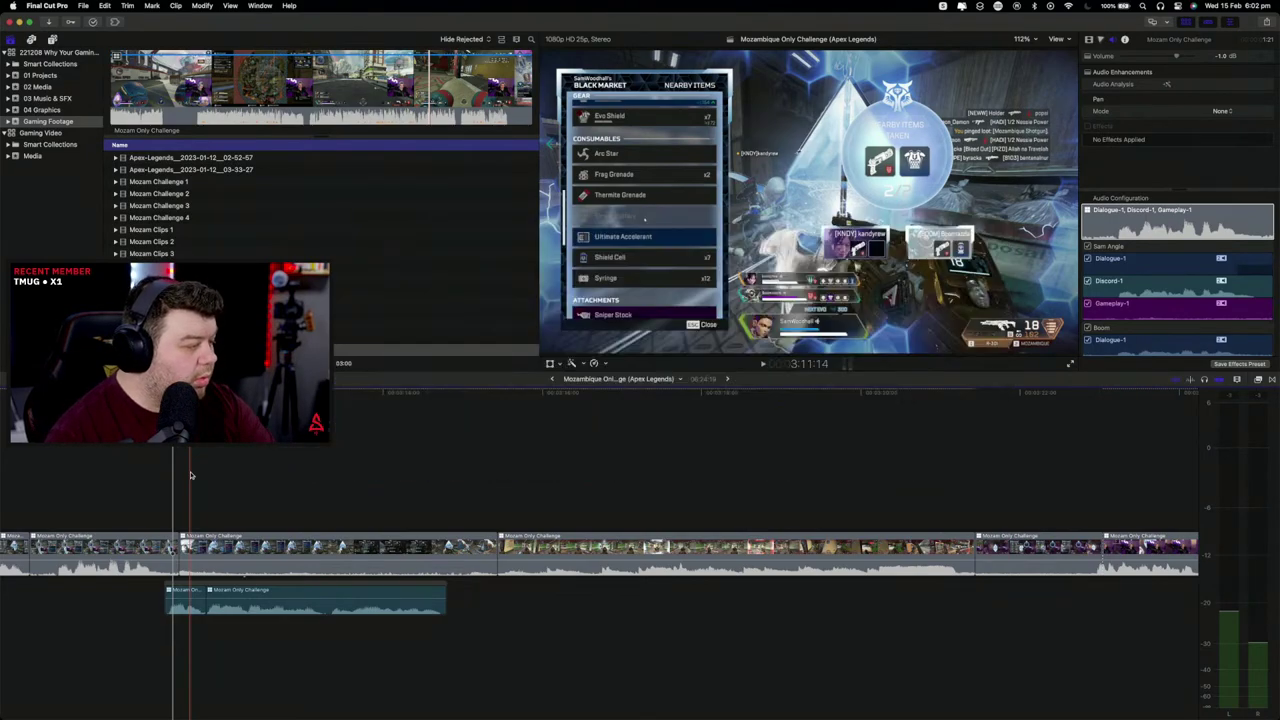
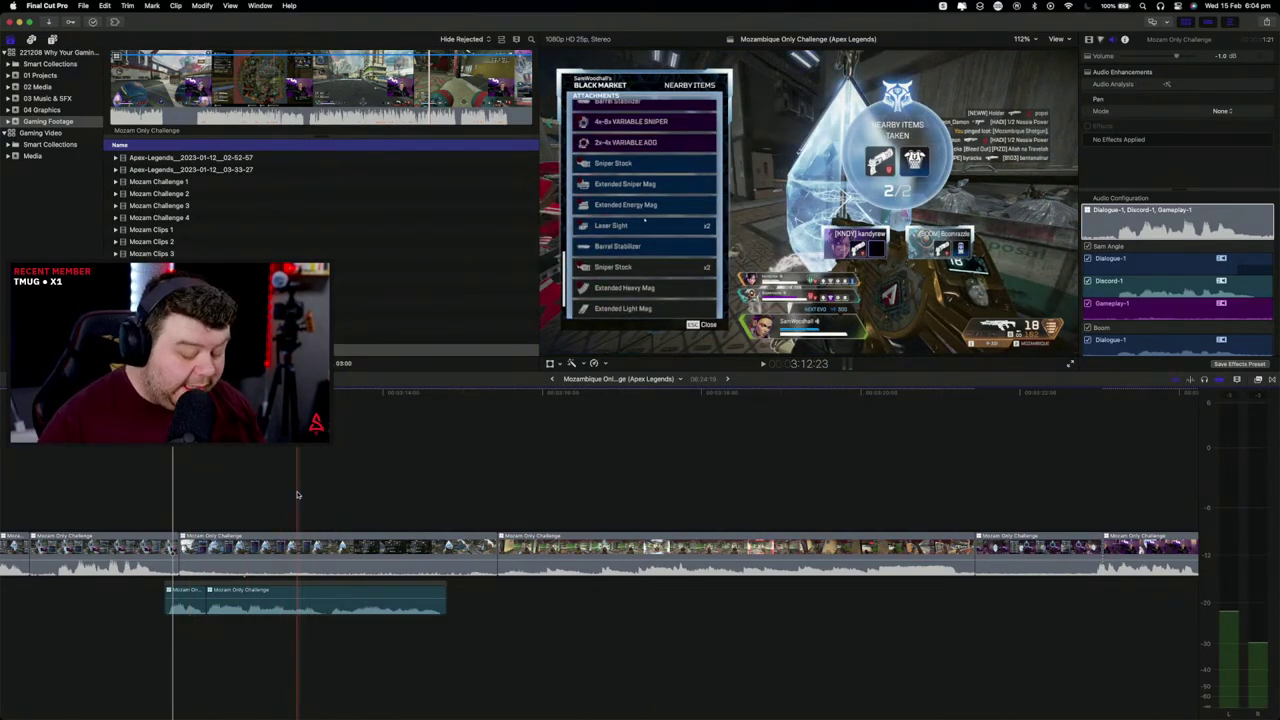
Step: Zoom the timeline out and play back the gameplay sections ahead of the Discord clip
{"action": "key", "text": "super+minus"}
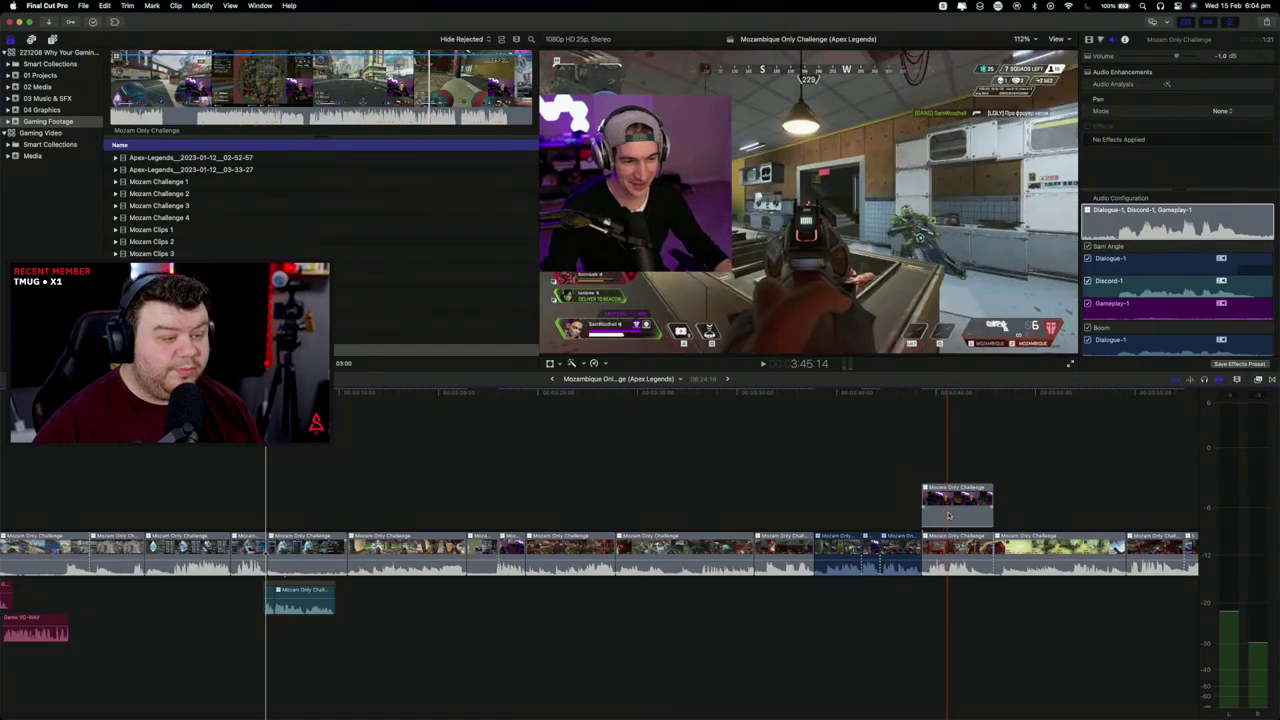
{"action": "scroll", "coordinate": [950, 510], "scroll_direction": "right", "scroll_amount": 3}
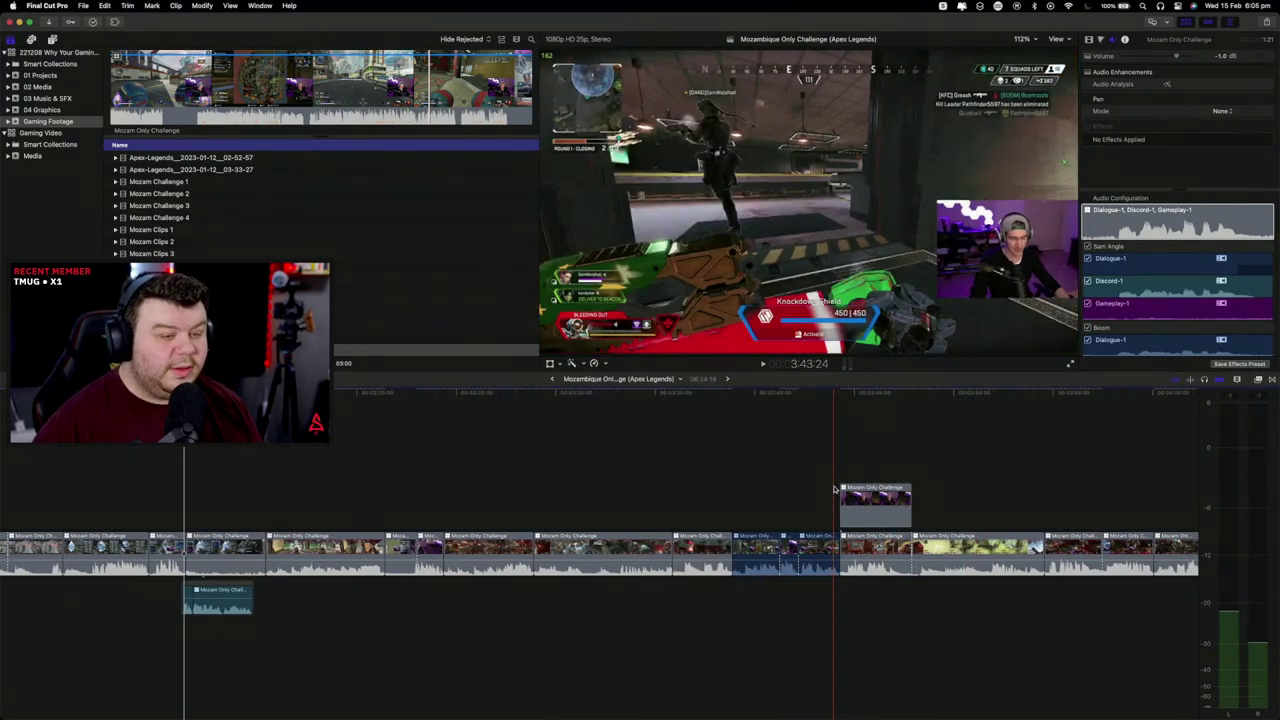
{"action": "key", "text": "space"}
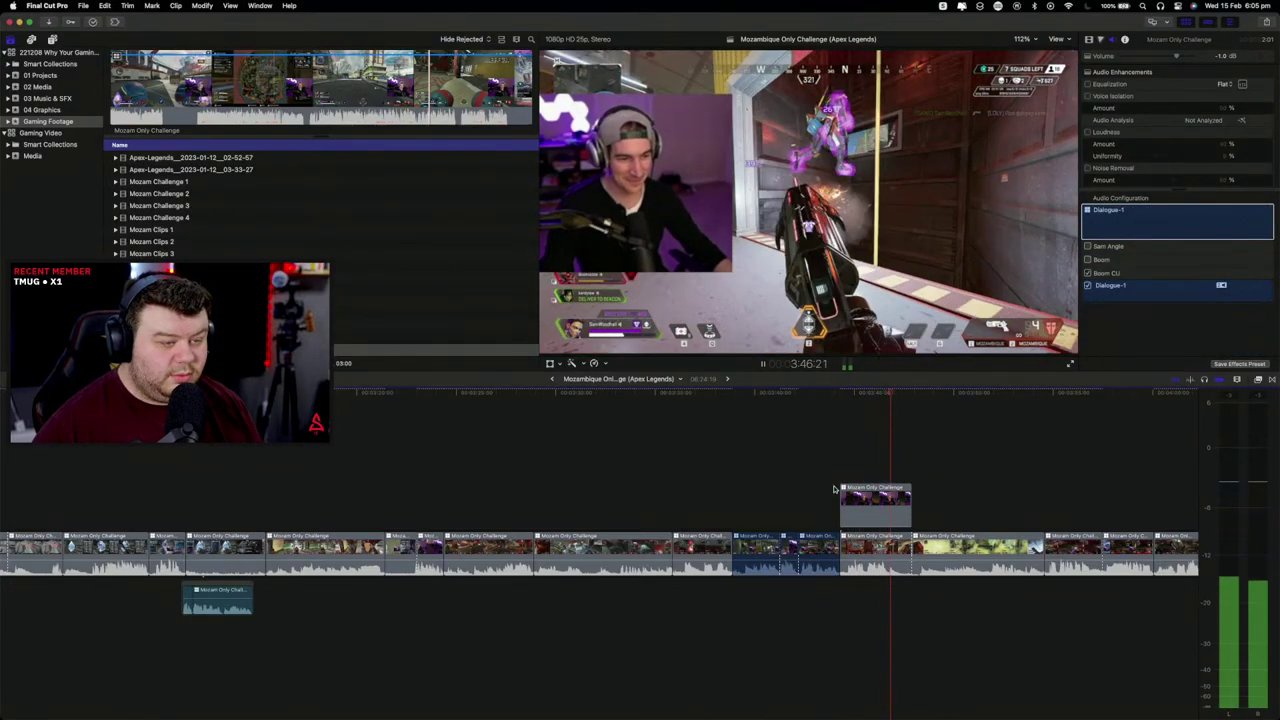
{"action": "key", "text": "space"}
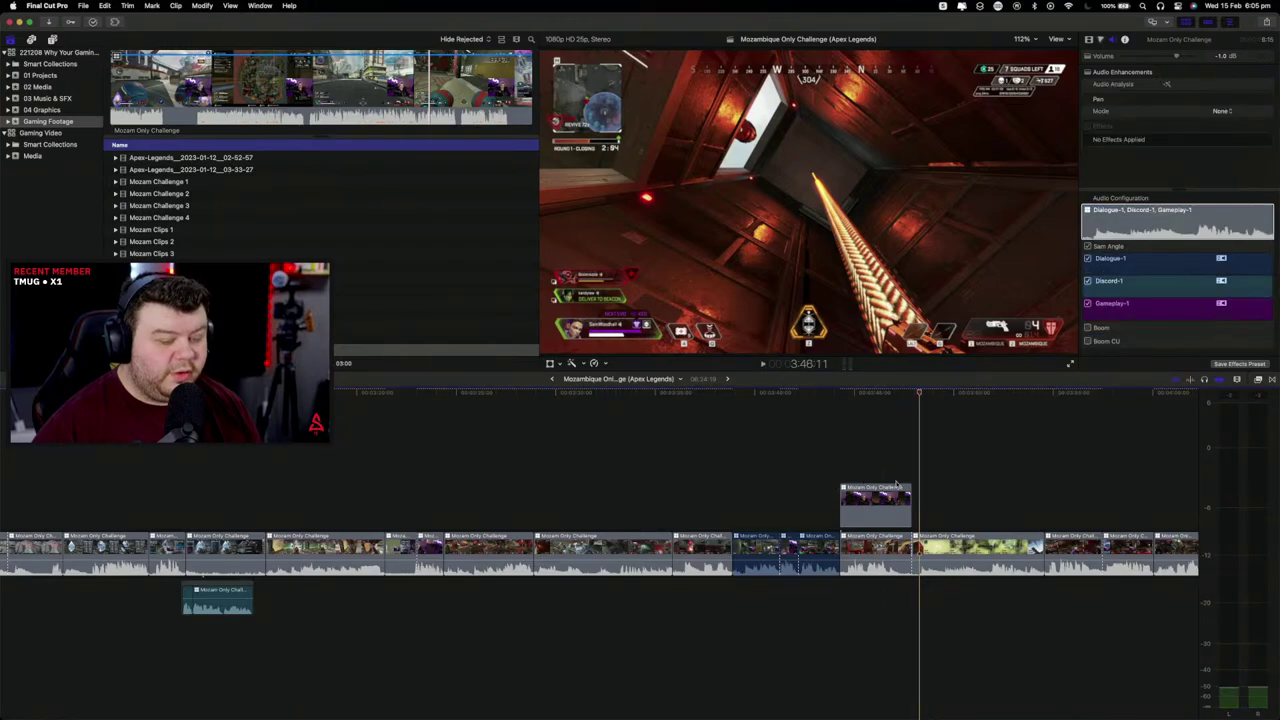
{"action": "scroll", "coordinate": [916, 484], "scroll_direction": "right", "scroll_amount": 2}
{"action": "scroll", "coordinate": [916, 484], "scroll_direction": "right", "scroll_amount": 4}
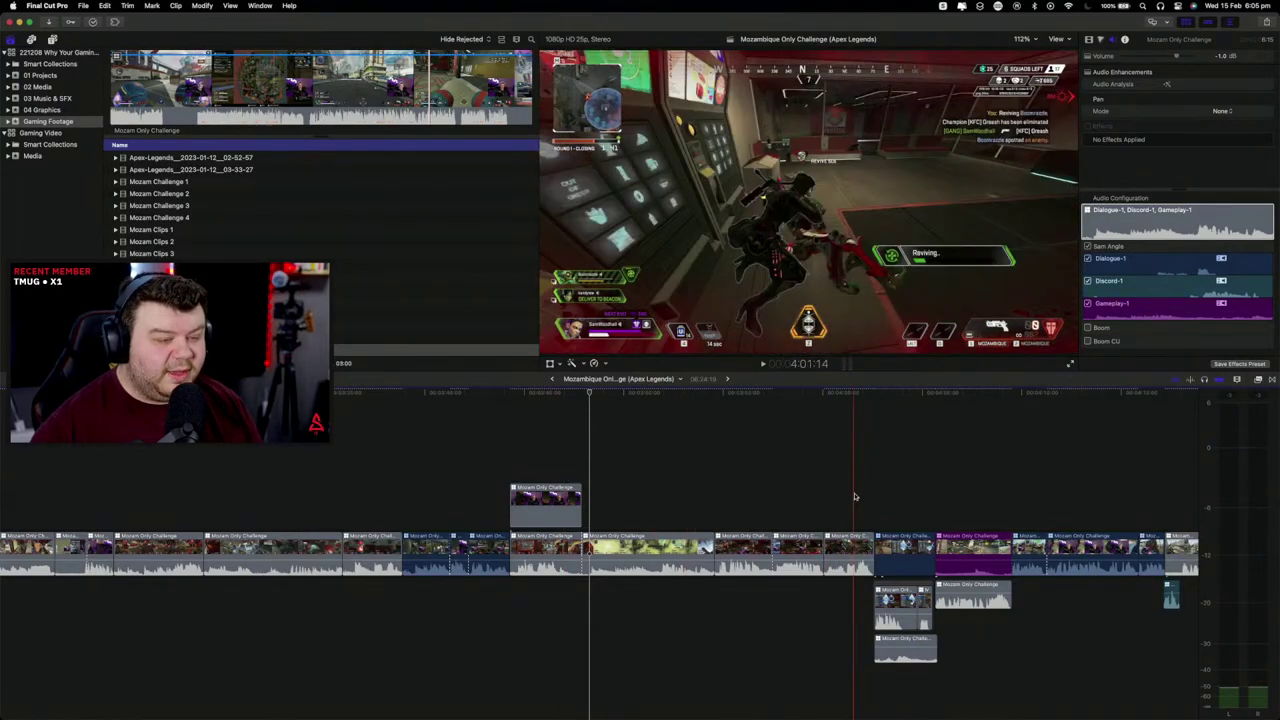
{"action": "key", "text": "space"}
{"action": "scroll", "coordinate": [854, 495], "scroll_direction": "right", "scroll_amount": 2}
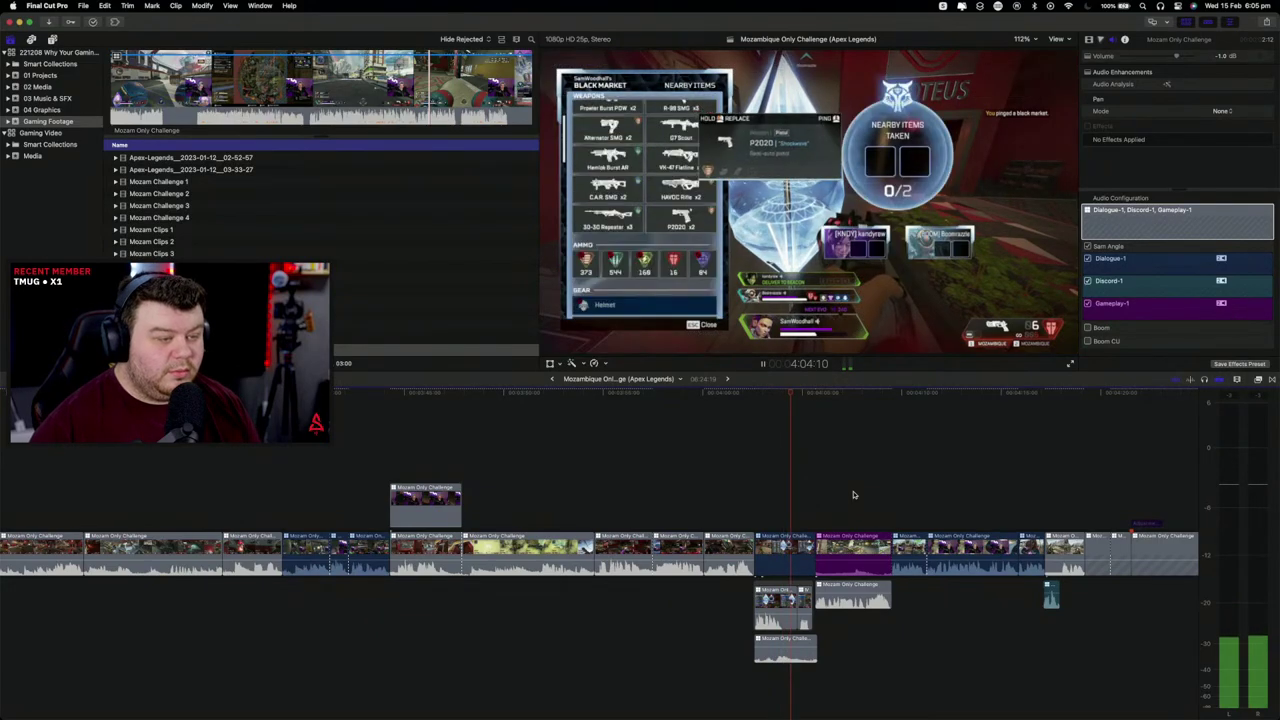
{"action": "key", "text": "space"}
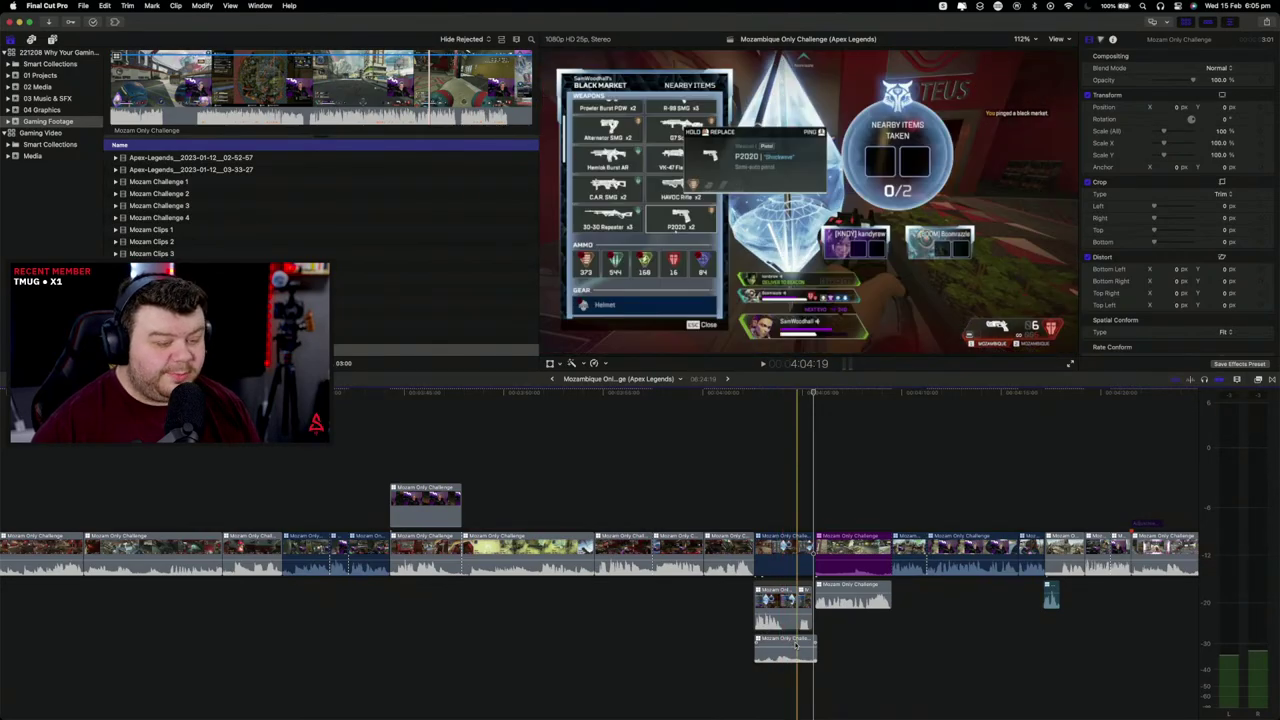
{"action": "key", "text": "space"}
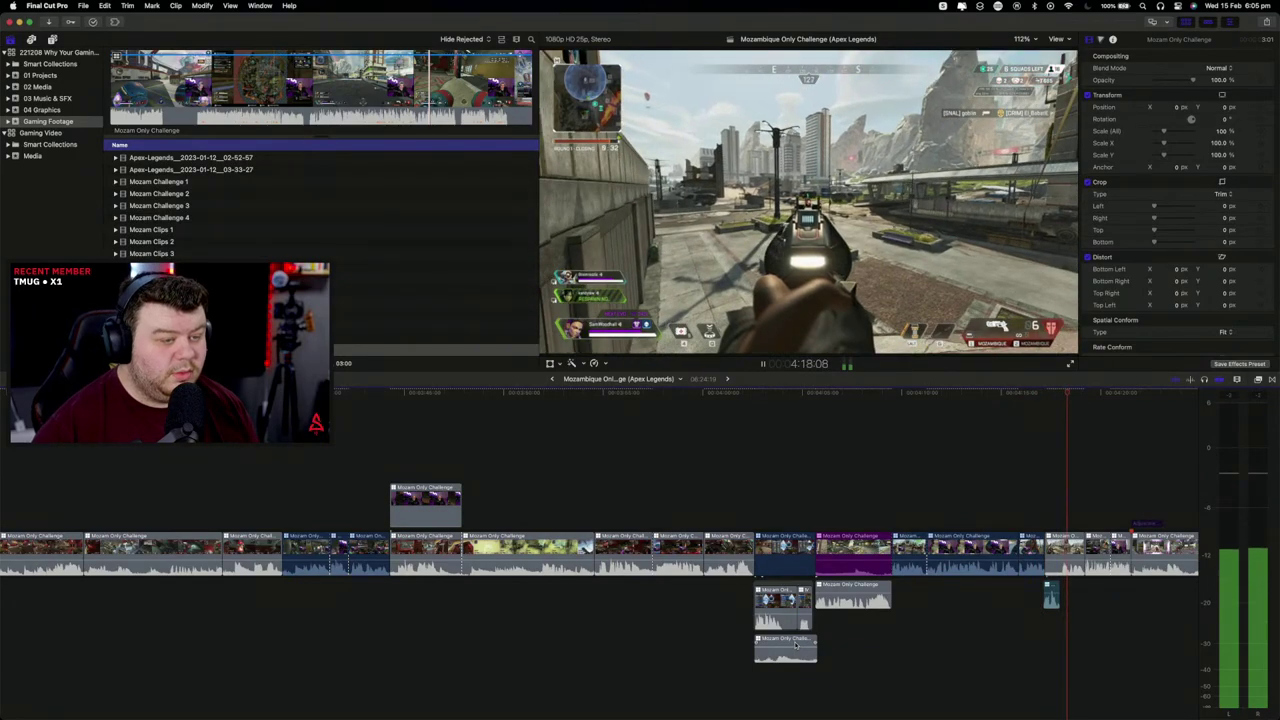
{"action": "key", "text": "space"}
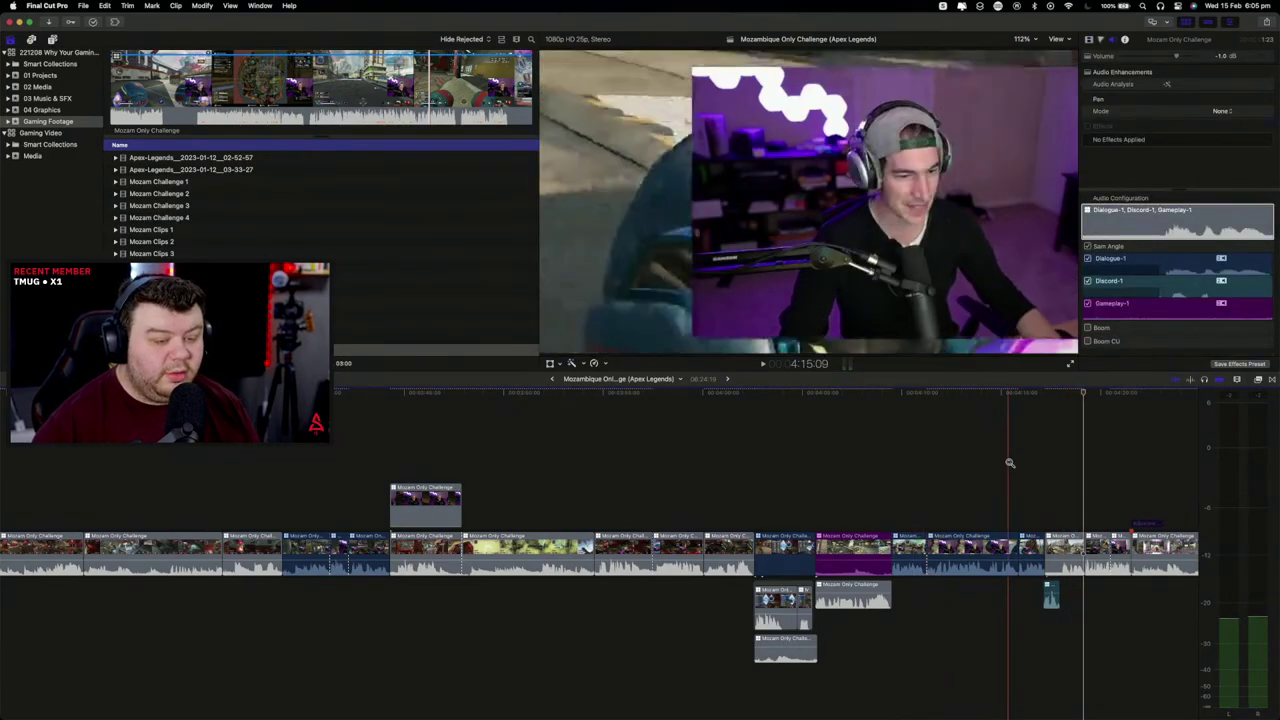
Step: Option-drag a duplicate of the connected Discord audio clip so it runs much earlier beneath the gameplay
{"action": "left_click", "coordinate": [1010, 463]}
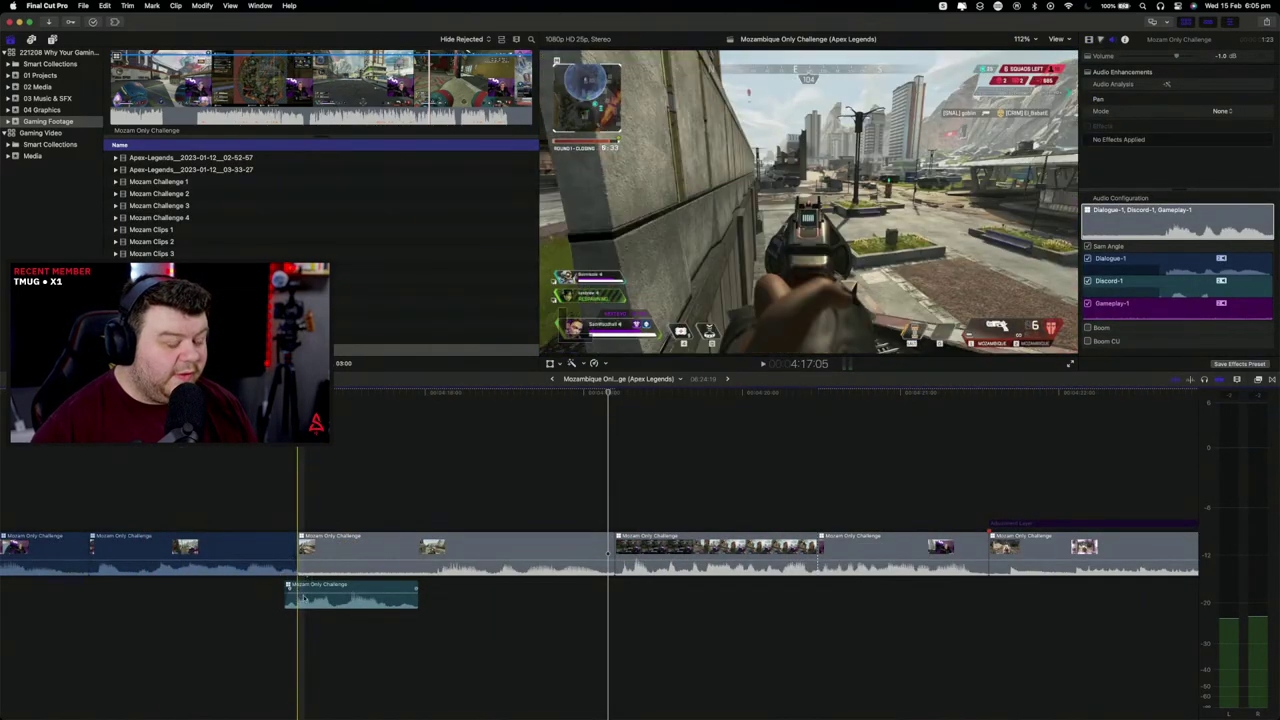
{"action": "left_click", "coordinate": [304, 597]}
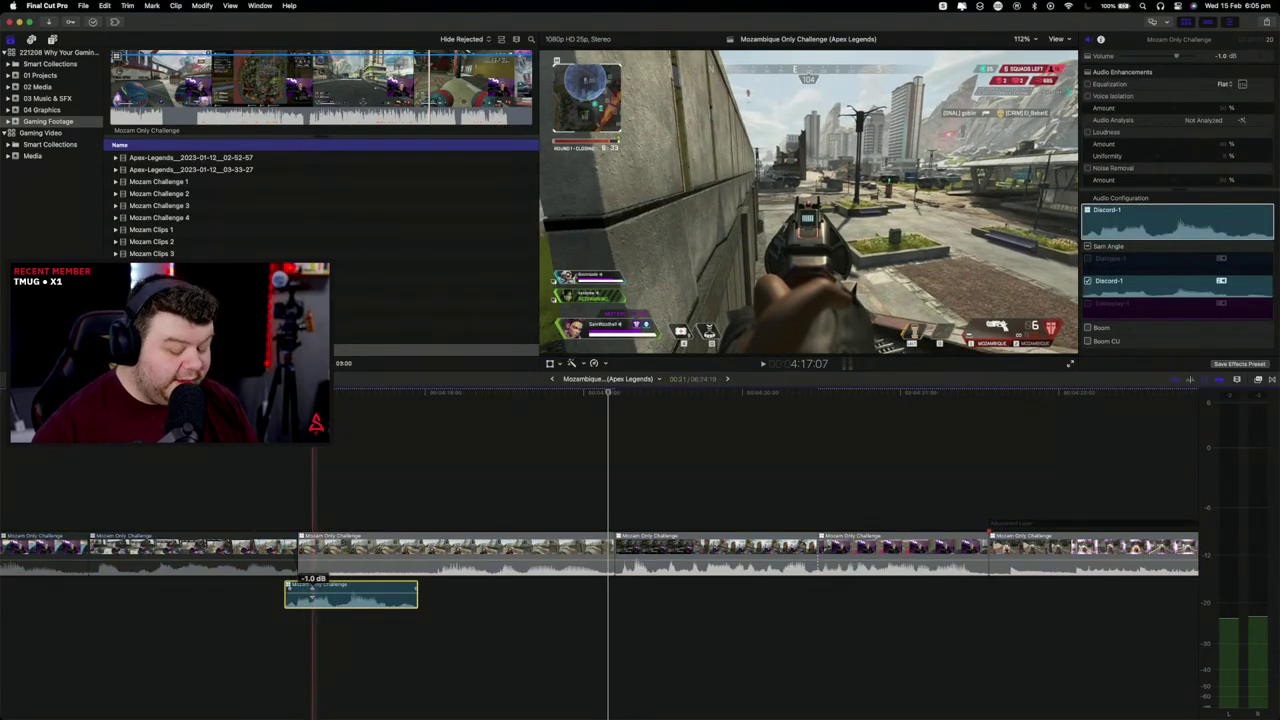
{"action": "key", "text": "super+minus"}
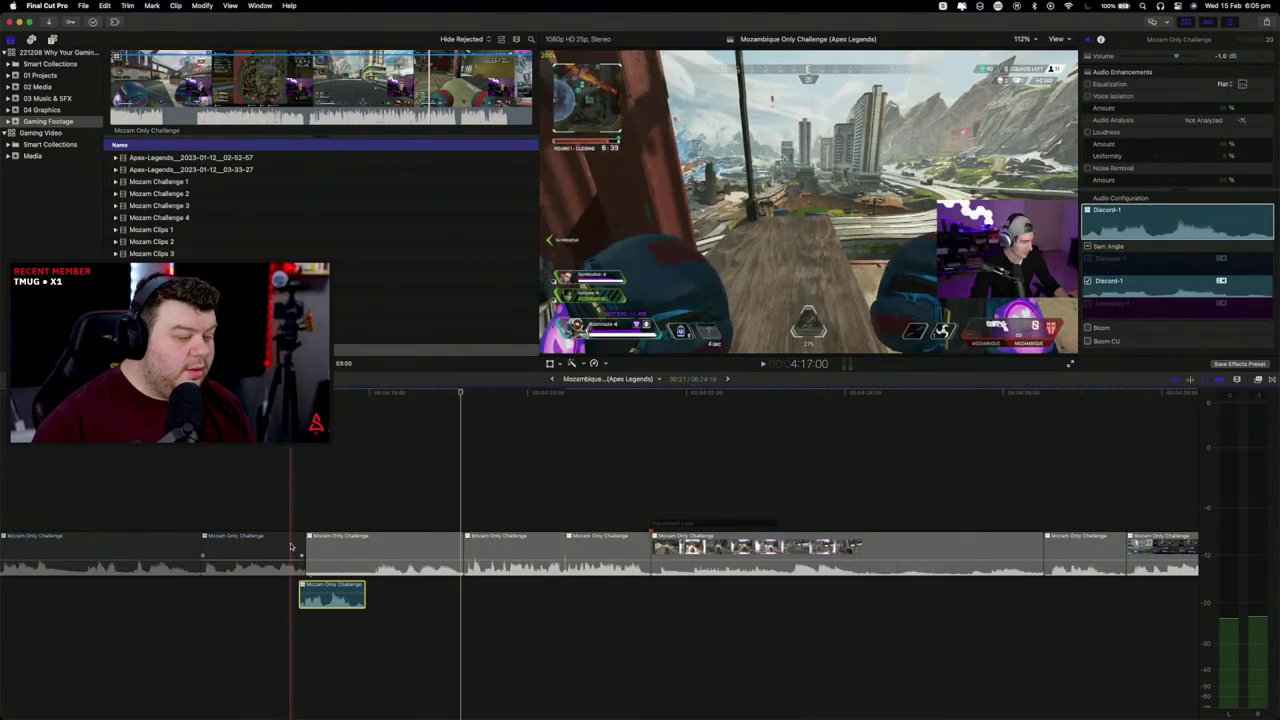
{"action": "left_click", "coordinate": [355, 500]}
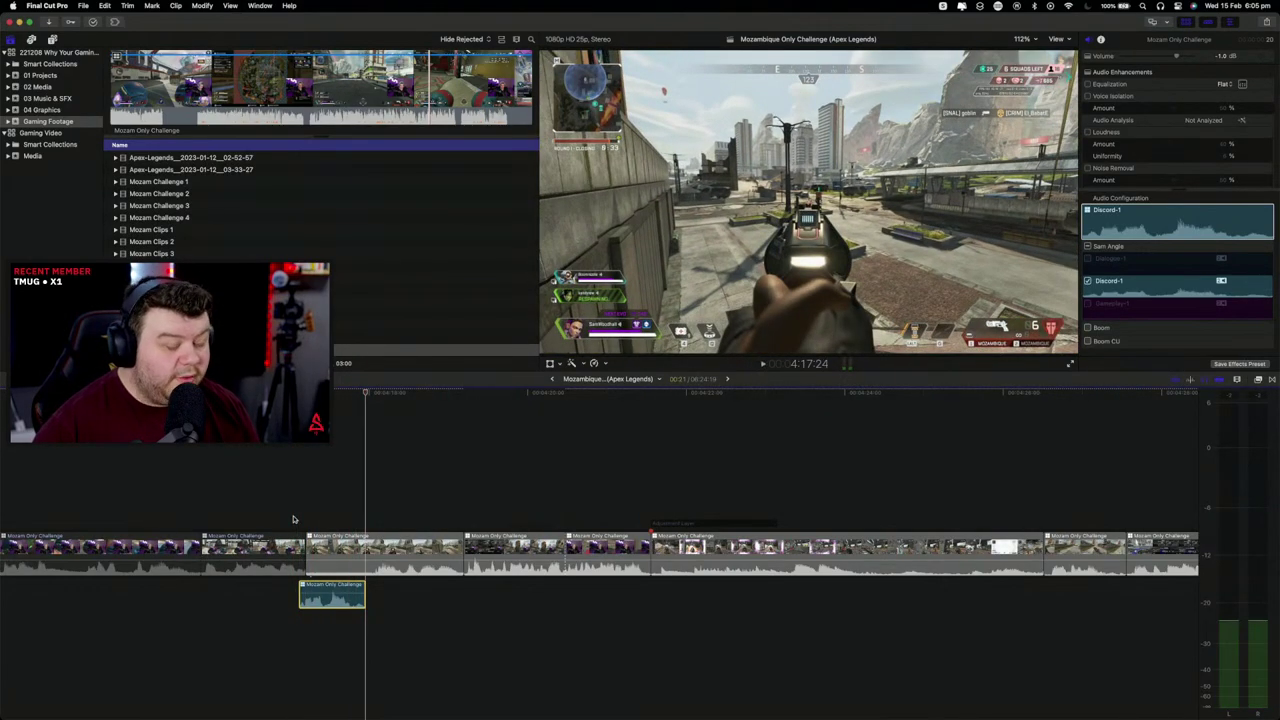
{"action": "left_click_drag", "start_coordinate": [310, 596], "coordinate": [22, 596]}
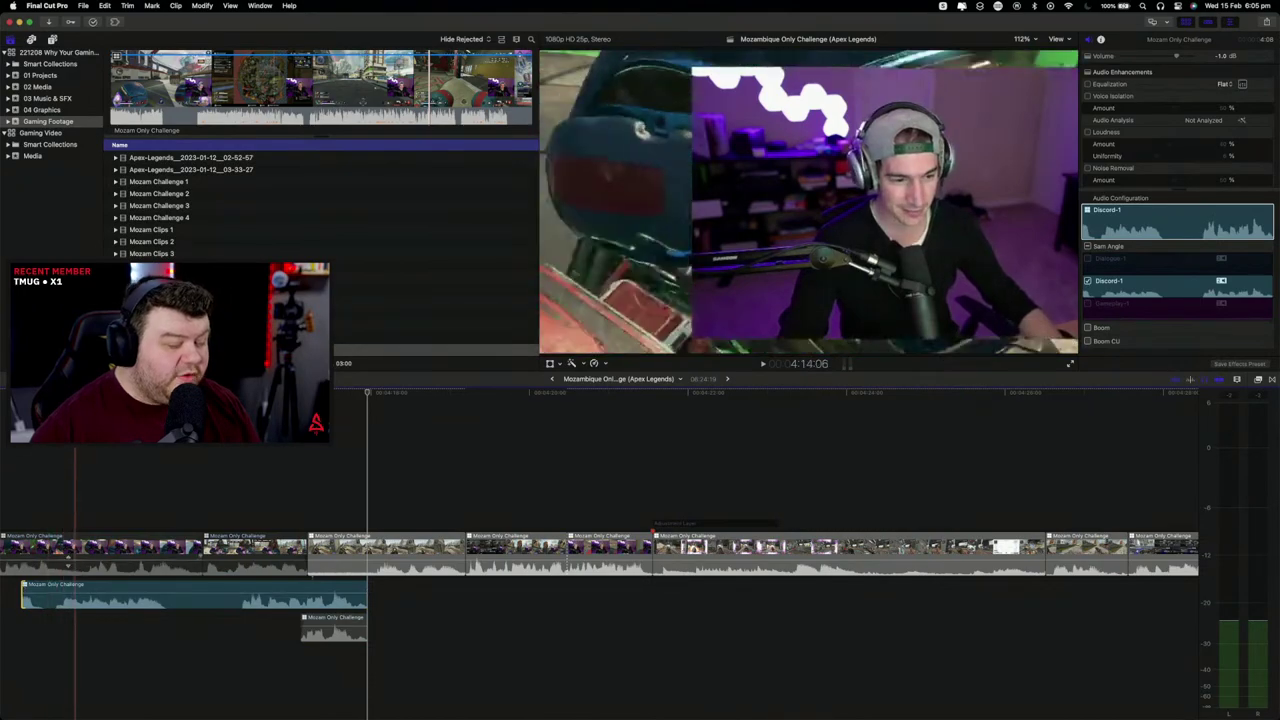
{"action": "key", "text": "space"}
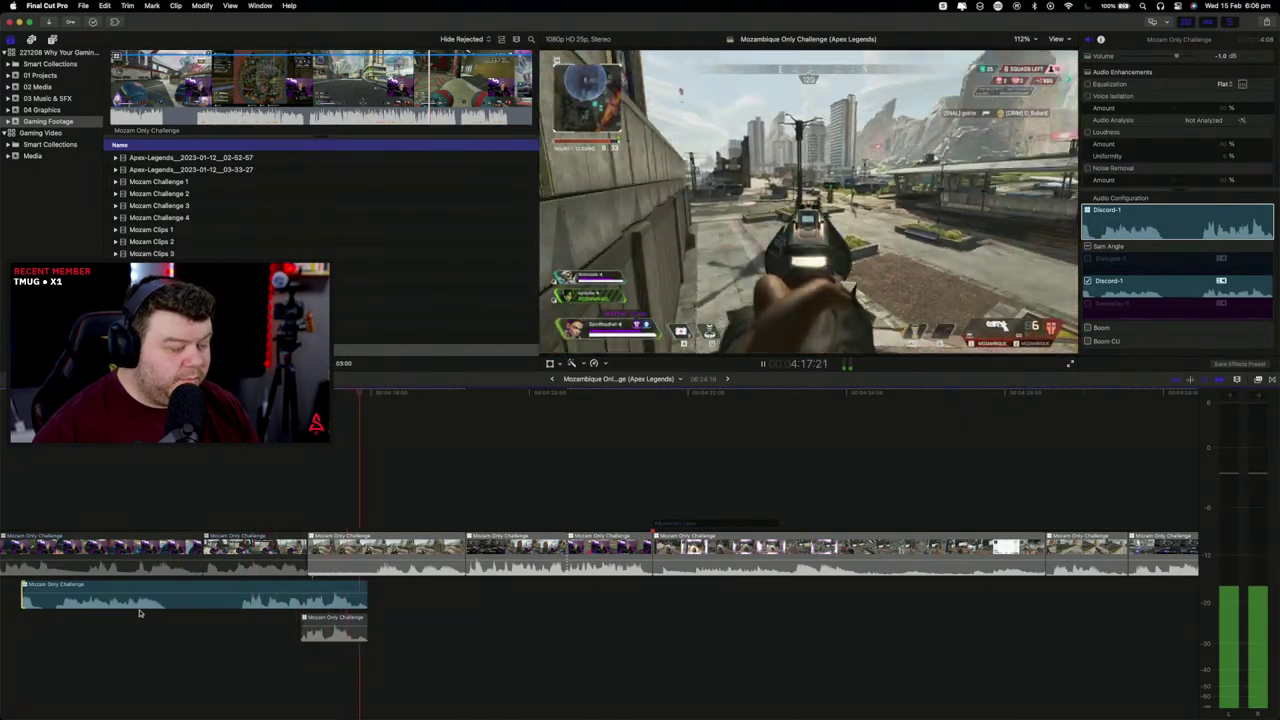
{"action": "key", "text": "space"}
{"action": "left_click", "coordinate": [141, 605]}
{"action": "scroll", "coordinate": [141, 605], "scroll_direction": "left", "scroll_amount": 5}
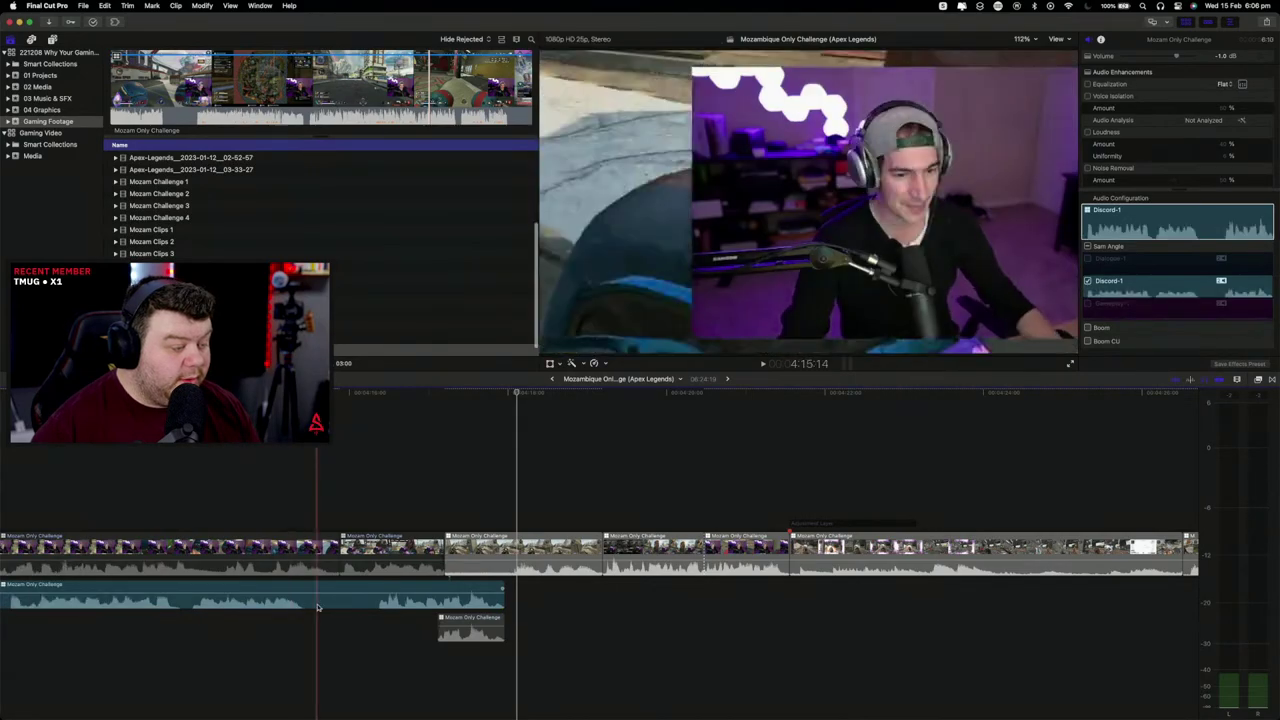
{"action": "scroll", "coordinate": [205, 556], "scroll_direction": "left", "scroll_amount": 10}
{"action": "key", "text": "super+x"}
{"action": "key", "text": "super+v"}
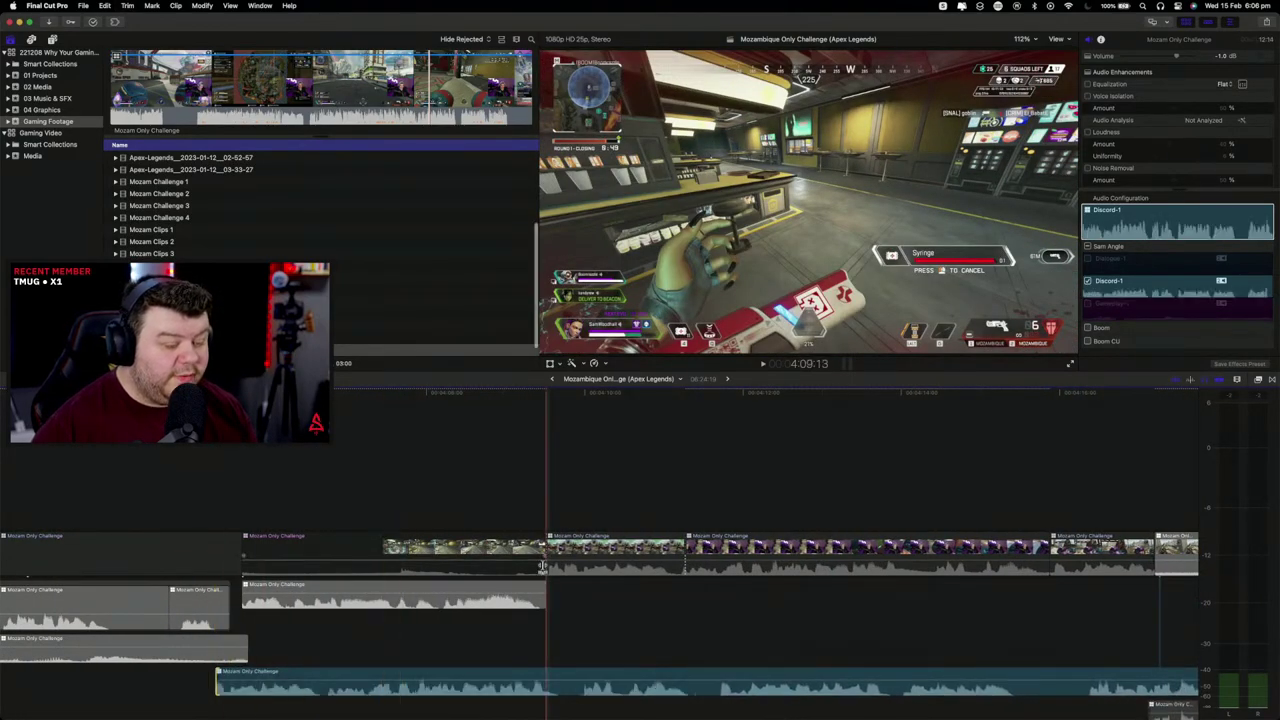
{"action": "key", "text": "space"}
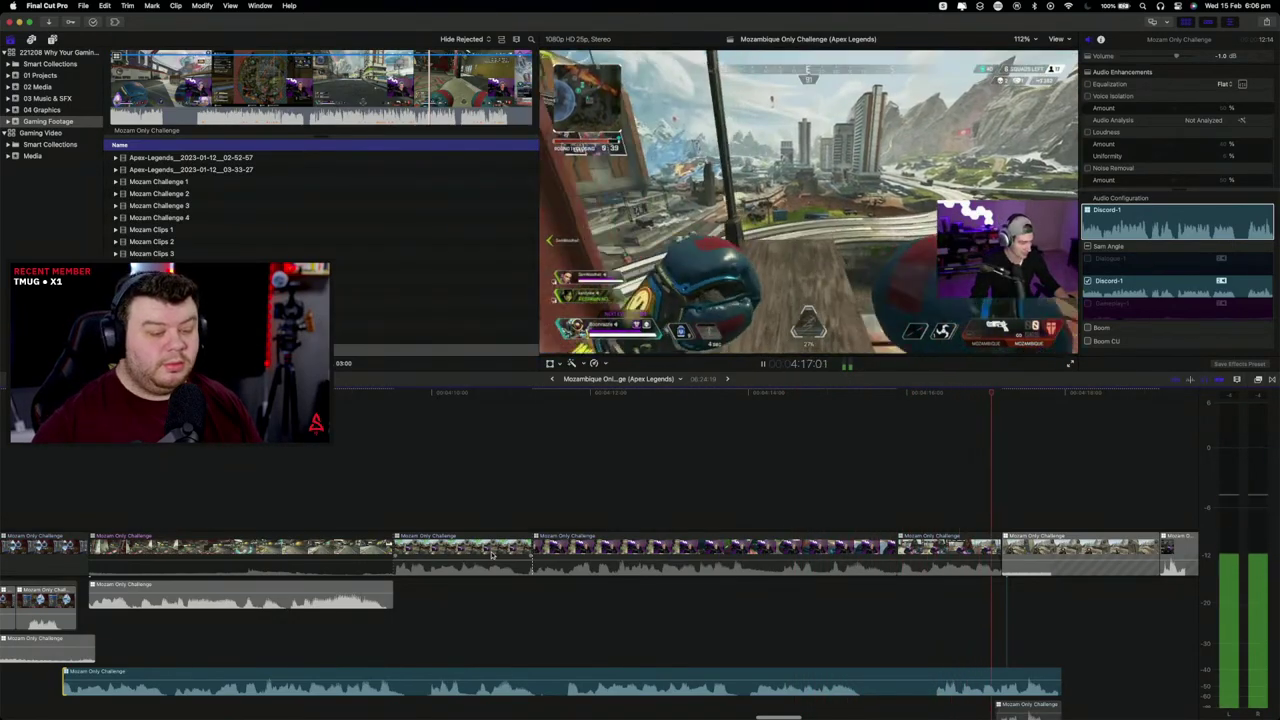
{"action": "key", "text": "space"}
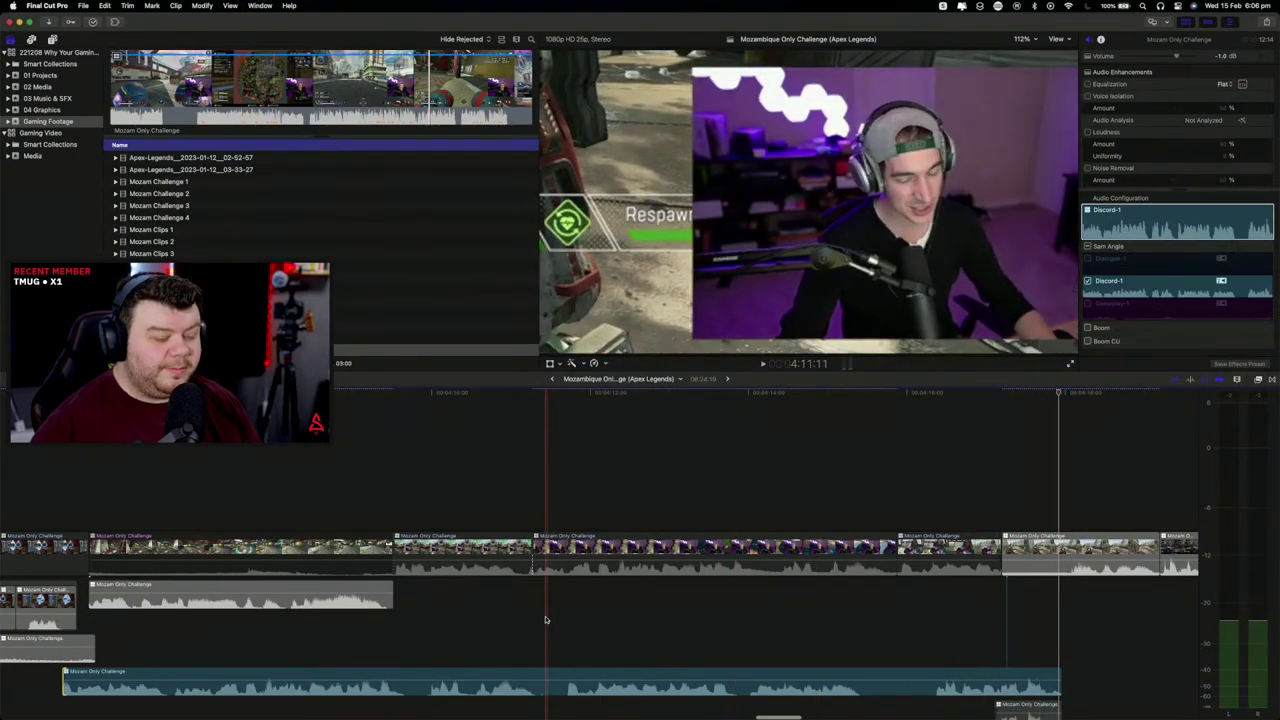
{"action": "key", "text": "space"}
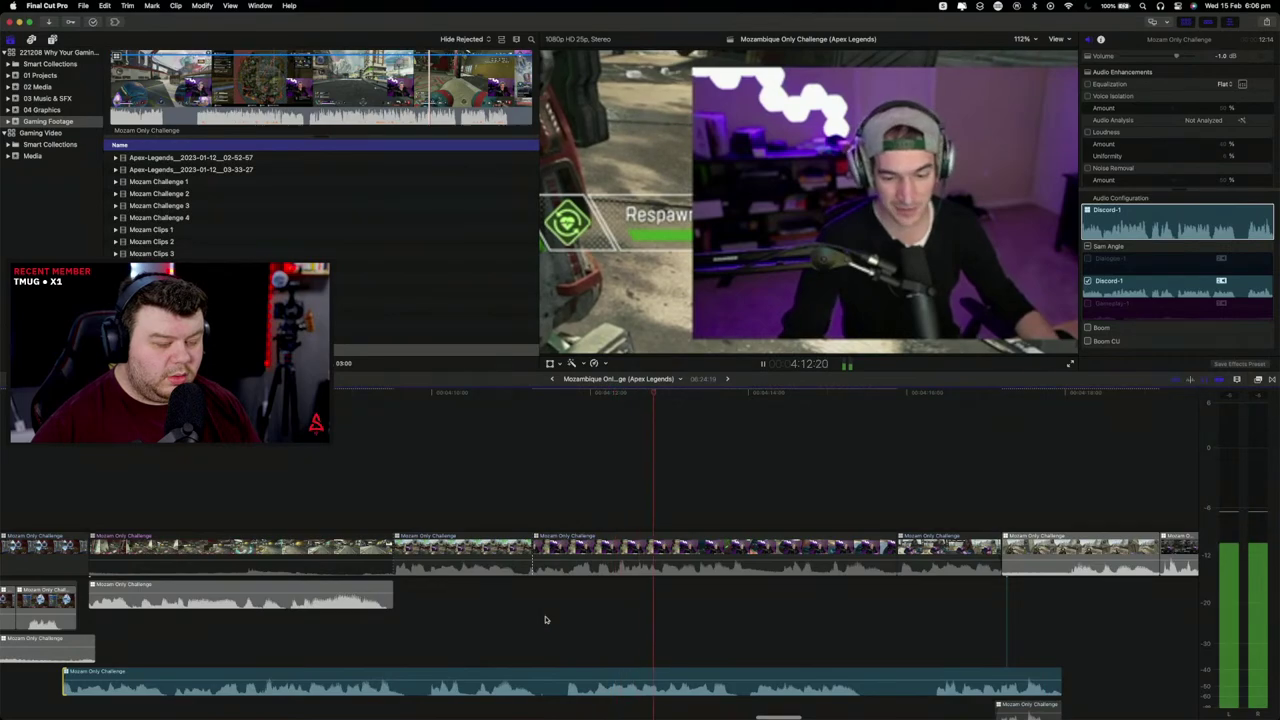
{"action": "key", "text": "space"}
{"action": "left_click", "coordinate": [558, 672]}
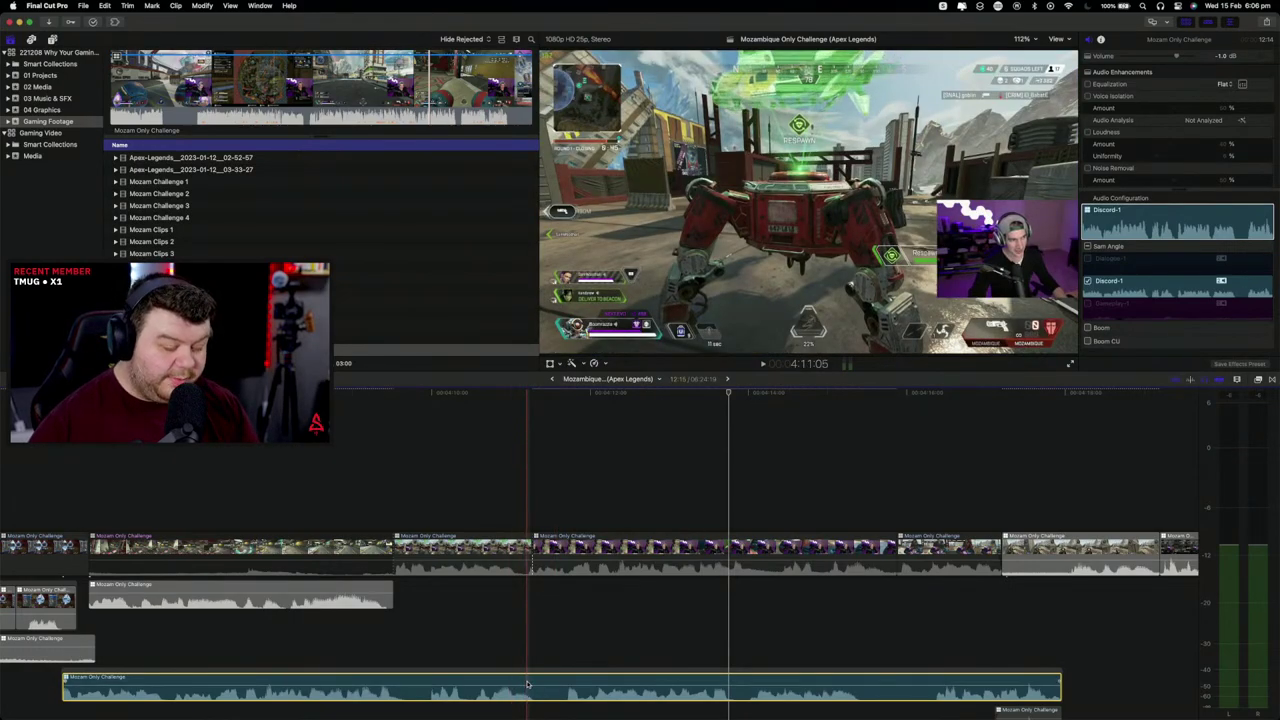
Step: Trim the bottom audio clip's start and split it a few frames before the playhead
{"action": "key", "text": "alt+bracketleft"}
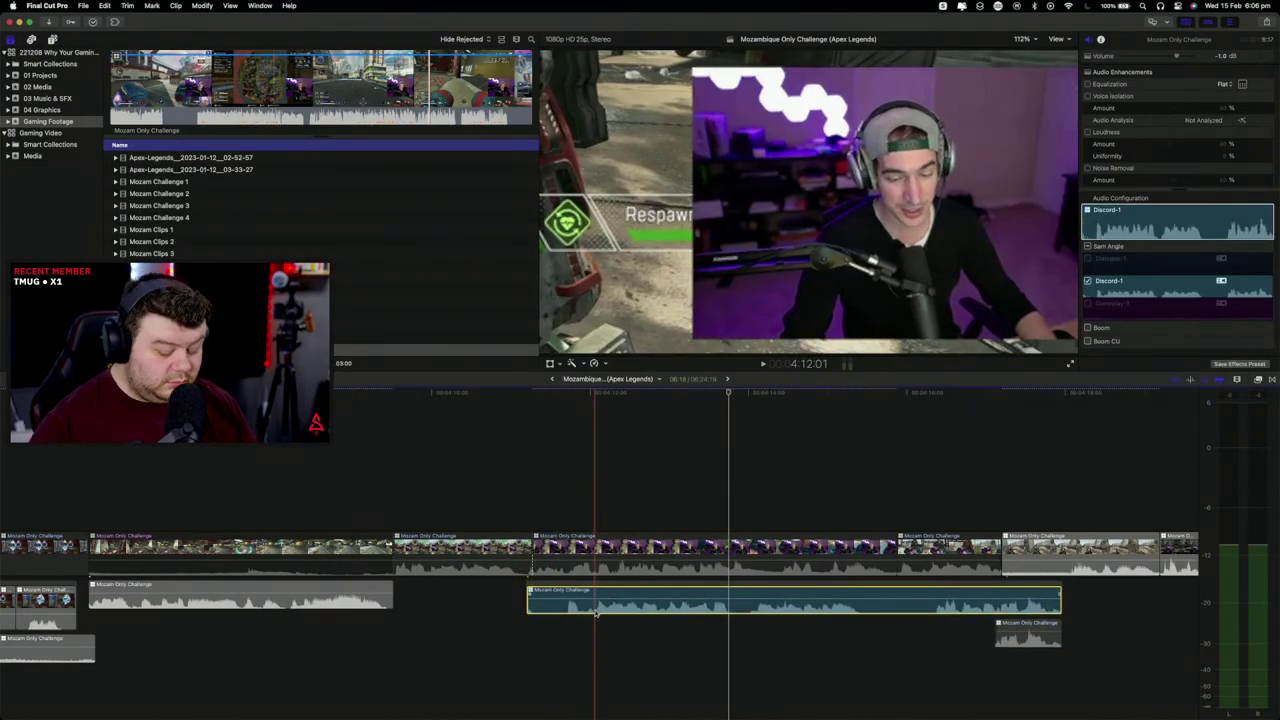
{"action": "key", "text": "super+equal"}
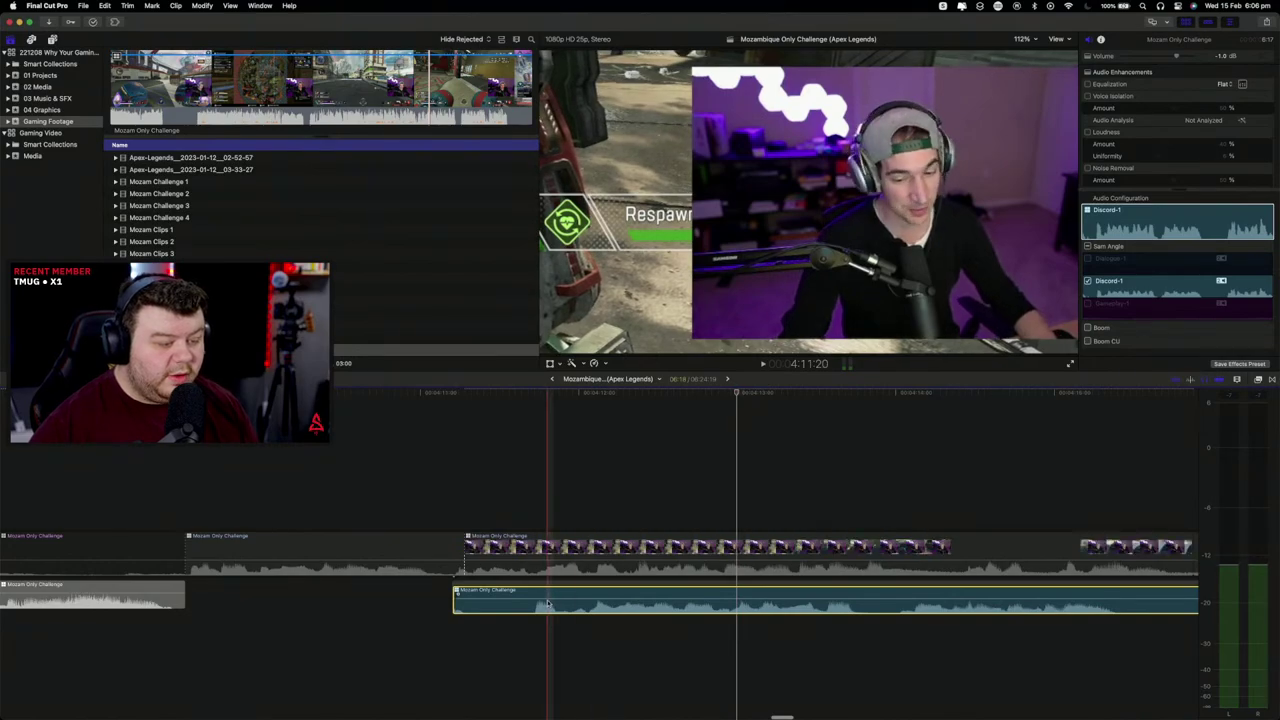
{"action": "key", "text": "space"}
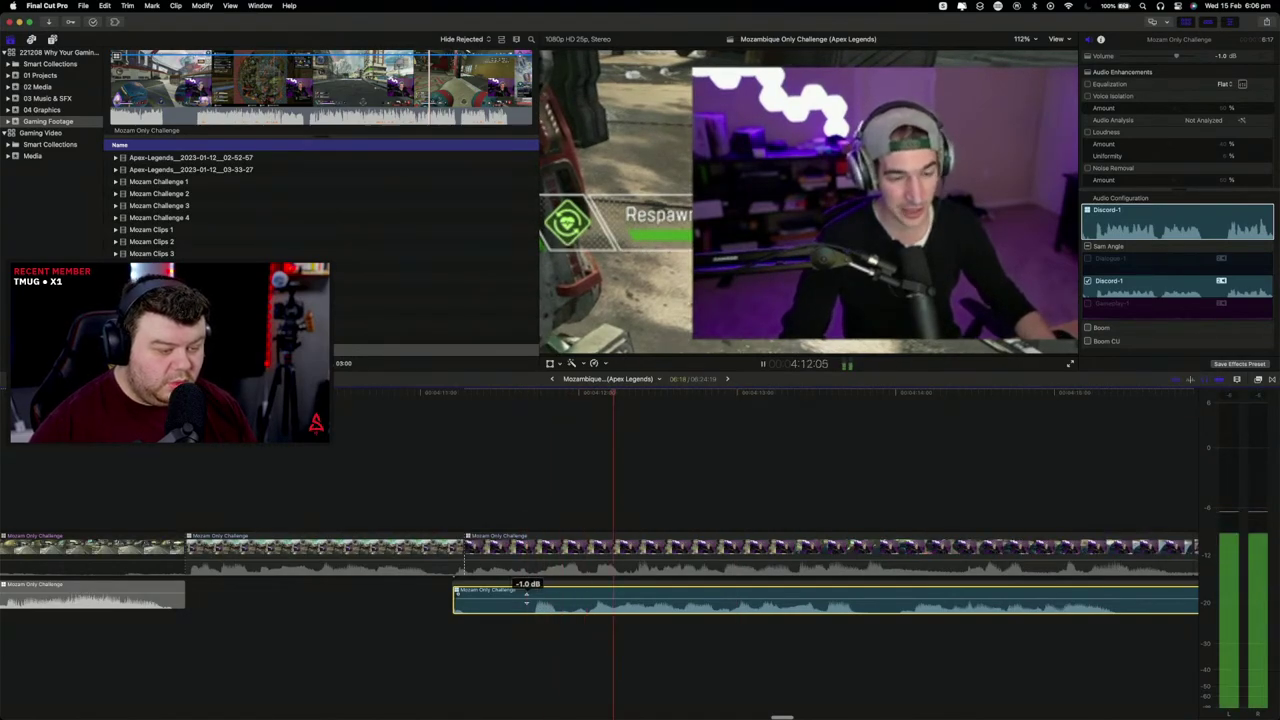
{"action": "key", "text": "space"}
{"action": "key", "text": "Left"}
{"action": "key", "text": "Left"}
{"action": "key", "text": "Left"}
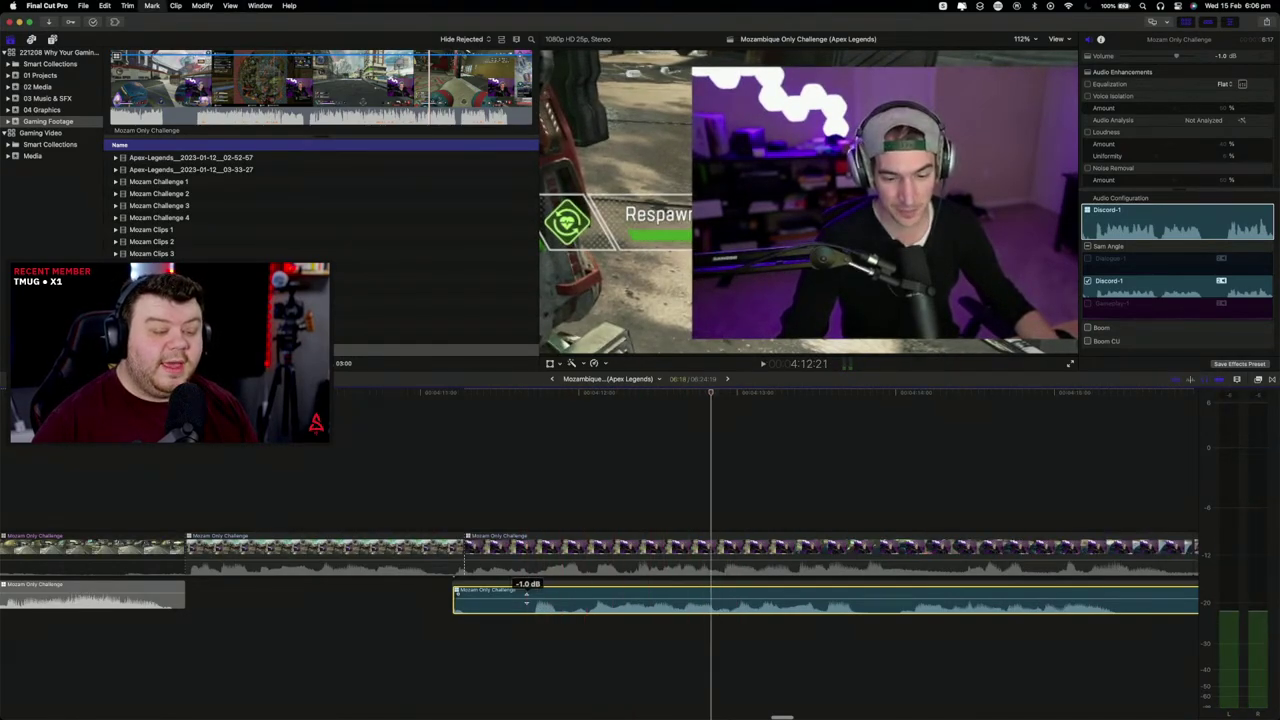
{"action": "key", "text": "super+b"}
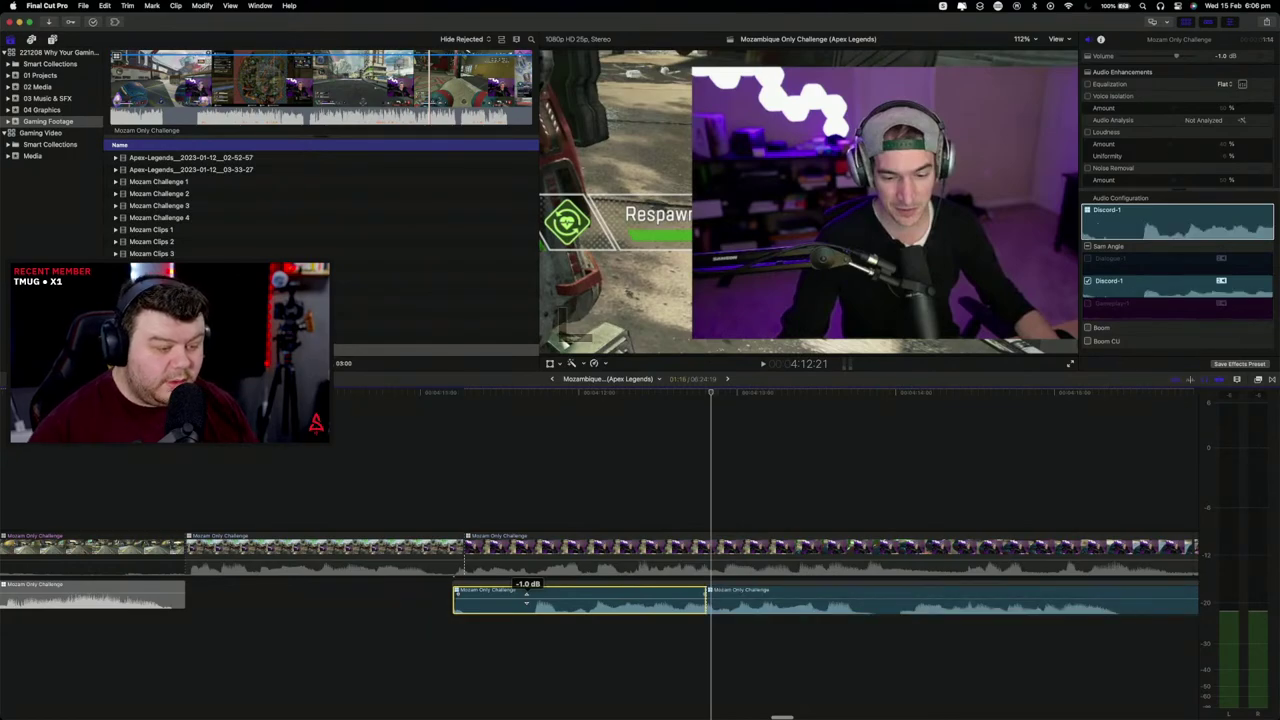
{"action": "scroll", "coordinate": [526, 598], "scroll_direction": "right", "scroll_amount": 10}
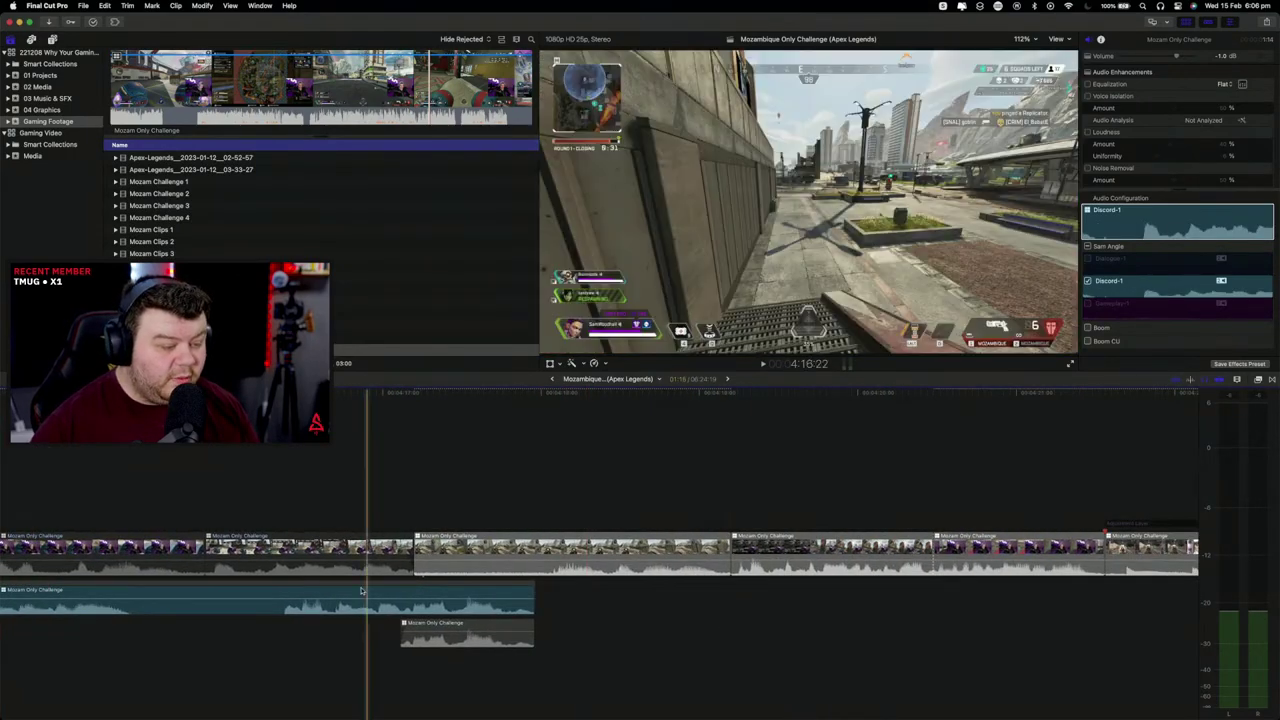
{"action": "key", "text": "alt+super+s"}
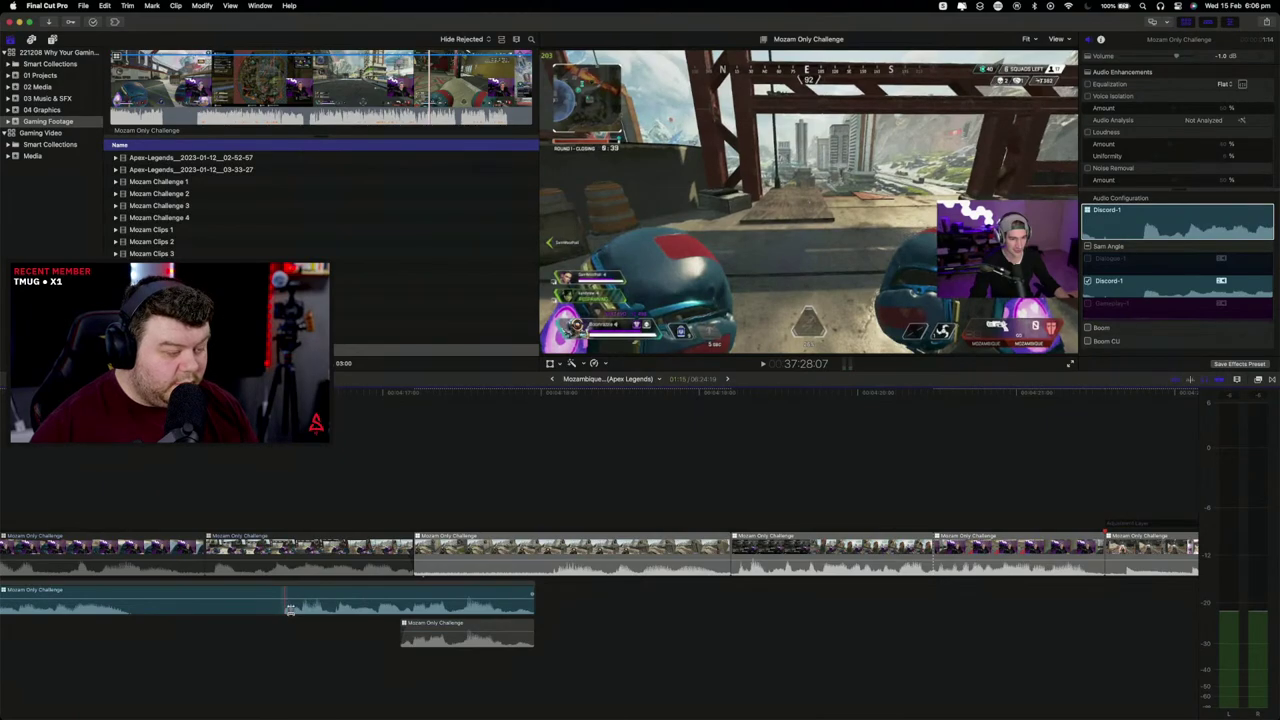
{"action": "key", "text": "space"}
{"action": "key", "text": "space"}
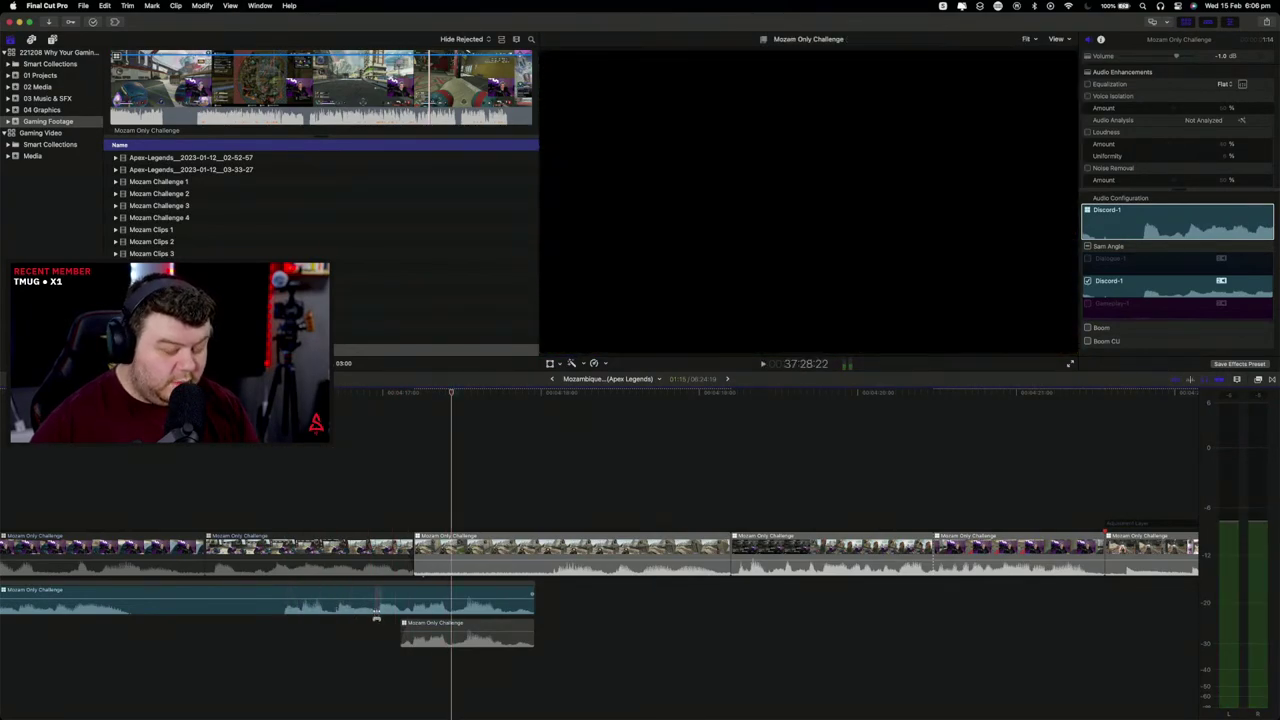
Step: Roll the cut between the Discord audio clips later and group both into one storyline
{"action": "left_click", "coordinate": [376, 612]}
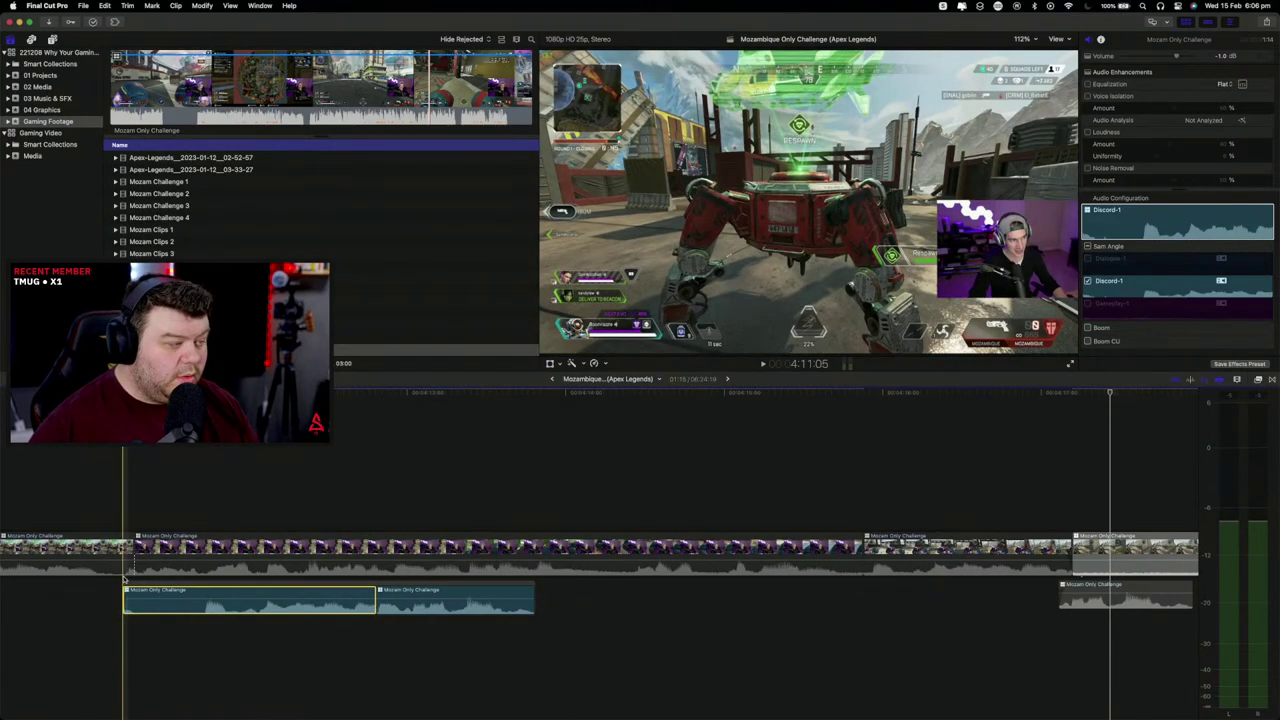
{"action": "left_click", "coordinate": [123, 578]}
{"action": "key", "text": "space"}
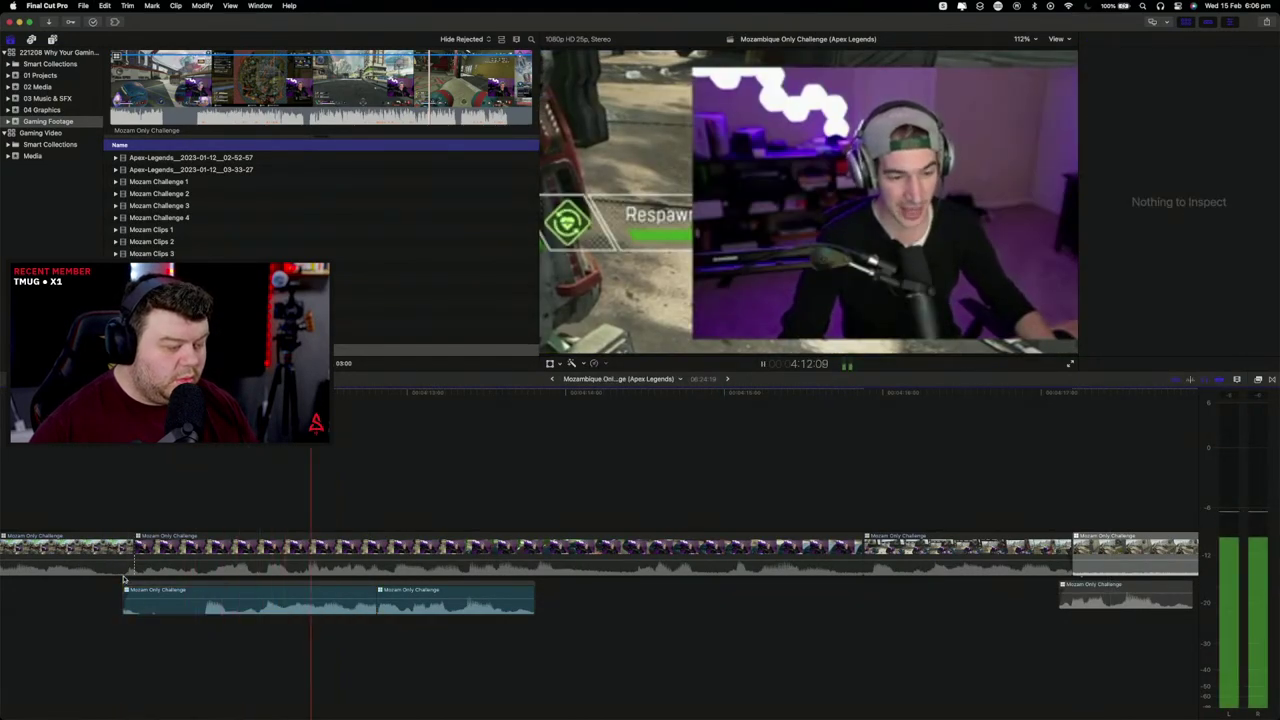
{"action": "key", "text": "space"}
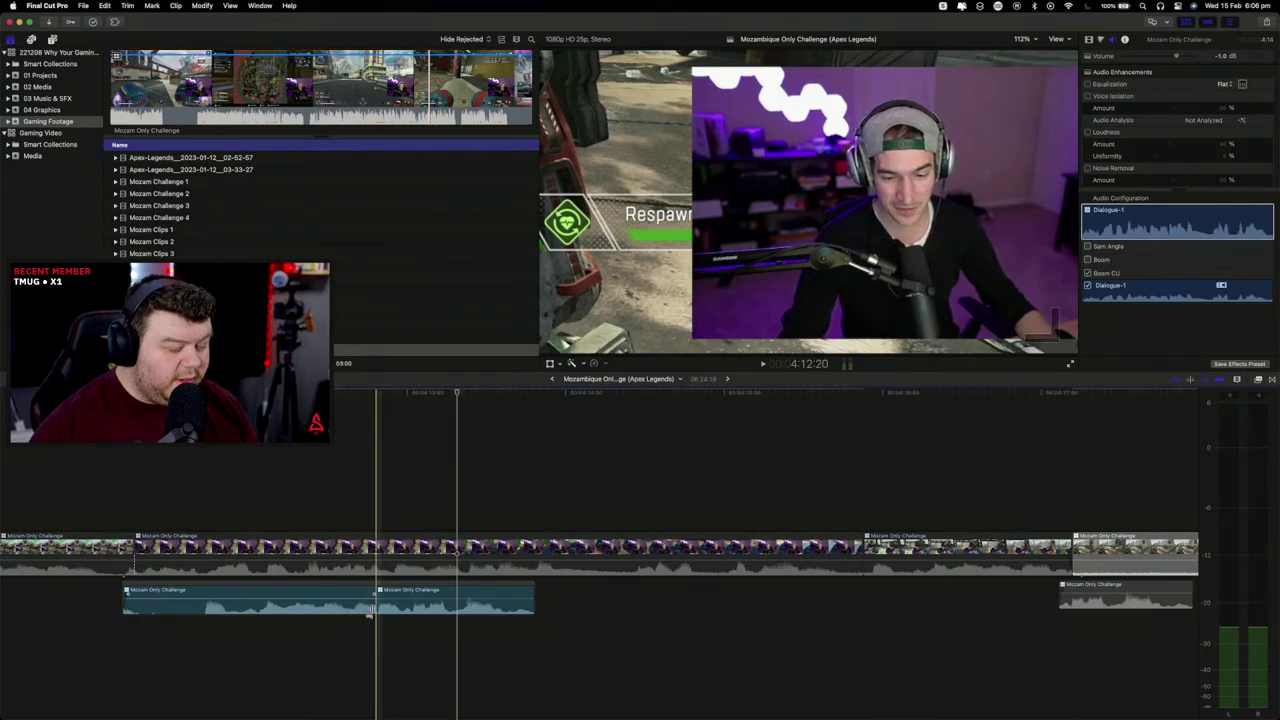
{"action": "left_click_drag", "start_coordinate": [370, 611], "coordinate": [405, 610]}
{"action": "left_click", "coordinate": [436, 605]}
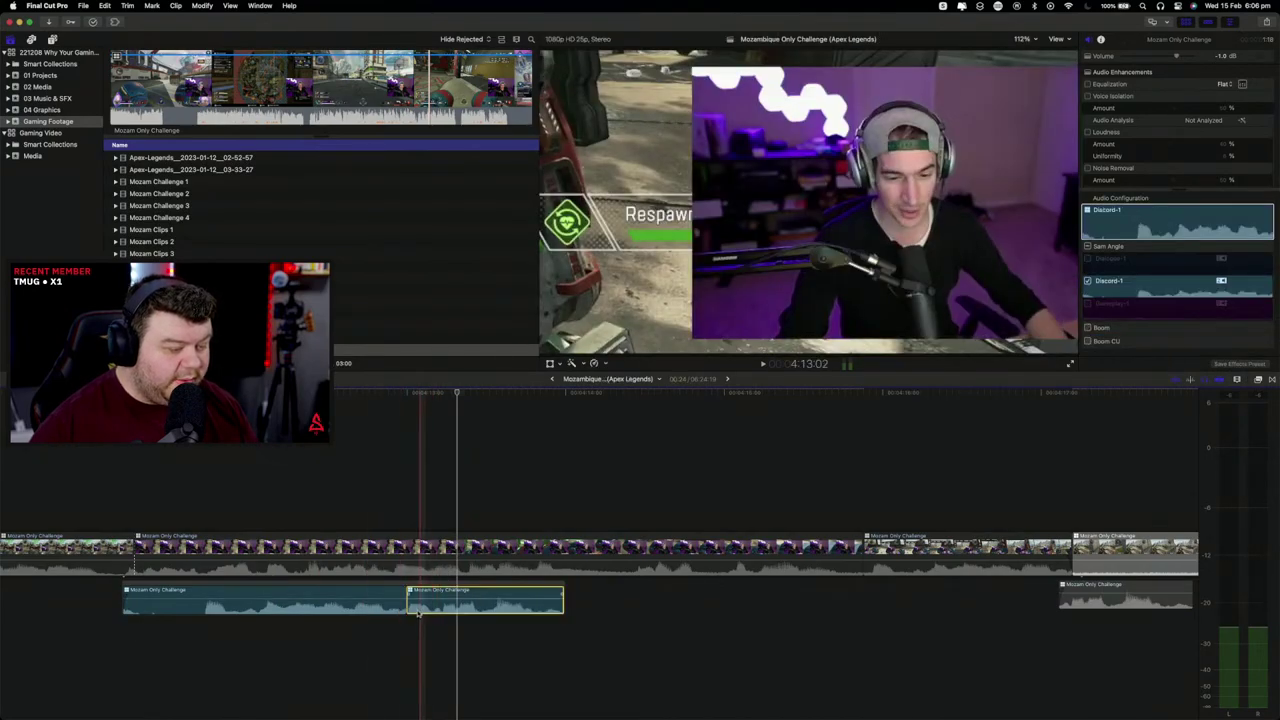
{"action": "left_click", "coordinate": [360, 605], "text": "super"}
{"action": "key", "text": "super+g"}
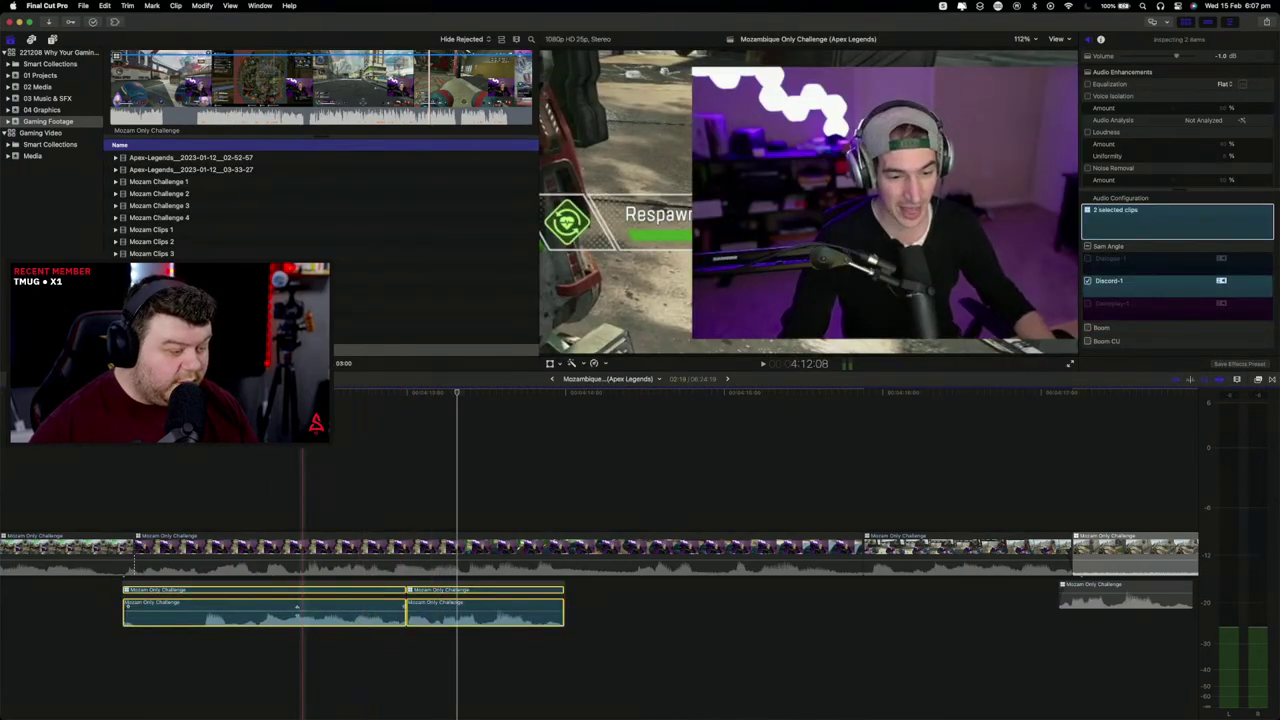
Step: Split the Discord audio storyline at the playhead and review the lower clip
{"action": "left_click", "coordinate": [236, 636]}
{"action": "key", "text": "space"}
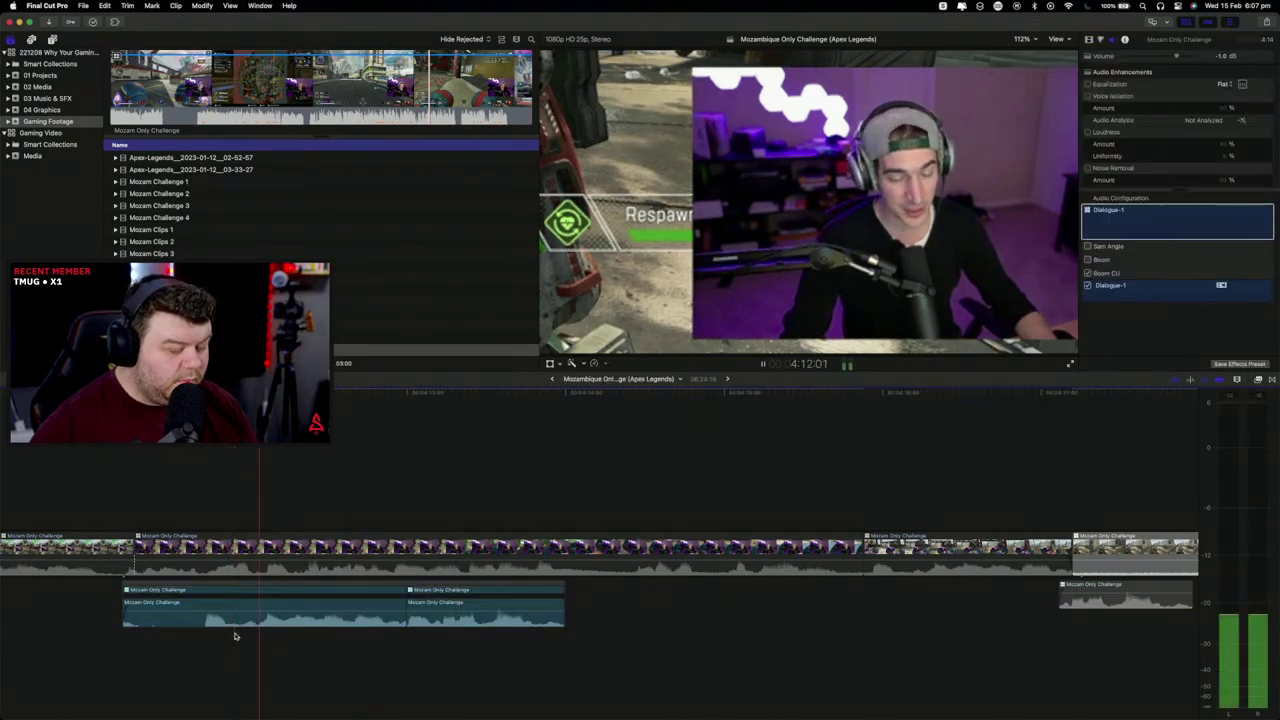
{"action": "key", "text": "space"}
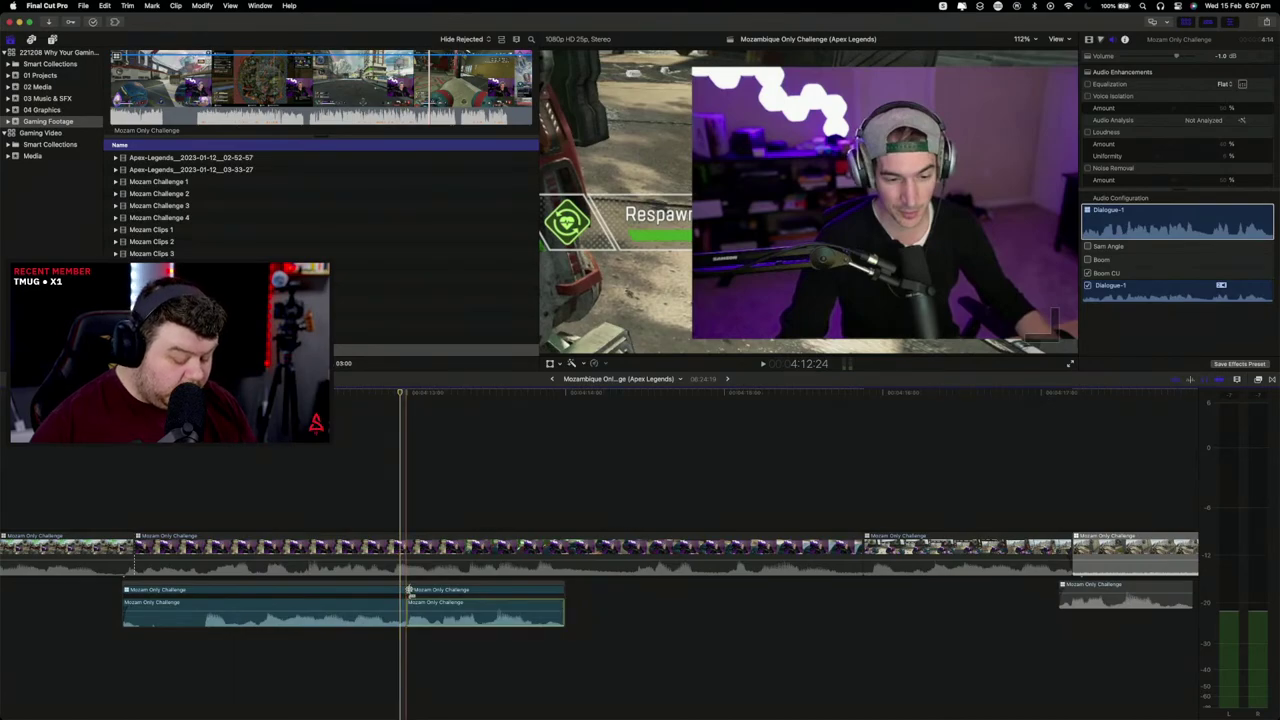
{"action": "key", "text": "super+b"}
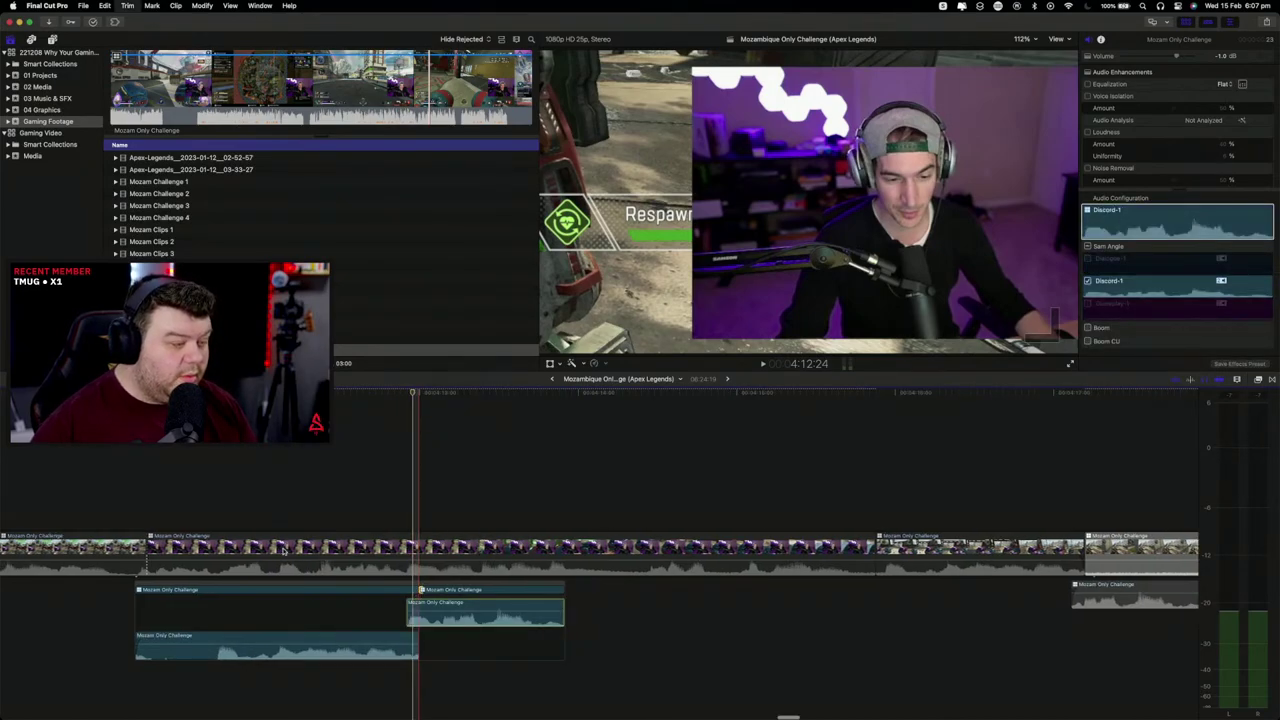
{"action": "scroll", "coordinate": [294, 546], "scroll_direction": "left", "scroll_amount": 2}
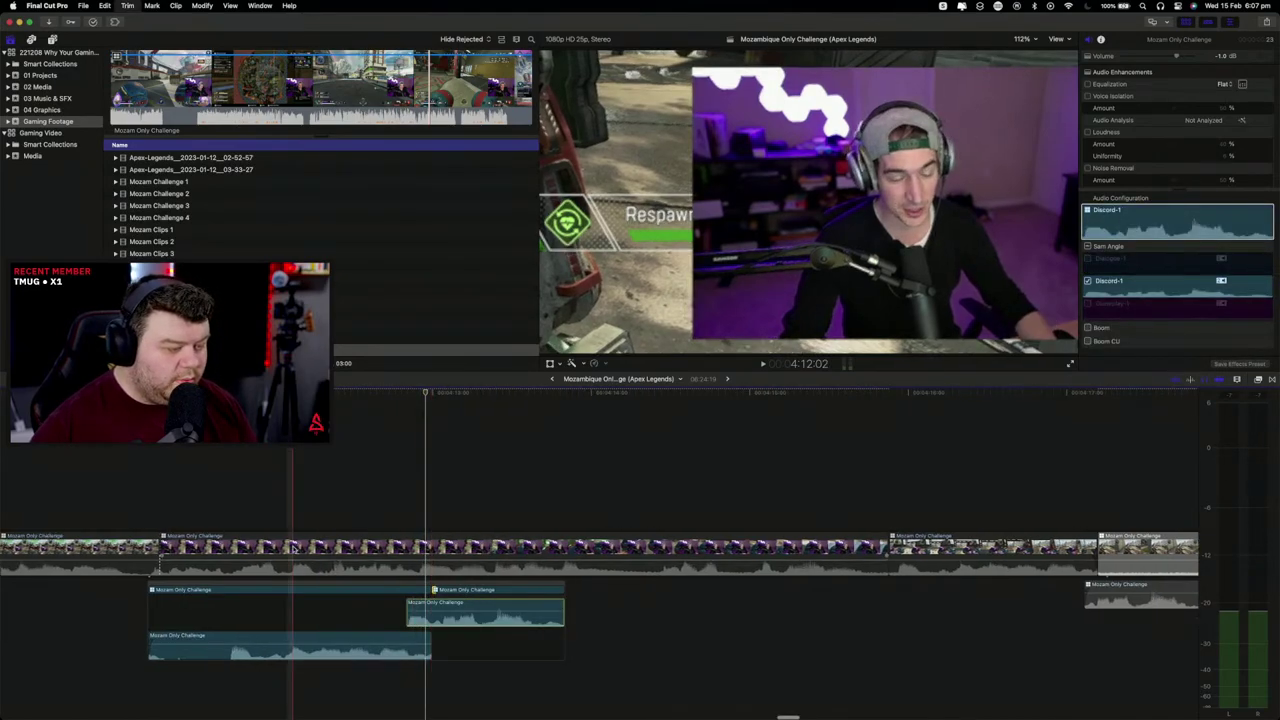
{"action": "key", "text": "space"}
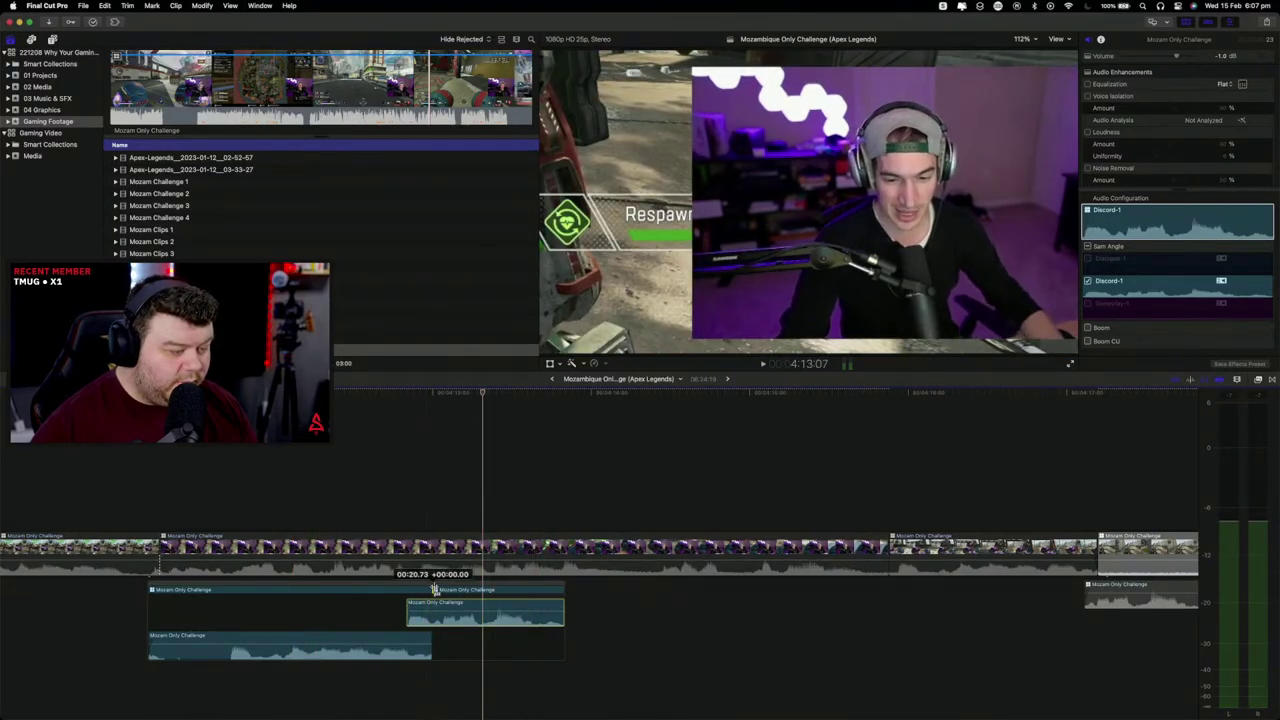
{"action": "left_click", "coordinate": [413, 646]}
{"action": "left_click", "coordinate": [379, 657]}
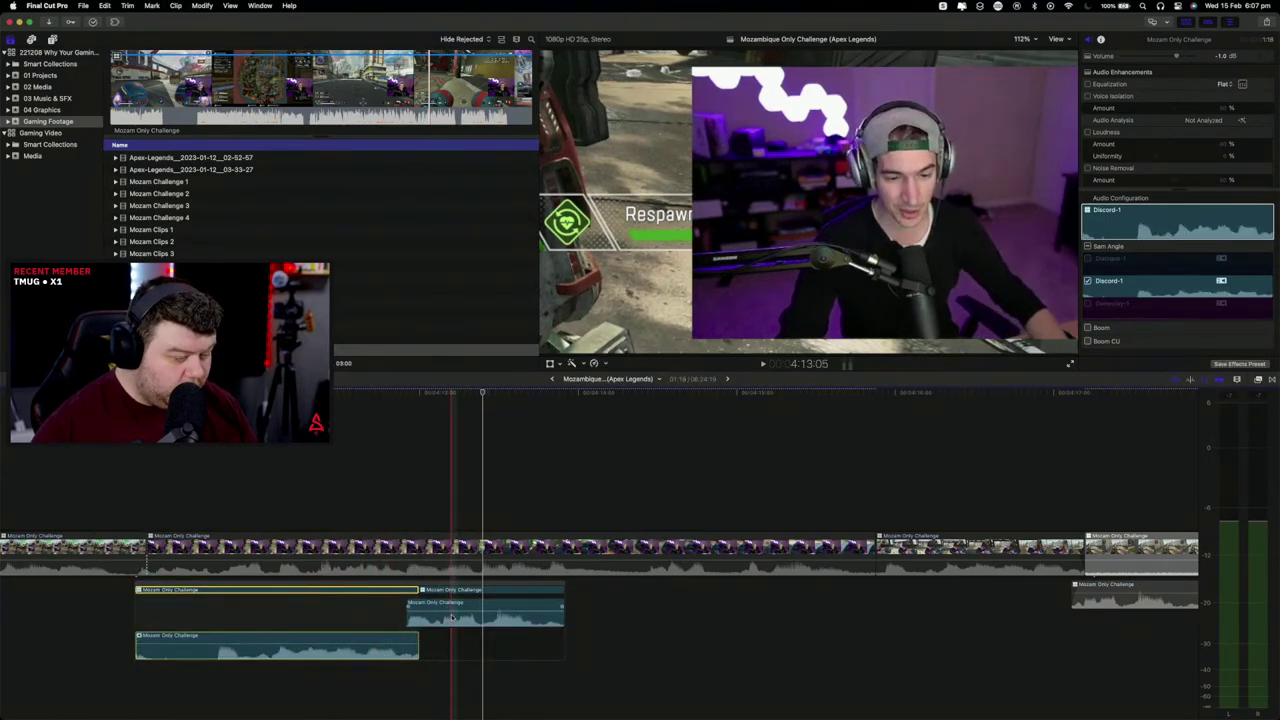
Step: Trim the later Discord clip's start to the playhead and nudge it a few frames earlier
{"action": "left_click", "coordinate": [452, 617]}
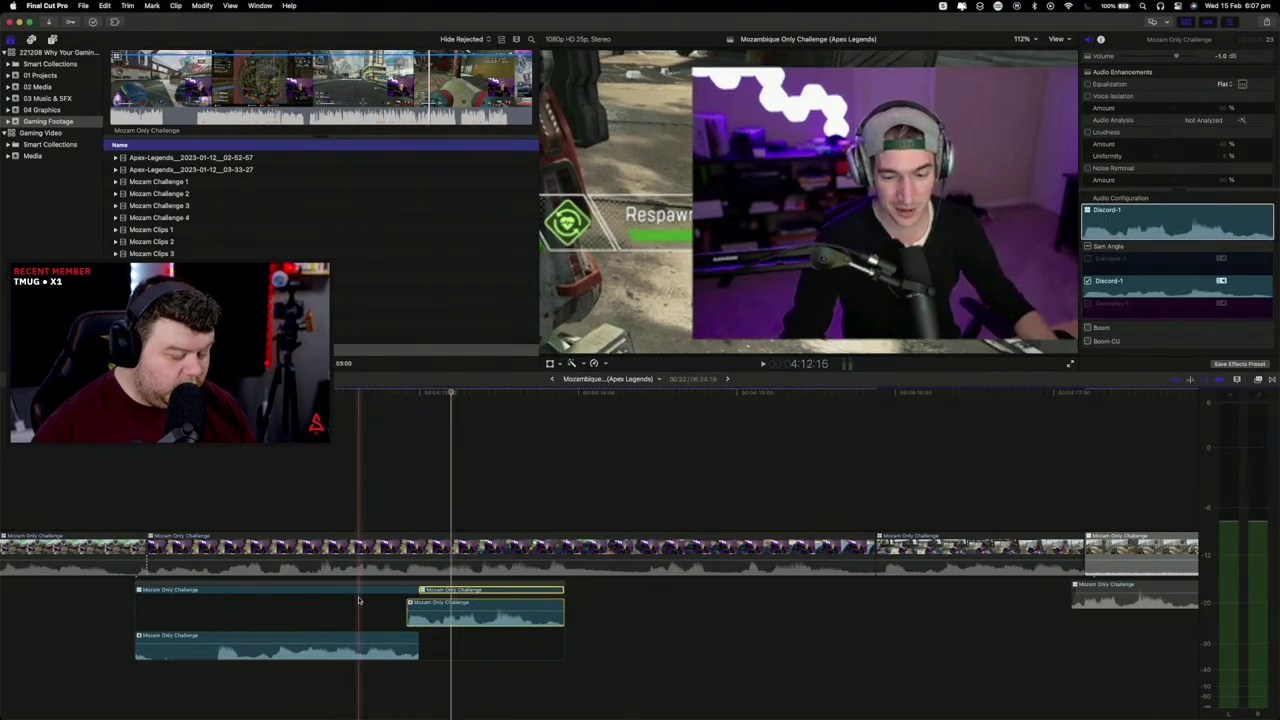
{"action": "key", "text": "Up"}
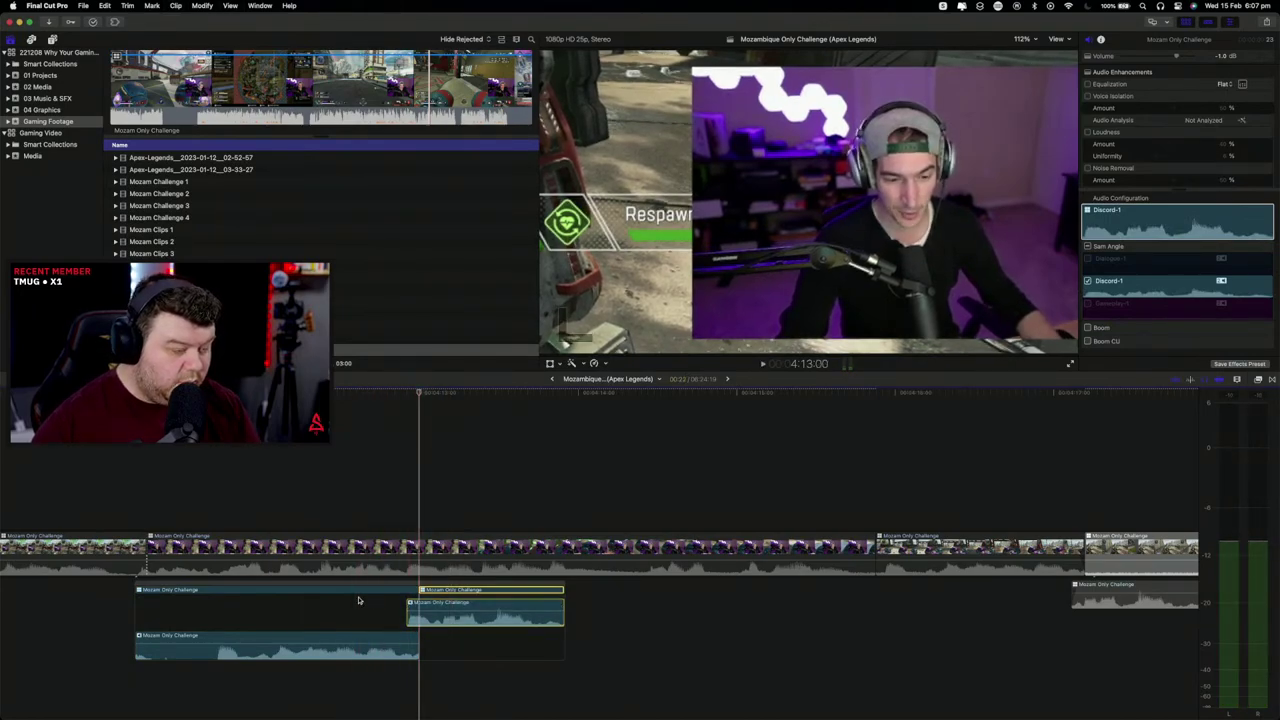
{"action": "key", "text": "super+equal"}
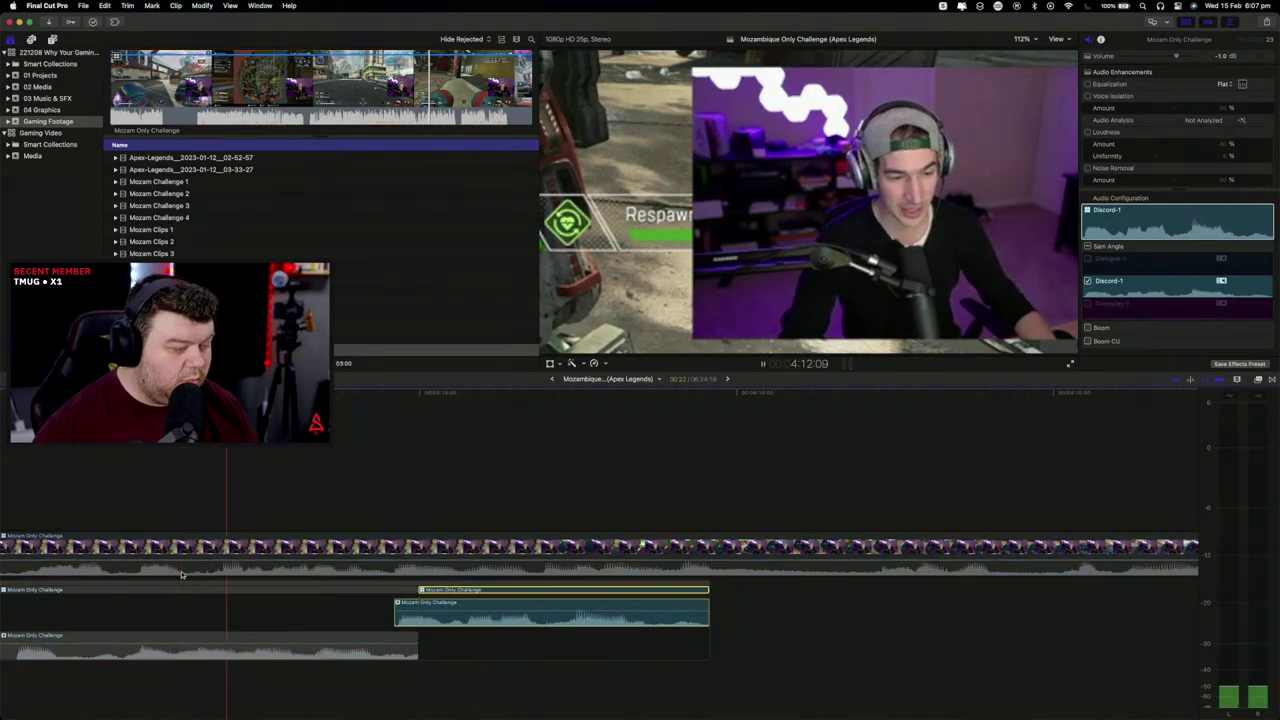
{"action": "key", "text": "shift+slash"}
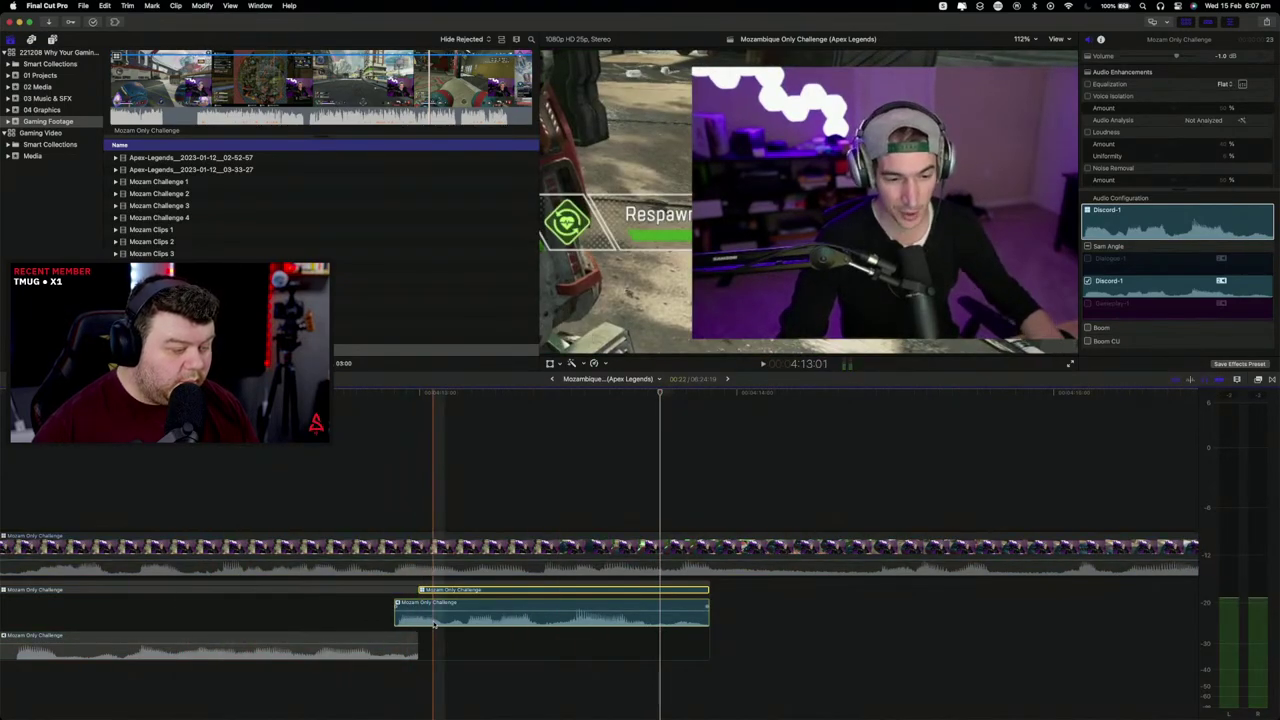
{"action": "left_click", "coordinate": [468, 625]}
{"action": "key", "text": "space"}
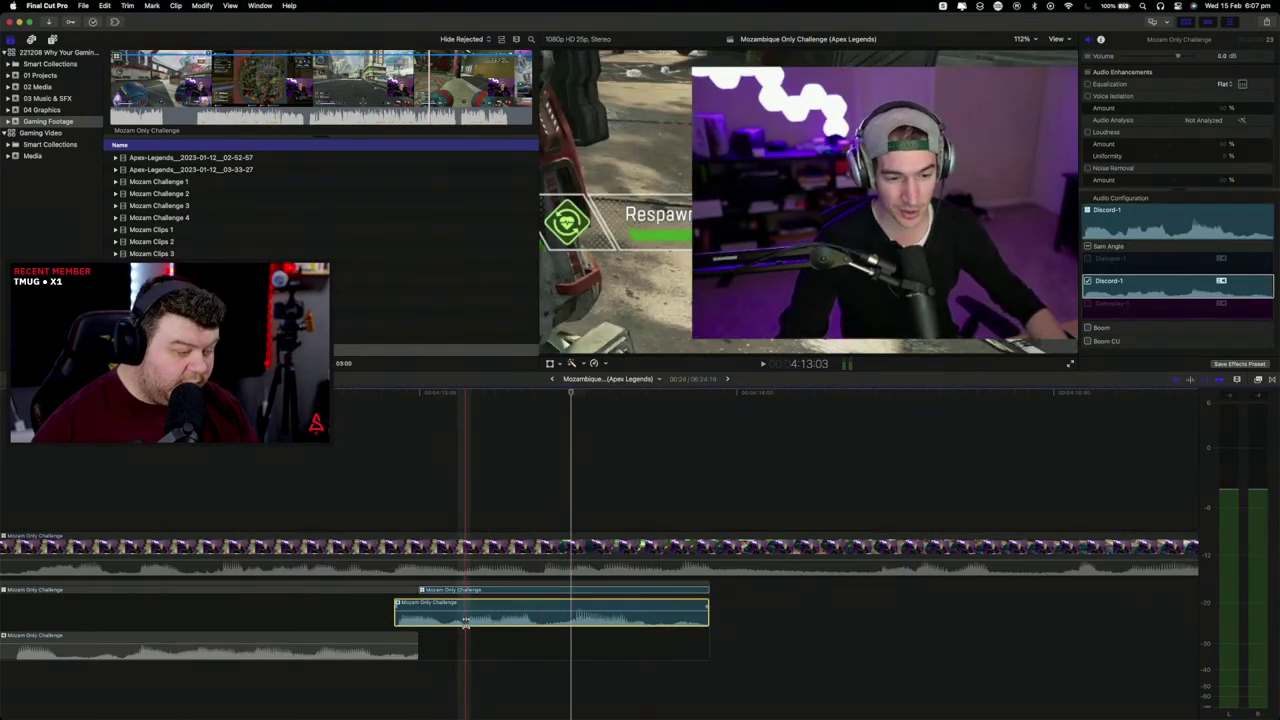
{"action": "key", "text": "alt+bracketleft"}
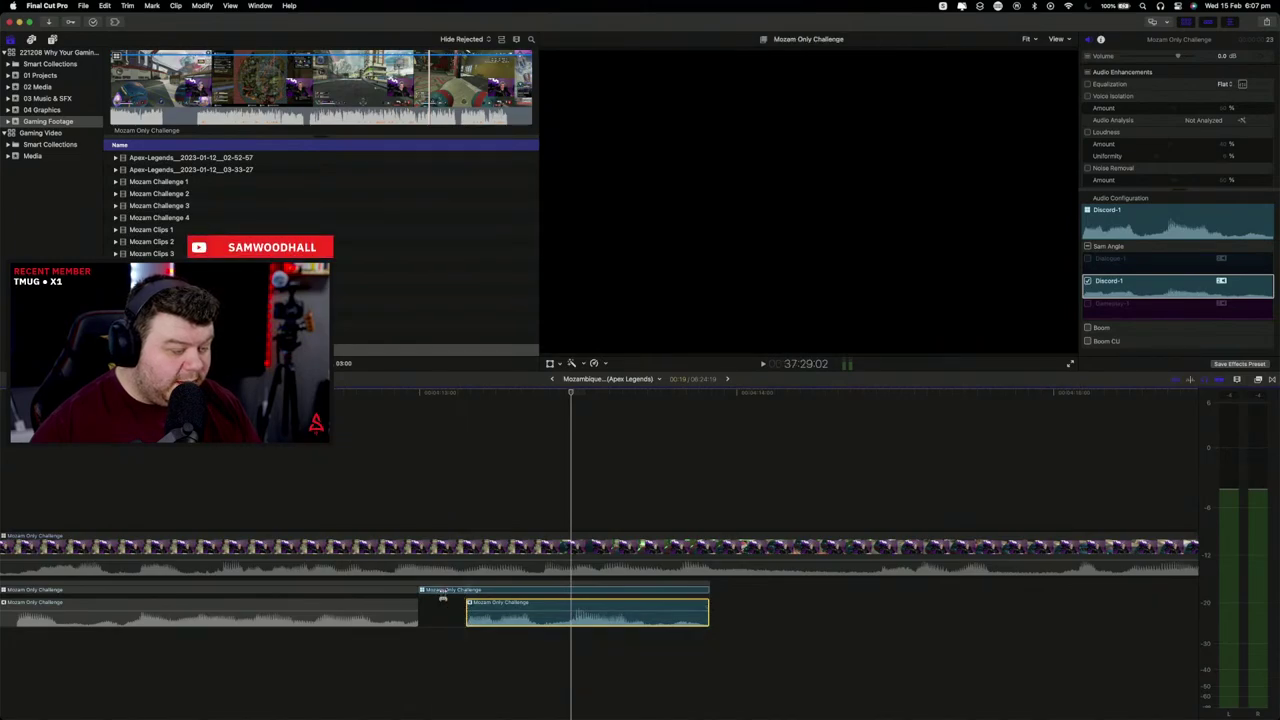
{"action": "key", "text": "comma"}
{"action": "key", "text": "comma"}
{"action": "key", "text": "comma"}
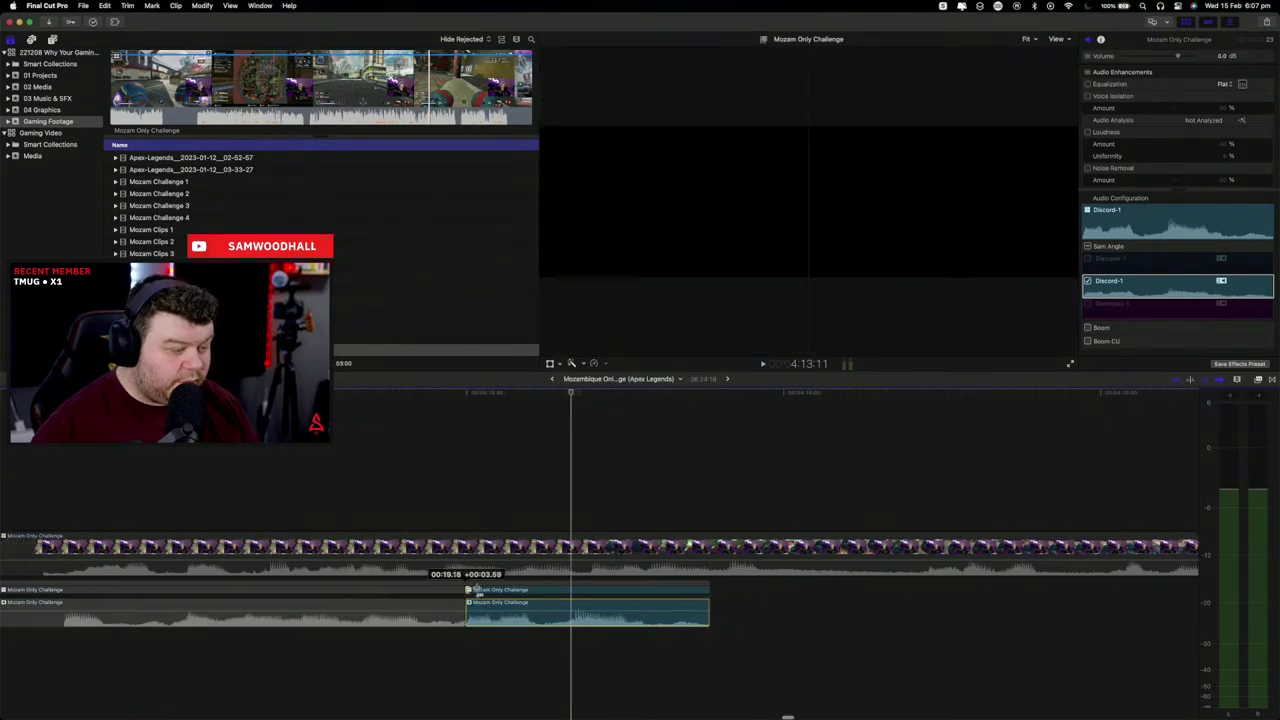
{"action": "left_click", "coordinate": [372, 645]}
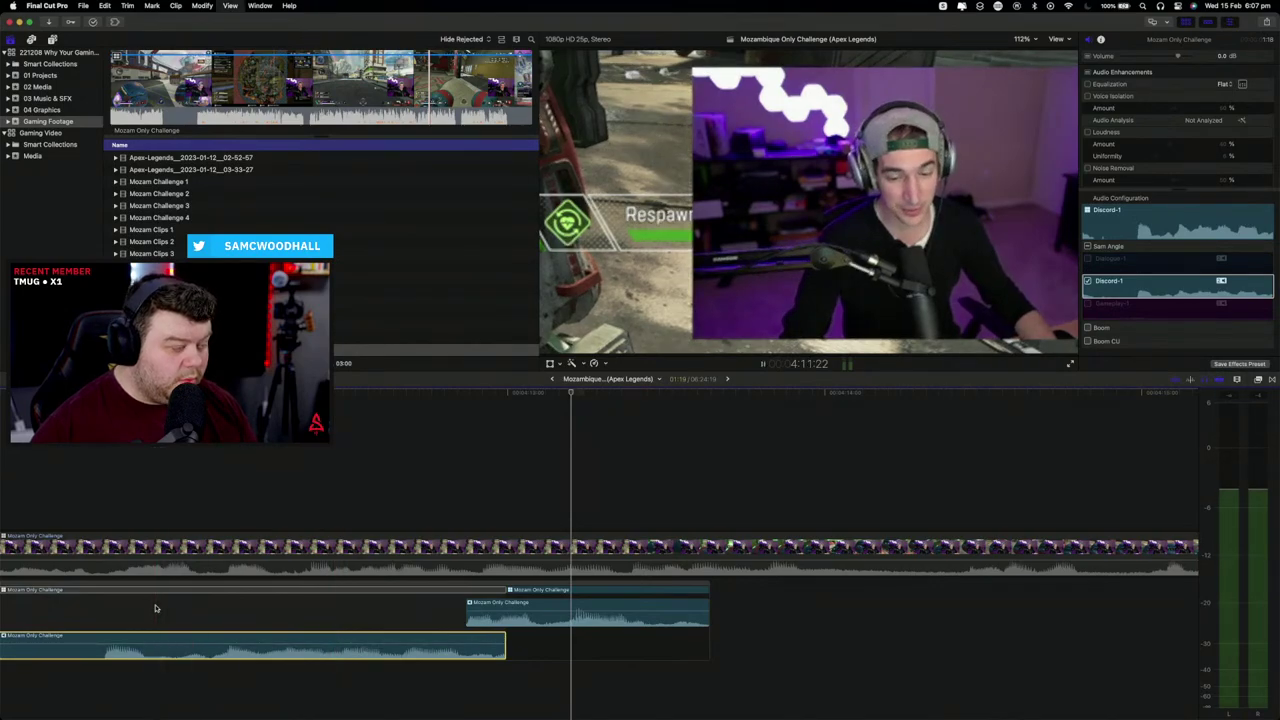
Step: Shorten the end of the lower connected audio clip by about two seconds
{"action": "key", "text": "space"}
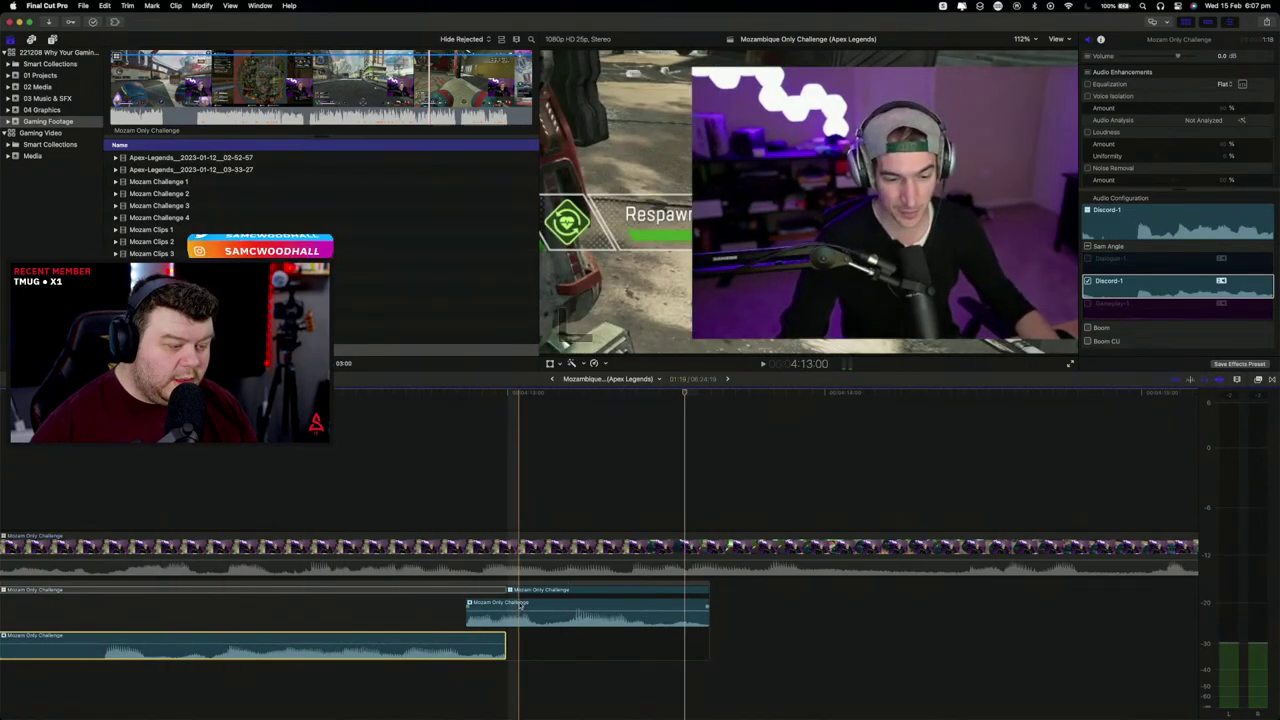
{"action": "mouse_move", "coordinate": [508, 591]}
{"action": "left_mouse_down"}
{"action": "mouse_move", "coordinate": [467, 594]}
{"action": "mouse_move", "coordinate": [501, 612]}
{"action": "left_mouse_up"}
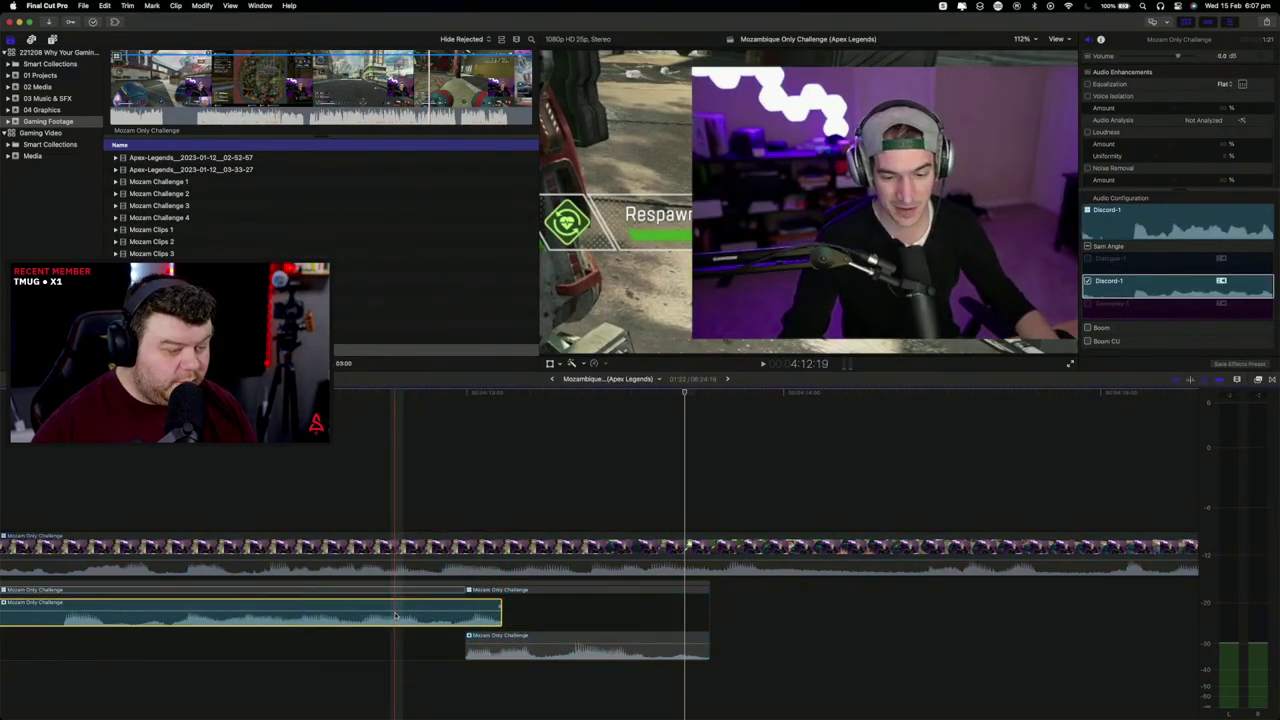
{"action": "left_click", "coordinate": [464, 592]}
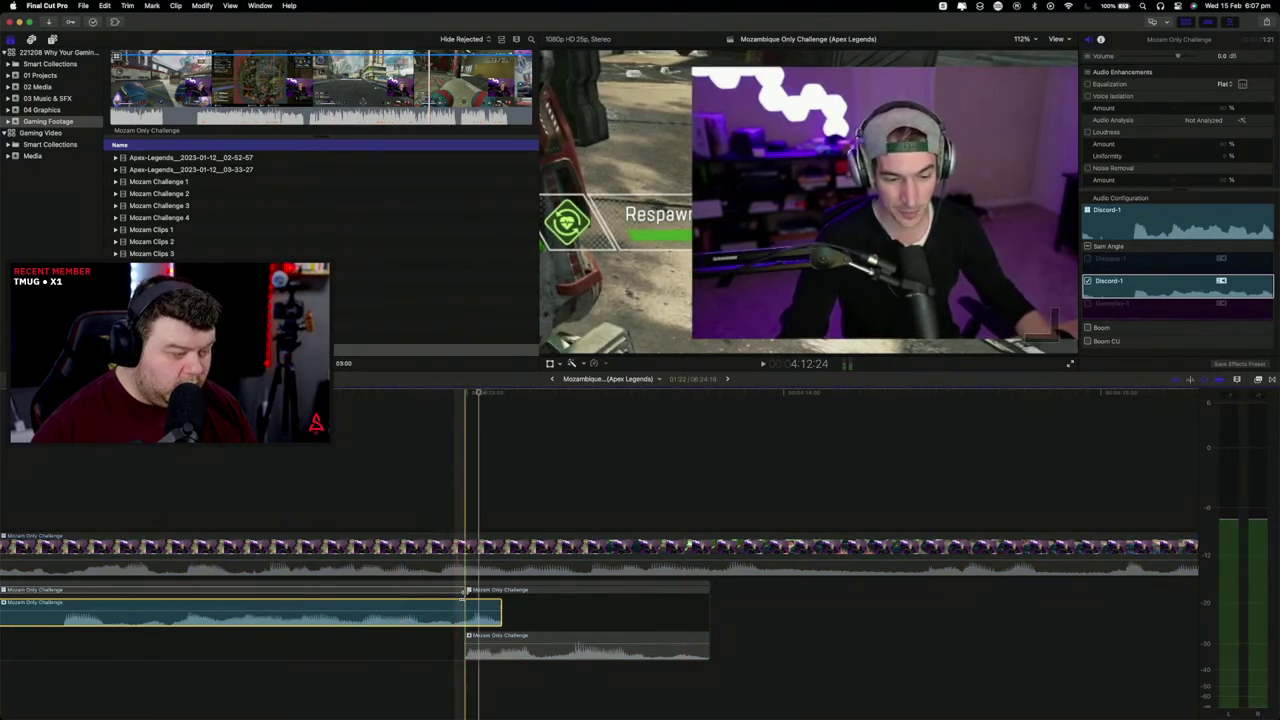
{"action": "left_click_drag", "start_coordinate": [500, 612], "coordinate": [478, 619]}
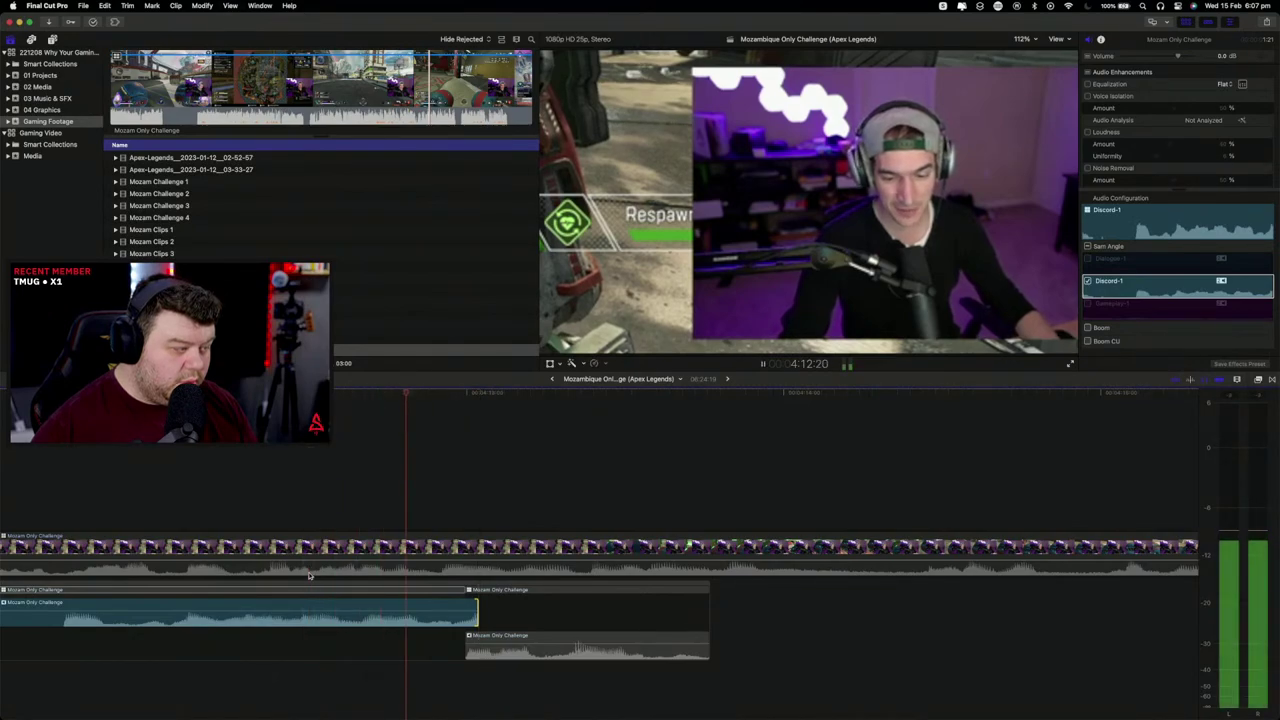
{"action": "left_click", "coordinate": [514, 595]}
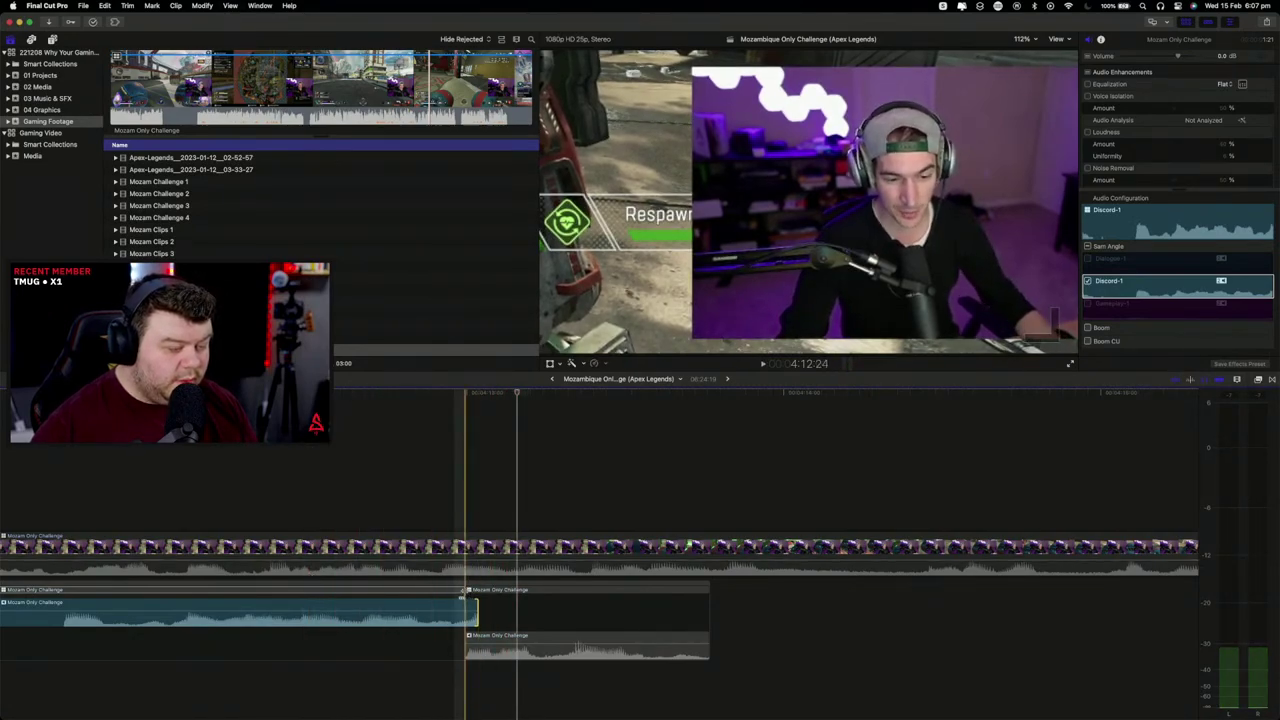
{"action": "left_click", "coordinate": [453, 591]}
Step: Shift the second Discord clip earlier and trim the first clip's end so they barely overlap
{"action": "left_click_drag", "start_coordinate": [600, 712], "coordinate": [168, 577]}
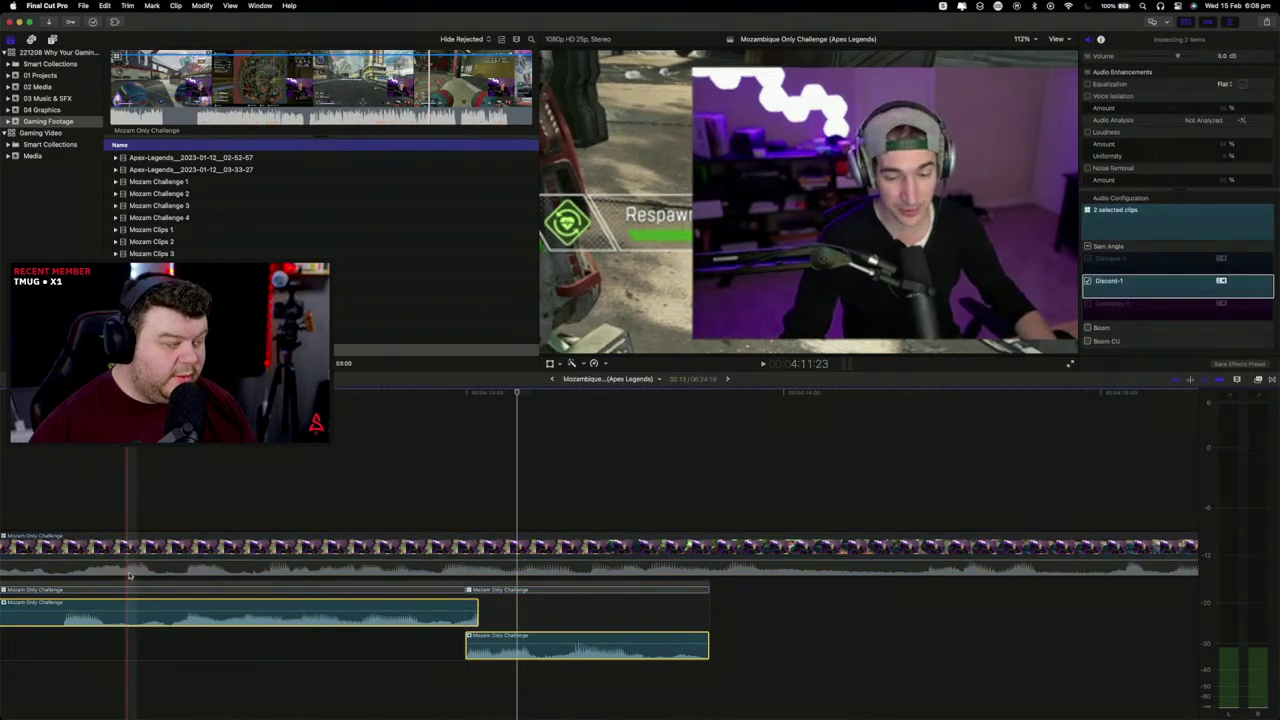
{"action": "key", "text": "space"}
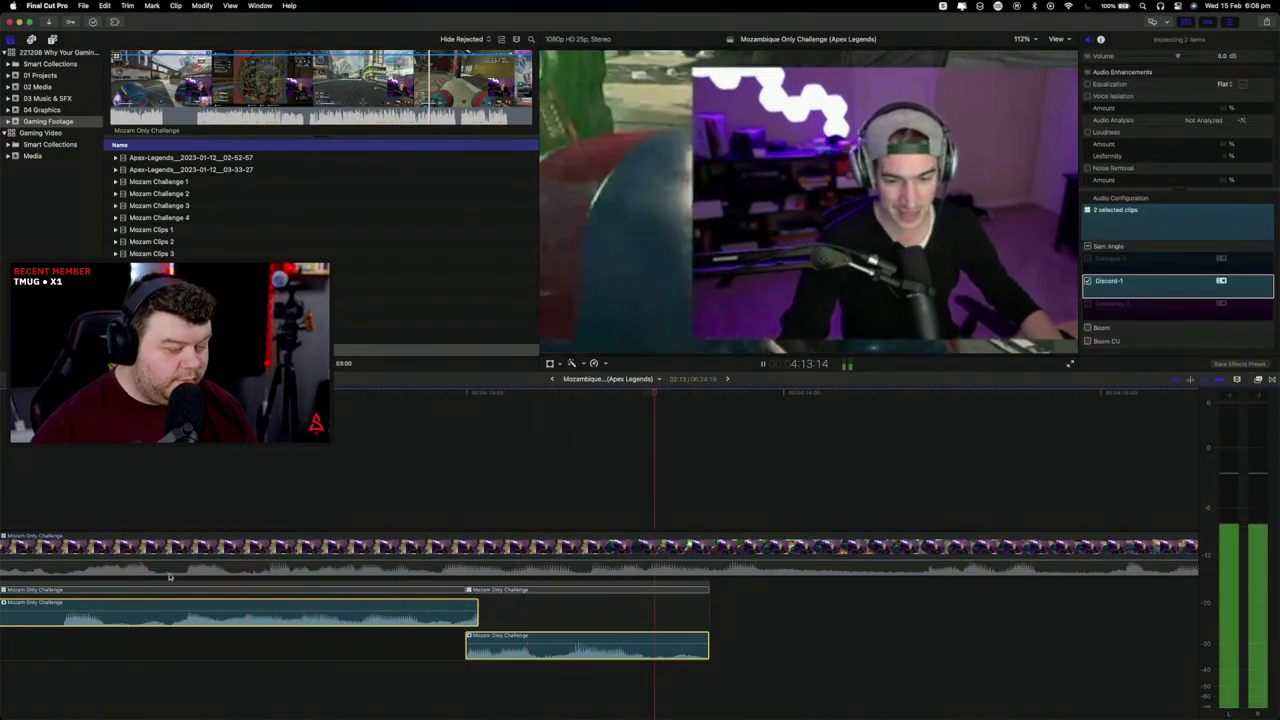
{"action": "key", "text": "space"}
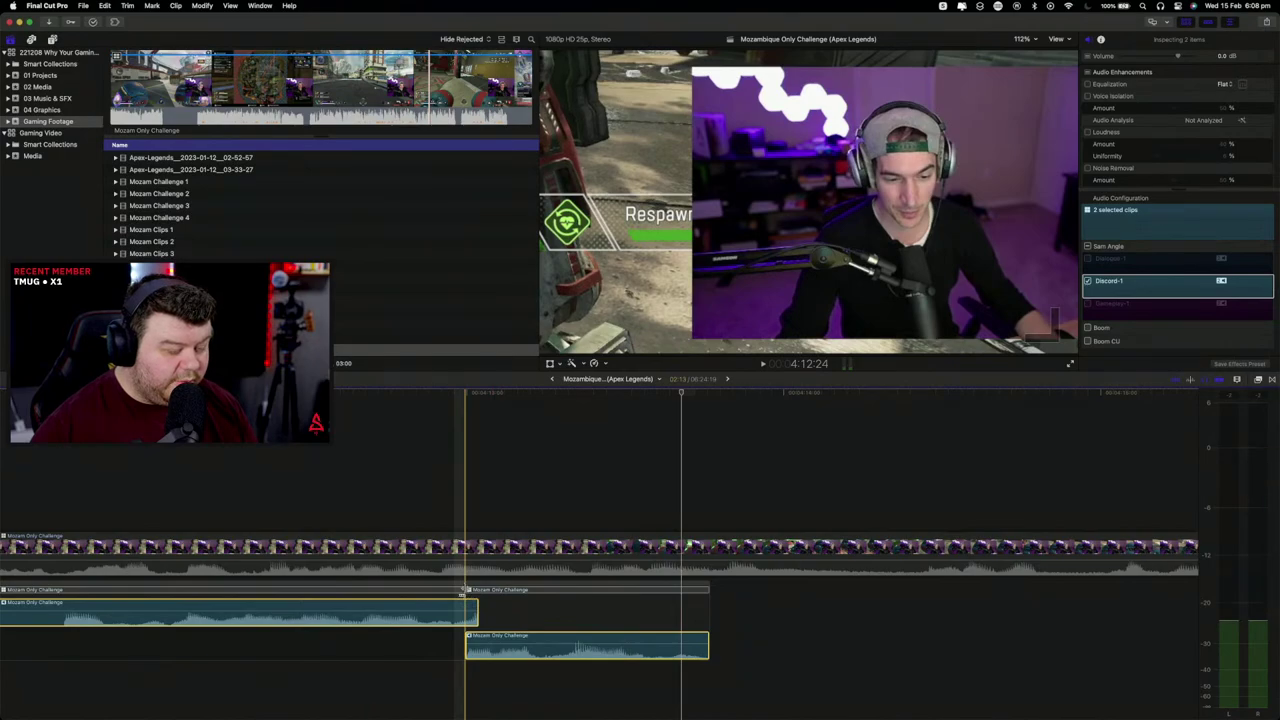
{"action": "left_click_drag", "start_coordinate": [467, 645], "coordinate": [458, 645]}
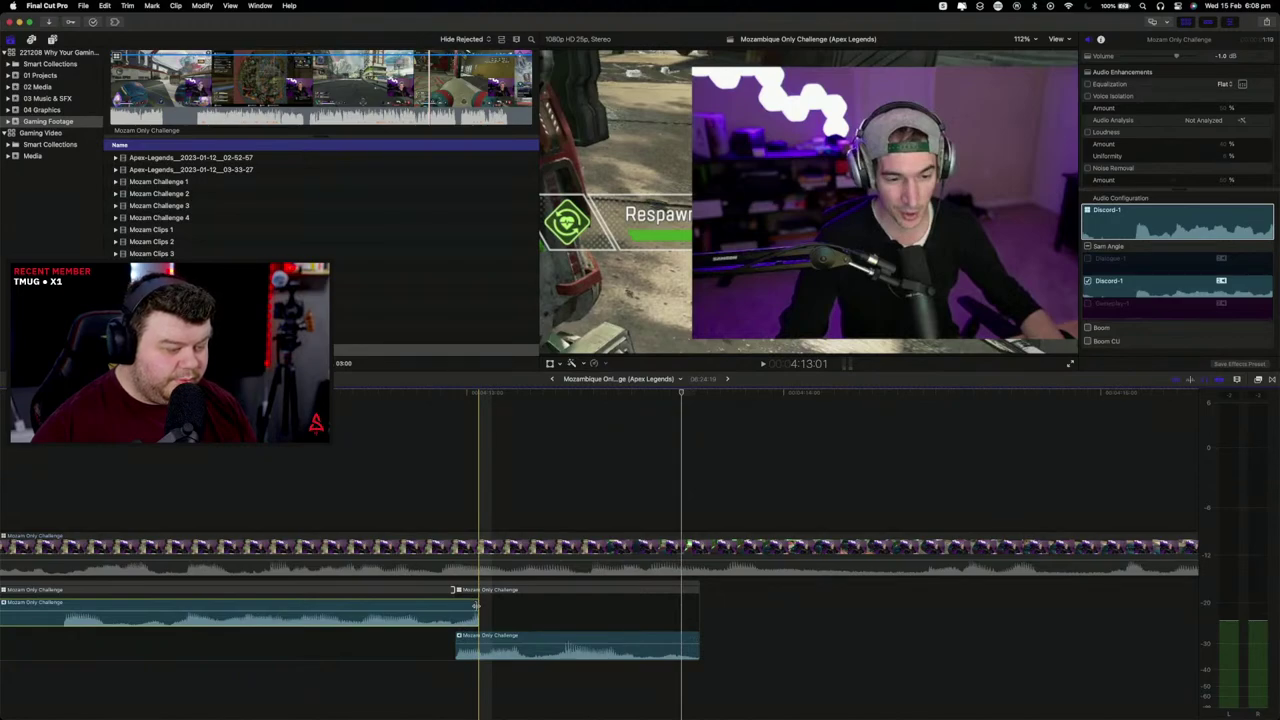
{"action": "left_click_drag", "start_coordinate": [476, 606], "coordinate": [460, 607]}
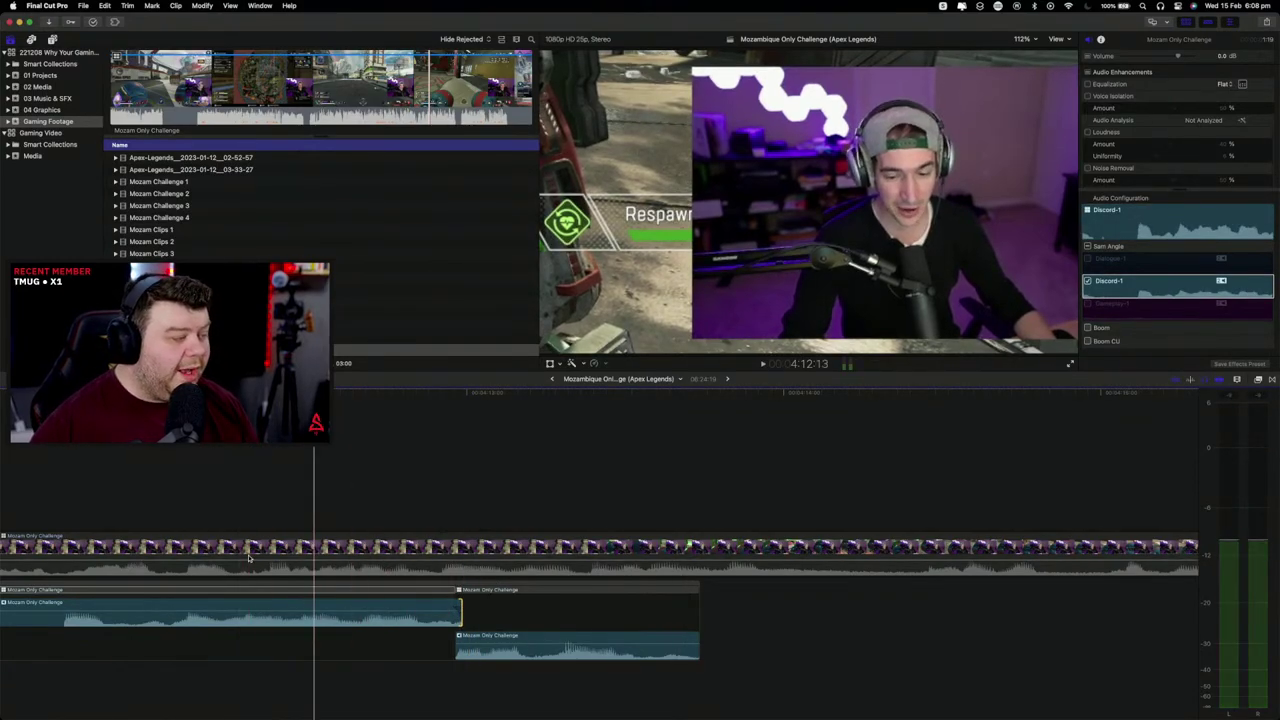
{"action": "key", "text": "super+shift+a"}
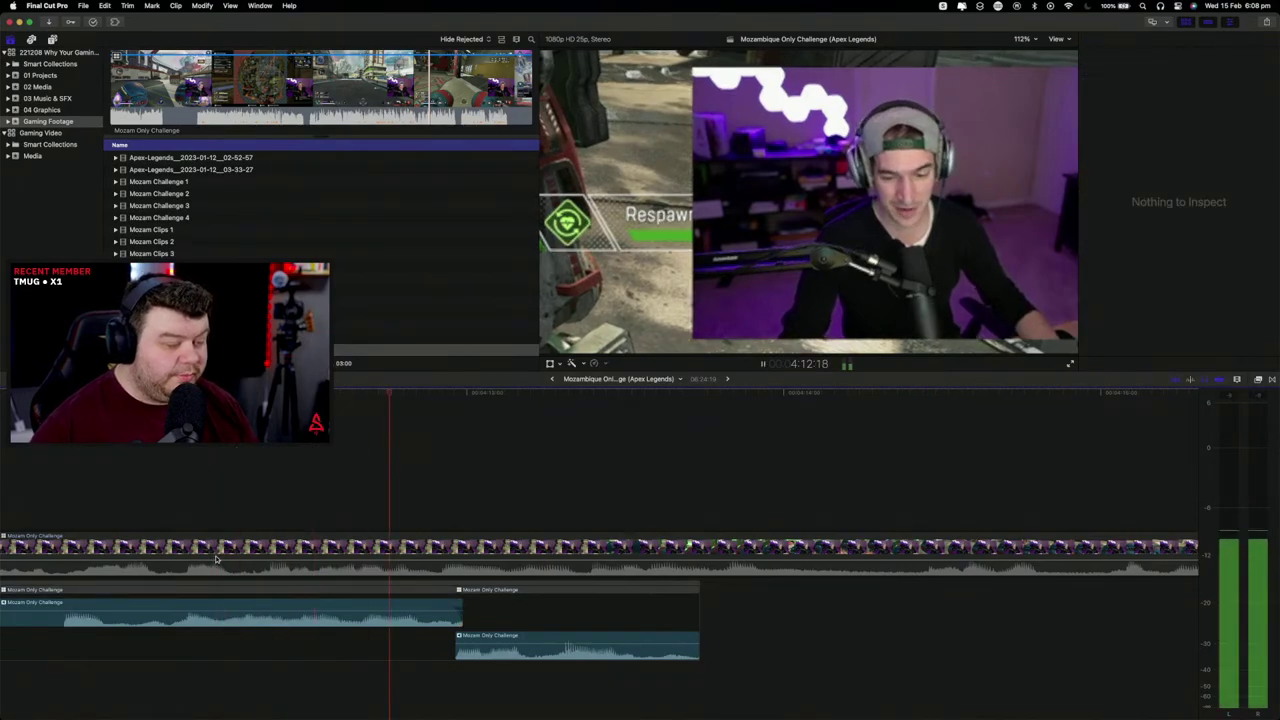
{"action": "key", "text": "space"}
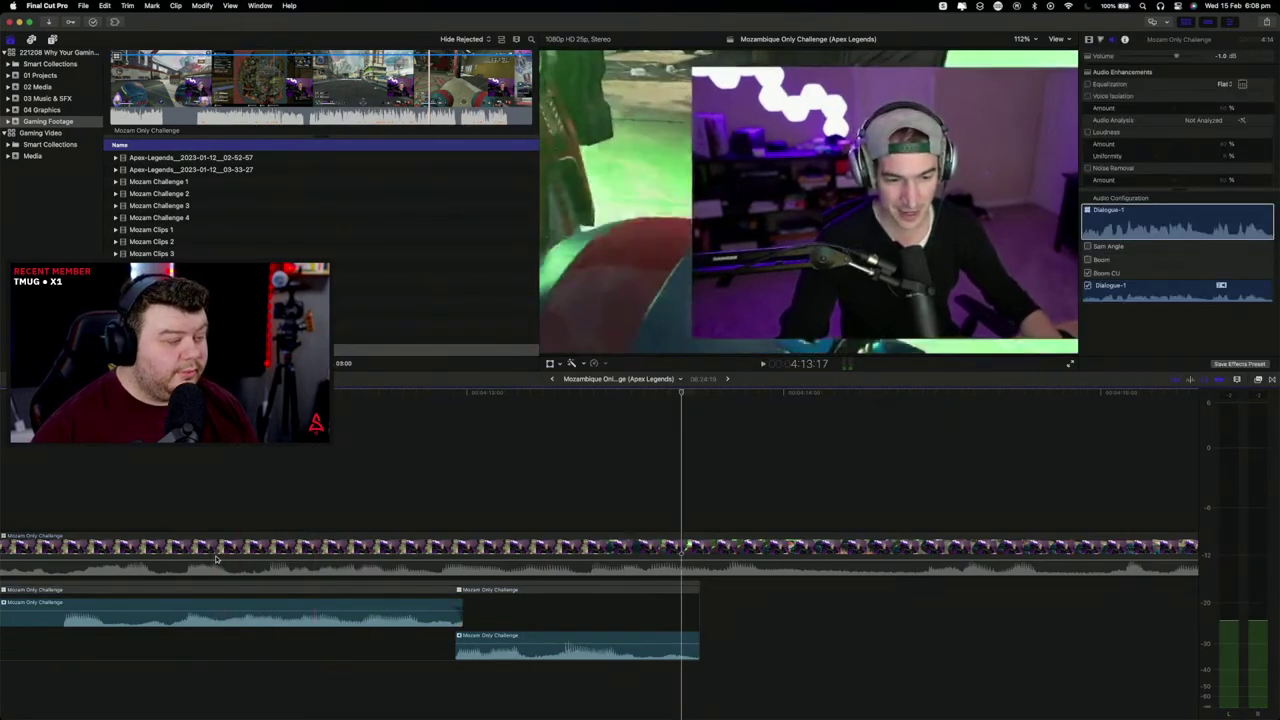
{"action": "key", "text": "super+minus"}
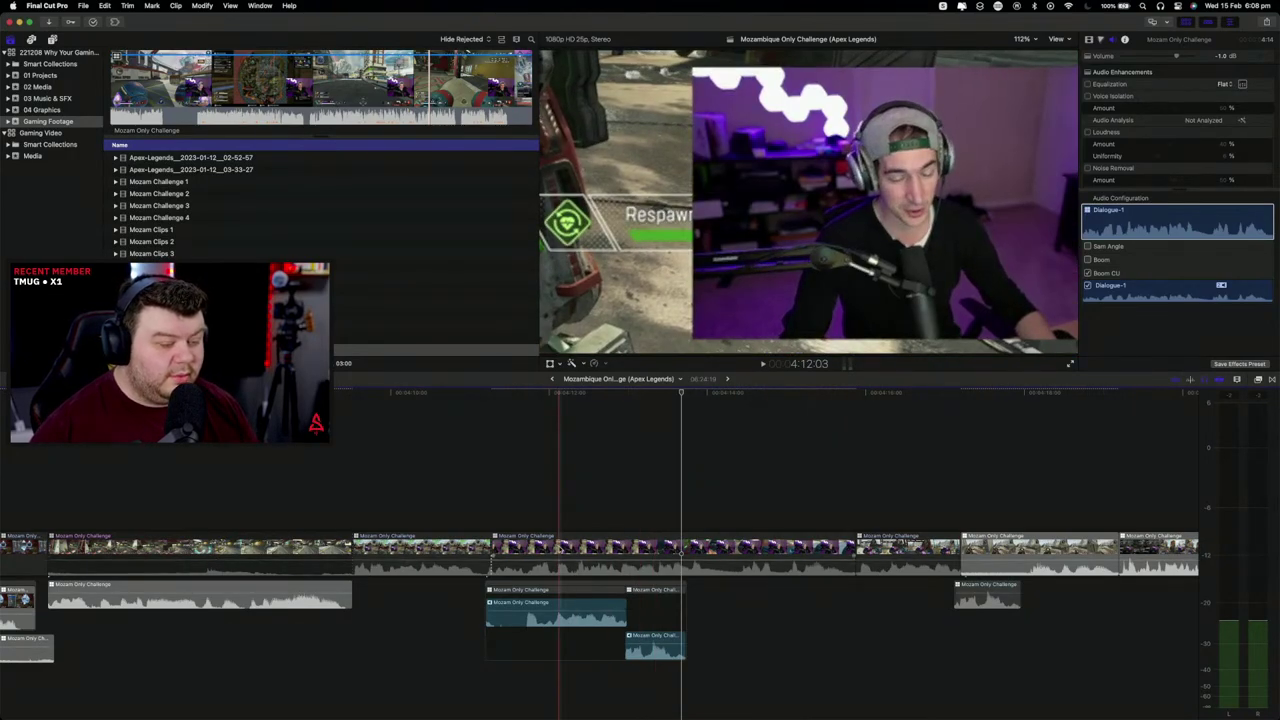
Step: Collapse audio components and extend the next connected Discord clip's start about 2 seconds earlier
{"action": "left_click", "coordinate": [690, 450]}
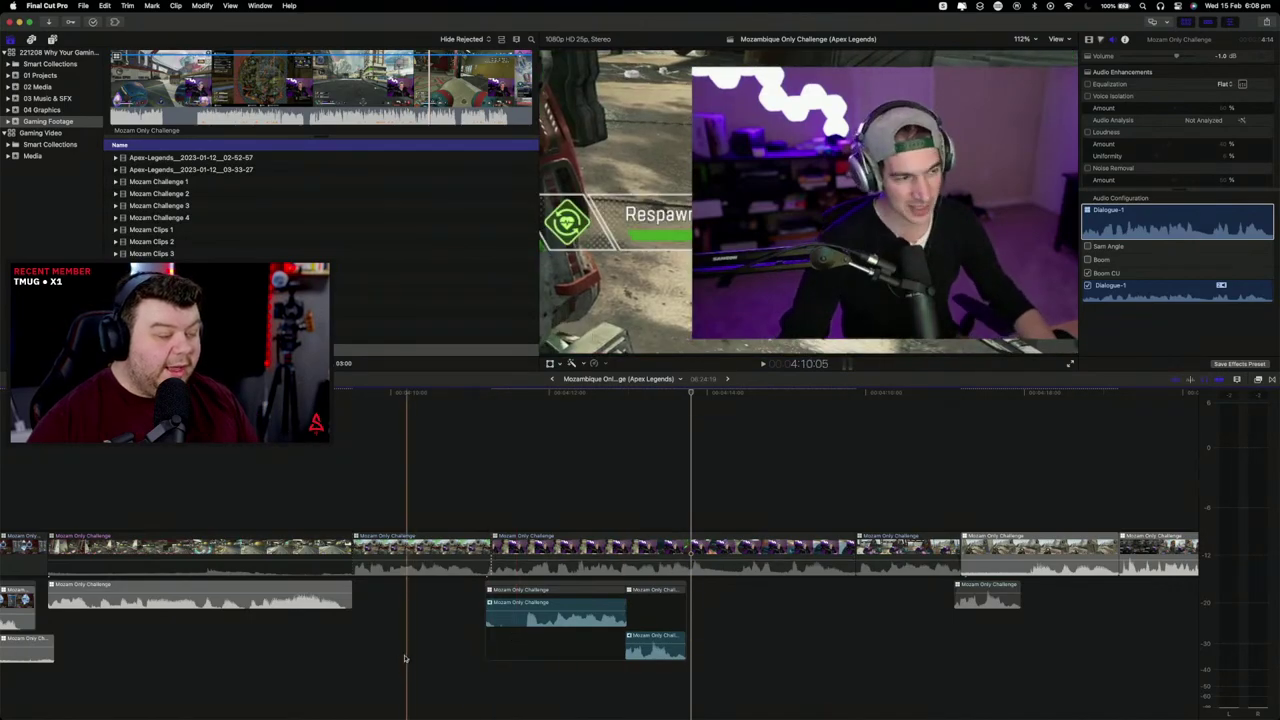
{"action": "key", "text": "ctrl+s"}
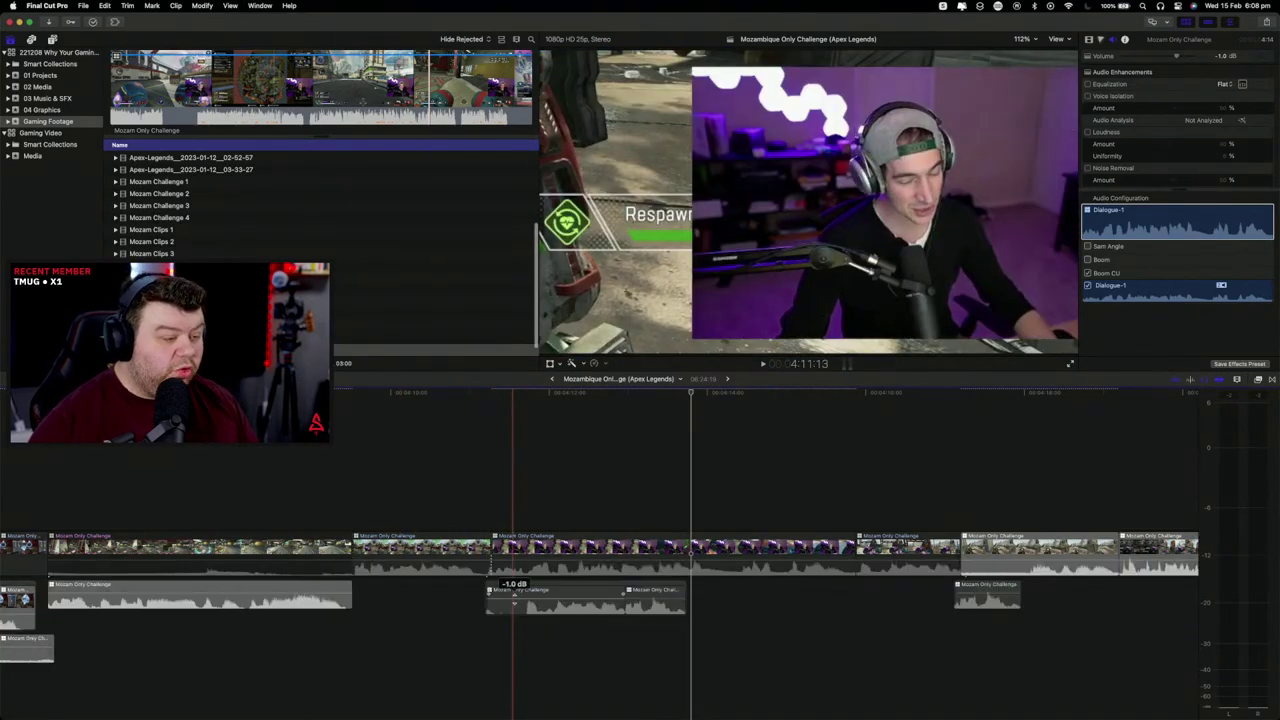
{"action": "left_click", "coordinate": [519, 605]}
{"action": "key", "text": "alt+bracketleft"}
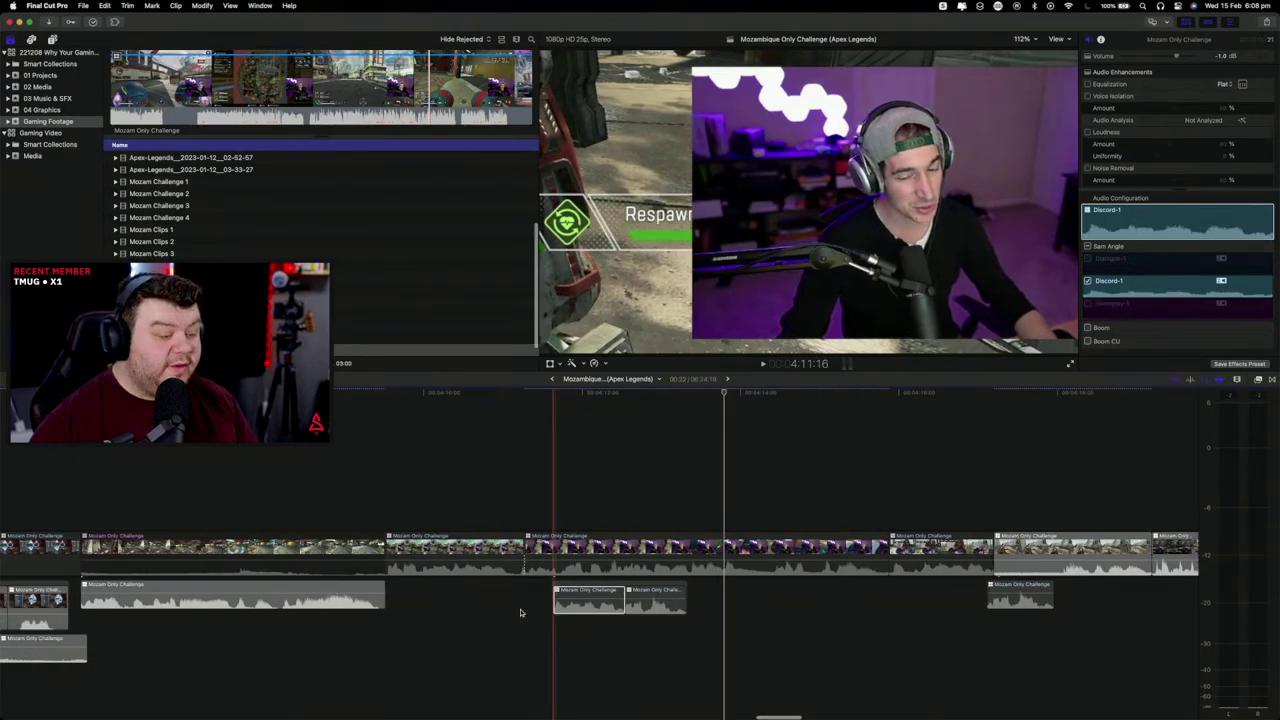
{"action": "left_click_drag", "start_coordinate": [553, 605], "coordinate": [520, 607]}
Step: Blade off and delete the small leftover sliver, then select and play both clip pieces
{"action": "key", "text": "super+b"}
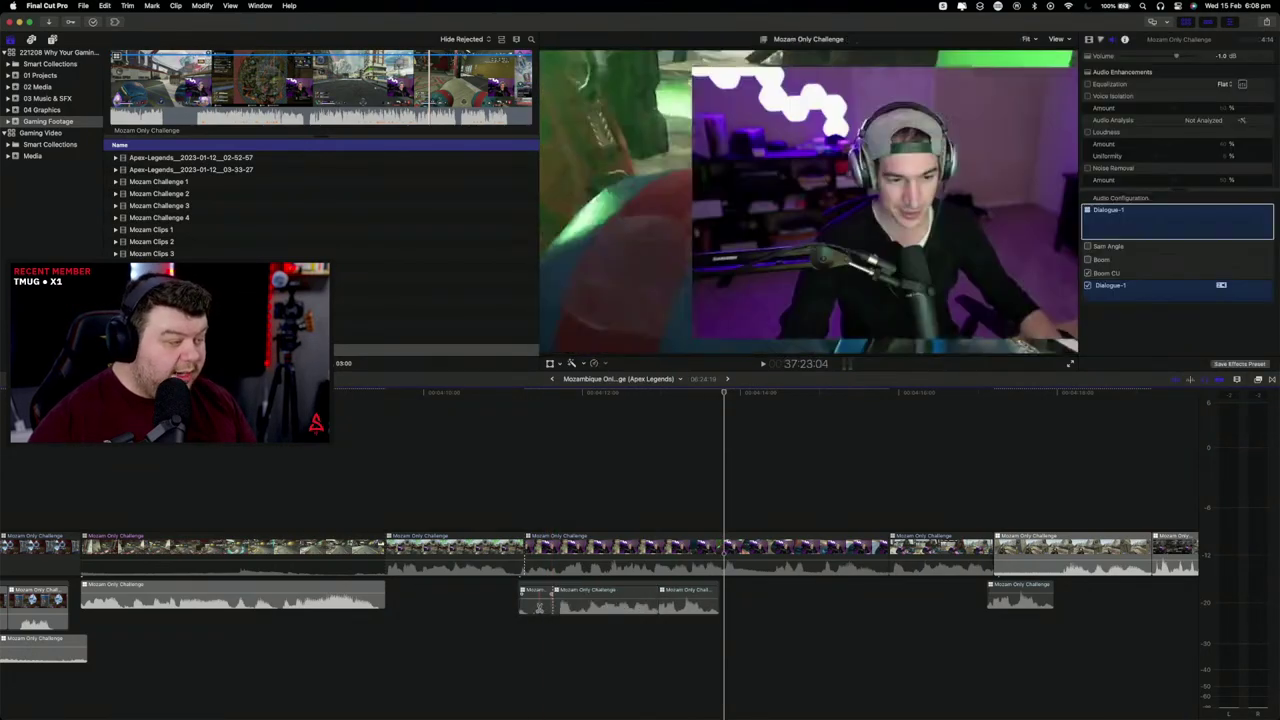
{"action": "key", "text": "Delete"}
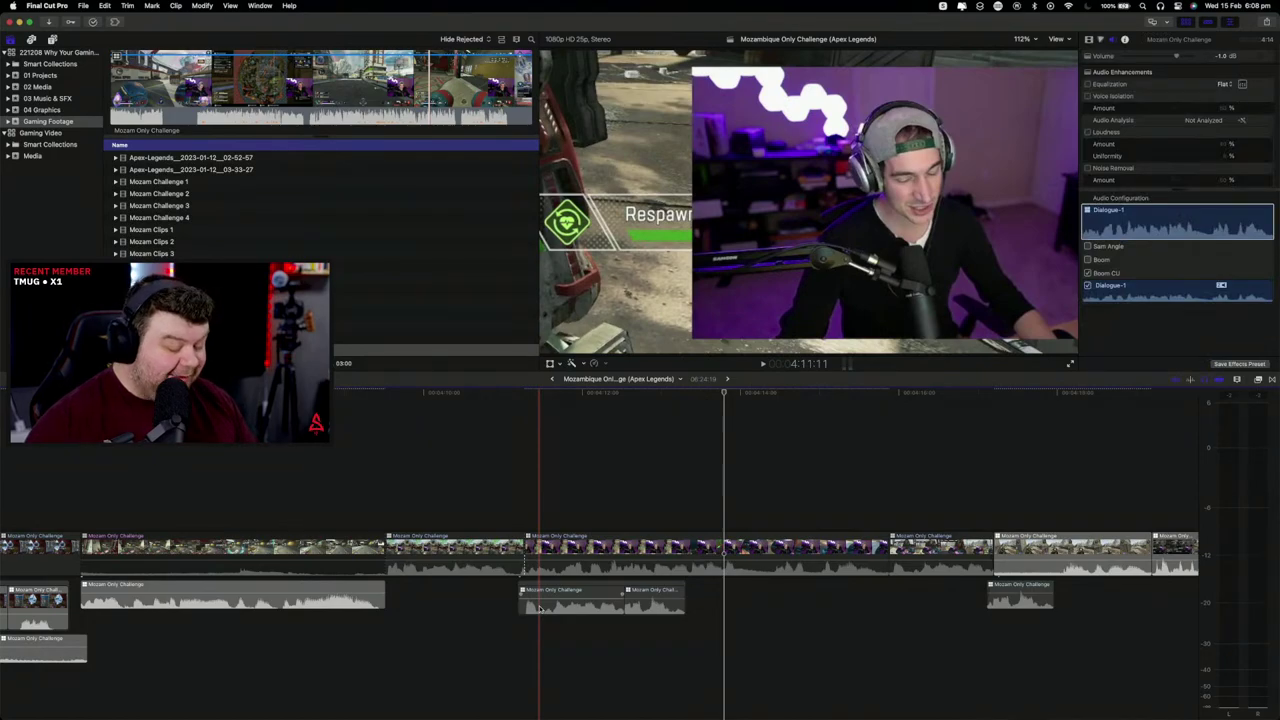
{"action": "left_click_drag", "start_coordinate": [490, 625], "coordinate": [690, 585]}
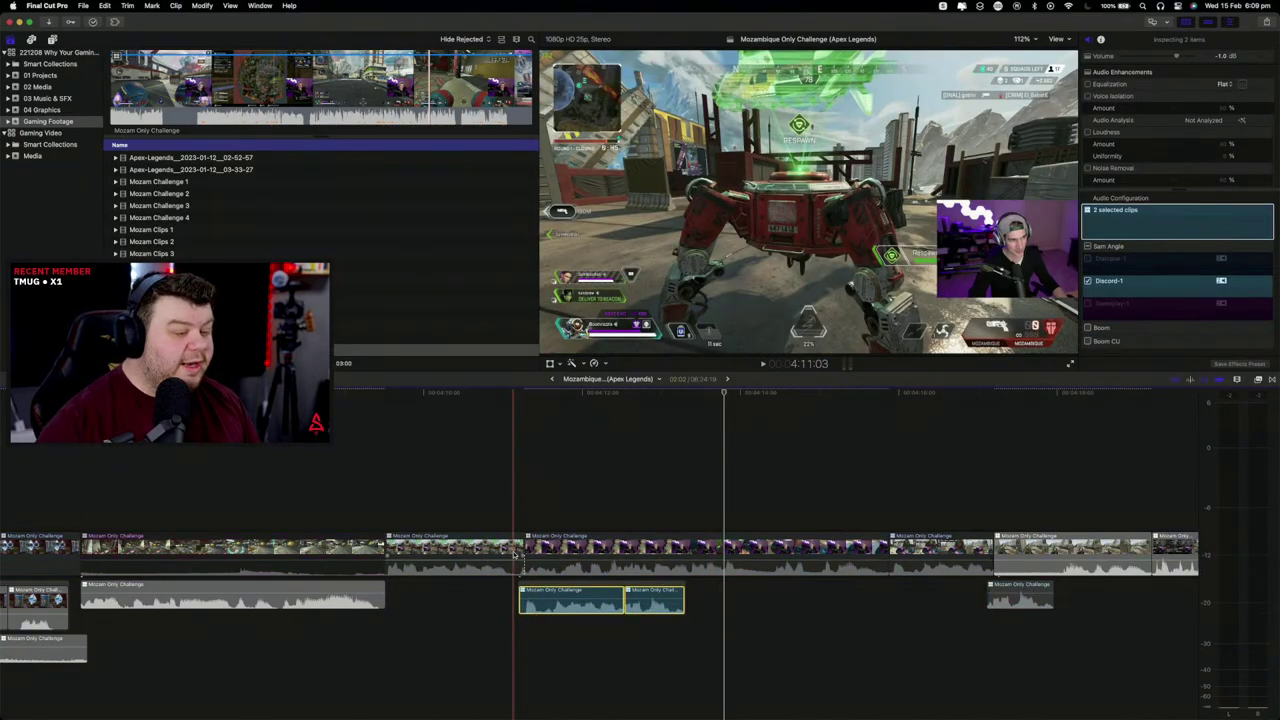
{"action": "key", "text": "space"}
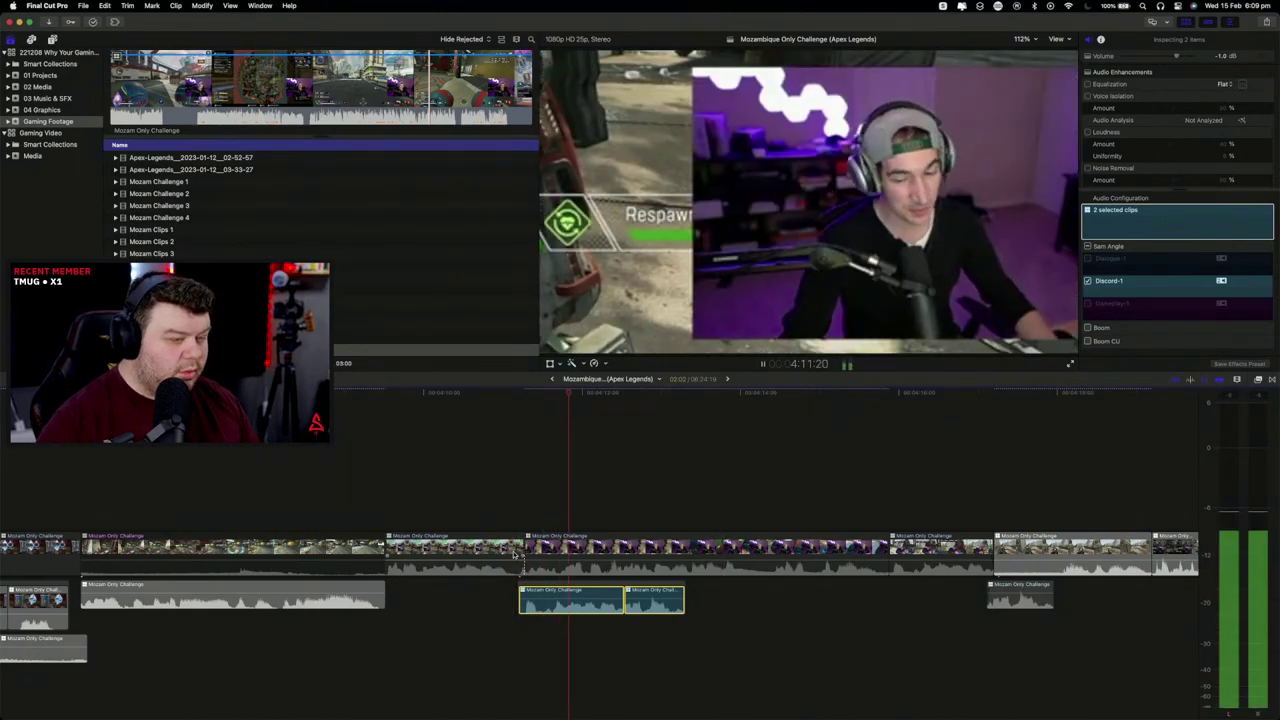
{"action": "key", "text": "space"}
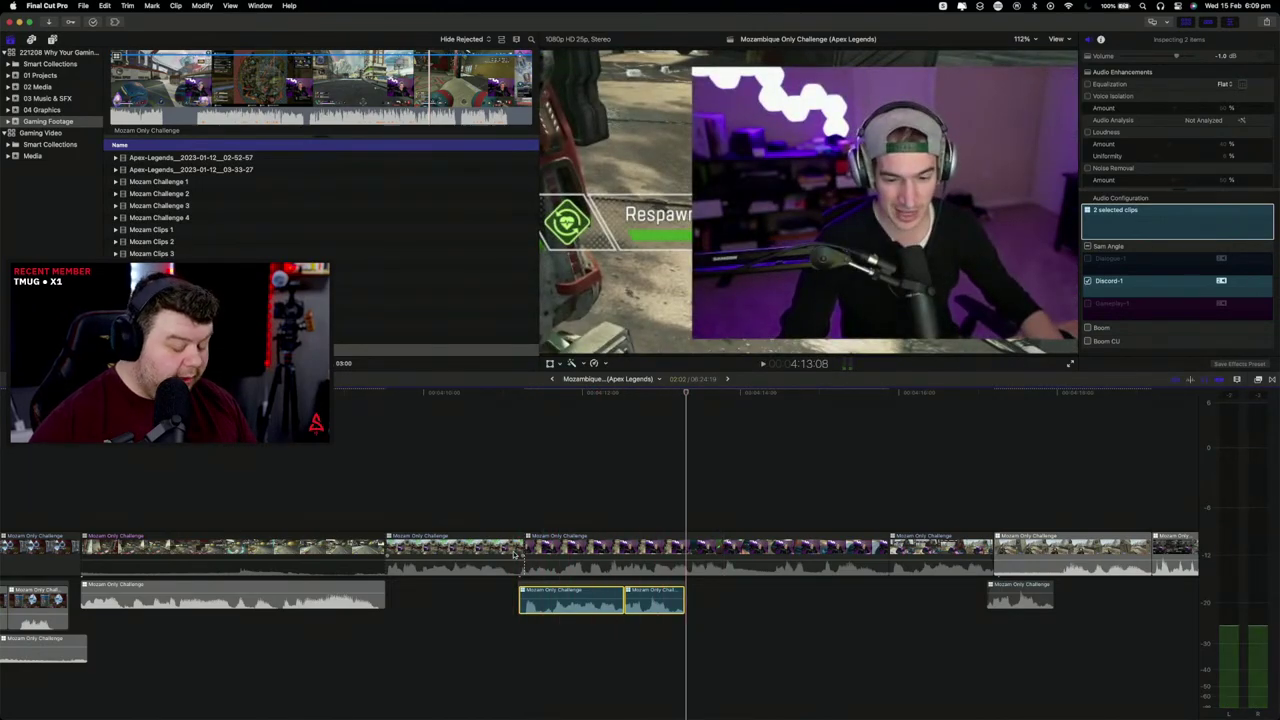
{"action": "key", "text": "v"}
{"action": "left_click", "coordinate": [865, 456]}
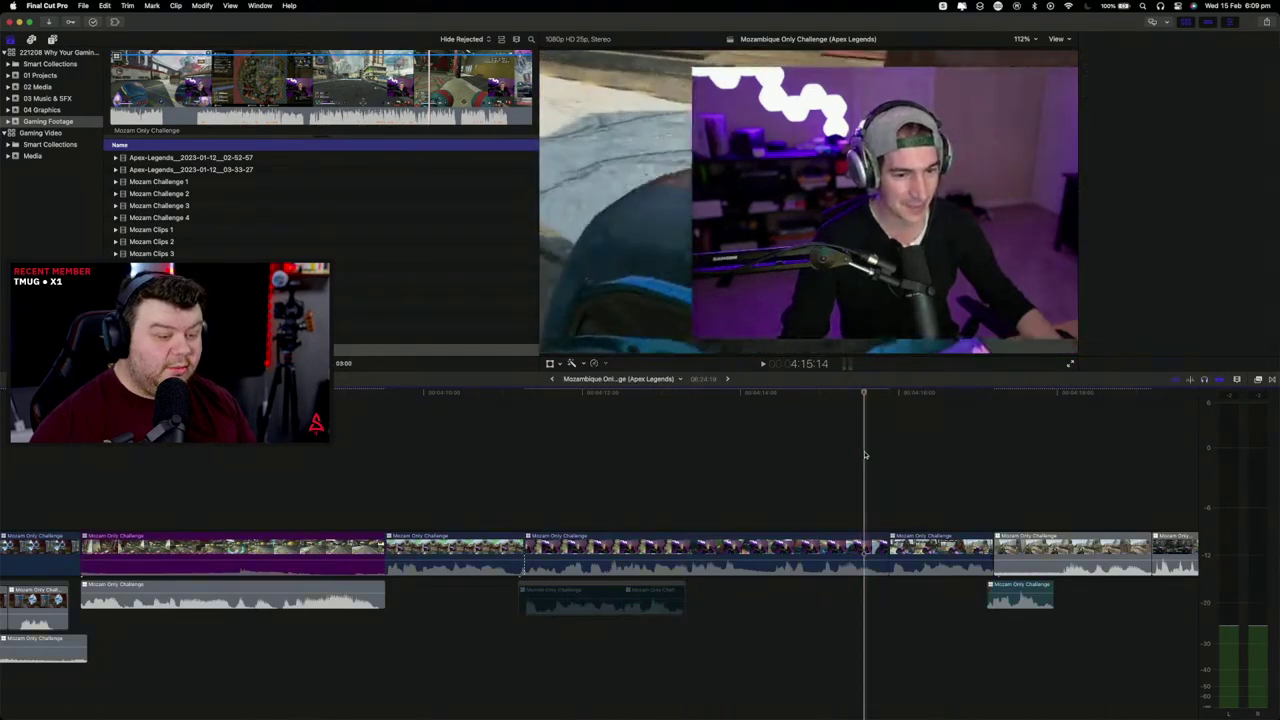
{"action": "key", "text": "space"}
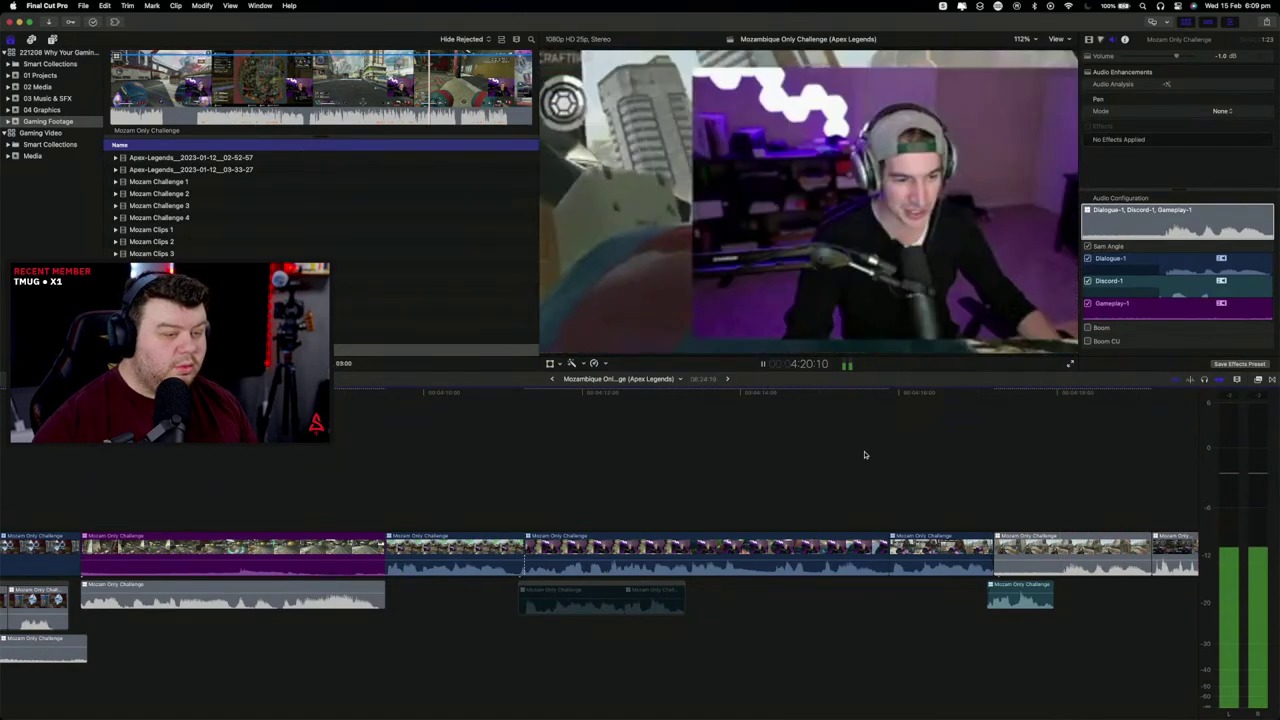
{"action": "key", "text": "space"}
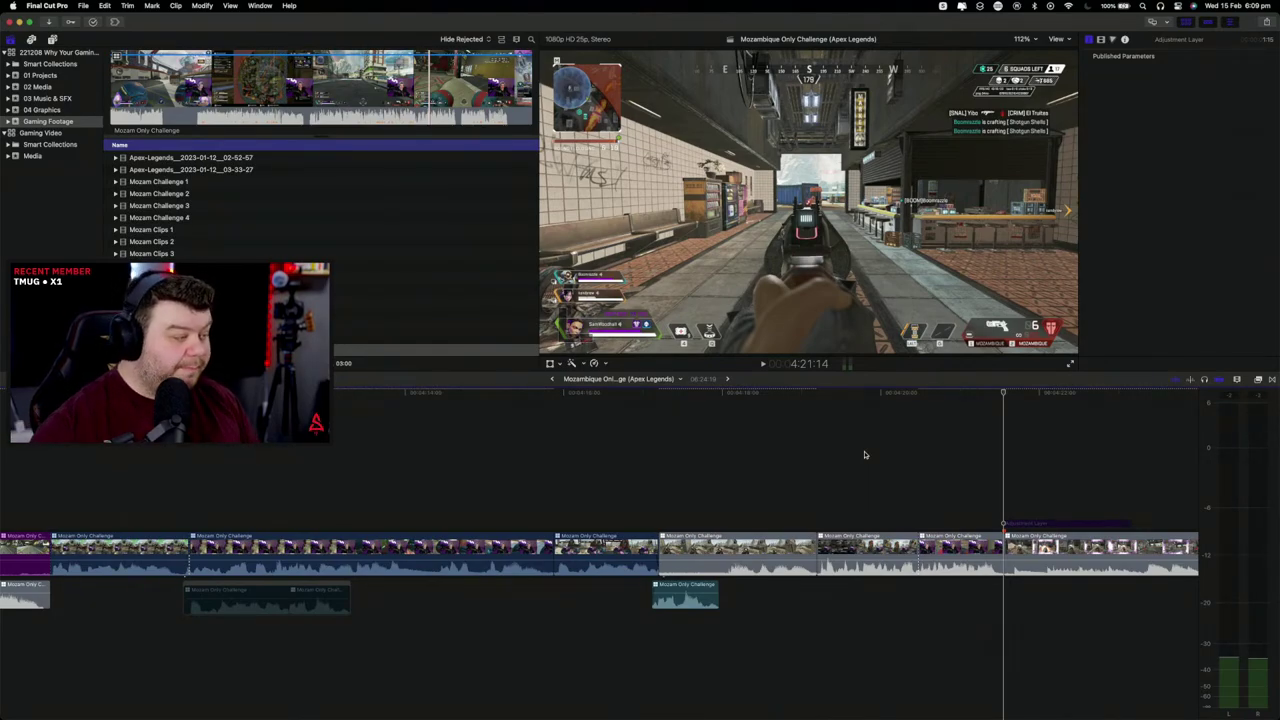
{"action": "left_click", "coordinate": [617, 471]}
{"action": "key", "text": "space"}
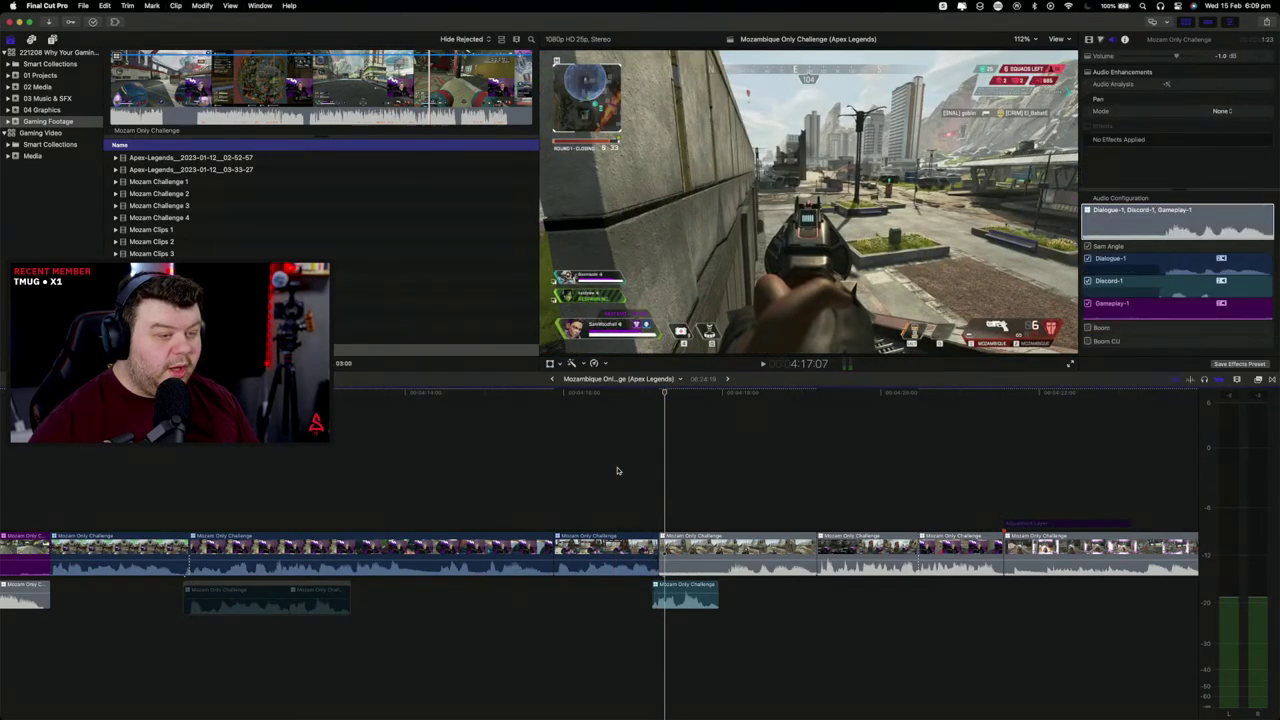
{"action": "key", "text": "Up"}
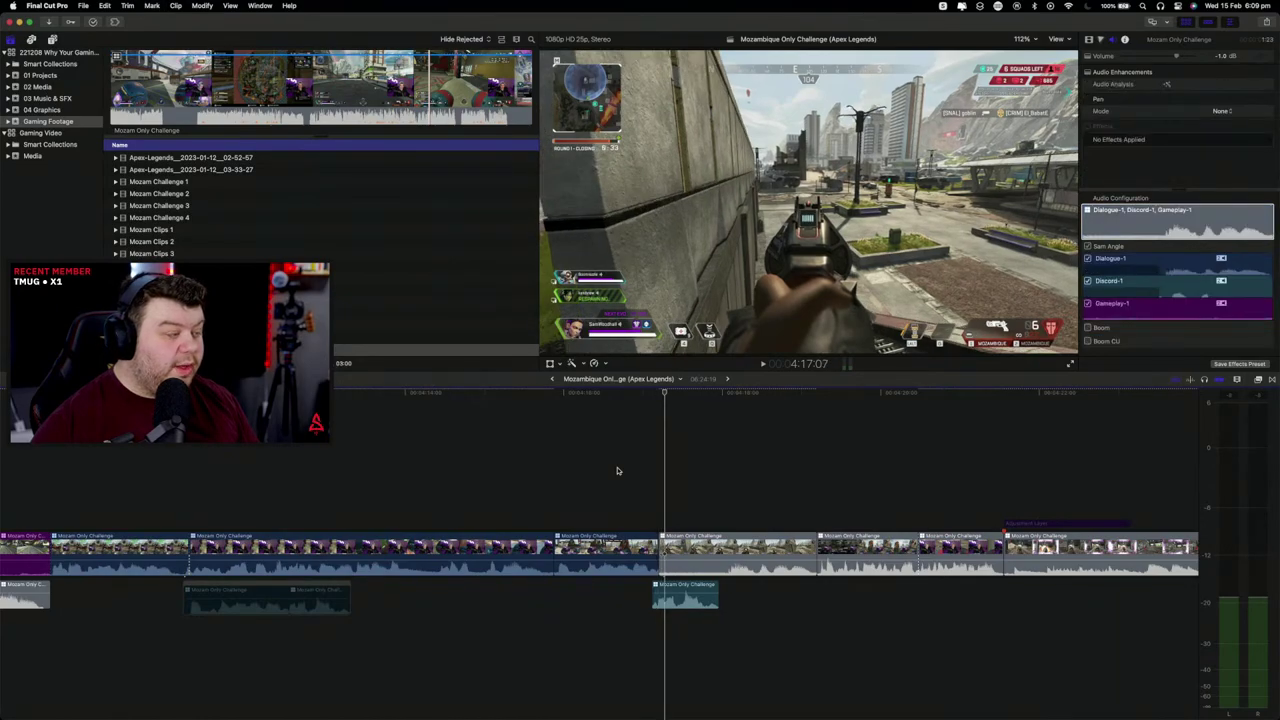
{"action": "key", "text": "Up"}
{"action": "key", "text": "Left"}
{"action": "key", "text": "Left"}
{"action": "key", "text": "Left"}
{"action": "key", "text": "Left"}
{"action": "key", "text": "Left"}
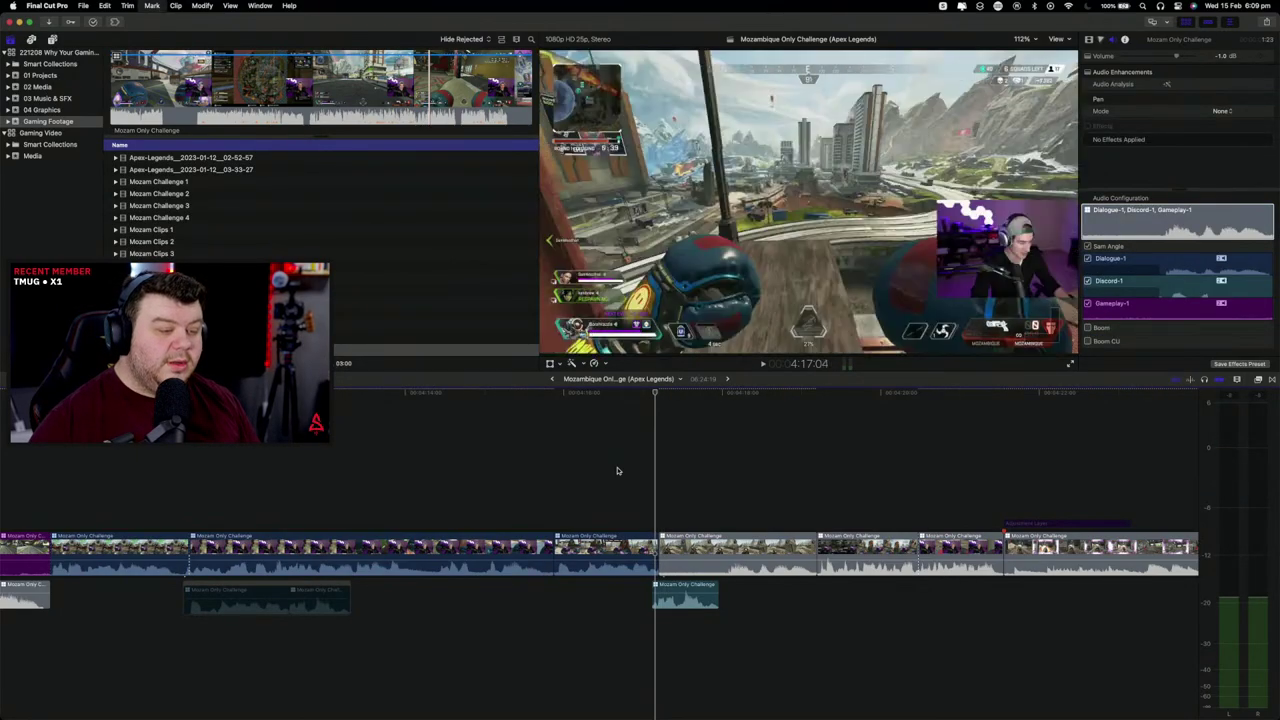
{"action": "left_click", "coordinate": [297, 467]}
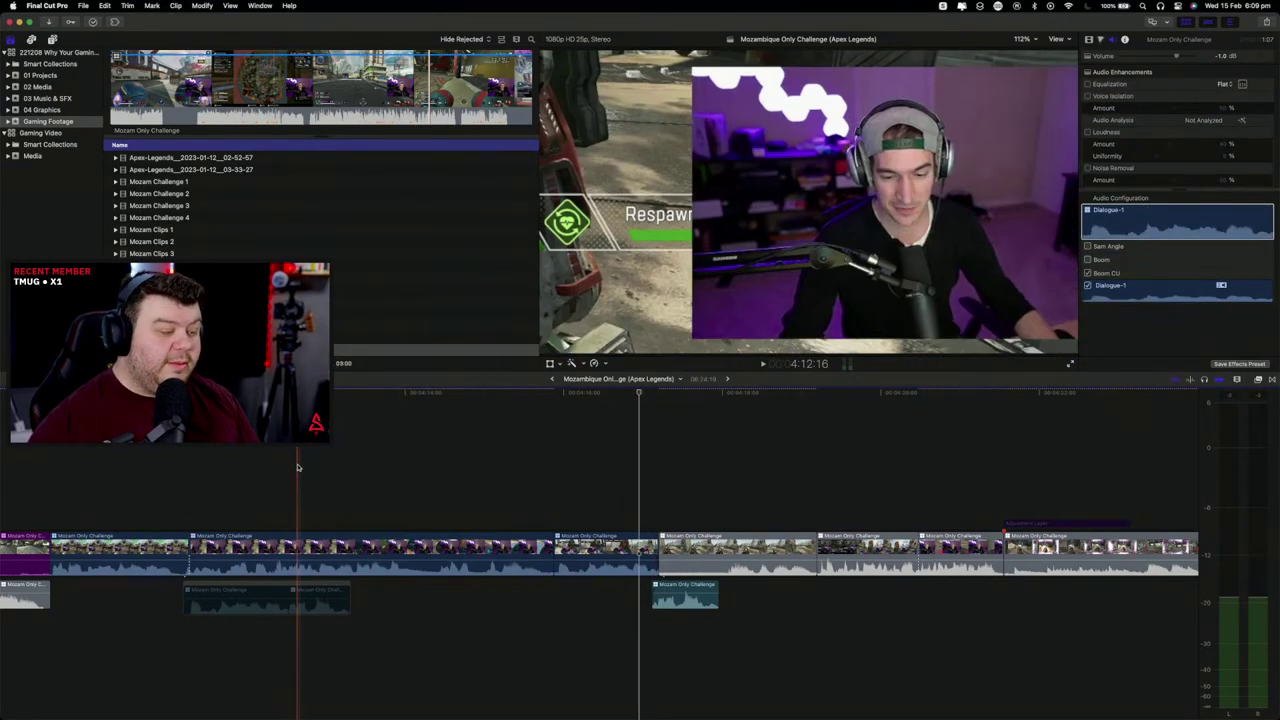
{"action": "key", "text": "space"}
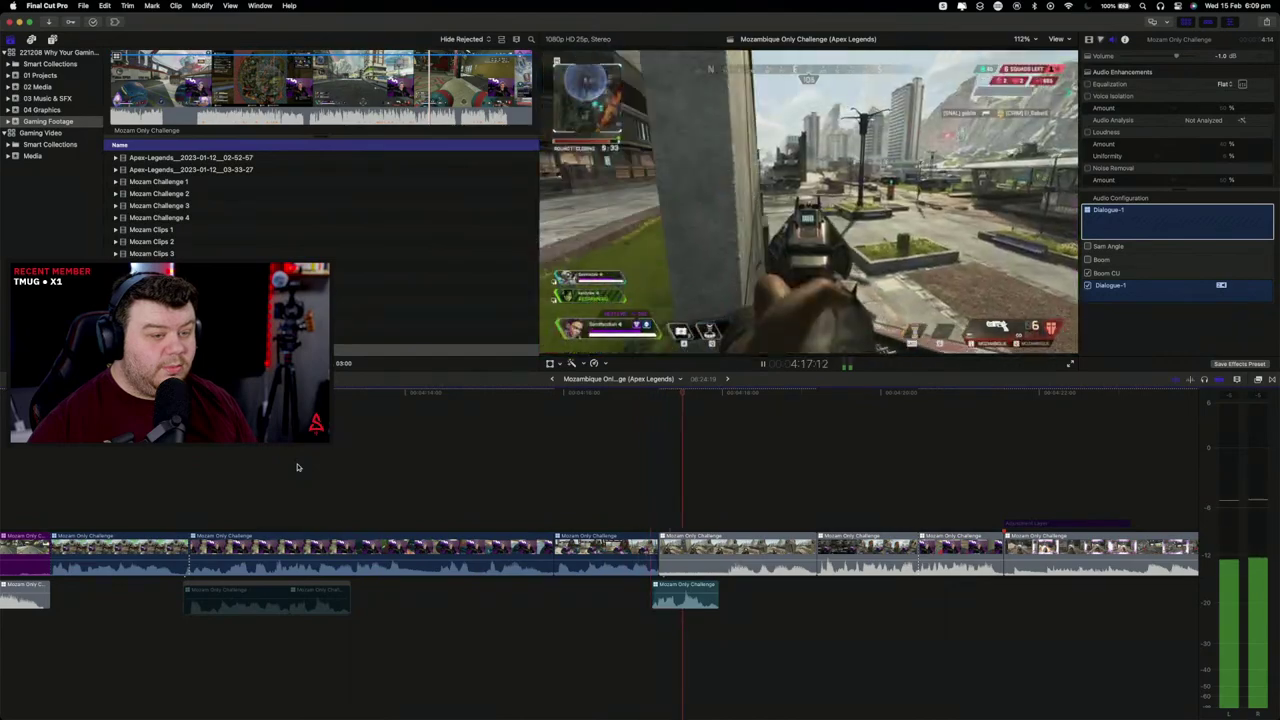
{"action": "key", "text": "space"}
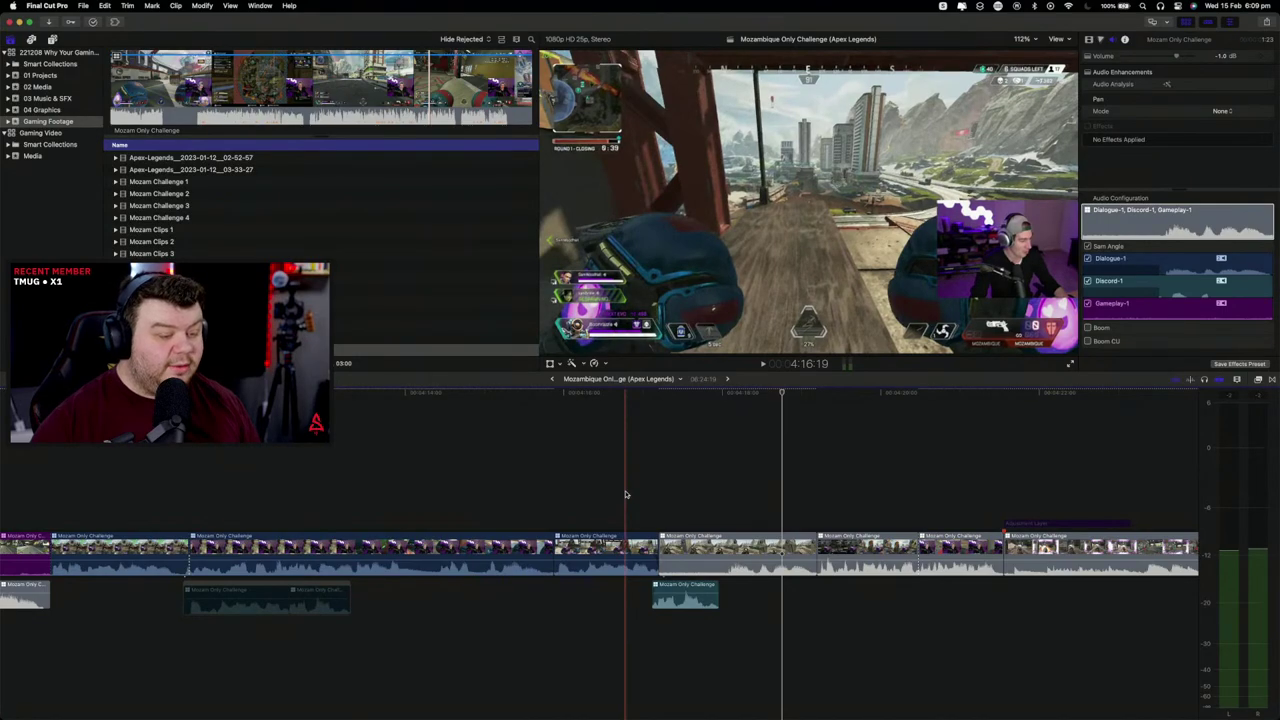
{"action": "key", "text": "space"}
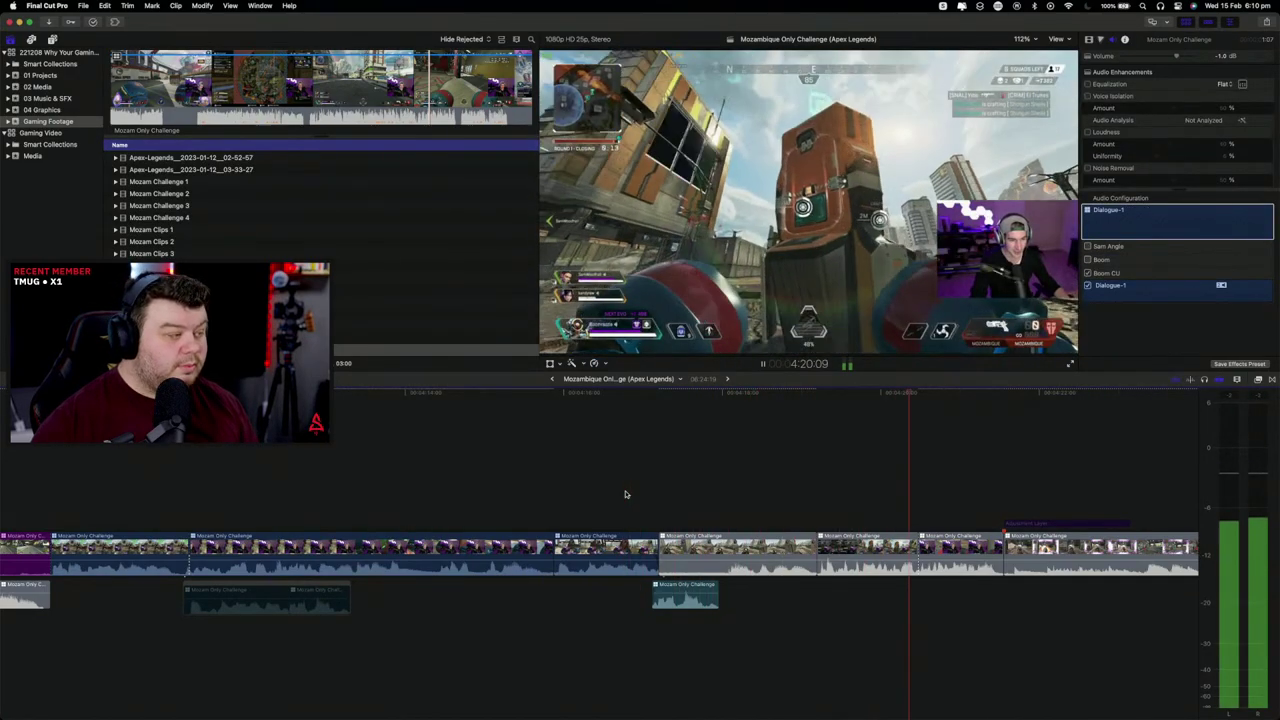
{"action": "key", "text": "space"}
{"action": "scroll", "coordinate": [626, 516], "scroll_direction": "right", "scroll_amount": 3}
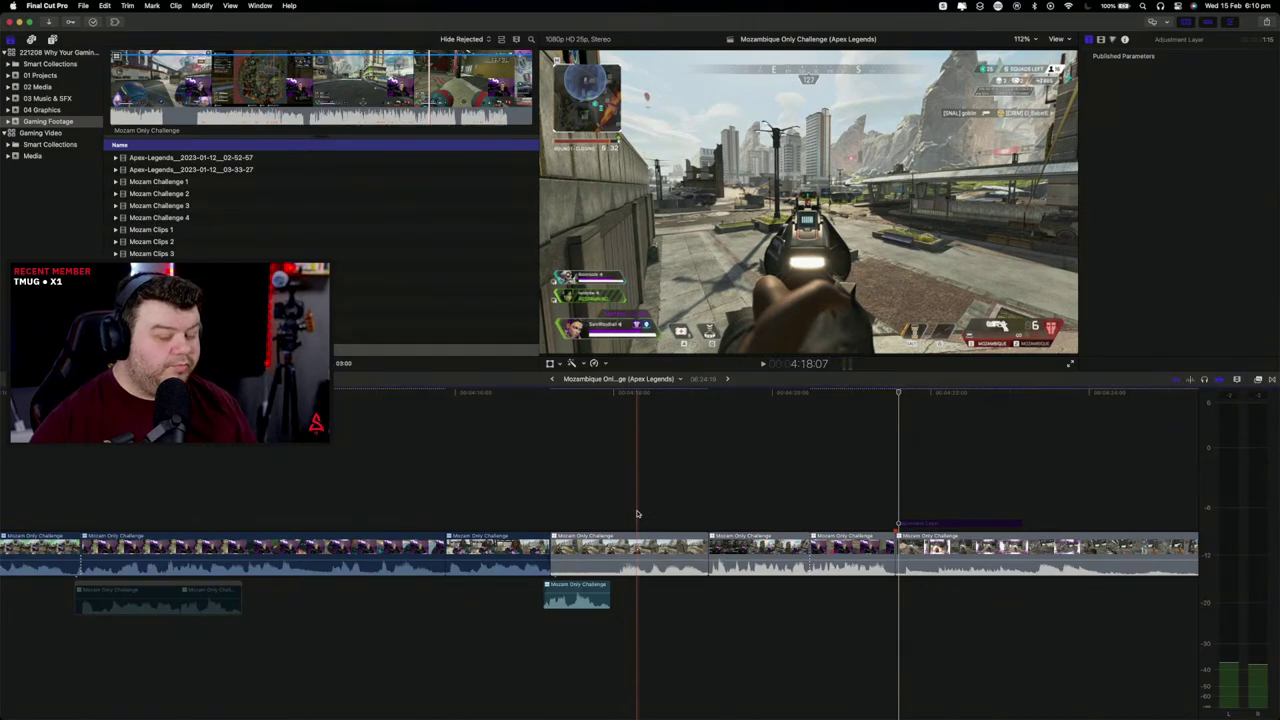
{"action": "key", "text": "space"}
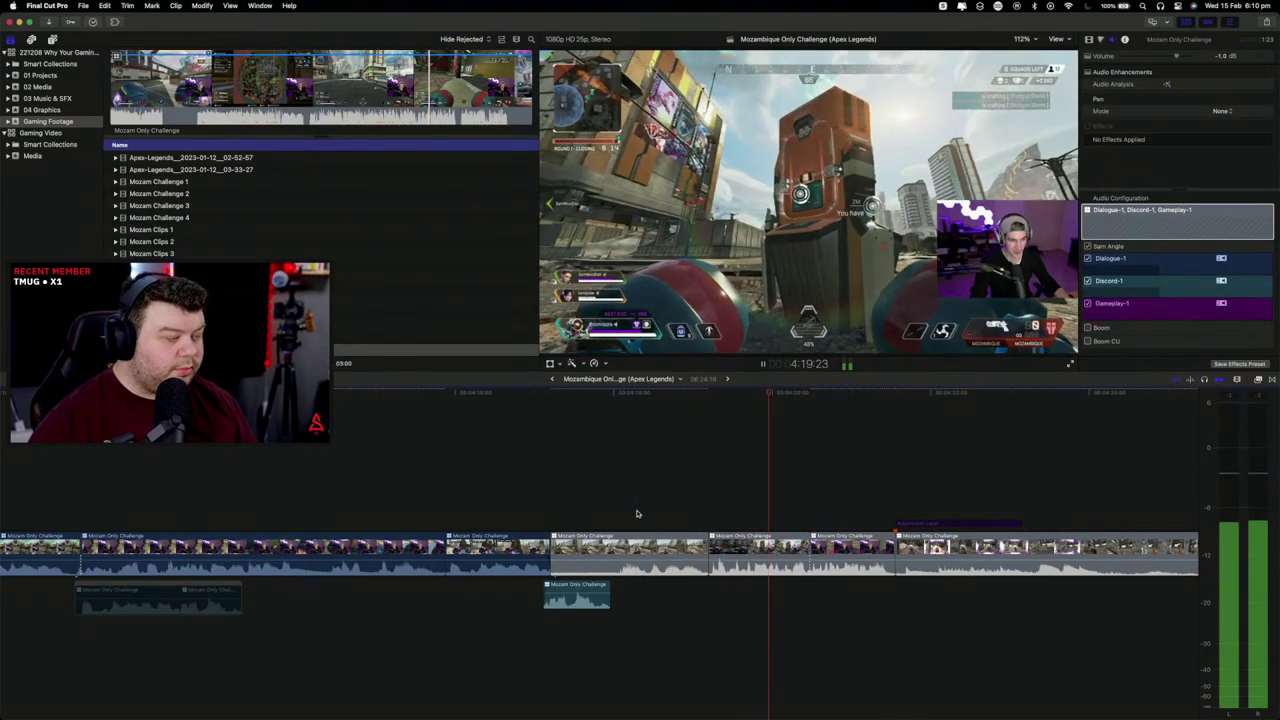
{"action": "scroll", "coordinate": [636, 514], "scroll_direction": "right", "scroll_amount": 5}
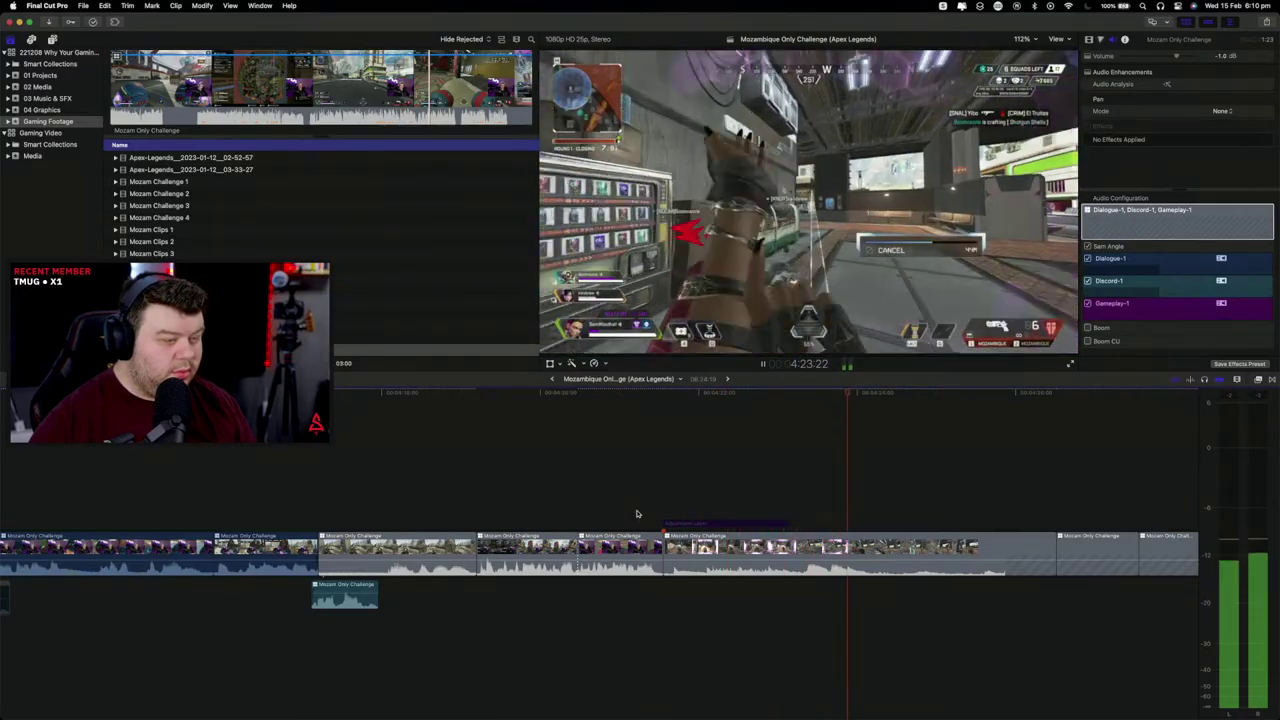
{"action": "scroll", "coordinate": [636, 514], "scroll_direction": "right", "scroll_amount": 5}
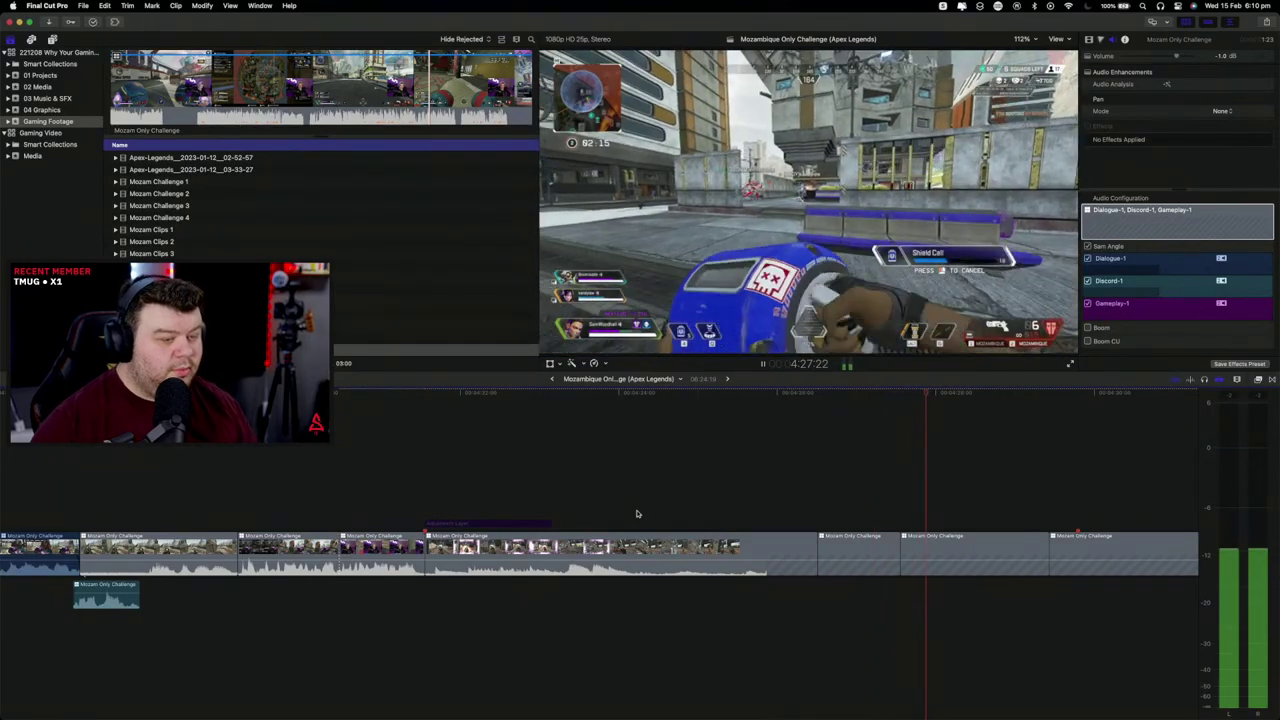
{"action": "scroll", "coordinate": [636, 514], "scroll_direction": "right", "scroll_amount": 5}
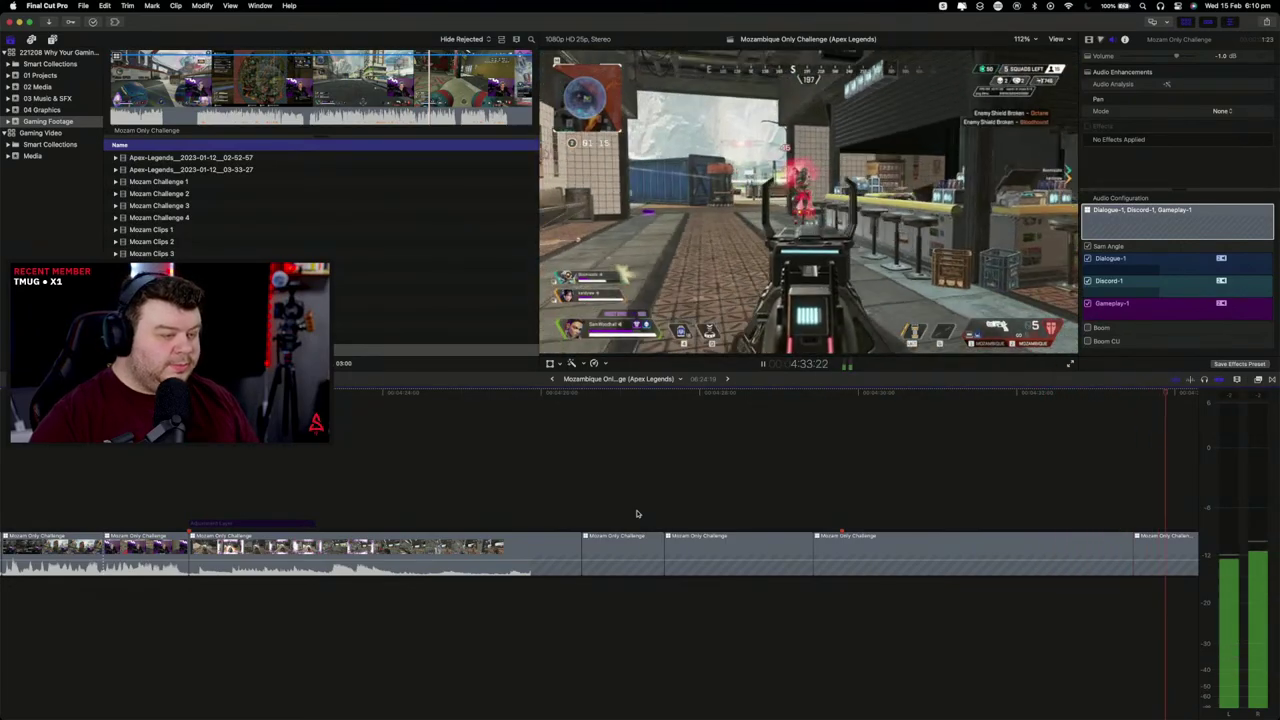
{"action": "key", "text": "space"}
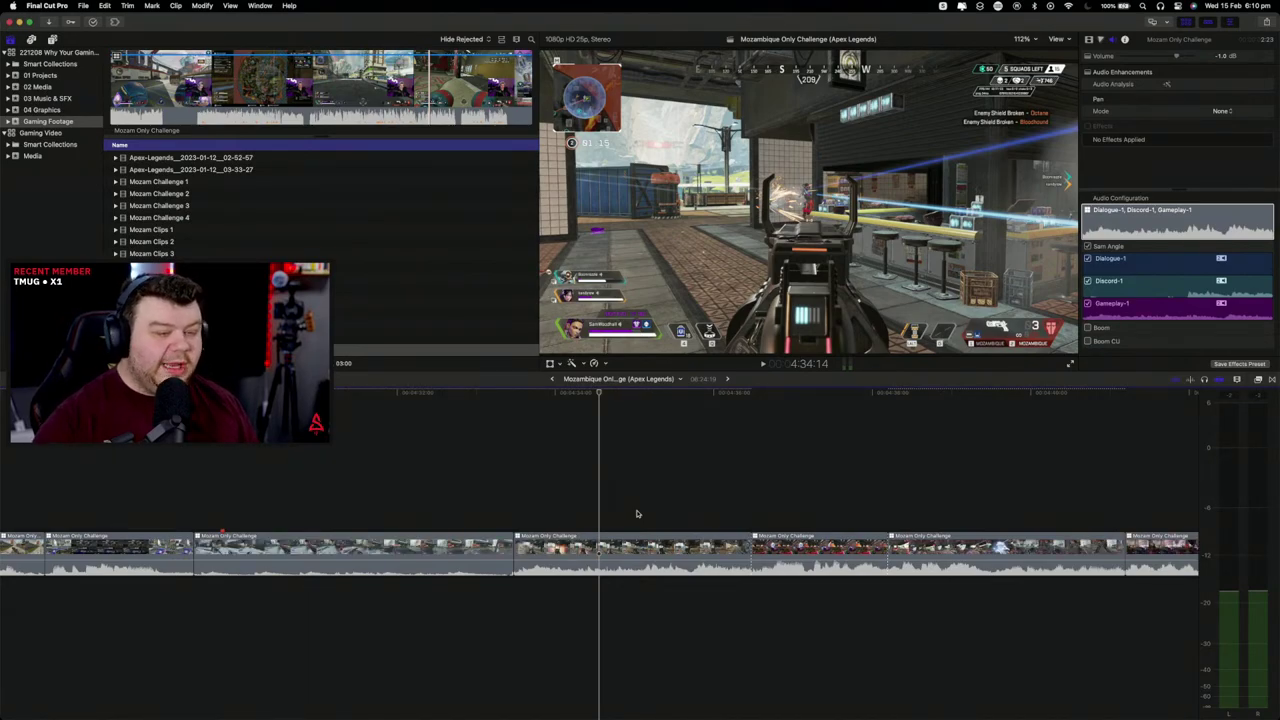
{"action": "key", "text": "space"}
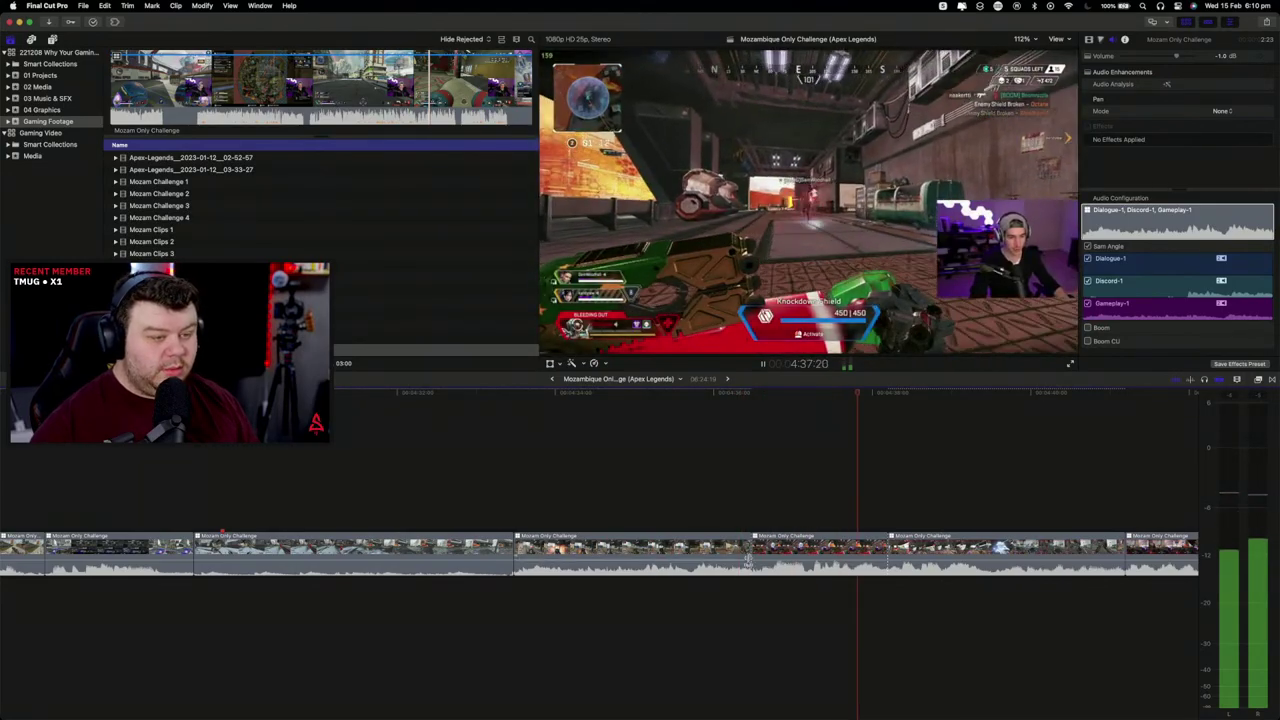
{"action": "scroll", "coordinate": [747, 559], "scroll_direction": "right", "scroll_amount": 2}
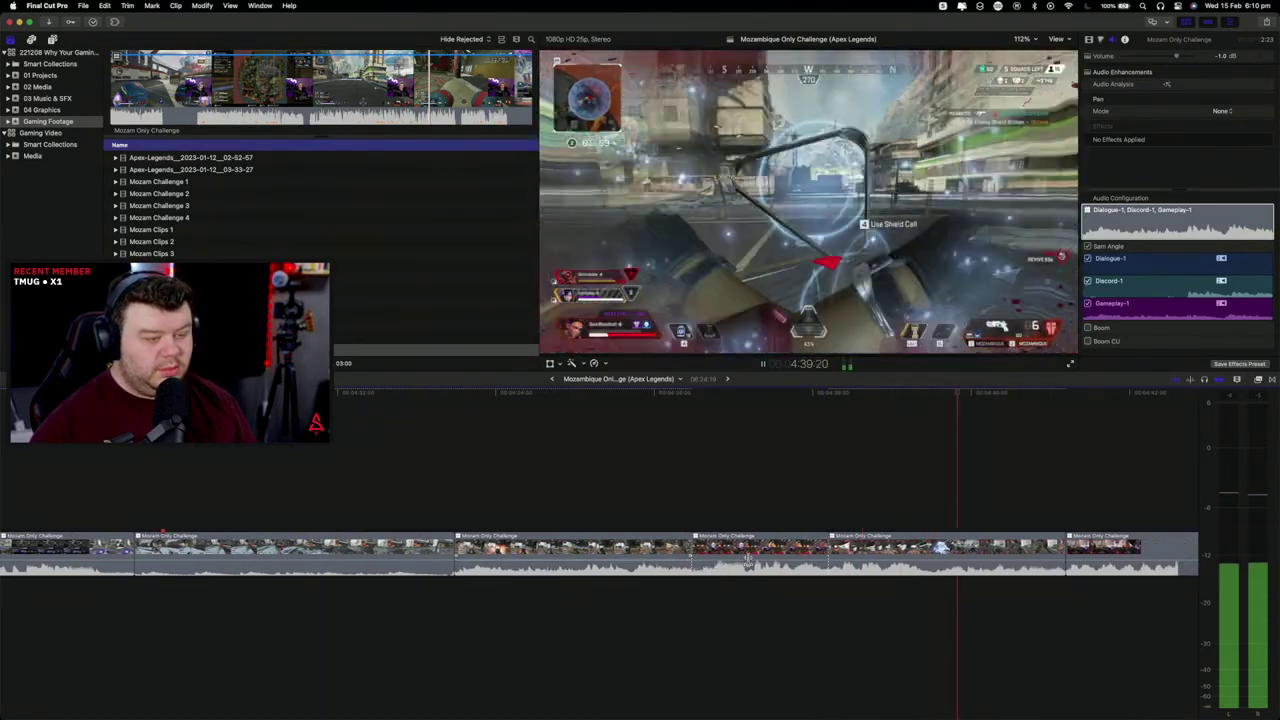
{"action": "scroll", "coordinate": [747, 559], "scroll_direction": "right", "scroll_amount": 5}
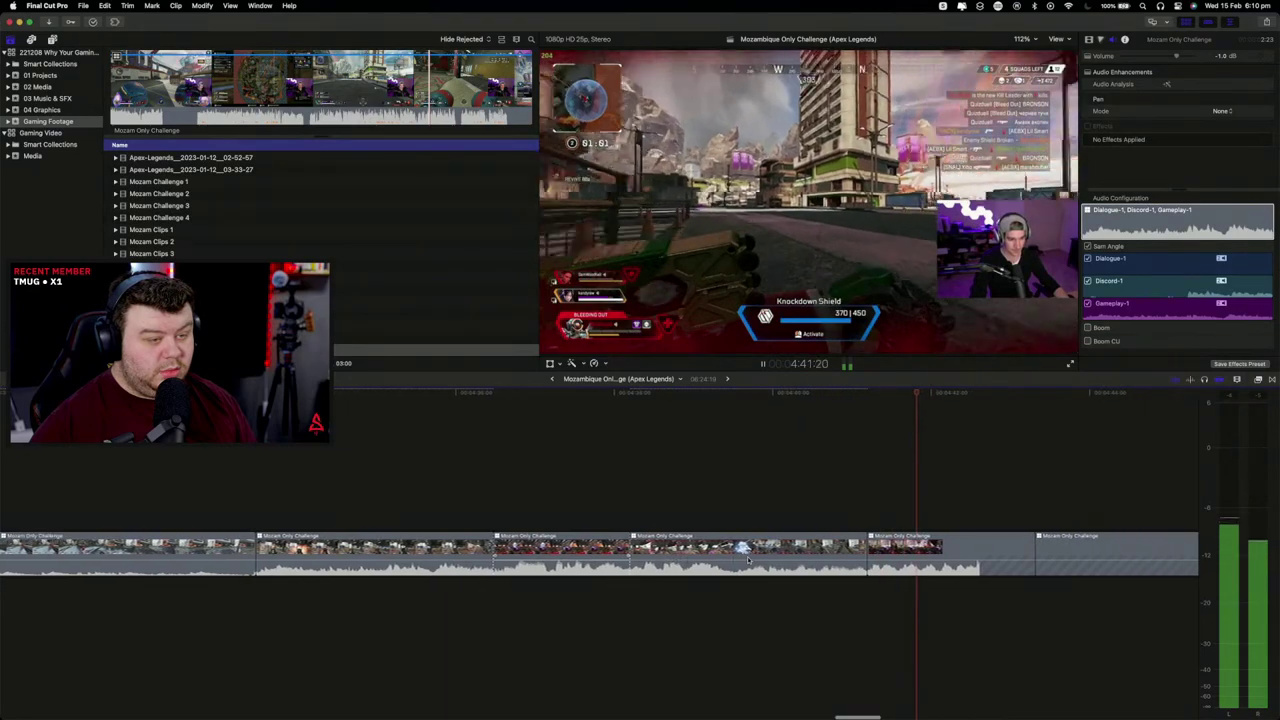
{"action": "scroll", "coordinate": [747, 559], "scroll_direction": "right", "scroll_amount": 8}
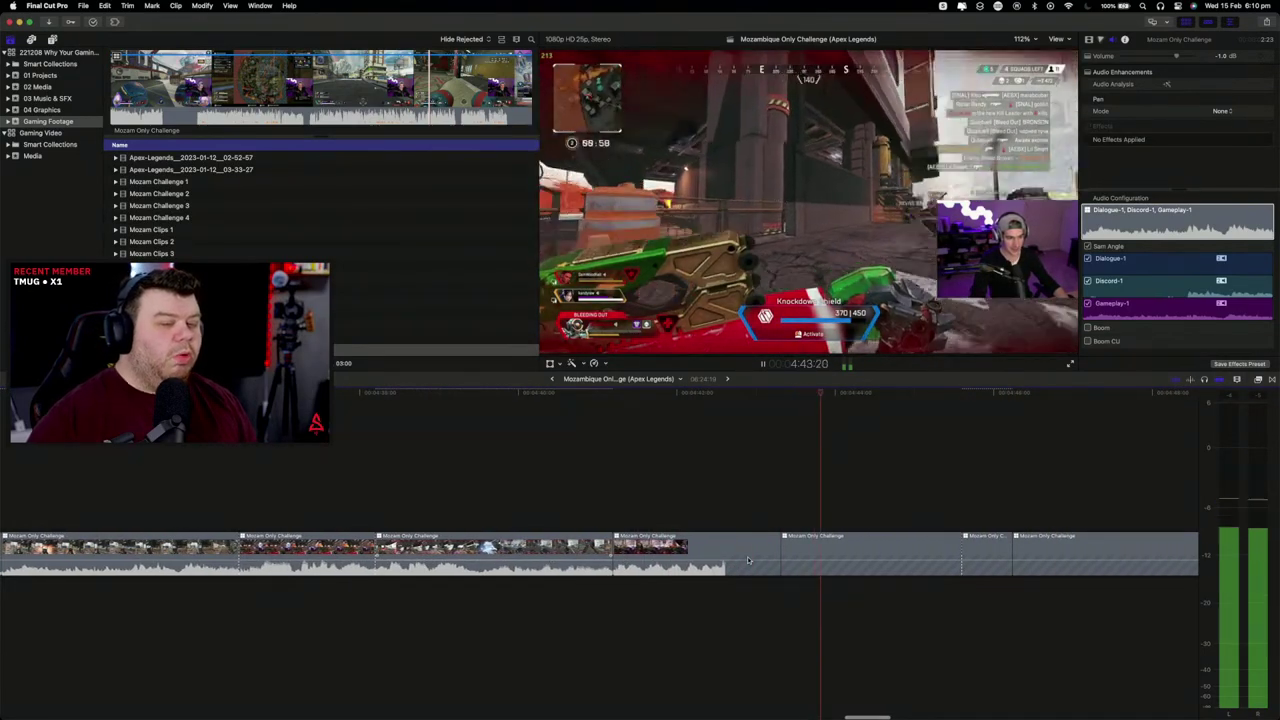
{"action": "scroll", "coordinate": [750, 560], "scroll_direction": "right", "scroll_amount": 8}
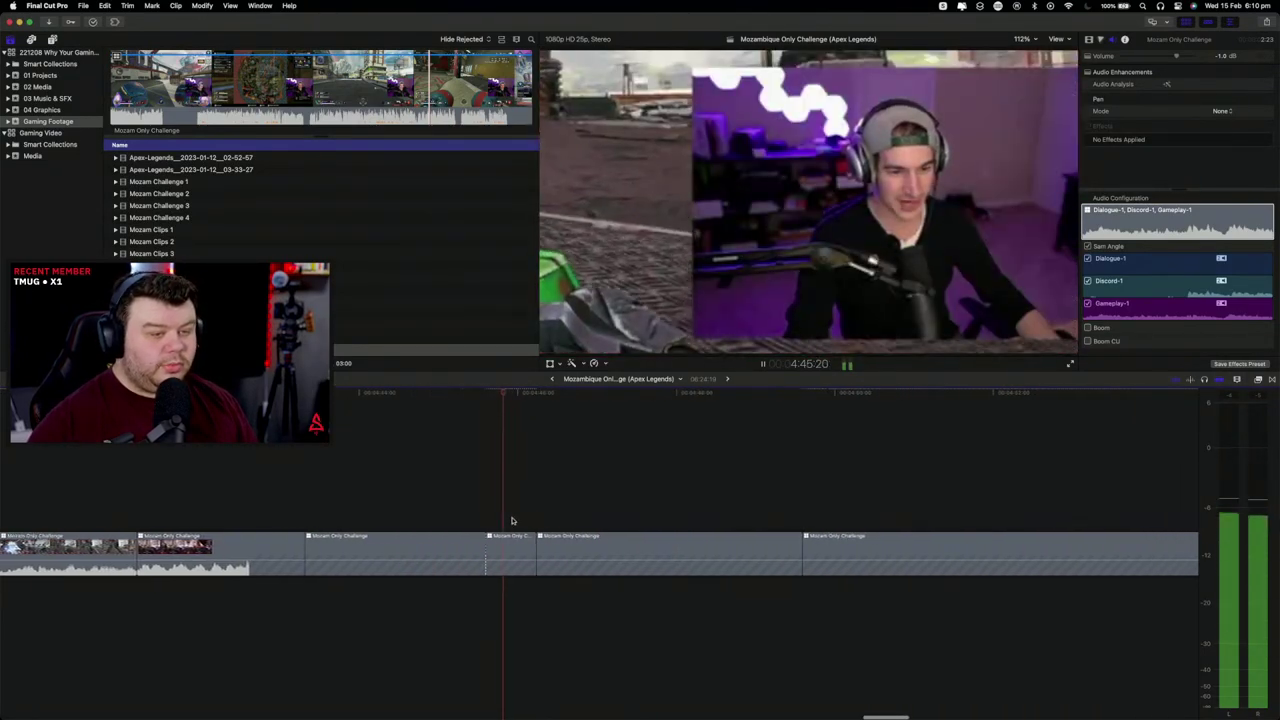
{"action": "scroll", "coordinate": [511, 520], "scroll_direction": "right", "scroll_amount": 6}
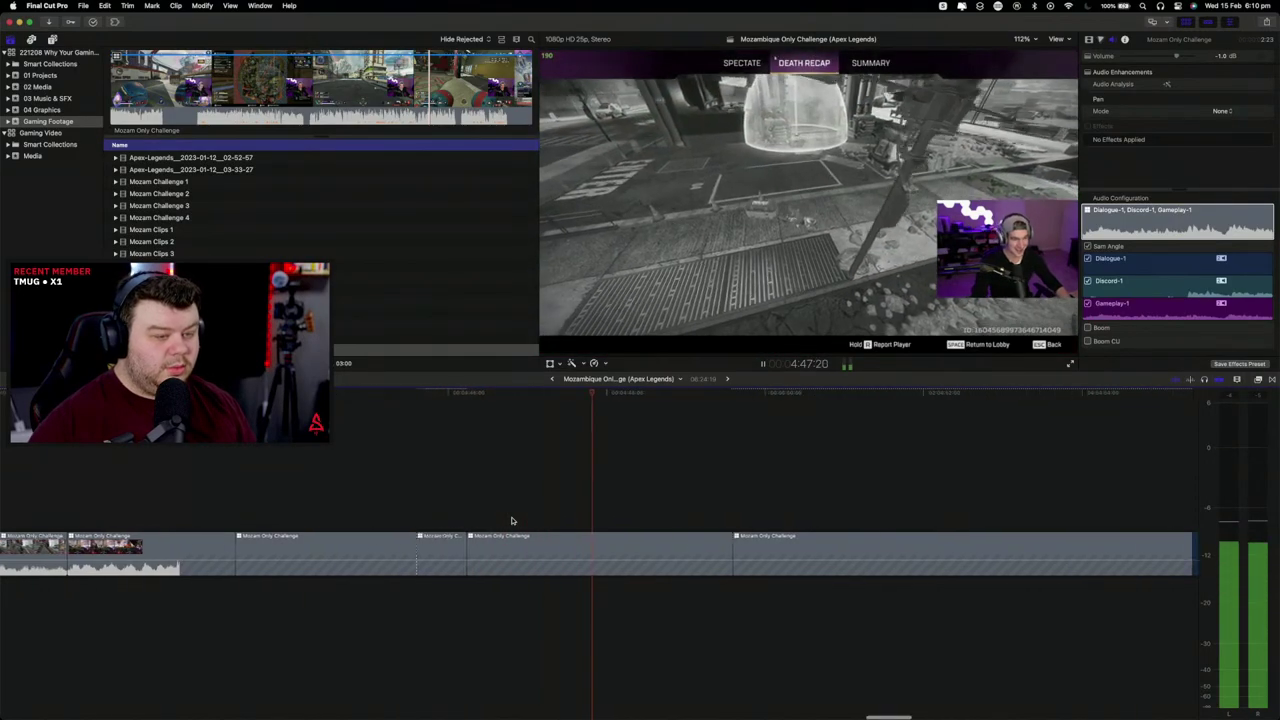
{"action": "scroll", "coordinate": [511, 520], "scroll_direction": "right", "scroll_amount": 5}
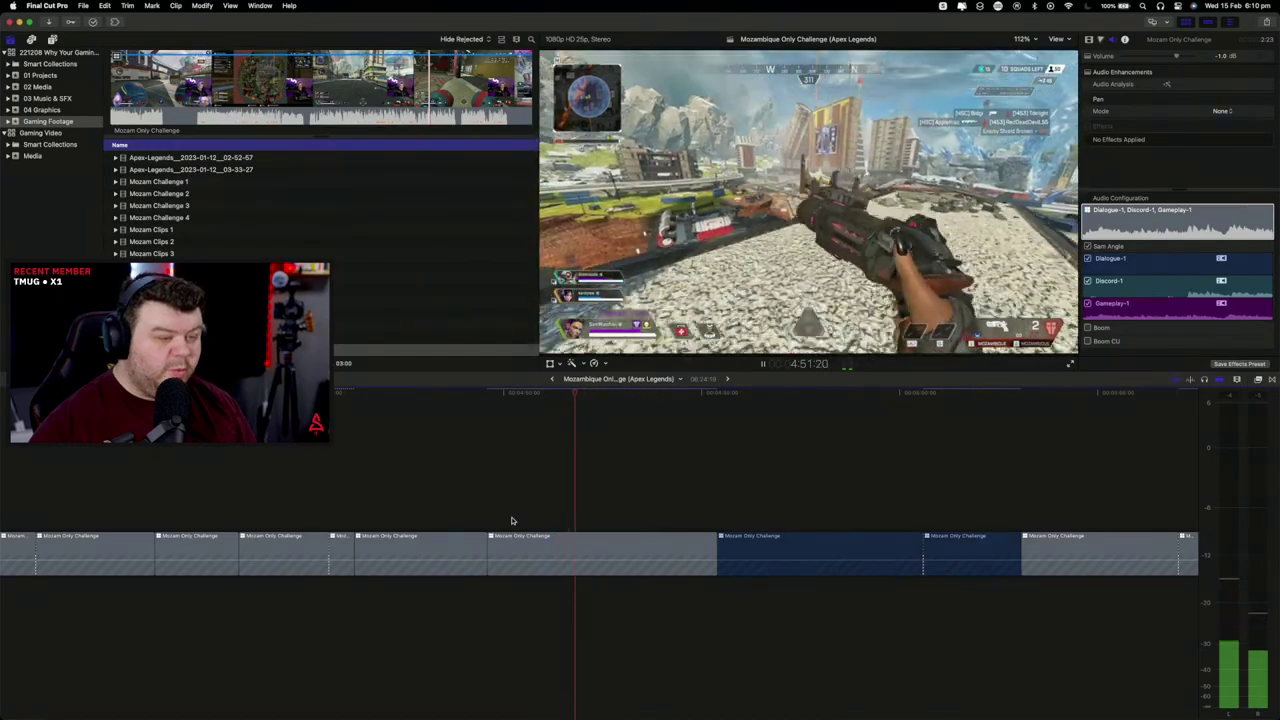
{"action": "scroll", "coordinate": [522, 522], "scroll_direction": "right", "scroll_amount": 2}
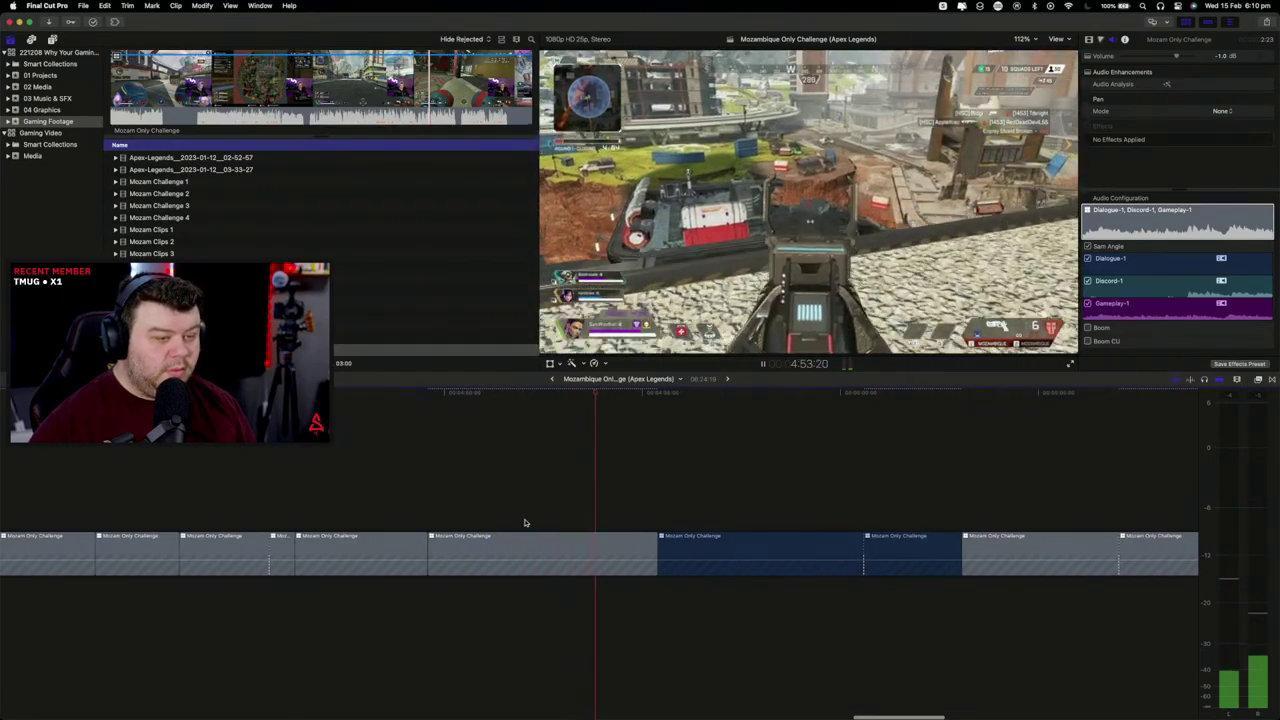
{"action": "scroll", "coordinate": [524, 522], "scroll_direction": "left", "scroll_amount": 1}
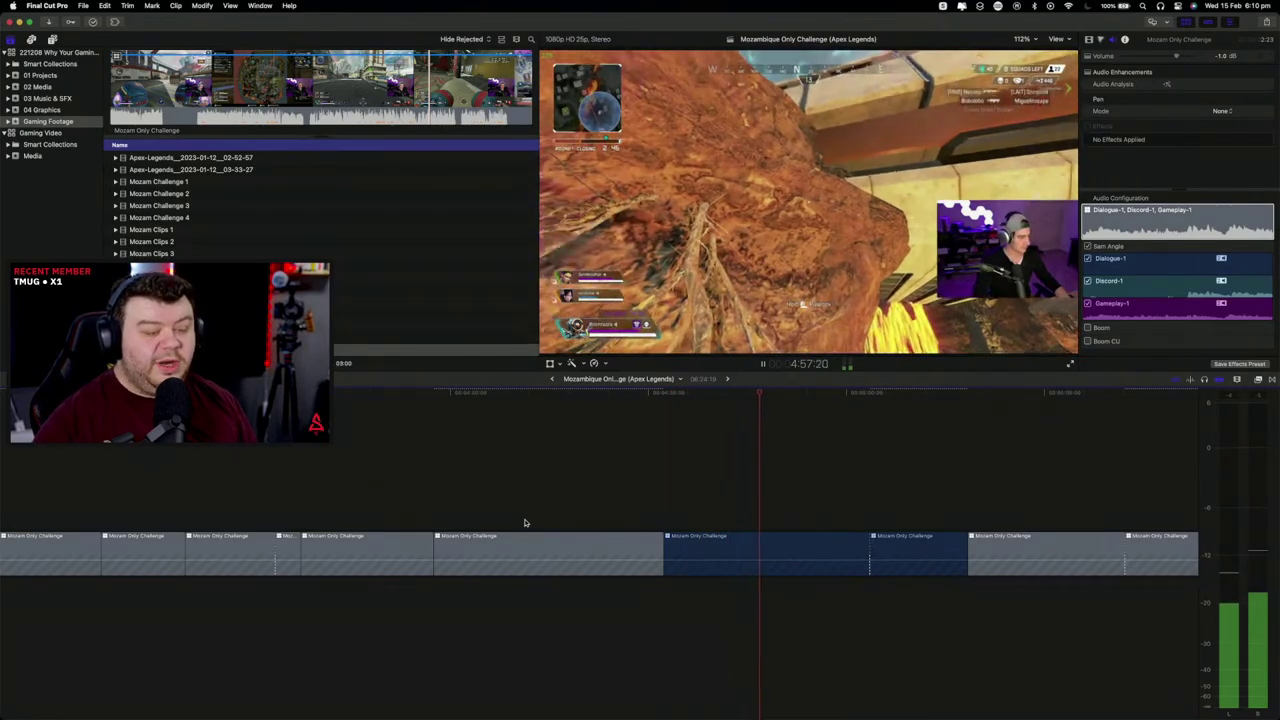
{"action": "key", "text": "space"}
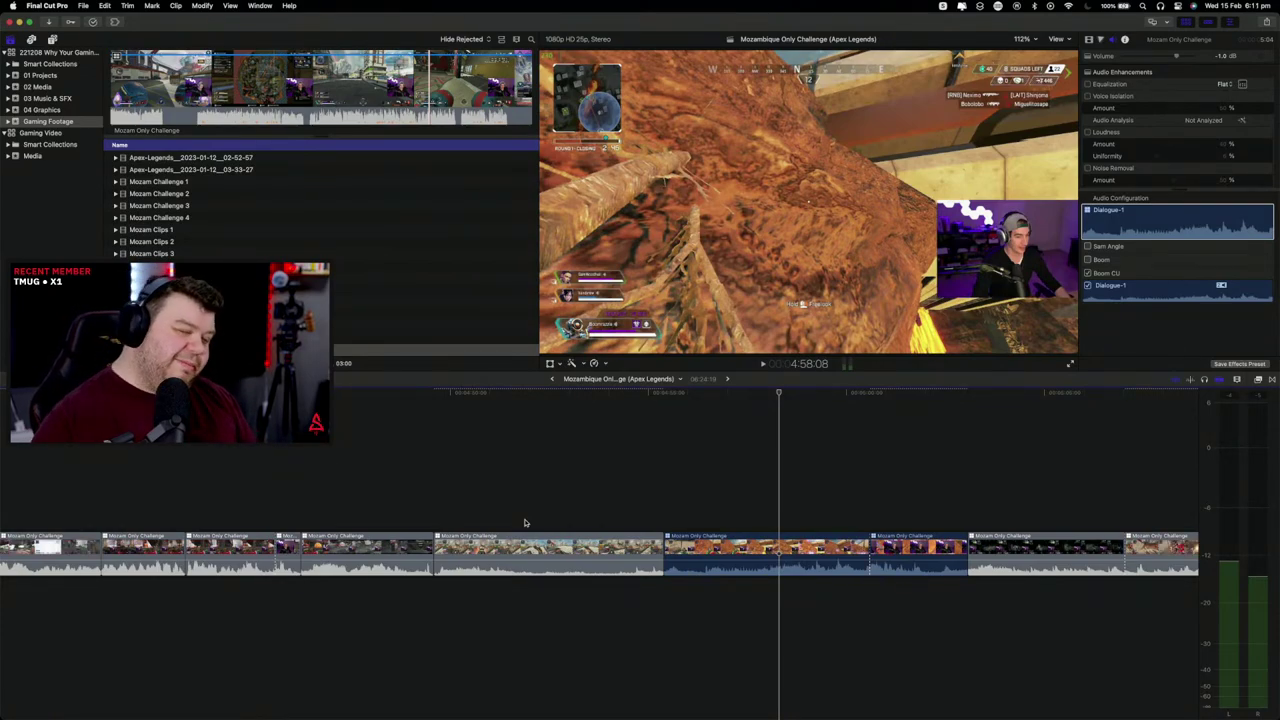
{"action": "key", "text": "space"}
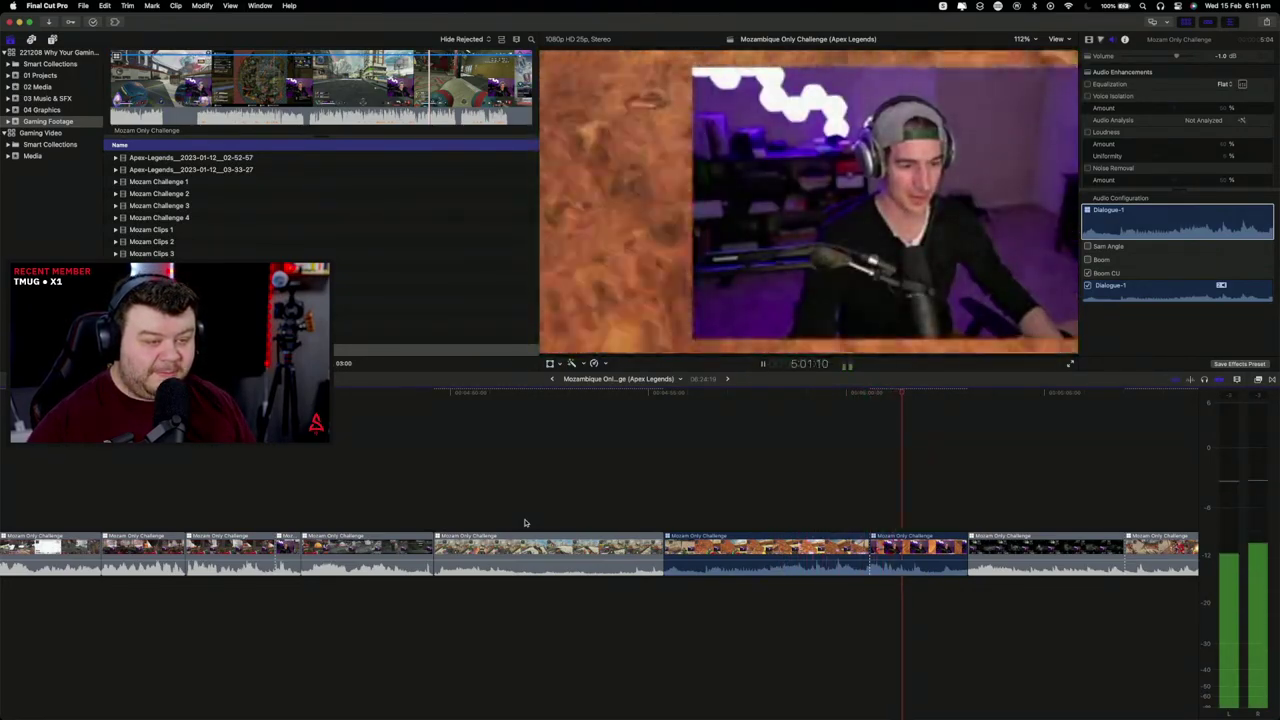
{"action": "scroll", "coordinate": [524, 522], "scroll_direction": "right", "scroll_amount": 3}
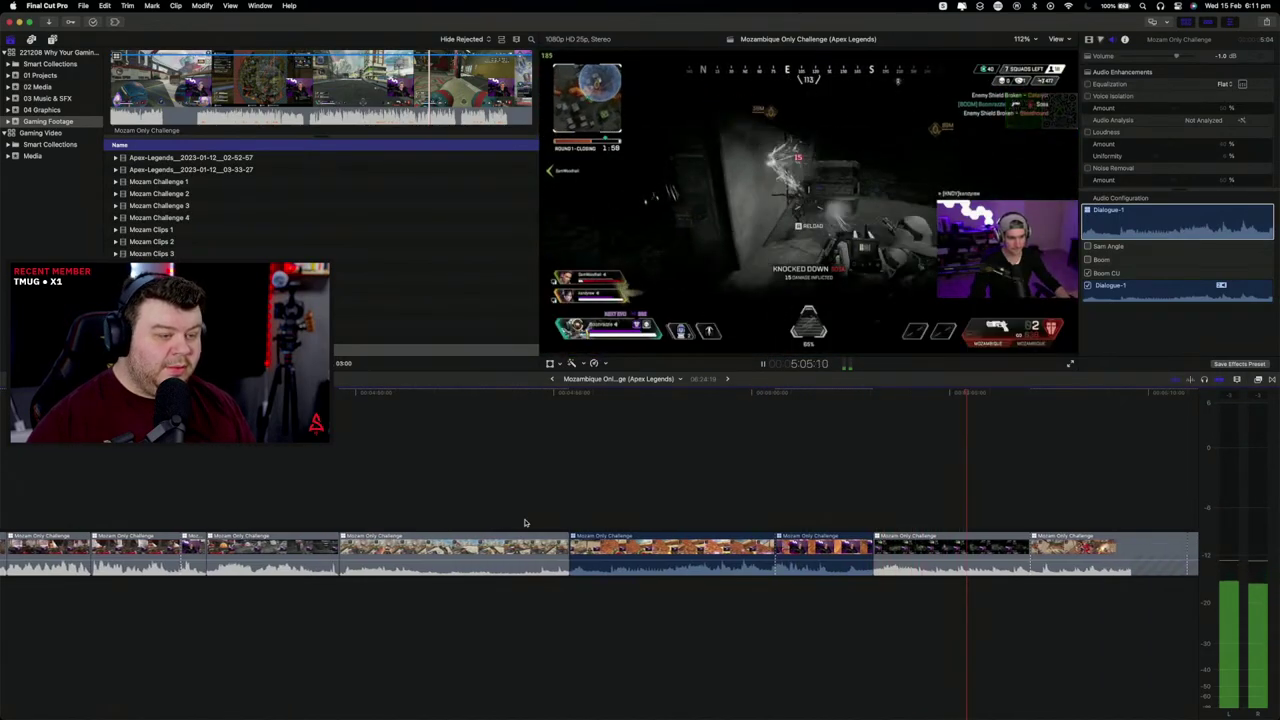
{"action": "scroll", "coordinate": [524, 522], "scroll_direction": "right", "scroll_amount": 6}
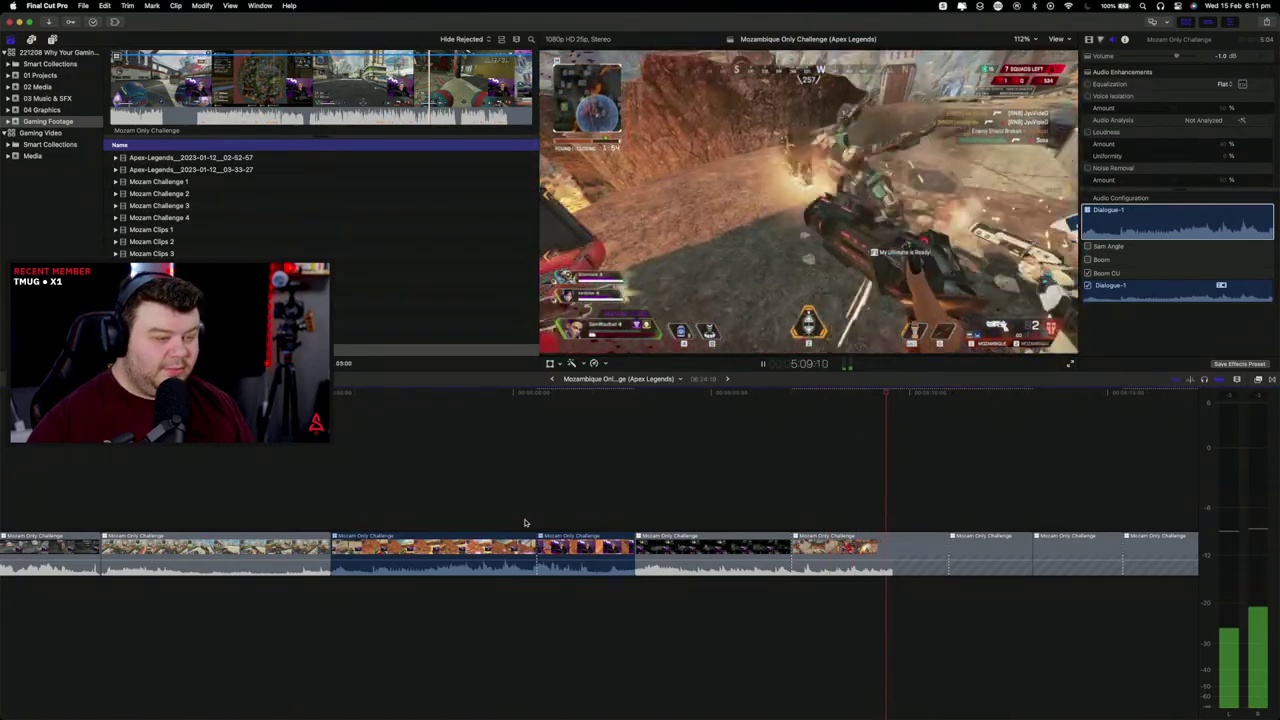
{"action": "scroll", "coordinate": [524, 522], "scroll_direction": "right", "scroll_amount": 4}
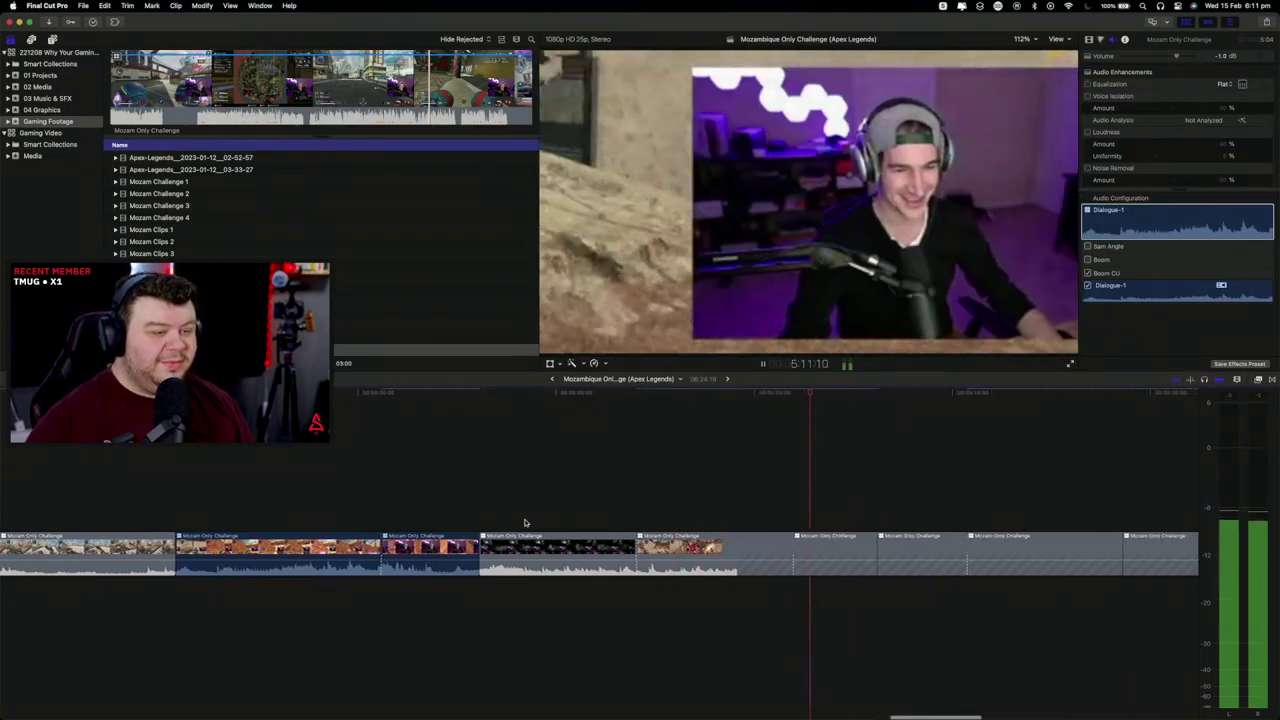
{"action": "scroll", "coordinate": [524, 522], "scroll_direction": "right", "scroll_amount": 5}
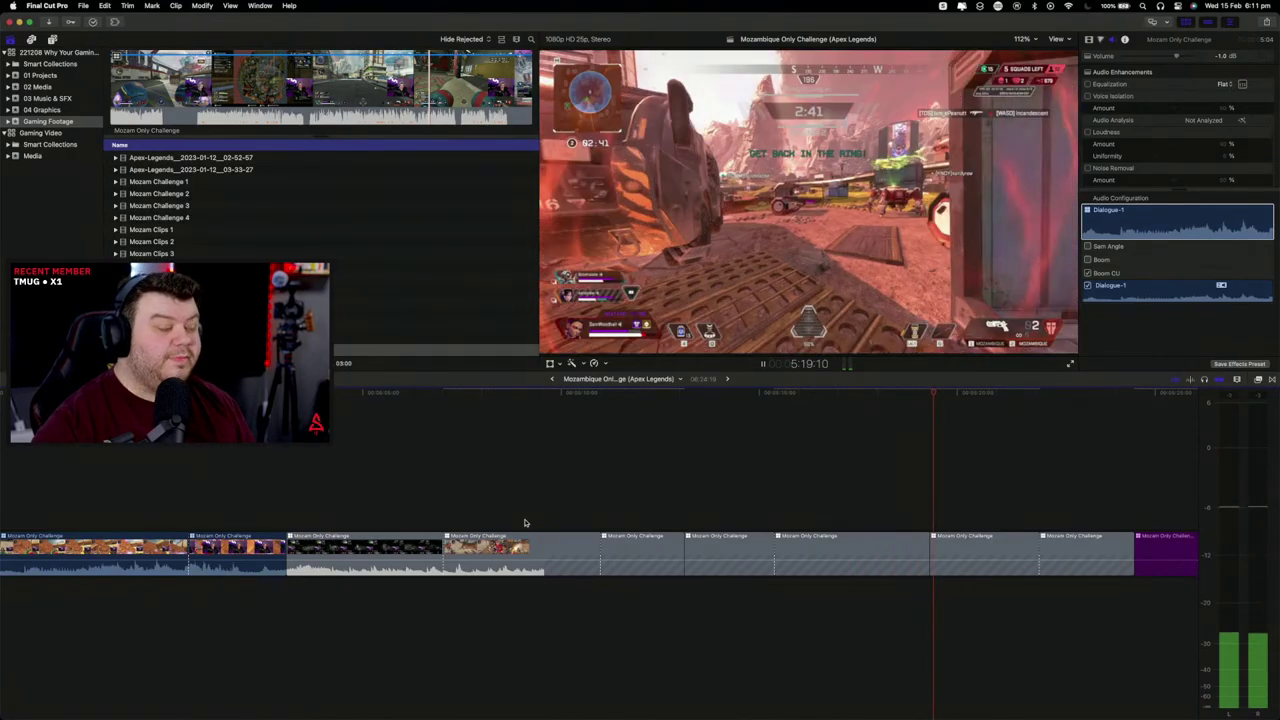
{"action": "key", "text": "space"}
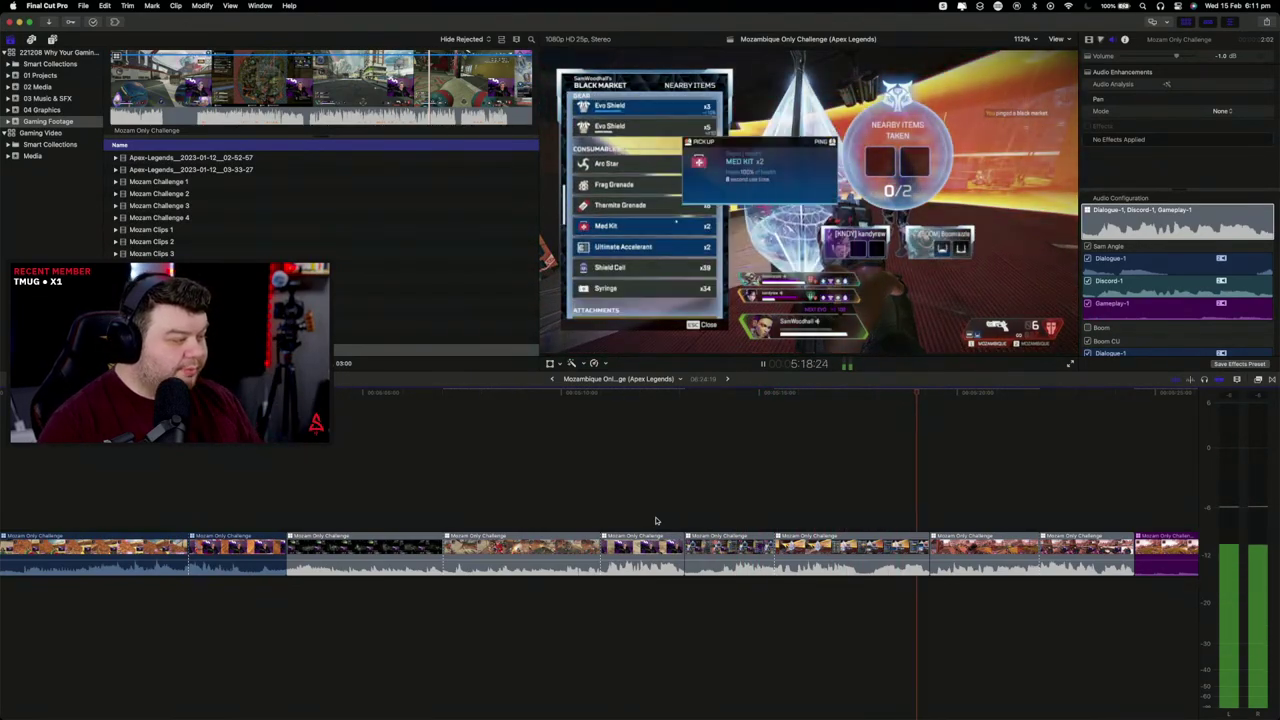
{"action": "key", "text": "space"}
{"action": "scroll", "coordinate": [645, 522], "scroll_direction": "right", "scroll_amount": 5}
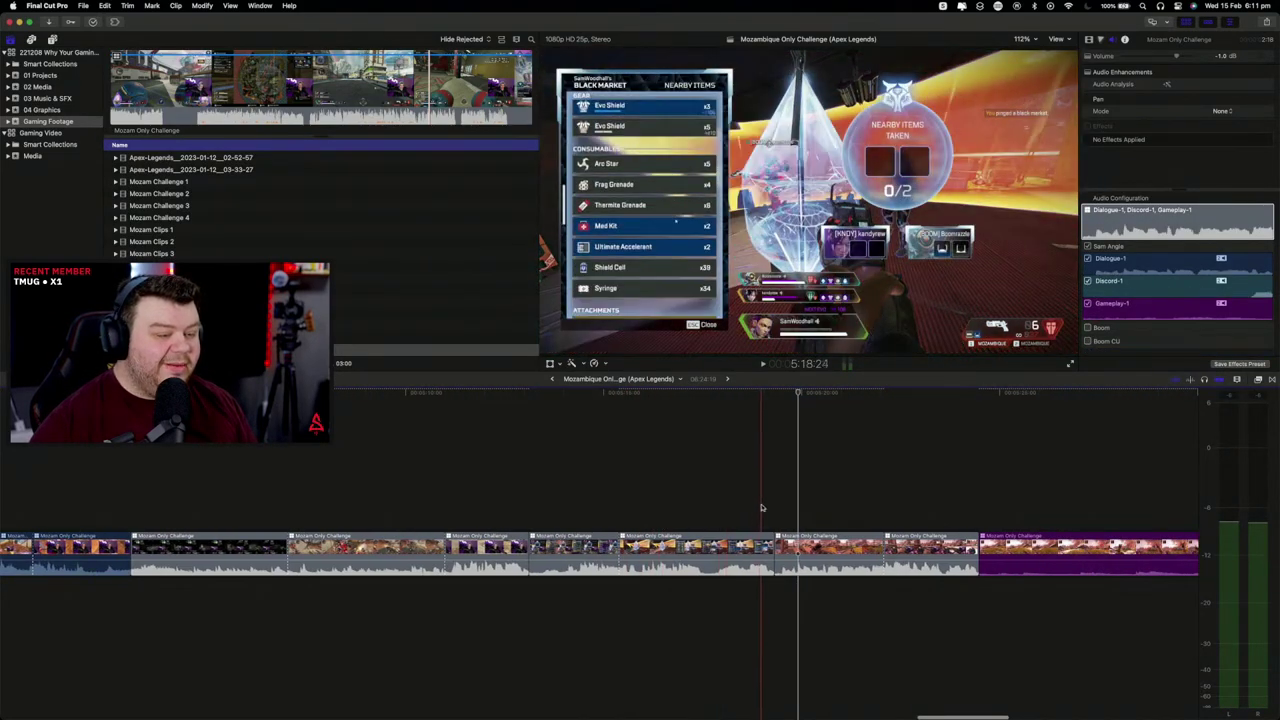
{"action": "key", "text": "space"}
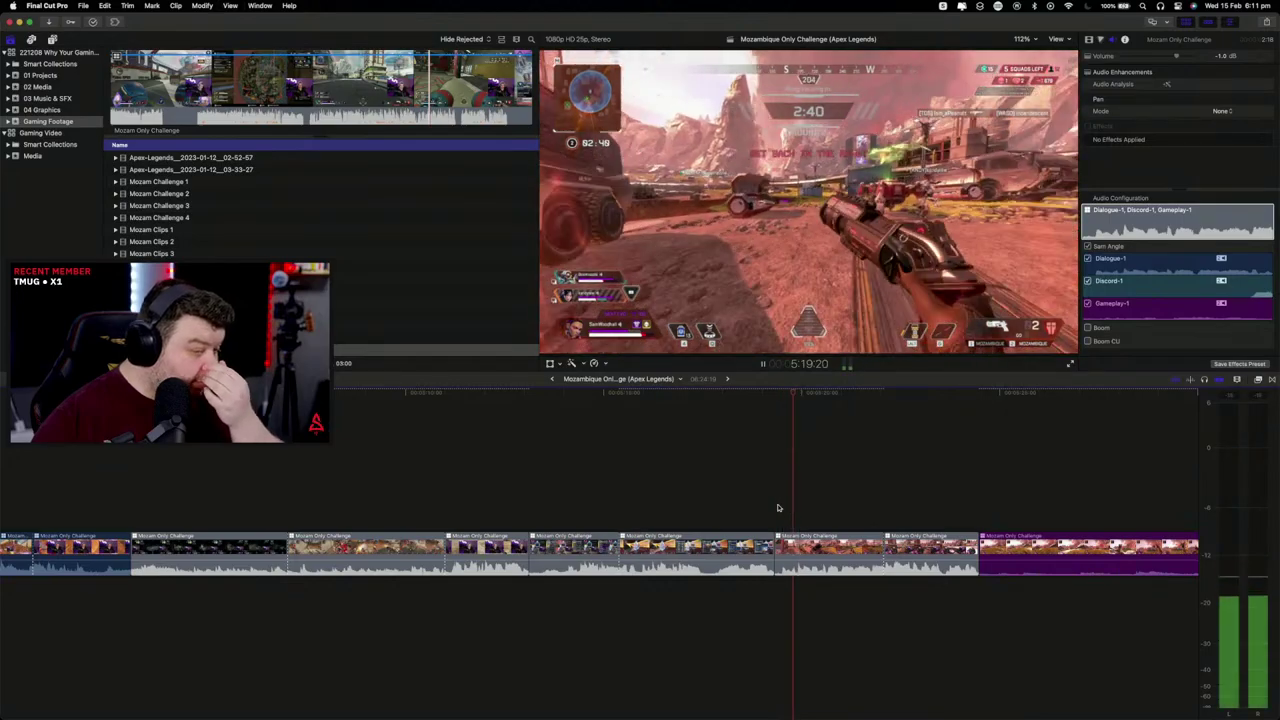
{"action": "scroll", "coordinate": [778, 508], "scroll_direction": "right", "scroll_amount": 5}
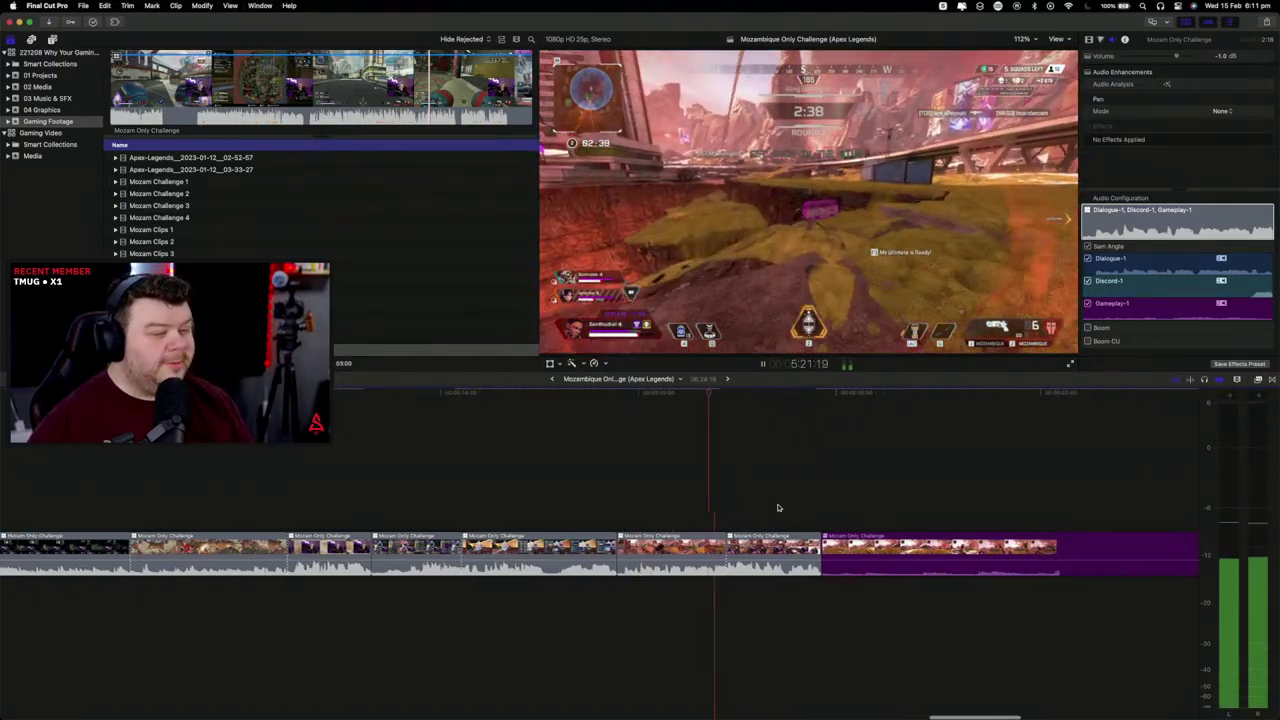
{"action": "scroll", "coordinate": [767, 509], "scroll_direction": "right", "scroll_amount": 3}
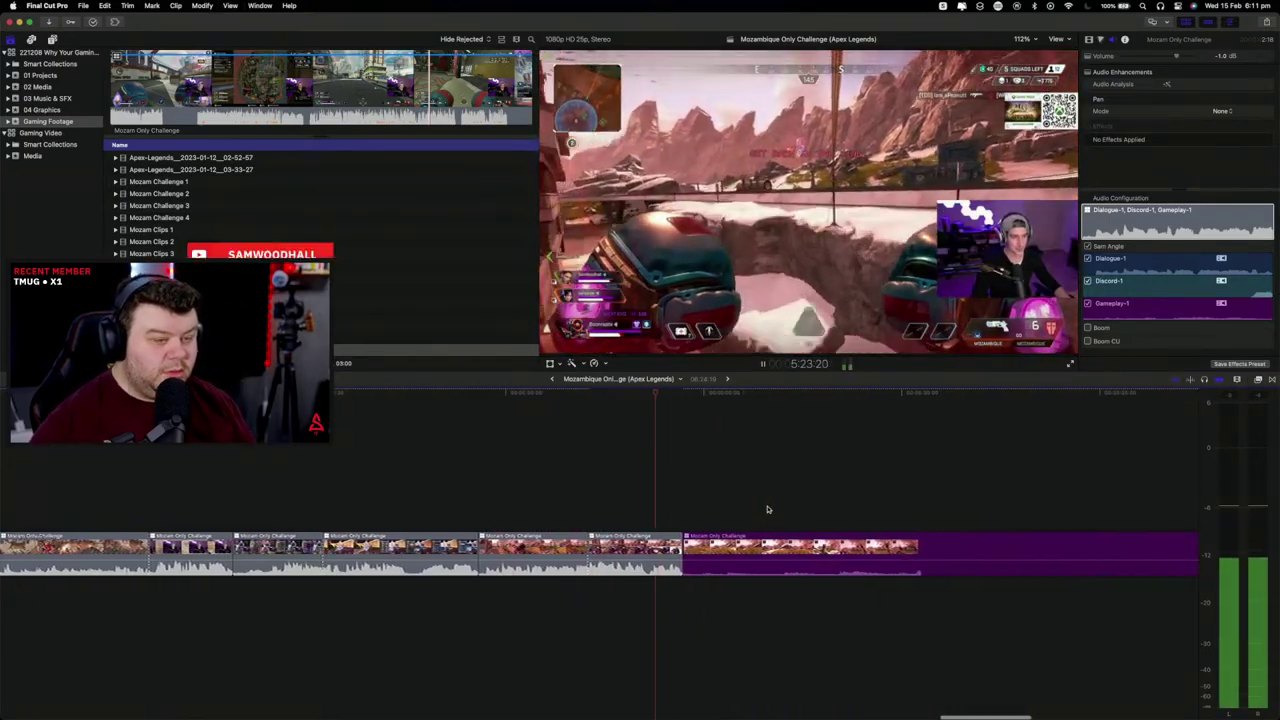
{"action": "key", "text": "space"}
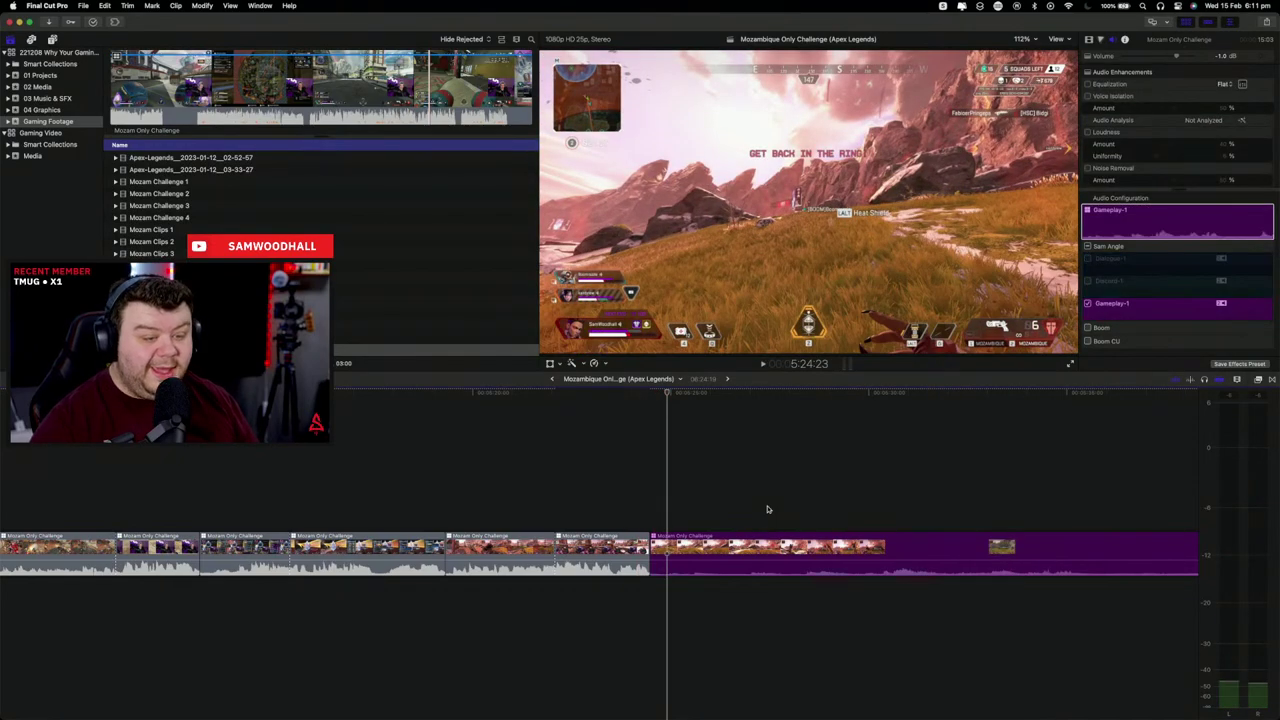
{"action": "key", "text": "space"}
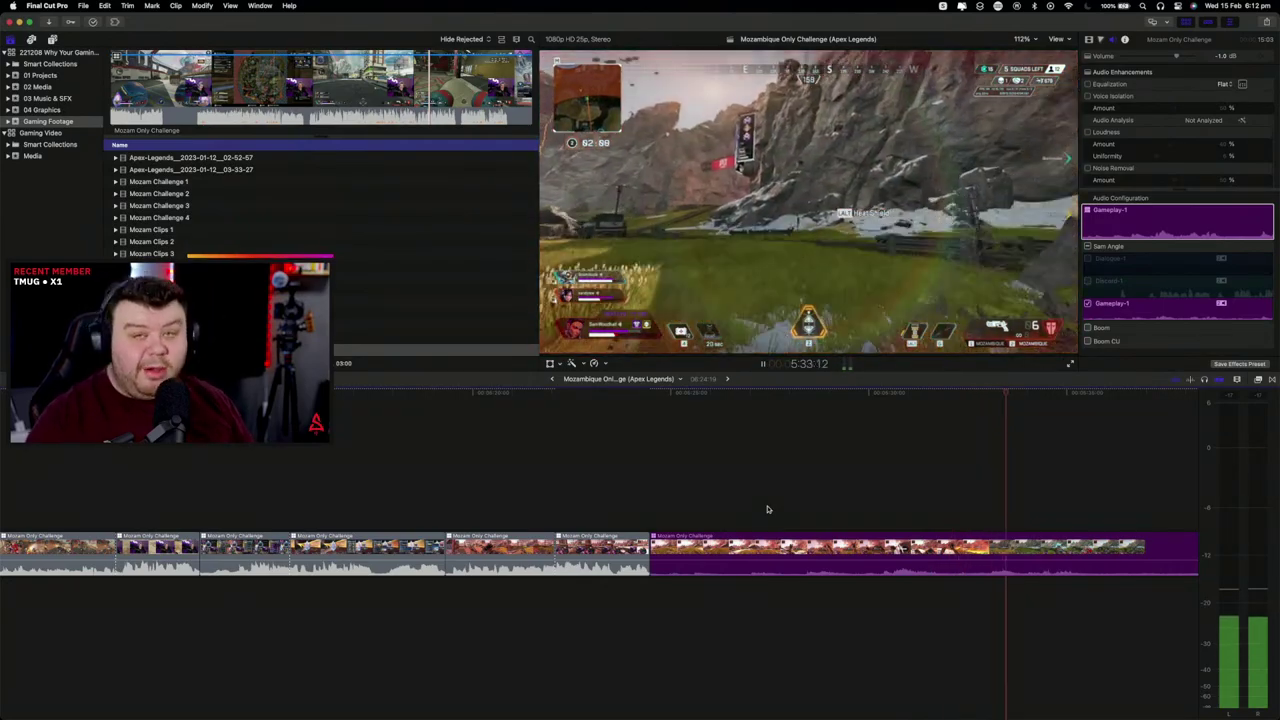
{"action": "key", "text": "space"}
{"action": "scroll", "coordinate": [777, 523], "scroll_direction": "right", "scroll_amount": 3}
{"action": "scroll", "coordinate": [777, 523], "scroll_direction": "right", "scroll_amount": 1}
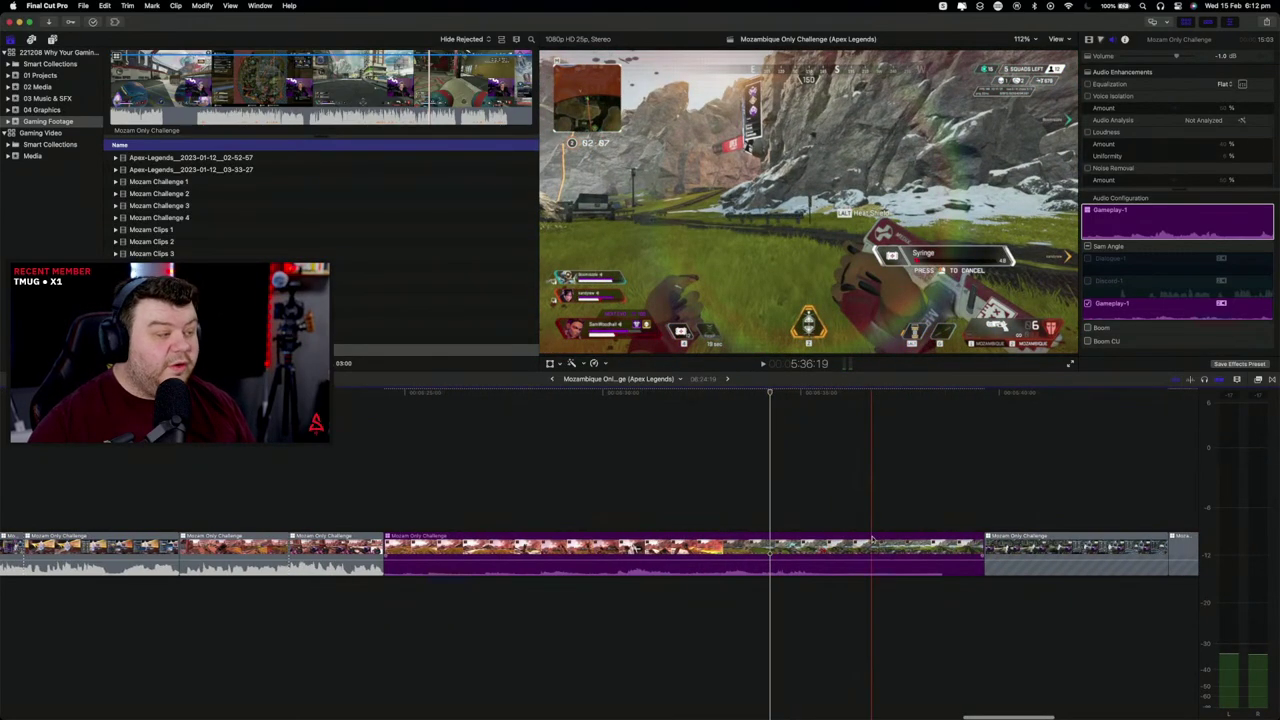
{"action": "key", "text": "space"}
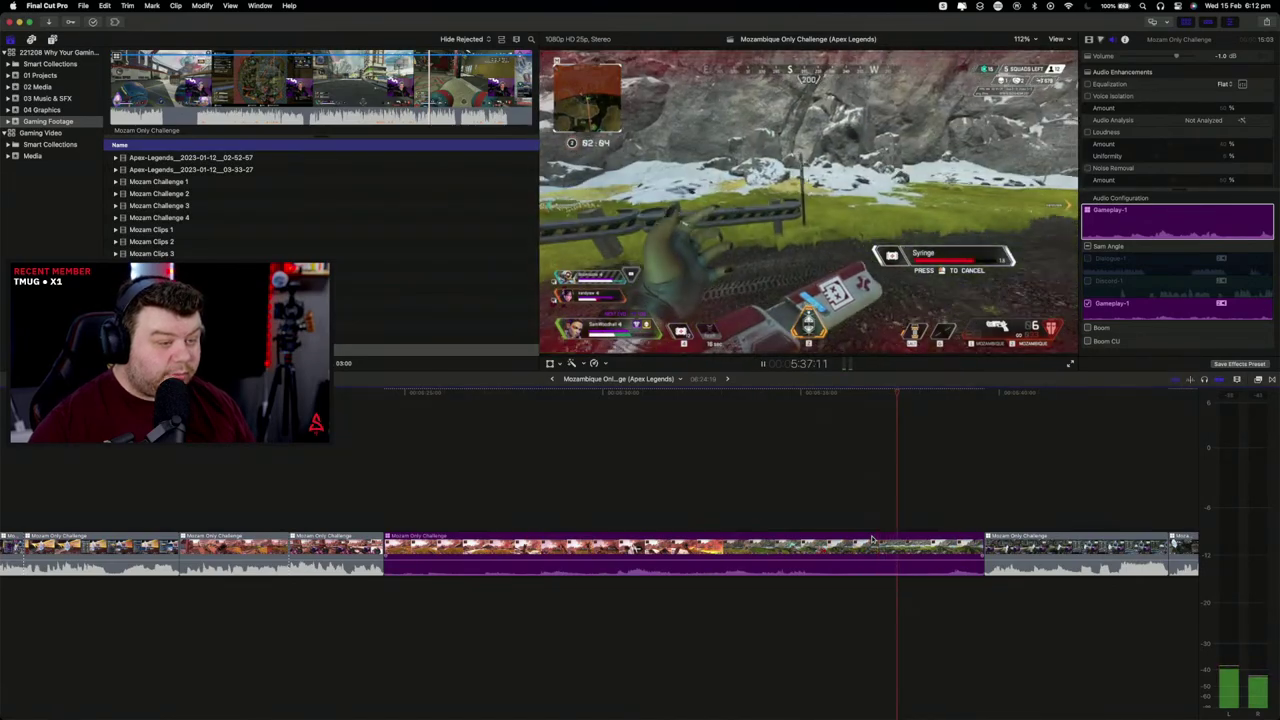
{"action": "scroll", "coordinate": [872, 540], "scroll_direction": "right", "scroll_amount": 1}
{"action": "key", "text": "space"}
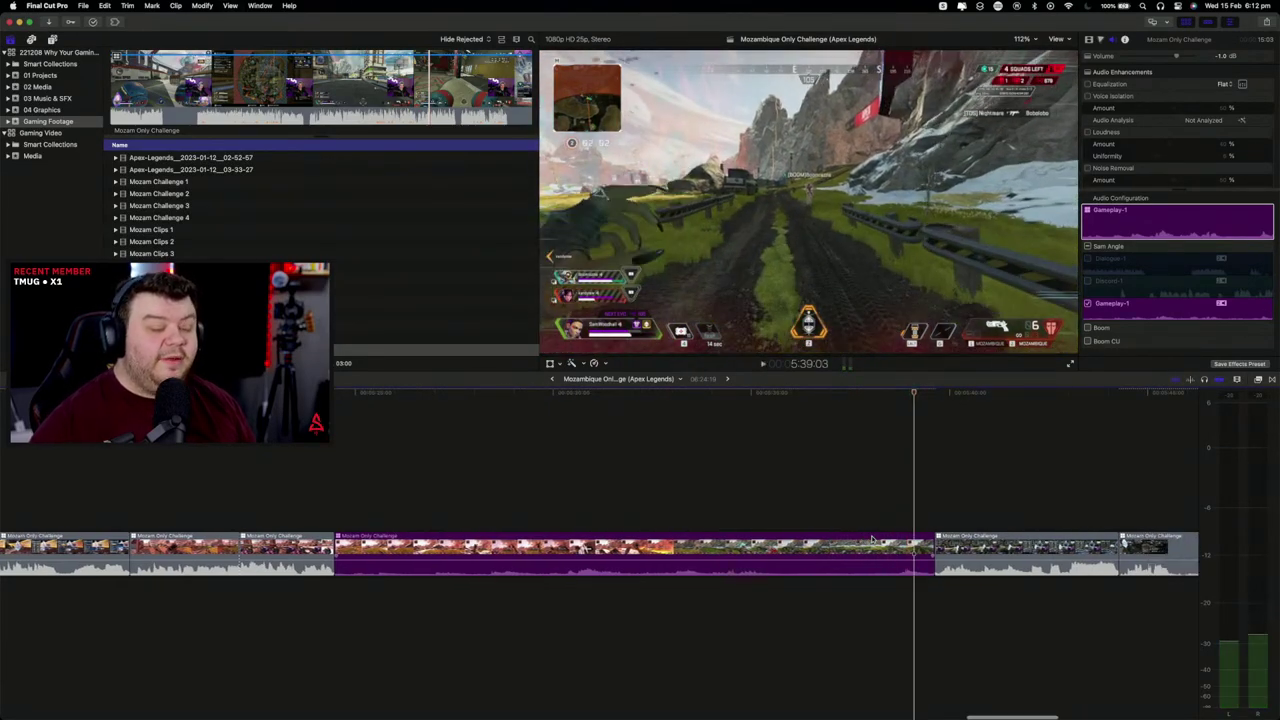
{"action": "key", "text": "space"}
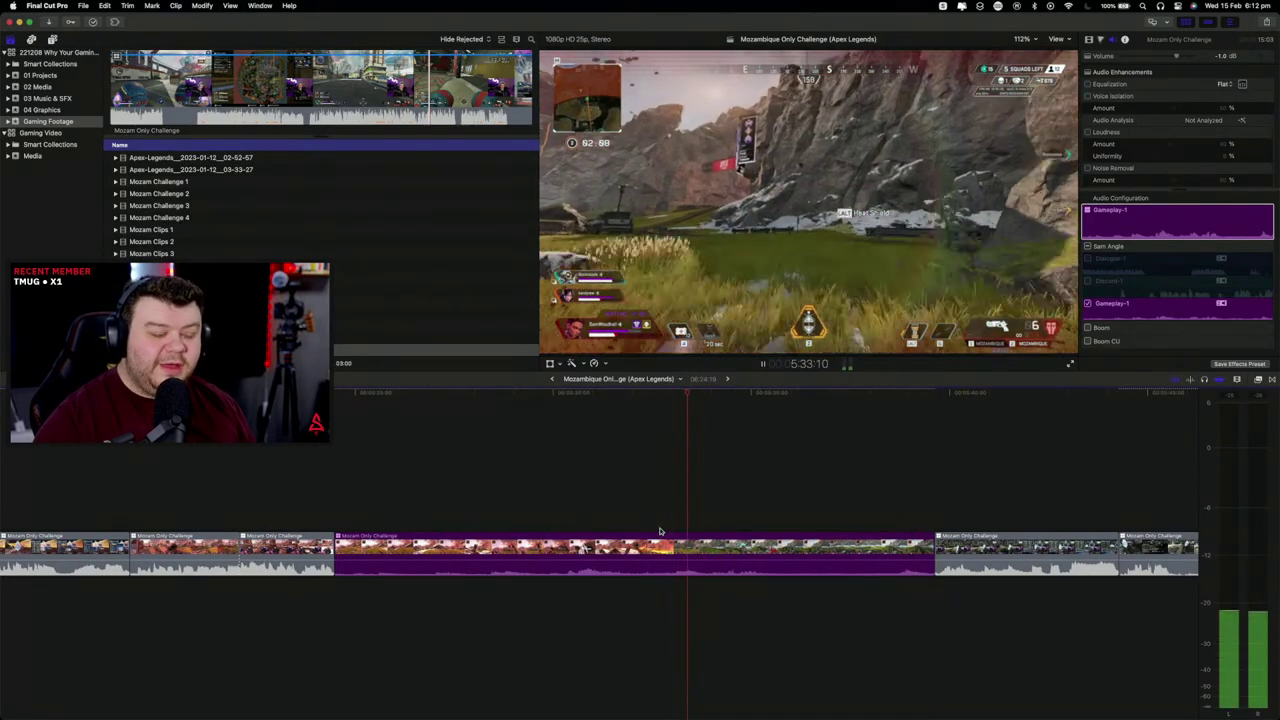
{"action": "key", "text": "space"}
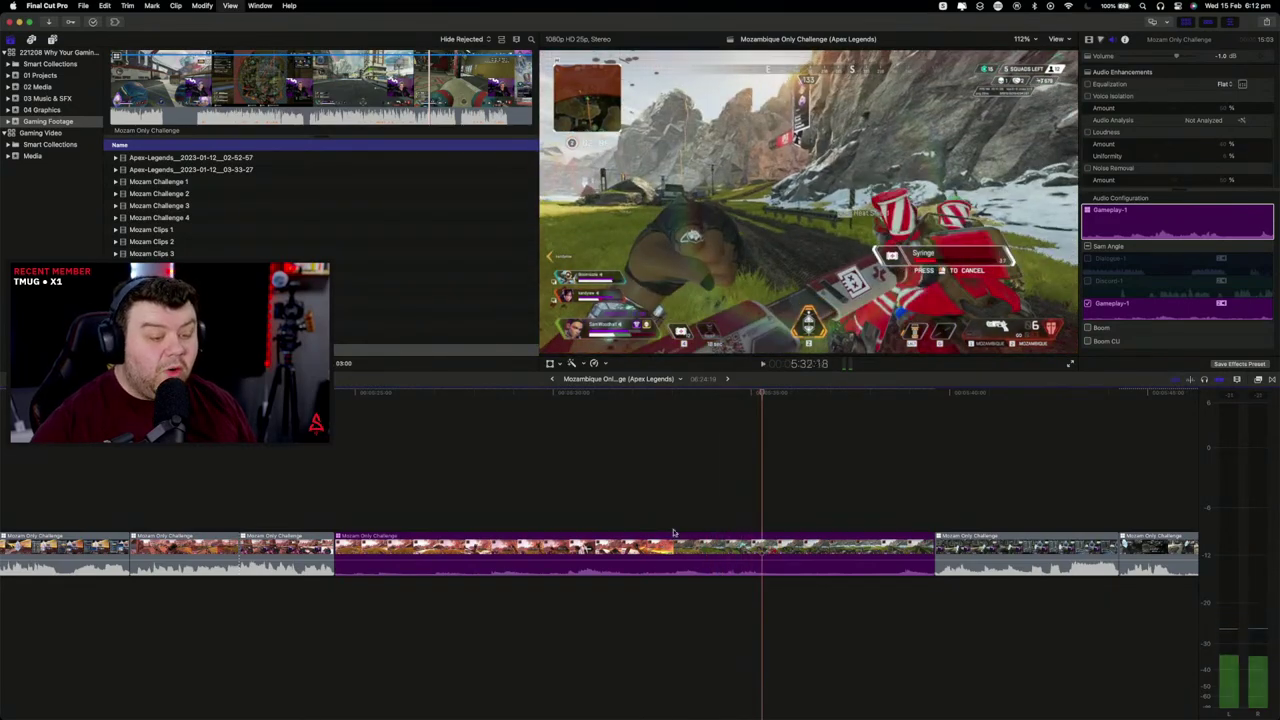
{"action": "key", "text": "space"}
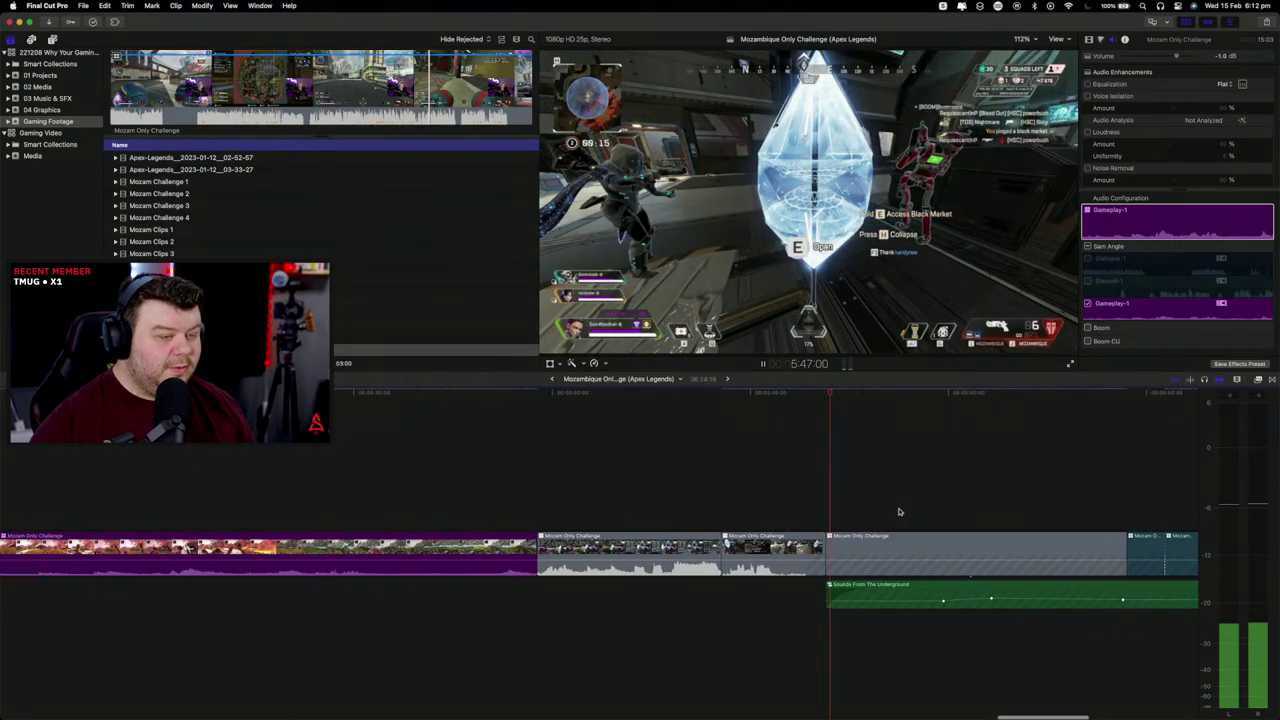
{"action": "key", "text": "space"}
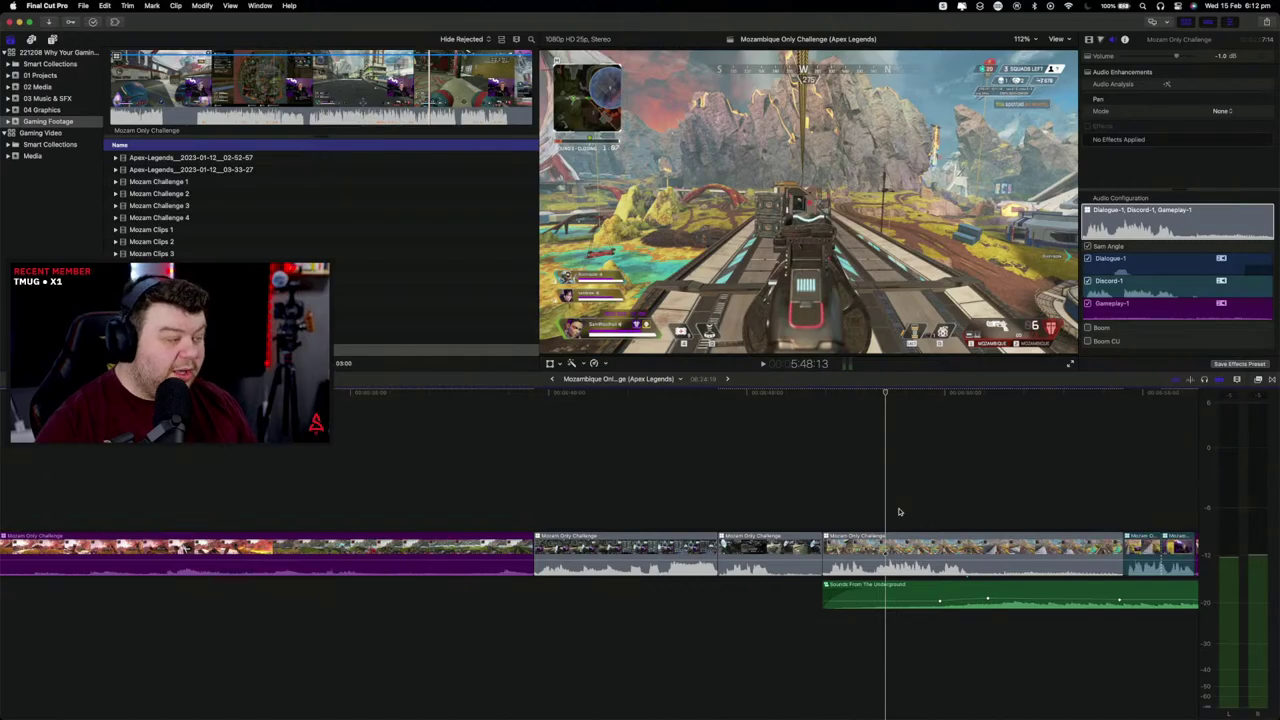
{"action": "key", "text": "space"}
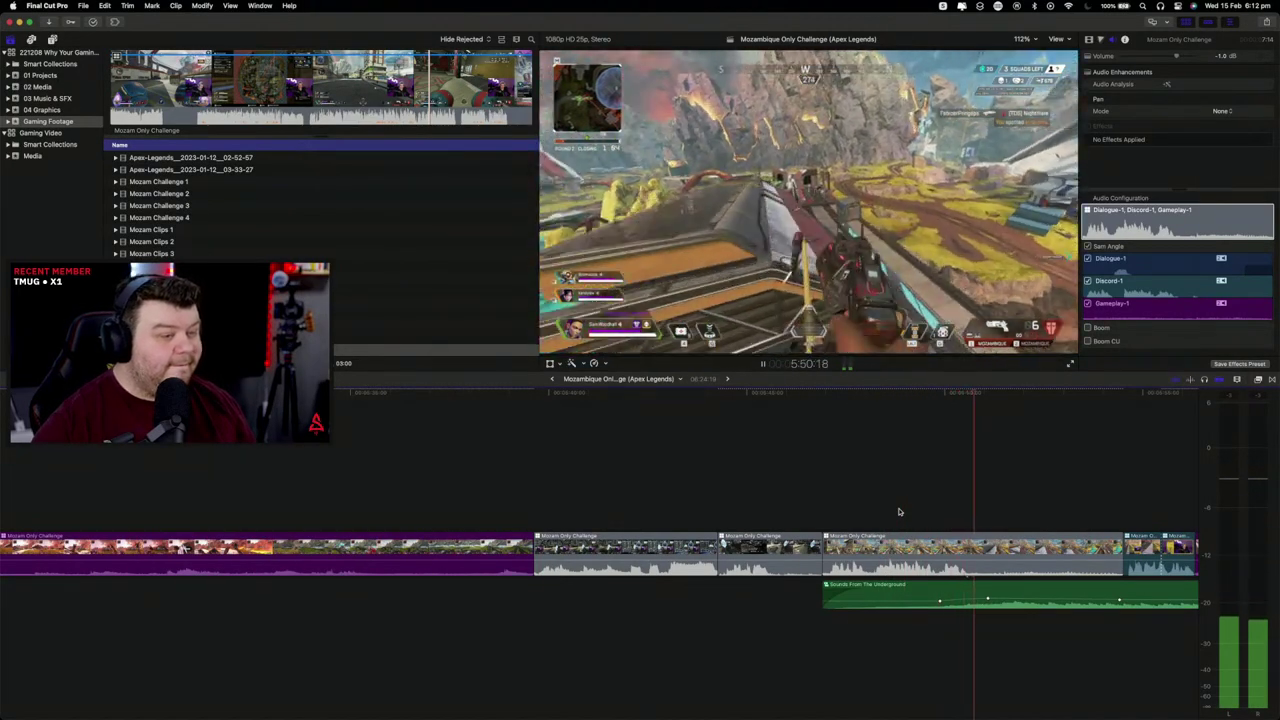
{"action": "scroll", "coordinate": [898, 512], "scroll_direction": "right", "scroll_amount": 2}
{"action": "scroll", "coordinate": [898, 512], "scroll_direction": "right", "scroll_amount": 4}
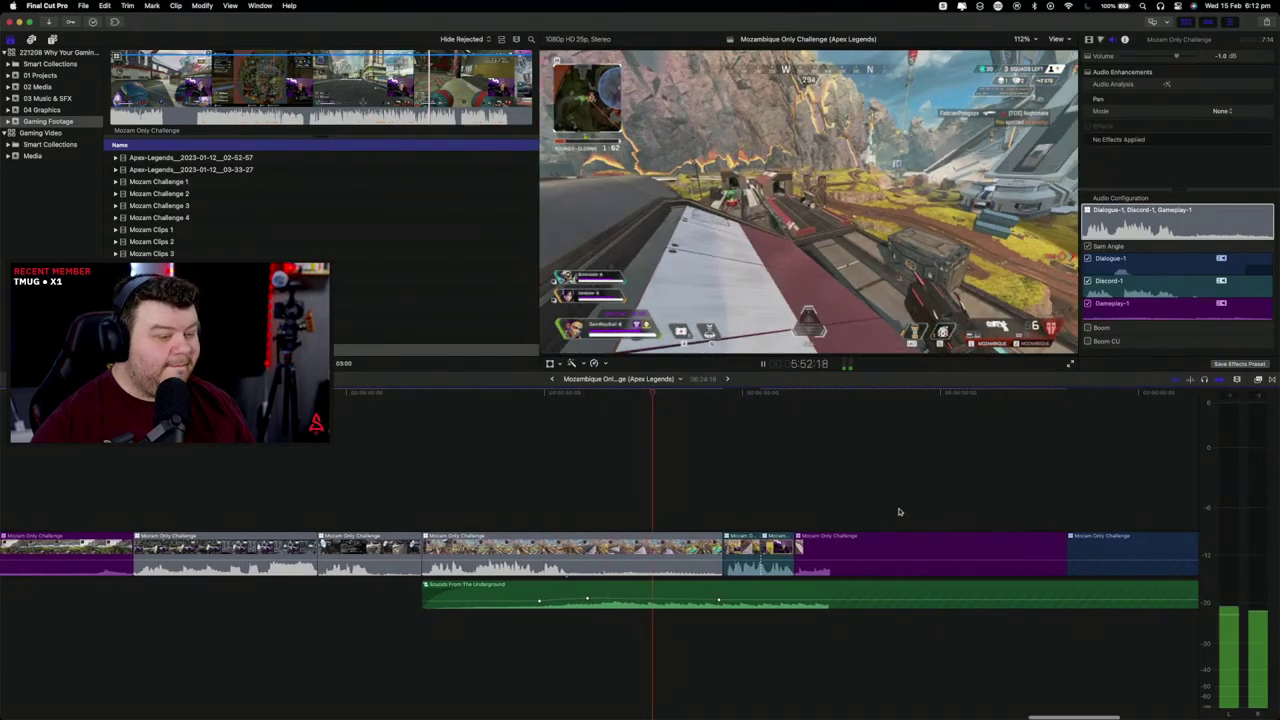
{"action": "key", "text": "space"}
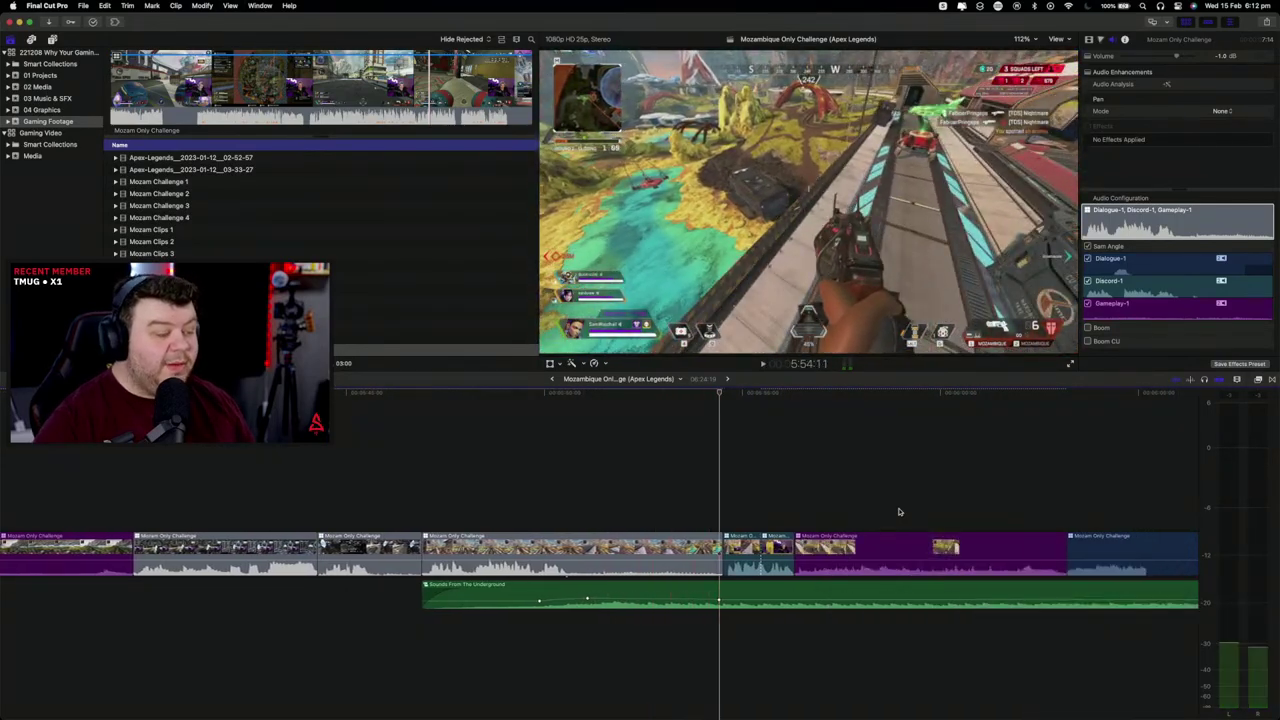
{"action": "key", "text": "space"}
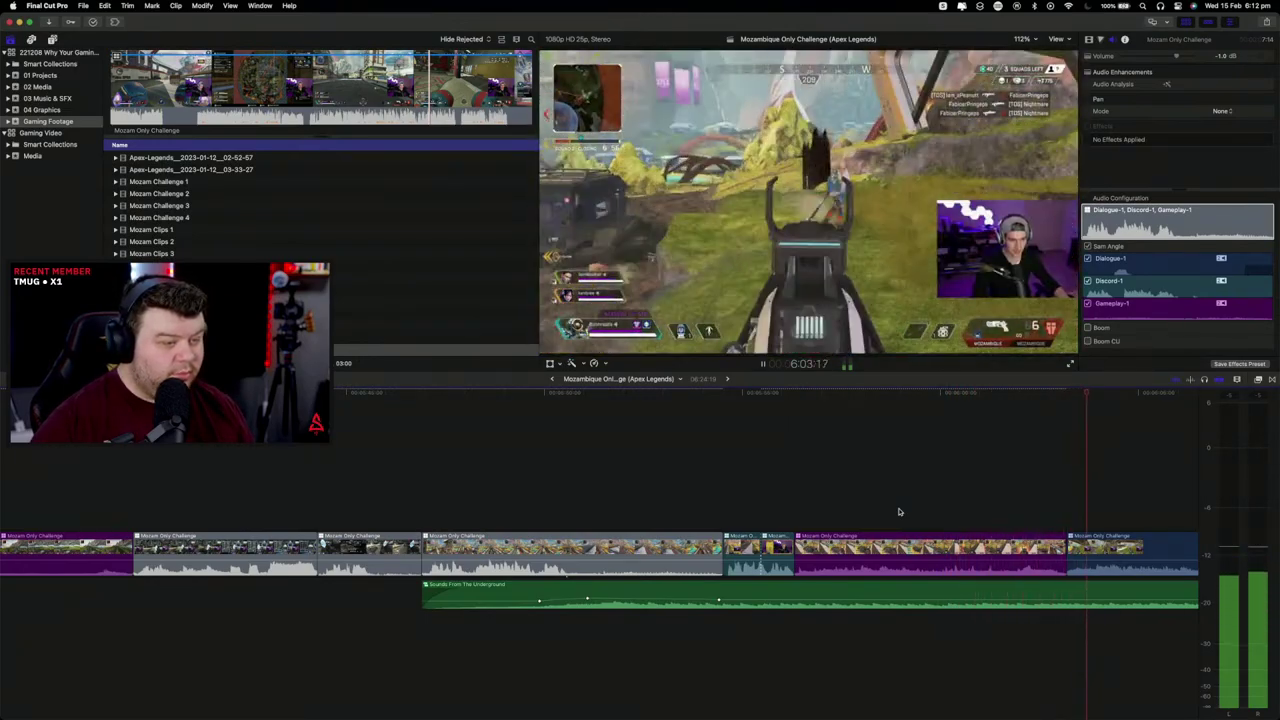
{"action": "left_click", "coordinate": [738, 540]}
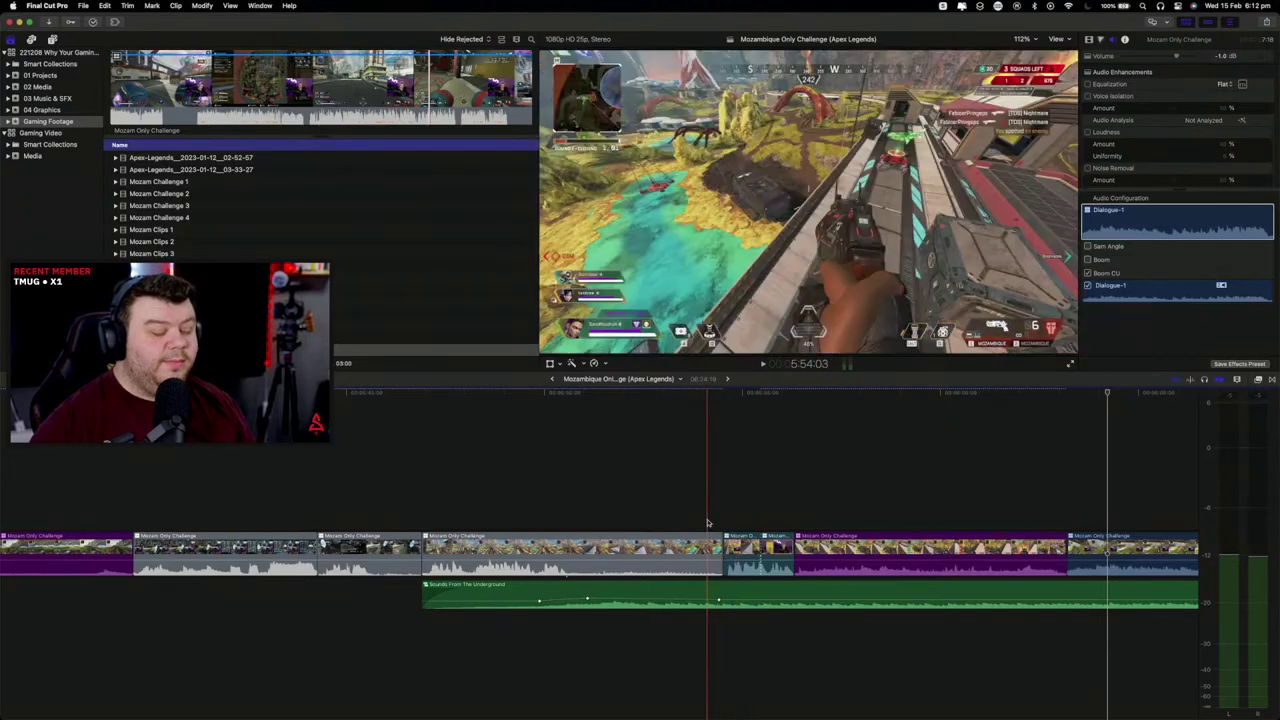
{"action": "key", "text": "space"}
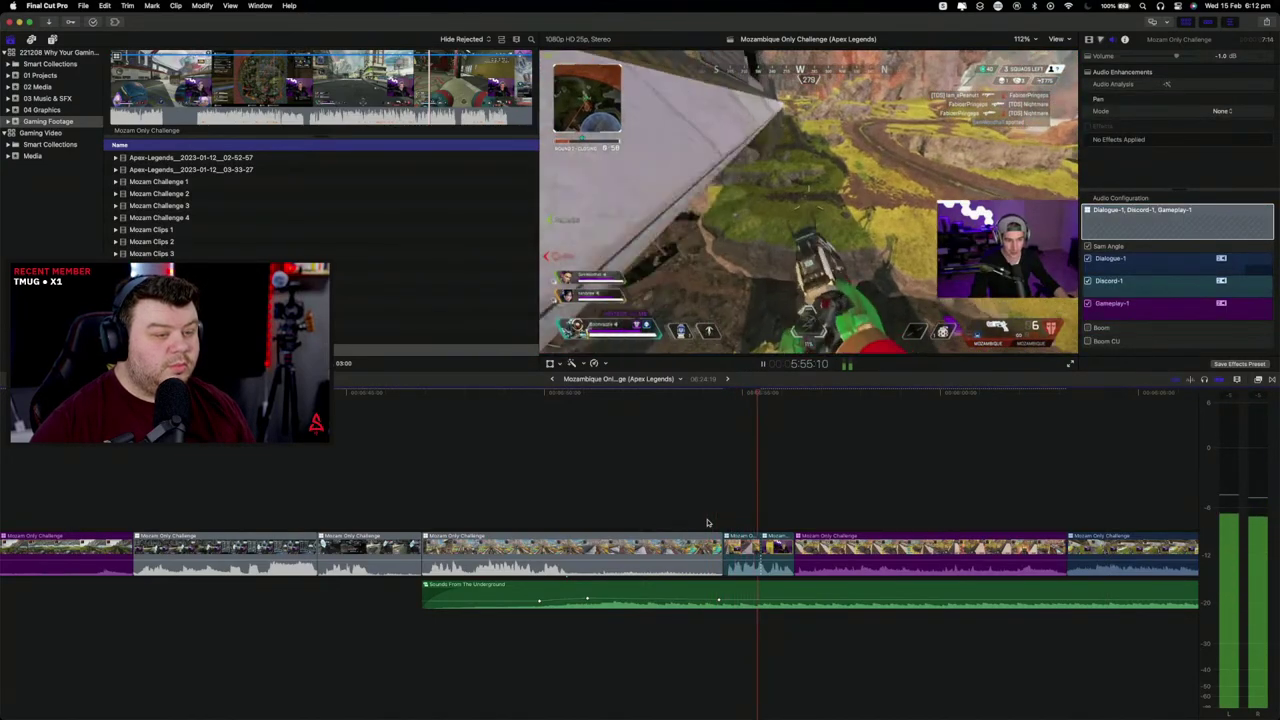
{"action": "key", "text": "space"}
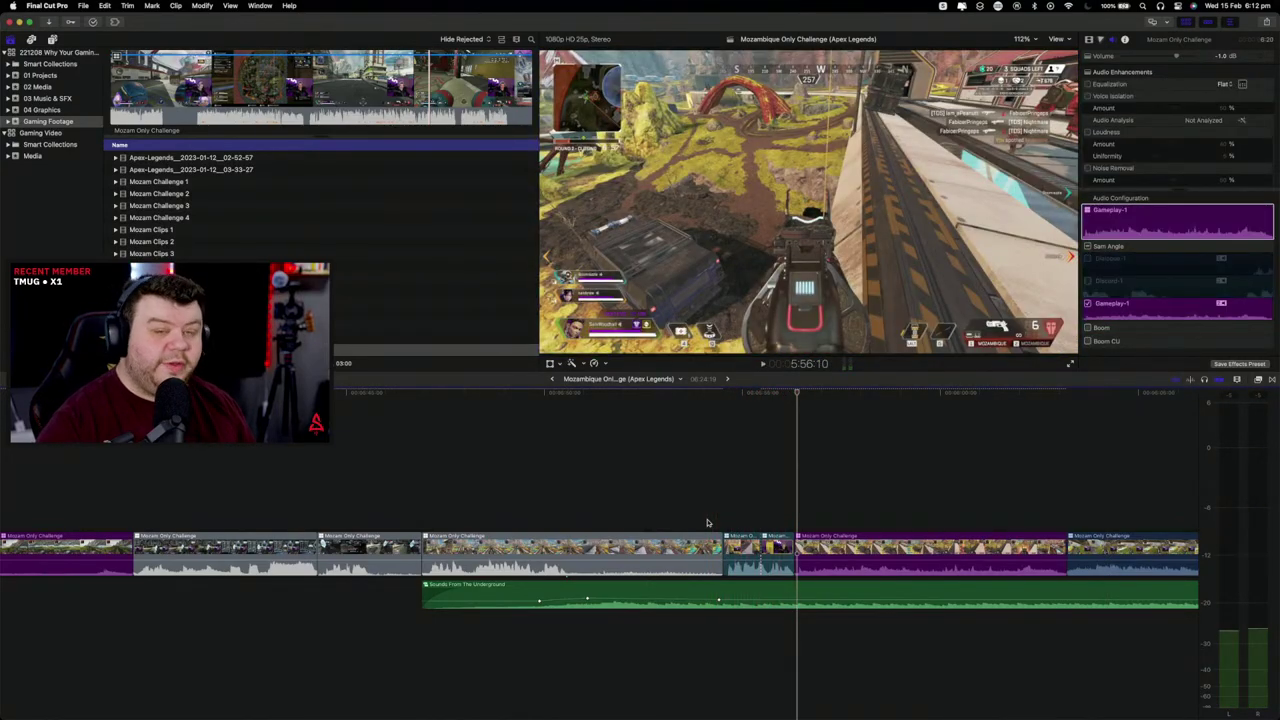
{"action": "key", "text": "space"}
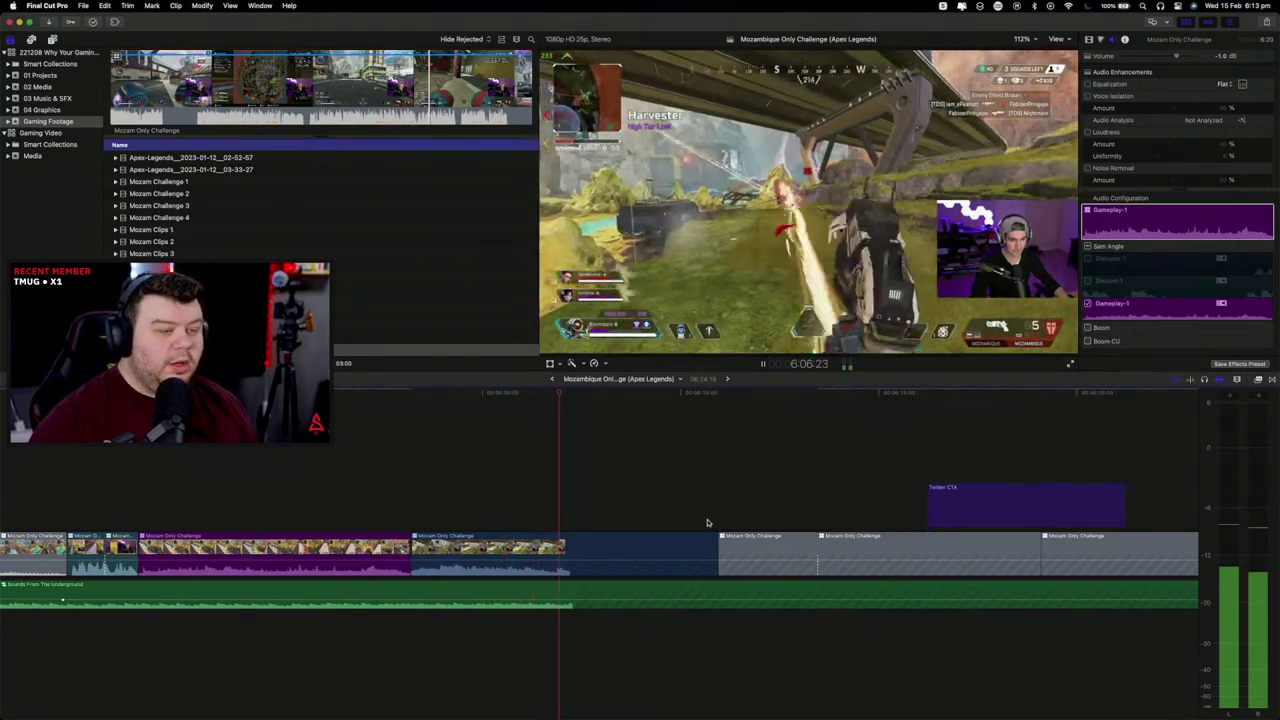
{"action": "key", "text": "space"}
{"action": "key", "text": "space"}
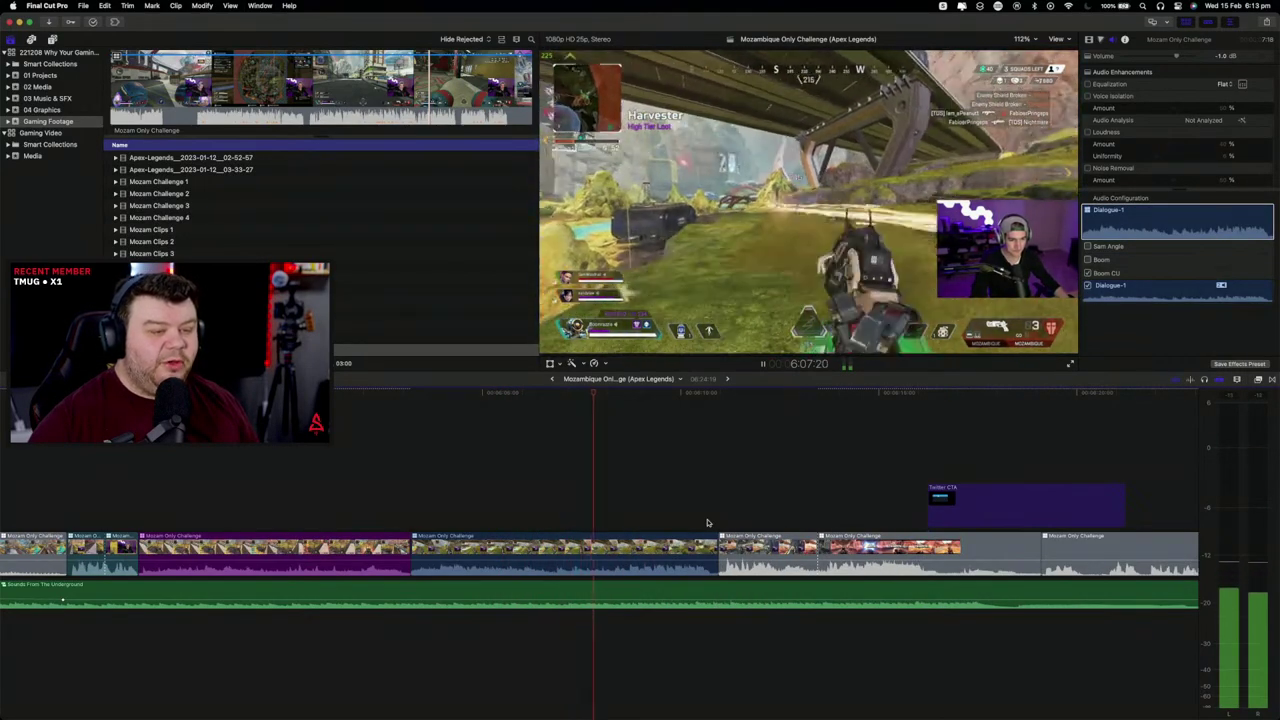
{"action": "key", "text": "space"}
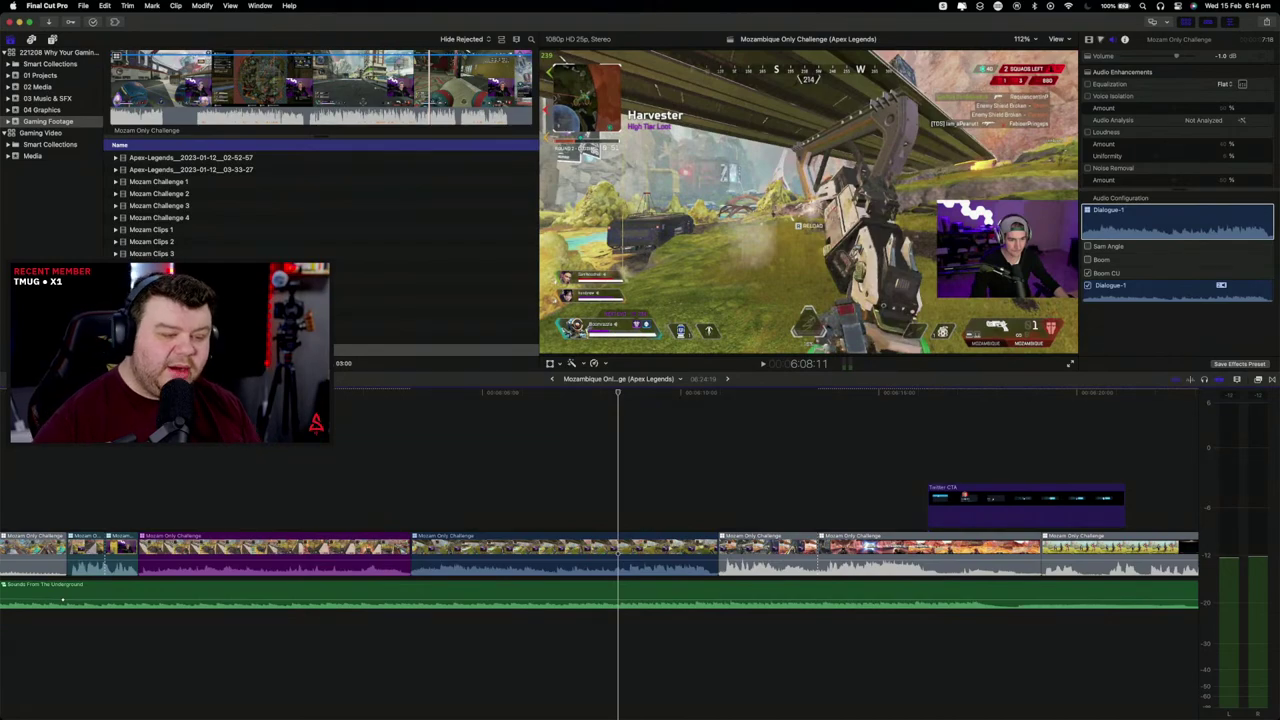
Step: Play the ending through to the Champions summary at 6:24:18 and zoom the timeline to fit
{"action": "scroll", "coordinate": [595, 570], "scroll_direction": "right", "scroll_amount": 10}
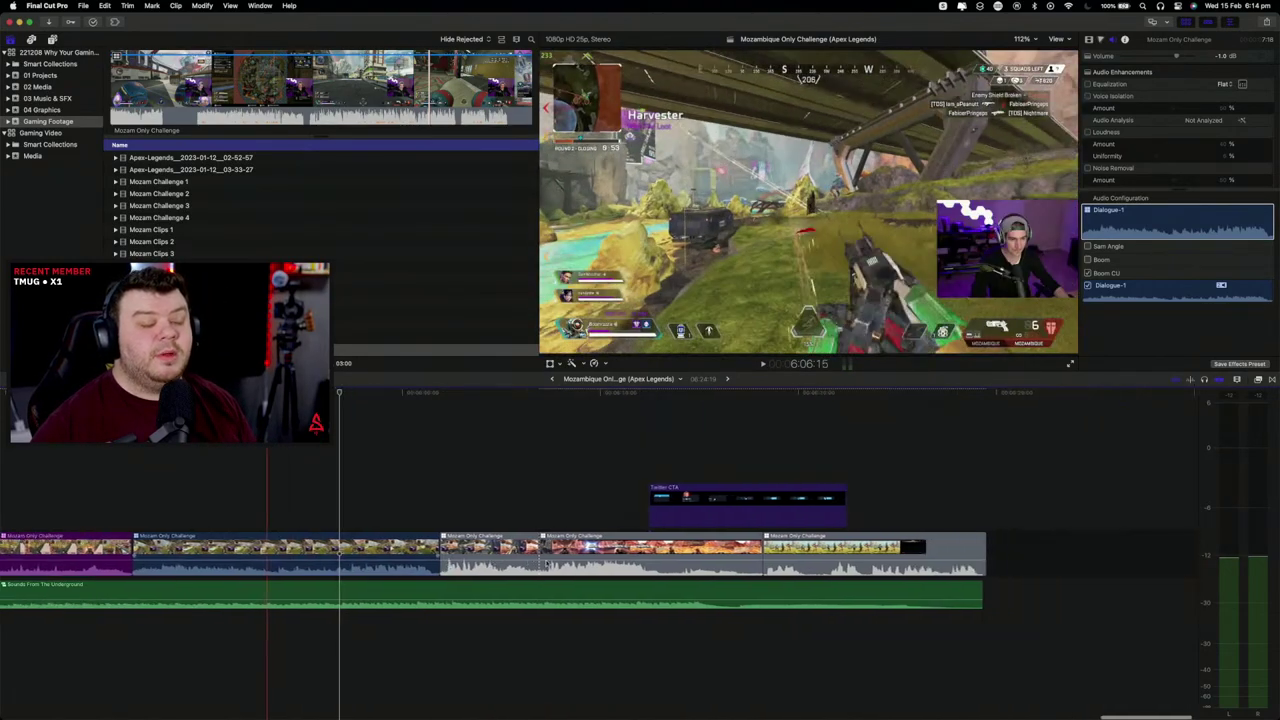
{"action": "scroll", "coordinate": [595, 570], "scroll_direction": "left", "scroll_amount": 1}
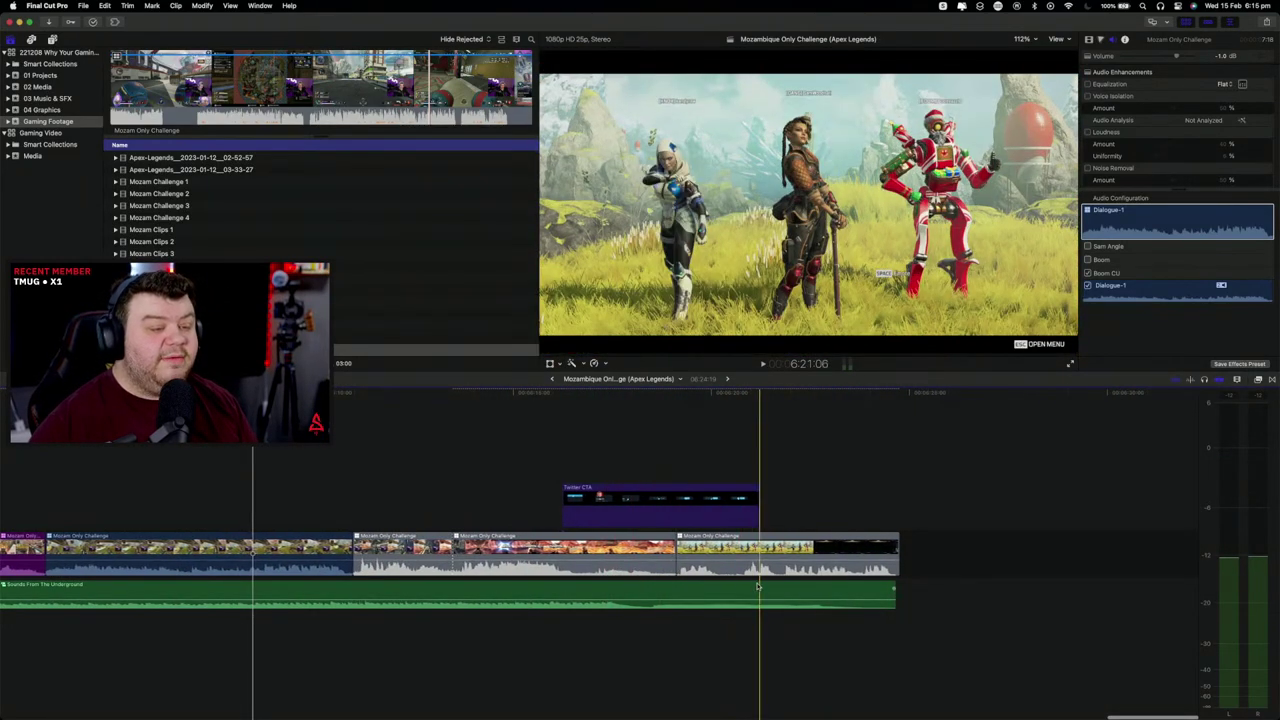
{"action": "key", "text": "space"}
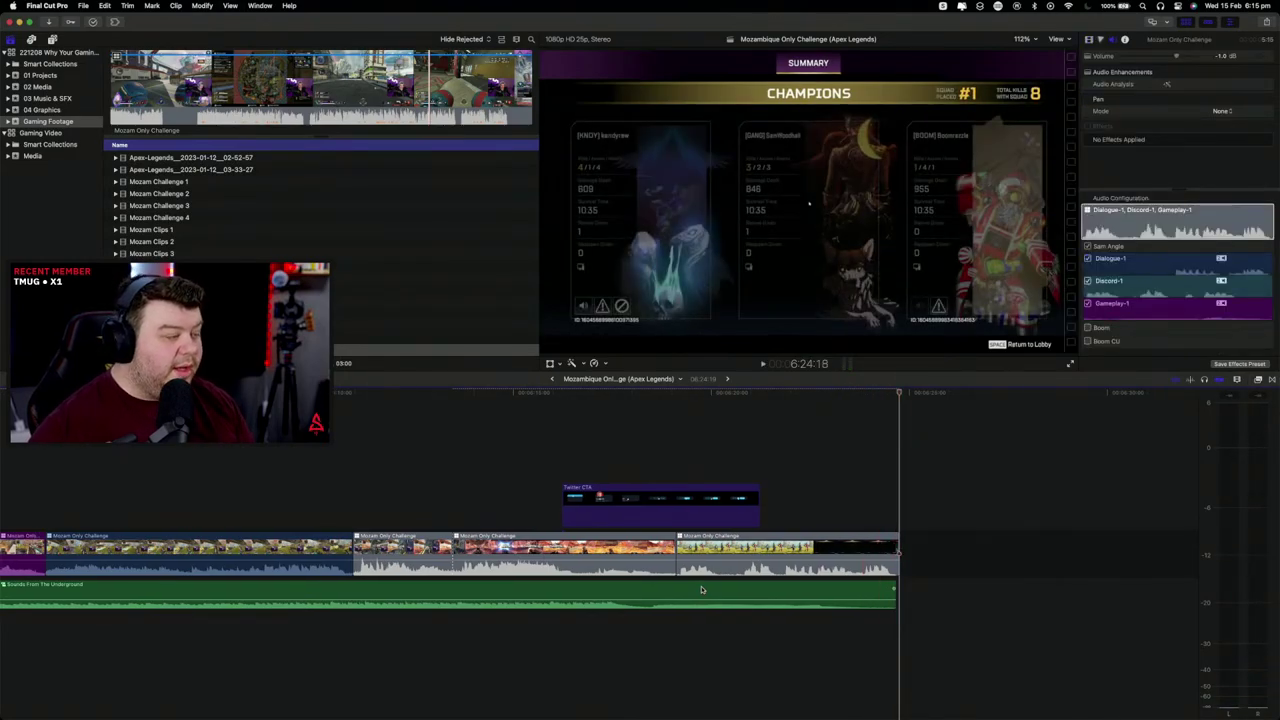
{"action": "key", "text": "shift+z"}
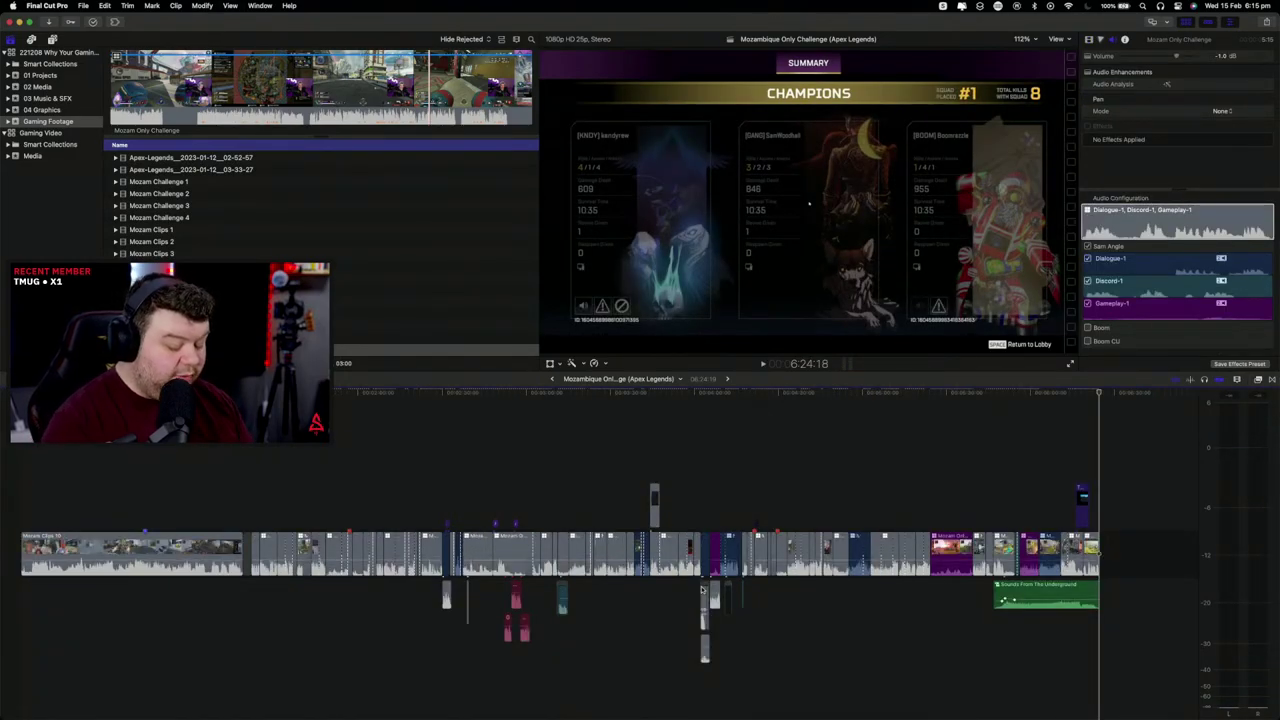
Step: Switch clip appearance to name-only bars and place the playhead earlier in the project
{"action": "key", "text": "ctrl+alt+6"}
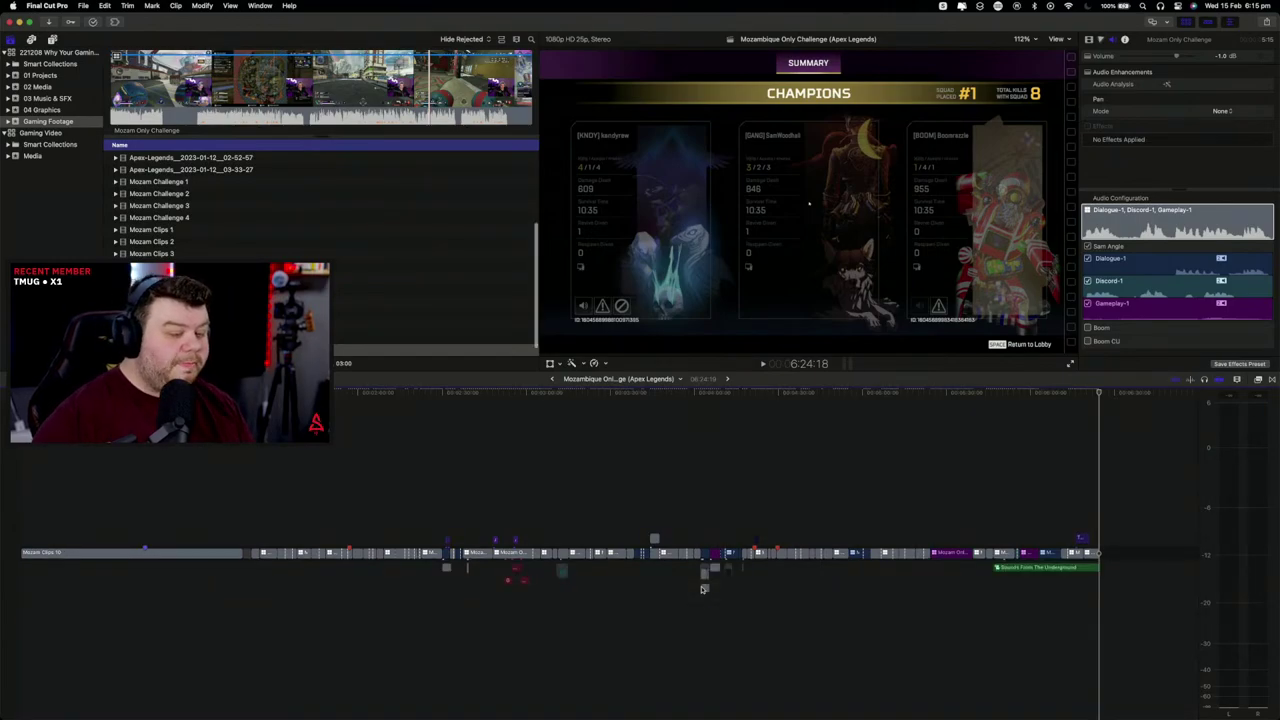
{"action": "left_click", "coordinate": [476, 597]}
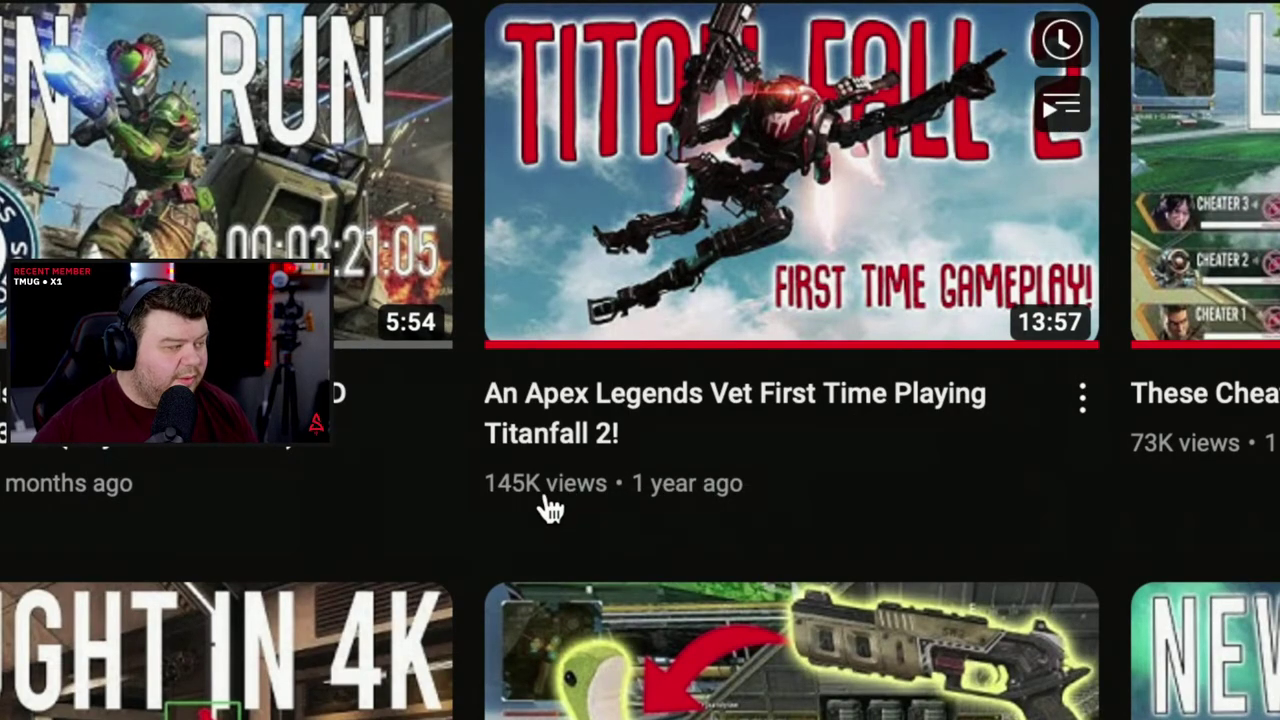
{"action": "scroll", "coordinate": [437, 214], "scroll_direction": "up", "scroll_amount": 2}
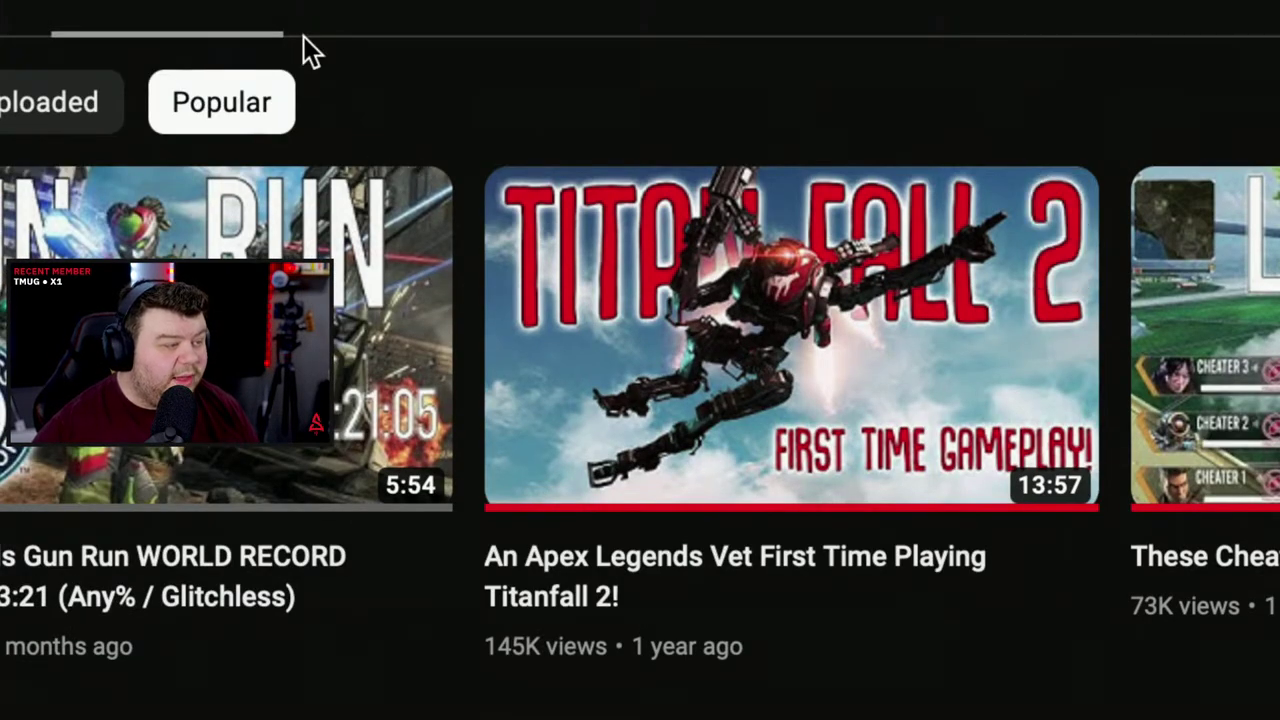
{"action": "scroll", "coordinate": [309, 49], "scroll_direction": "up", "scroll_amount": 2}
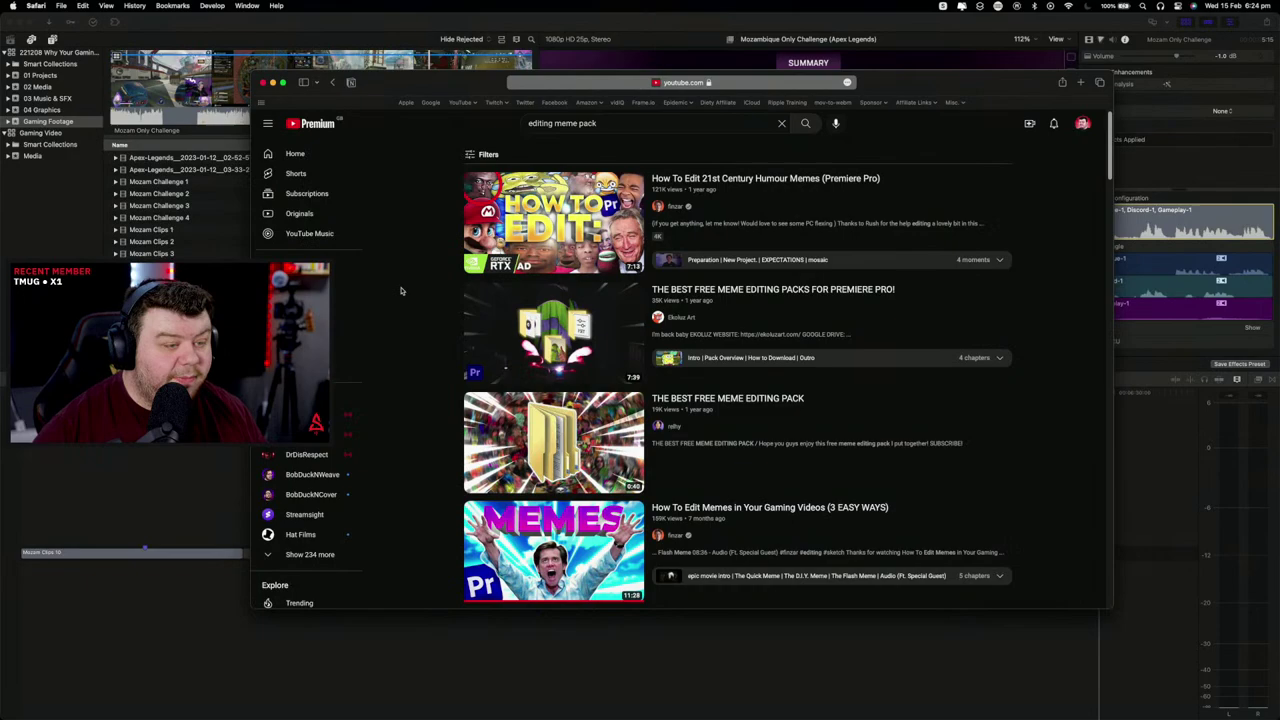
{"action": "scroll", "coordinate": [453, 294], "scroll_direction": "down", "scroll_amount": 1}
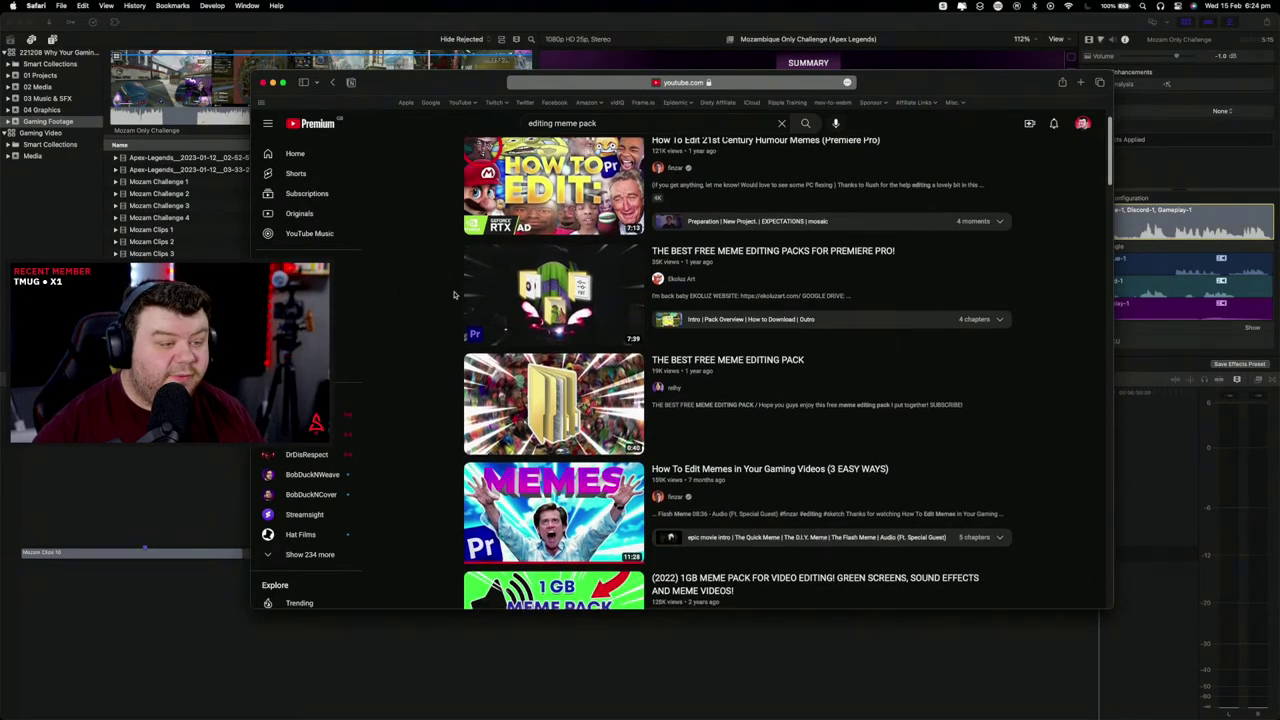
{"action": "mouse_move", "coordinate": [577, 290]}
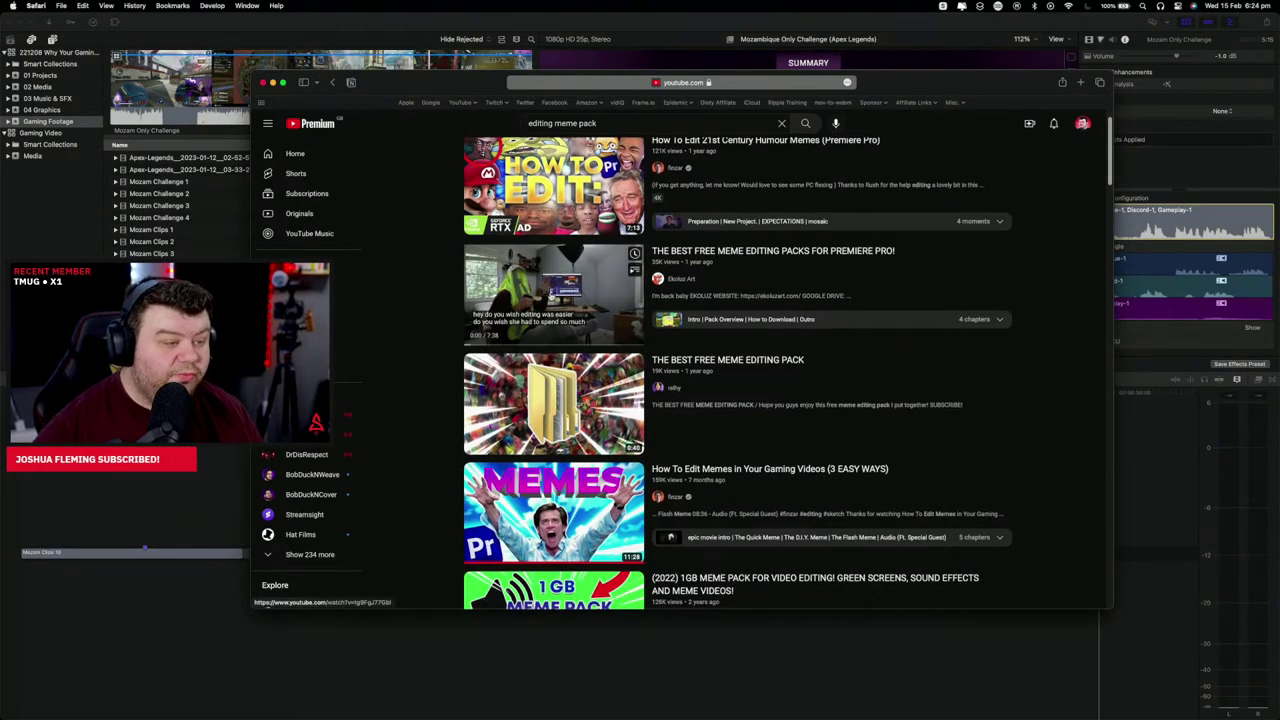
{"action": "mouse_move", "coordinate": [564, 431]}
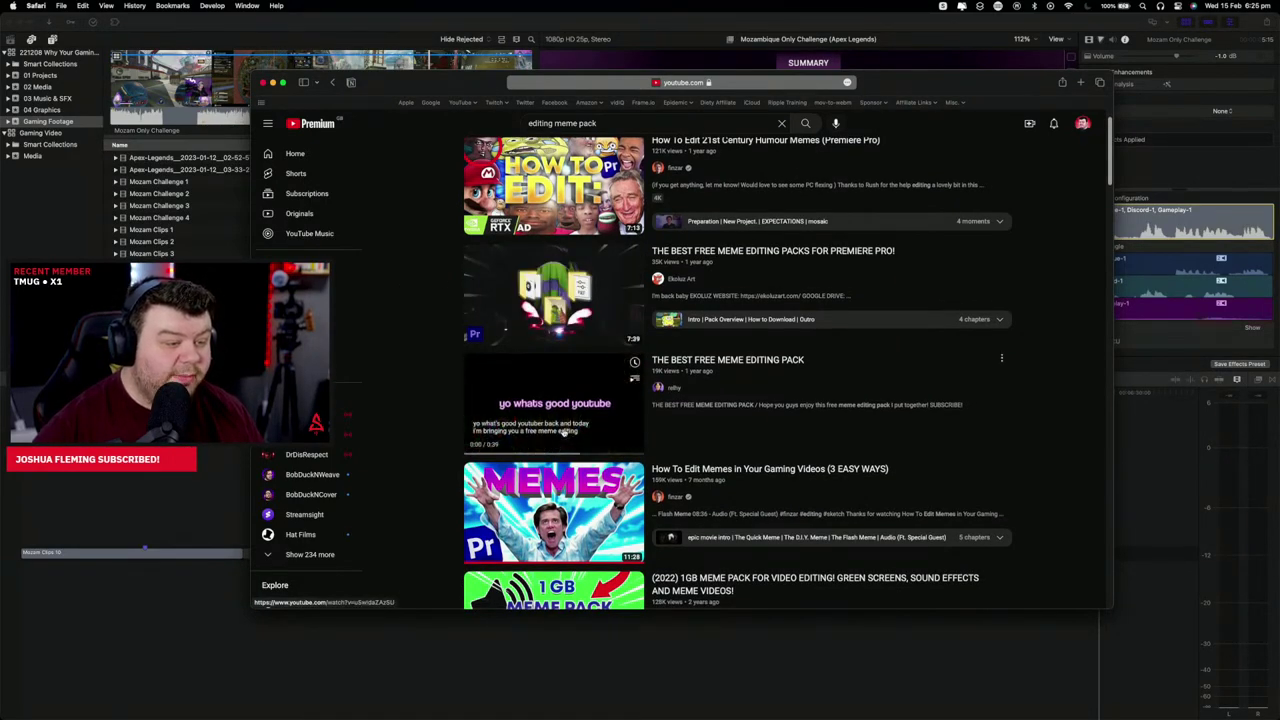
{"action": "scroll", "coordinate": [470, 414], "scroll_direction": "down", "scroll_amount": 5}
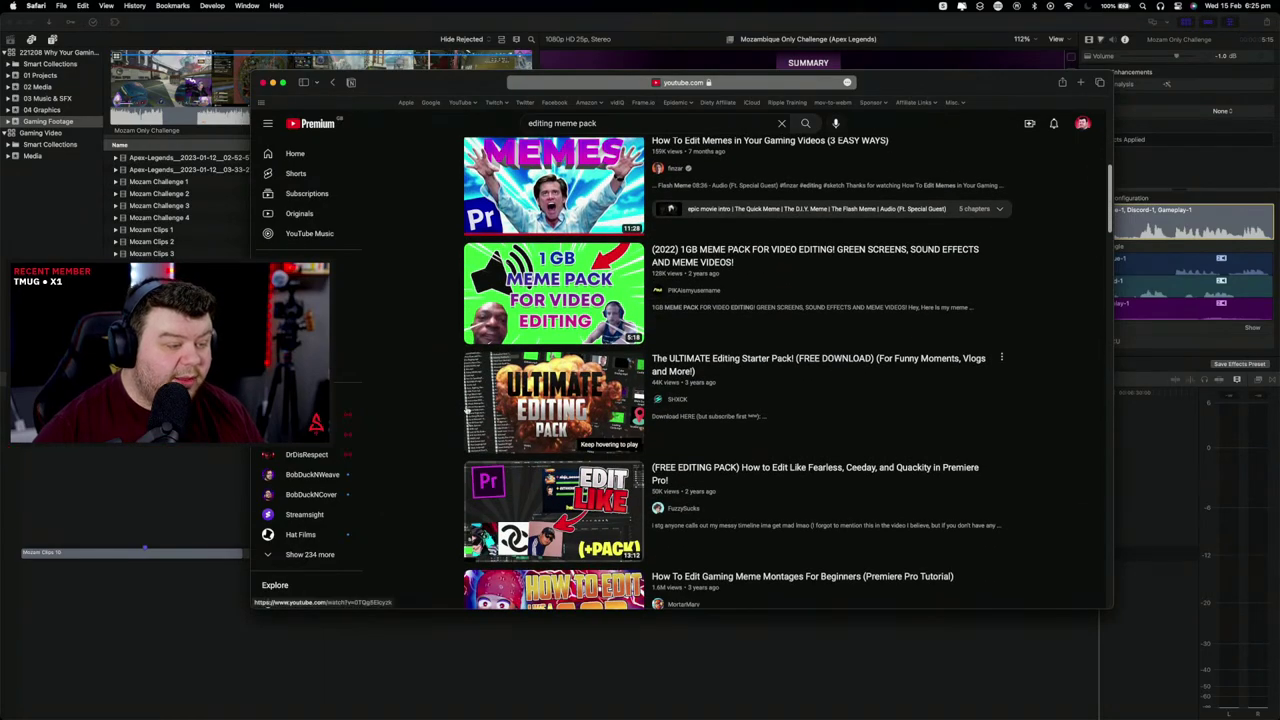
{"action": "left_click", "coordinate": [518, 406]}
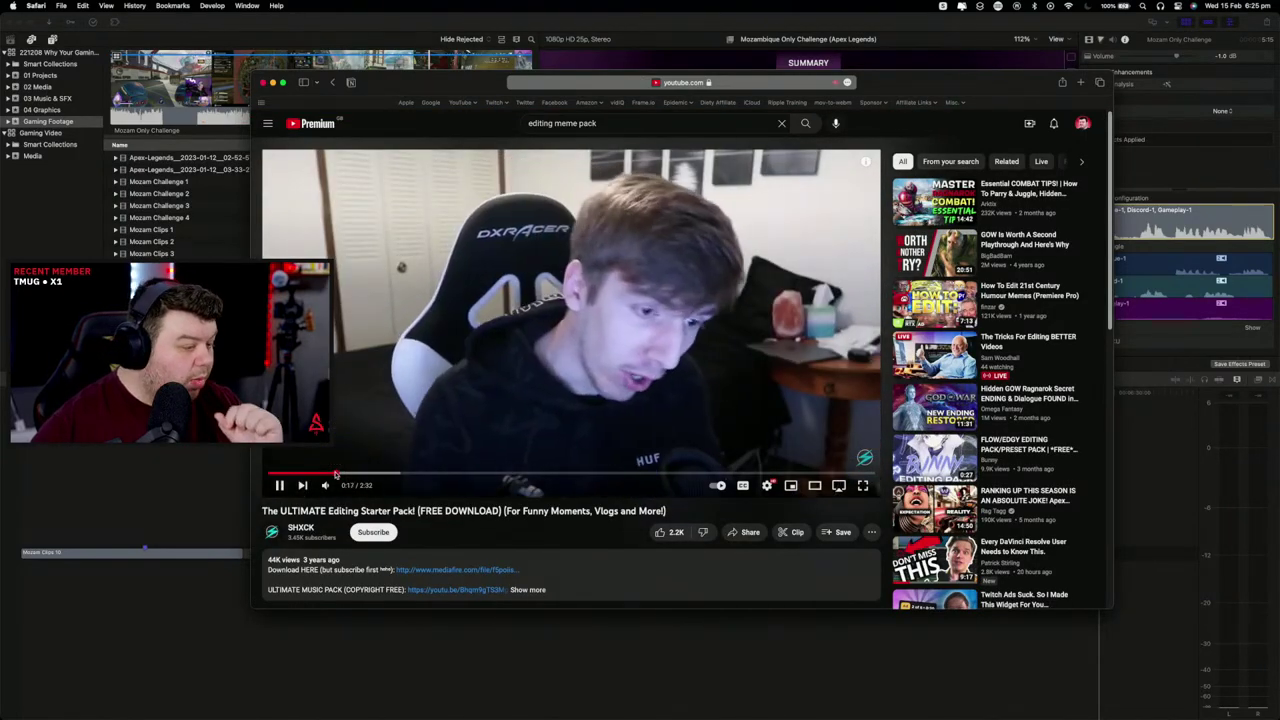
{"action": "scroll", "coordinate": [556, 437], "scroll_direction": "down", "scroll_amount": 3}
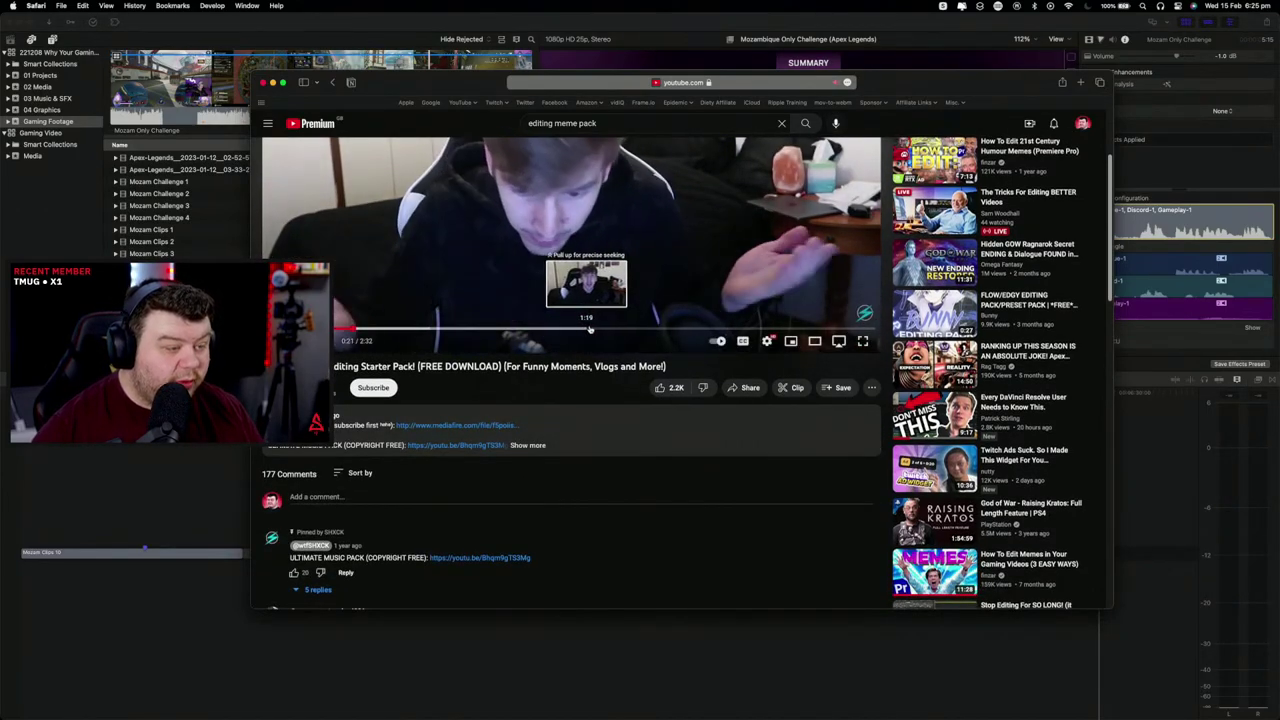
{"action": "left_click", "coordinate": [698, 328]}
{"action": "scroll", "coordinate": [700, 330], "scroll_direction": "up", "scroll_amount": 3}
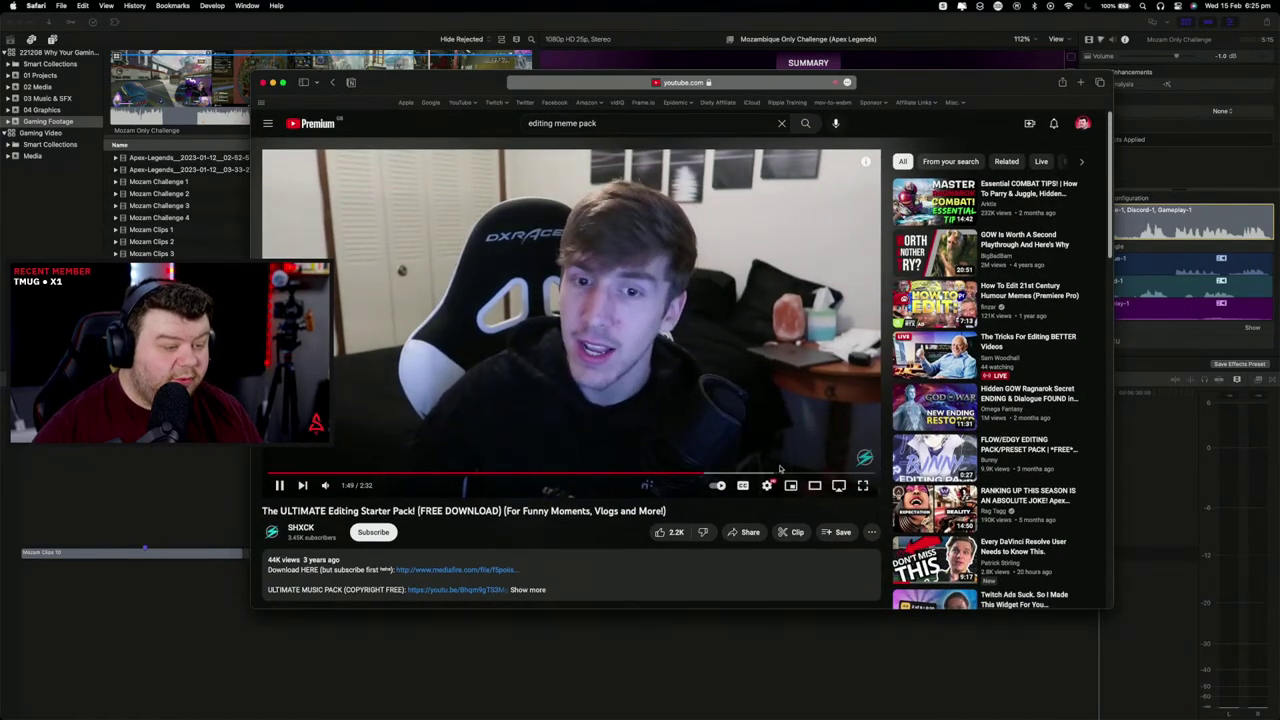
{"action": "key", "text": "super+bracketleft"}
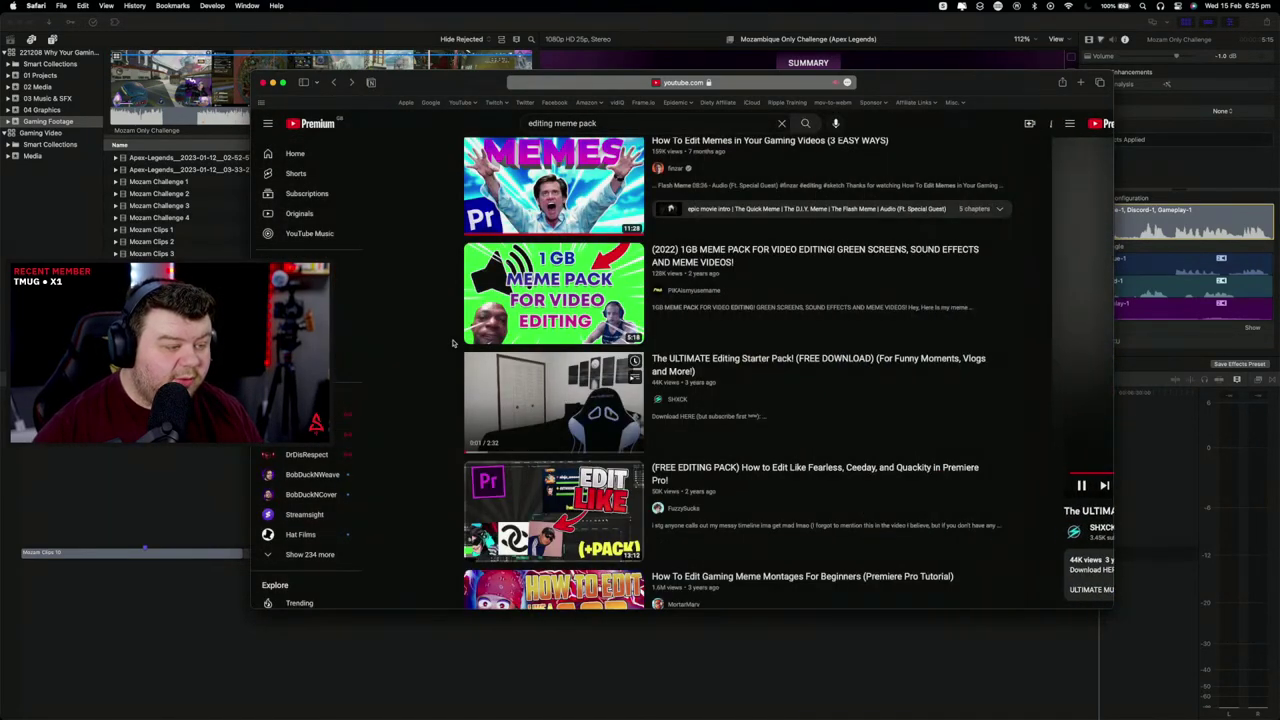
{"action": "left_click", "coordinate": [505, 295]}
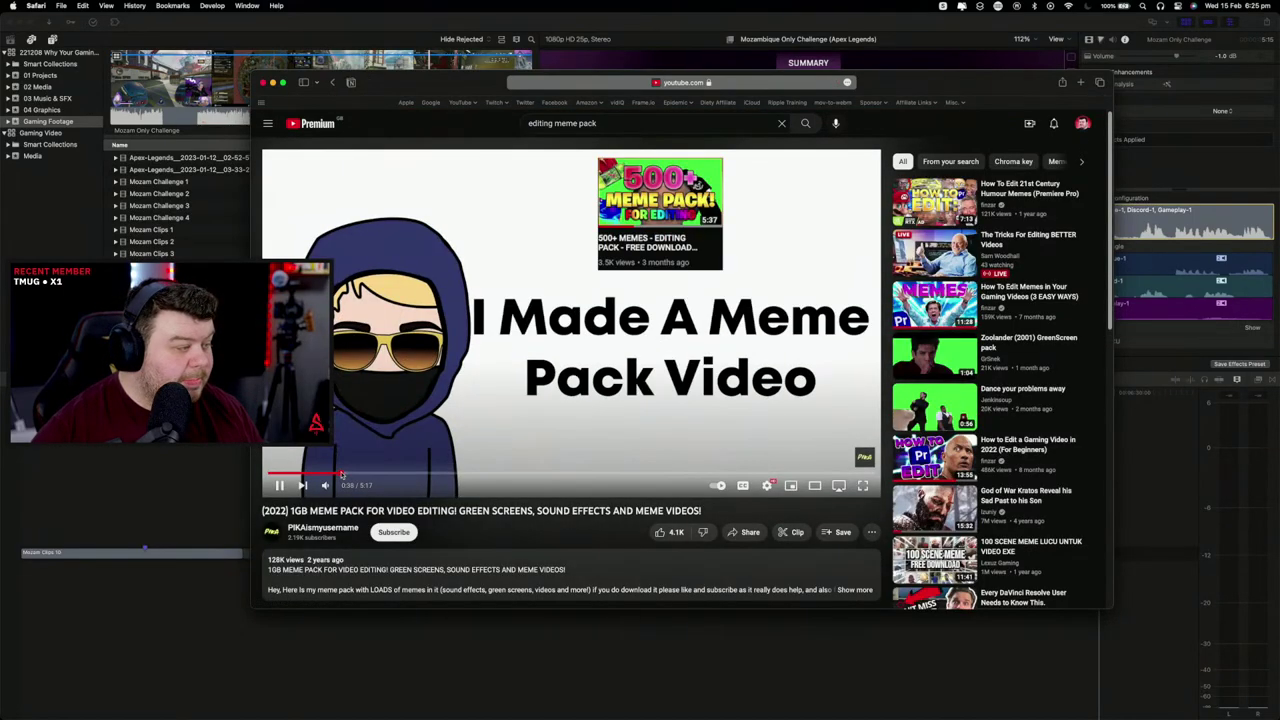
{"action": "left_click", "coordinate": [343, 474]}
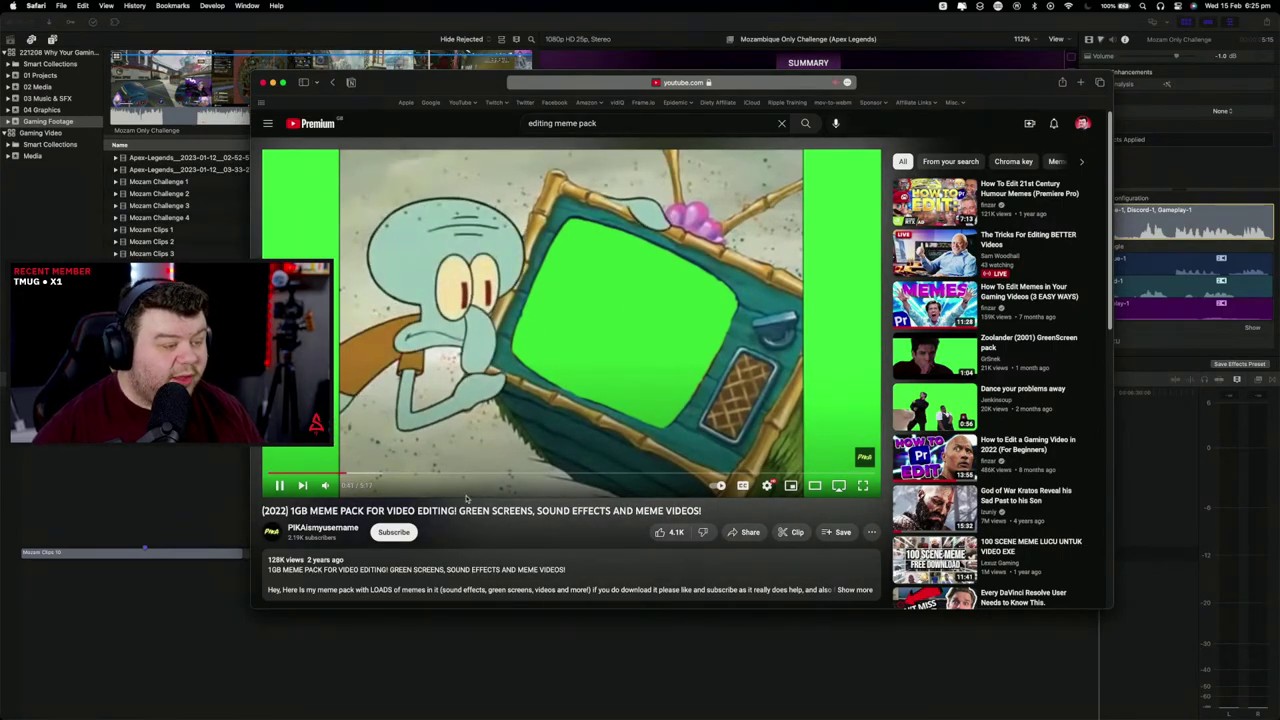
{"action": "left_click", "coordinate": [399, 472]}
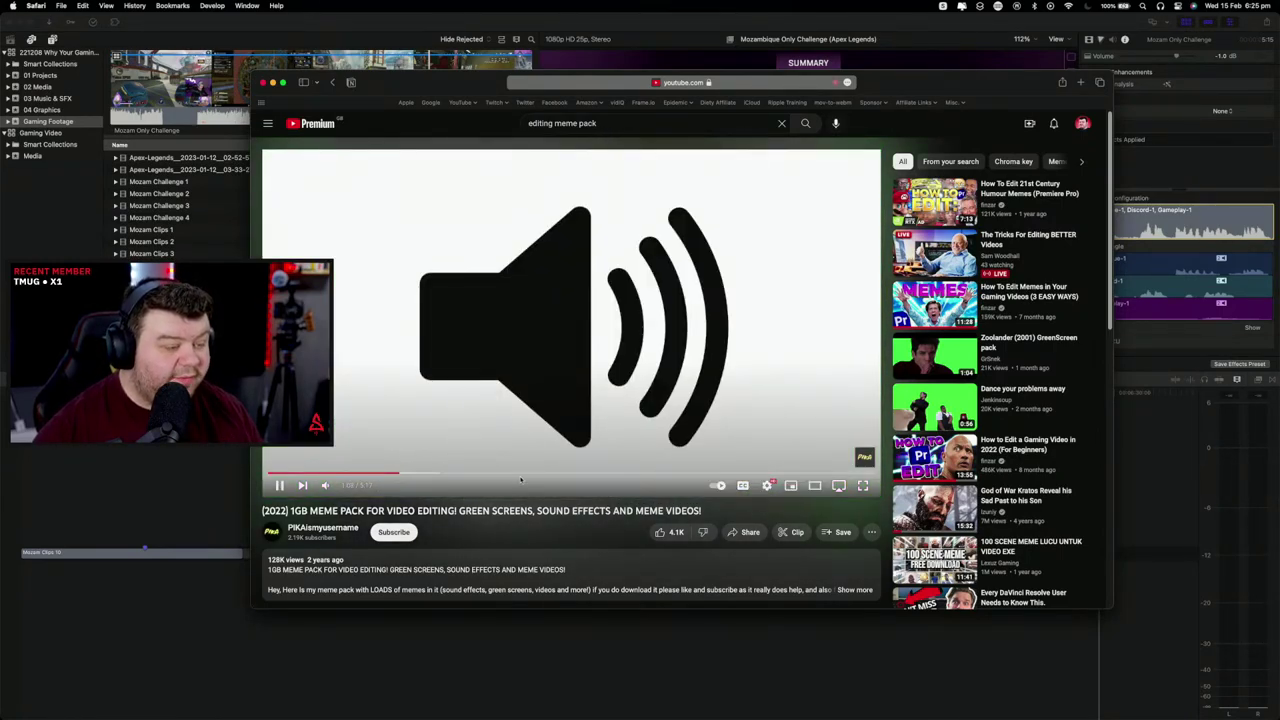
{"action": "left_click", "coordinate": [526, 472]}
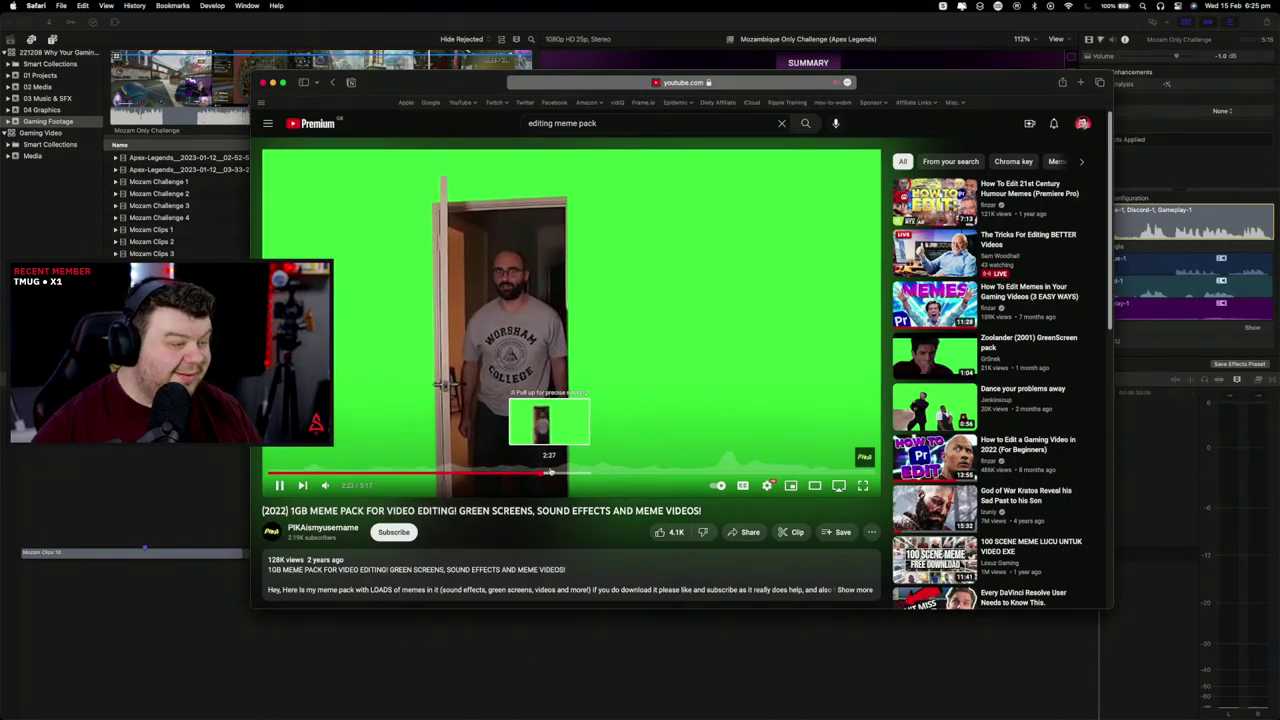
{"action": "left_click", "coordinate": [574, 471]}
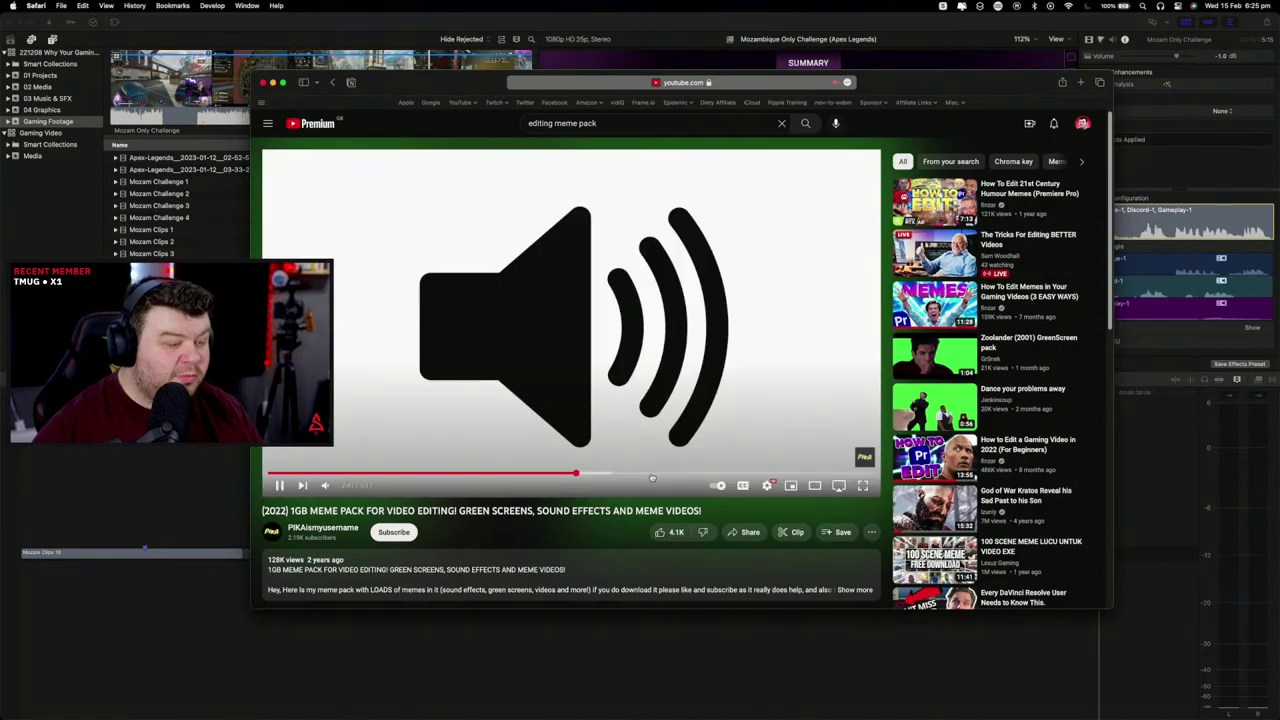
{"action": "left_click", "coordinate": [651, 476]}
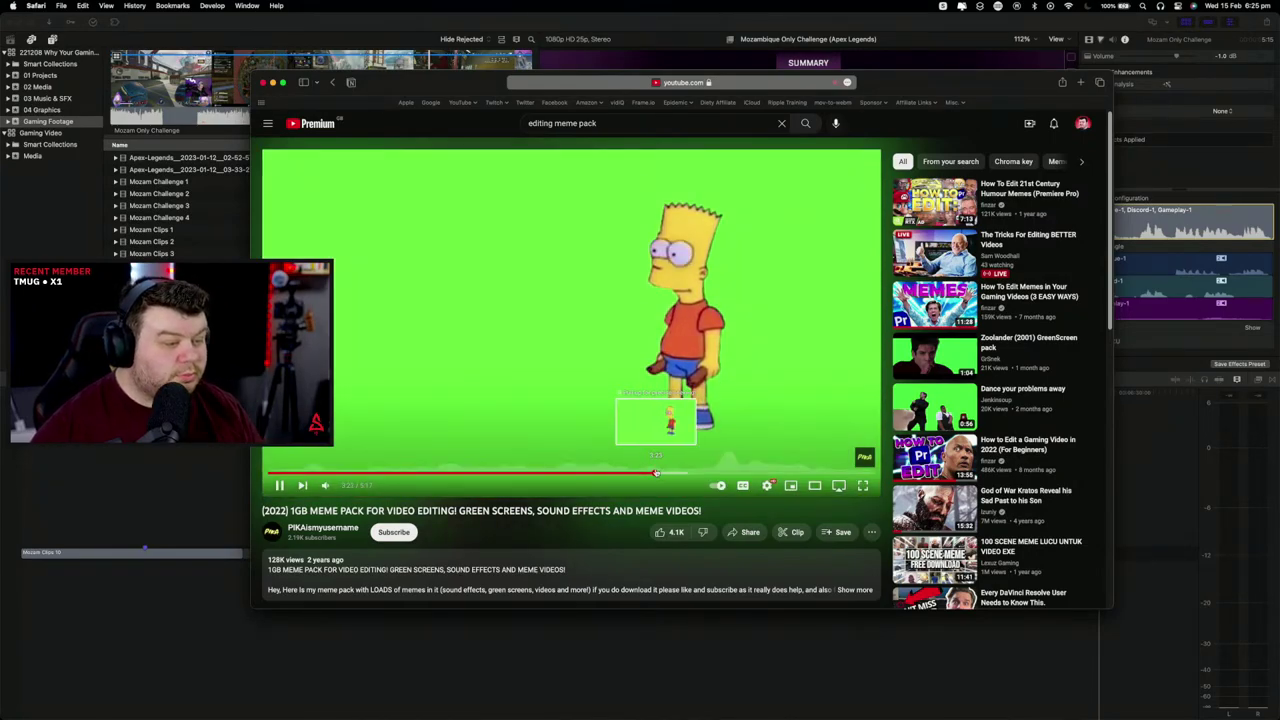
{"action": "left_click", "coordinate": [678, 371]}
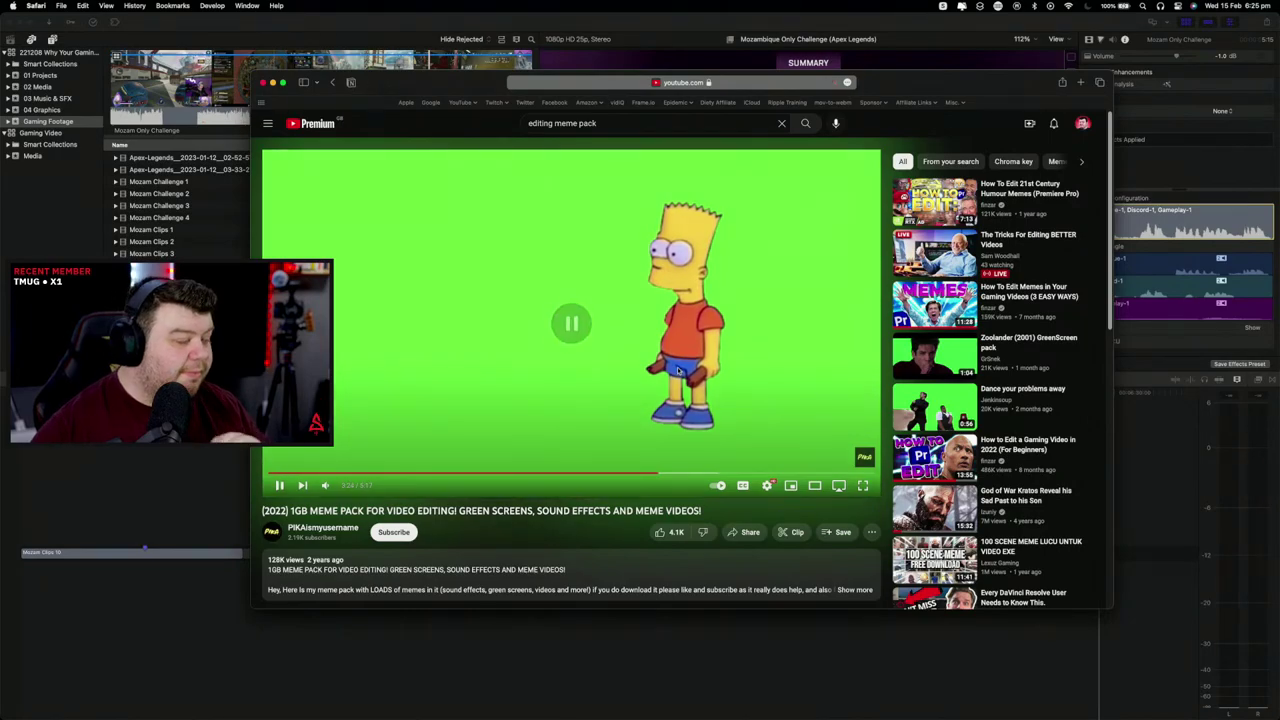
{"action": "scroll", "coordinate": [678, 371], "scroll_direction": "left", "scroll_amount": 5}
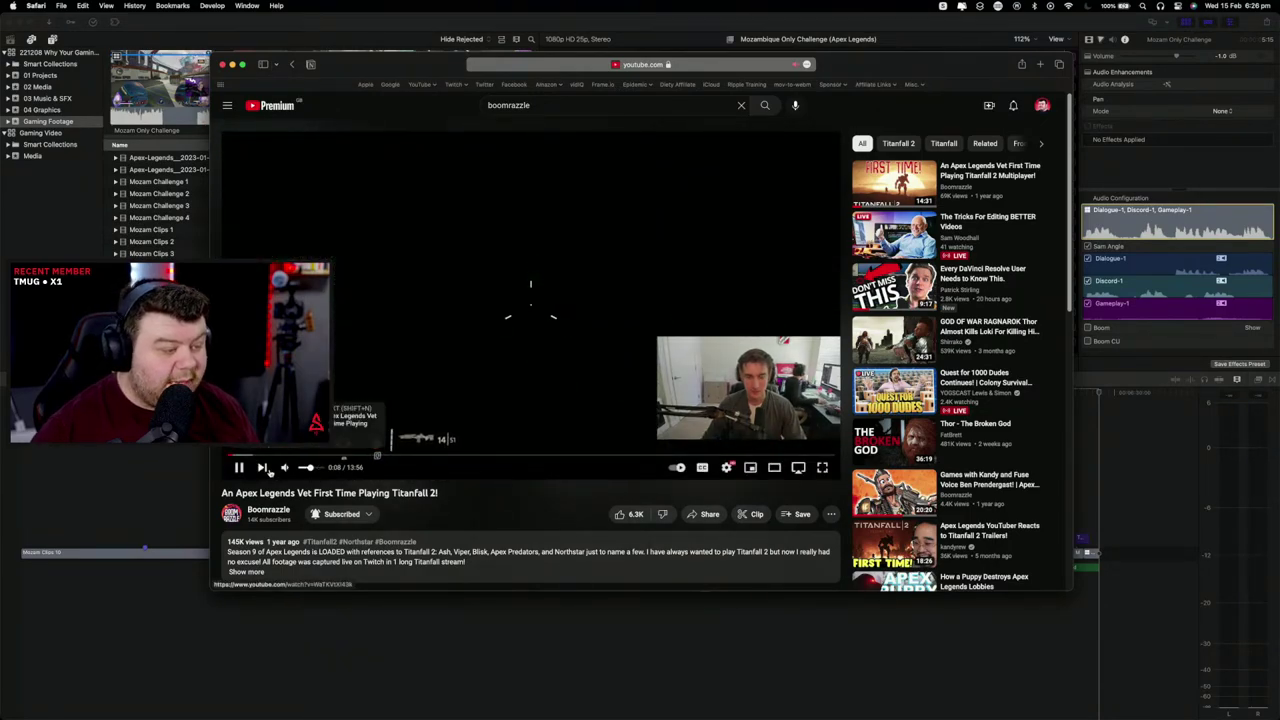
Step: Skip the Titanfall 2 video ahead to 8:48 and pause it at 12:55
{"action": "mouse_move", "coordinate": [308, 476]}
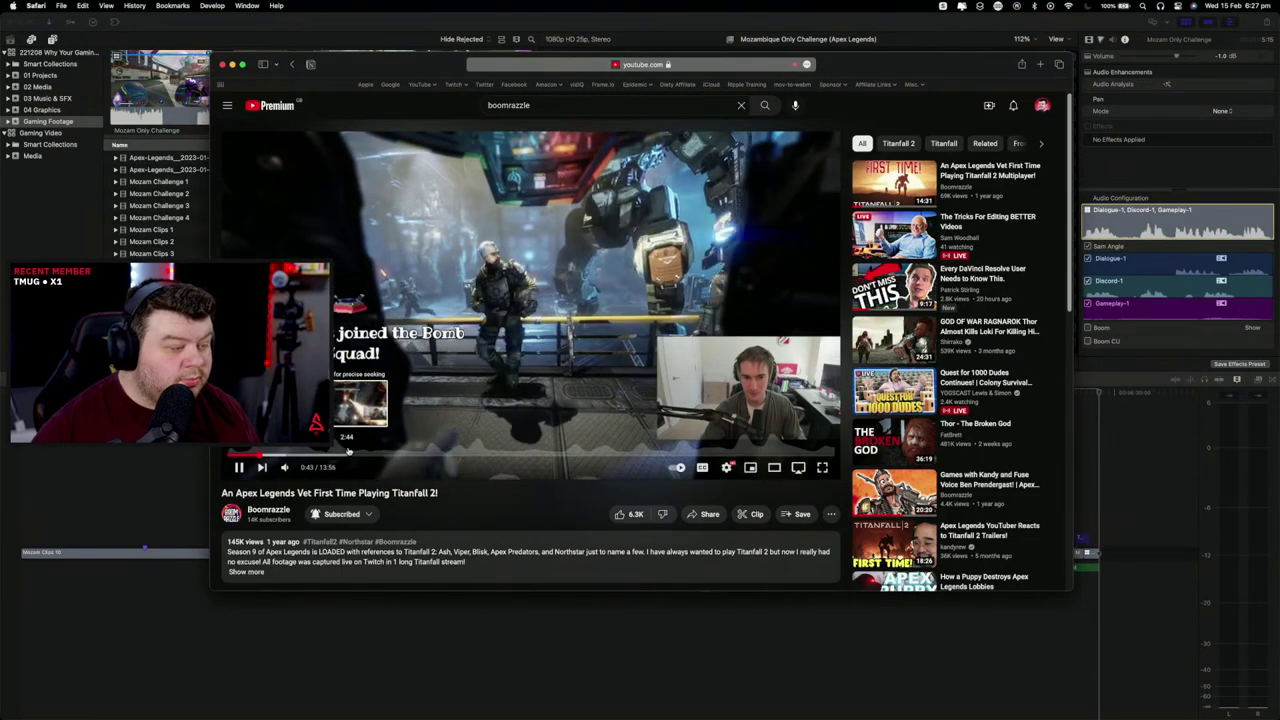
{"action": "left_click", "coordinate": [612, 457]}
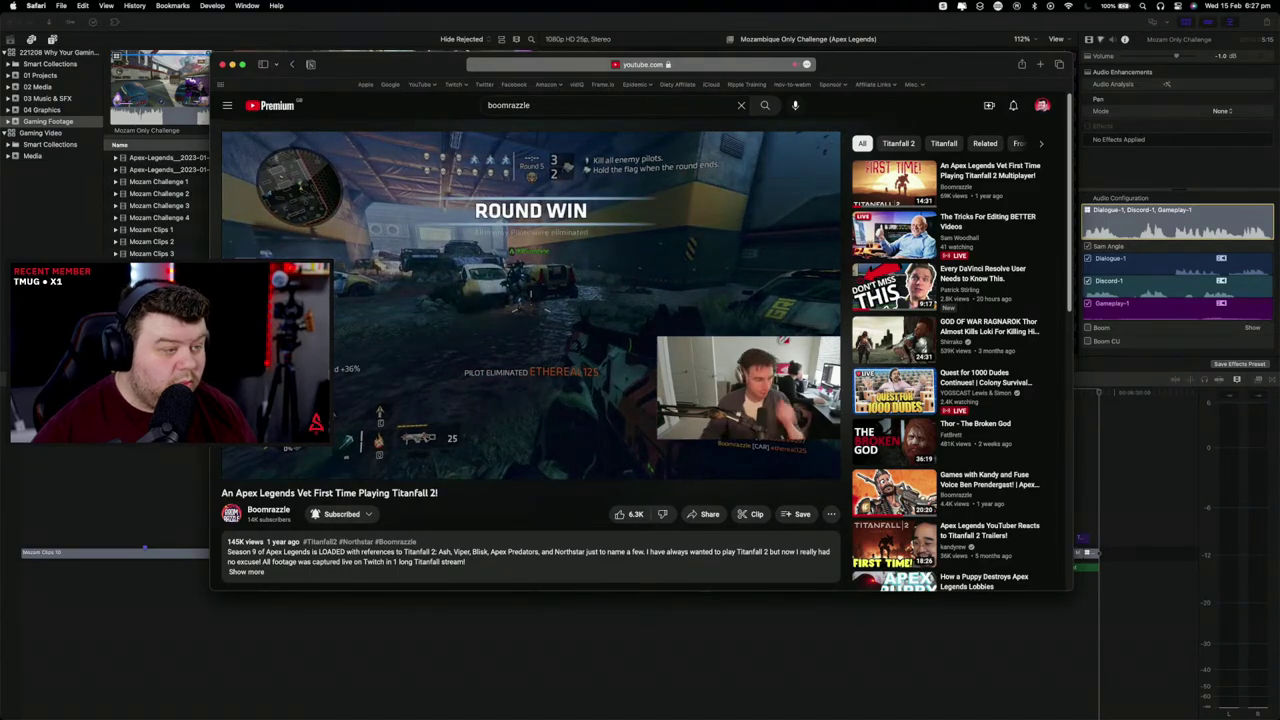
{"action": "key", "text": "space"}
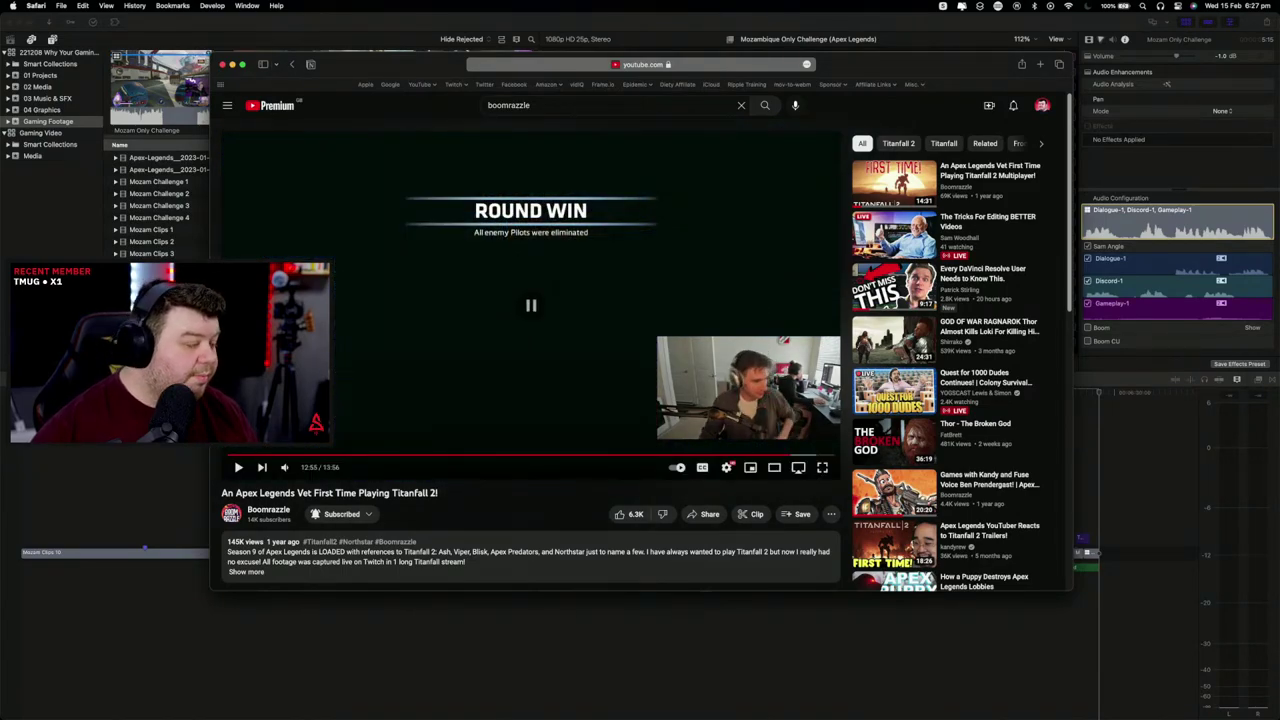